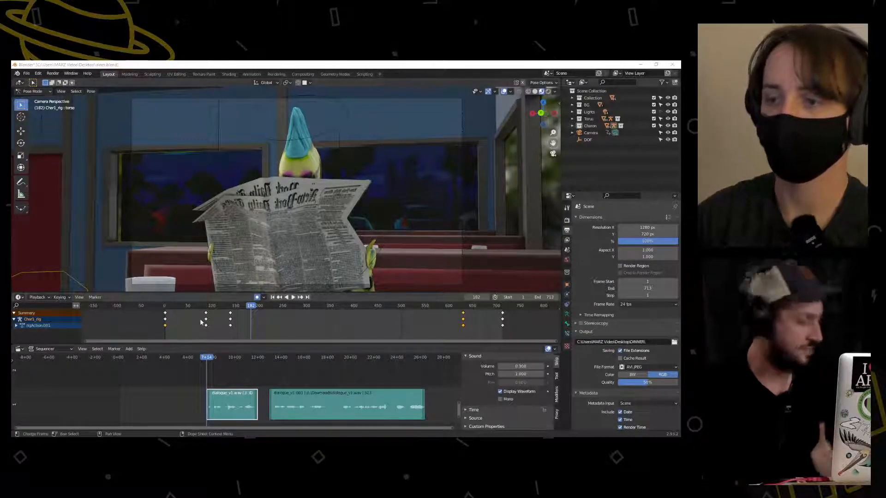
Enlarge the 3D viewport and play the whole diner animation from frame 0
{"action": "left_click_drag", "start_coordinate": [171, 342], "coordinate": [164, 386]}
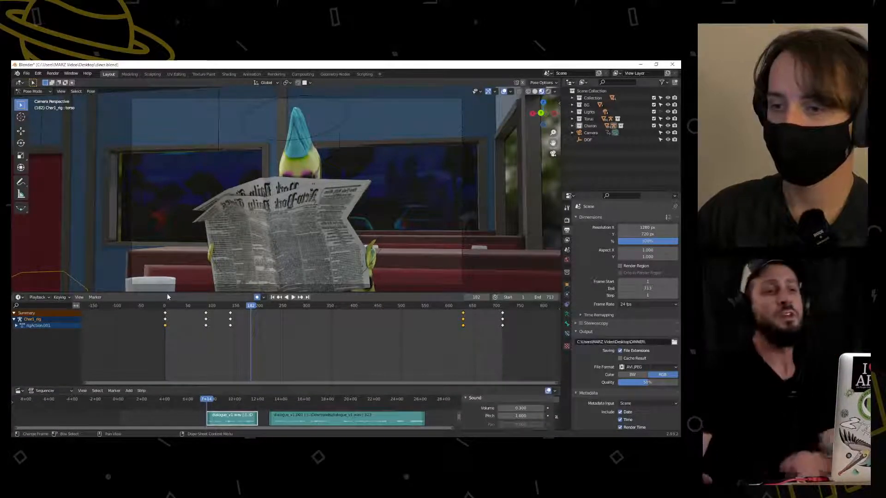
{"action": "left_click_drag", "start_coordinate": [166, 294], "coordinate": [167, 344]}
{"action": "left_click_drag", "start_coordinate": [251, 354], "coordinate": [164, 354]}
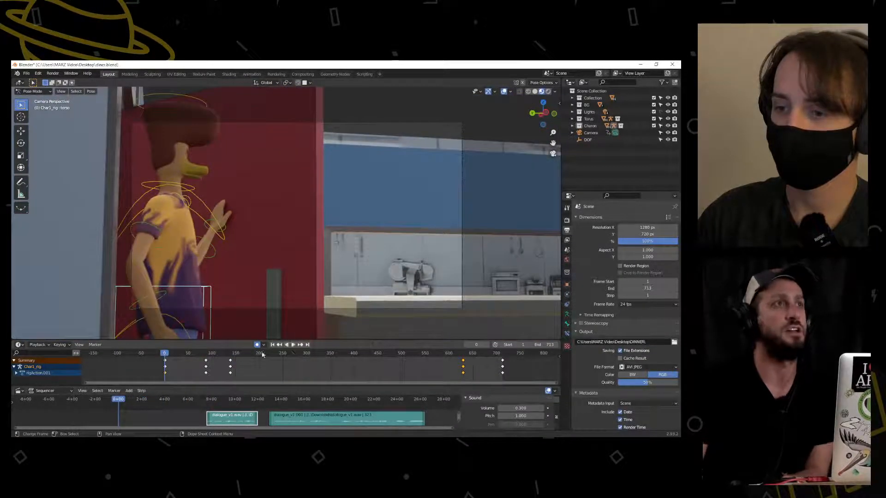
{"action": "left_click", "coordinate": [294, 345]}
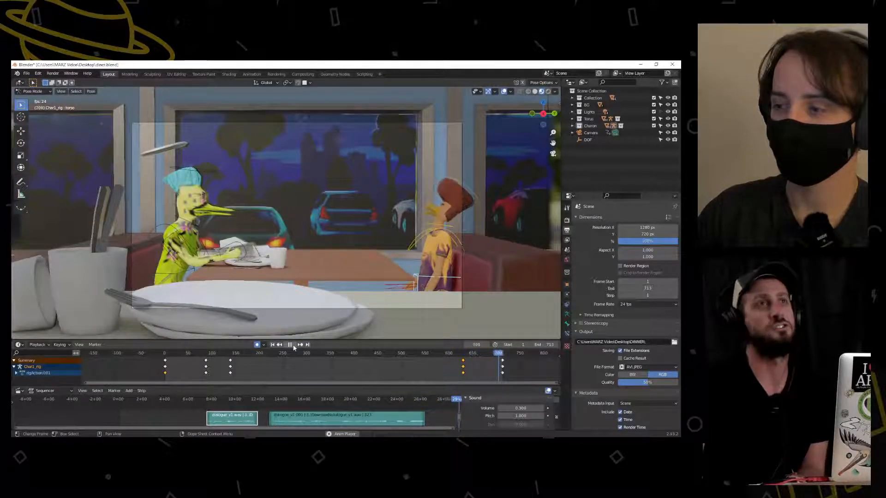
{"action": "left_click", "coordinate": [291, 345]}
Enlarge the sequencer so both dialogue strips show their waveforms, and move the playhead to frame 182 at the first strip's start
{"action": "scroll", "coordinate": [390, 376], "scroll_direction": "down", "scroll_amount": 2}
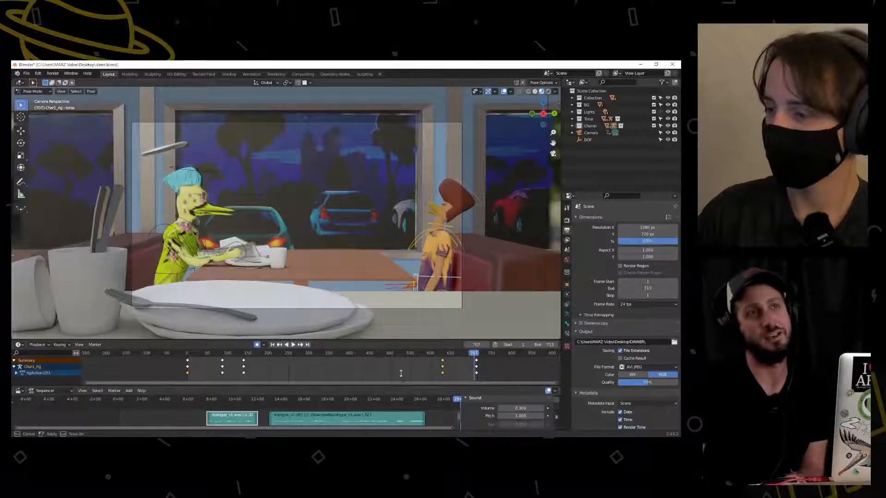
{"action": "left_click_drag", "start_coordinate": [399, 387], "coordinate": [399, 368]}
{"action": "left_click_drag", "start_coordinate": [421, 429], "coordinate": [446, 428]}
{"action": "scroll", "coordinate": [443, 406], "scroll_direction": "down", "scroll_amount": 1}
{"action": "left_click_drag", "start_coordinate": [416, 382], "coordinate": [184, 386]}
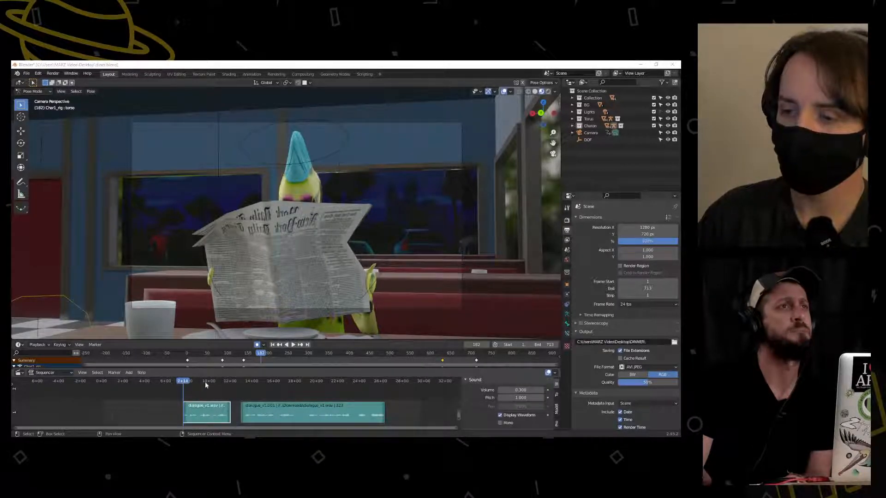
Play the beginning of the first dialogue strip several times to check how loud its audio is
{"action": "left_click_drag", "start_coordinate": [230, 381], "coordinate": [178, 382]}
{"action": "left_click", "coordinate": [293, 345]}
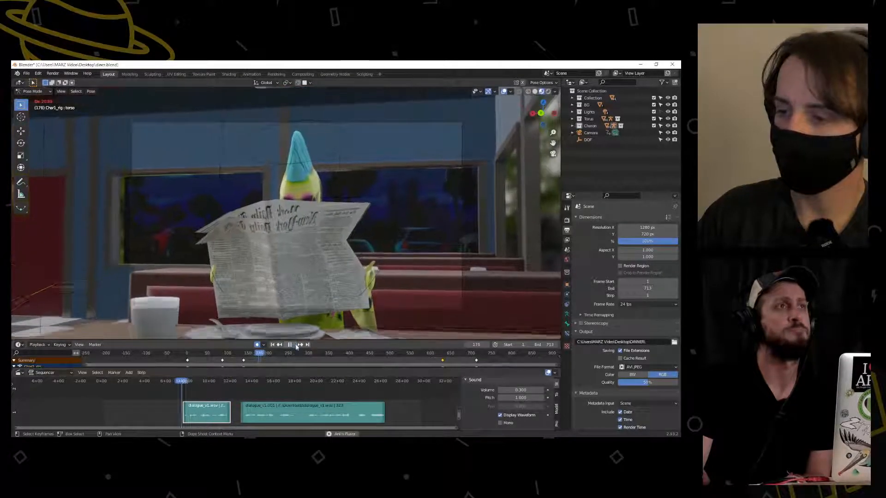
{"action": "left_click", "coordinate": [292, 345]}
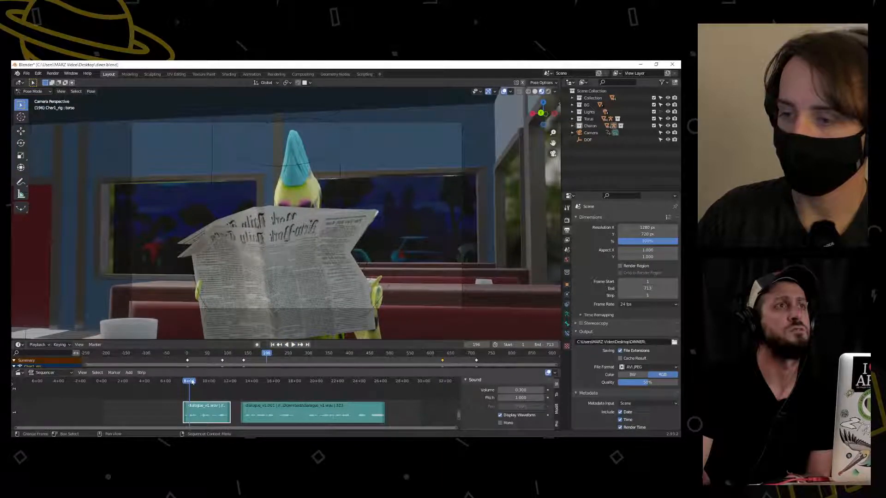
{"action": "mouse_move", "coordinate": [191, 382]}
{"action": "left_mouse_down"}
{"action": "mouse_move", "coordinate": [206, 382]}
{"action": "mouse_move", "coordinate": [174, 384]}
{"action": "mouse_move", "coordinate": [188, 386]}
{"action": "left_mouse_up"}
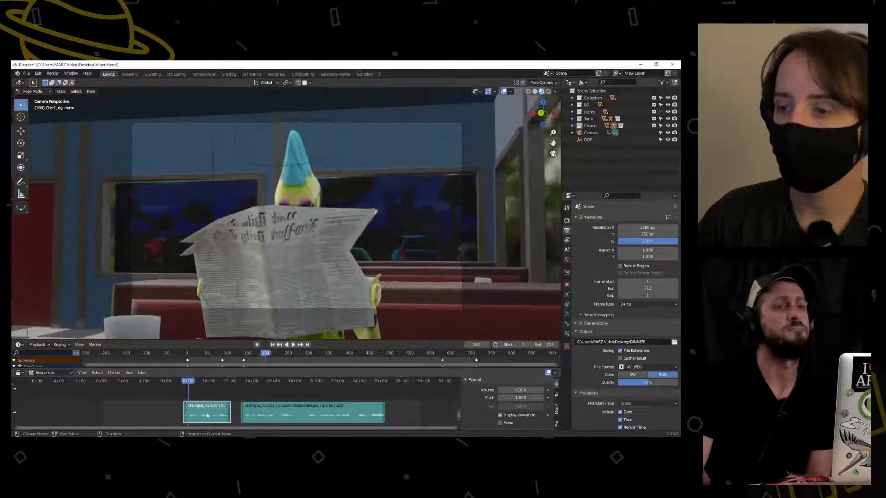
{"action": "left_click", "coordinate": [293, 346]}
{"action": "left_click", "coordinate": [292, 346]}
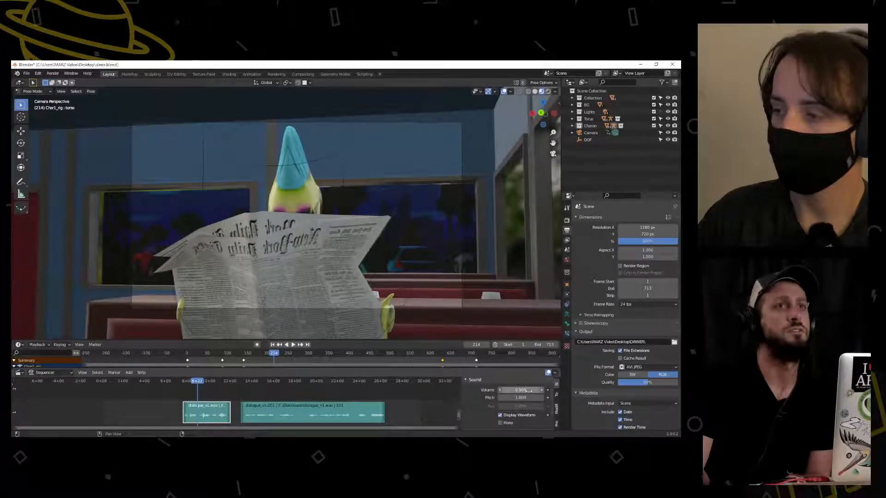
{"action": "left_click", "coordinate": [292, 346]}
{"action": "left_click", "coordinate": [293, 346]}
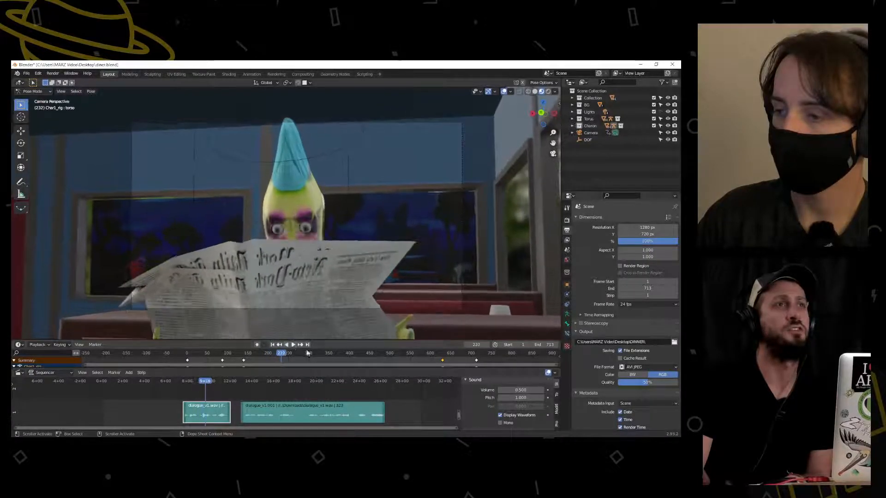
Set the first dialogue strip's sound volume to 1
{"action": "left_click_drag", "start_coordinate": [518, 389], "coordinate": [540, 390]}
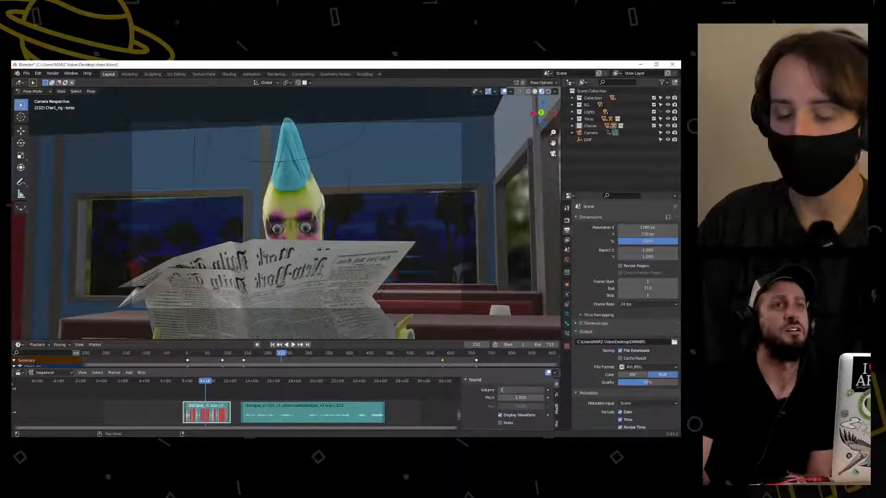
{"action": "key", "text": "Return"}
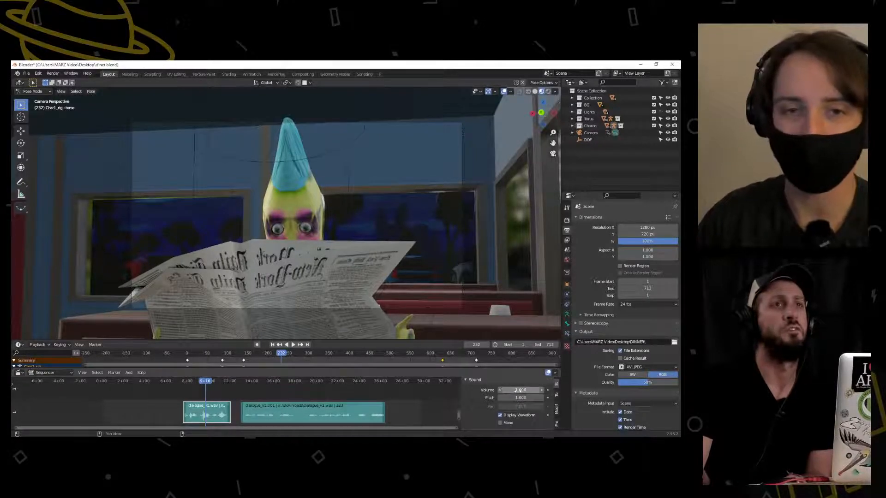
{"action": "left_click_drag", "start_coordinate": [517, 391], "coordinate": [540, 391]}
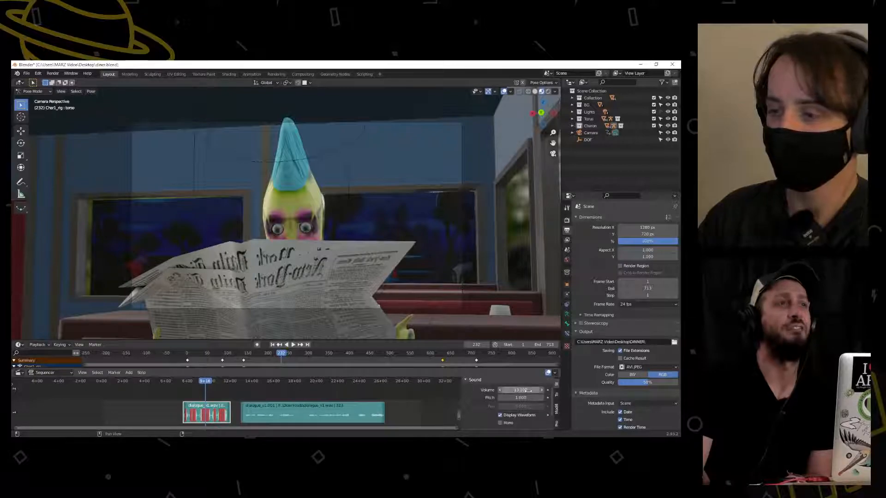
{"action": "mouse_move", "coordinate": [527, 390]}
{"action": "left_mouse_down"}
{"action": "mouse_move", "coordinate": [497, 391]}
{"action": "mouse_move", "coordinate": [540, 390]}
{"action": "left_mouse_up"}
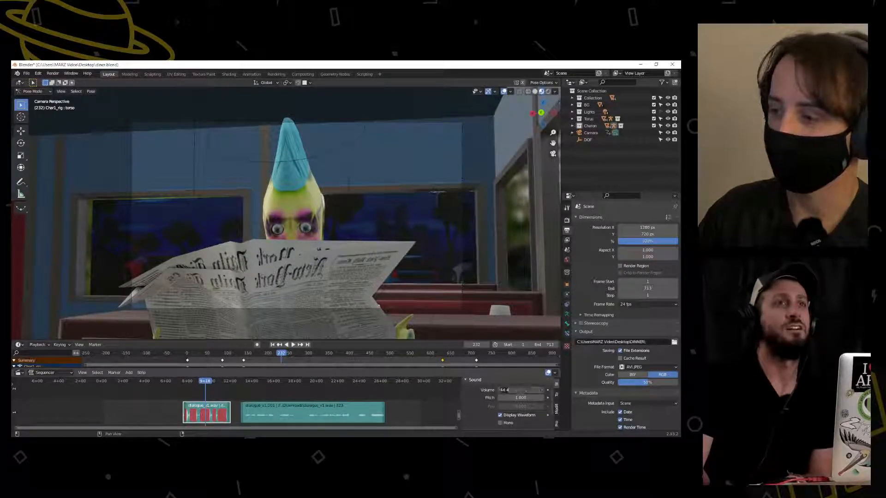
{"action": "key", "text": "Return"}
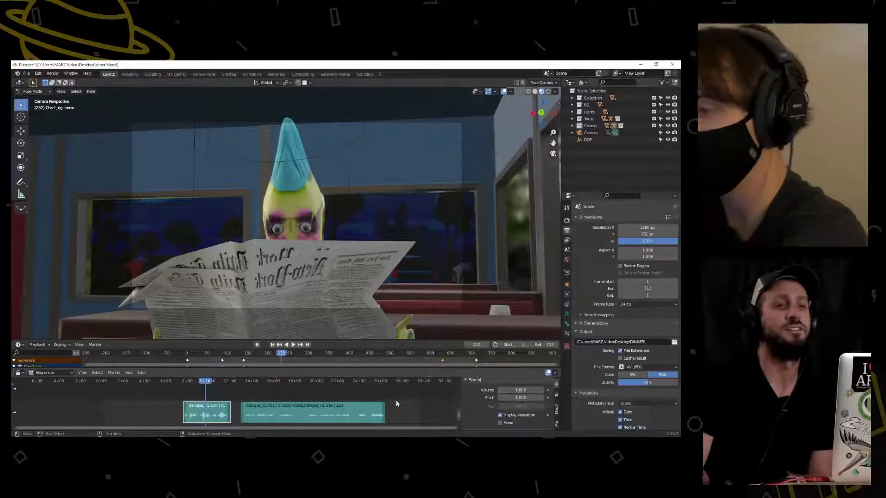
{"action": "scroll", "coordinate": [485, 403], "scroll_direction": "down", "scroll_amount": 2}
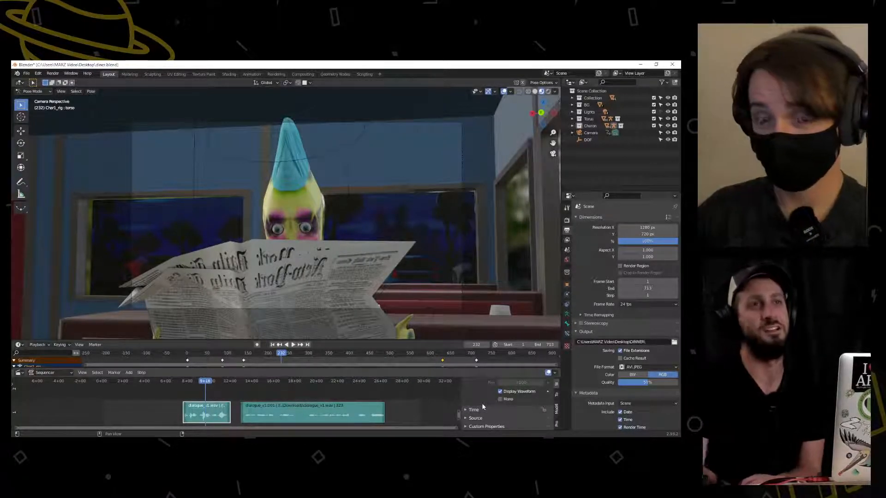
{"action": "scroll", "coordinate": [488, 402], "scroll_direction": "up", "scroll_amount": 2}
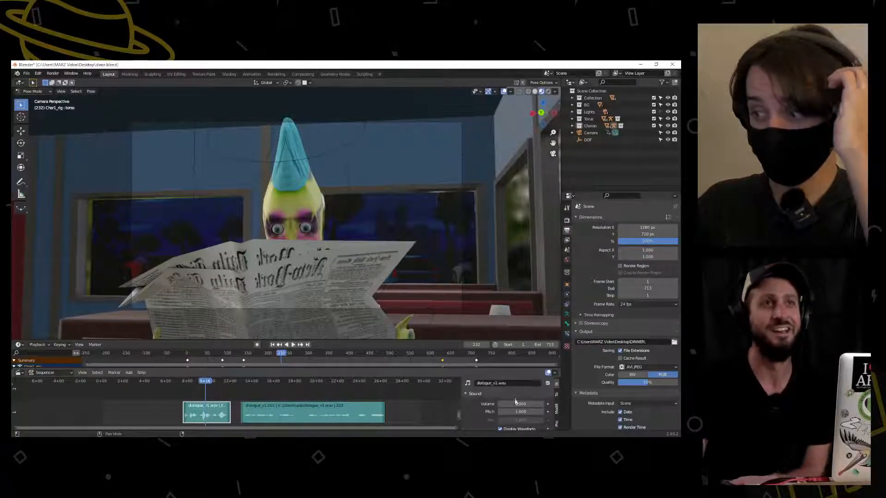
{"action": "right_click", "coordinate": [518, 404]}
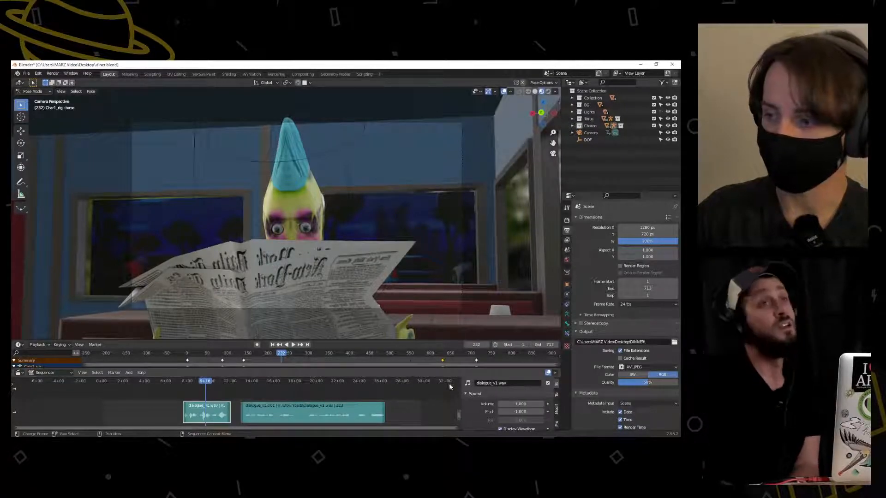
{"action": "scroll", "coordinate": [482, 410], "scroll_direction": "down", "scroll_amount": 3}
{"action": "scroll", "coordinate": [483, 410], "scroll_direction": "up", "scroll_amount": 3}
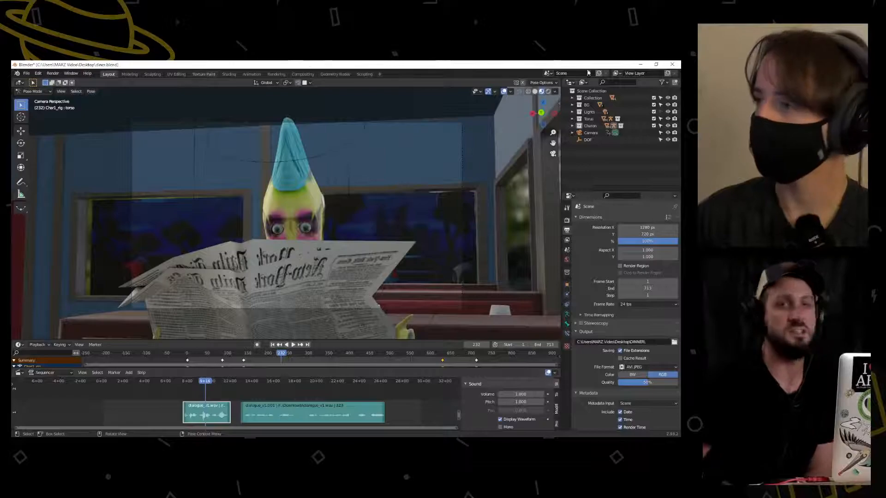
Save the diner scene file
{"action": "left_click", "coordinate": [26, 73]}
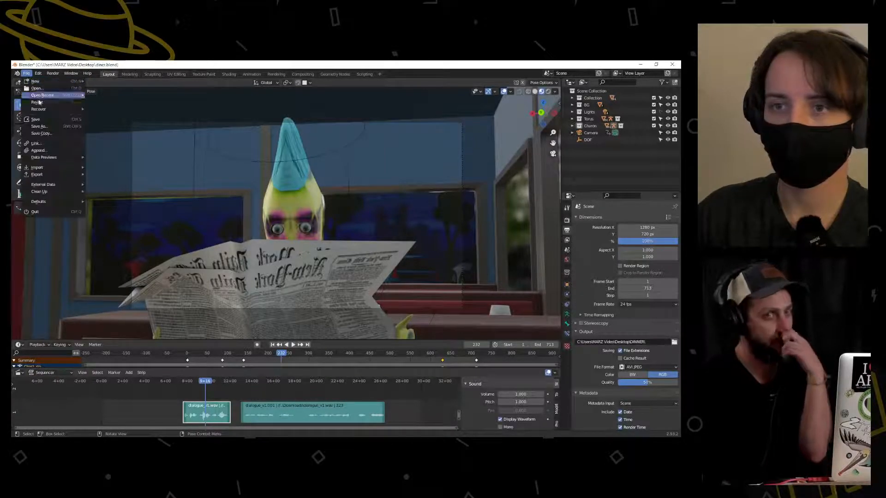
{"action": "left_click", "coordinate": [45, 121]}
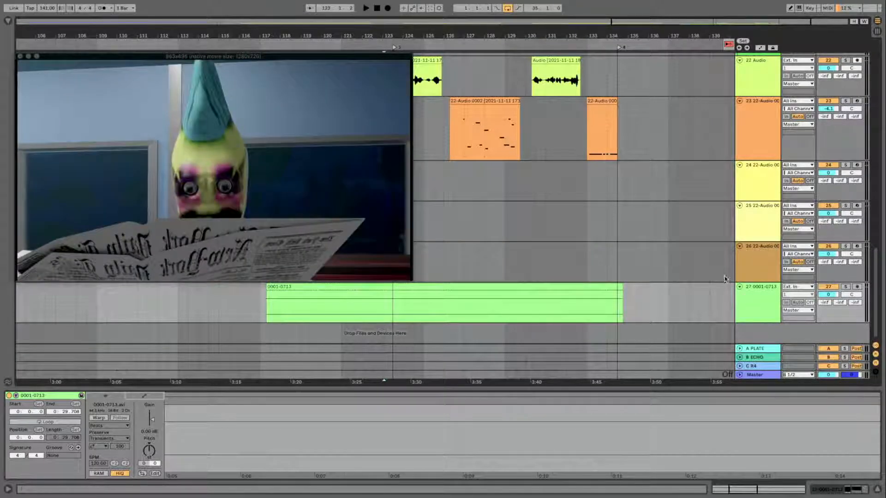
Switch to Ableton Live, solo track 27 holding the 0001-0713 video clip, and play the clip
{"action": "left_click", "coordinate": [585, 284]}
{"action": "key", "text": "space"}
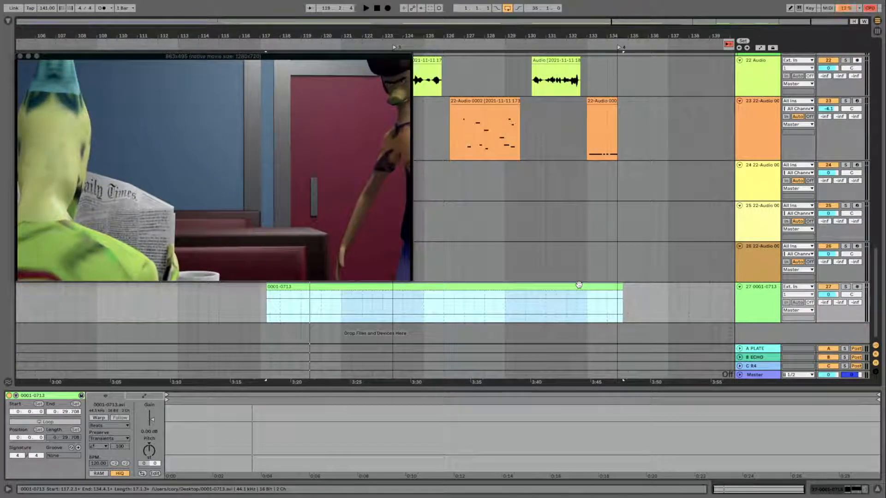
{"action": "key", "text": "s"}
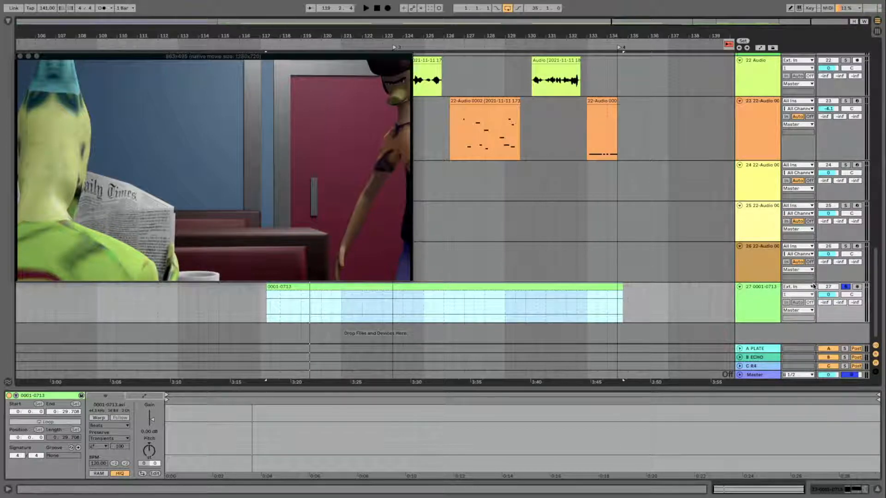
{"action": "key", "text": "space"}
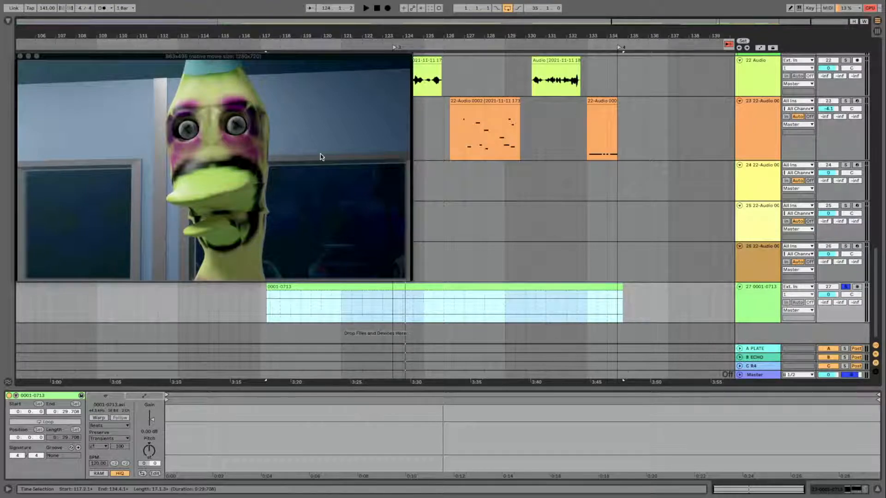
Reveal the 0001-0713 clip's source file in Finder and examine its file type and size
{"action": "right_click", "coordinate": [459, 285]}
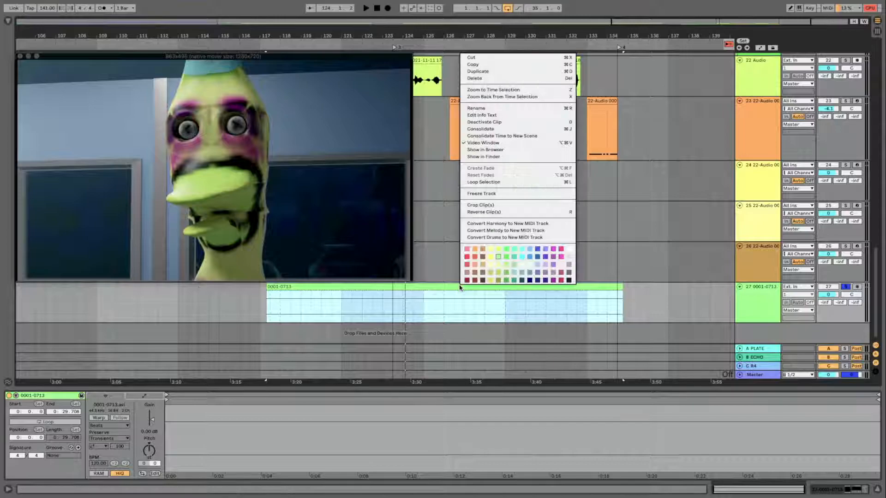
{"action": "left_click", "coordinate": [483, 143]}
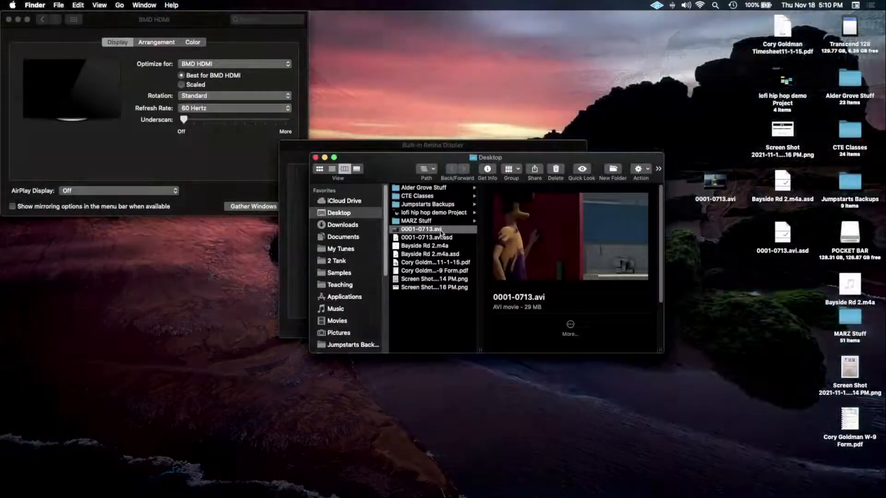
{"action": "scroll", "coordinate": [535, 309], "scroll_direction": "down", "scroll_amount": 3}
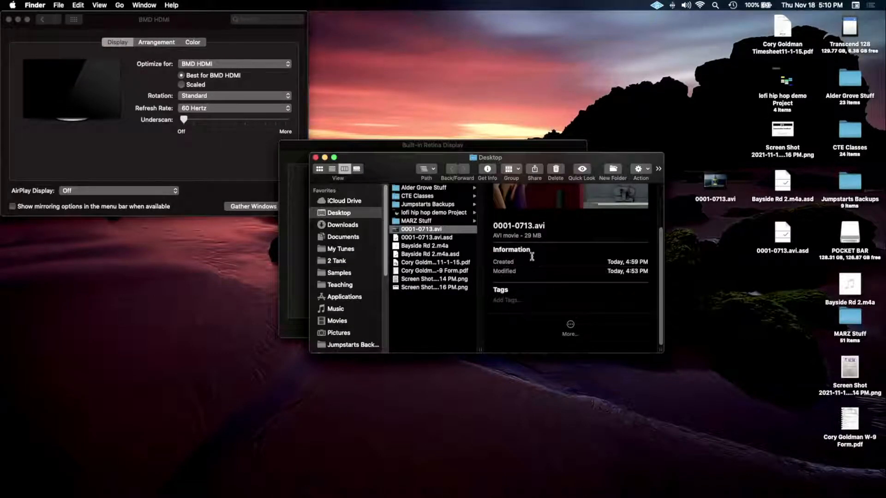
{"action": "mouse_move", "coordinate": [524, 236]}
{"action": "left_mouse_down"}
{"action": "mouse_move", "coordinate": [543, 235]}
{"action": "mouse_move", "coordinate": [530, 234]}
{"action": "left_mouse_up"}
{"action": "left_click", "coordinate": [555, 232]}
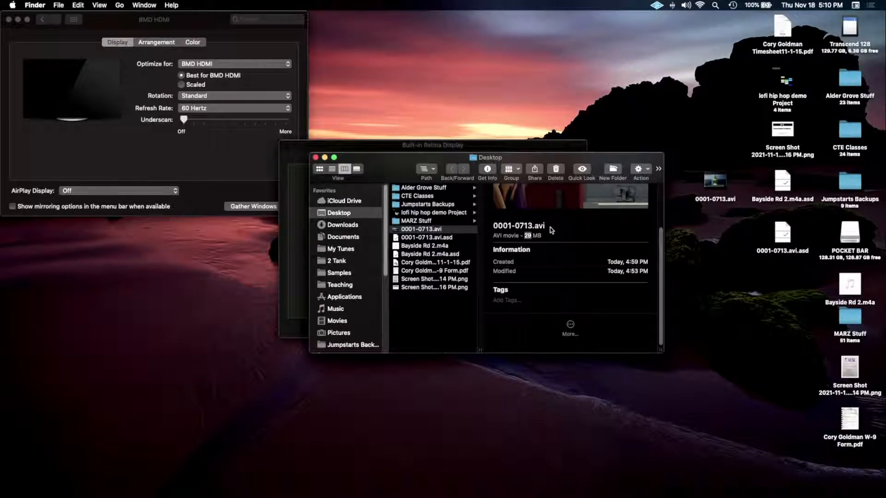
{"action": "mouse_move", "coordinate": [523, 236]}
{"action": "left_mouse_down"}
{"action": "mouse_move", "coordinate": [571, 234]}
{"action": "mouse_move", "coordinate": [496, 236]}
{"action": "mouse_move", "coordinate": [526, 233]}
{"action": "left_mouse_up"}
{"action": "left_click", "coordinate": [585, 239]}
{"action": "left_click", "coordinate": [551, 225]}
Return to Ableton Live and shrink the video preview window into the corner so it uncovers the audio clips
{"action": "key", "text": "ctrl+Up"}
{"action": "left_click", "coordinate": [463, 40]}
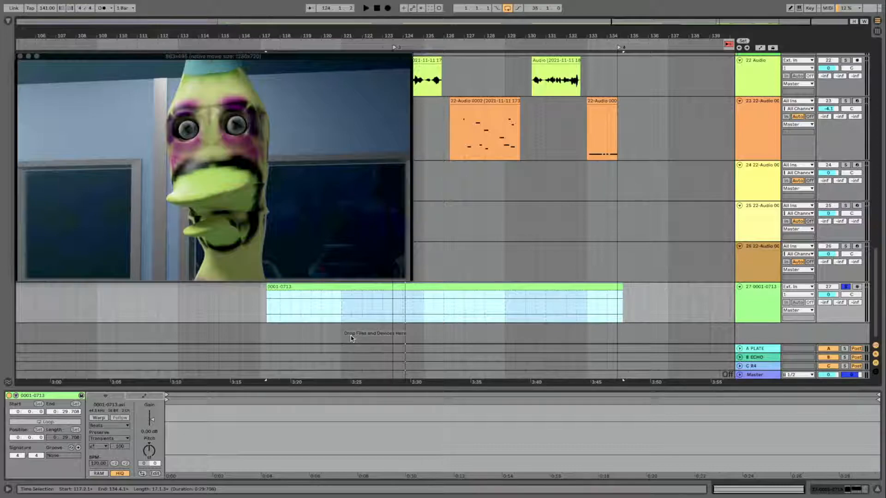
{"action": "left_click", "coordinate": [285, 288]}
{"action": "left_click_drag", "start_coordinate": [410, 279], "coordinate": [427, 294]}
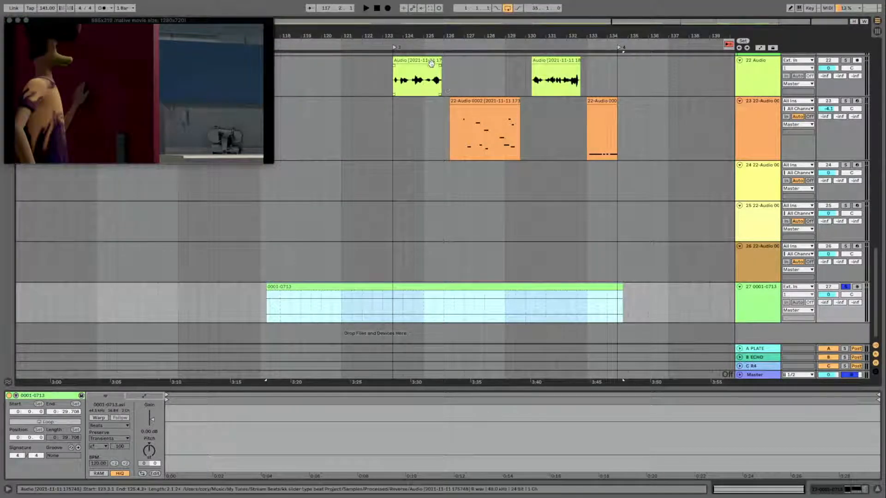
Examine the video frames of the 0001-0713 clip around bars 123 to 124, where the first audio clip begins
{"action": "left_click", "coordinate": [384, 265]}
{"action": "left_click", "coordinate": [397, 301]}
{"action": "left_click_drag", "start_coordinate": [397, 307], "coordinate": [414, 307]}
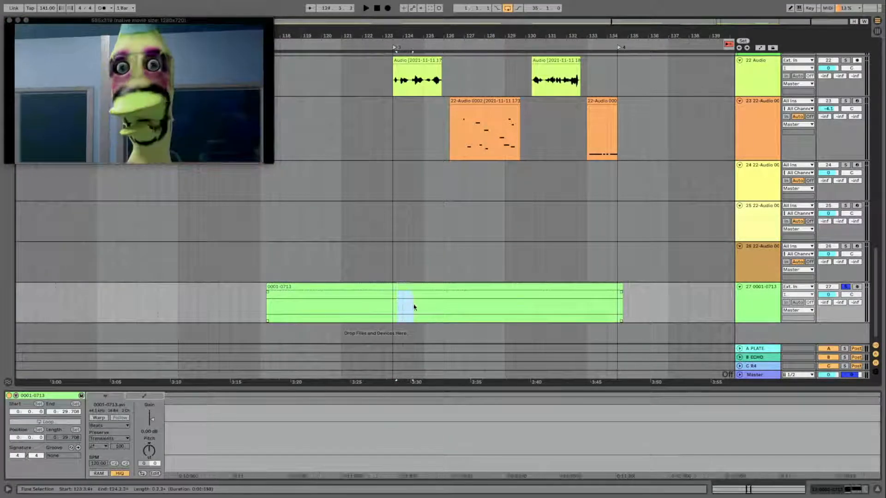
{"action": "left_click", "coordinate": [389, 307]}
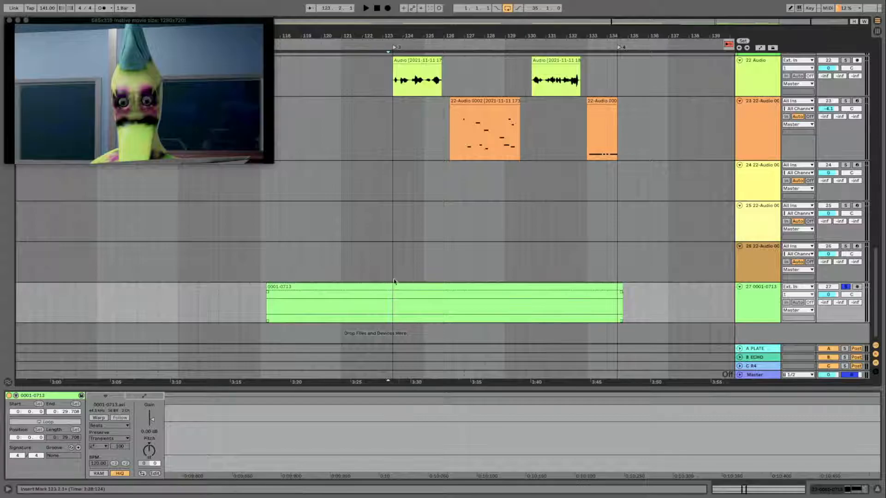
{"action": "left_click", "coordinate": [395, 286]}
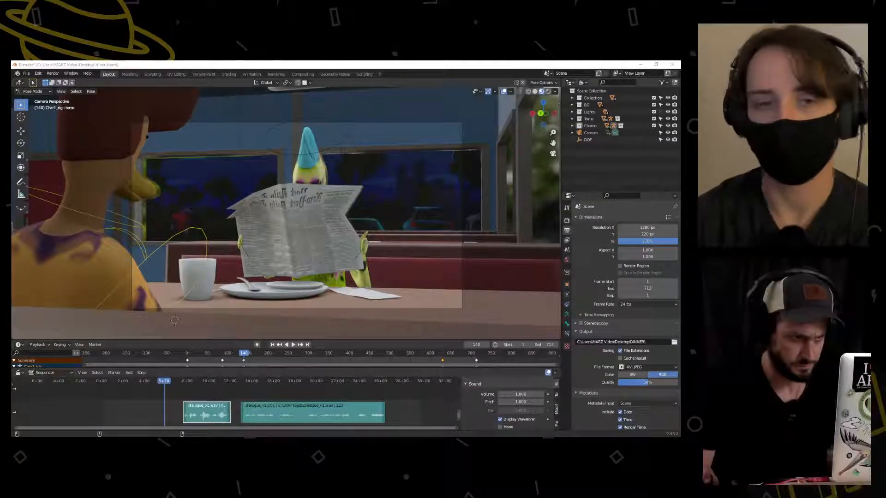
Switch to Blender and move the playhead to frame 182, at the start of the first dialogue strip
{"action": "key", "text": "space"}
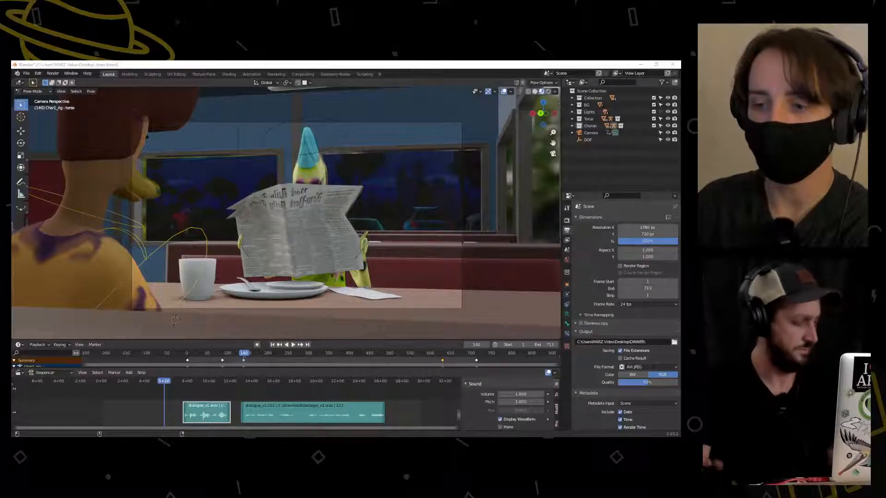
{"action": "left_click", "coordinate": [182, 387]}
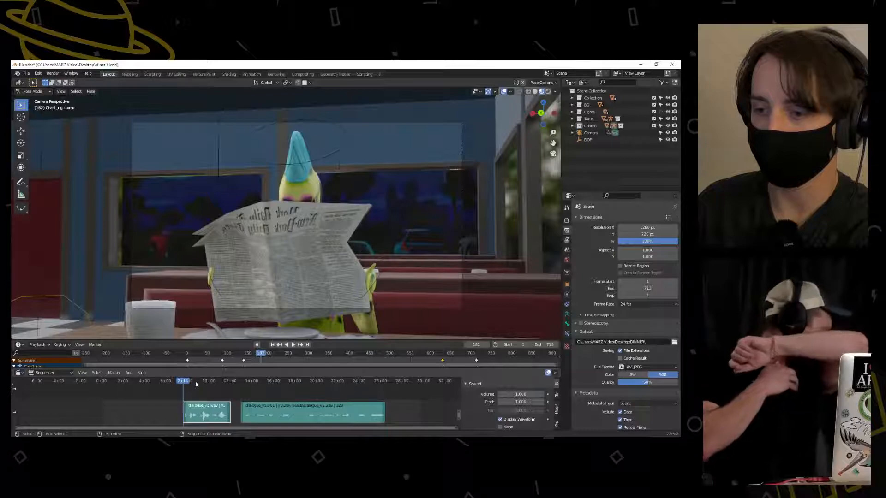
Play the start of the animation from frame 0, then move the playhead to frame 185 near the first dialogue strip's start
{"action": "right_click", "coordinate": [184, 387]}
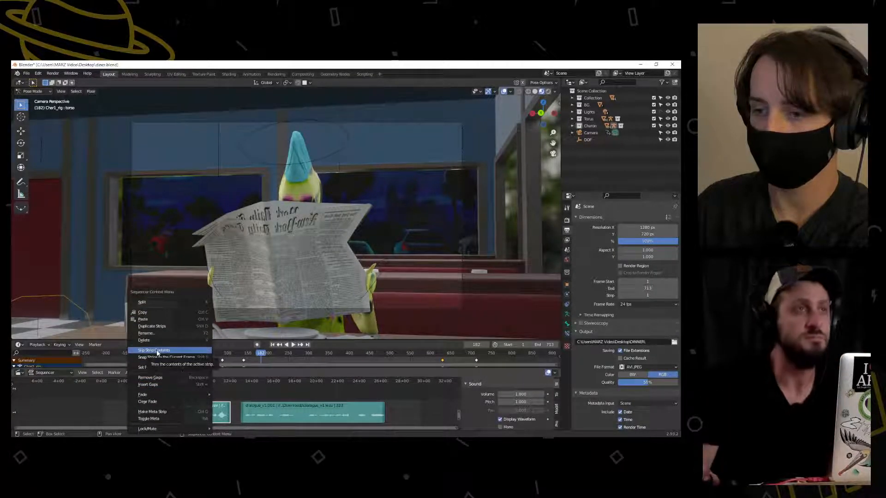
{"action": "left_click", "coordinate": [83, 383]}
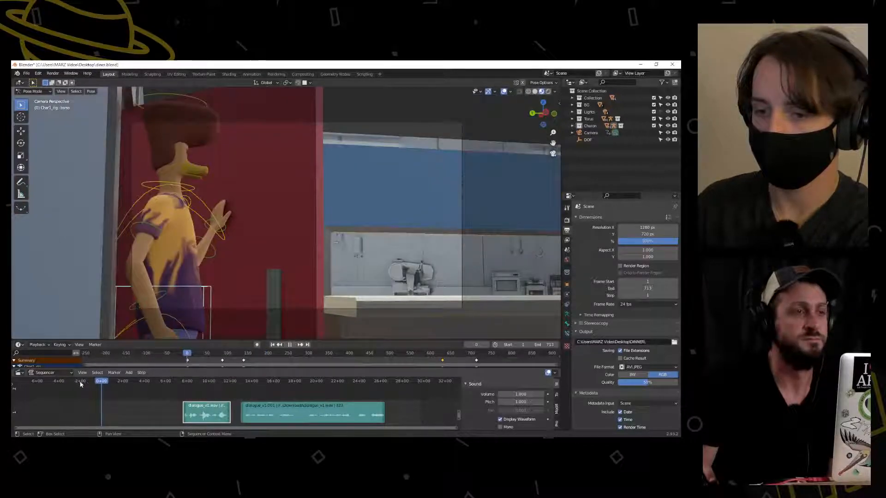
{"action": "key", "text": "space"}
{"action": "left_click", "coordinate": [82, 372]}
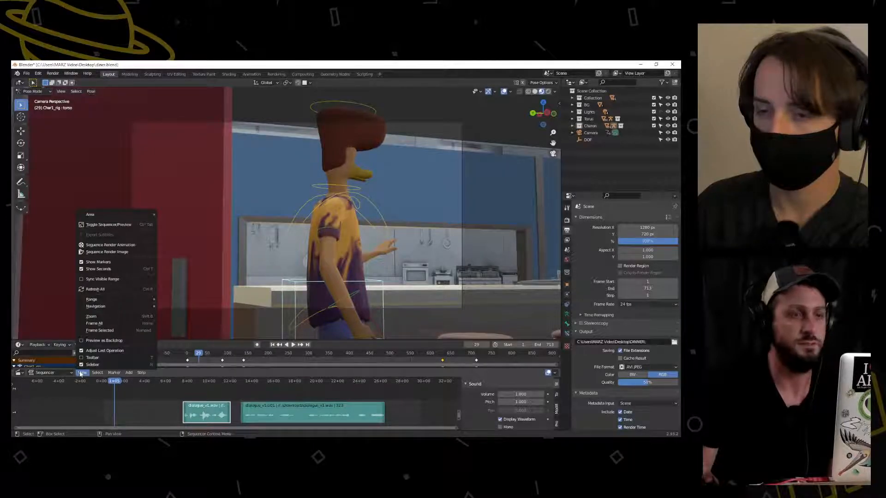
{"action": "right_click", "coordinate": [148, 380]}
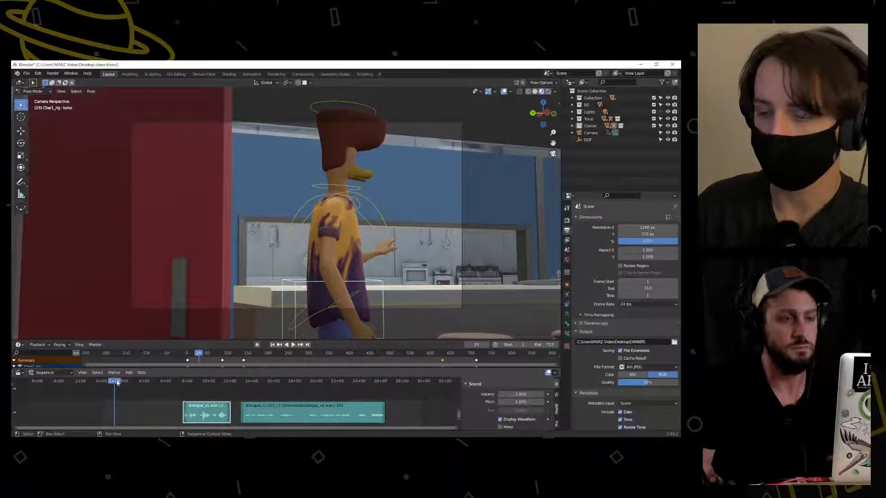
{"action": "left_click_drag", "start_coordinate": [117, 382], "coordinate": [184, 382]}
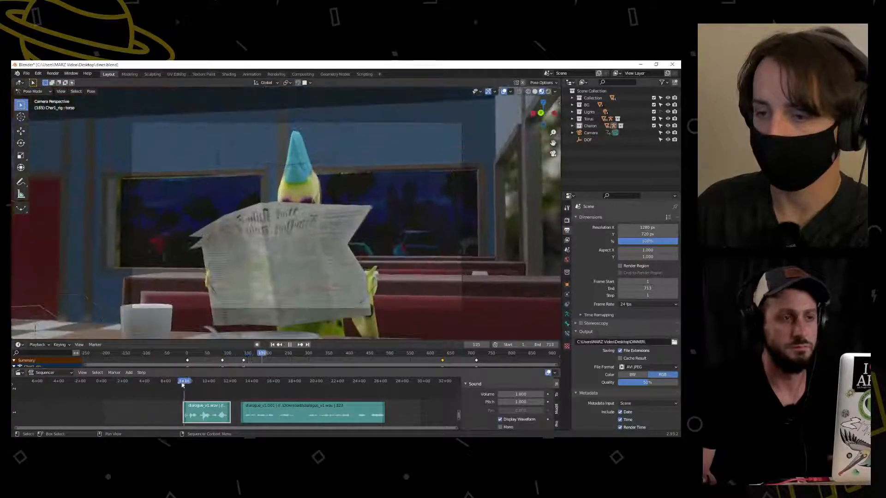
Display the timeline in seconds instead of frames and enlarge the timeline area so the keyframe channels fit
{"action": "left_click", "coordinate": [142, 373]}
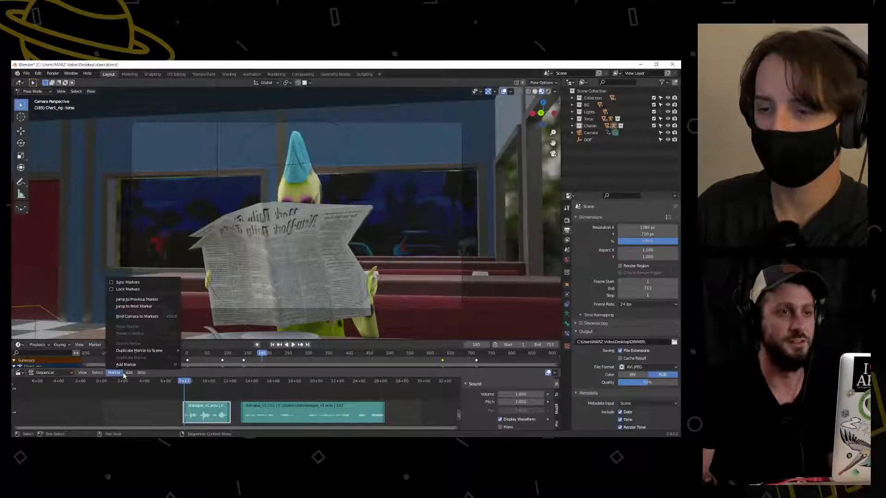
{"action": "mouse_move", "coordinate": [129, 374]}
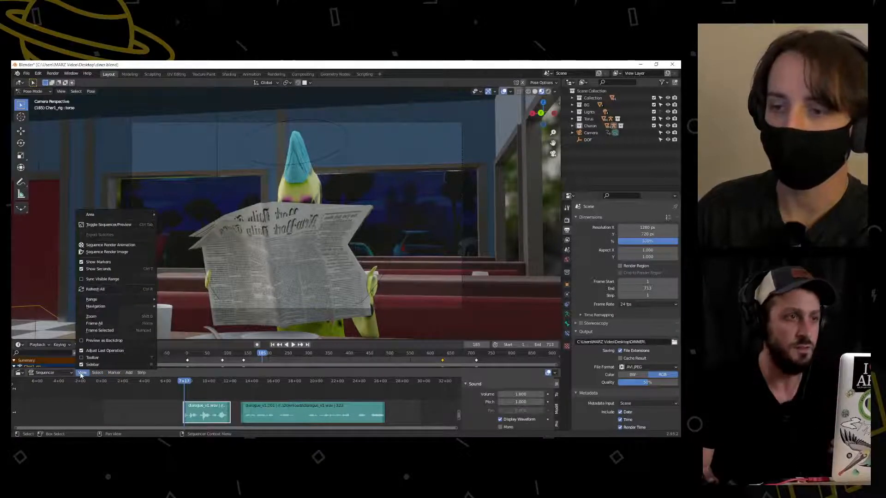
{"action": "right_click", "coordinate": [148, 354]}
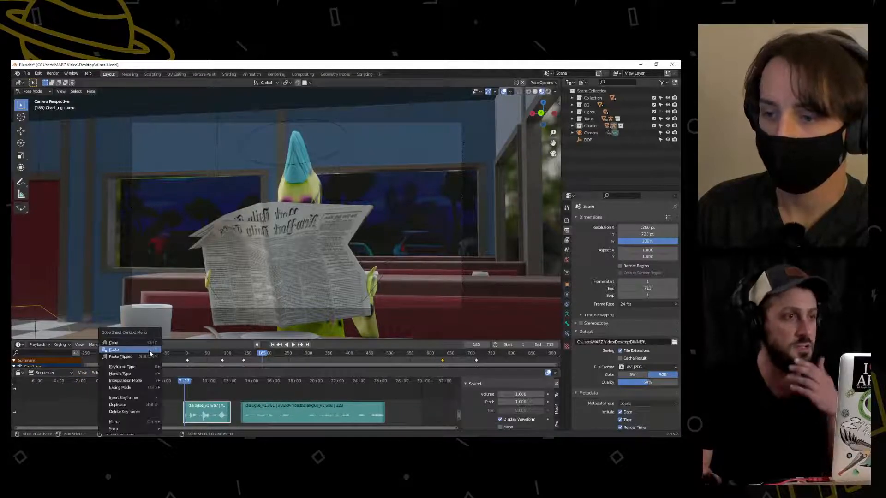
{"action": "right_click", "coordinate": [242, 353]}
{"action": "mouse_move", "coordinate": [242, 370]}
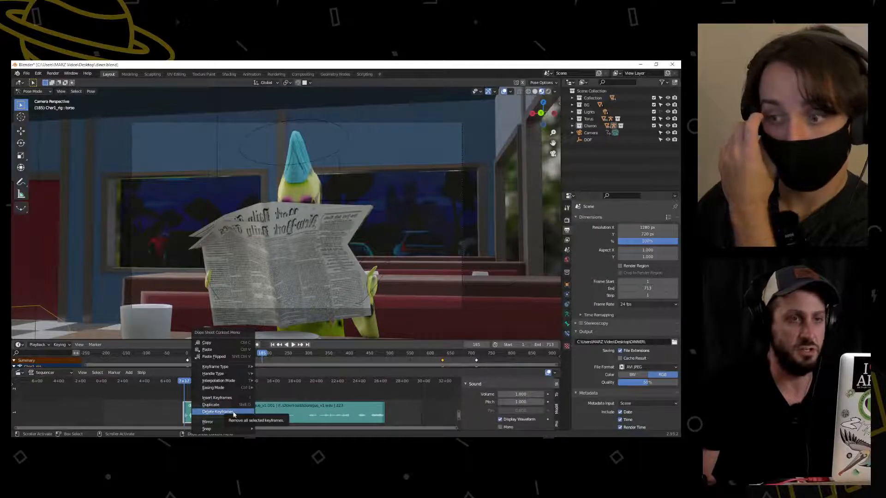
{"action": "left_click", "coordinate": [79, 344]}
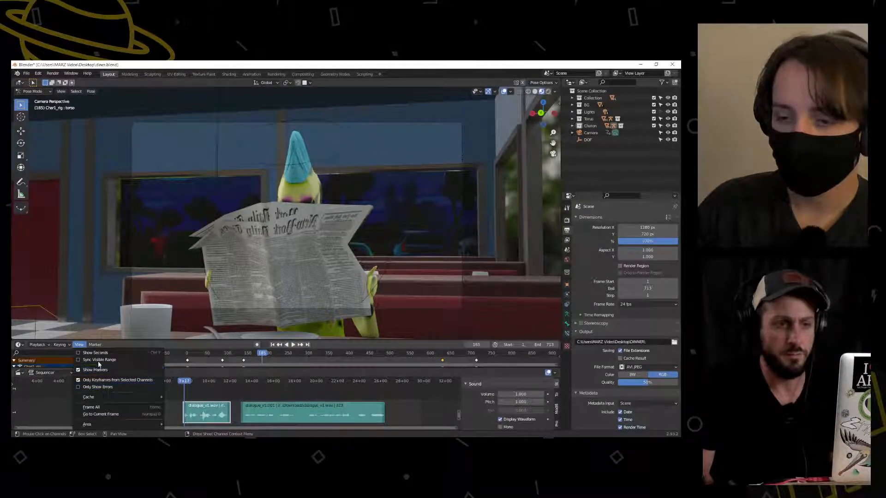
{"action": "left_click", "coordinate": [98, 353]}
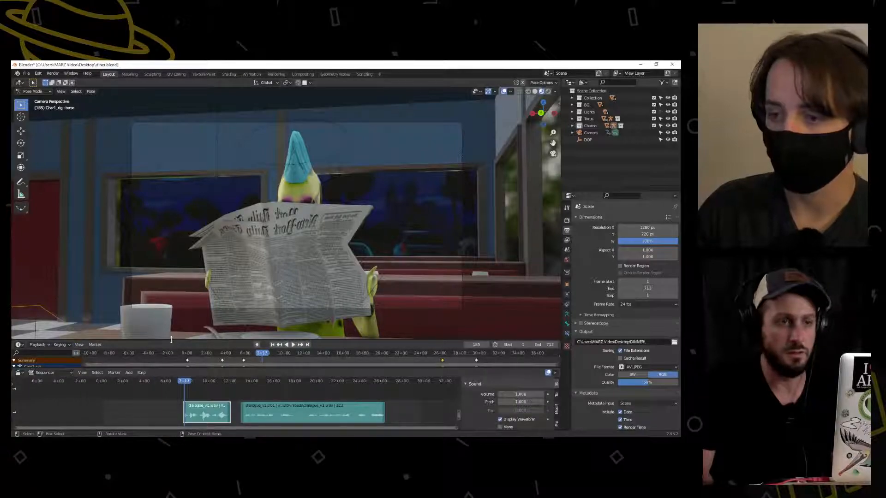
{"action": "left_click_drag", "start_coordinate": [170, 341], "coordinate": [170, 300]}
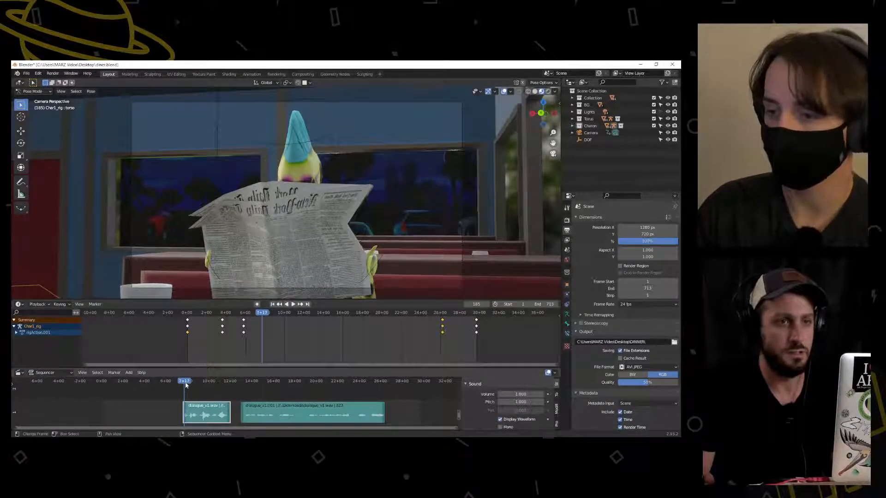
Step back to frame 182 and play the opening of the first dialogue strip, repeating it from frame 181
{"action": "key", "text": "Left"}
{"action": "key", "text": "Left"}
{"action": "key", "text": "Left"}
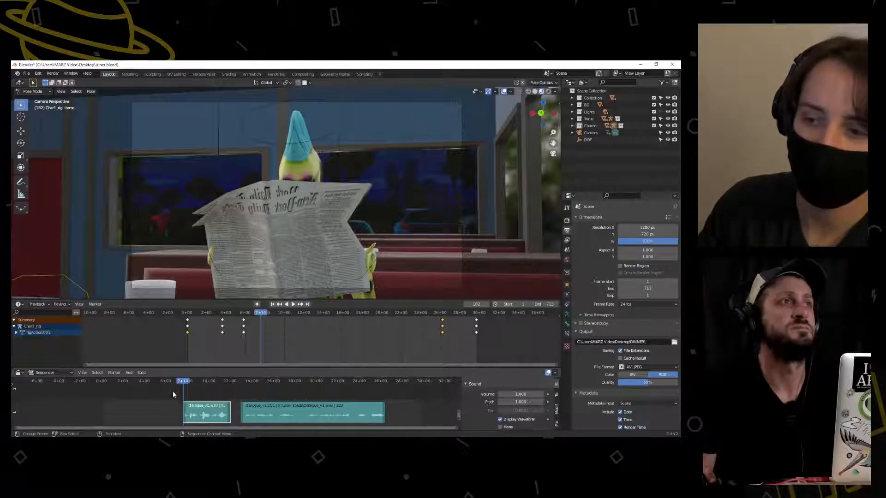
{"action": "key", "text": "space"}
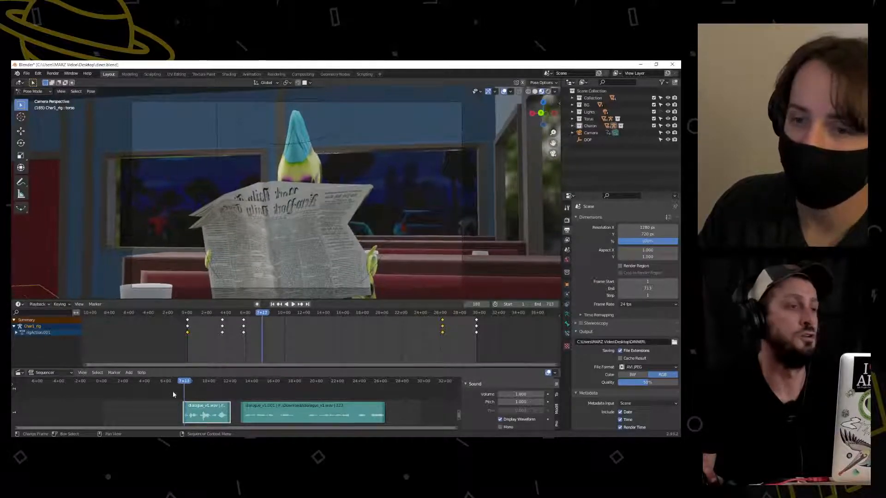
{"action": "key", "text": "Escape"}
{"action": "left_click", "coordinate": [173, 391]}
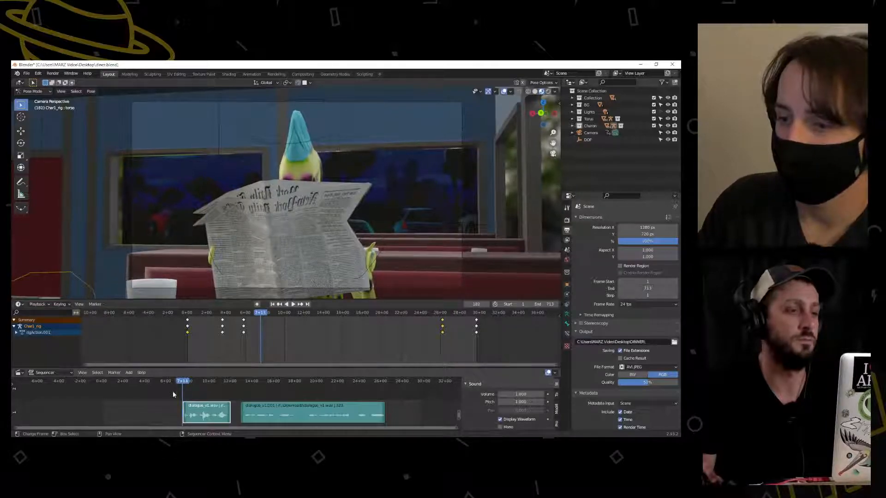
{"action": "key", "text": "space"}
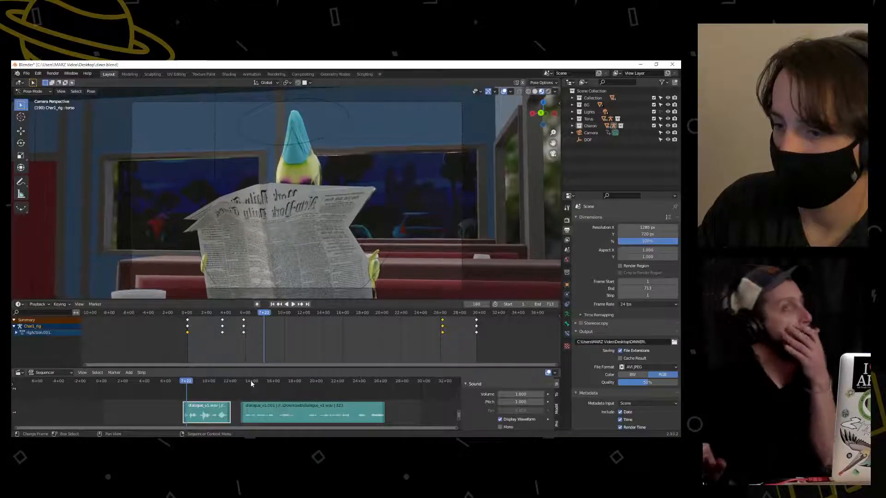
Step back and forth between frames 187 and 191 to examine the picture near the first dialogue strip's start
{"action": "key", "text": "Left"}
{"action": "key", "text": "Left"}
{"action": "key", "text": "Left"}
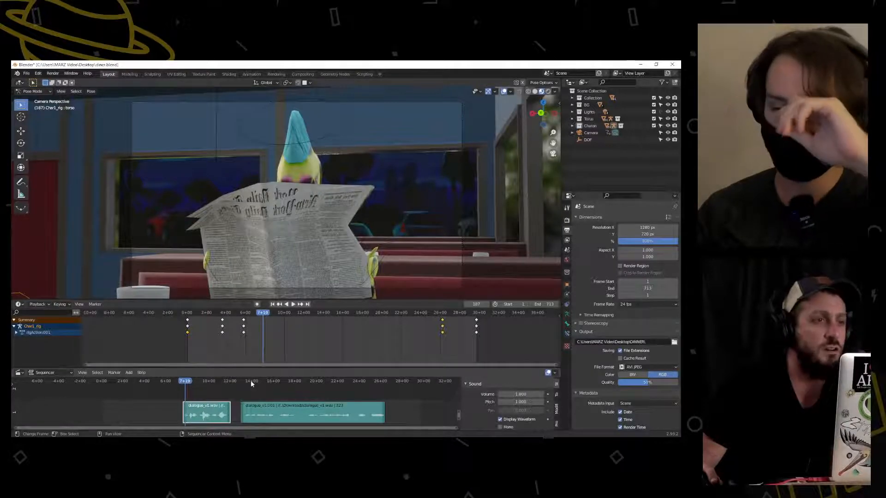
{"action": "key", "text": "Right"}
{"action": "key", "text": "Right"}
{"action": "key", "text": "Right"}
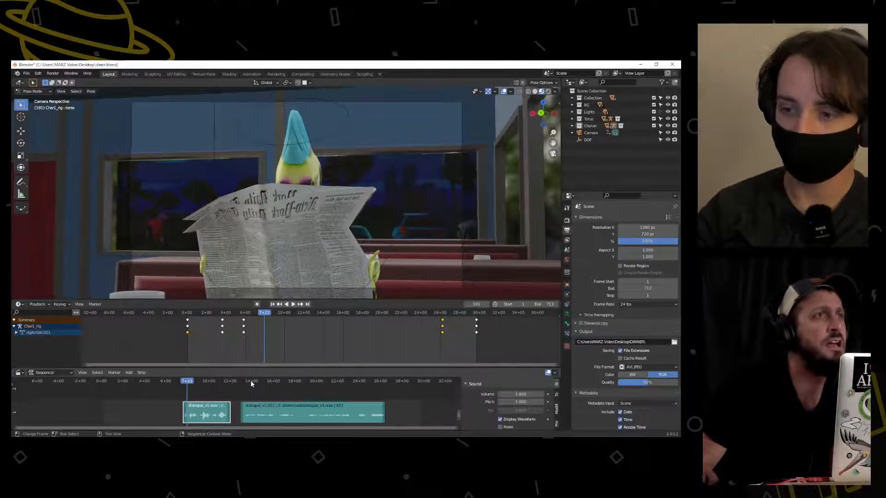
{"action": "key", "text": "Left"}
{"action": "key", "text": "Left"}
{"action": "key", "text": "Left"}
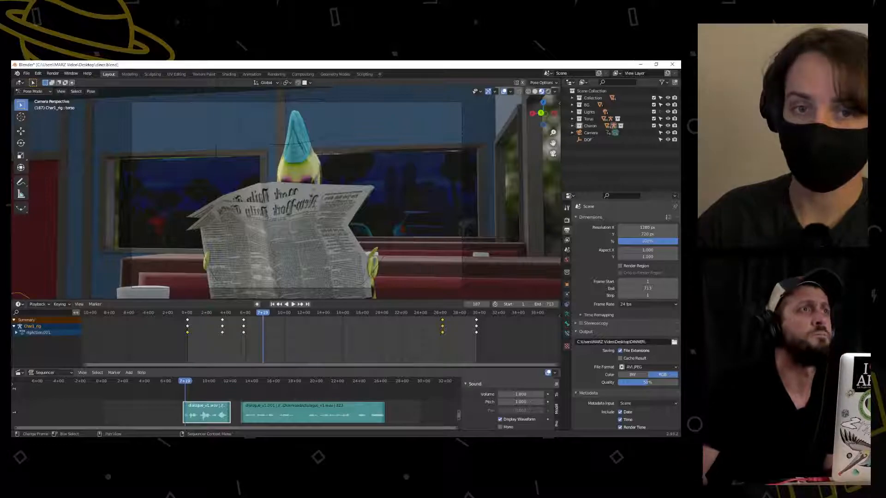
Play the passage between the two dialogue strips, then return the playhead to frame 257 within the first strip
{"action": "mouse_move", "coordinate": [231, 381]}
{"action": "left_mouse_down"}
{"action": "mouse_move", "coordinate": [245, 384]}
{"action": "mouse_move", "coordinate": [229, 383]}
{"action": "left_mouse_up"}
{"action": "key", "text": "space"}
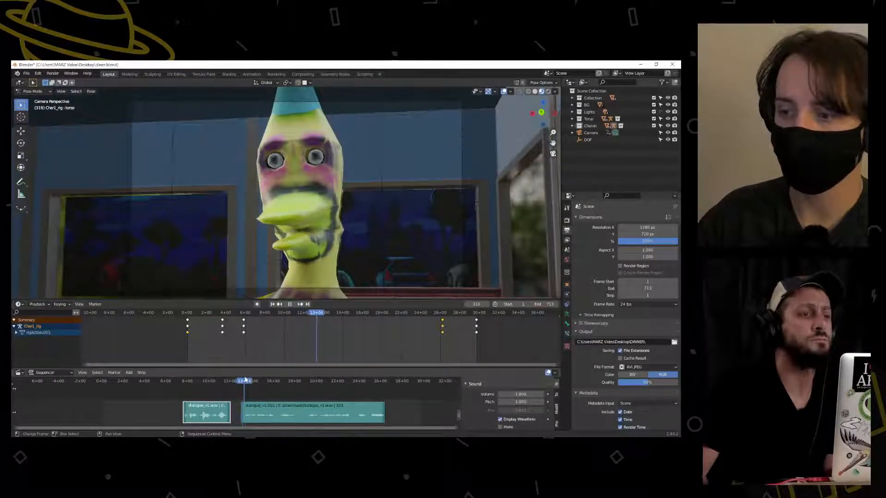
{"action": "key", "text": "space"}
{"action": "left_click", "coordinate": [223, 412]}
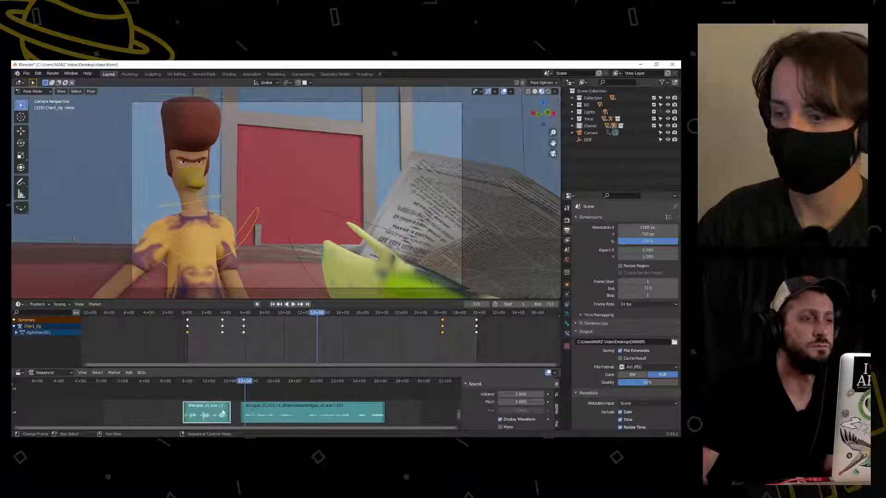
{"action": "left_click", "coordinate": [217, 383]}
Set the second dialogue strip's volume to 1
{"action": "left_click", "coordinate": [262, 404]}
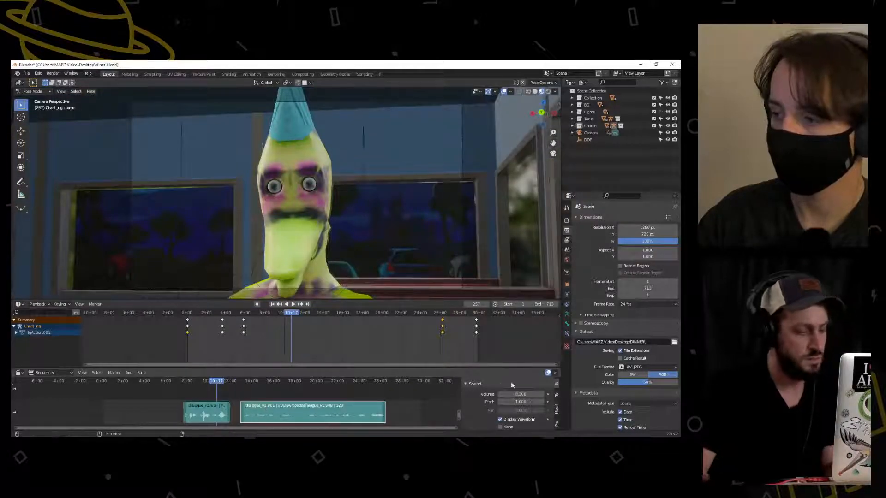
{"action": "left_click", "coordinate": [513, 394]}
{"action": "type", "text": "1"}
{"action": "key", "text": "Return"}
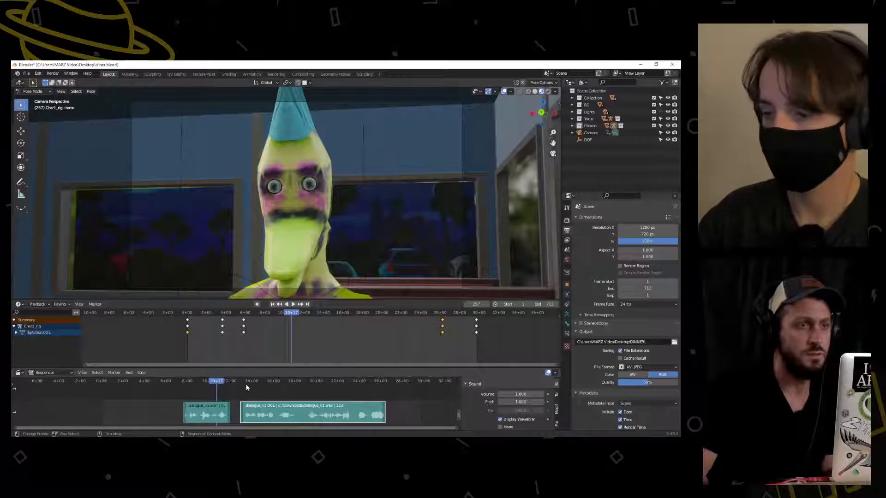
Play the second dialogue strip from its beginning to check the loudness, stopping at frame 371
{"action": "left_click_drag", "start_coordinate": [245, 383], "coordinate": [241, 383]}
{"action": "key", "text": "F3"}
{"action": "key", "text": "Escape"}
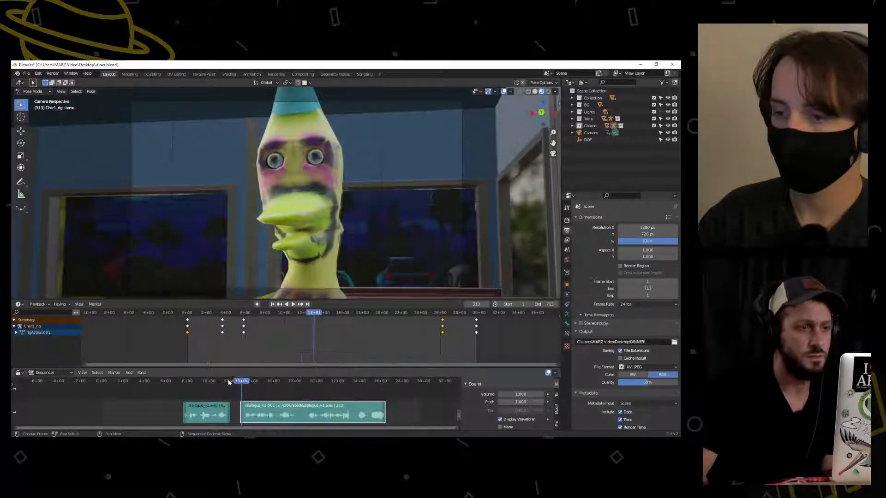
{"action": "left_click", "coordinate": [293, 304]}
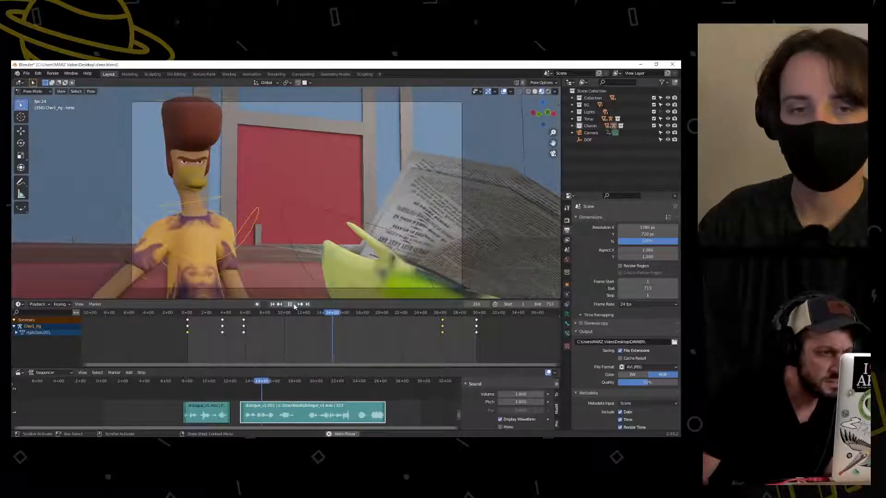
{"action": "left_click", "coordinate": [290, 304]}
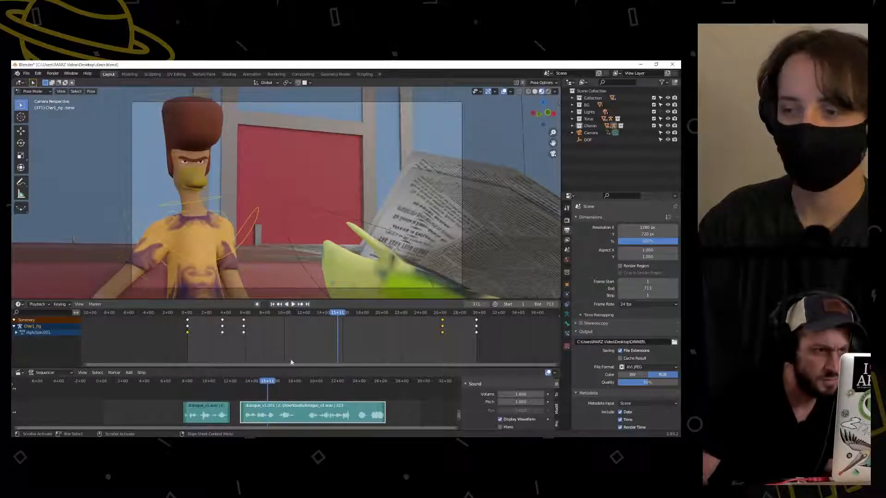
Lower the second dialogue strip's volume and set the first strip's volume to 0.5
{"action": "left_click", "coordinate": [505, 394]}
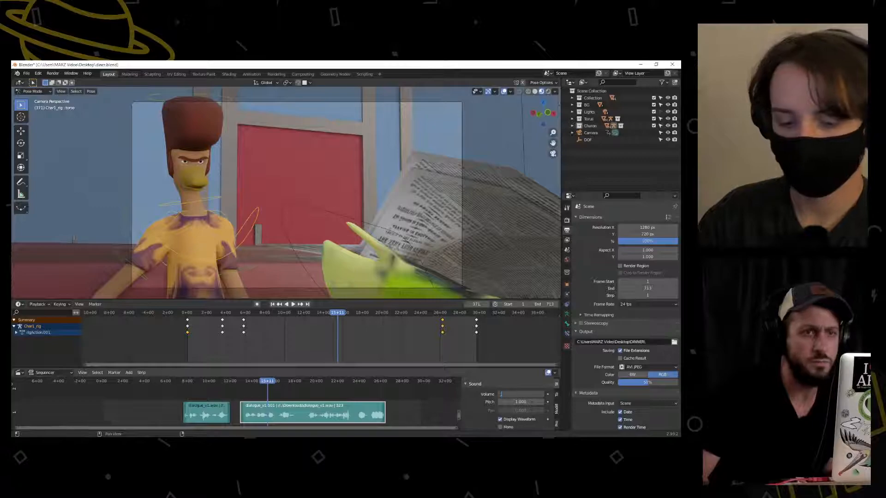
{"action": "key", "text": "Return"}
{"action": "left_click", "coordinate": [196, 420]}
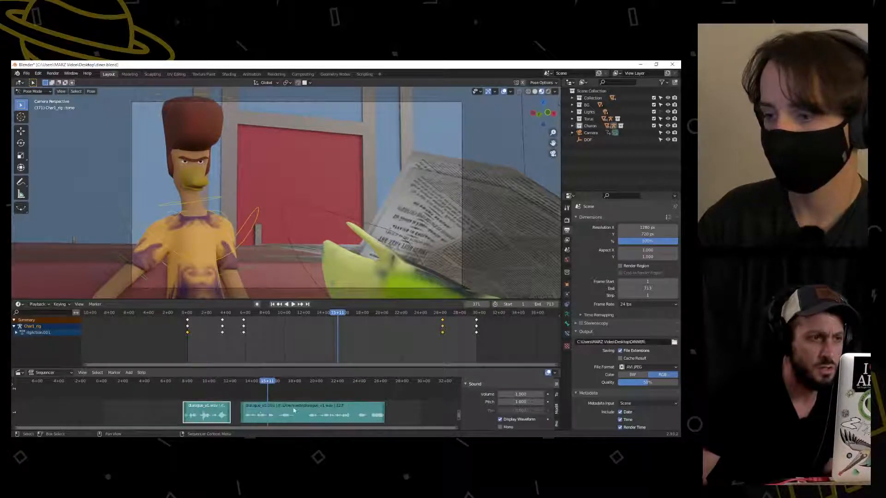
{"action": "left_click", "coordinate": [509, 395]}
{"action": "type", "text": ".5"}
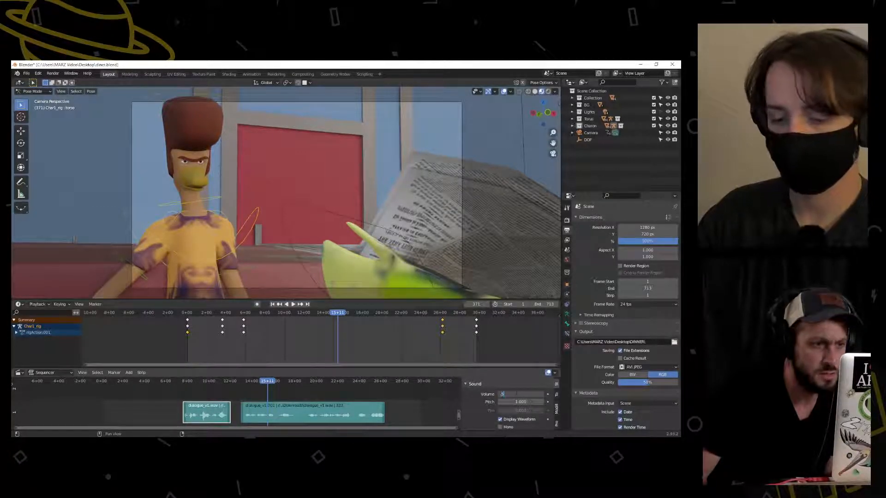
{"action": "key", "text": "Return"}
Play the first dialogue strip from frame 182 to check its volume
{"action": "left_click", "coordinate": [183, 381]}
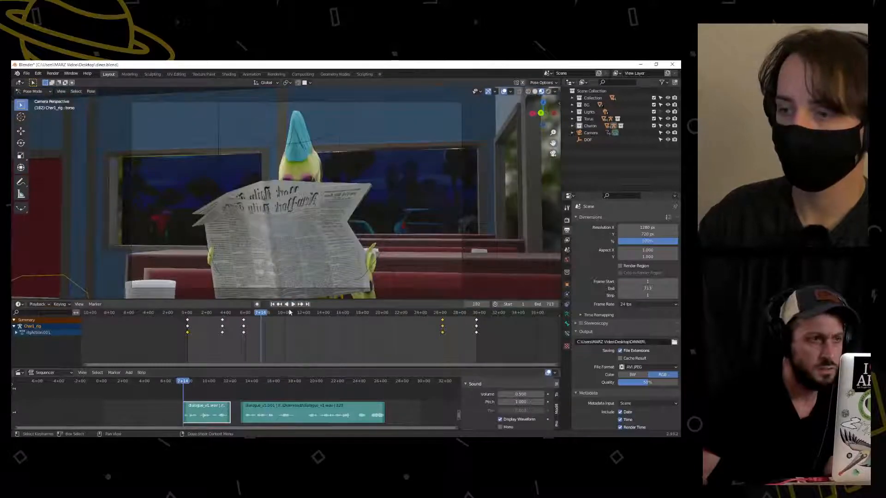
{"action": "left_click", "coordinate": [293, 304]}
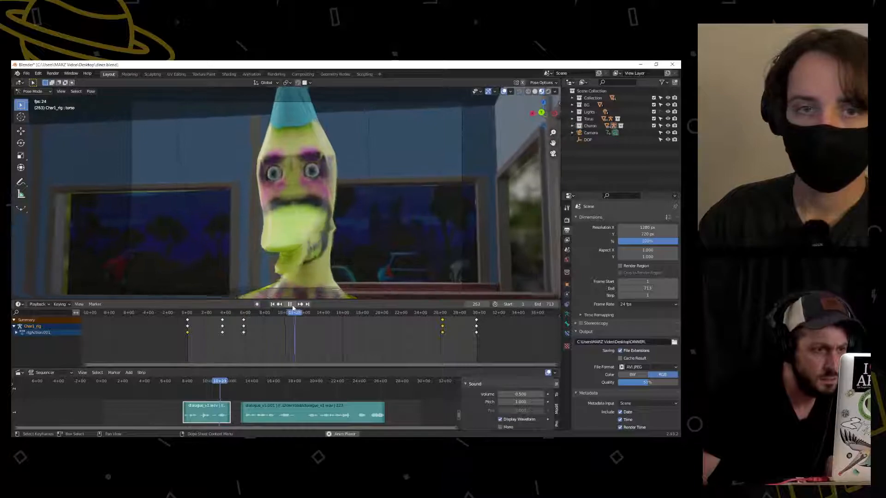
{"action": "left_click", "coordinate": [291, 305]}
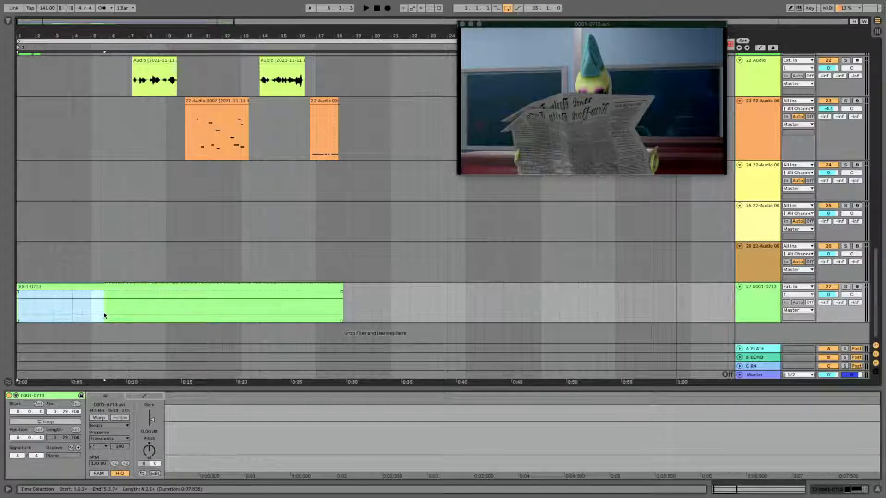
Place the insert marker at 5.3.4, where the dialogue should begin in the rendered video, and add a locator there
{"action": "key", "text": "space"}
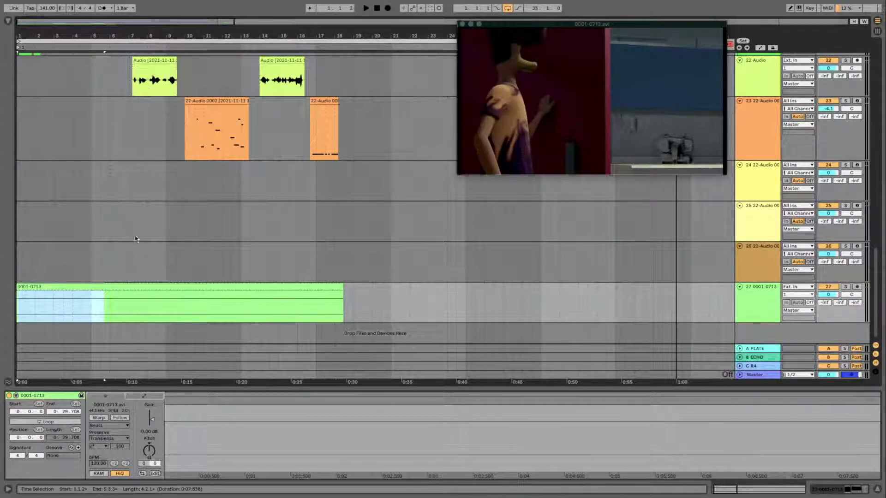
{"action": "left_click", "coordinate": [104, 308]}
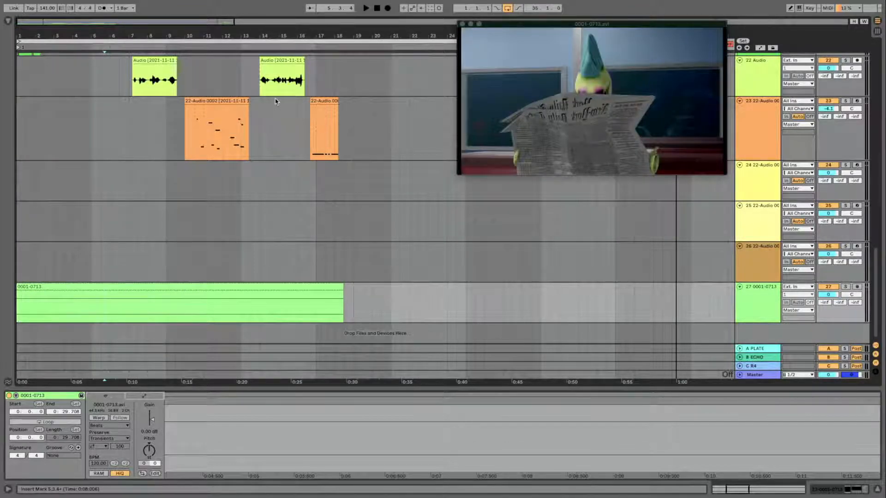
{"action": "right_click", "coordinate": [105, 54]}
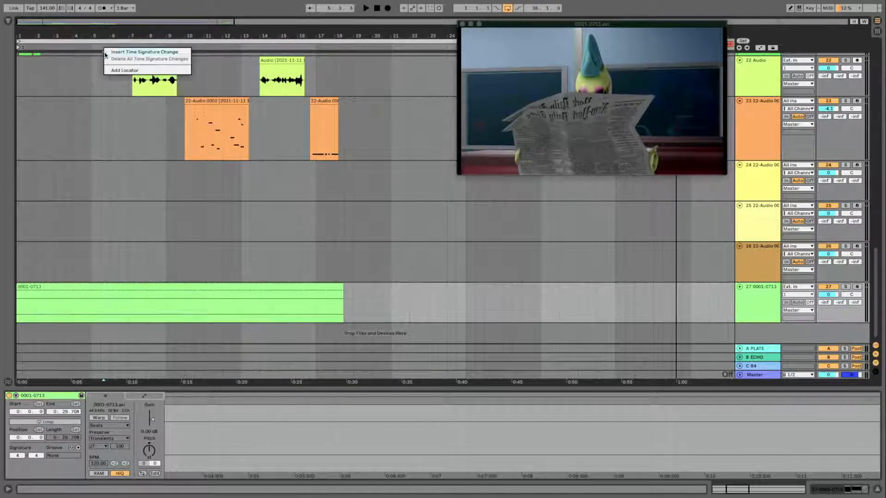
{"action": "left_click", "coordinate": [122, 70]}
Move the four dialogue clips on tracks 22 and 23 earlier together, so the first clip starts at the new locator
{"action": "left_click", "coordinate": [368, 74]}
{"action": "left_click", "coordinate": [167, 58]}
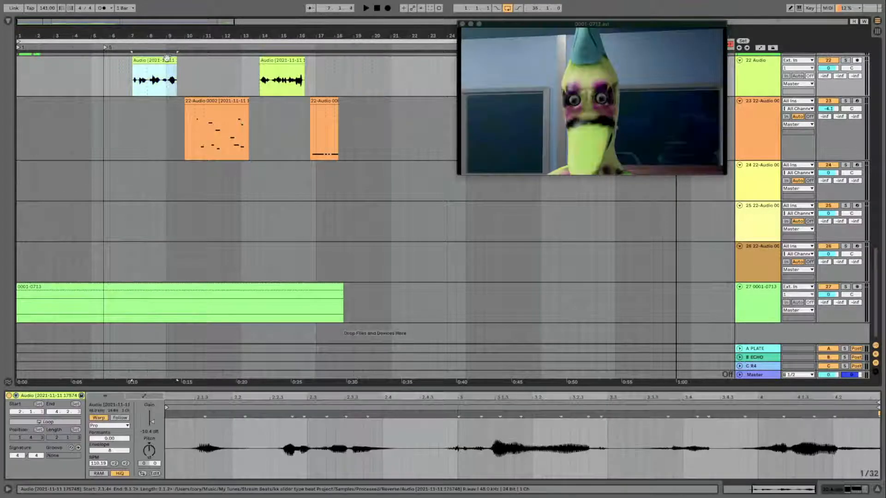
{"action": "left_click", "coordinate": [362, 131], "text": "shift"}
{"action": "left_click_drag", "start_coordinate": [101, 31], "coordinate": [192, 49]}
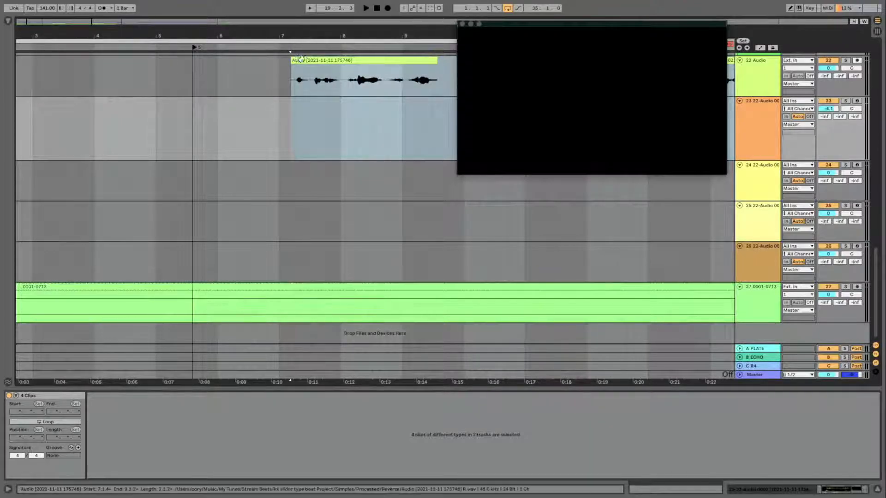
{"action": "left_click_drag", "start_coordinate": [326, 29], "coordinate": [38, 78]}
{"action": "left_click_drag", "start_coordinate": [158, 61], "coordinate": [113, 68]}
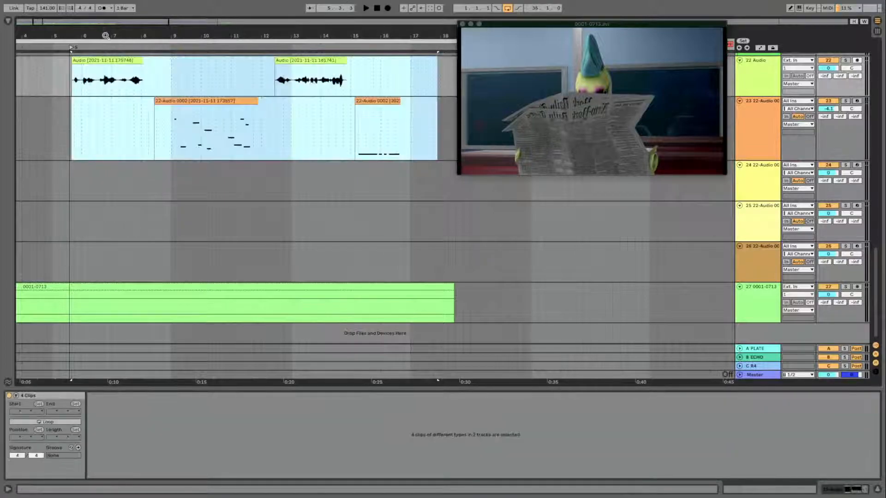
{"action": "left_click_drag", "start_coordinate": [73, 32], "coordinate": [40, 32]}
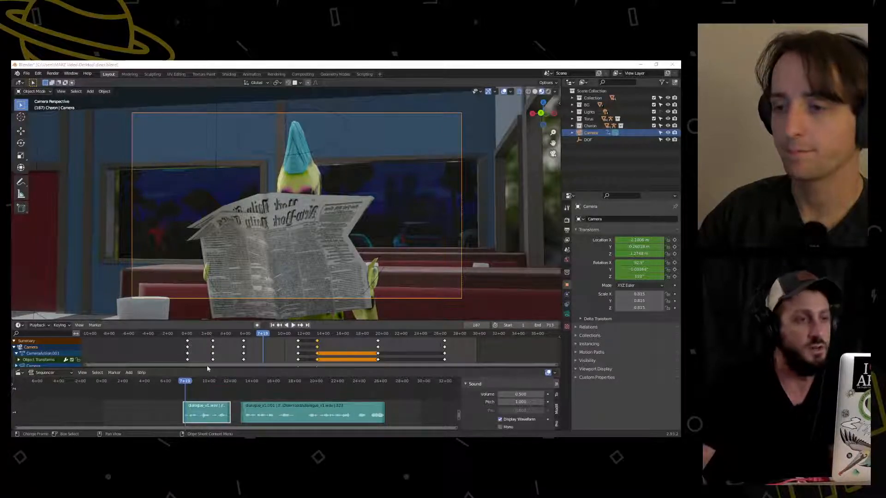
Switch to Blender and play the animation from near the start, scrubbing to the beginning of the first dialogue strip
{"action": "left_click", "coordinate": [103, 382]}
{"action": "key", "text": "space"}
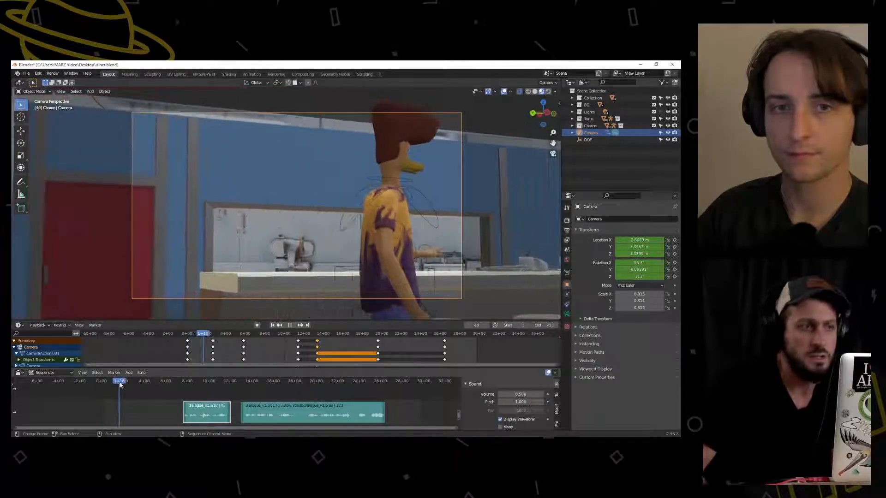
{"action": "left_click_drag", "start_coordinate": [124, 385], "coordinate": [183, 383]}
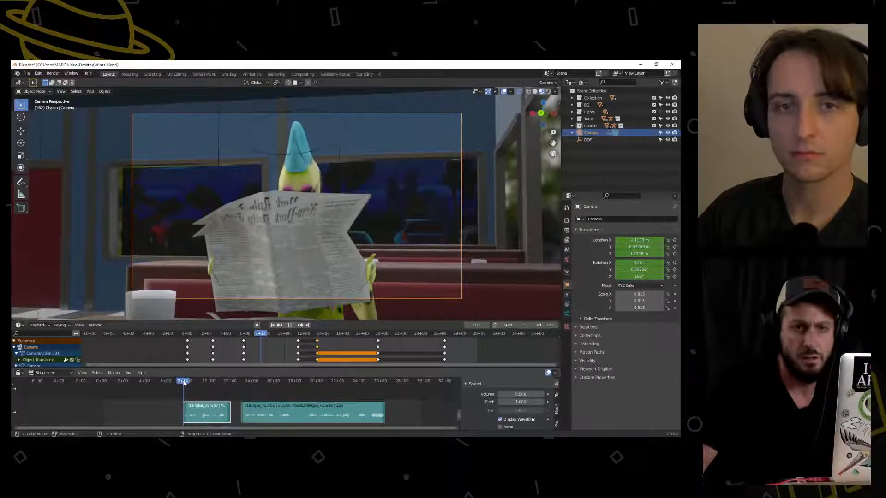
{"action": "left_click_drag", "start_coordinate": [182, 383], "coordinate": [180, 383]}
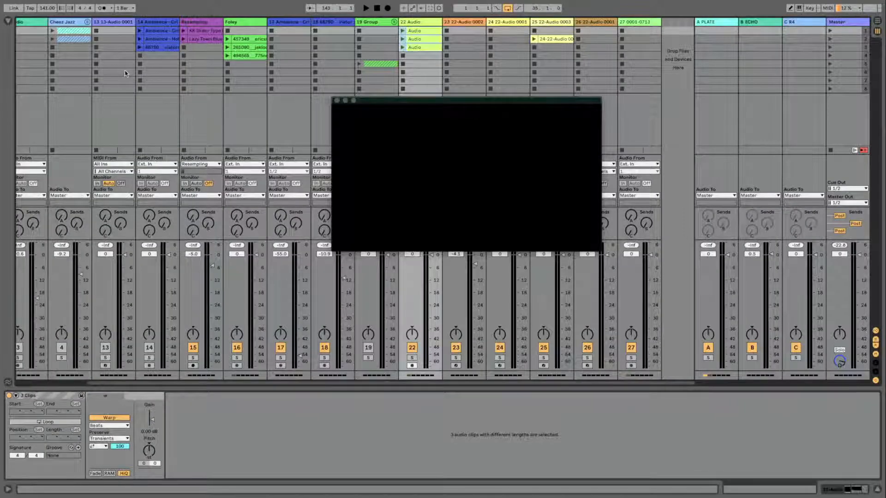
Switch to Ableton Live and examine the effect devices on the tracks 1 Audio, 2 Audio and 3 Audio
{"action": "scroll", "coordinate": [126, 73], "scroll_direction": "left", "scroll_amount": 3}
{"action": "left_click", "coordinate": [125, 22]}
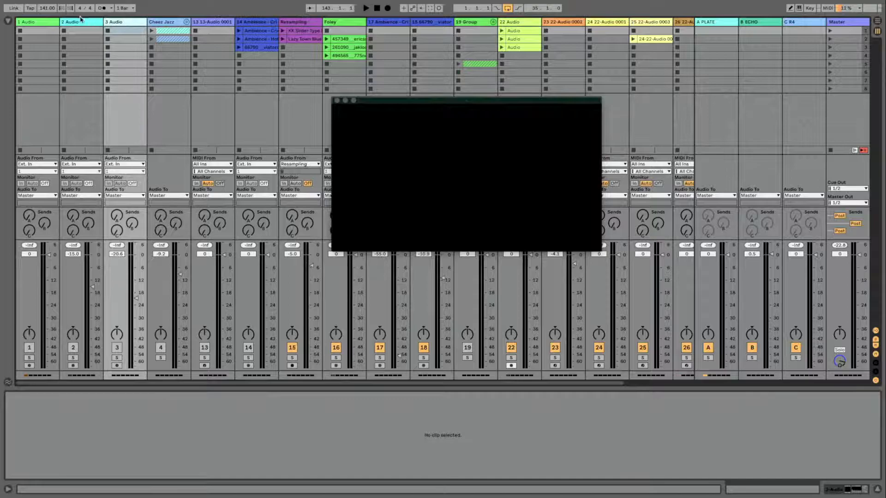
{"action": "left_click", "coordinate": [69, 22]}
{"action": "left_click", "coordinate": [43, 24]}
{"action": "key", "text": "Tab"}
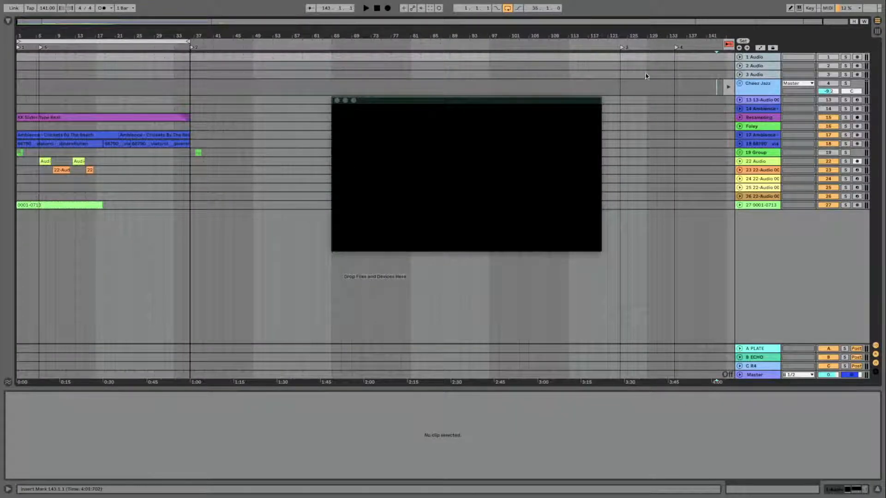
{"action": "double_click", "coordinate": [765, 74]}
{"action": "left_click", "coordinate": [766, 67]}
{"action": "left_click", "coordinate": [769, 57]}
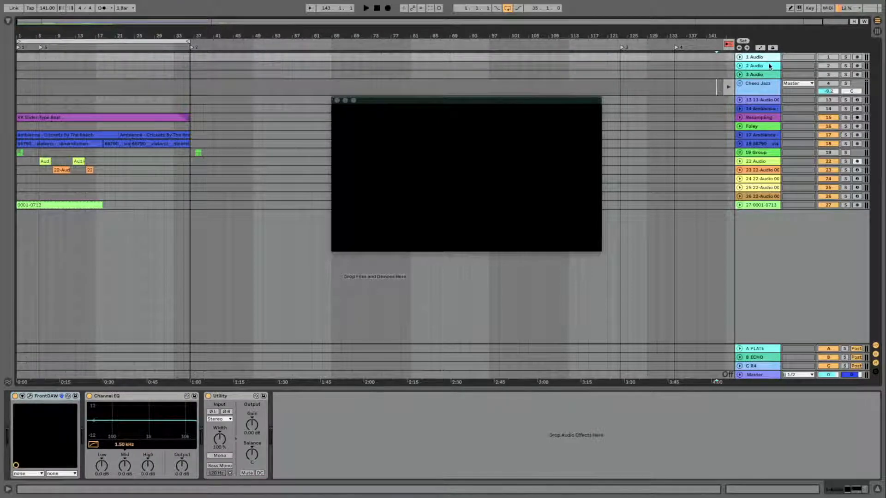
{"action": "left_click", "coordinate": [768, 66]}
{"action": "left_click", "coordinate": [766, 75]}
{"action": "left_click", "coordinate": [766, 69]}
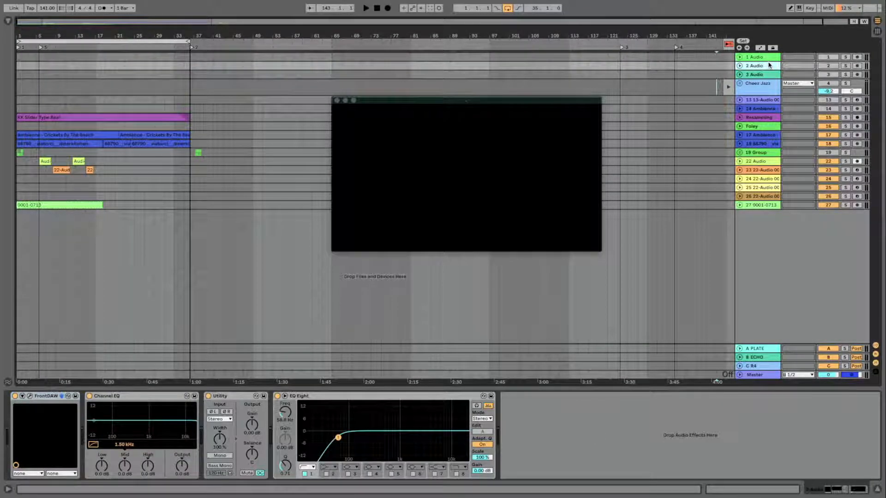
{"action": "left_click", "coordinate": [768, 59]}
{"action": "left_click", "coordinate": [768, 66]}
{"action": "left_click", "coordinate": [768, 76]}
{"action": "key", "text": "super+z"}
{"action": "key", "text": "super+shift+z"}
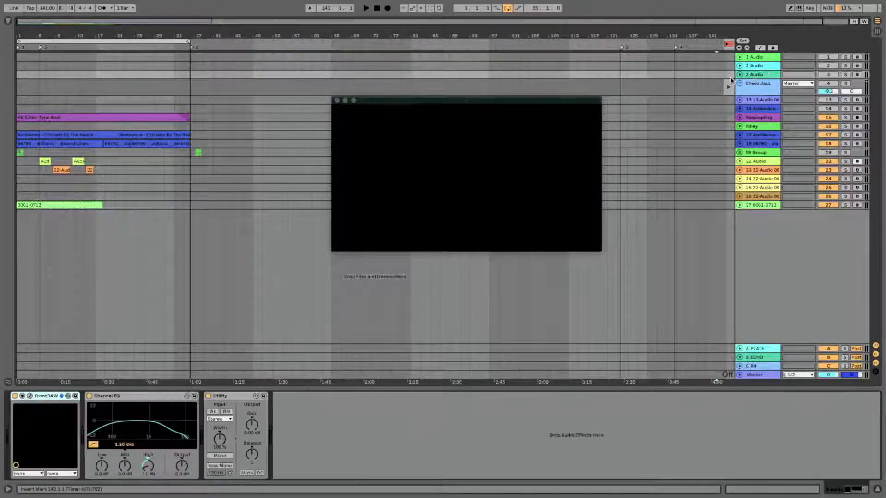
Delete the tracks 1 Audio, 2 Audio and 3 Audio
{"action": "key", "text": "Tab"}
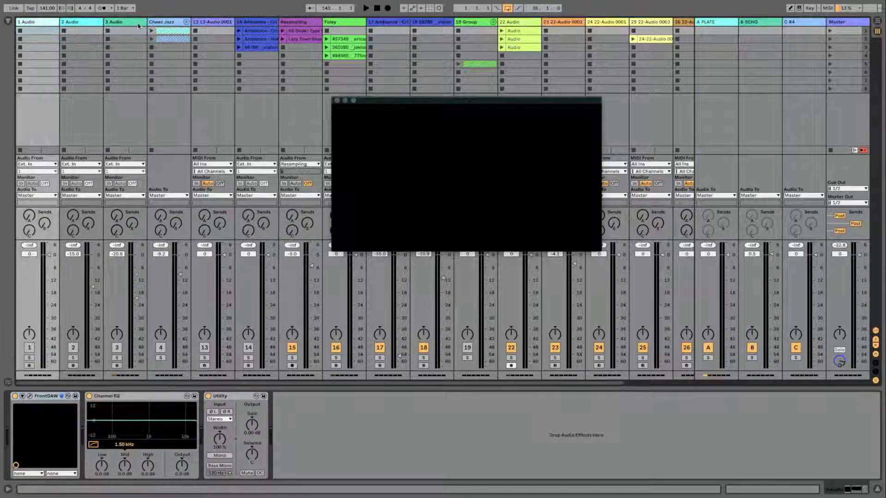
{"action": "left_click", "coordinate": [139, 26]}
{"action": "key", "text": "Delete"}
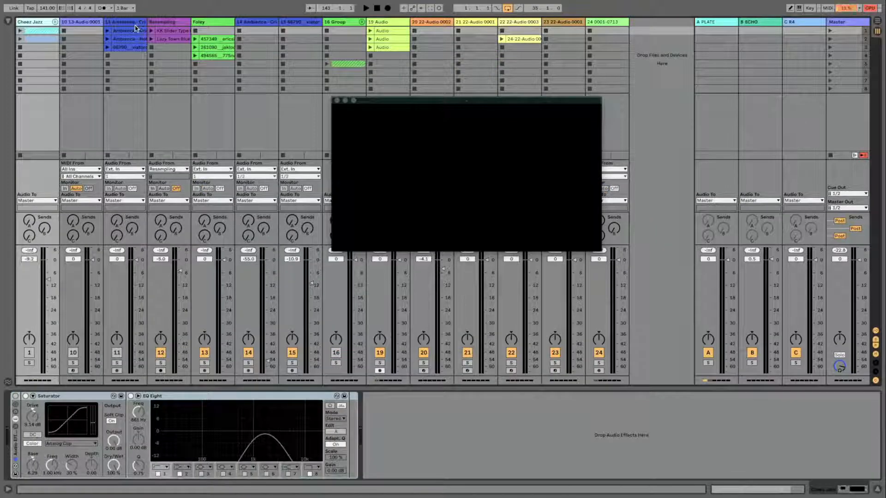
Move the three ambience clips from track 11 to the track 14 Ambience slots, and delete the emptied track 11
{"action": "left_click", "coordinate": [91, 25]}
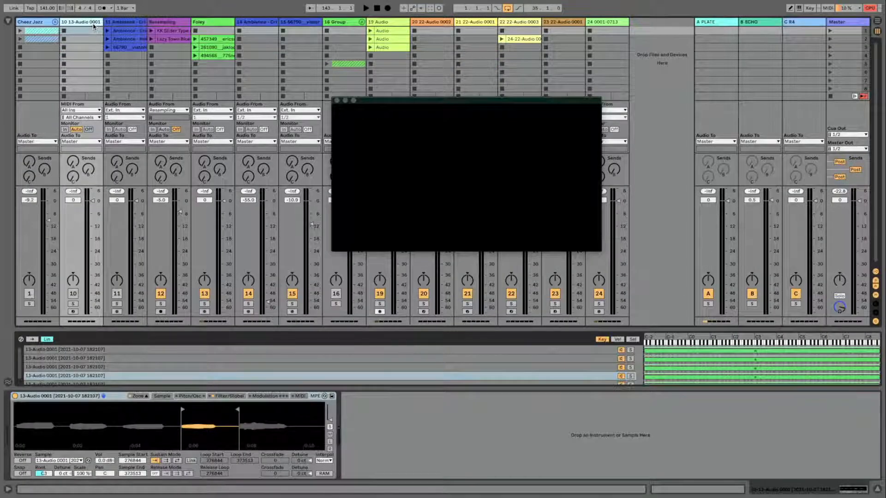
{"action": "key", "text": "Tab"}
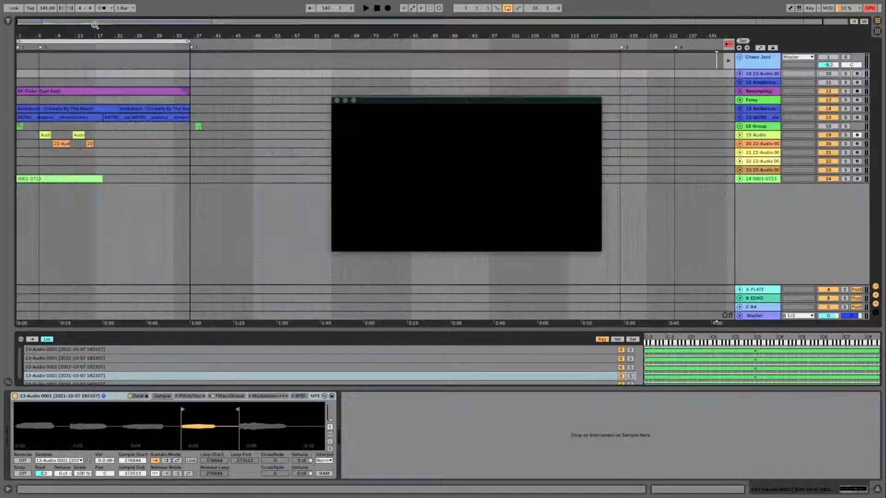
{"action": "left_click", "coordinate": [761, 86]}
{"action": "key", "text": "Tab"}
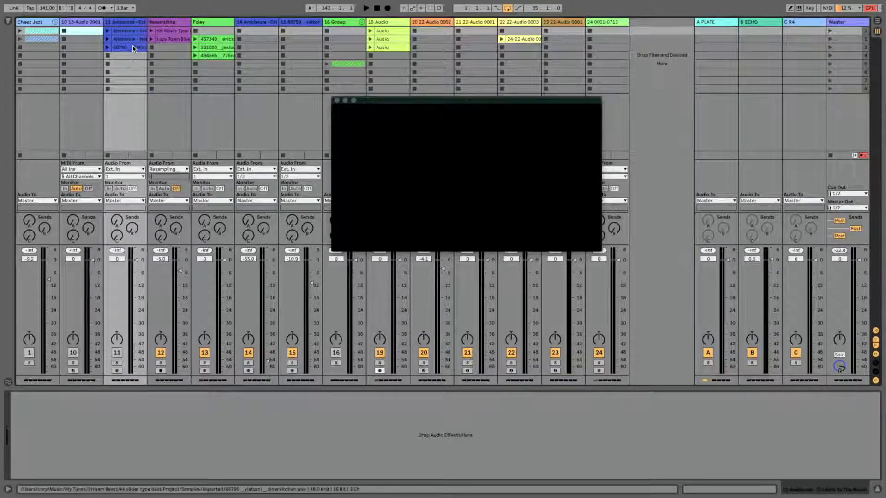
{"action": "left_click", "coordinate": [134, 31]}
{"action": "key", "text": "Tab"}
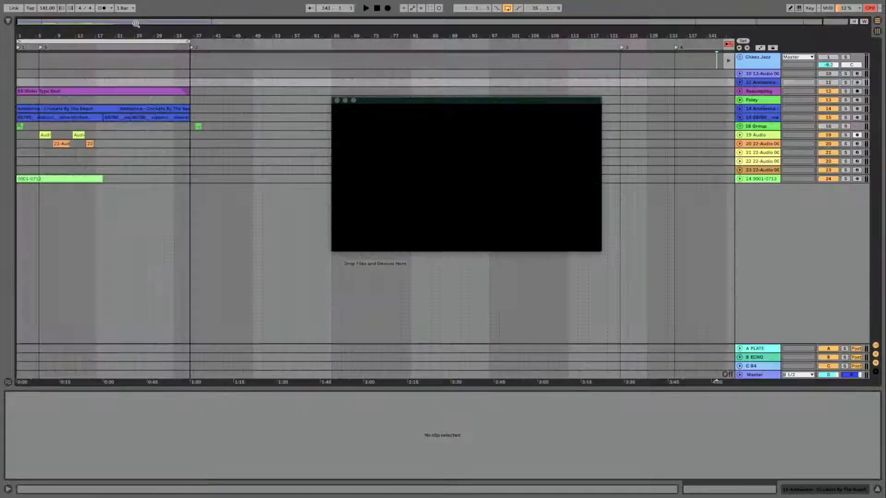
{"action": "key", "text": "Tab"}
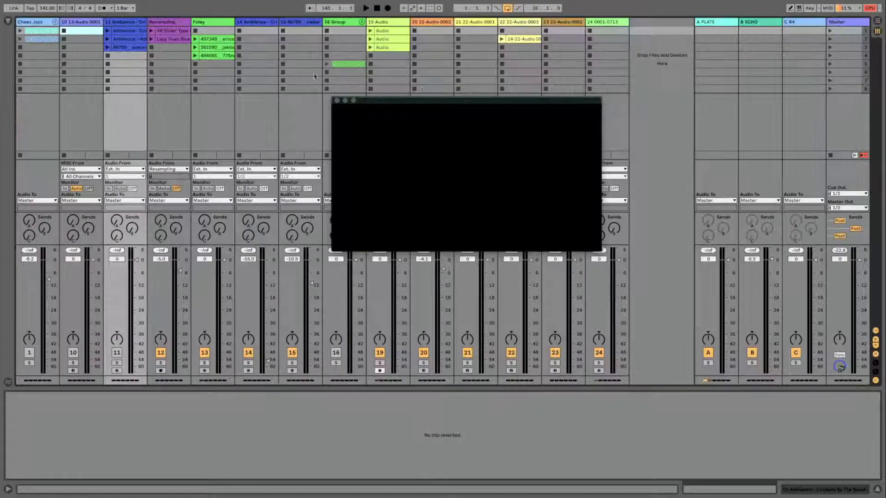
{"action": "left_click_drag", "start_coordinate": [129, 72], "coordinate": [276, 34]}
{"action": "key", "text": "Tab"}
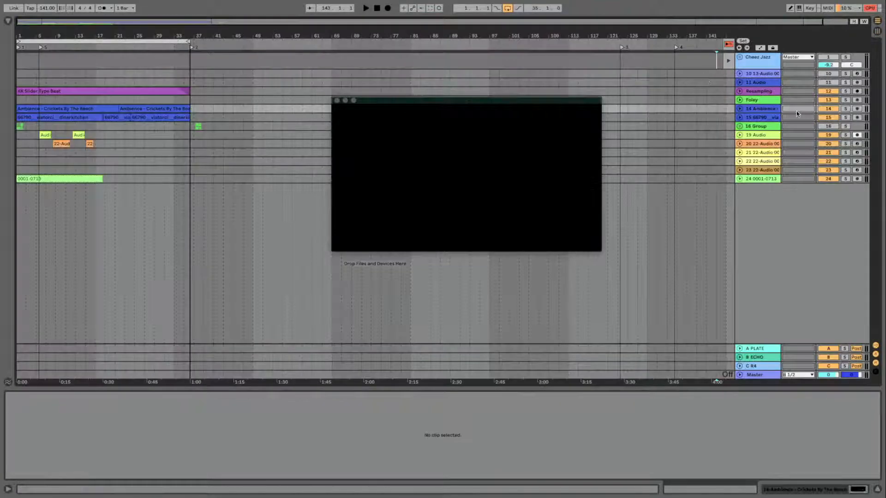
{"action": "left_click", "coordinate": [764, 83]}
{"action": "key", "text": "Delete"}
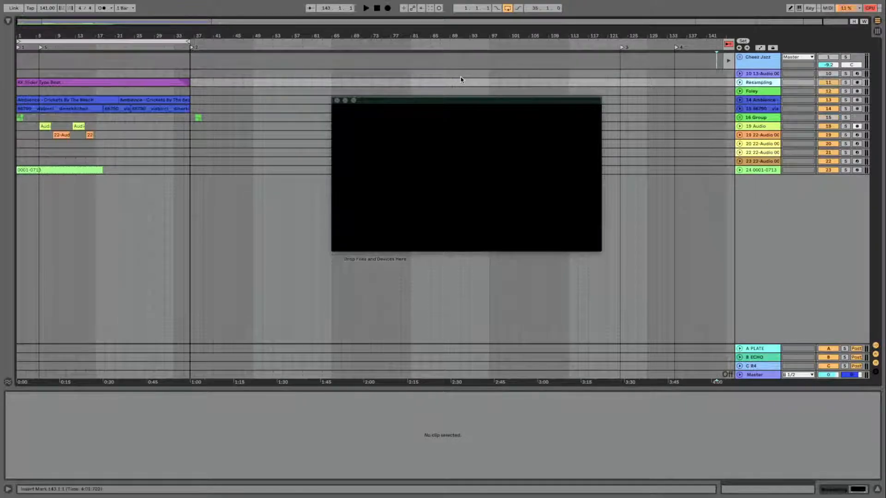
Move the clips of the ungrouped Foley track into the first Foley track of the group, and delete the emptied track
{"action": "left_click", "coordinate": [763, 92]}
{"action": "key", "text": "Tab"}
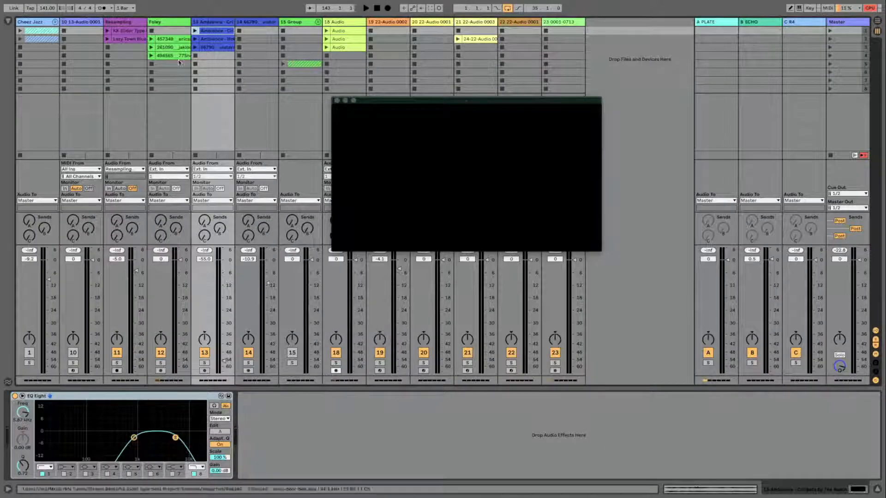
{"action": "key", "text": "Tab"}
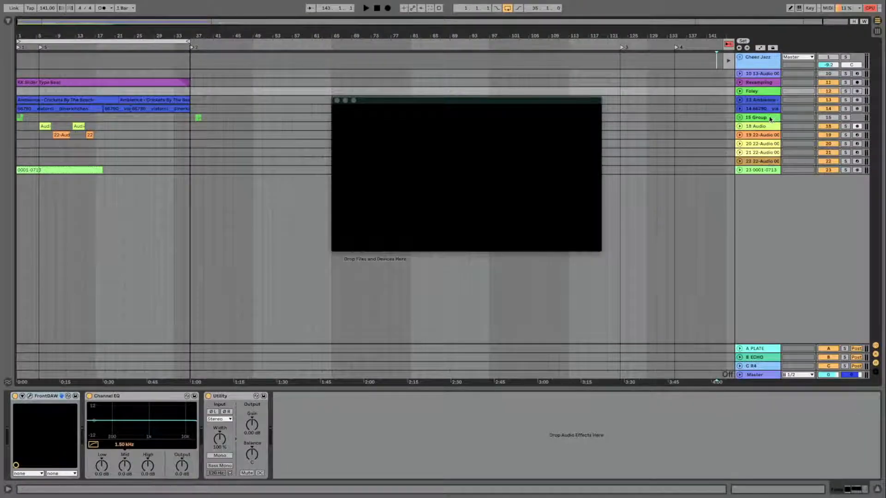
{"action": "left_click", "coordinate": [738, 117]}
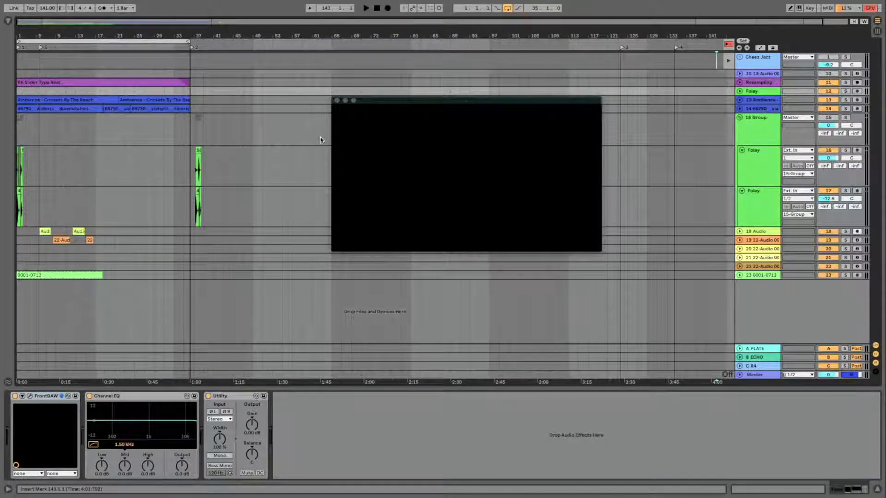
{"action": "key", "text": "Tab"}
{"action": "left_click_drag", "start_coordinate": [170, 50], "coordinate": [346, 50]}
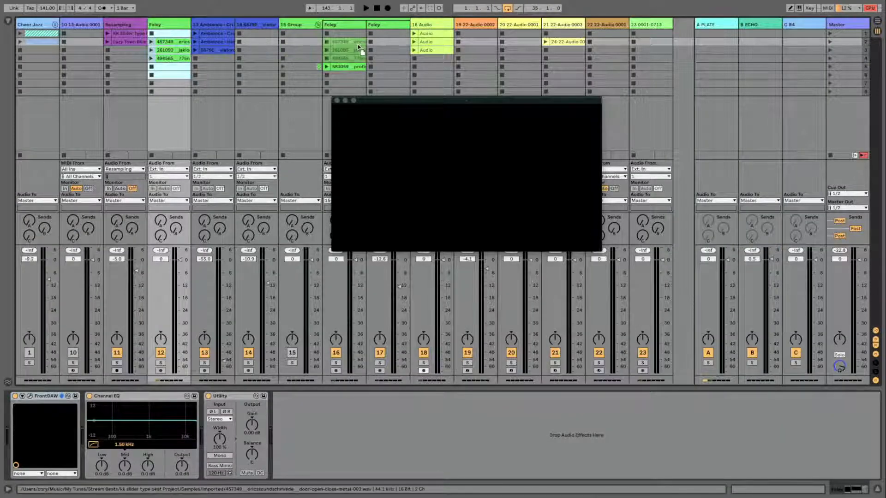
{"action": "left_click", "coordinate": [165, 24]}
{"action": "key", "text": "Delete"}
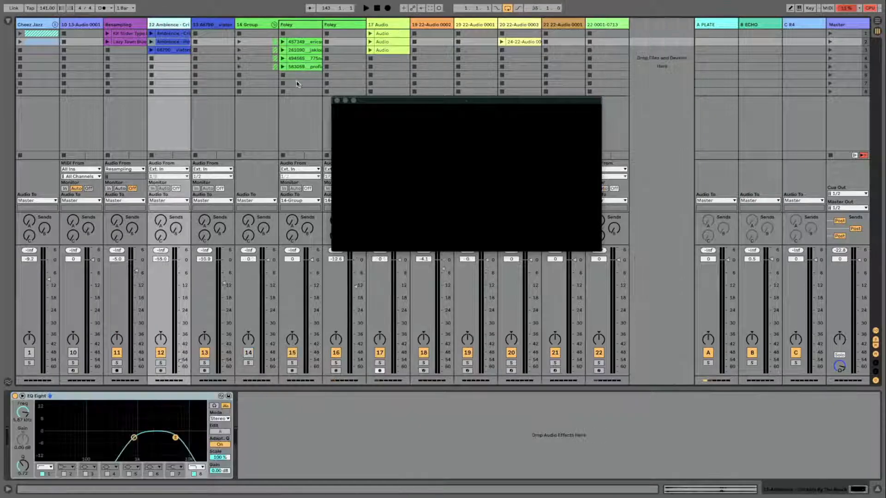
Check the effects on track 13 and deactivate the empty tracks 19 and 20
{"action": "left_click", "coordinate": [222, 25]}
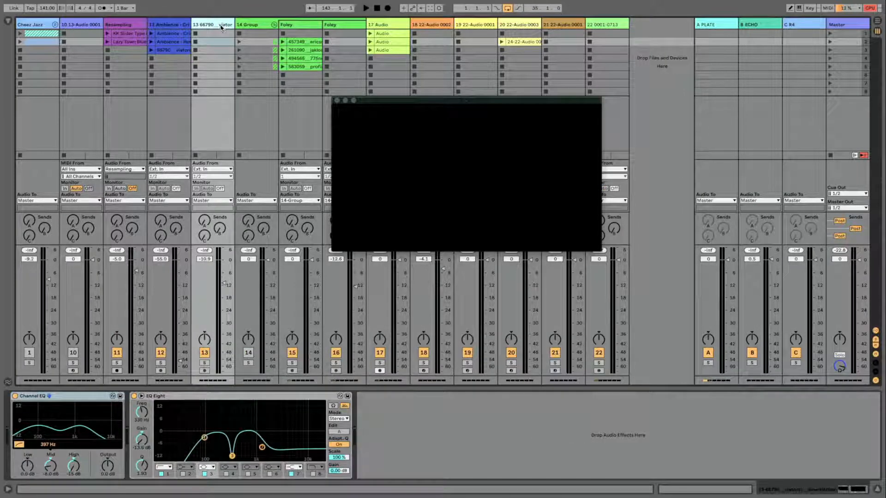
{"action": "double_click", "coordinate": [220, 26]}
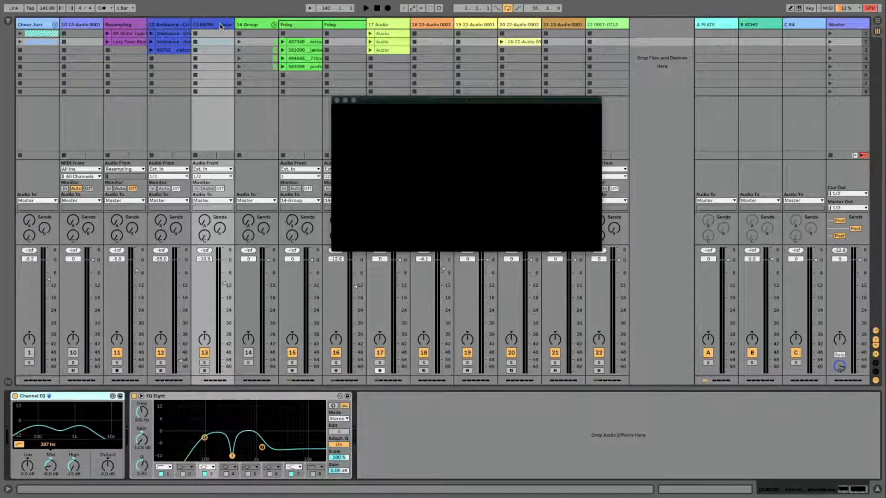
{"action": "key", "text": "Tab"}
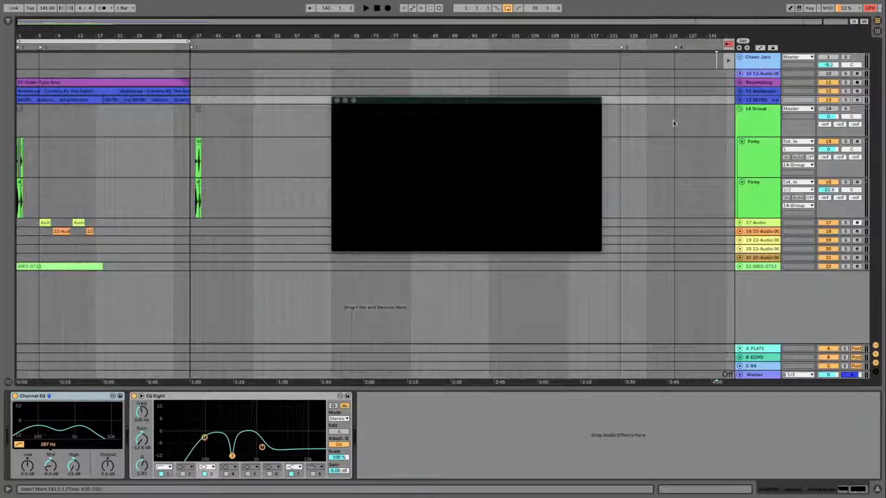
{"action": "left_click", "coordinate": [758, 102]}
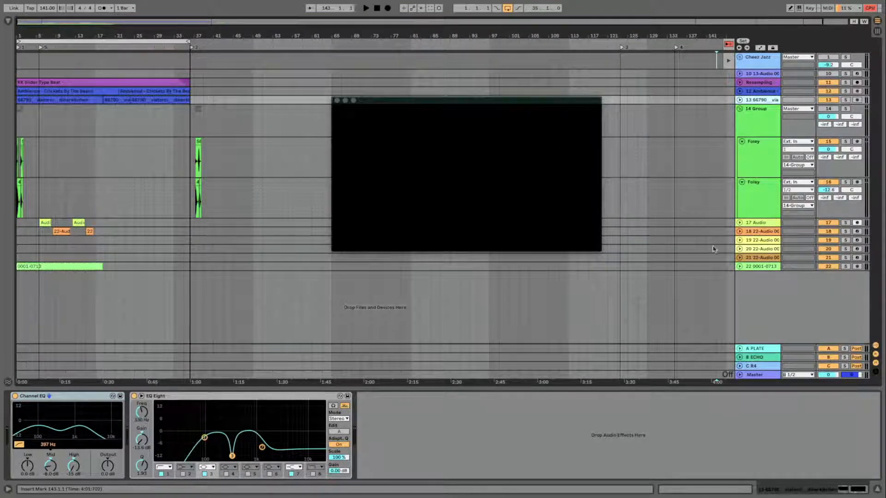
{"action": "left_click", "coordinate": [823, 241]}
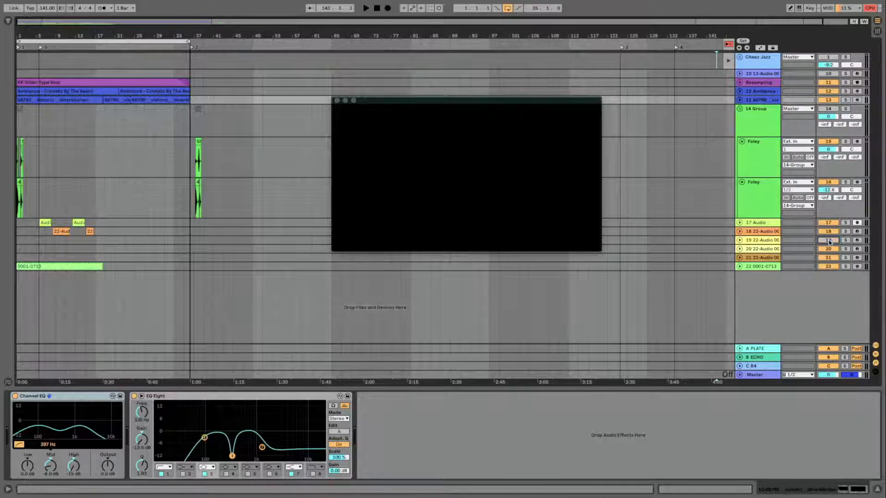
{"action": "left_click", "coordinate": [829, 250]}
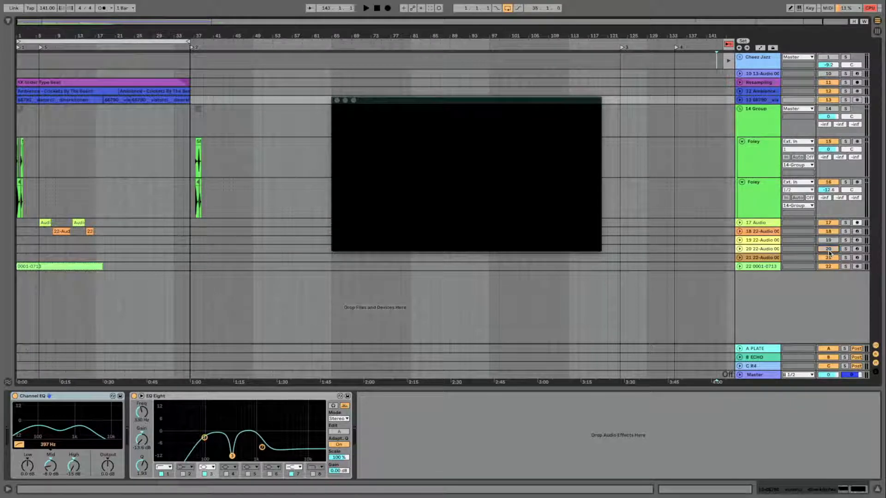
Deactivate track 21 and move the three inactive 22-Audio tracks 19 to 21 up beneath the 12 Ambience track
{"action": "left_click", "coordinate": [761, 258]}
{"action": "left_click", "coordinate": [770, 250]}
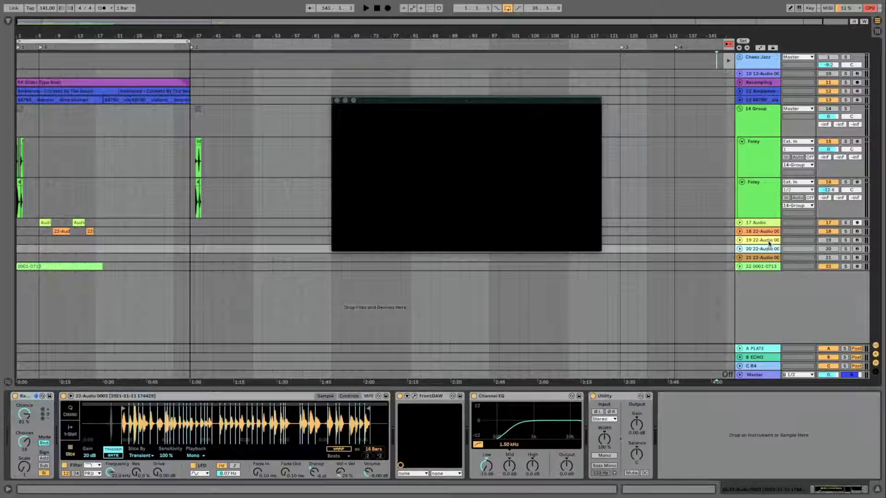
{"action": "left_click", "coordinate": [770, 240]}
{"action": "left_click", "coordinate": [768, 249]}
{"action": "left_click", "coordinate": [759, 240]}
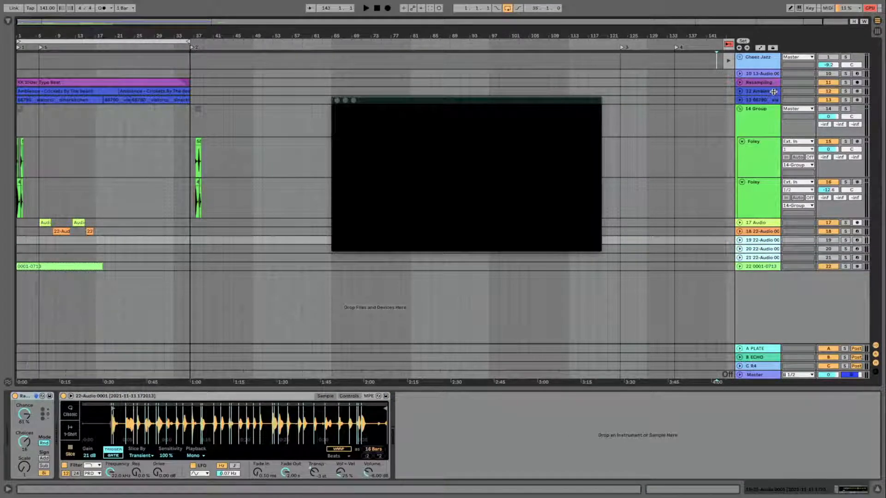
{"action": "left_click", "coordinate": [754, 250]}
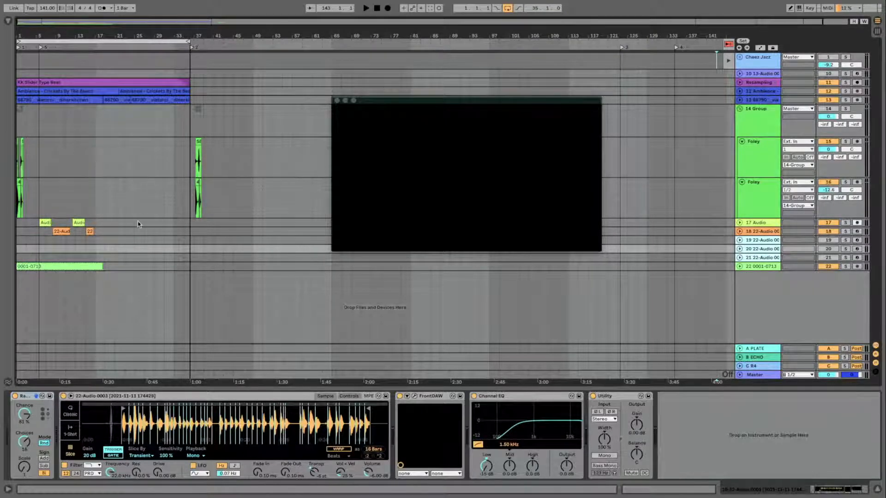
{"action": "key", "text": "super+z"}
Move the Resampling and Ambience tracks below the three inactive 22-Audio tracks, and activate the 17 Group track
{"action": "left_click", "coordinate": [763, 83]}
{"action": "left_click", "coordinate": [761, 91], "text": "shift"}
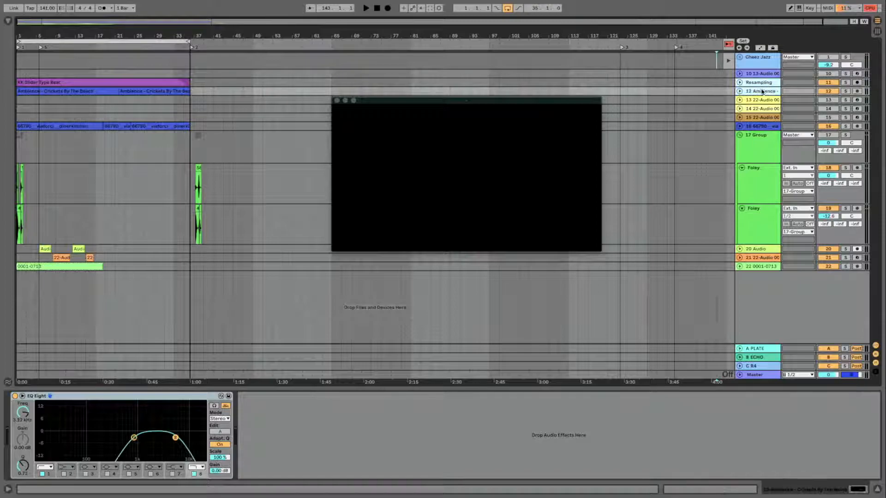
{"action": "left_click", "coordinate": [763, 126]}
{"action": "key", "text": "super+z"}
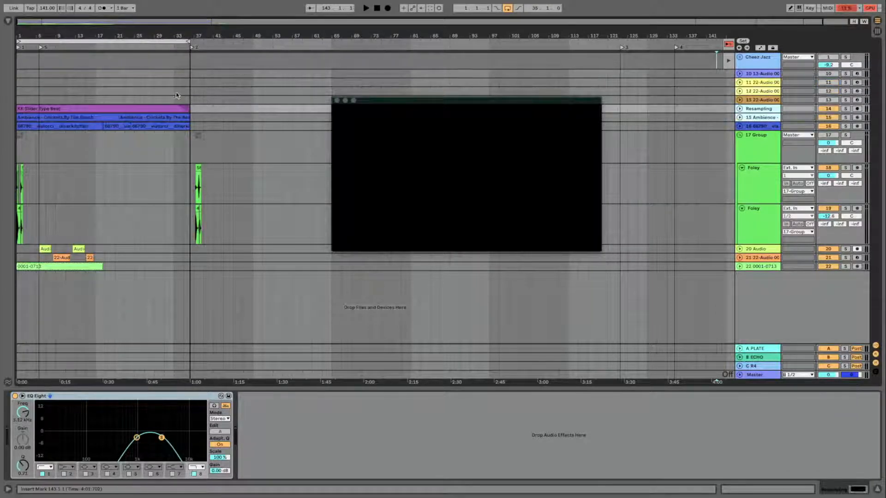
{"action": "left_click", "coordinate": [828, 135]}
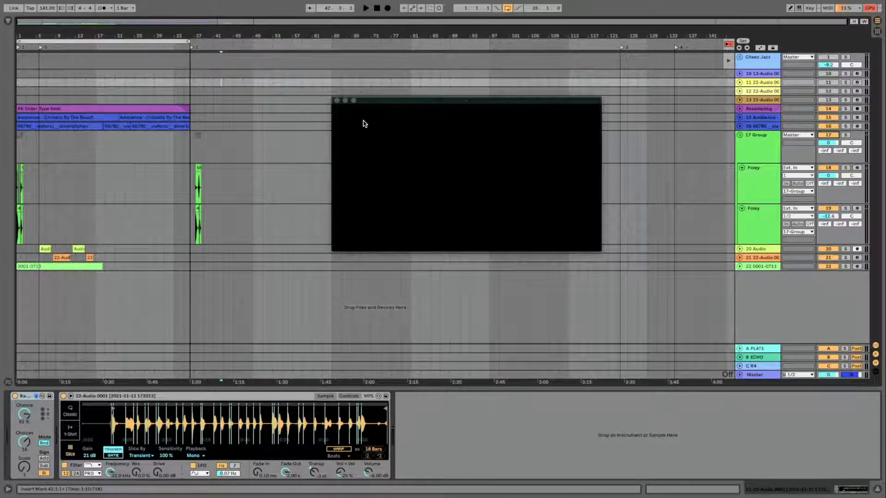
Enlarge the video window over the arrangement and play the animation from the start
{"action": "left_click_drag", "start_coordinate": [332, 98], "coordinate": [216, 32]}
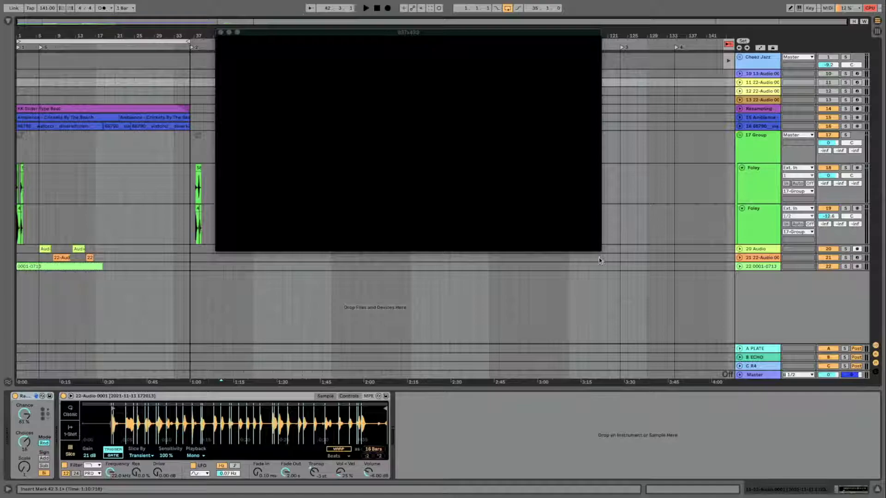
{"action": "left_click_drag", "start_coordinate": [599, 249], "coordinate": [795, 355]}
{"action": "left_click", "coordinate": [377, 9]}
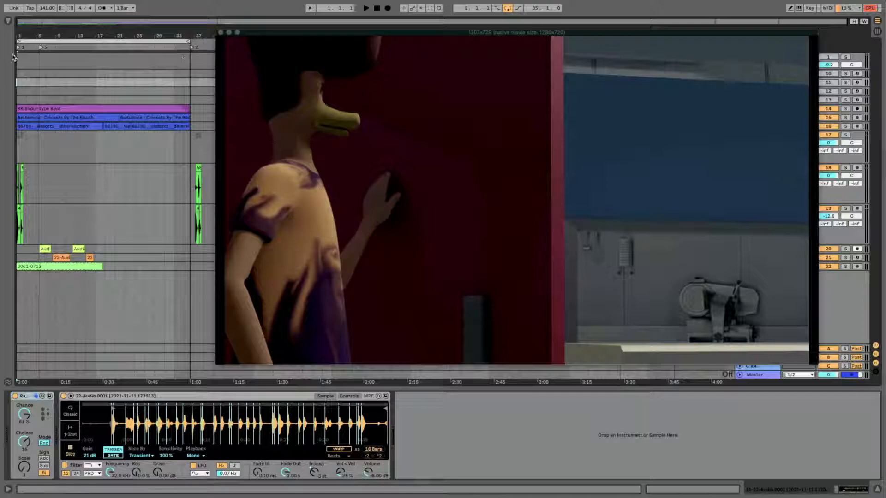
{"action": "mouse_move", "coordinate": [20, 35]}
{"action": "left_mouse_down"}
{"action": "mouse_move", "coordinate": [19, 100]}
{"action": "mouse_move", "coordinate": [19, 35]}
{"action": "left_mouse_up"}
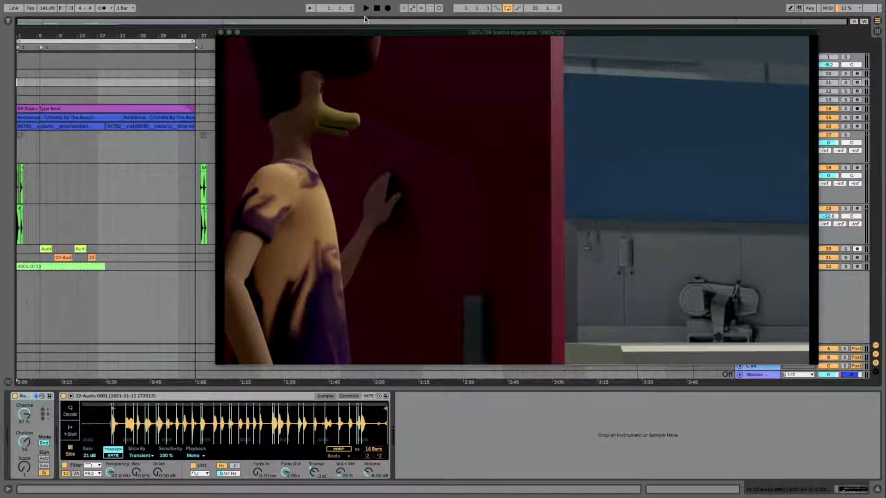
{"action": "key", "text": "space"}
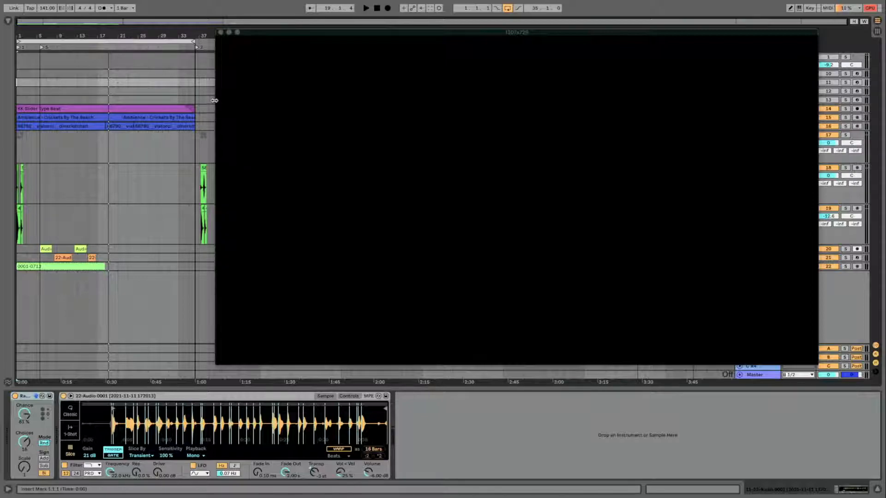
Try to delete the music and ambience clip sections on tracks 14 to 16 from bar 18 onward
{"action": "left_click_drag", "start_coordinate": [208, 102], "coordinate": [100, 128]}
{"action": "left_click_drag", "start_coordinate": [206, 91], "coordinate": [105, 126]}
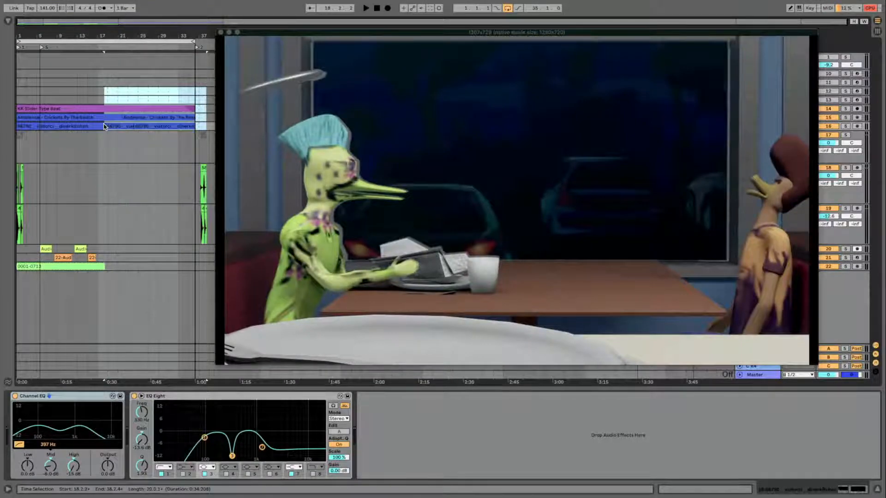
{"action": "key", "text": "Delete"}
{"action": "key", "text": "ctrl+z"}
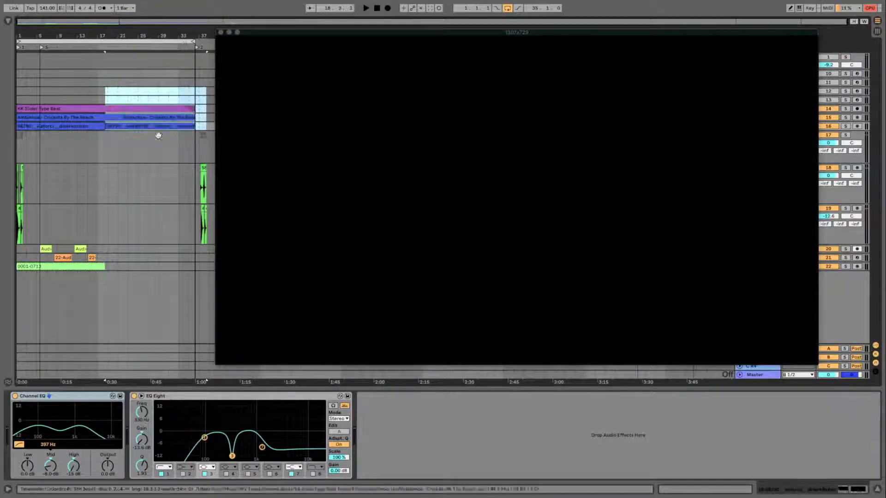
{"action": "left_click", "coordinate": [149, 200]}
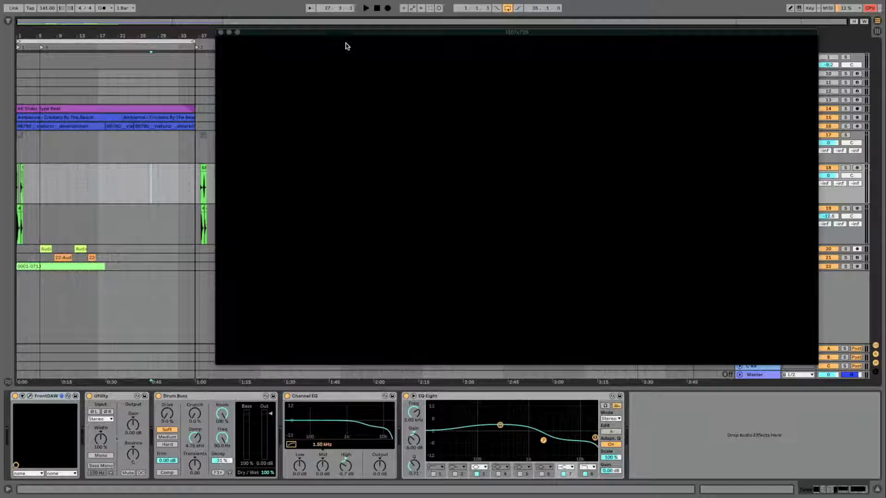
Shrink the video window slightly and replay the animation from the start to check the sound against the picture
{"action": "left_click_drag", "start_coordinate": [216, 28], "coordinate": [234, 16]}
{"action": "left_click", "coordinate": [377, 9]}
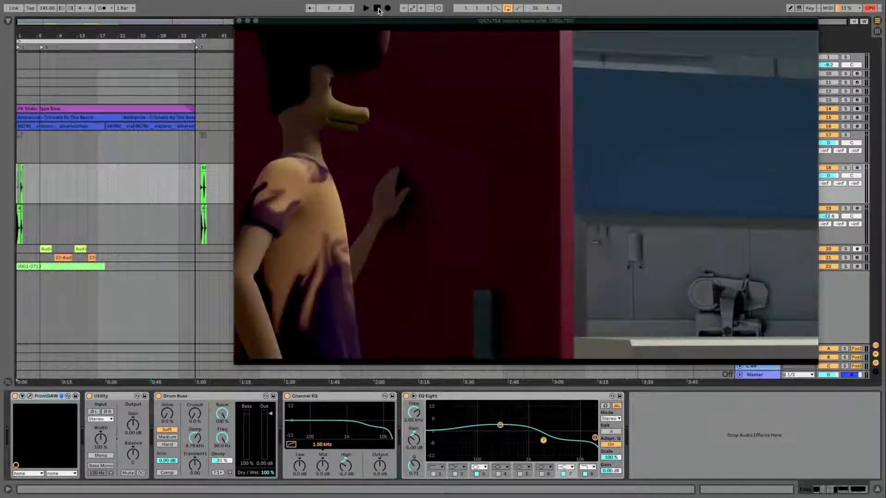
{"action": "key", "text": "space"}
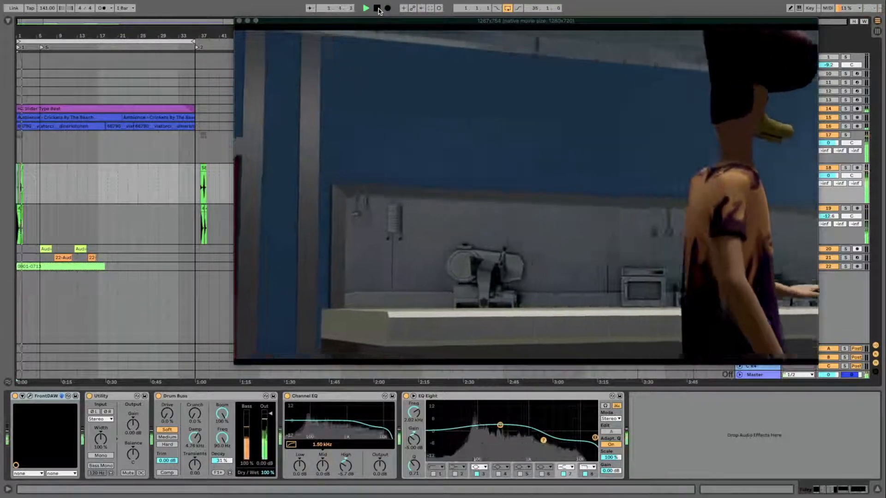
{"action": "key", "text": "space"}
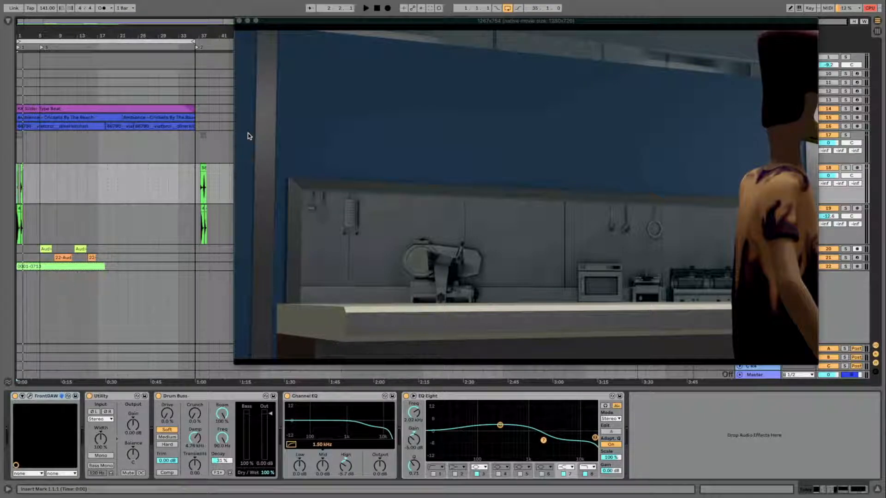
{"action": "key", "text": "space"}
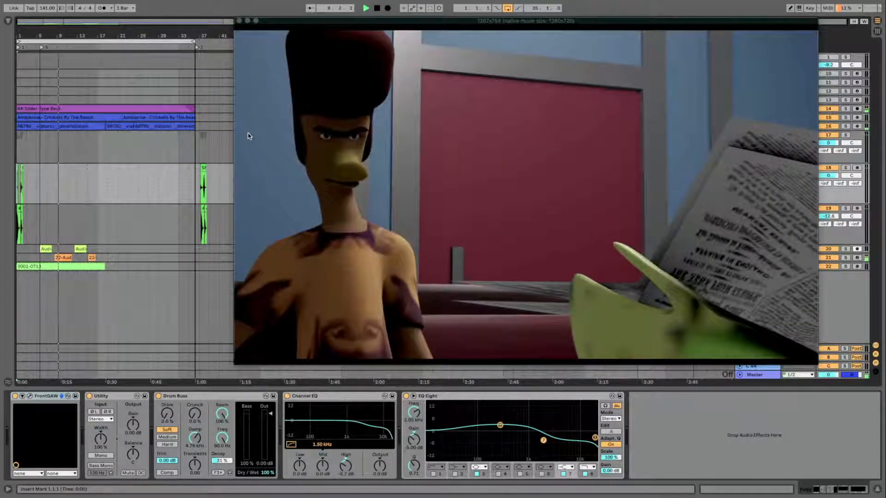
Shift the first Audio dialogue clip on track 20 slightly later to about 5.4.1 and play it back
{"action": "left_click_drag", "start_coordinate": [42, 33], "coordinate": [59, 120]}
{"action": "left_click", "coordinate": [90, 247]}
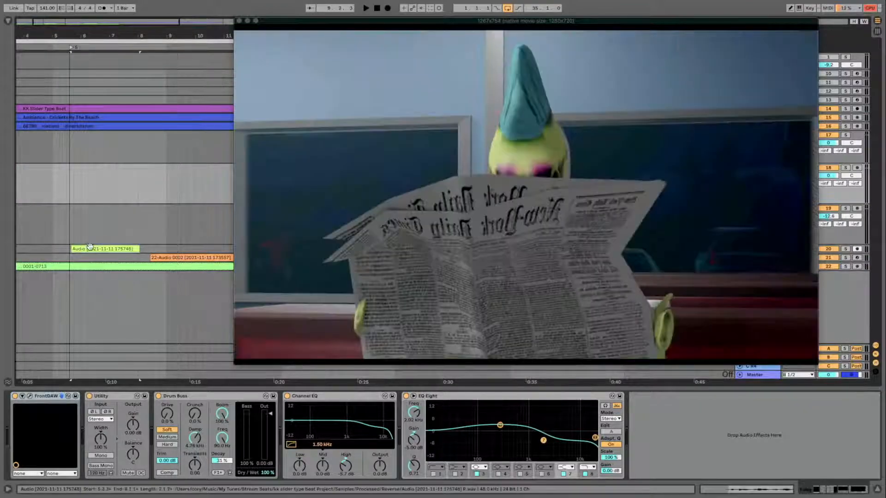
{"action": "left_click_drag", "start_coordinate": [90, 247], "coordinate": [92, 246]}
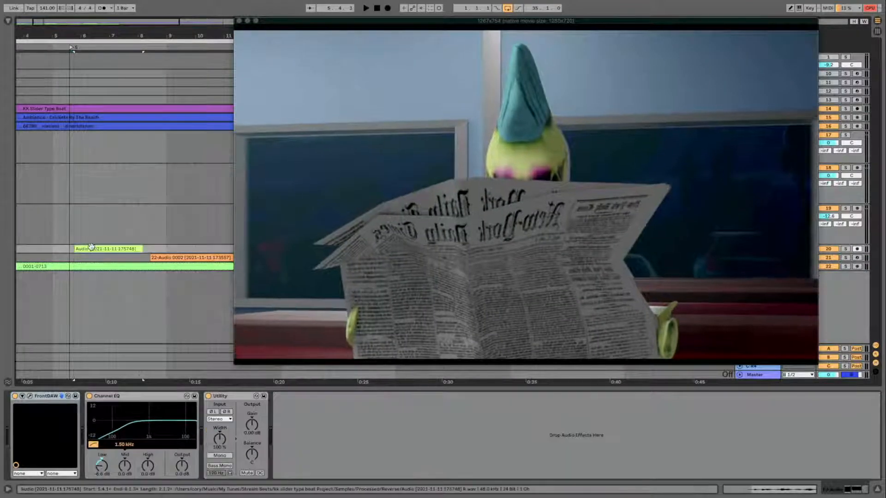
{"action": "key", "text": "space"}
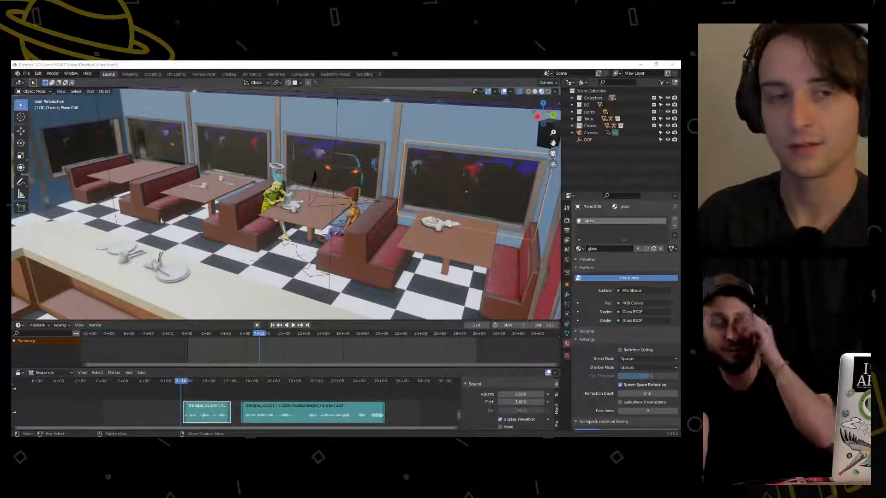
Switch to Blender and delete every node of the glass material except Material Output
{"action": "middle_click_drag", "start_coordinate": [161, 221], "coordinate": [148, 216]}
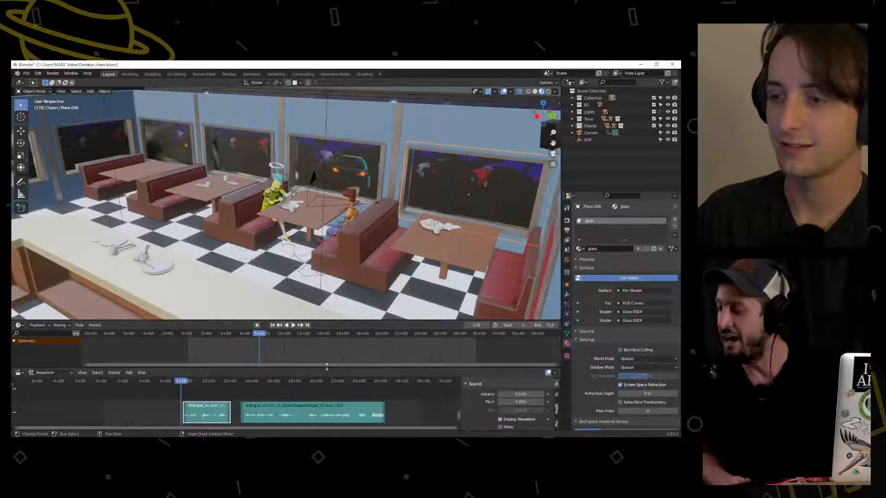
{"action": "left_click_drag", "start_coordinate": [326, 367], "coordinate": [323, 395]}
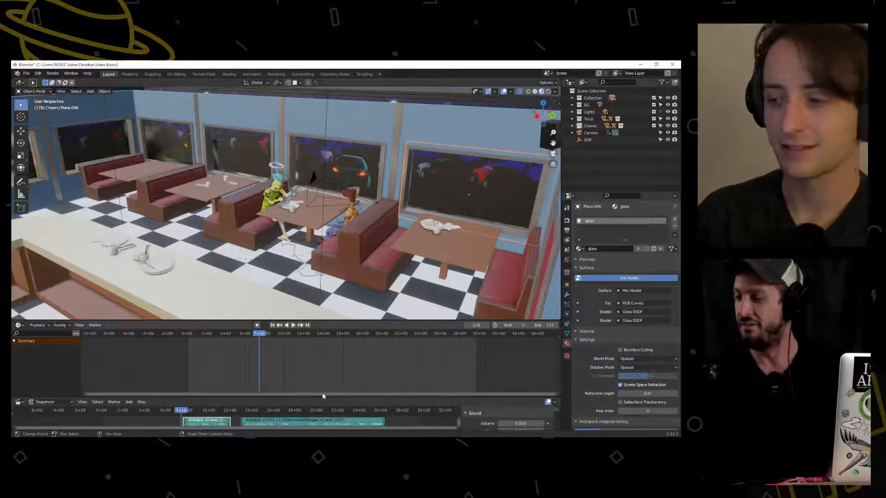
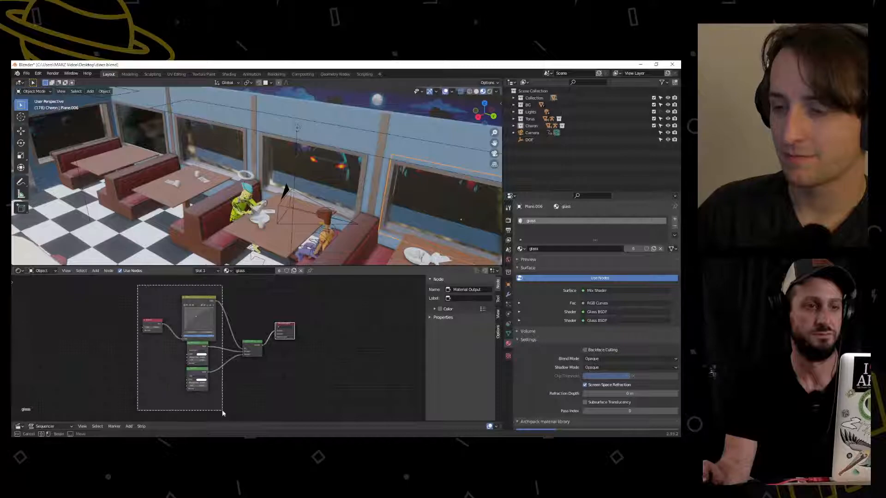
{"action": "key", "text": "x"}
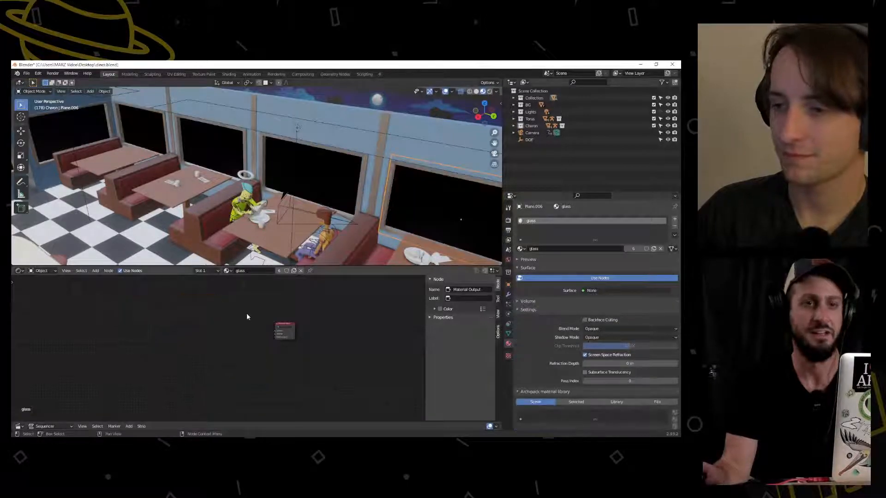
Add a Mix Shader node beside the Material Output node of the glass material
{"action": "key", "text": "shift+a"}
{"action": "left_click", "coordinate": [244, 323]}
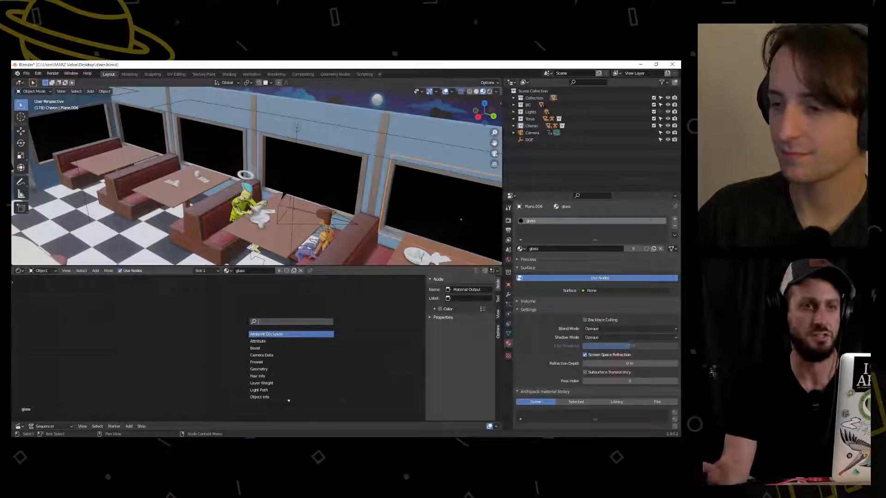
{"action": "type", "text": "mix"}
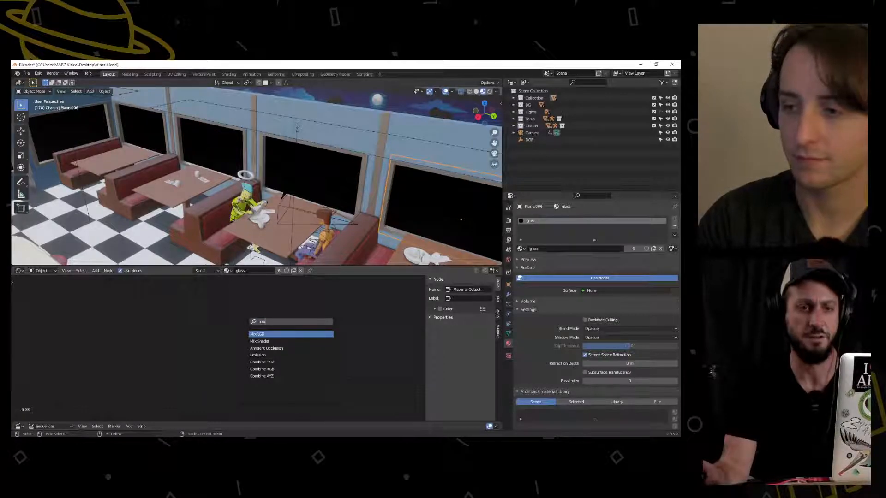
{"action": "left_click", "coordinate": [276, 341]}
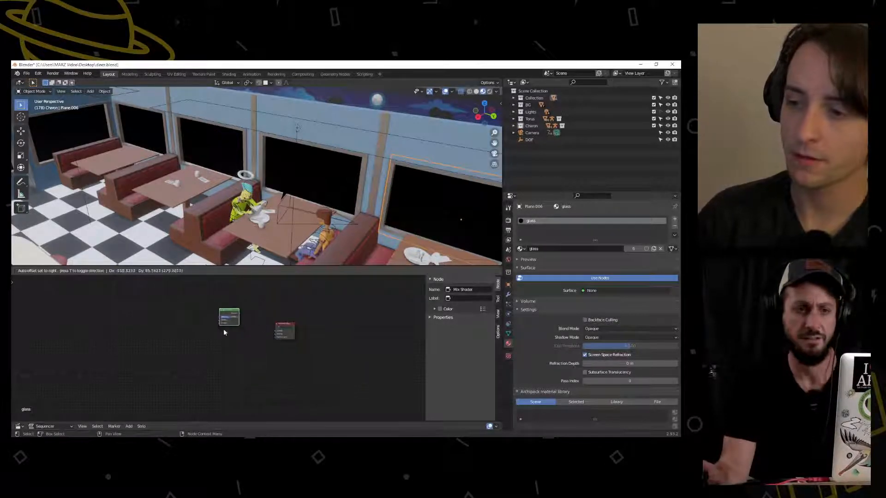
{"action": "left_click", "coordinate": [251, 327]}
{"action": "scroll", "coordinate": [251, 343], "scroll_direction": "up", "scroll_amount": 7}
{"action": "left_click_drag", "start_coordinate": [224, 288], "coordinate": [271, 308]}
{"action": "middle_click_drag", "start_coordinate": [271, 349], "coordinate": [264, 365]}
{"action": "scroll", "coordinate": [265, 347], "scroll_direction": "up", "scroll_amount": 3}
Abandon adding another node and delete the Mix Shader node from the glass material
{"action": "key", "text": "shift+a"}
{"action": "left_click", "coordinate": [203, 345]}
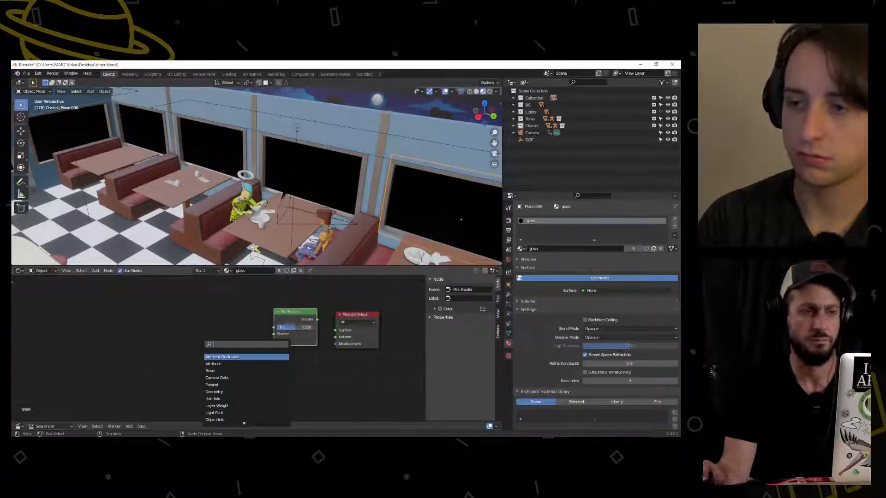
{"action": "key", "text": "Escape"}
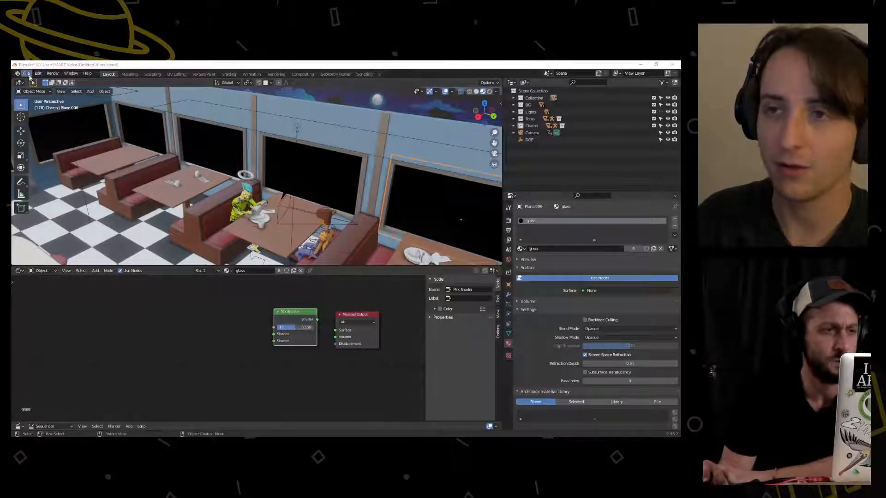
{"action": "left_click_drag", "start_coordinate": [230, 380], "coordinate": [295, 313]}
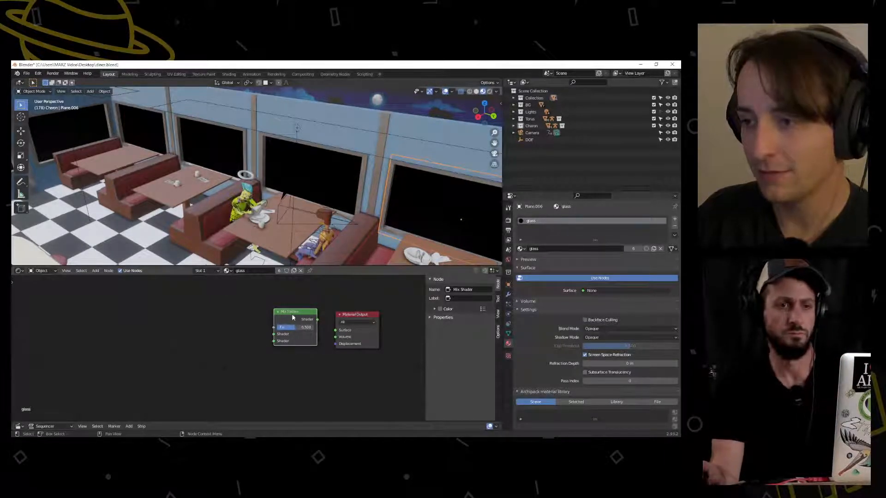
{"action": "key", "text": "x"}
Append the glass material from another blend file and assign glass.001 to the selected window pane Plane.006
{"action": "left_click", "coordinate": [26, 73]}
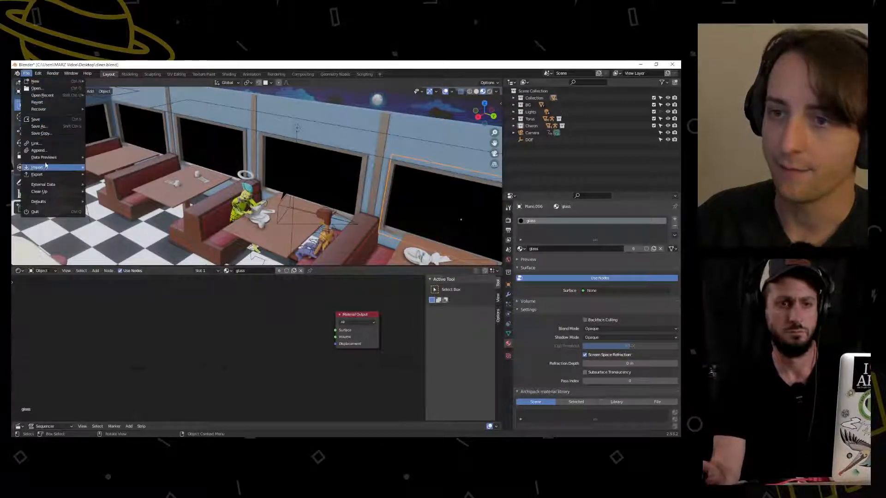
{"action": "mouse_move", "coordinate": [46, 184]}
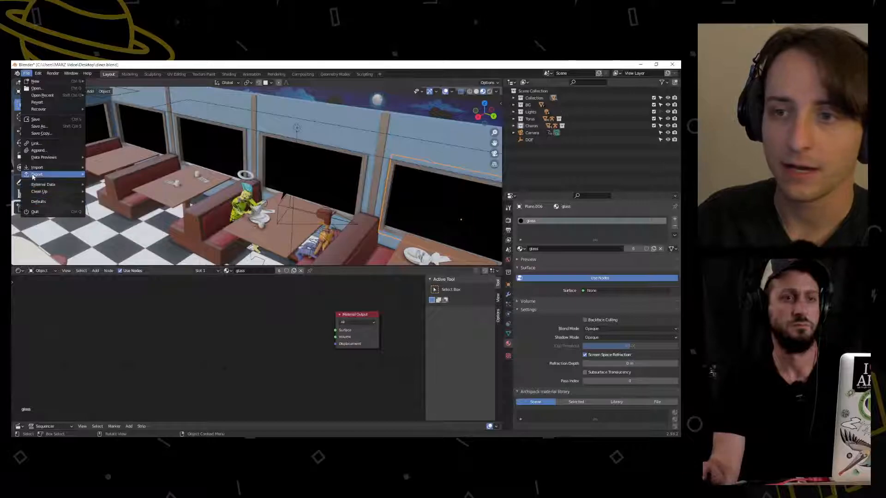
{"action": "left_click", "coordinate": [38, 150]}
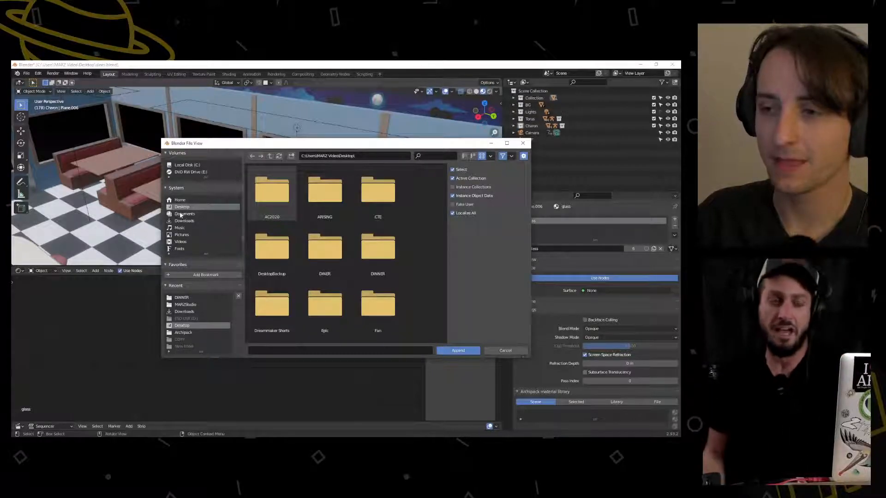
{"action": "left_click_drag", "start_coordinate": [223, 144], "coordinate": [0, 150]}
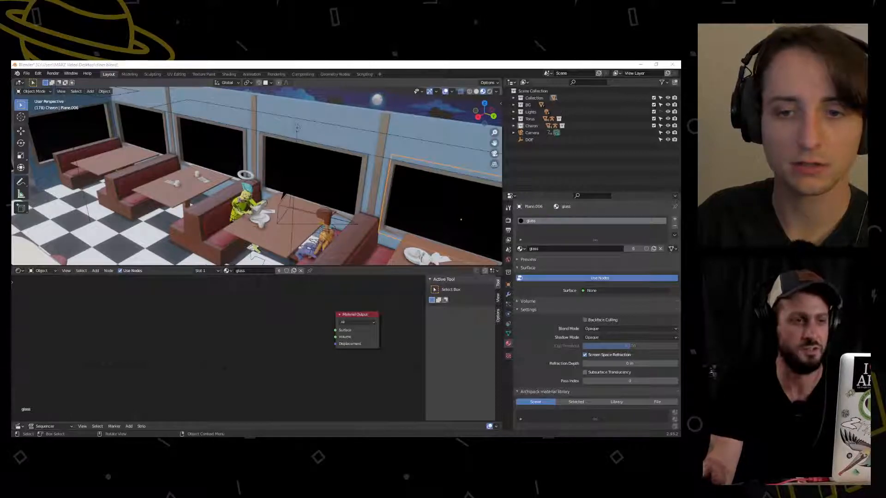
{"action": "left_click", "coordinate": [522, 252]}
{"action": "left_click", "coordinate": [533, 292]}
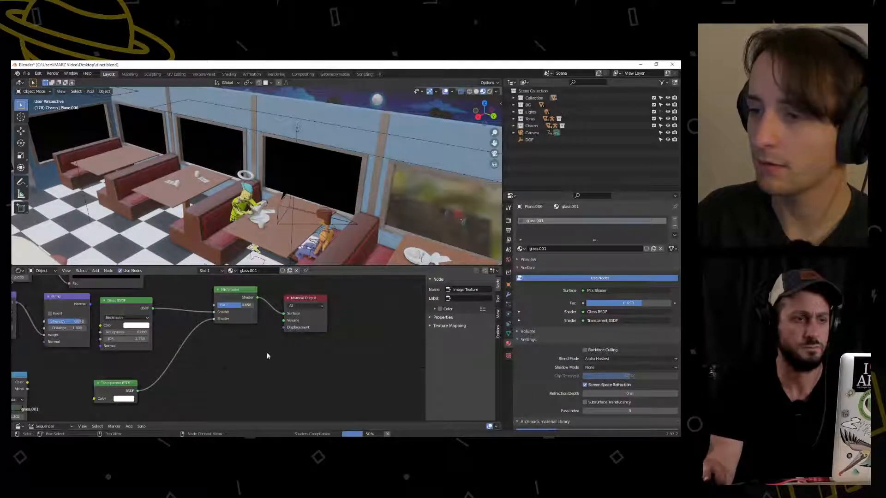
Space out the nodes of the glass.001 material and connect the noise-driven ColorRamp's colour output to the Mix Shader's factor
{"action": "middle_click_drag", "start_coordinate": [182, 350], "coordinate": [282, 383]}
{"action": "scroll", "coordinate": [210, 360], "scroll_direction": "down", "scroll_amount": 2}
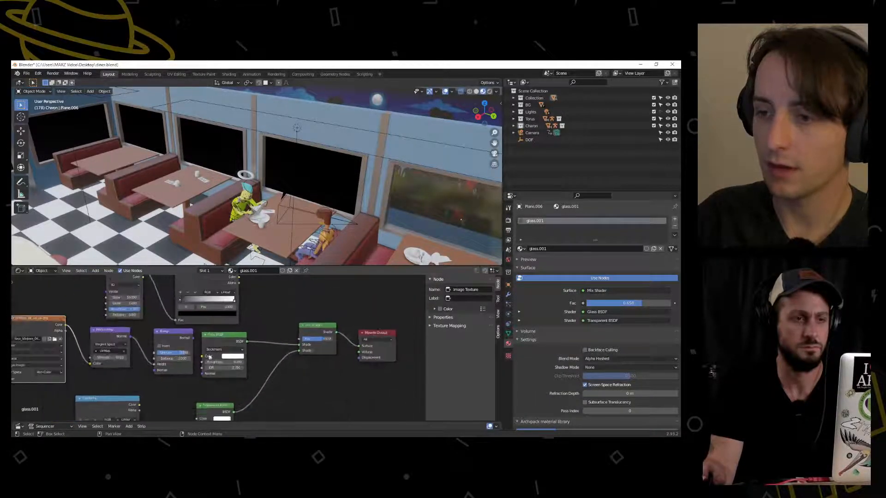
{"action": "middle_click_drag", "start_coordinate": [280, 317], "coordinate": [233, 300]}
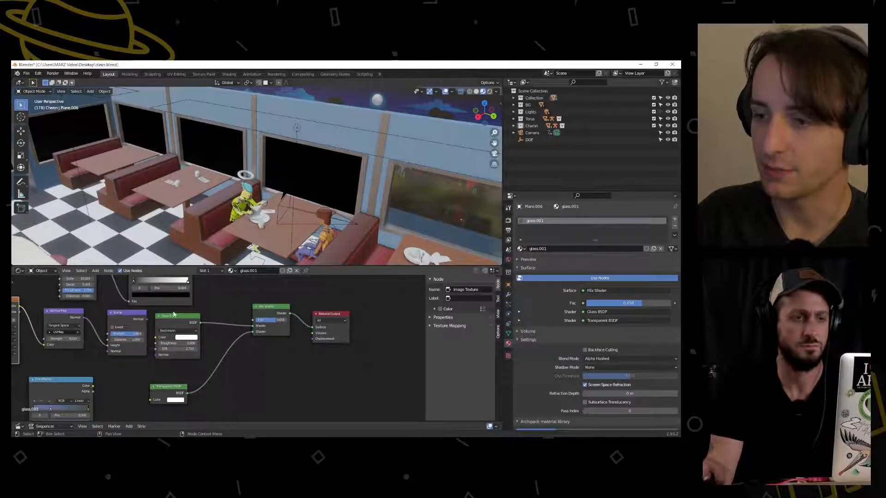
{"action": "left_click_drag", "start_coordinate": [180, 389], "coordinate": [213, 390]}
{"action": "middle_click_drag", "start_coordinate": [153, 323], "coordinate": [146, 372]}
{"action": "left_click_drag", "start_coordinate": [145, 302], "coordinate": [127, 293]}
{"action": "middle_click_drag", "start_coordinate": [172, 349], "coordinate": [232, 332]}
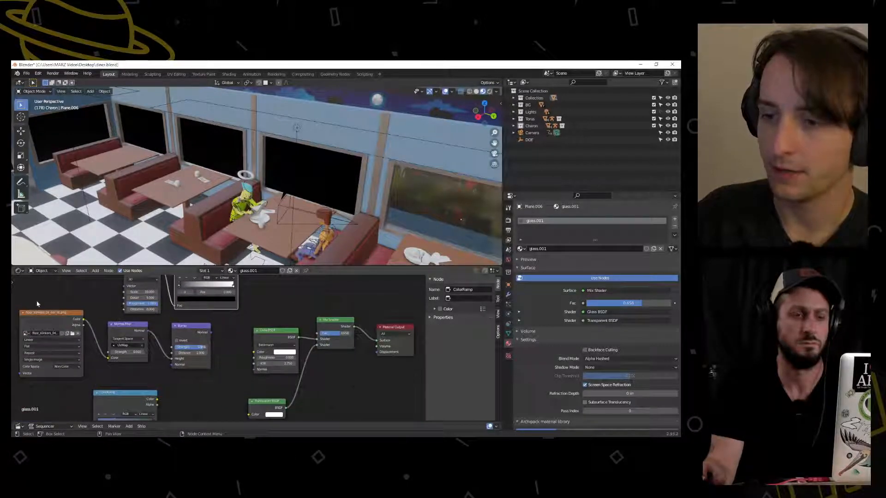
{"action": "middle_click_drag", "start_coordinate": [228, 300], "coordinate": [193, 307]}
{"action": "left_click_drag", "start_coordinate": [226, 365], "coordinate": [217, 371]}
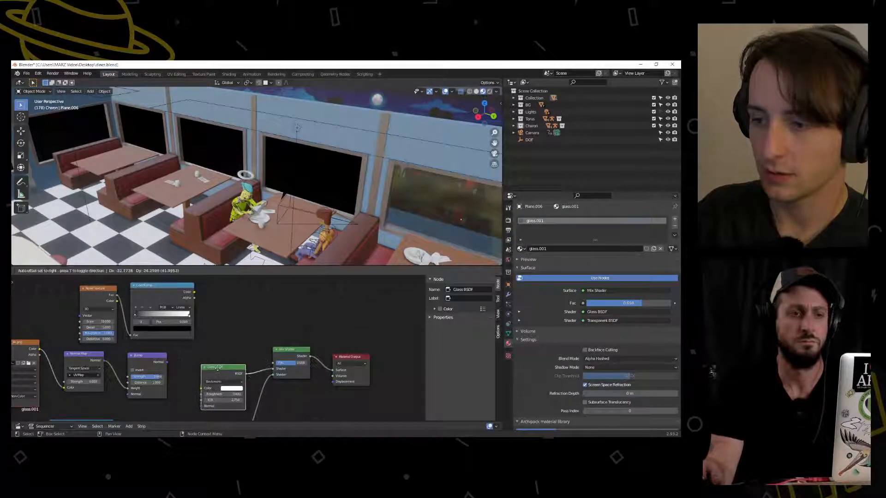
{"action": "left_click_drag", "start_coordinate": [194, 293], "coordinate": [275, 363]}
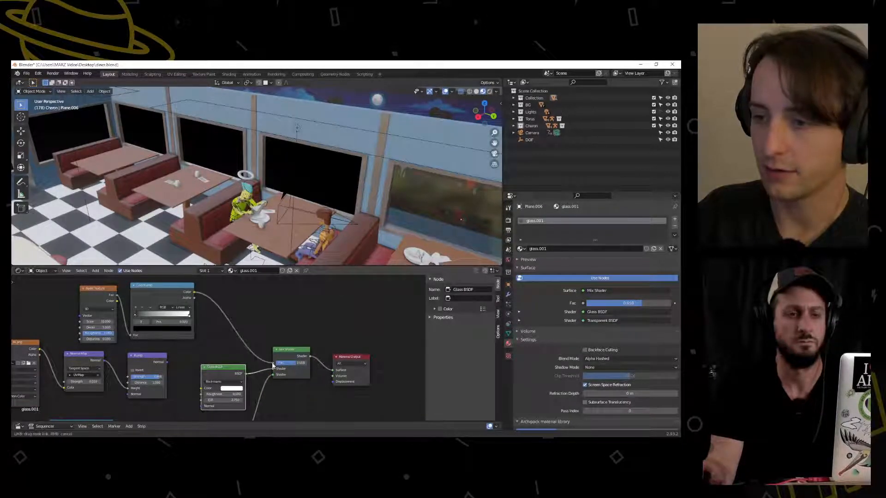
Delete the unused image texture, Normal Map, Bump and lower ColorRamp nodes from glass.001
{"action": "middle_click_drag", "start_coordinate": [179, 388], "coordinate": [236, 316]}
{"action": "left_click_drag", "start_coordinate": [235, 316], "coordinate": [51, 374]}
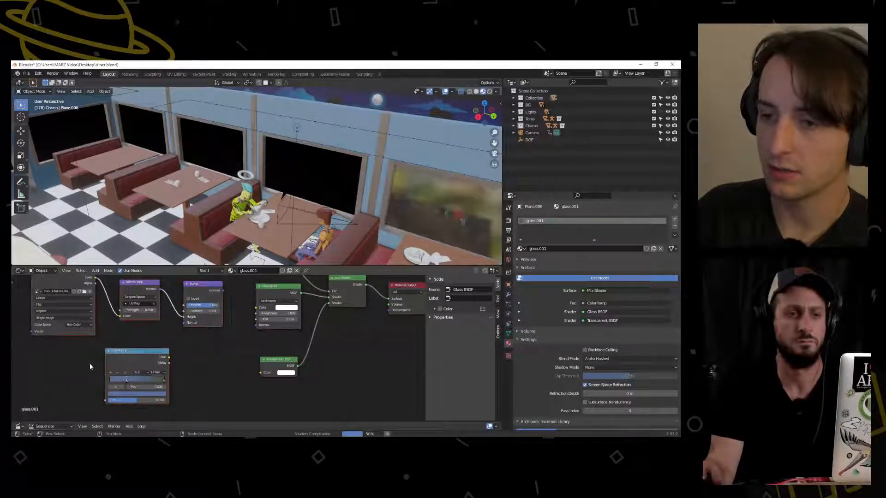
{"action": "key", "text": "x"}
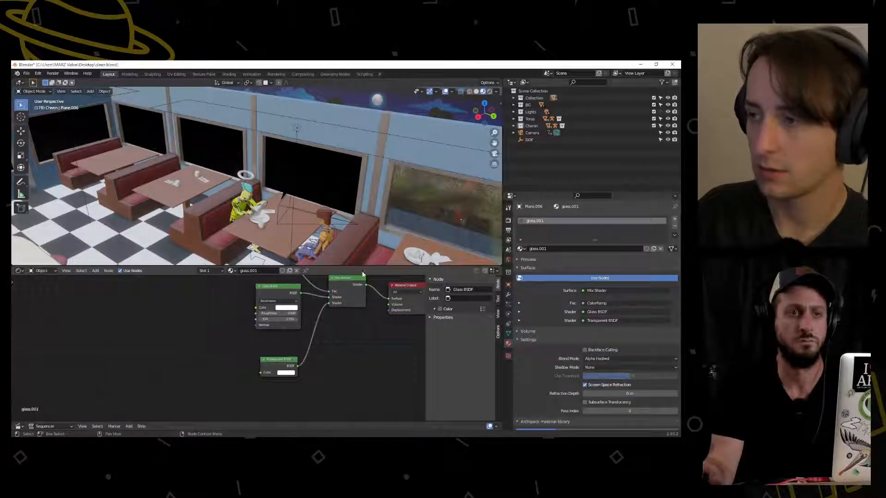
Assign the glass.001 material to Plane.005, the black window pane beside the characters' booth
{"action": "middle_click_drag", "start_coordinate": [394, 231], "coordinate": [330, 201]}
{"action": "scroll", "coordinate": [301, 206], "scroll_direction": "up", "scroll_amount": 5}
{"action": "left_click", "coordinate": [330, 201]}
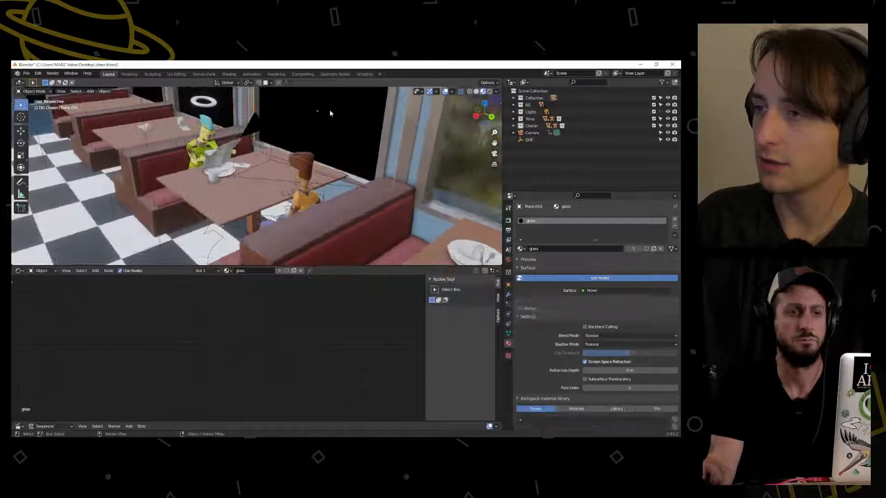
{"action": "left_click", "coordinate": [520, 248]}
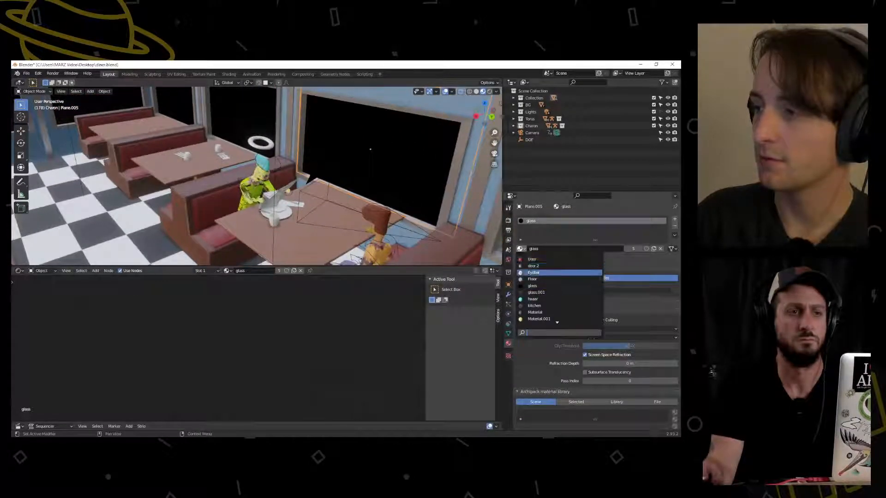
{"action": "left_click", "coordinate": [536, 292]}
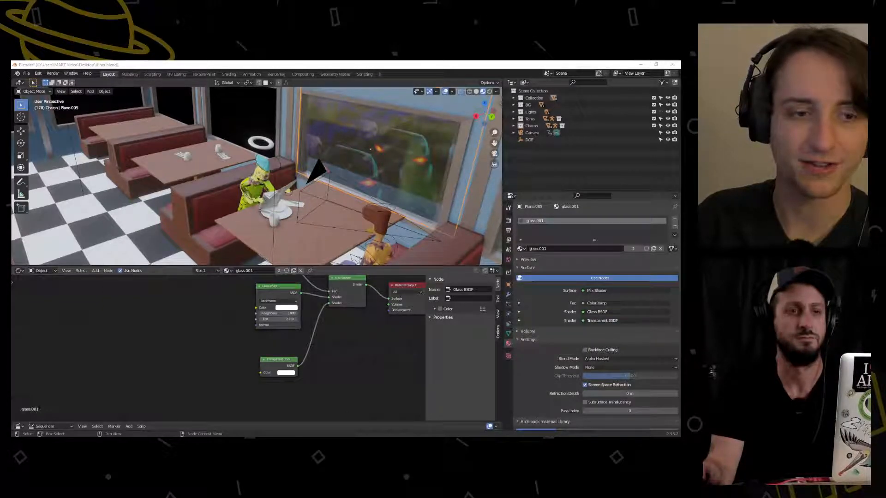
Assign glass.001 to Plane.004, the next black window pane along the booth wall
{"action": "middle_click_drag", "start_coordinate": [217, 139], "coordinate": [292, 135]}
{"action": "left_click", "coordinate": [292, 135]}
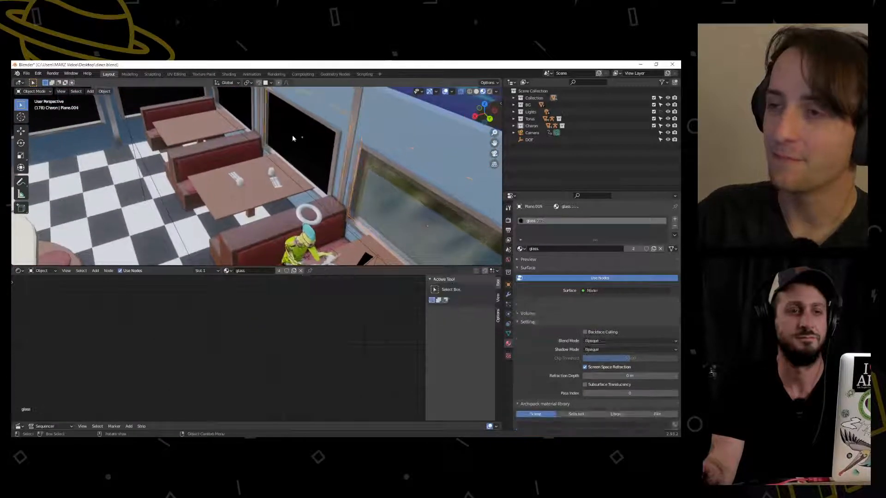
{"action": "left_click", "coordinate": [521, 248]}
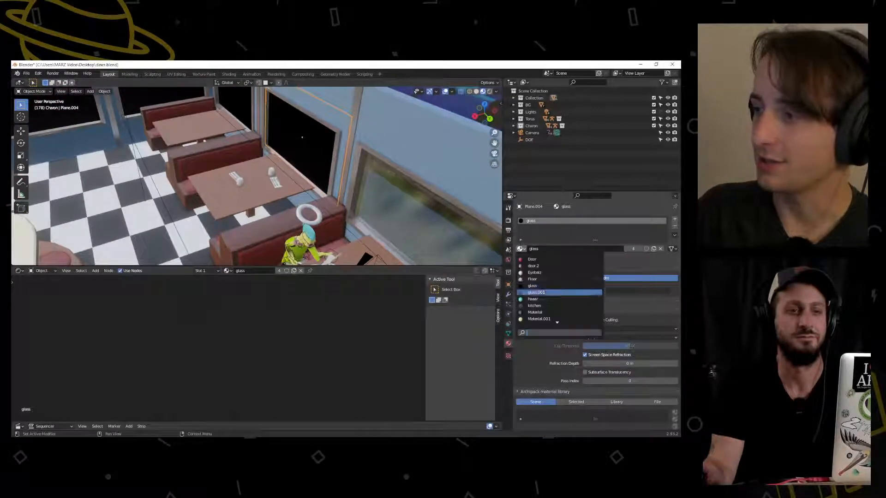
{"action": "left_click", "coordinate": [535, 299]}
Assign glass.001 to Plane.003, the last black pane on the booth wall before the corner
{"action": "left_click", "coordinate": [234, 115]}
{"action": "middle_click_drag", "start_coordinate": [231, 124], "coordinate": [264, 147], "text": "shift"}
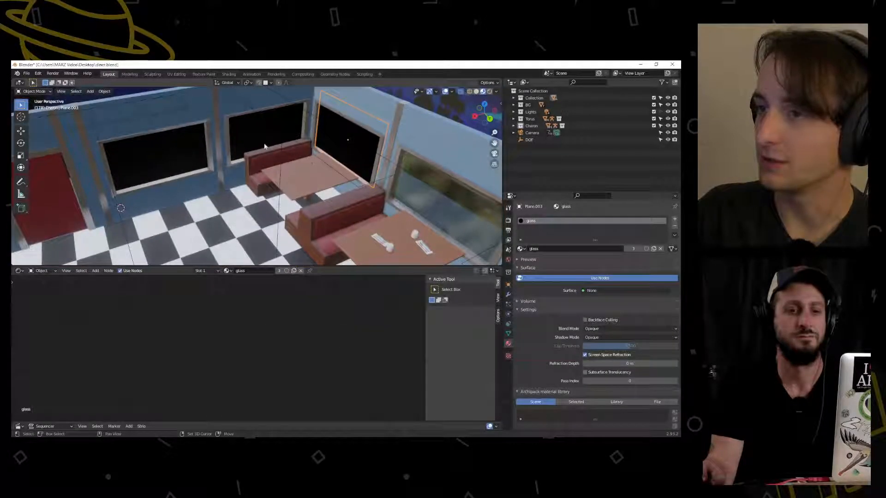
{"action": "left_click", "coordinate": [520, 249]}
{"action": "left_click", "coordinate": [535, 293]}
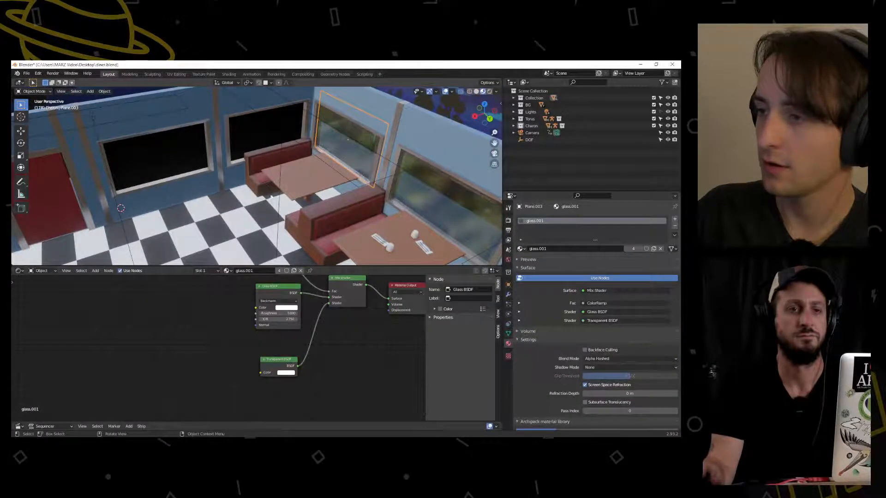
Assign glass.001 to Plane.002, the end-wall window pane nearest the corner booth
{"action": "left_click", "coordinate": [272, 134]}
{"action": "left_click", "coordinate": [520, 248]}
{"action": "left_click", "coordinate": [524, 295]}
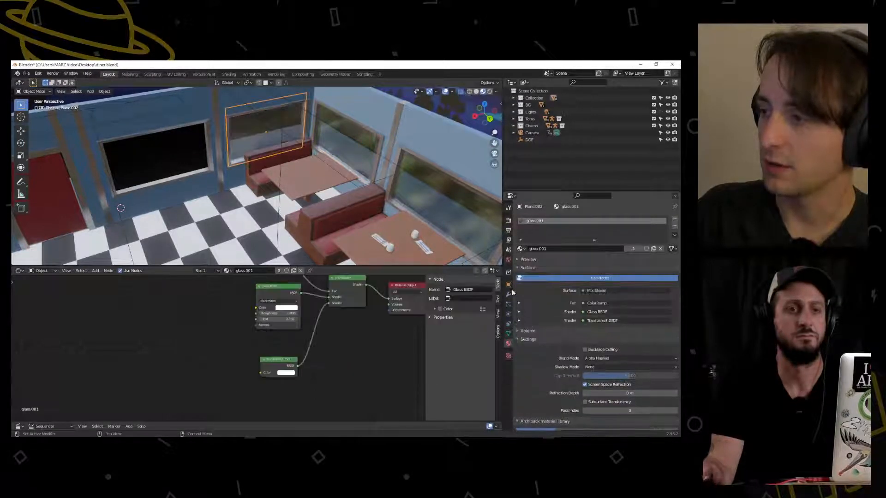
{"action": "left_click", "coordinate": [441, 249]}
Assign glass.001 to Plane.001, the remaining black window pane beside the red door
{"action": "left_click", "coordinate": [172, 169]}
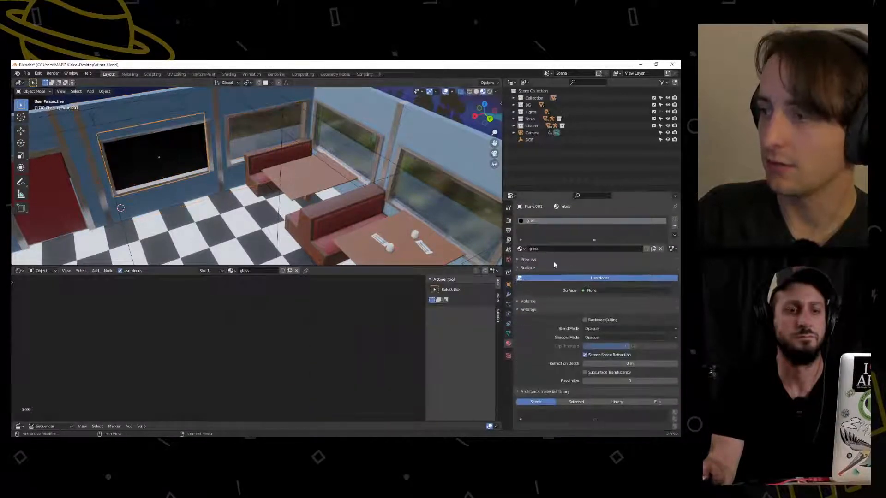
{"action": "left_click", "coordinate": [521, 248]}
{"action": "left_click", "coordinate": [532, 292]}
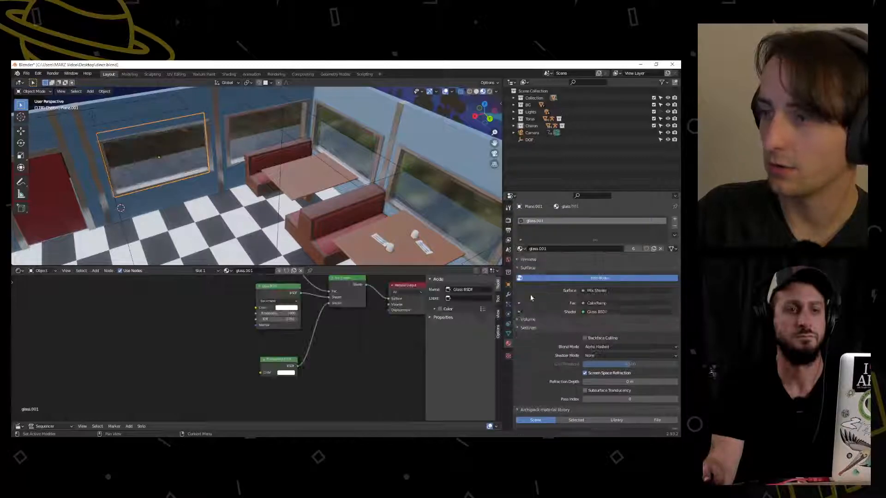
Examine the new window glass from several angles inside the diner, including in rendered shading
{"action": "middle_click_drag", "start_coordinate": [295, 221], "coordinate": [261, 203]}
{"action": "scroll", "coordinate": [261, 210], "scroll_direction": "down", "scroll_amount": 5}
{"action": "scroll", "coordinate": [326, 242], "scroll_direction": "up", "scroll_amount": 6}
{"action": "middle_click_drag", "start_coordinate": [326, 241], "coordinate": [203, 152], "text": "shift"}
{"action": "middle_click_drag", "start_coordinate": [226, 210], "coordinate": [252, 195]}
{"action": "scroll", "coordinate": [252, 195], "scroll_direction": "down", "scroll_amount": 3}
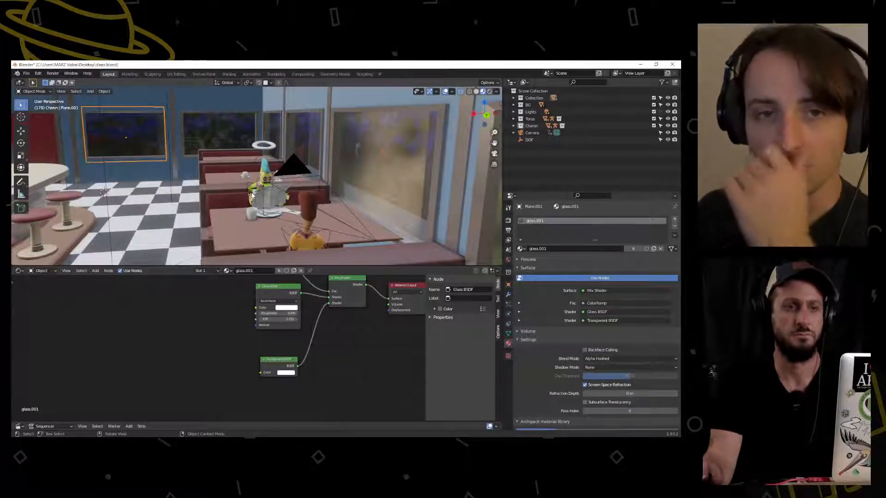
{"action": "middle_click_drag", "start_coordinate": [276, 185], "coordinate": [289, 143]}
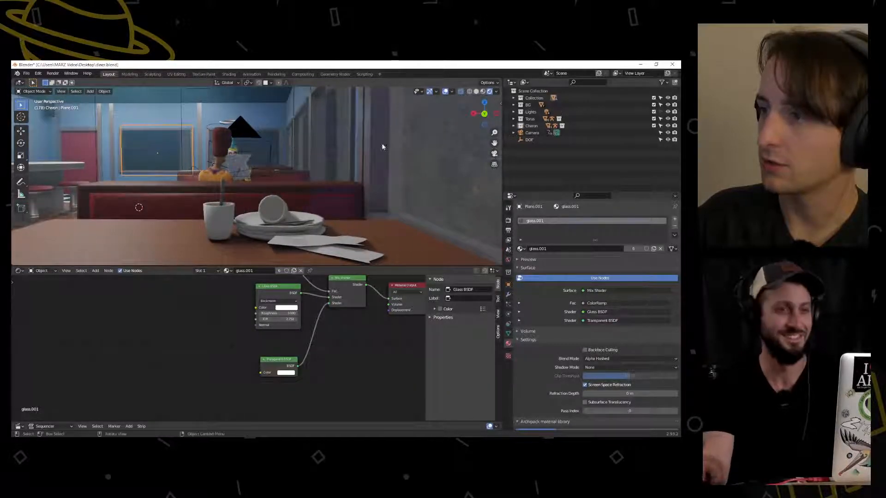
Try moving the white stop of the glass.001 ColorRamp to near the middle of the ramp
{"action": "middle_click_drag", "start_coordinate": [309, 339], "coordinate": [305, 386]}
{"action": "middle_click_drag", "start_coordinate": [206, 312], "coordinate": [209, 346]}
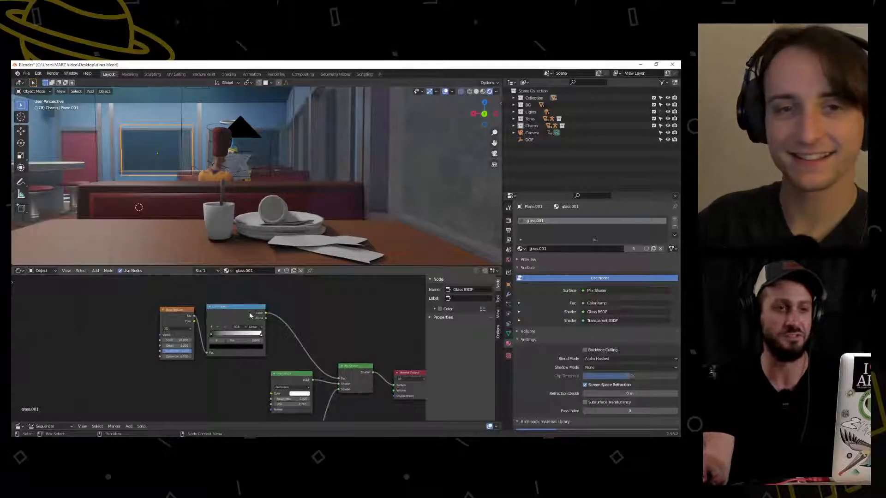
{"action": "left_click", "coordinate": [262, 336]}
{"action": "left_click_drag", "start_coordinate": [270, 335], "coordinate": [240, 336]}
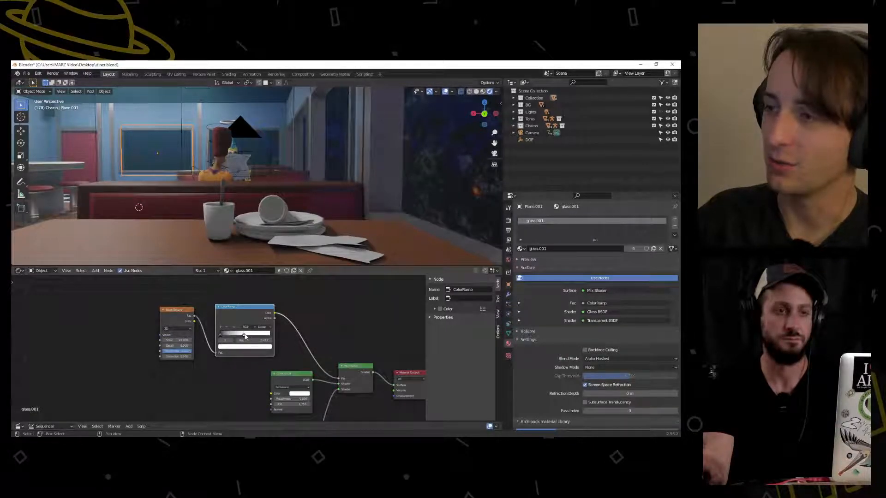
Switch to the camera view, enlarge the 3D viewport and walk through the diner to examine the glass up close
{"action": "key", "text": "KP_0"}
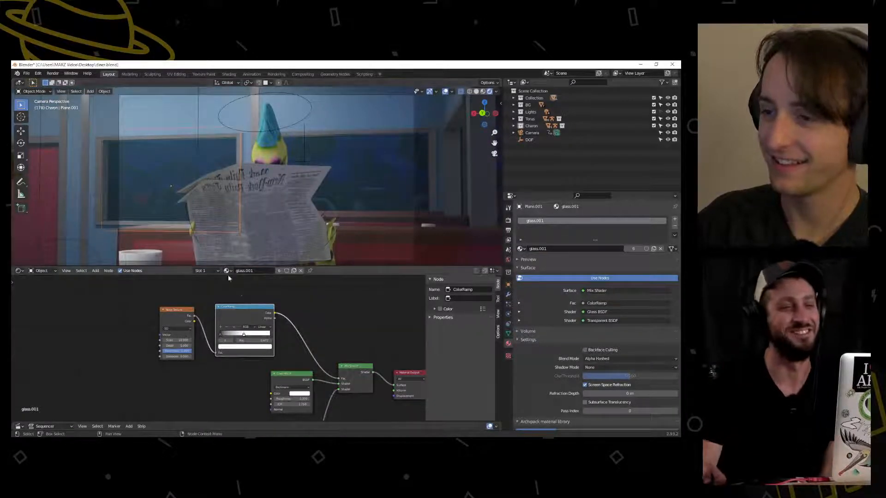
{"action": "left_click_drag", "start_coordinate": [231, 265], "coordinate": [231, 346]}
{"action": "key", "text": "q"}
{"action": "left_click", "coordinate": [280, 216]}
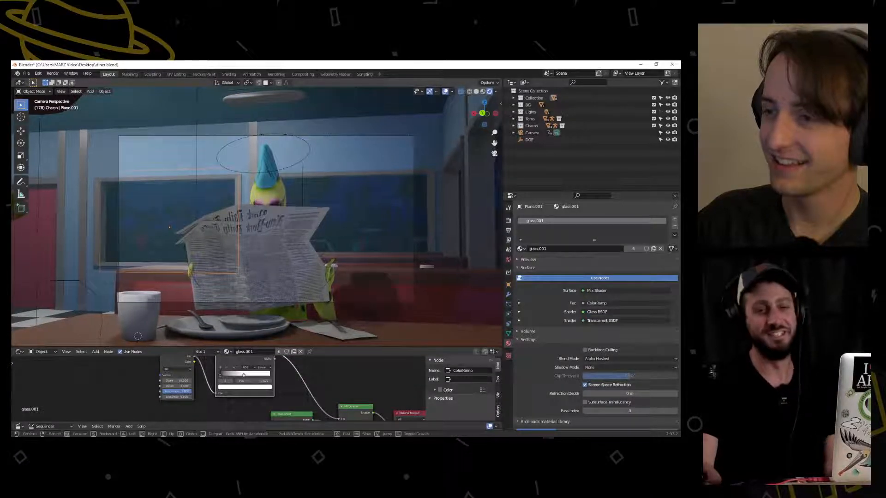
{"action": "key", "text": "s"}
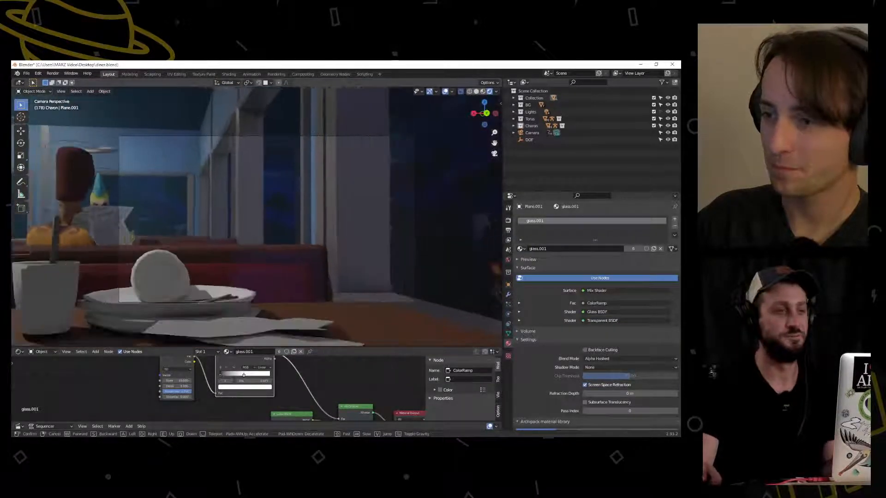
{"action": "key", "text": "w"}
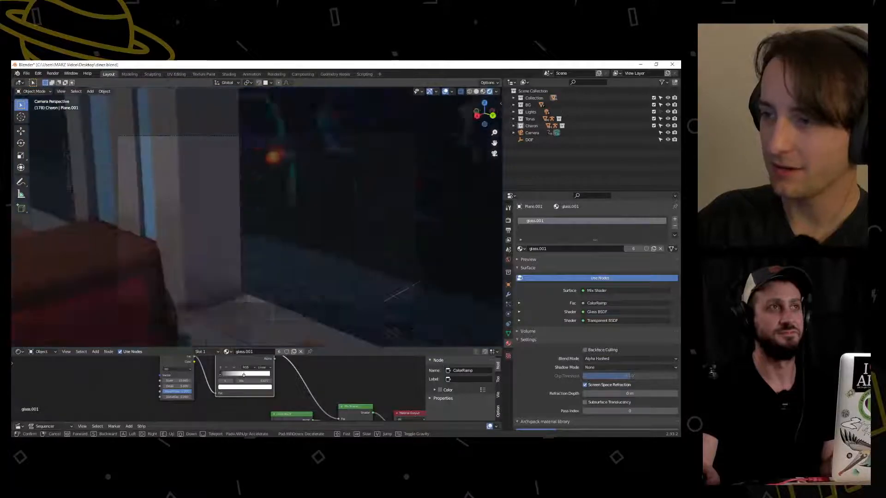
{"action": "key", "text": "a"}
{"action": "key", "text": "s"}
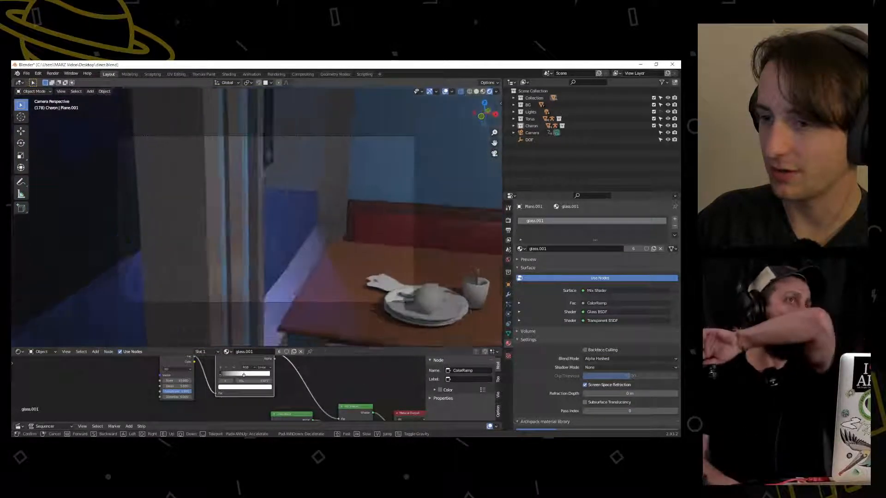
{"action": "key", "text": "w"}
{"action": "key", "text": "s"}
{"action": "key", "text": "s"}
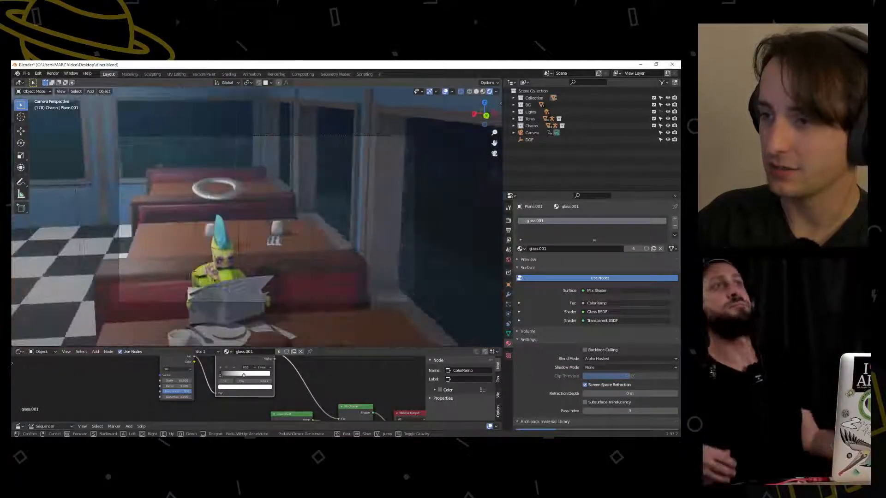
{"action": "key", "text": "d"}
{"action": "left_click", "coordinate": [257, 217]}
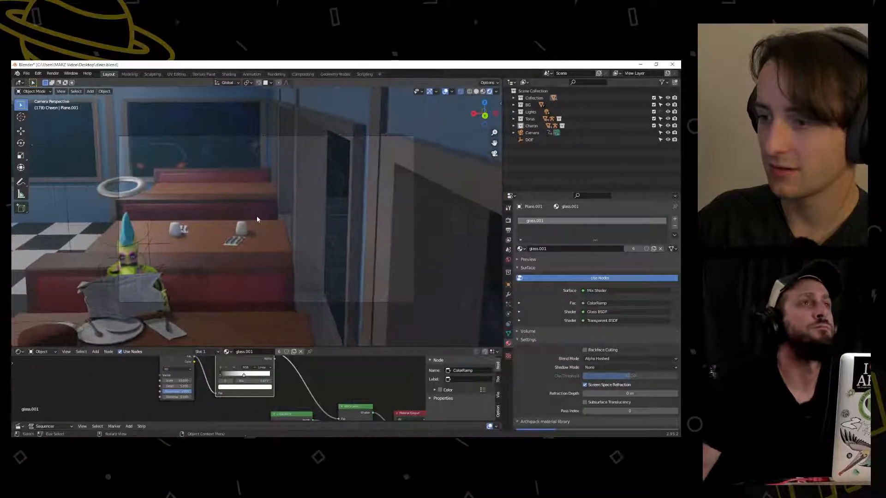
Move the ColorRamp's white stop to the end of the ramp and shift the black stop well toward the white one
{"action": "scroll", "coordinate": [352, 390], "scroll_direction": "up", "scroll_amount": 1}
{"action": "middle_click_drag", "start_coordinate": [347, 379], "coordinate": [327, 385]}
{"action": "scroll", "coordinate": [346, 371], "scroll_direction": "down", "scroll_amount": 1}
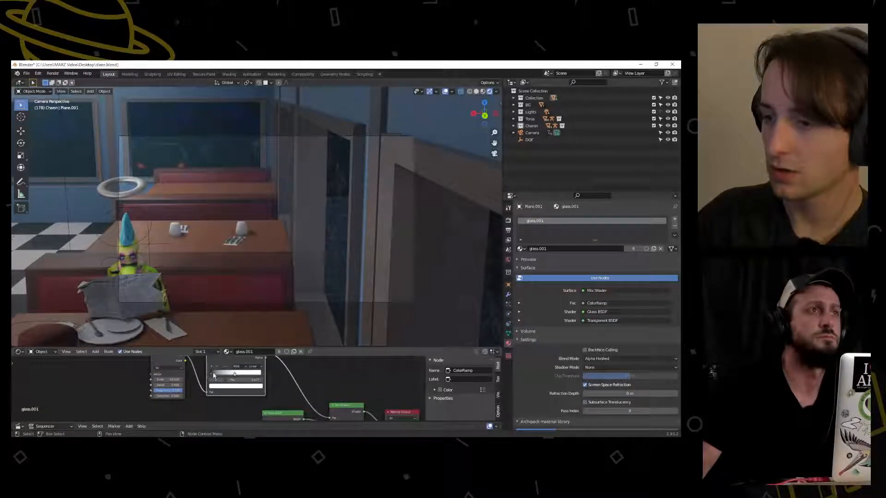
{"action": "left_click_drag", "start_coordinate": [234, 376], "coordinate": [272, 377]}
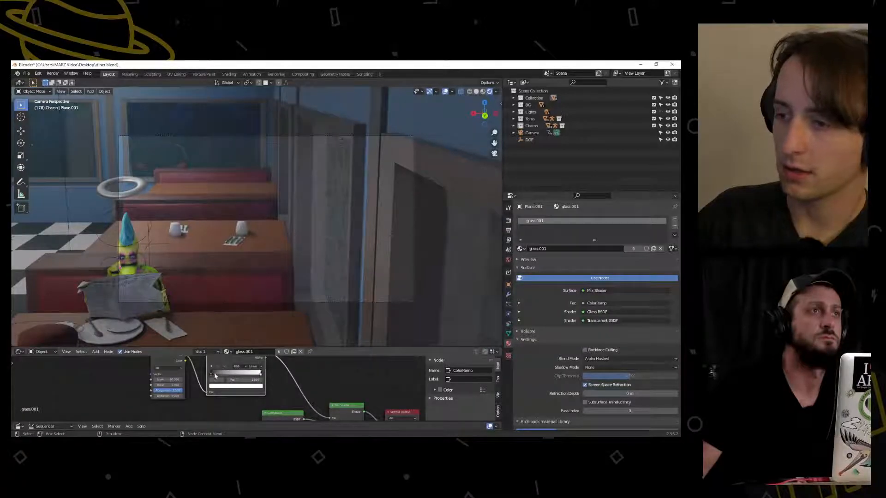
{"action": "left_click_drag", "start_coordinate": [212, 376], "coordinate": [251, 379]}
Select the window pane beside the characters' booth and set its glass material's shadow mode to Alpha Hashed
{"action": "middle_click_drag", "start_coordinate": [267, 318], "coordinate": [290, 275]}
{"action": "middle_click_drag", "start_coordinate": [349, 302], "coordinate": [390, 231], "text": "shift"}
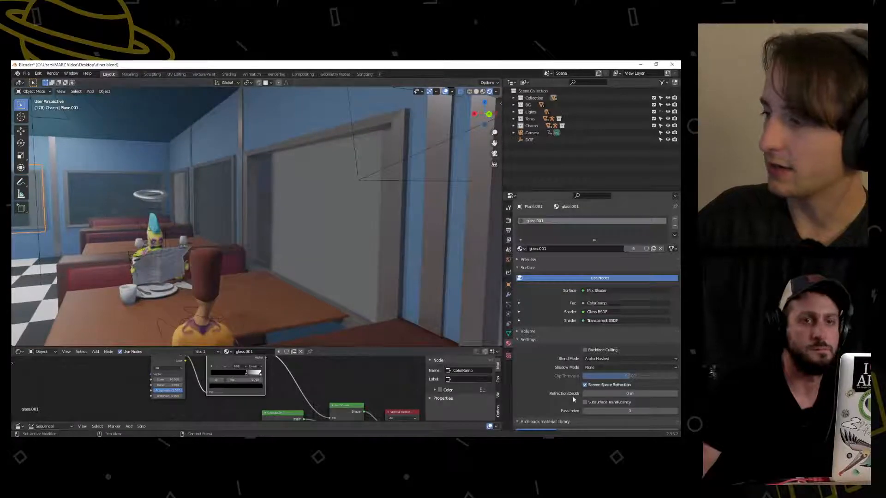
{"action": "left_click", "coordinate": [358, 247]}
{"action": "scroll", "coordinate": [563, 373], "scroll_direction": "down", "scroll_amount": 3}
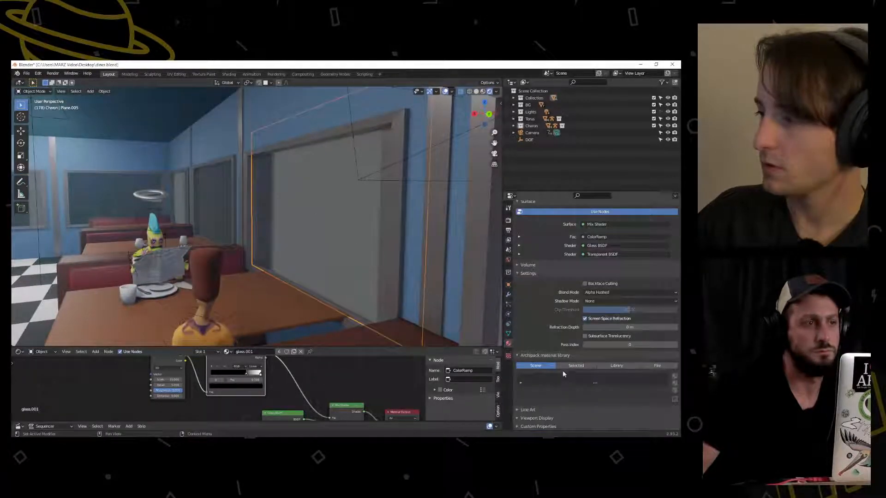
{"action": "left_click", "coordinate": [597, 292]}
{"action": "left_click", "coordinate": [596, 292]}
{"action": "left_click", "coordinate": [595, 302]}
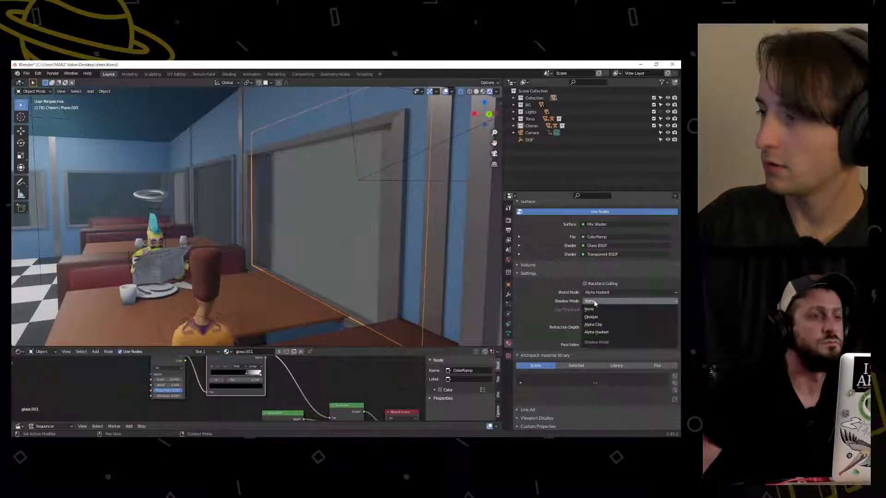
{"action": "left_click", "coordinate": [598, 332]}
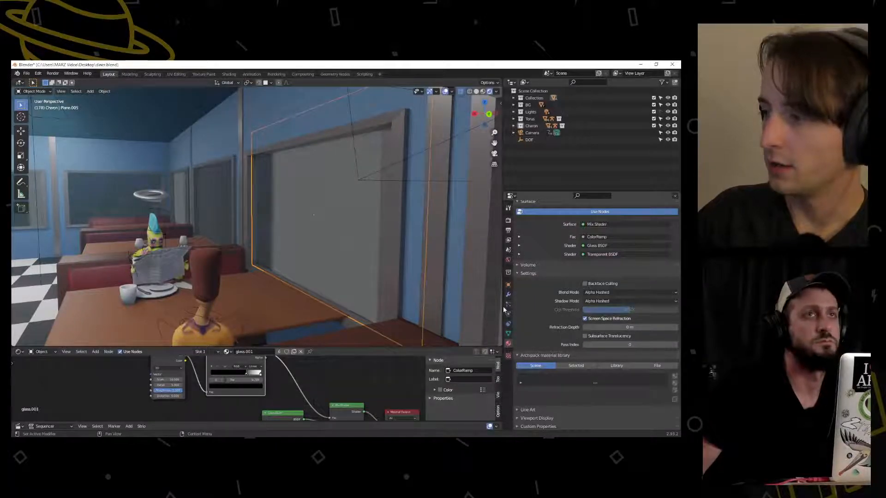
Look through the Eevee render settings and turn off Refraction under Screen Space Reflections
{"action": "left_click", "coordinate": [508, 220]}
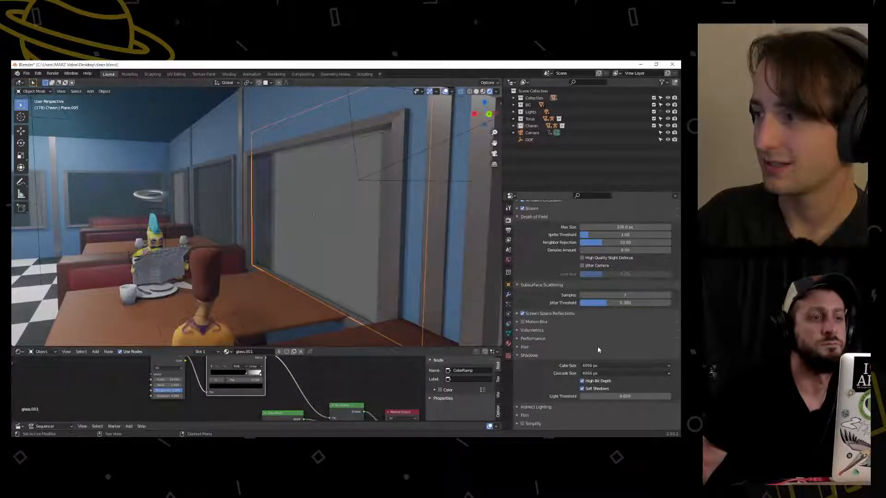
{"action": "left_click", "coordinate": [520, 331]}
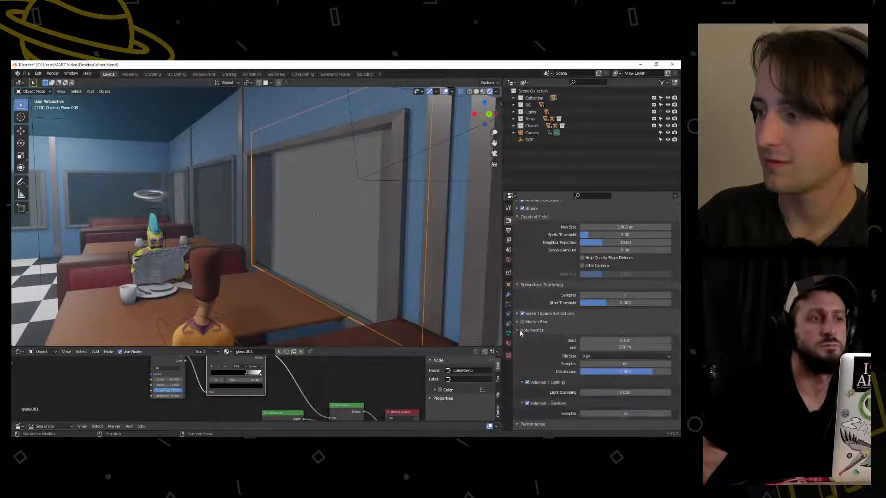
{"action": "left_click", "coordinate": [520, 331]}
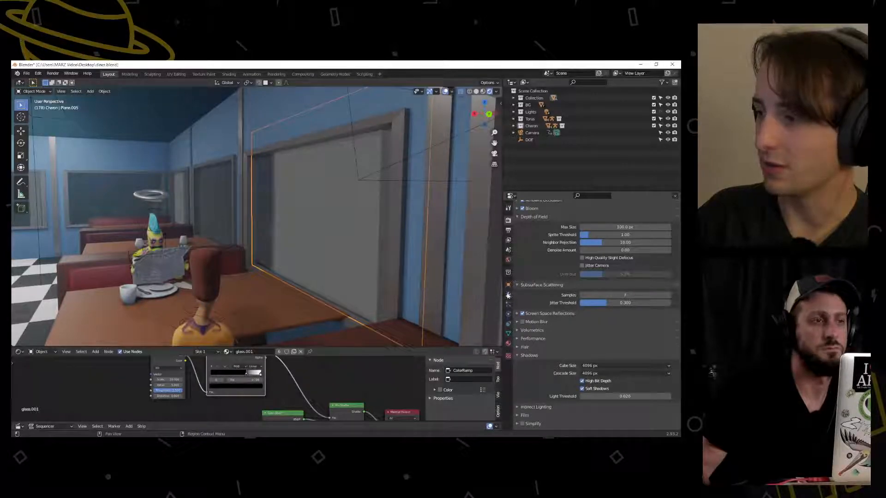
{"action": "left_click", "coordinate": [508, 296]}
{"action": "left_click", "coordinate": [508, 230]}
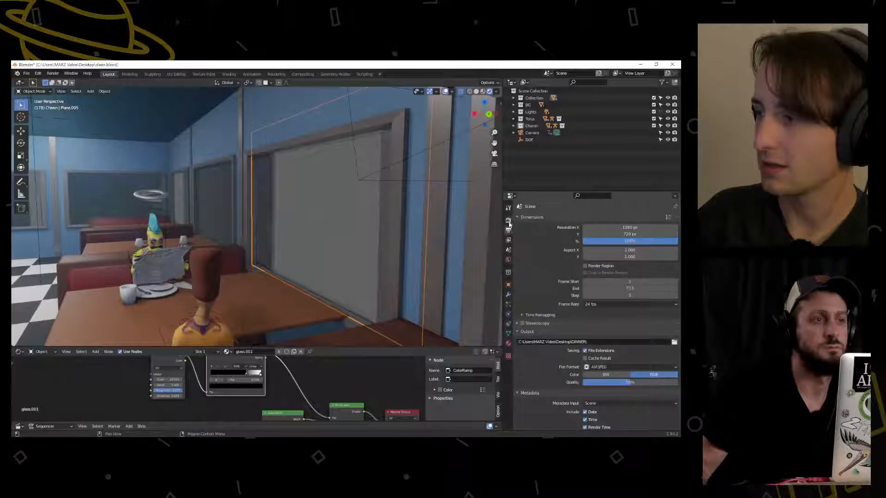
{"action": "left_click", "coordinate": [508, 222]}
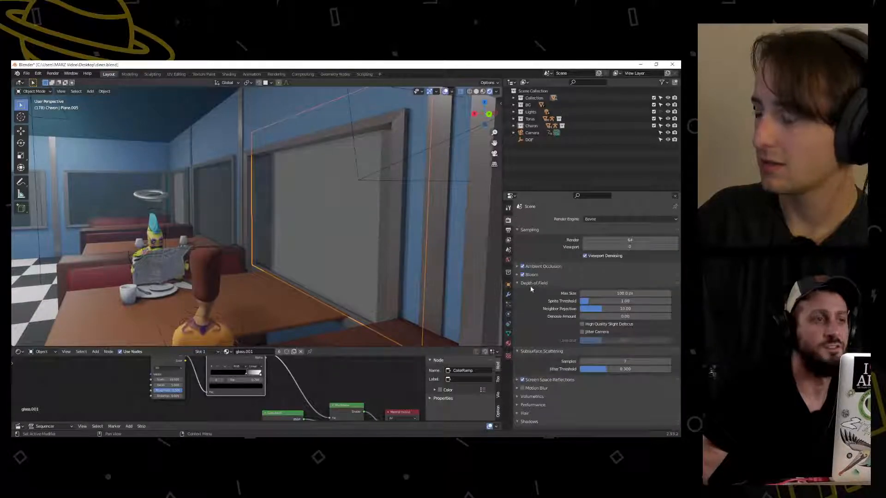
{"action": "left_click", "coordinate": [533, 380]}
{"action": "left_click", "coordinate": [582, 391]}
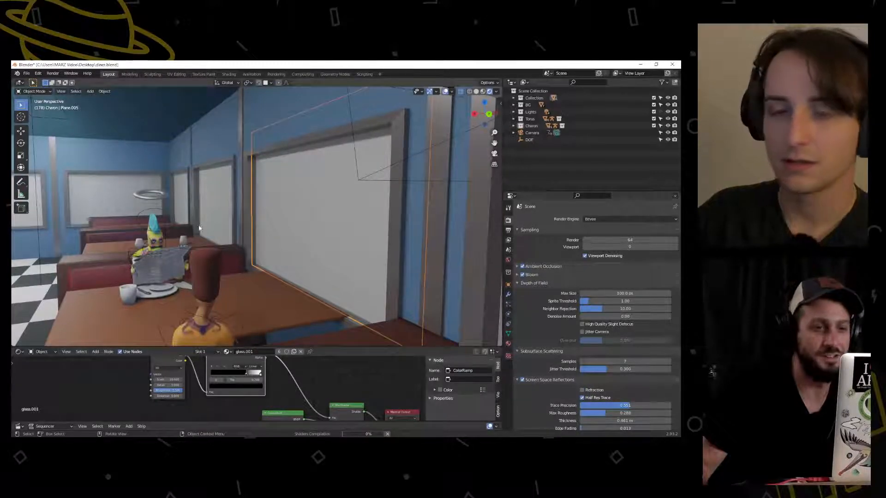
Set Screen Space Reflections to trace precision 1.000, max roughness 0.000, thickness 0.001 m, edge fading 0.000 and clamp 0.000
{"action": "middle_click_drag", "start_coordinate": [192, 224], "coordinate": [207, 270]}
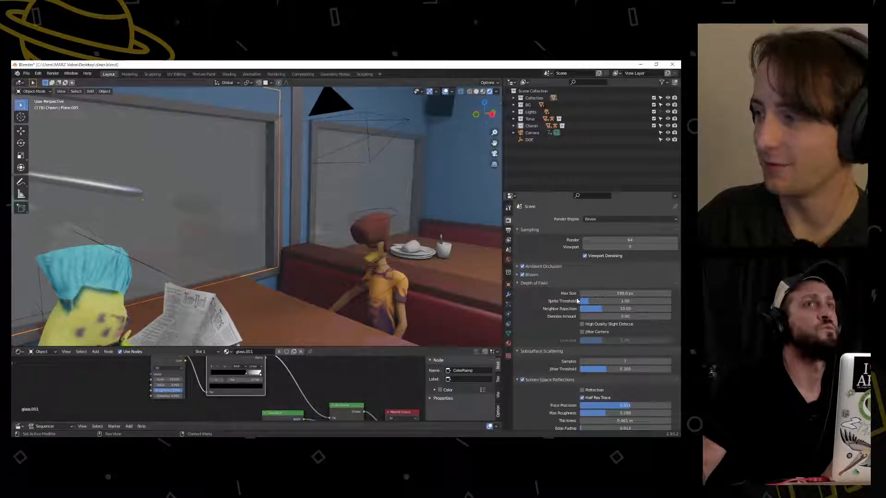
{"action": "scroll", "coordinate": [608, 397], "scroll_direction": "down", "scroll_amount": 4}
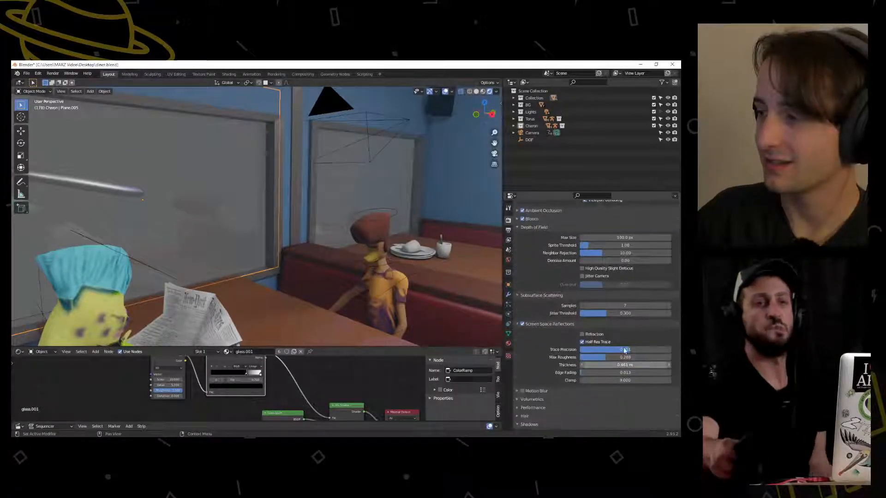
{"action": "left_click_drag", "start_coordinate": [628, 351], "coordinate": [670, 350]}
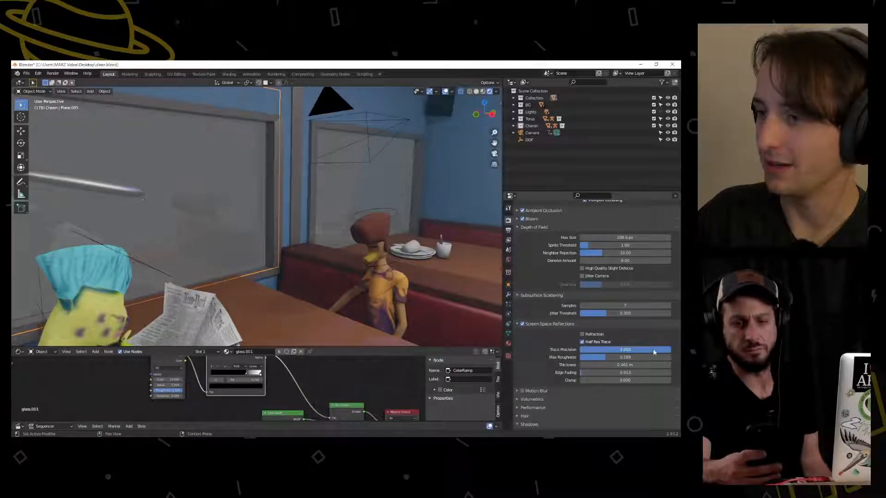
{"action": "left_click_drag", "start_coordinate": [596, 358], "coordinate": [577, 358]}
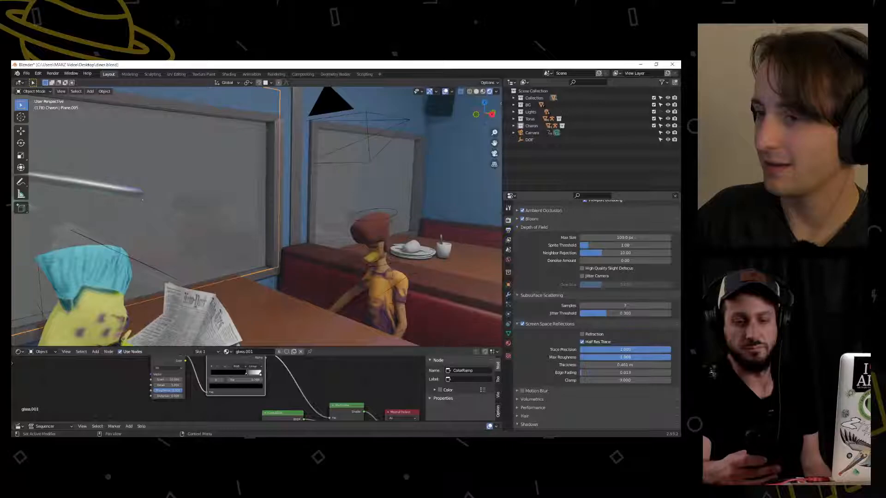
{"action": "left_click_drag", "start_coordinate": [588, 365], "coordinate": [579, 364]}
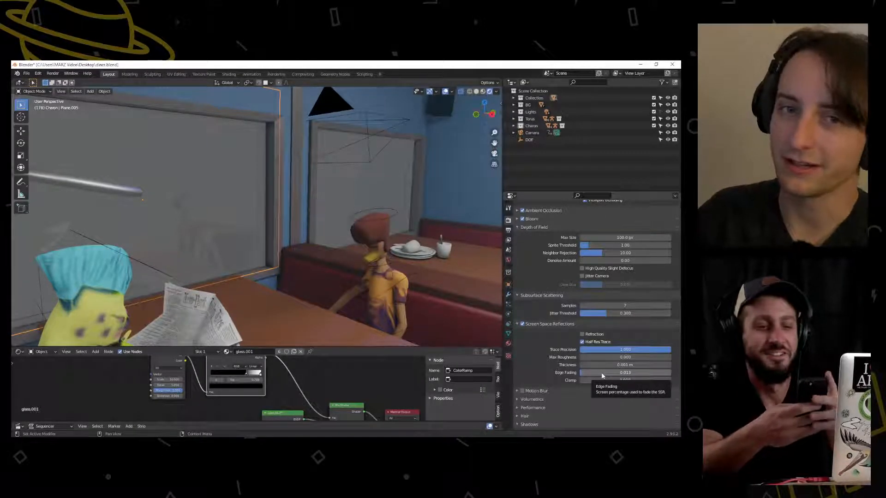
{"action": "left_click_drag", "start_coordinate": [606, 376], "coordinate": [567, 377]}
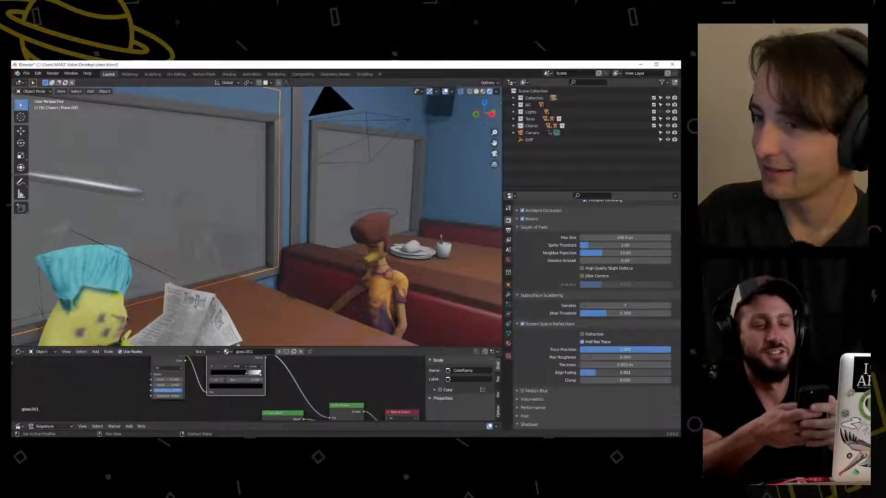
{"action": "mouse_move", "coordinate": [582, 380]}
{"action": "left_mouse_down"}
{"action": "mouse_move", "coordinate": [565, 380]}
{"action": "mouse_move", "coordinate": [604, 381]}
{"action": "mouse_move", "coordinate": [579, 381]}
{"action": "left_mouse_up"}
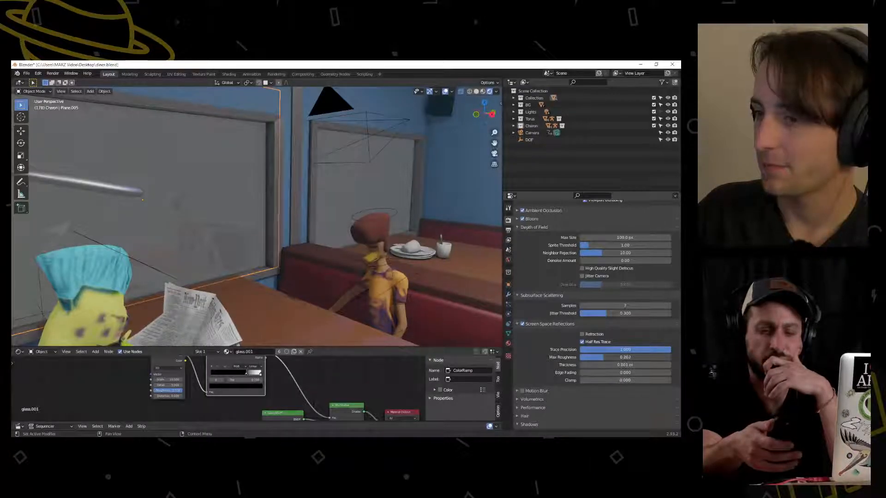
{"action": "left_click_drag", "start_coordinate": [630, 357], "coordinate": [580, 357]}
Shift the glass.001 ColorRamp's black stop back near the start and its white stop to about the middle
{"action": "middle_click_drag", "start_coordinate": [279, 253], "coordinate": [306, 260]}
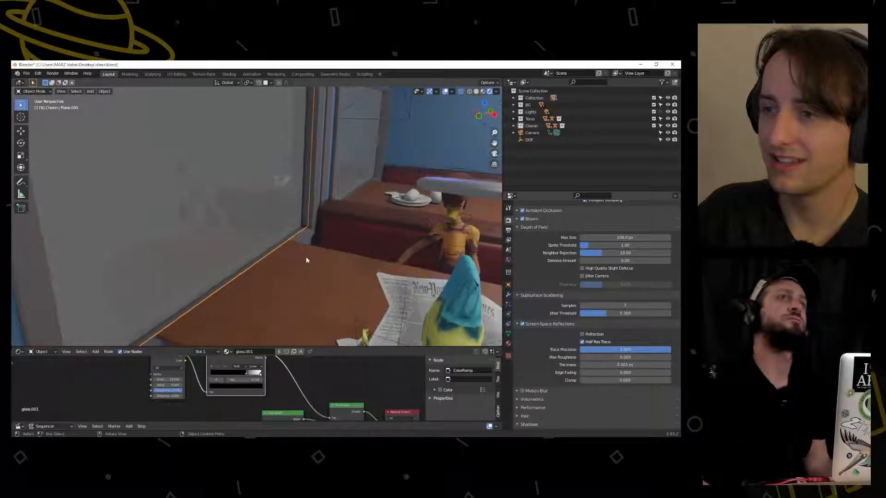
{"action": "key", "text": "g"}
{"action": "left_click", "coordinate": [248, 376]}
{"action": "left_click_drag", "start_coordinate": [249, 377], "coordinate": [218, 375]}
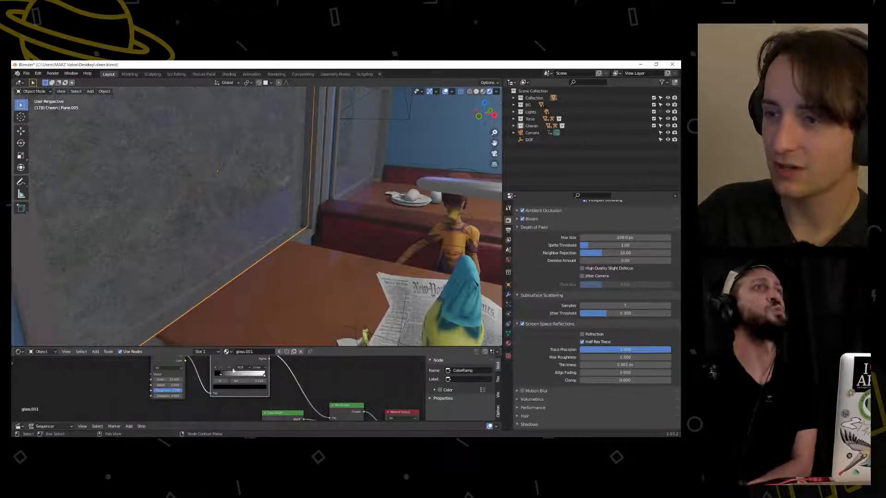
{"action": "key", "text": "g"}
{"action": "left_click", "coordinate": [227, 375]}
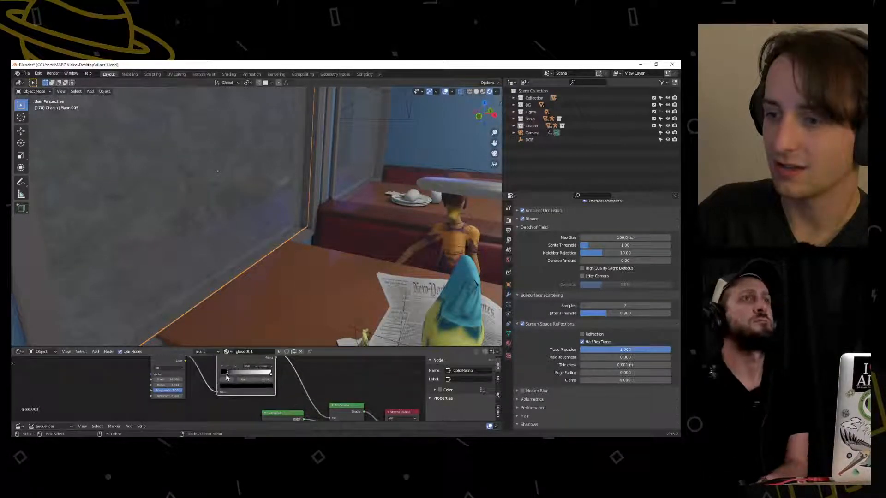
{"action": "left_click_drag", "start_coordinate": [227, 375], "coordinate": [248, 376]}
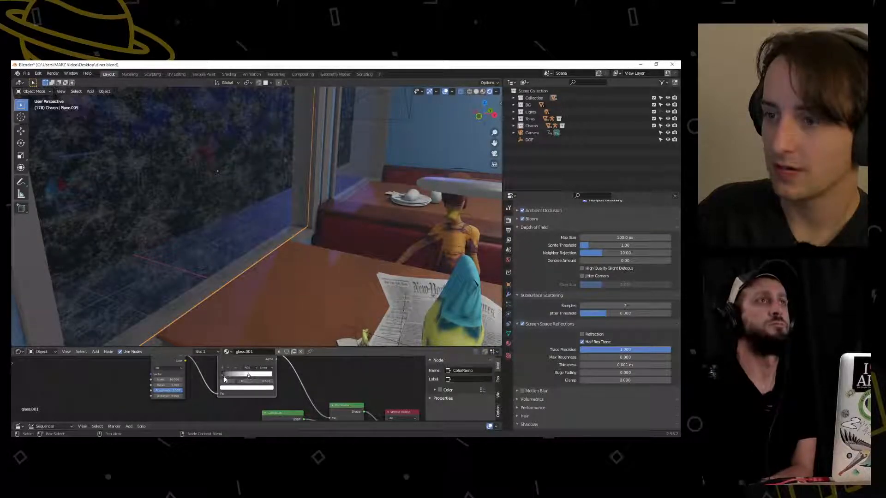
Tint the ColorRamp's black stop a very dark blue and nudge it slightly toward the white stop
{"action": "left_click", "coordinate": [232, 389]}
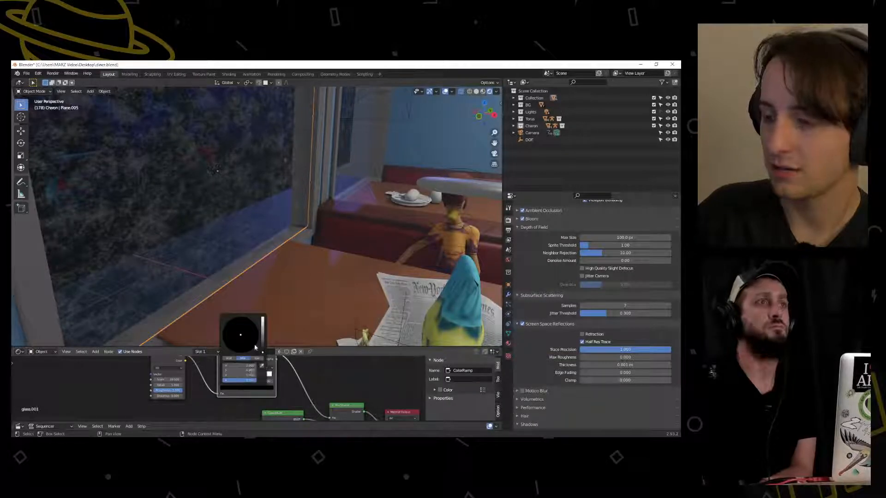
{"action": "left_click_drag", "start_coordinate": [262, 349], "coordinate": [254, 335]}
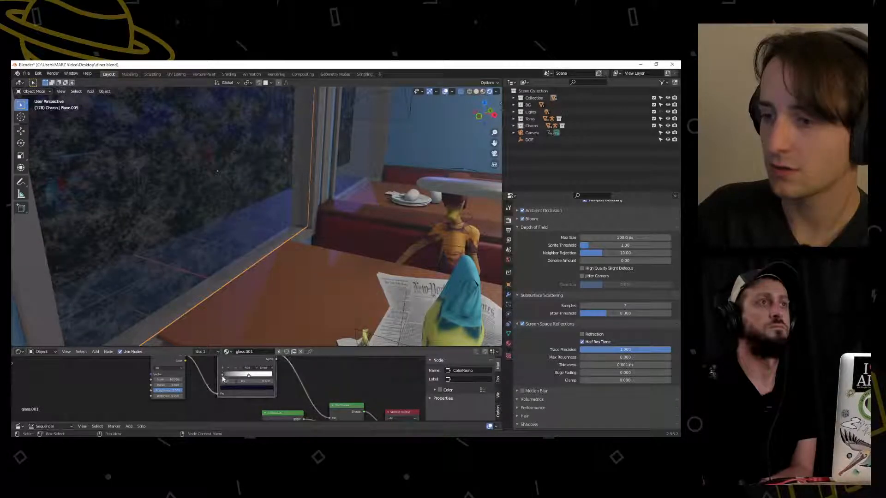
{"action": "mouse_move", "coordinate": [226, 378]}
{"action": "left_mouse_down"}
{"action": "mouse_move", "coordinate": [239, 375]}
{"action": "mouse_move", "coordinate": [231, 377]}
{"action": "left_mouse_up"}
Change the Glass BSDF color of the window material to a dark blue
{"action": "middle_click_drag", "start_coordinate": [277, 386], "coordinate": [243, 362]}
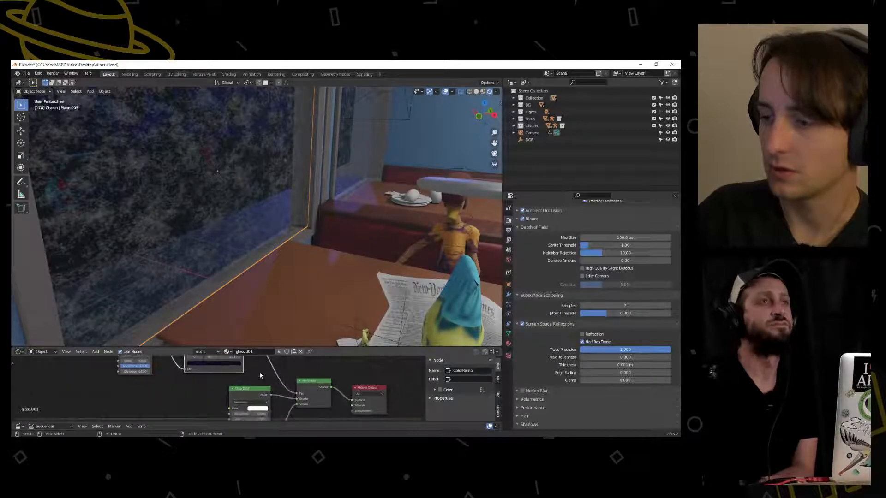
{"action": "middle_click_drag", "start_coordinate": [274, 391], "coordinate": [271, 375]}
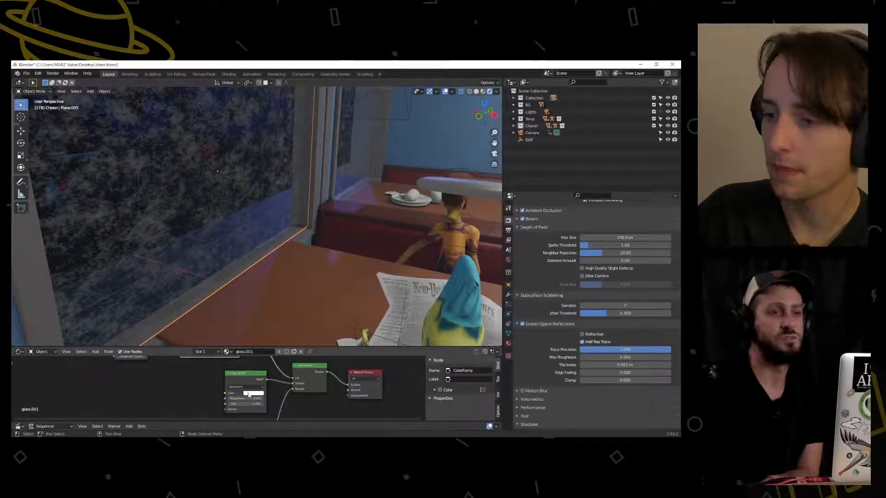
{"action": "left_click", "coordinate": [253, 393]}
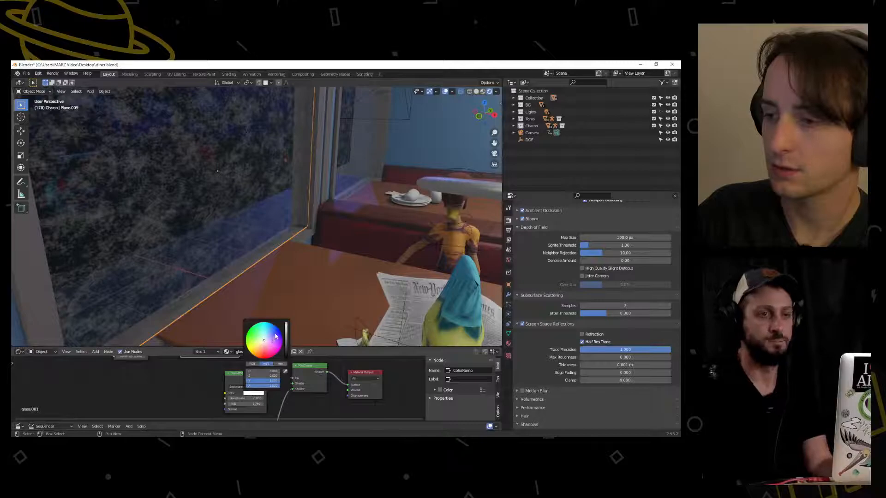
{"action": "left_click", "coordinate": [276, 336]}
{"action": "left_click_drag", "start_coordinate": [286, 326], "coordinate": [287, 351]}
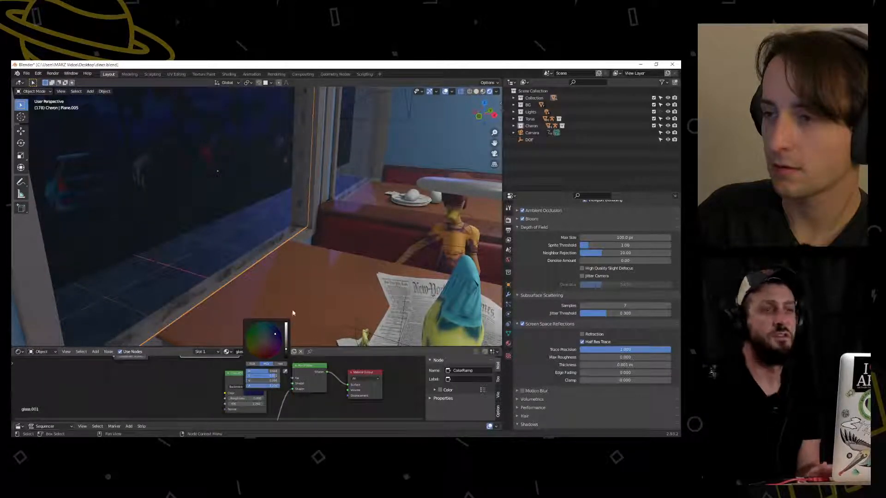
Set the scale of the noise texture feeding the ColorRamp to 1
{"action": "middle_click_drag", "start_coordinate": [209, 382], "coordinate": [204, 420]}
{"action": "left_click_drag", "start_coordinate": [141, 382], "coordinate": [74, 382]}
{"action": "left_click", "coordinate": [132, 382]}
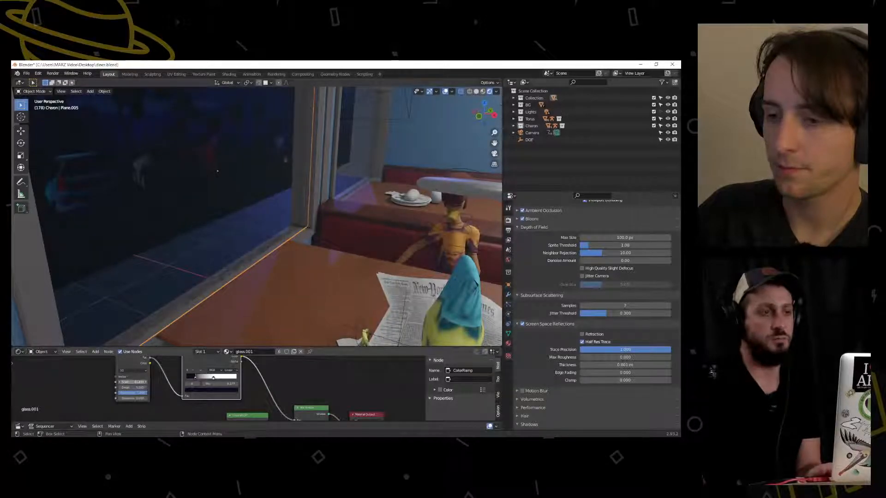
{"action": "type", "text": "1"}
{"action": "key", "text": "Return"}
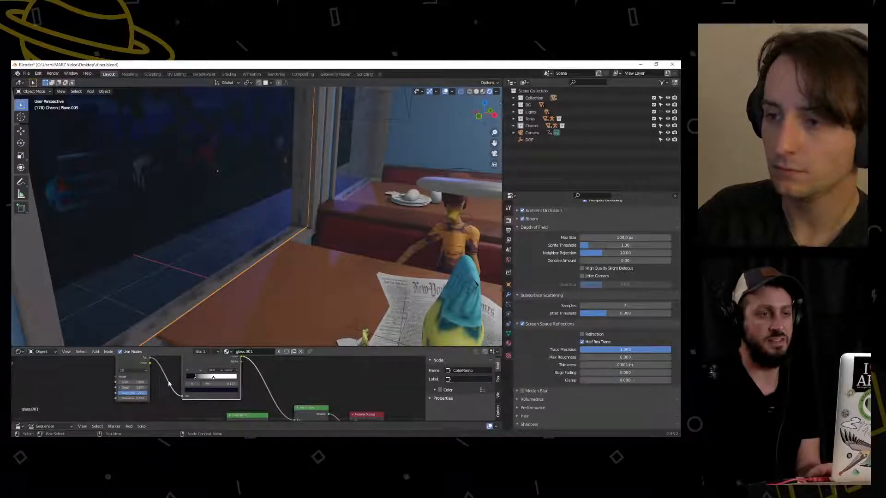
Move the ColorRamp's white stop to the end and its dark stop to about the middle, and open the dark stop's color
{"action": "left_click_drag", "start_coordinate": [196, 381], "coordinate": [213, 386]}
{"action": "left_click_drag", "start_coordinate": [242, 386], "coordinate": [244, 385]}
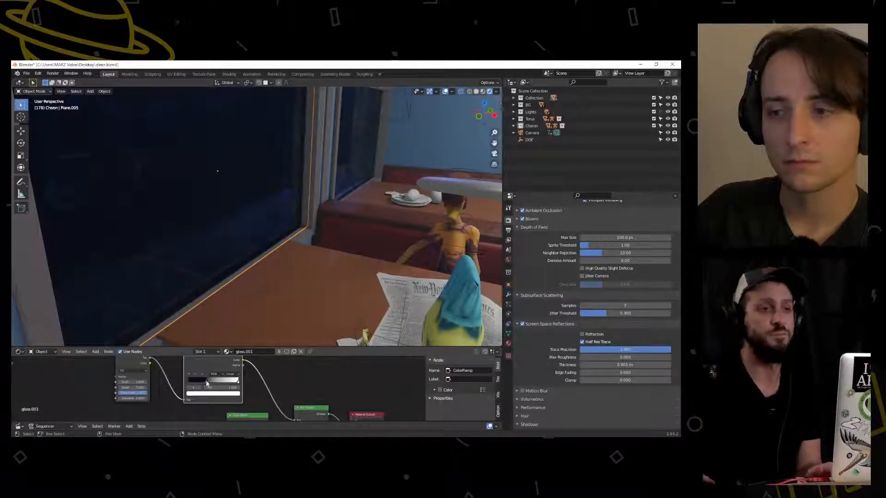
{"action": "left_click_drag", "start_coordinate": [206, 383], "coordinate": [212, 385]}
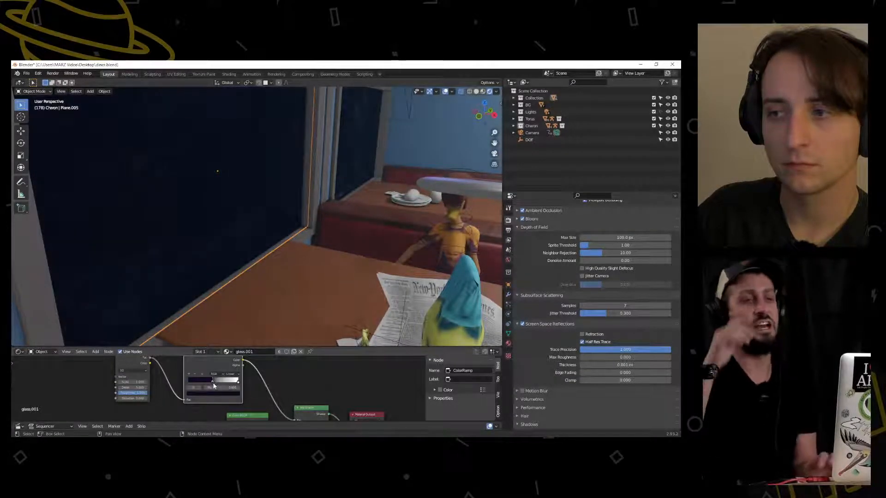
{"action": "middle_click_drag", "start_coordinate": [222, 396], "coordinate": [193, 385]}
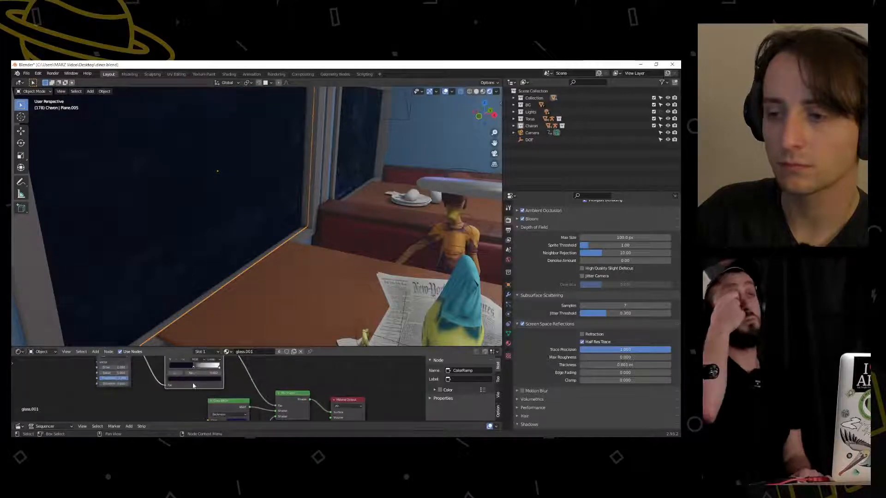
{"action": "left_click", "coordinate": [196, 379]}
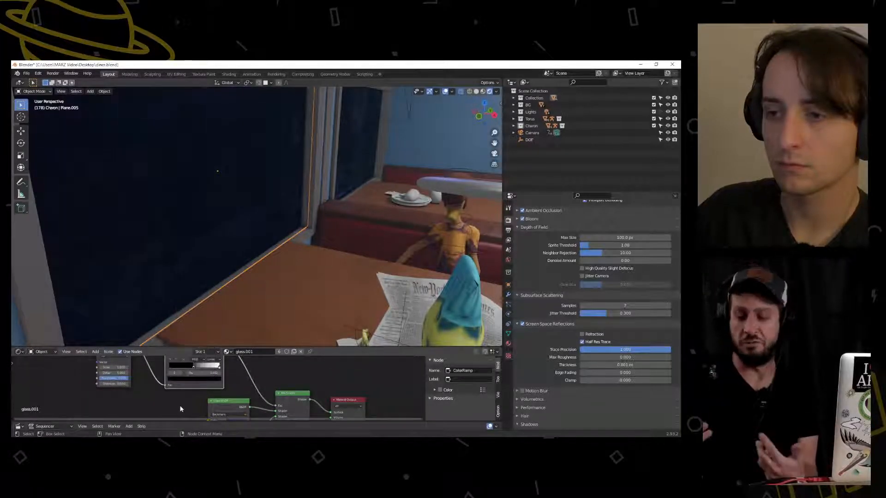
Try a nearly black Glass BSDF color, and set it to a pale blue instead
{"action": "middle_click_drag", "start_coordinate": [176, 389], "coordinate": [169, 357]}
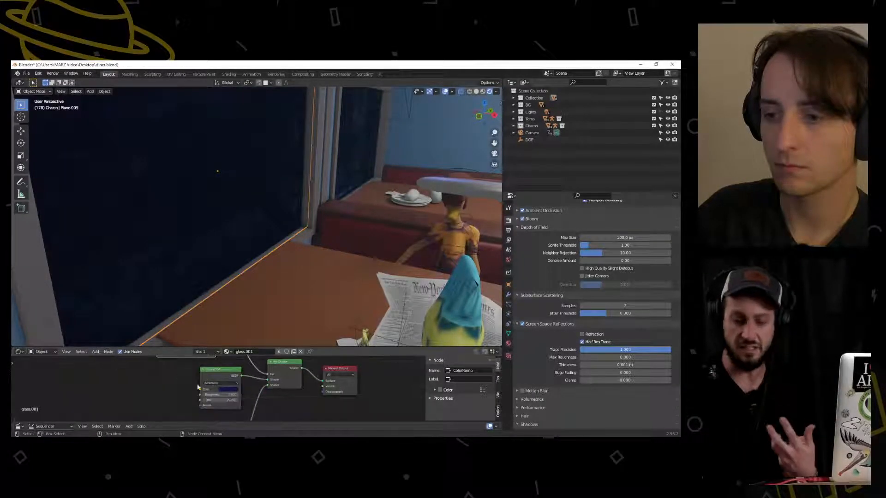
{"action": "left_click", "coordinate": [229, 390]}
{"action": "mouse_move", "coordinate": [260, 345]}
{"action": "left_mouse_down"}
{"action": "mouse_move", "coordinate": [260, 321]}
{"action": "mouse_move", "coordinate": [260, 353]}
{"action": "left_mouse_up"}
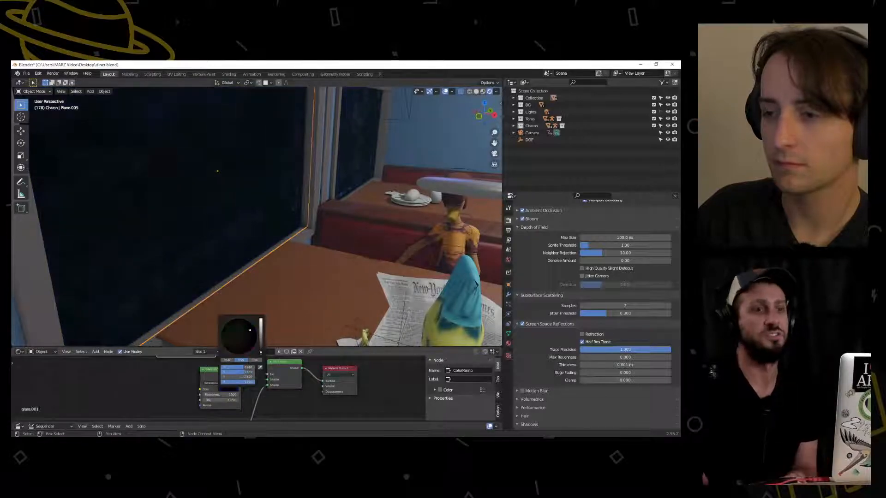
{"action": "left_click", "coordinate": [222, 390]}
{"action": "left_click_drag", "start_coordinate": [260, 338], "coordinate": [243, 333]}
{"action": "left_click", "coordinate": [242, 334]}
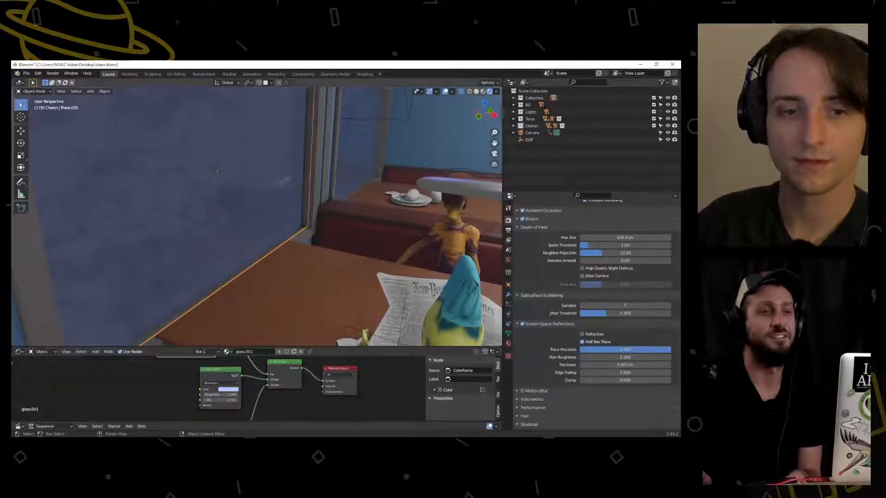
Examine the tinted glass and its reflections on the windows beside the booths from several angles
{"action": "middle_click_drag", "start_coordinate": [338, 250], "coordinate": [269, 185]}
{"action": "scroll", "coordinate": [256, 198], "scroll_direction": "up", "scroll_amount": 5}
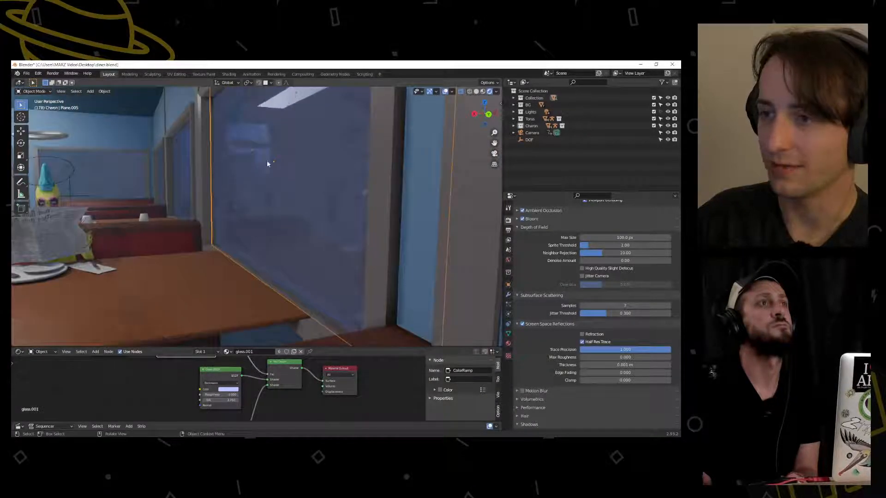
{"action": "scroll", "coordinate": [314, 181], "scroll_direction": "down", "scroll_amount": 5}
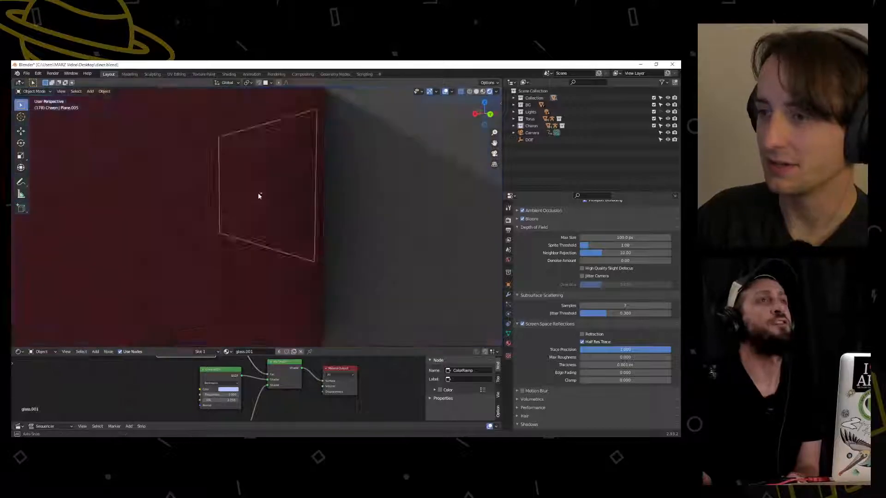
{"action": "middle_click_drag", "start_coordinate": [269, 196], "coordinate": [213, 231]}
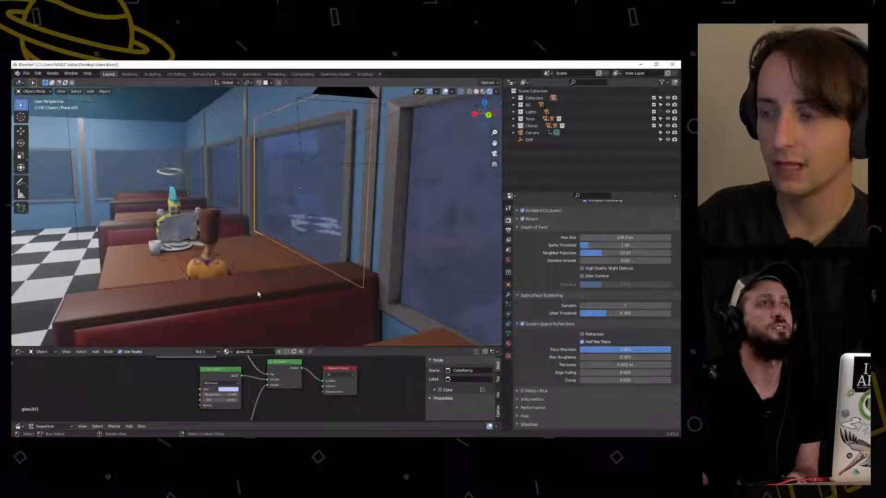
Shift the Glass BSDF node aside and change the Transparent BSDF color from white to a dark blue tint
{"action": "middle_click_drag", "start_coordinate": [257, 294], "coordinate": [261, 317]}
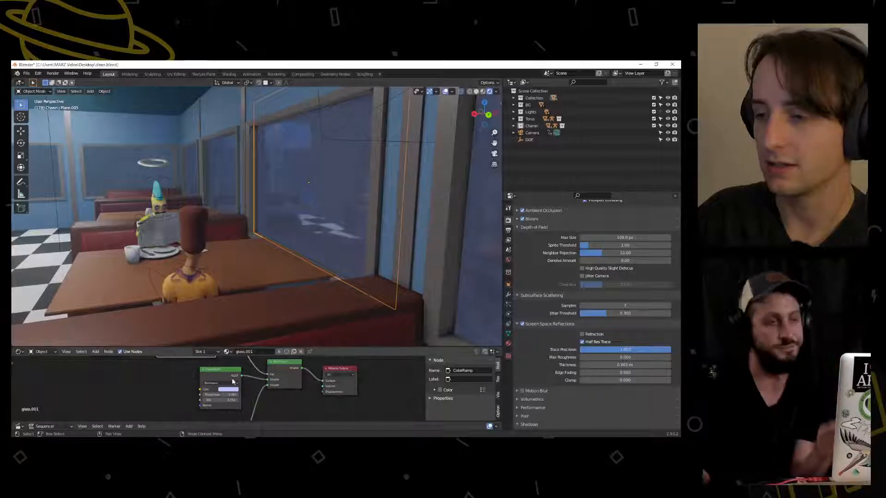
{"action": "left_click_drag", "start_coordinate": [225, 370], "coordinate": [197, 375]}
{"action": "middle_click_drag", "start_coordinate": [236, 400], "coordinate": [252, 336]}
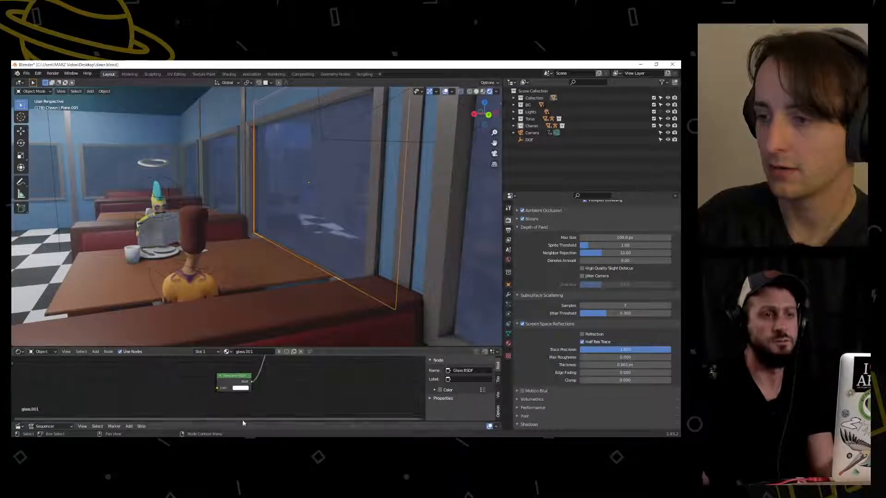
{"action": "left_click", "coordinate": [241, 388]}
{"action": "mouse_move", "coordinate": [274, 333]}
{"action": "left_mouse_down"}
{"action": "mouse_move", "coordinate": [275, 344]}
{"action": "mouse_move", "coordinate": [260, 333]}
{"action": "left_mouse_up"}
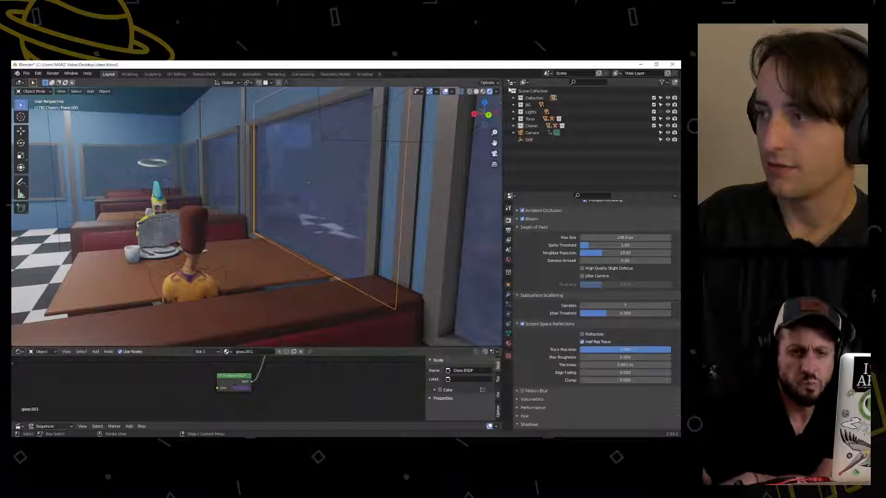
View the diner interior in material preview shading and replace the shader editor with the Timeline
{"action": "middle_click_drag", "start_coordinate": [278, 228], "coordinate": [343, 226]}
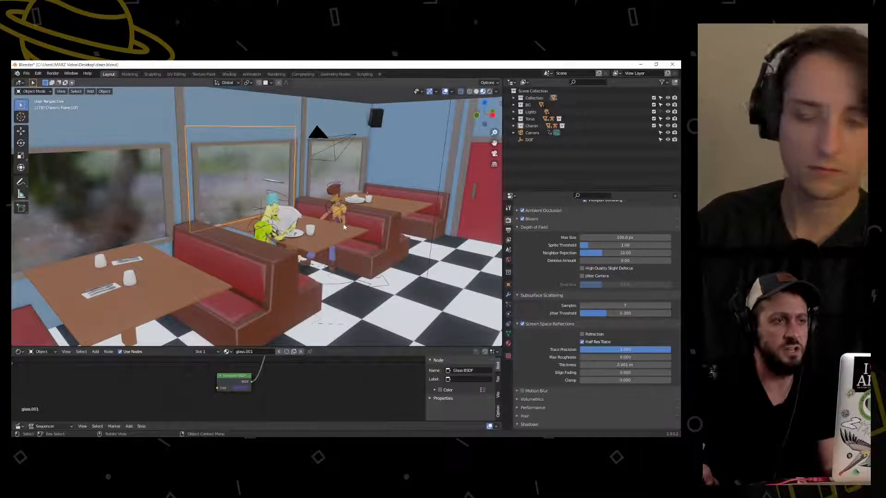
{"action": "mouse_move", "coordinate": [343, 229]}
{"action": "middle_mouse_down"}
{"action": "mouse_move", "coordinate": [350, 225]}
{"action": "mouse_move", "coordinate": [339, 233]}
{"action": "middle_mouse_up"}
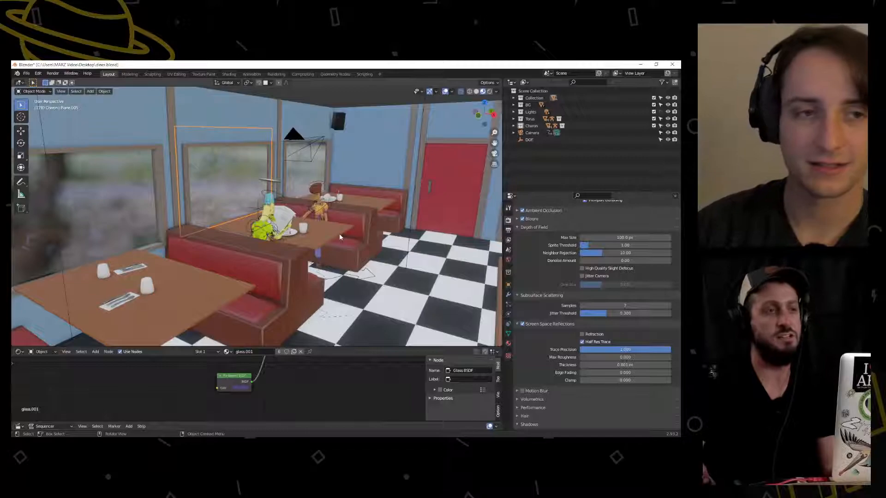
{"action": "middle_click_drag", "start_coordinate": [340, 285], "coordinate": [266, 296], "text": "shift"}
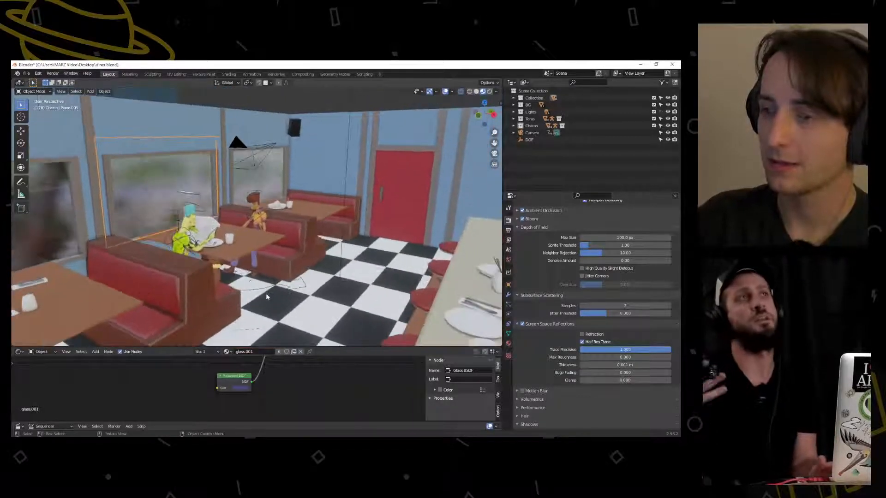
{"action": "left_click_drag", "start_coordinate": [182, 348], "coordinate": [182, 309]}
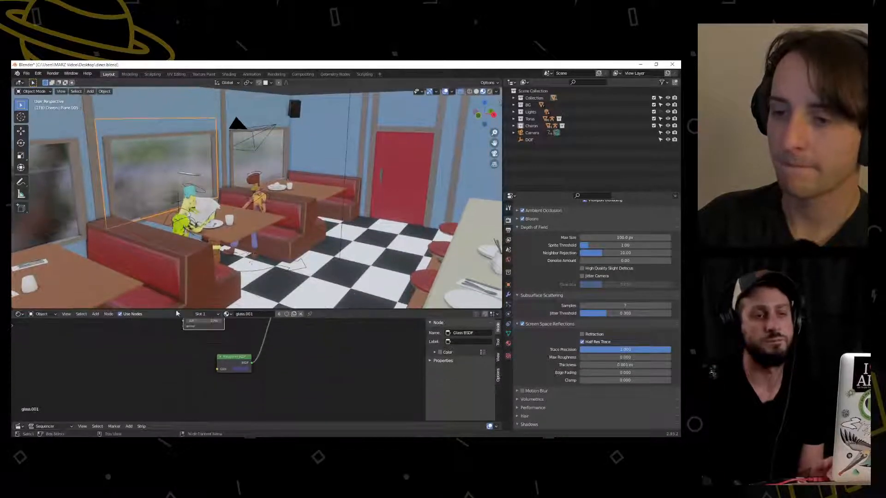
{"action": "left_click", "coordinate": [19, 313]}
{"action": "left_click", "coordinate": [106, 341]}
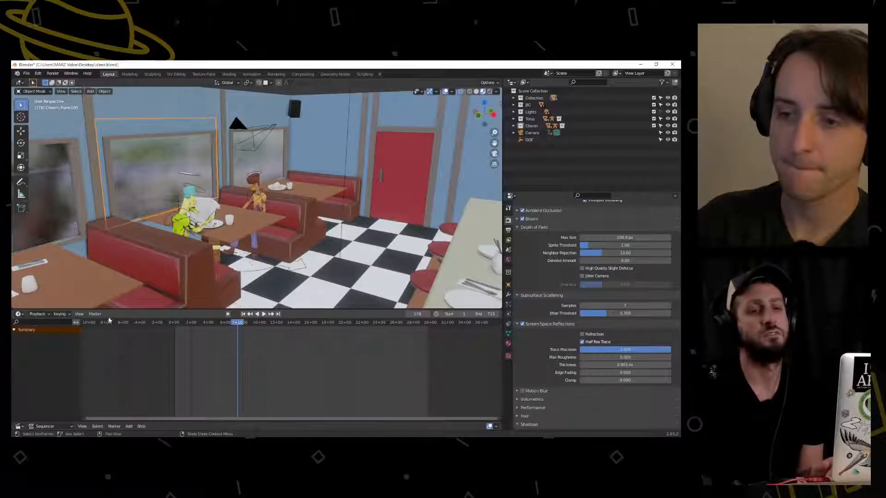
{"action": "left_click_drag", "start_coordinate": [118, 310], "coordinate": [119, 353]}
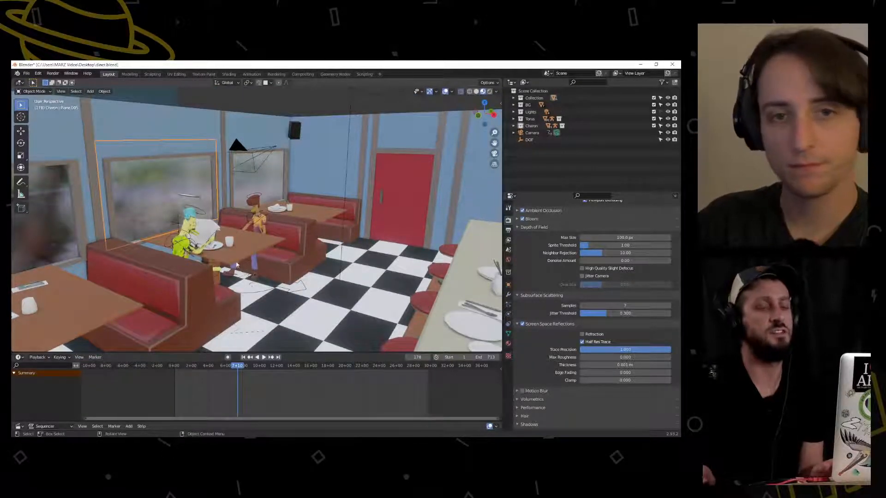
Look through the camera at frame 168 and raise the camera's Passepartout opacity to almost full
{"action": "key", "text": "KP_0"}
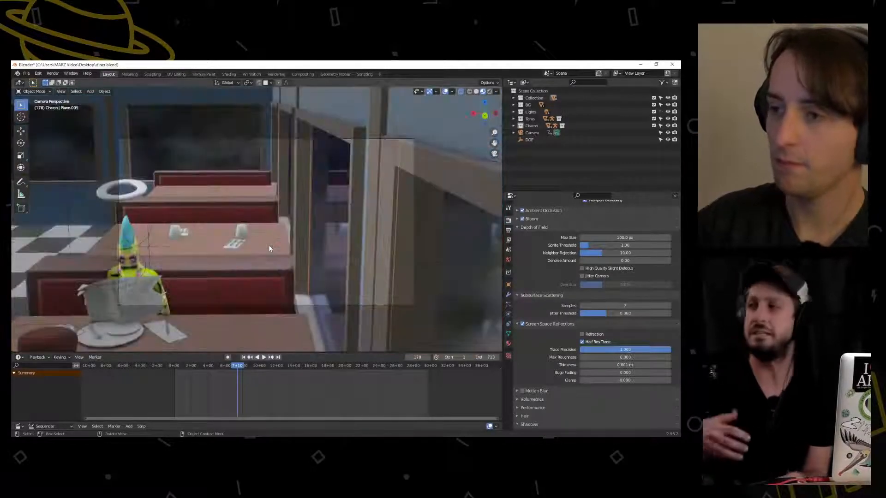
{"action": "mouse_move", "coordinate": [240, 370]}
{"action": "left_mouse_down"}
{"action": "mouse_move", "coordinate": [213, 369]}
{"action": "mouse_move", "coordinate": [234, 369]}
{"action": "left_mouse_up"}
{"action": "scroll", "coordinate": [260, 280], "scroll_direction": "up", "scroll_amount": 1}
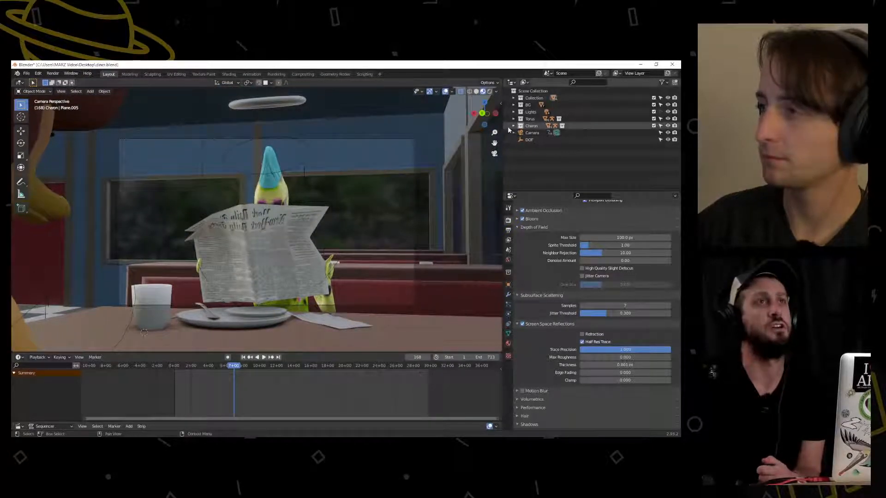
{"action": "left_click", "coordinate": [531, 132]}
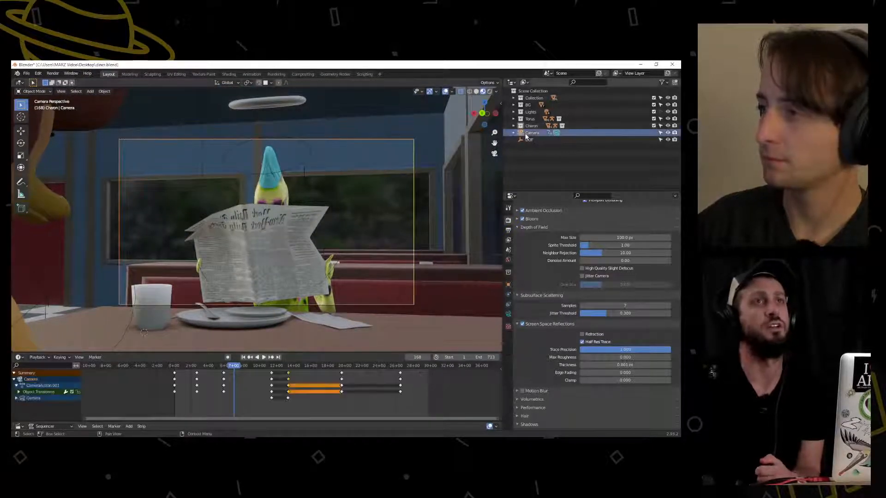
{"action": "left_click", "coordinate": [507, 314]}
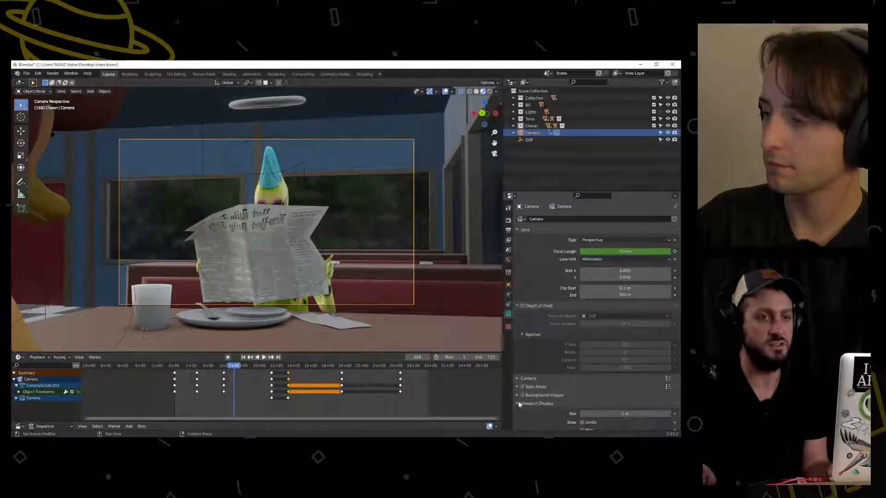
{"action": "left_click", "coordinate": [518, 403]}
{"action": "scroll", "coordinate": [554, 369], "scroll_direction": "down", "scroll_amount": 3}
{"action": "left_click_drag", "start_coordinate": [635, 393], "coordinate": [668, 392]}
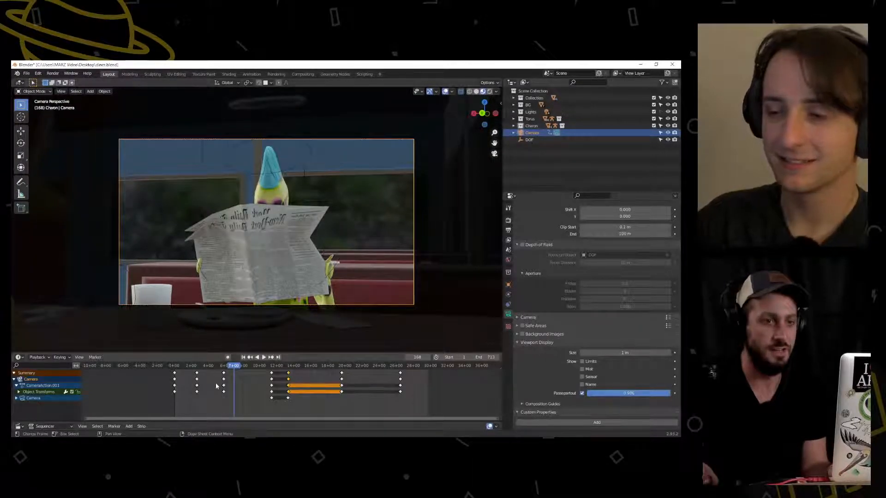
Play and scrub through the opening camera shots, stopping at frame 64 with the character in front of the red door
{"action": "left_click_drag", "start_coordinate": [230, 369], "coordinate": [181, 367]}
{"action": "scroll", "coordinate": [201, 282], "scroll_direction": "up", "scroll_amount": 2}
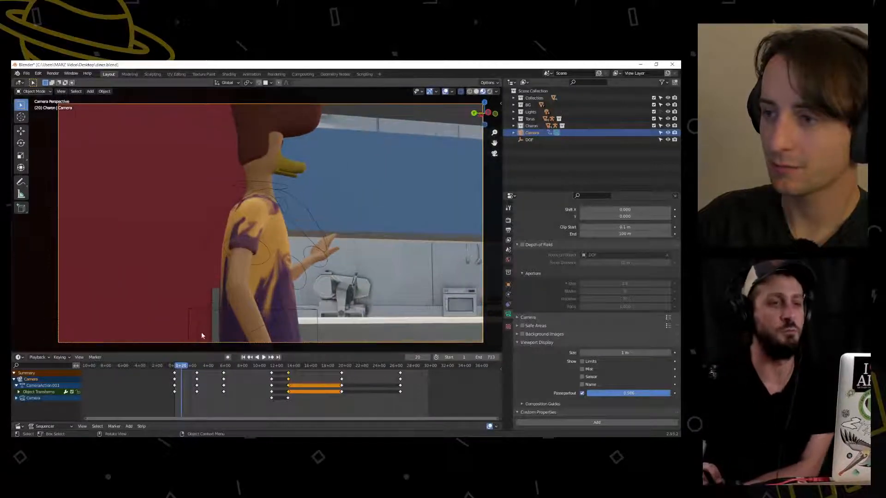
{"action": "key", "text": "space"}
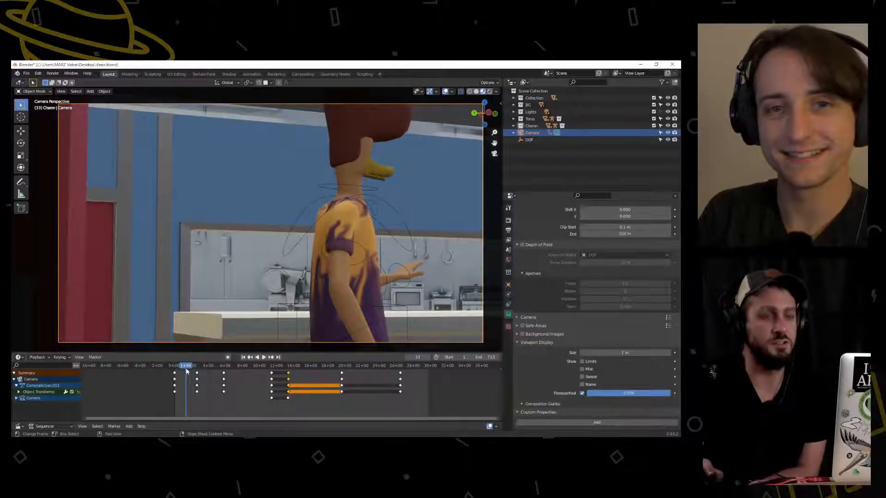
{"action": "key", "text": "space"}
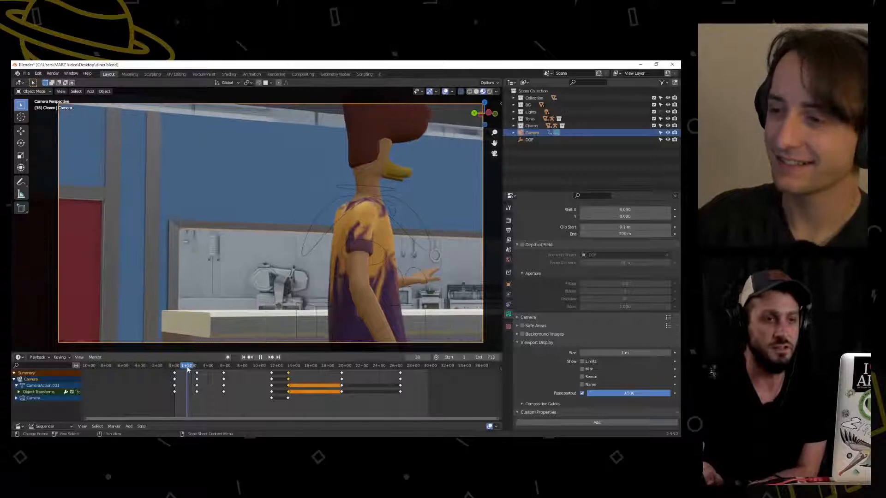
{"action": "left_click_drag", "start_coordinate": [194, 366], "coordinate": [175, 370]}
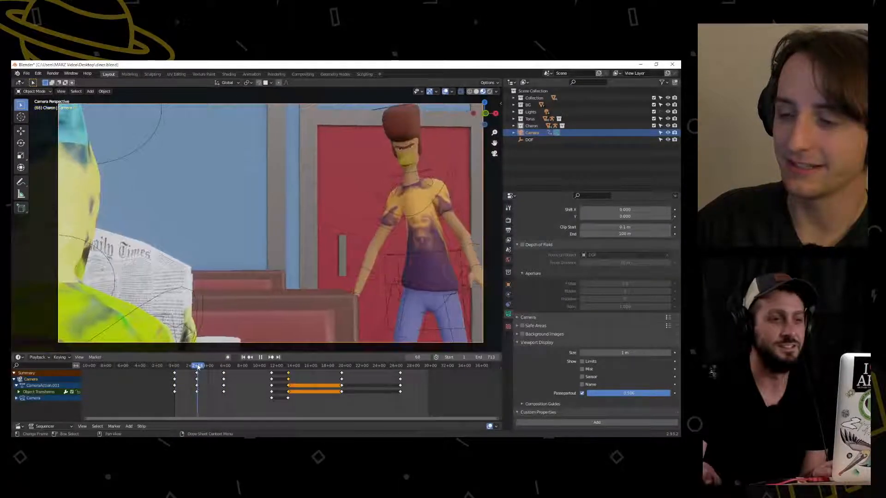
{"action": "key", "text": "space"}
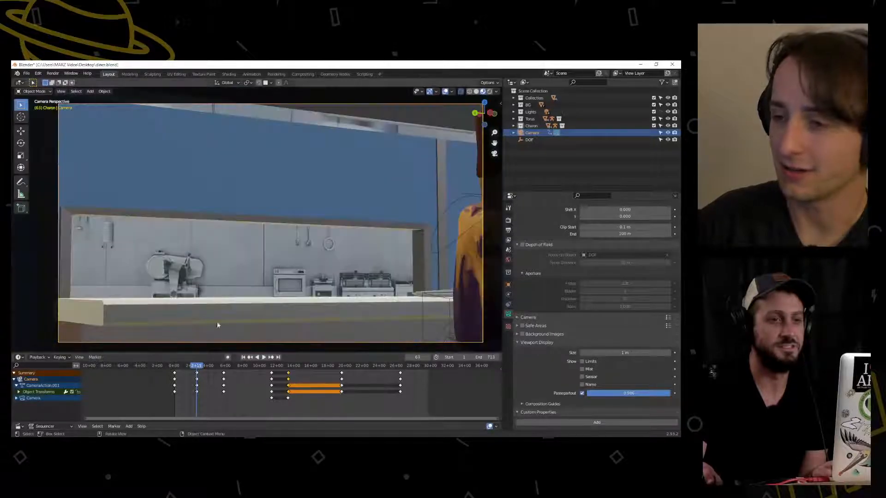
{"action": "key", "text": "Left"}
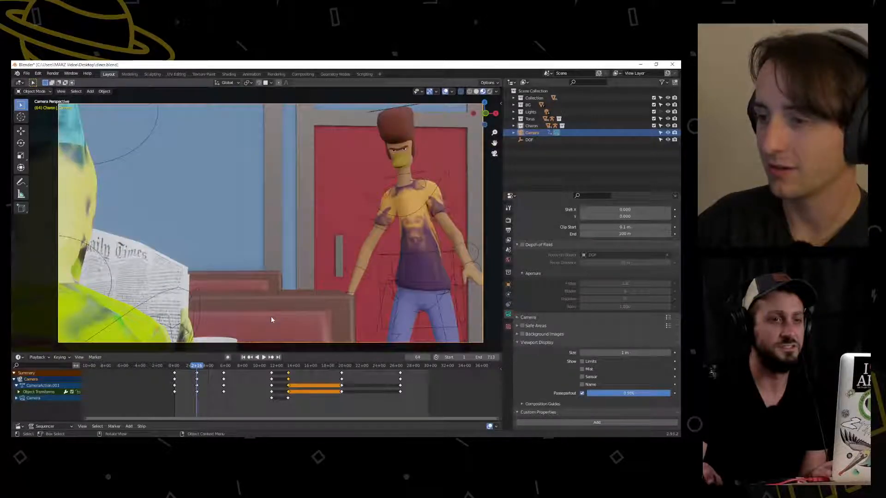
Put the standing character's rig in Pose Mode and rotate the upper arm nearest the booth outward
{"action": "left_click", "coordinate": [353, 294]}
{"action": "key", "text": "ctrl+Tab"}
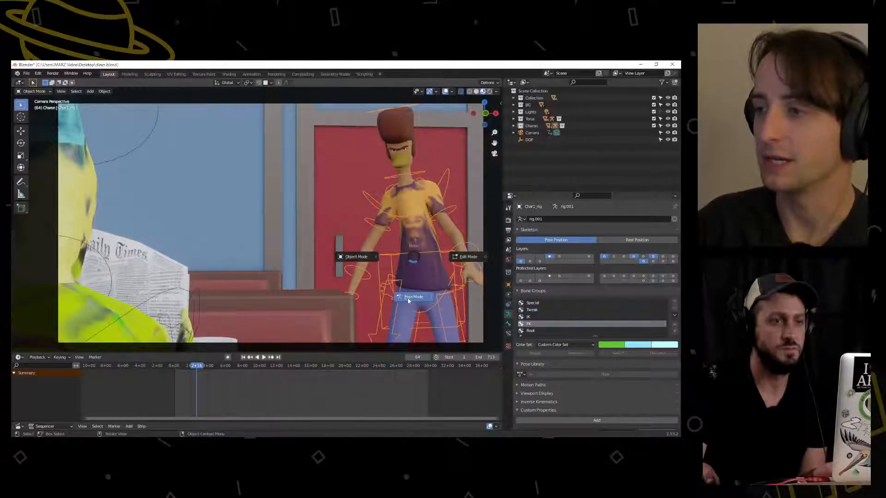
{"action": "left_click", "coordinate": [408, 297]}
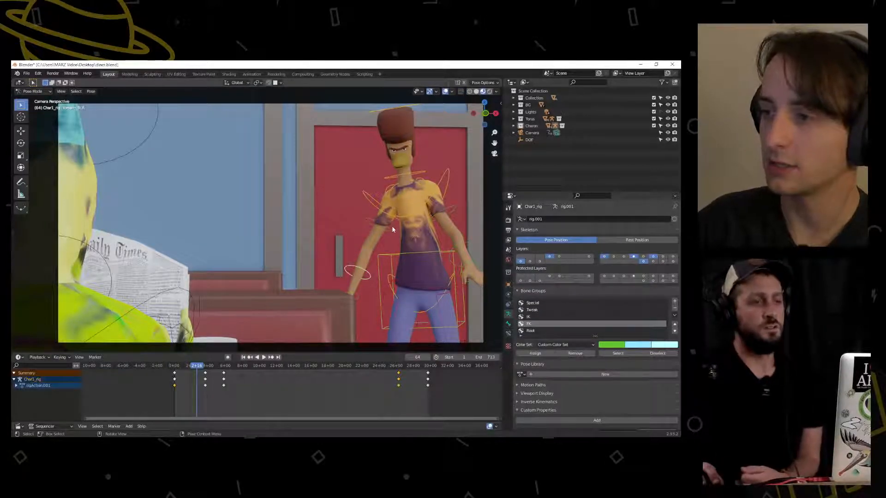
{"action": "key", "text": "r"}
{"action": "left_click", "coordinate": [460, 241]}
{"action": "key", "text": "r"}
{"action": "key", "text": "r"}
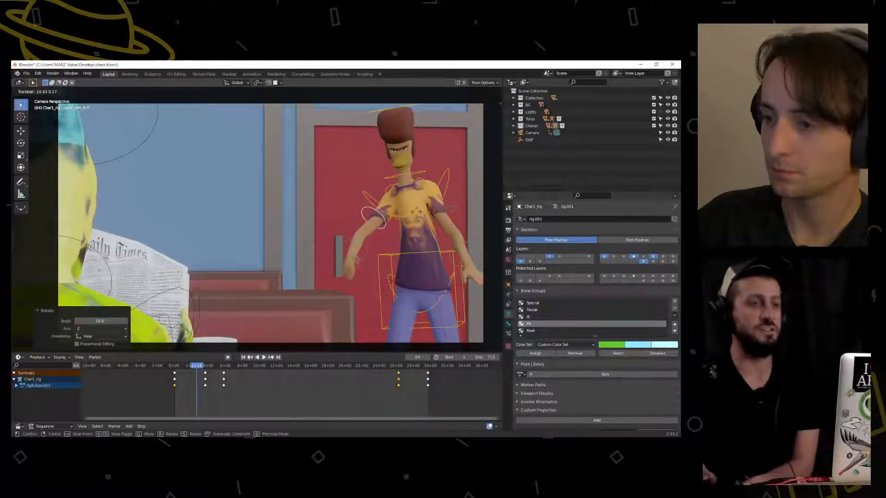
{"action": "left_click", "coordinate": [414, 217]}
Bend the hand nearest the booth outward and readjust the upper arm by about 5°
{"action": "left_click", "coordinate": [356, 263]}
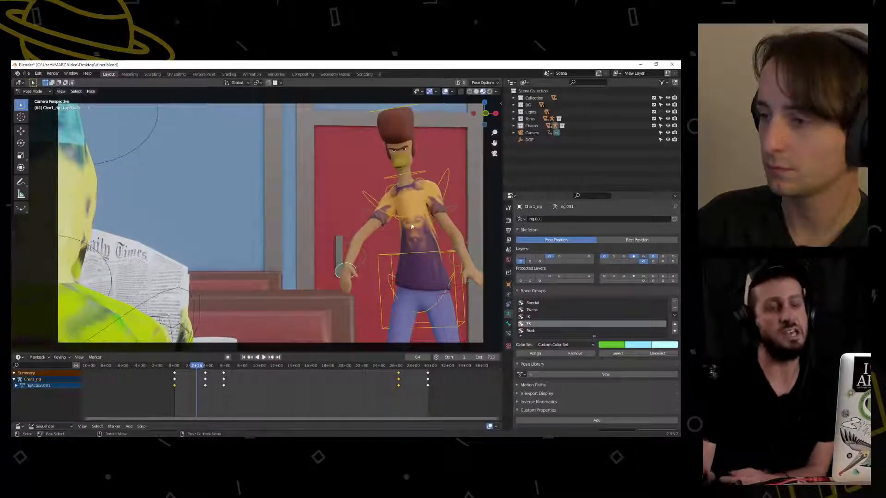
{"action": "key", "text": "r"}
{"action": "left_click", "coordinate": [347, 248]}
{"action": "key", "text": "g"}
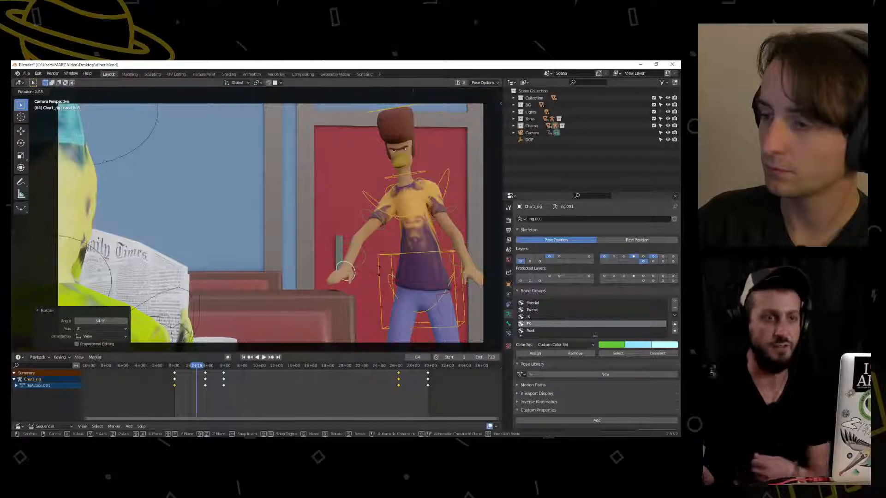
{"action": "left_click", "coordinate": [346, 247]}
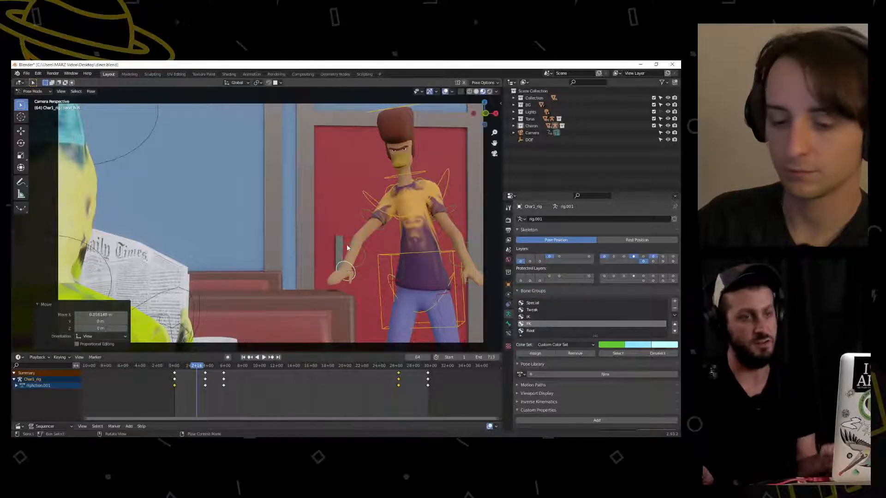
{"action": "left_click", "coordinate": [373, 221]}
{"action": "key", "text": "r"}
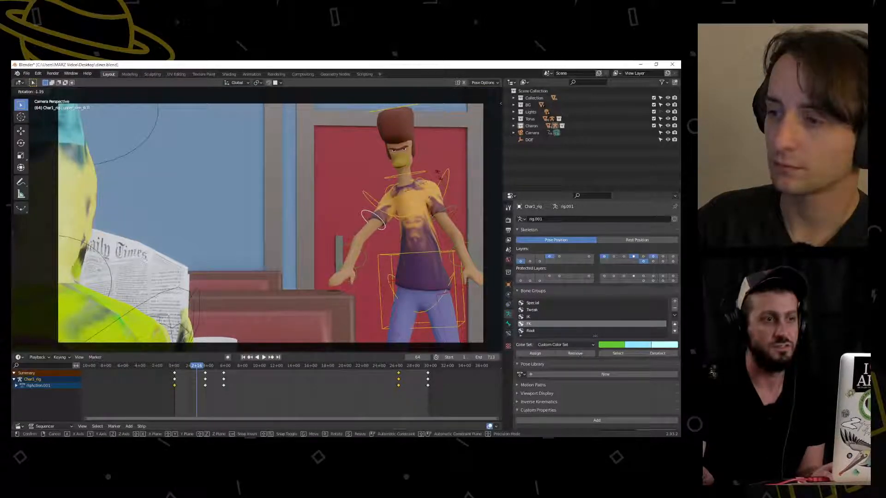
{"action": "left_click", "coordinate": [422, 203]}
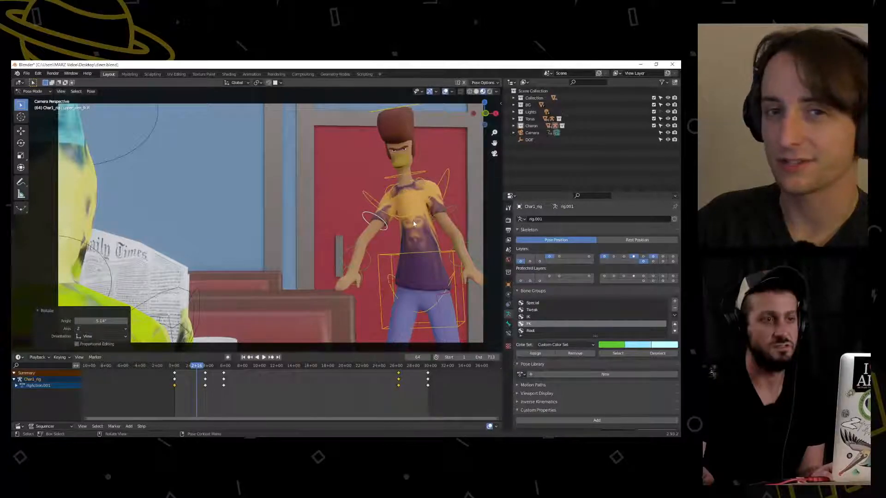
Lean the character's chest toward the booth and move the torso control slightly down toward the booth
{"action": "left_click", "coordinate": [413, 220]}
{"action": "key", "text": "r"}
{"action": "left_click", "coordinate": [439, 167]}
{"action": "left_click", "coordinate": [402, 252]}
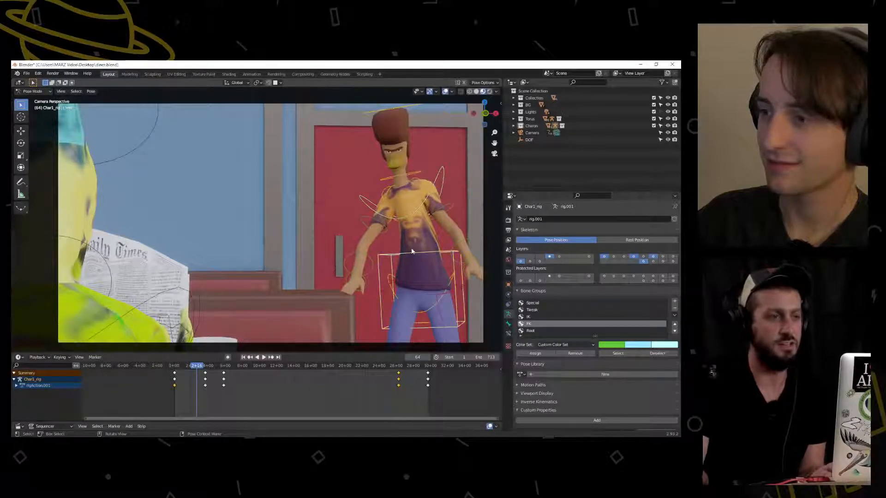
{"action": "key", "text": "g"}
{"action": "left_click", "coordinate": [358, 244]}
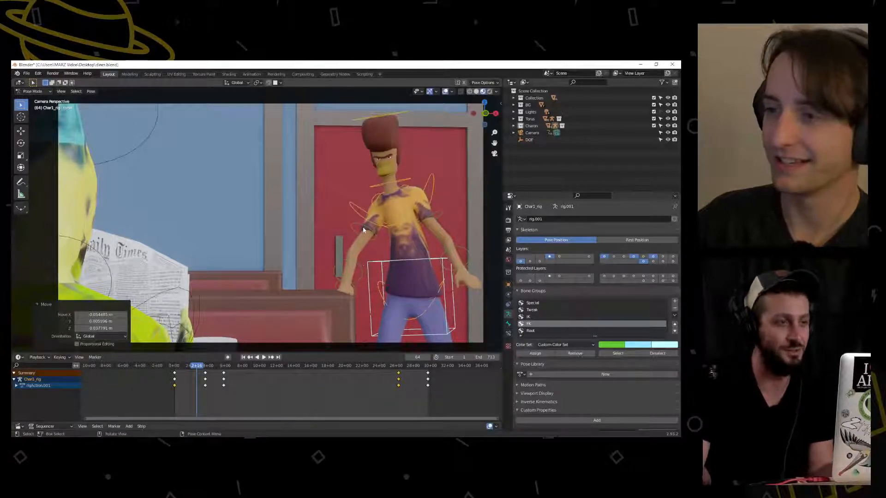
Swing the upper arm about 11° so the hand reaches out over the booth's backrest
{"action": "left_click", "coordinate": [362, 225]}
{"action": "key", "text": "g"}
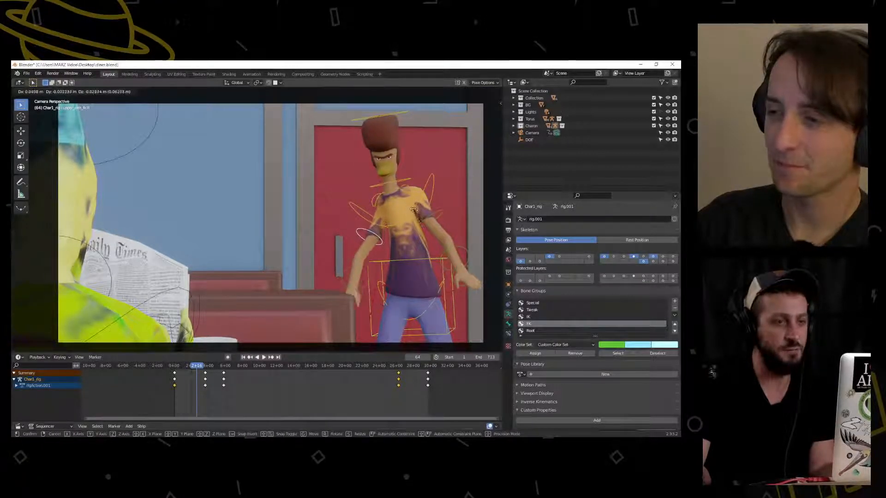
{"action": "key", "text": "r"}
{"action": "left_click", "coordinate": [315, 271]}
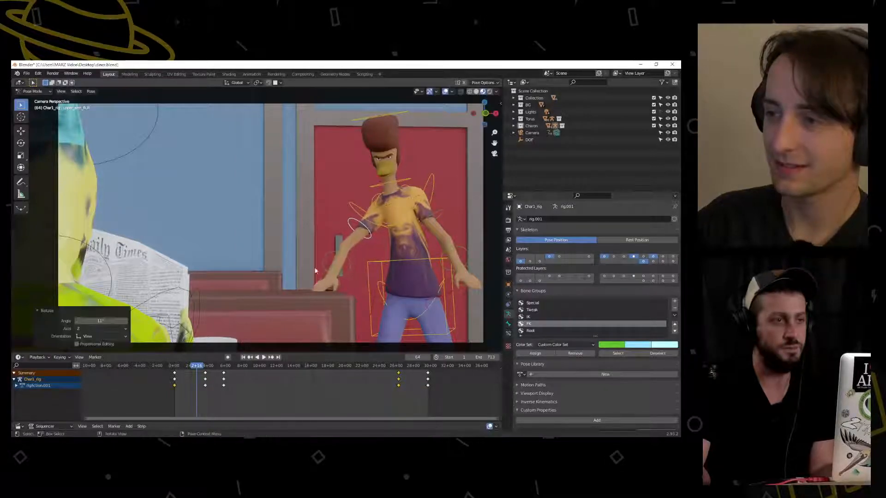
Free-rotate the standing character's booth-side hand so it tilts over the top of the backrest
{"action": "left_click", "coordinate": [325, 272]}
{"action": "key", "text": "r"}
{"action": "key", "text": "r"}
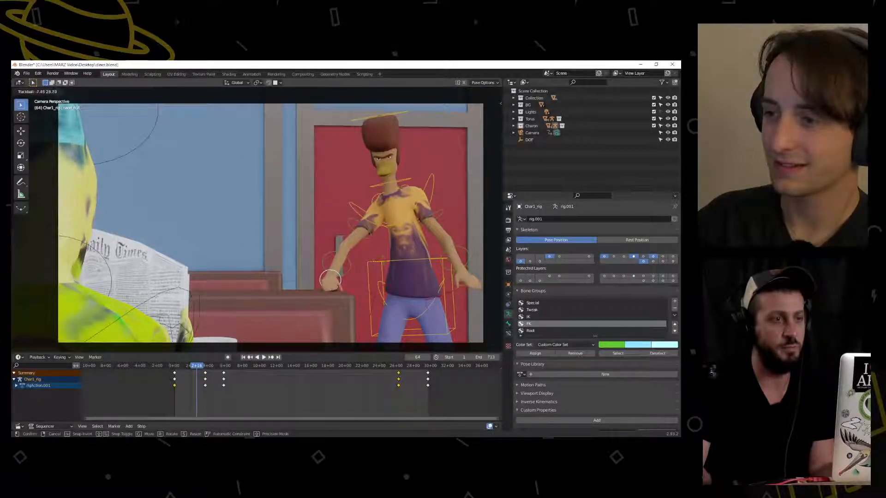
{"action": "left_click", "coordinate": [383, 264]}
Rotate the booth-side forearm about 6° and fine-tune its angle with a free rotation
{"action": "left_click", "coordinate": [349, 263]}
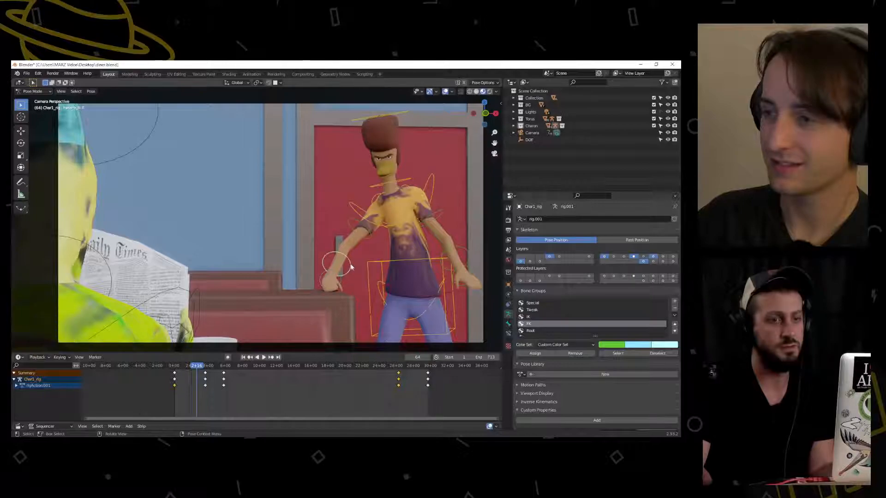
{"action": "key", "text": "r"}
{"action": "key", "text": "r"}
{"action": "key", "text": "r"}
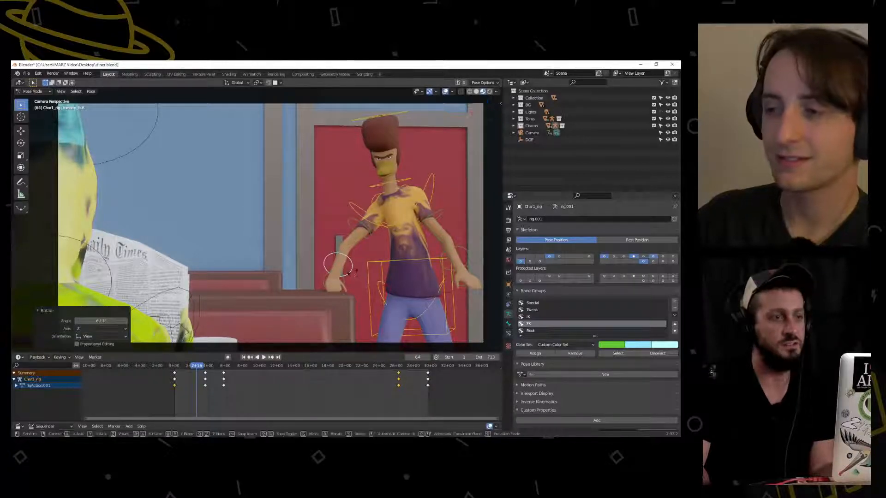
{"action": "left_click", "coordinate": [390, 261]}
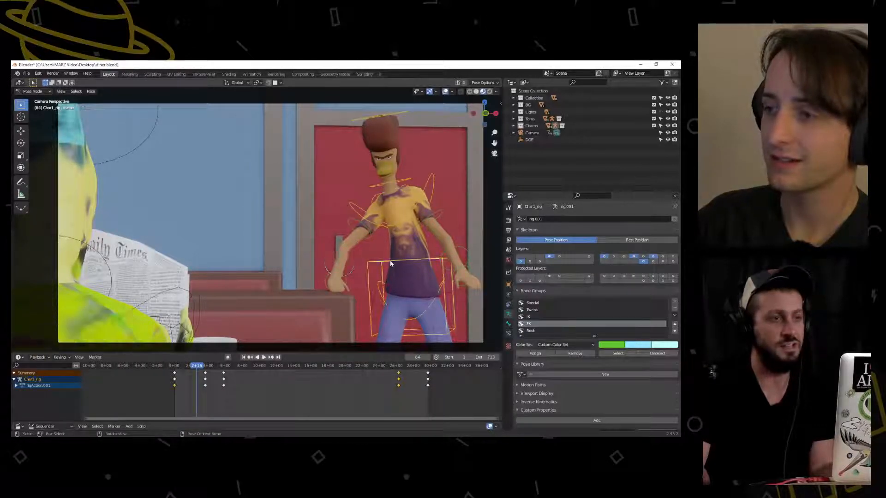
Shift the torso control about 0.02 m down and toward the booth, and free-rotate the booth-side forearm slightly to compensate
{"action": "left_click", "coordinate": [390, 259]}
{"action": "key", "text": "g"}
{"action": "left_click", "coordinate": [378, 259]}
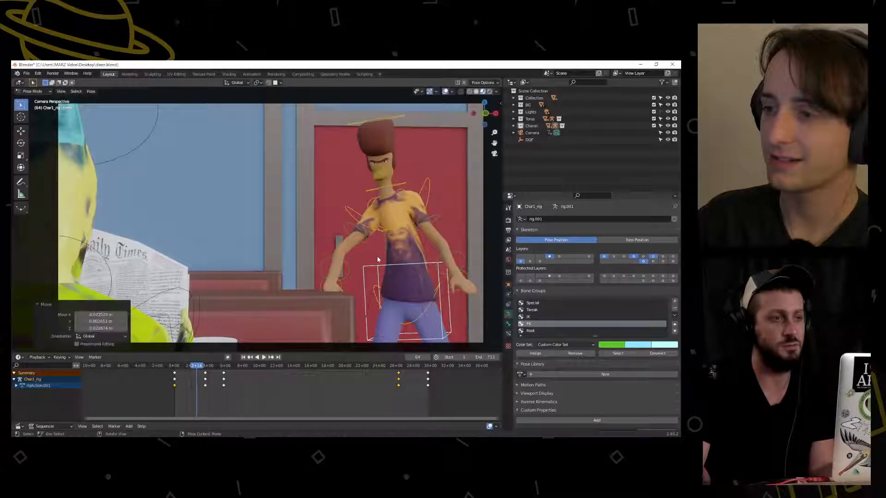
{"action": "left_click", "coordinate": [339, 263]}
{"action": "key", "text": "r"}
{"action": "key", "text": "r"}
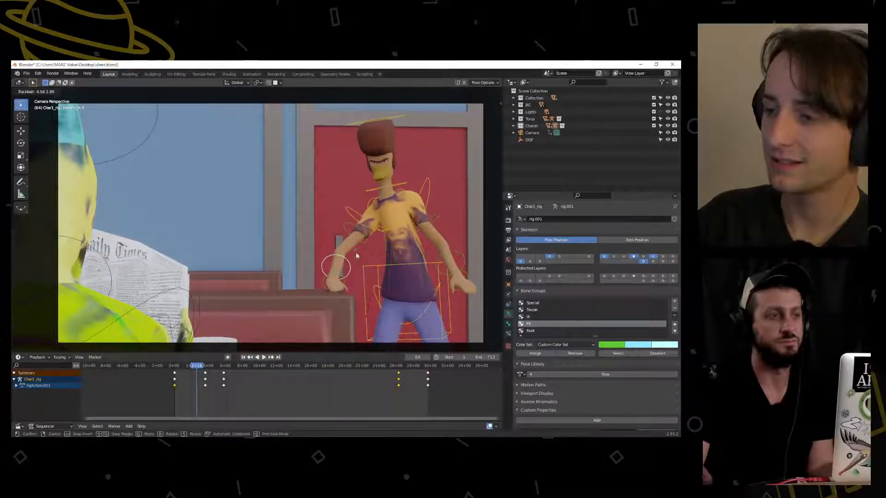
{"action": "left_click", "coordinate": [356, 254]}
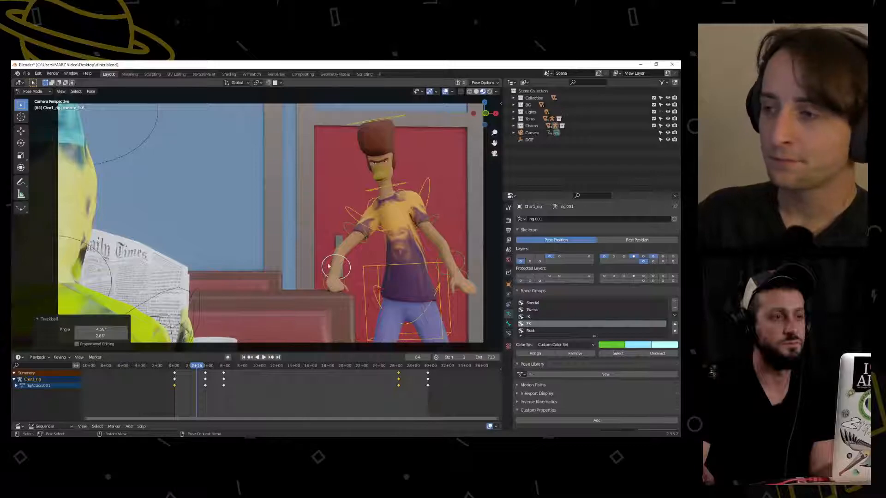
Lower the torso control a little further and free-rotate the forearm so the hand rests on the backrest
{"action": "left_click", "coordinate": [367, 263]}
{"action": "key", "text": "g"}
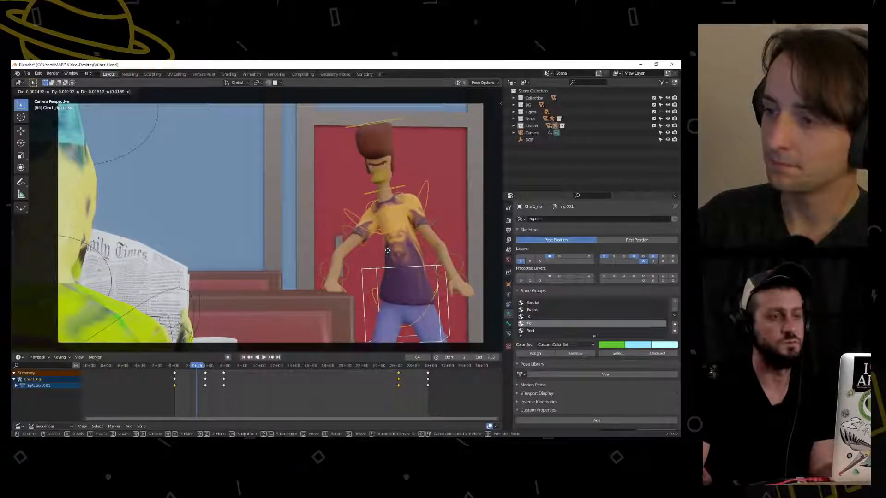
{"action": "left_click", "coordinate": [335, 264]}
{"action": "left_click", "coordinate": [342, 260]}
{"action": "key", "text": "r"}
{"action": "key", "text": "r"}
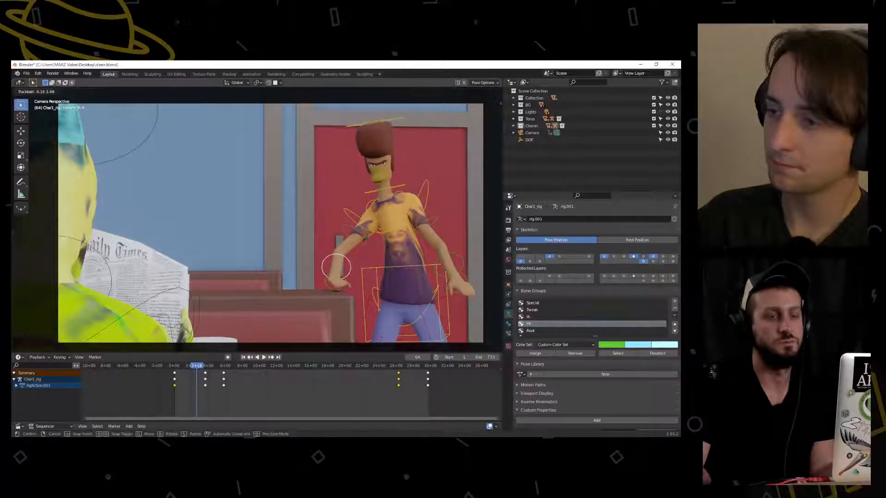
{"action": "left_click", "coordinate": [369, 236]}
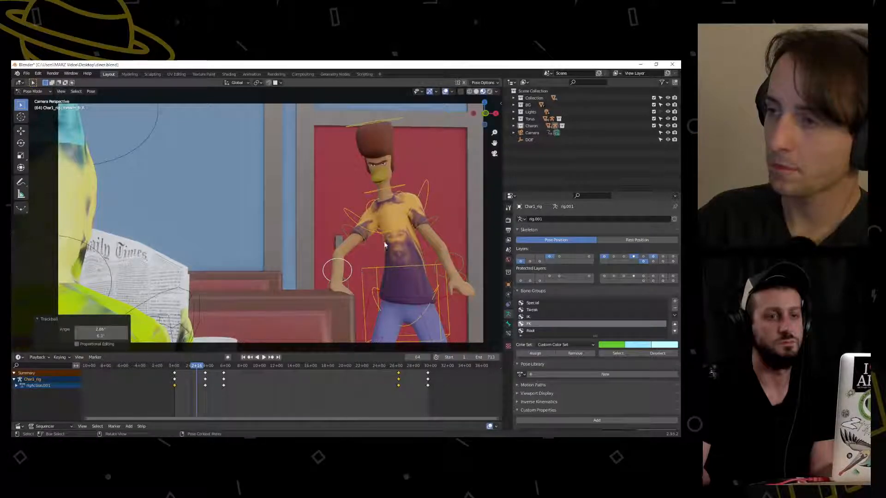
Move the torso control about 0.05 m toward the booth and rotate the booth-side upper arm to bring the hand back onto the backrest
{"action": "left_click", "coordinate": [449, 256]}
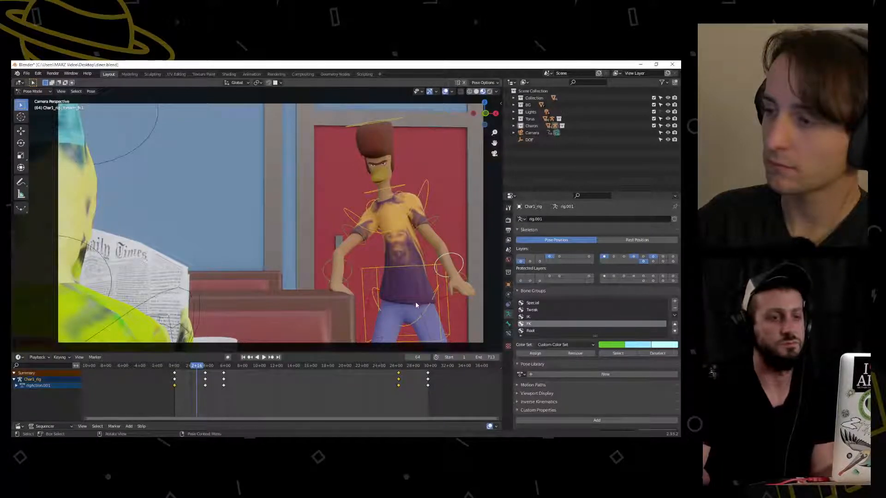
{"action": "key", "text": "r"}
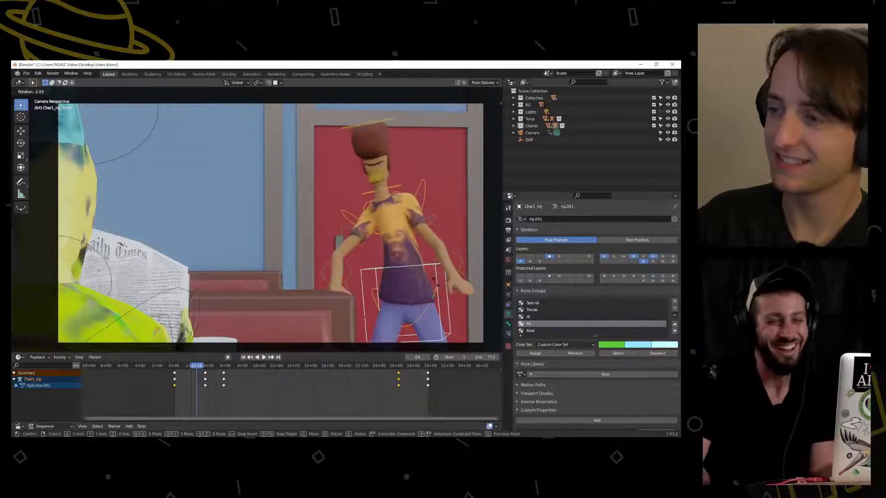
{"action": "right_click", "coordinate": [439, 291]}
{"action": "key", "text": "g"}
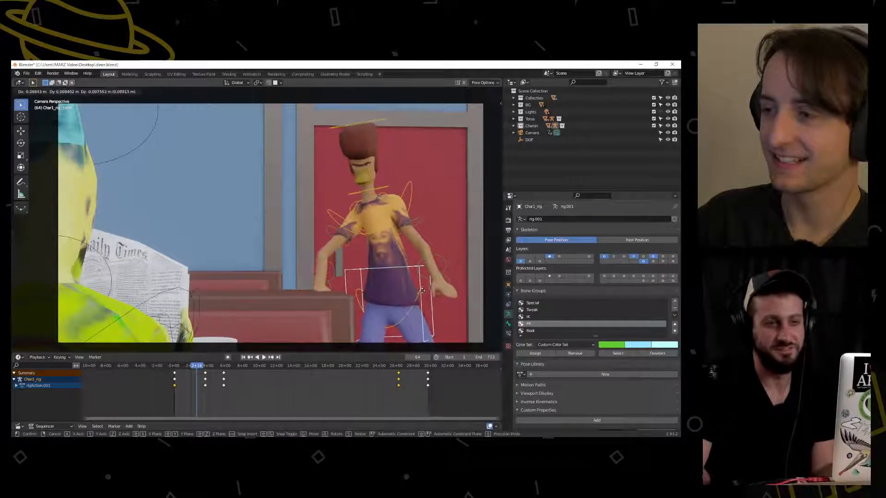
{"action": "left_click", "coordinate": [427, 294]}
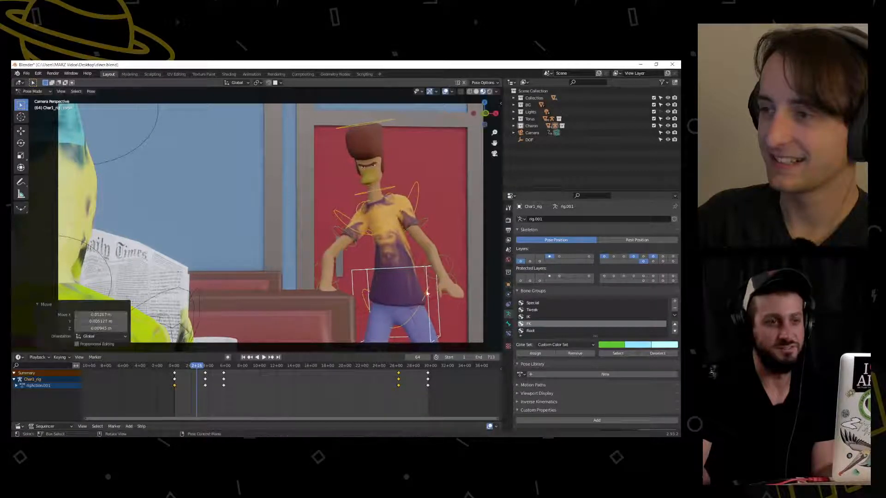
{"action": "left_click", "coordinate": [348, 233]}
{"action": "key", "text": "r"}
{"action": "key", "text": "r"}
{"action": "left_click", "coordinate": [434, 222]}
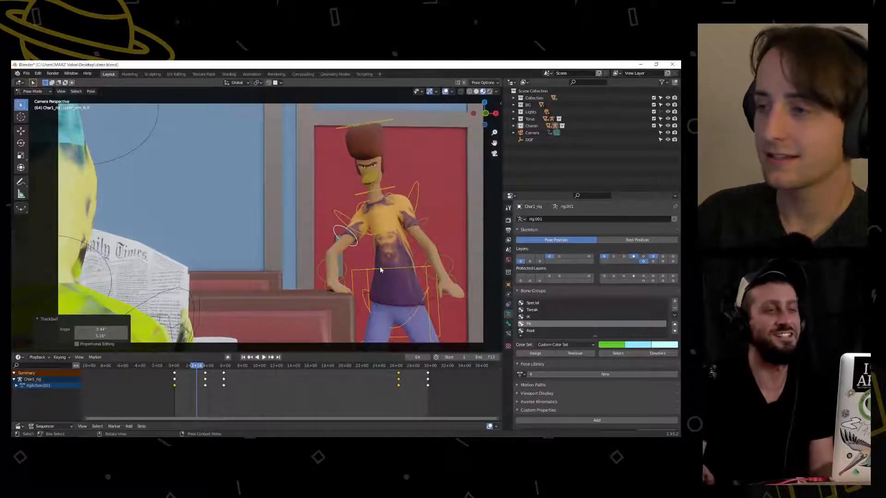
Reposition the character's feet beside the booth, bringing the outer foot about 0.27 m closer to the other one
{"action": "middle_click_drag", "start_coordinate": [380, 267], "coordinate": [303, 284]}
{"action": "scroll", "coordinate": [401, 285], "scroll_direction": "down", "scroll_amount": 1}
{"action": "scroll", "coordinate": [317, 285], "scroll_direction": "up", "scroll_amount": 2}
{"action": "left_click", "coordinate": [310, 298]}
{"action": "key", "text": "g"}
{"action": "left_click", "coordinate": [322, 320]}
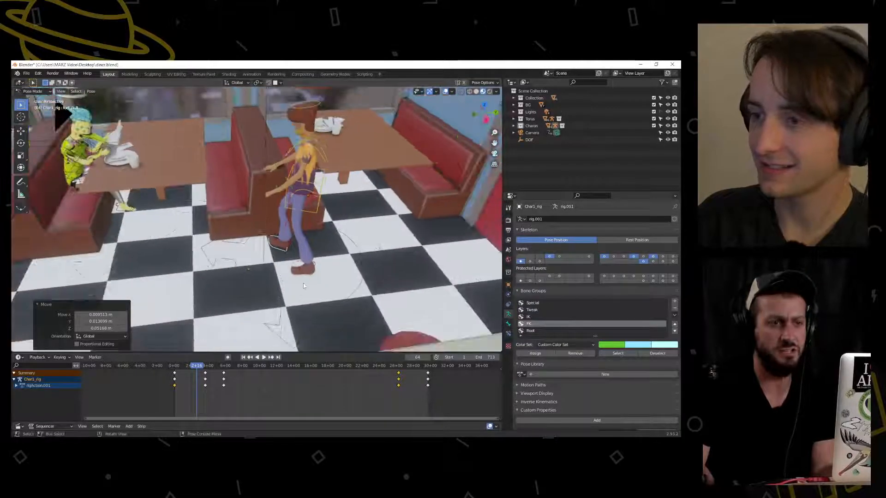
{"action": "key", "text": "g"}
{"action": "left_click", "coordinate": [273, 275]}
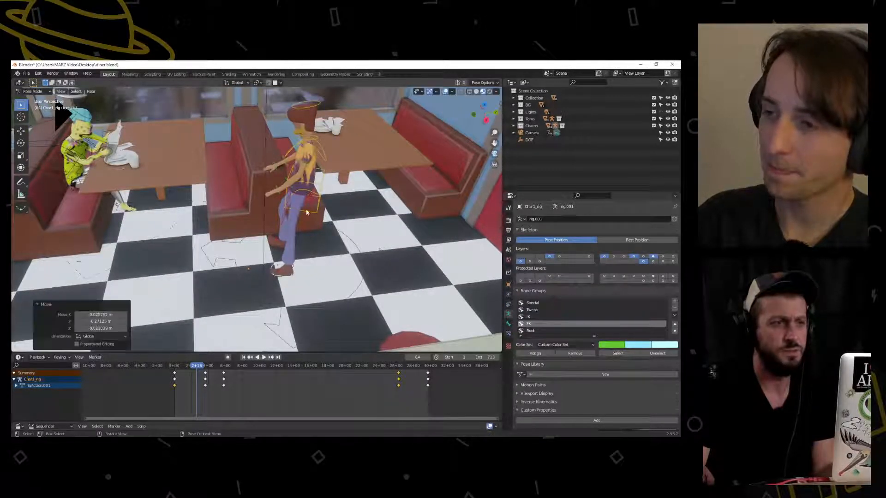
Move the torso control over the repositioned feet, adjusting it from the side and from the front
{"action": "left_click", "coordinate": [322, 191]}
{"action": "key", "text": "g"}
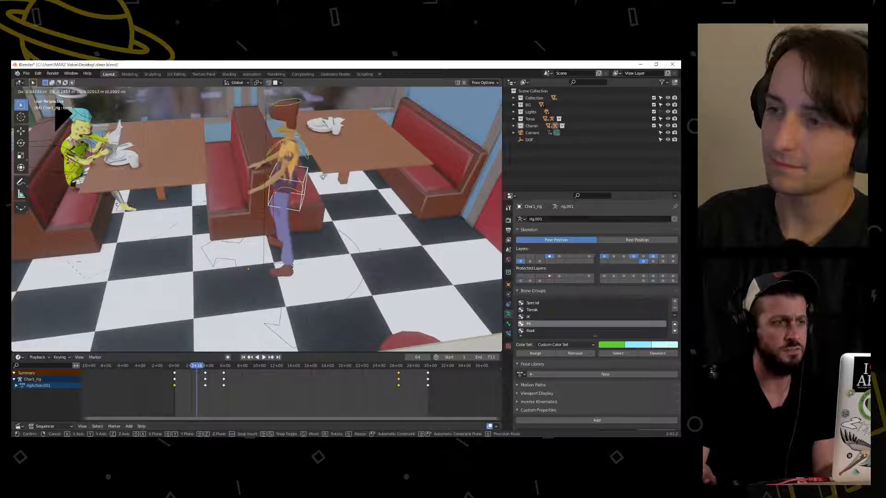
{"action": "left_click", "coordinate": [192, 219]}
{"action": "middle_click_drag", "start_coordinate": [191, 218], "coordinate": [314, 196]}
{"action": "key", "text": "g"}
{"action": "left_click", "coordinate": [278, 252]}
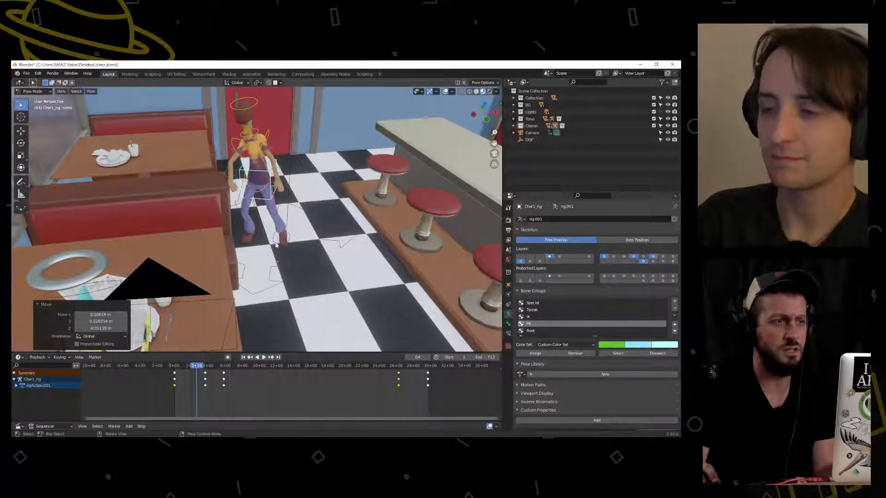
Bring the aisle-side foot closer to the booth and shift the torso control slightly in the same direction
{"action": "left_click", "coordinate": [277, 243]}
{"action": "key", "text": "g"}
{"action": "left_click", "coordinate": [279, 233]}
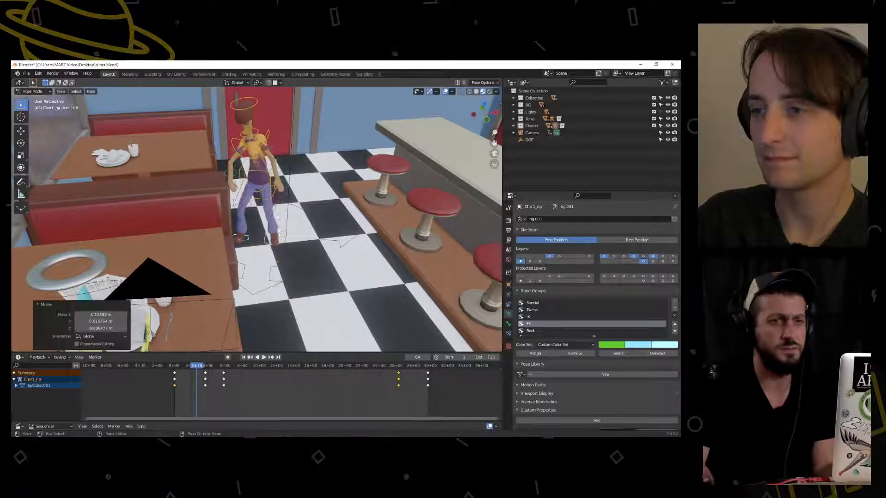
{"action": "left_click", "coordinate": [266, 171]}
{"action": "key", "text": "g"}
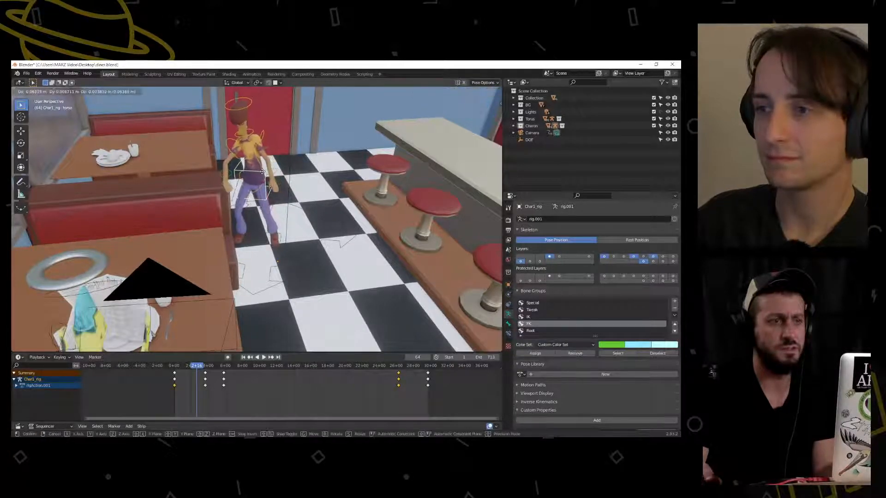
{"action": "left_click", "coordinate": [260, 173]}
Turn on auto keying and try rotating the booth-side forearm
{"action": "scroll", "coordinate": [256, 220], "scroll_direction": "up", "scroll_amount": 1}
{"action": "scroll", "coordinate": [251, 290], "scroll_direction": "up", "scroll_amount": 2}
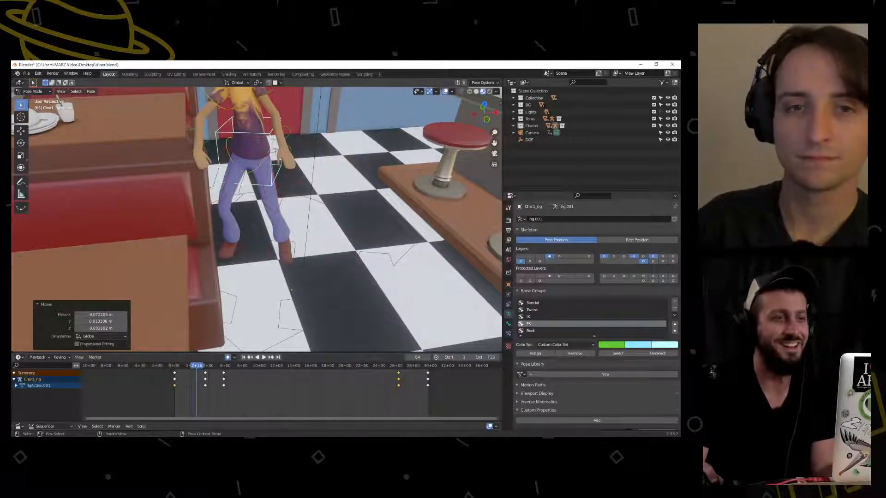
{"action": "middle_click_drag", "start_coordinate": [297, 199], "coordinate": [297, 234], "text": "shift"}
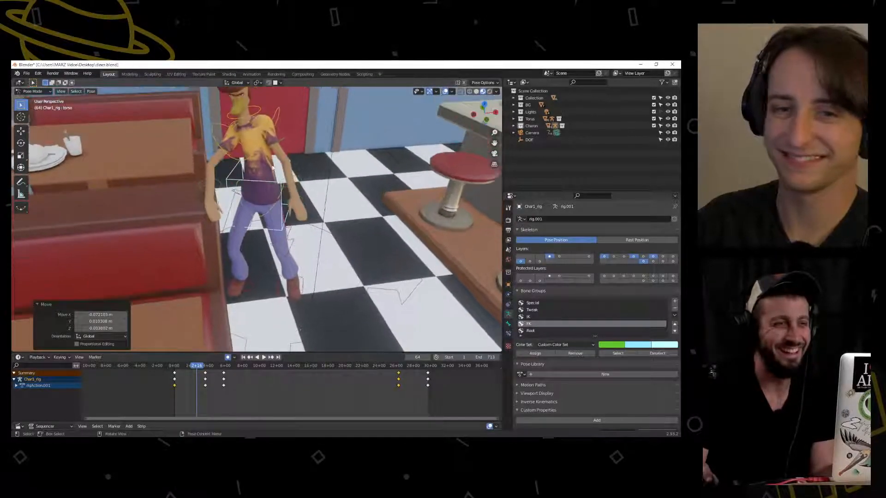
{"action": "scroll", "coordinate": [195, 194], "scroll_direction": "up", "scroll_amount": 1}
{"action": "left_click", "coordinate": [197, 178]}
{"action": "key", "text": "r"}
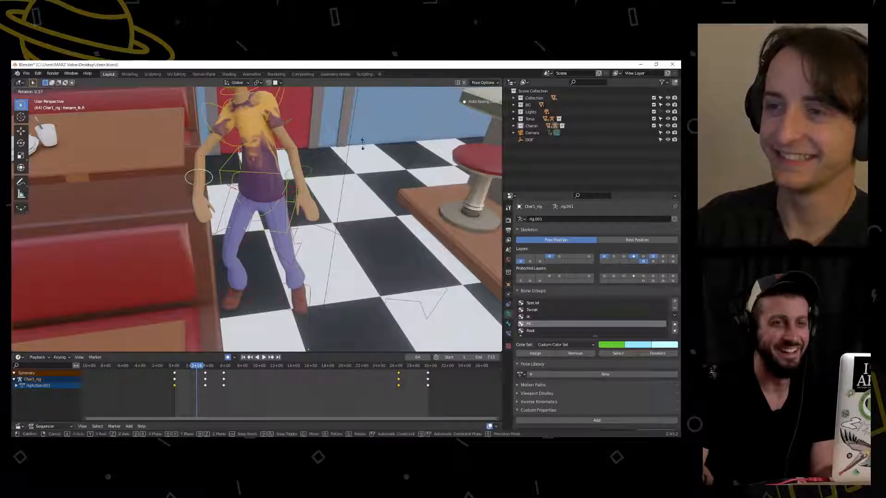
{"action": "key", "text": "Escape"}
{"action": "middle_click_drag", "start_coordinate": [356, 157], "coordinate": [280, 172]}
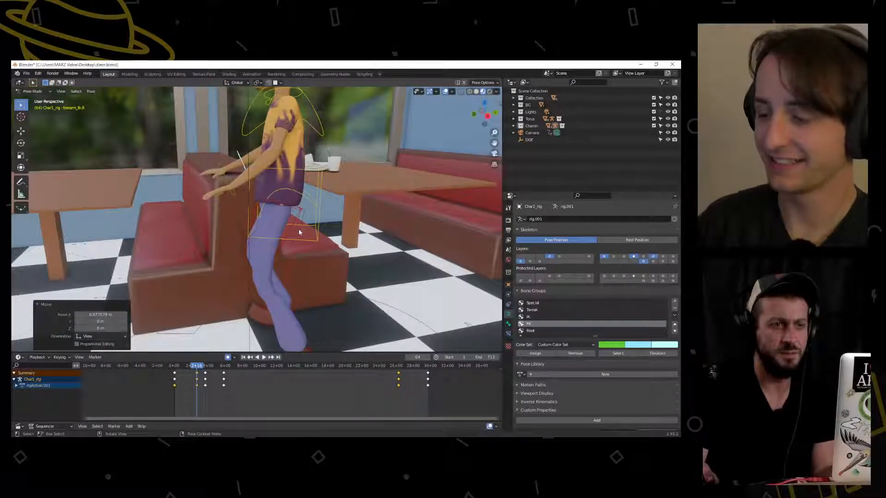
Return to the camera view and play and scrub the shot around frame 64 to check the pose
{"action": "key", "text": "KP_0"}
{"action": "left_click", "coordinate": [183, 372]}
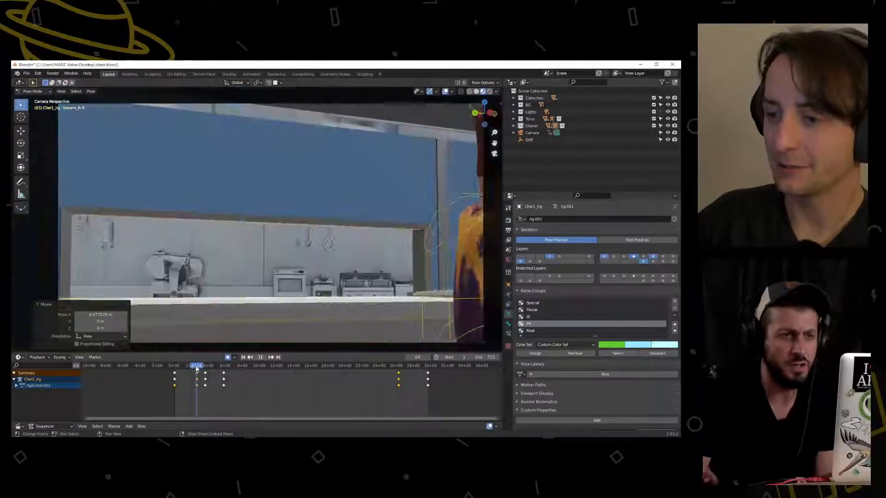
{"action": "key", "text": "space"}
{"action": "left_click_drag", "start_coordinate": [183, 371], "coordinate": [205, 369]}
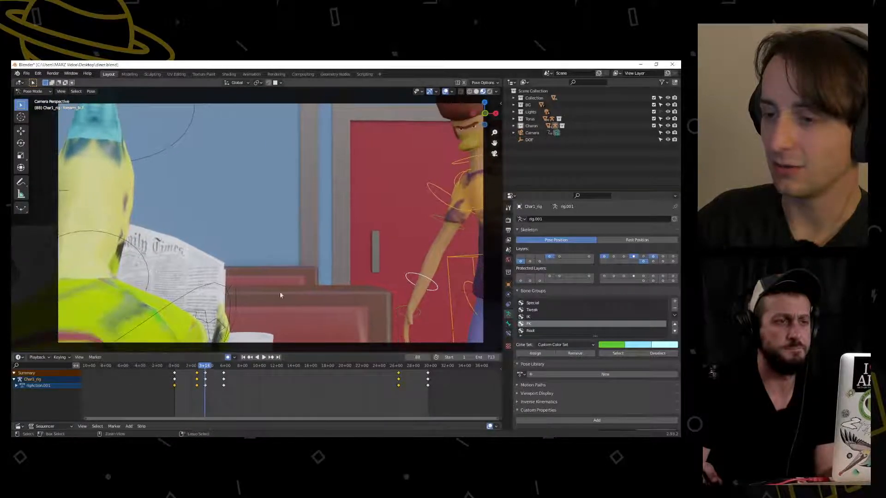
Undo back to the leaning pose at frame 64, select all the character's bones and keyframe them there
{"action": "key", "text": "ctrl+z"}
{"action": "key", "text": "ctrl+z"}
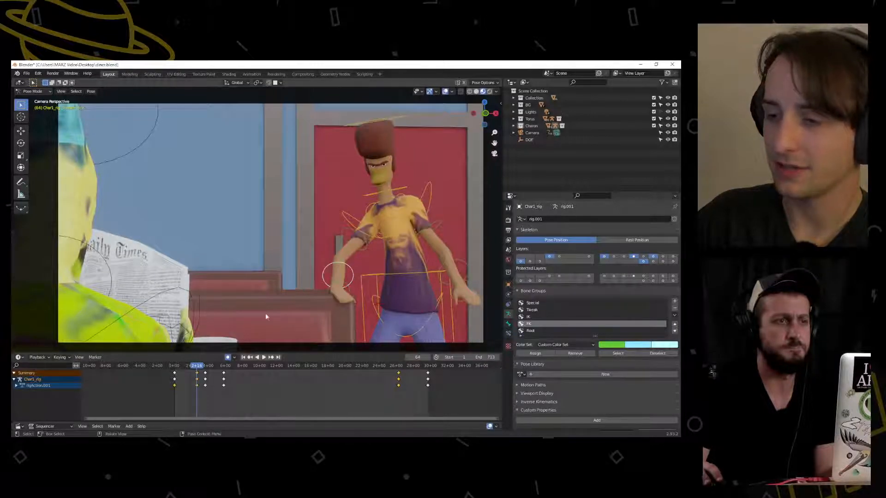
{"action": "left_click", "coordinate": [385, 263]}
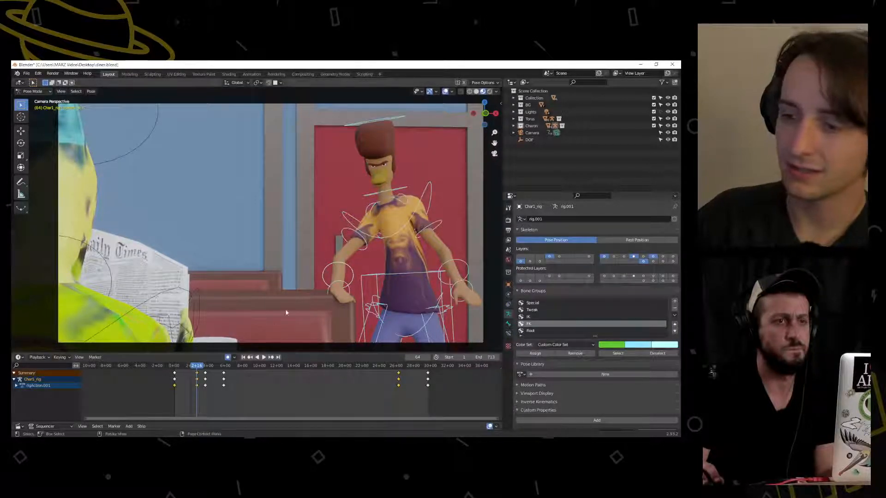
{"action": "key", "text": "i"}
{"action": "left_click", "coordinate": [270, 302]}
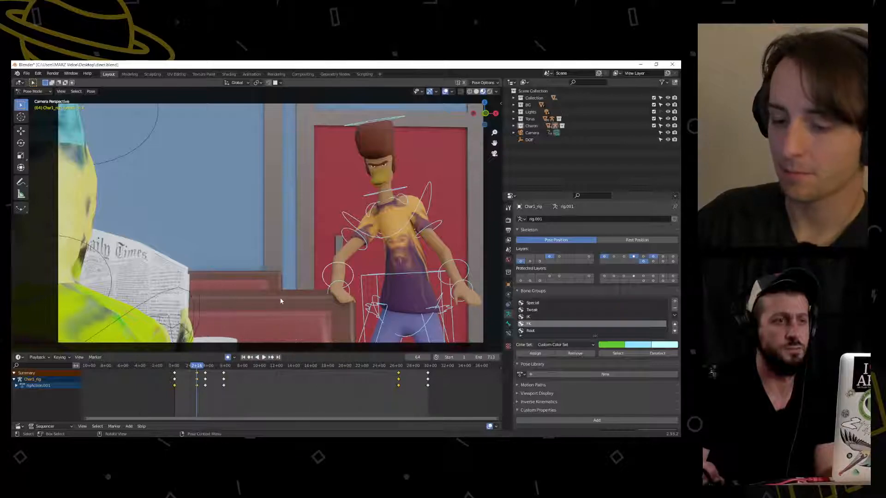
{"action": "key", "text": "i"}
{"action": "left_click", "coordinate": [251, 329]}
Play and scrub the camera shot after frame 64 to review the character's movement, stopping at frame 67
{"action": "key", "text": "space"}
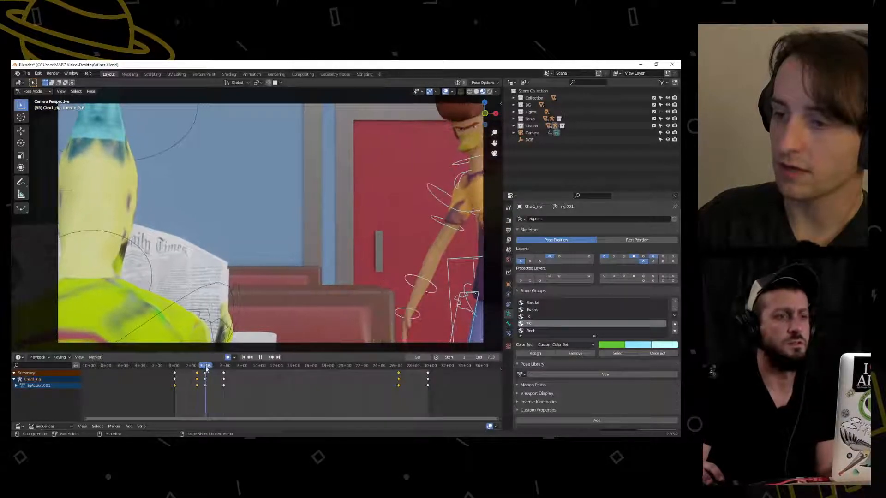
{"action": "left_click_drag", "start_coordinate": [203, 366], "coordinate": [198, 368]}
{"action": "key", "text": "space"}
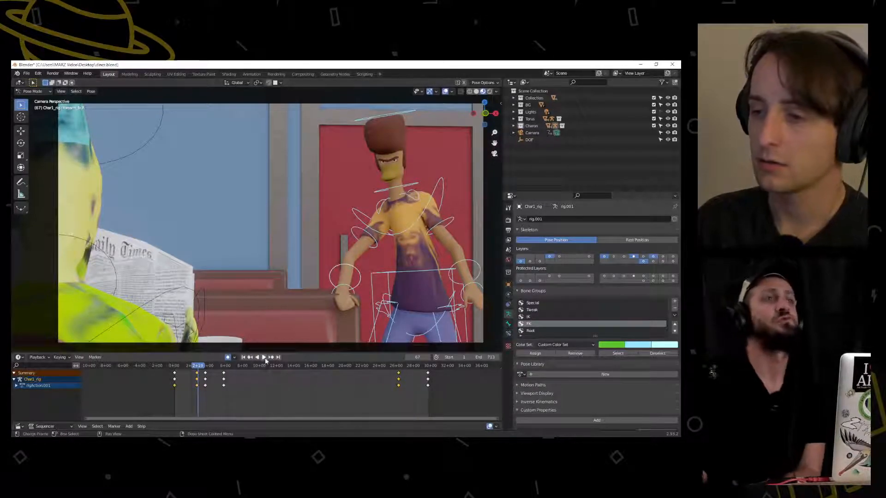
At the frame 87 keyframe, move the torso control toward the booth and rotate it around Z to face the camera
{"action": "key", "text": "Up"}
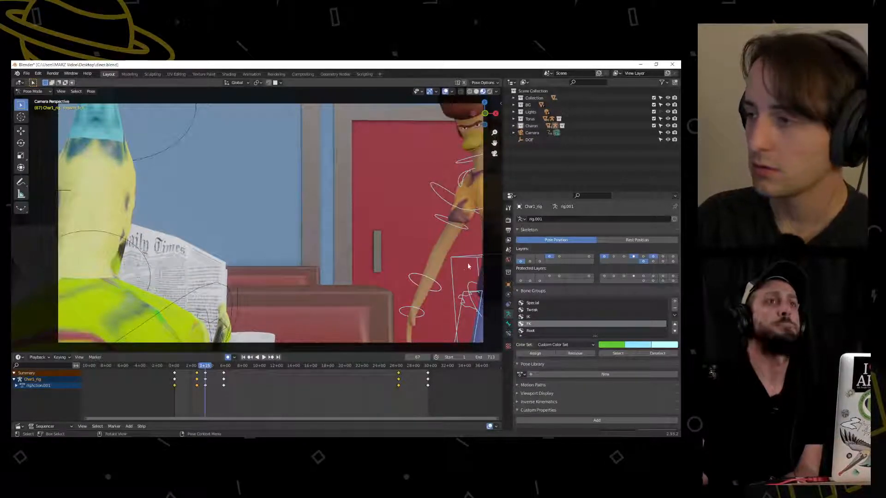
{"action": "left_click_drag", "start_coordinate": [473, 254], "coordinate": [404, 276]}
{"action": "key", "text": "g"}
{"action": "left_click", "coordinate": [419, 277]}
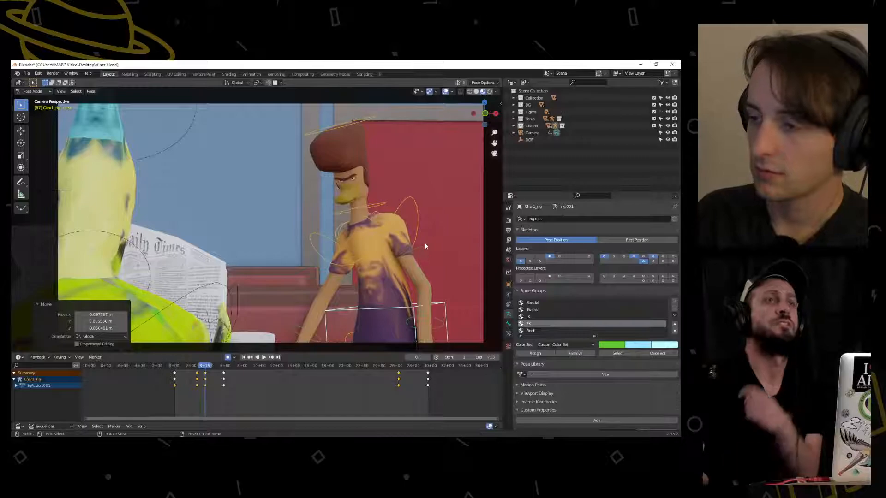
{"action": "key", "text": "r"}
{"action": "key", "text": "z"}
{"action": "left_click", "coordinate": [391, 209]}
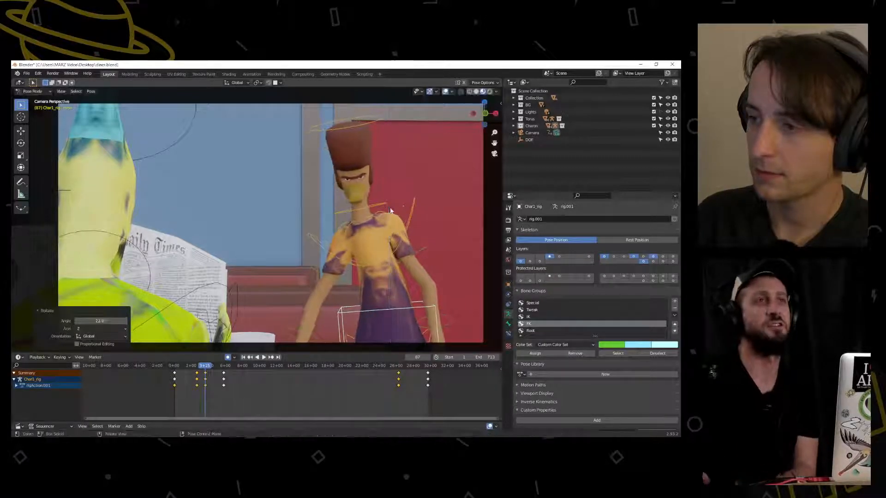
At frame 87, rotate the torso control about 6° in the camera view and adjust the head with a trackball rotation
{"action": "key", "text": "r"}
{"action": "left_click", "coordinate": [465, 203]}
{"action": "middle_click_drag", "start_coordinate": [426, 286], "coordinate": [397, 262], "text": "shift"}
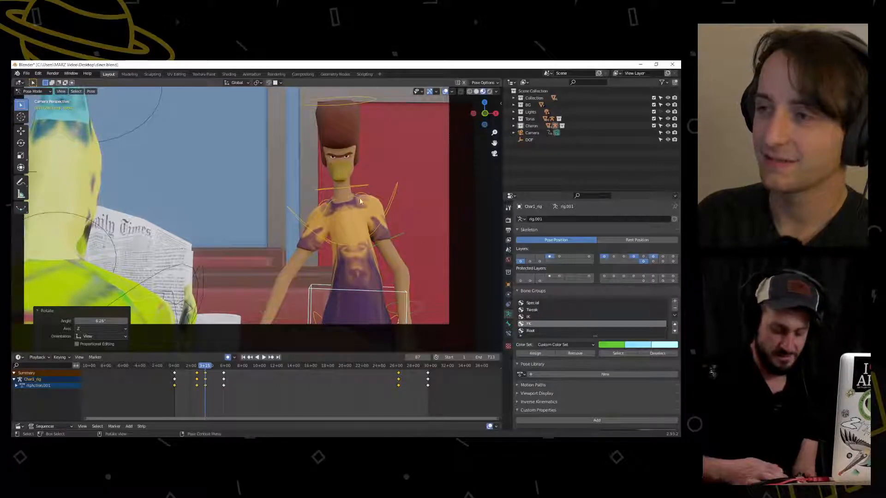
{"action": "key", "text": "r"}
{"action": "key", "text": "r"}
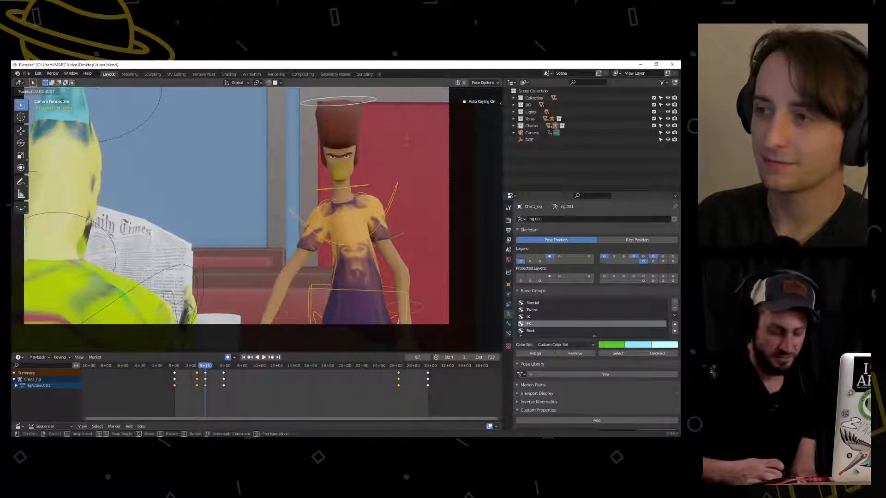
{"action": "left_click", "coordinate": [393, 144]}
Move the standing character's feet across the floor at frame 87 so both stand in front of the booth seat under the torso
{"action": "middle_click_drag", "start_coordinate": [409, 197], "coordinate": [320, 240]}
{"action": "scroll", "coordinate": [360, 208], "scroll_direction": "down", "scroll_amount": 3}
{"action": "scroll", "coordinate": [291, 249], "scroll_direction": "up", "scroll_amount": 4}
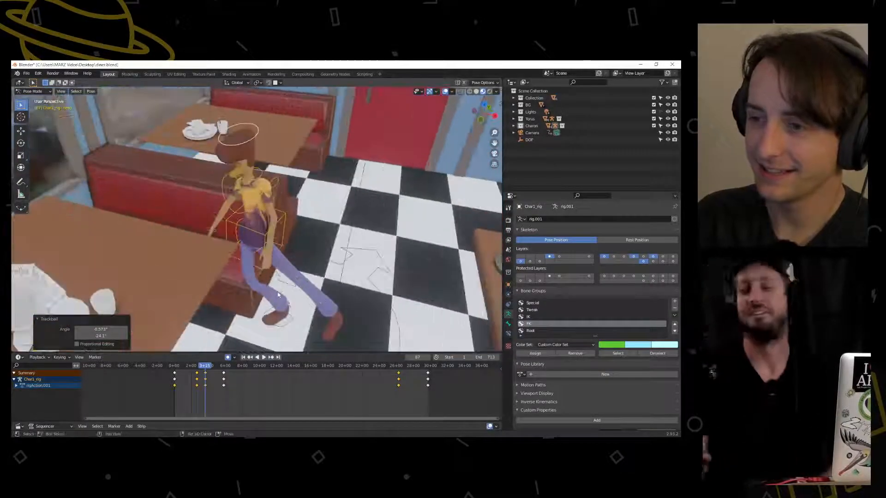
{"action": "middle_click_drag", "start_coordinate": [259, 300], "coordinate": [228, 206], "text": "shift"}
{"action": "left_click", "coordinate": [227, 207]}
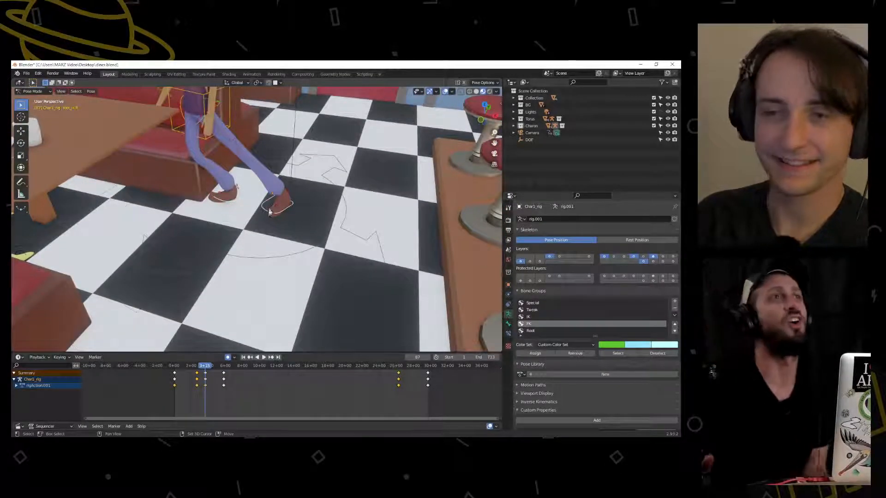
{"action": "key", "text": "g"}
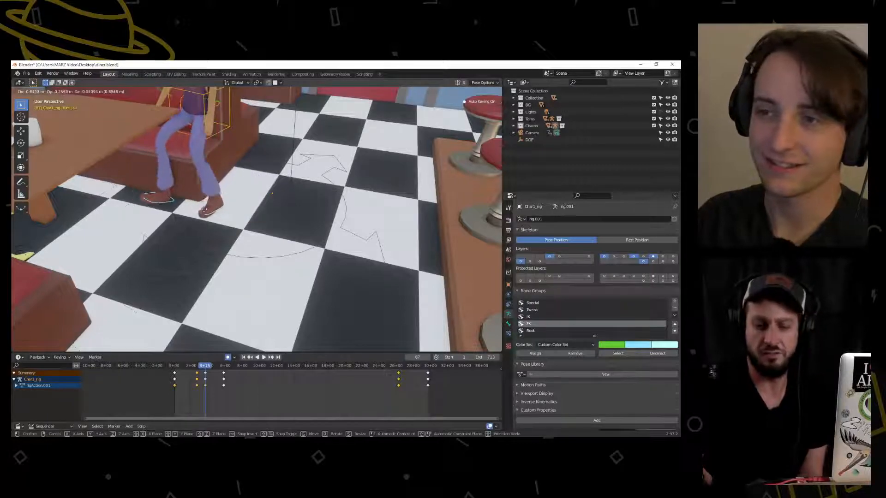
{"action": "left_click", "coordinate": [201, 210]}
{"action": "middle_click_drag", "start_coordinate": [202, 210], "coordinate": [214, 205]}
{"action": "key", "text": "g"}
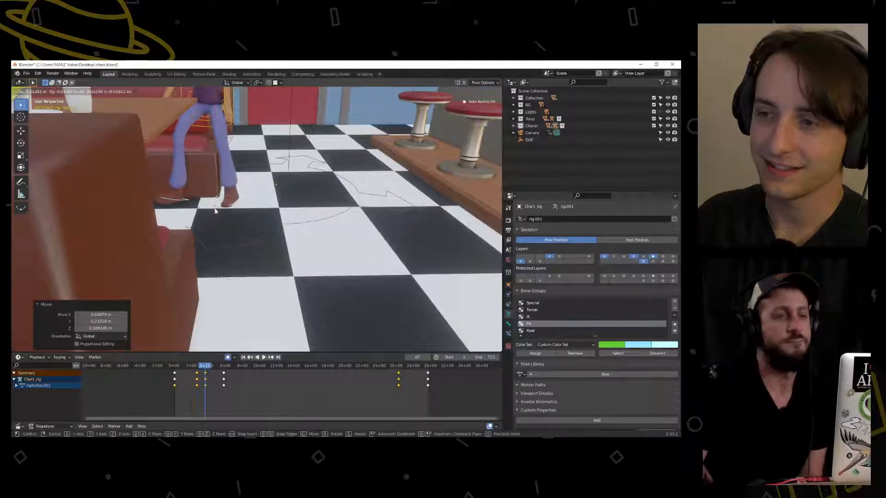
{"action": "left_click", "coordinate": [214, 209]}
Nudge the foot control into its final place on the floor beside the booth at frame 87
{"action": "scroll", "coordinate": [258, 203], "scroll_direction": "down", "scroll_amount": 2}
{"action": "middle_click_drag", "start_coordinate": [305, 196], "coordinate": [283, 190]}
{"action": "scroll", "coordinate": [272, 234], "scroll_direction": "up", "scroll_amount": 2}
{"action": "key", "text": "g"}
{"action": "left_click", "coordinate": [276, 228]}
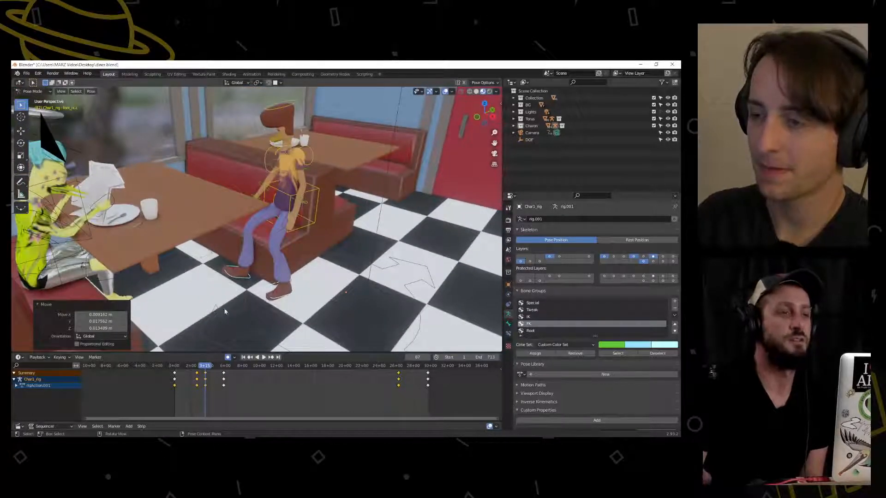
Scrub and play between about frames 65 and 87 while viewing the diner from several angles to examine the move into the booth
{"action": "left_click_drag", "start_coordinate": [206, 368], "coordinate": [197, 370]}
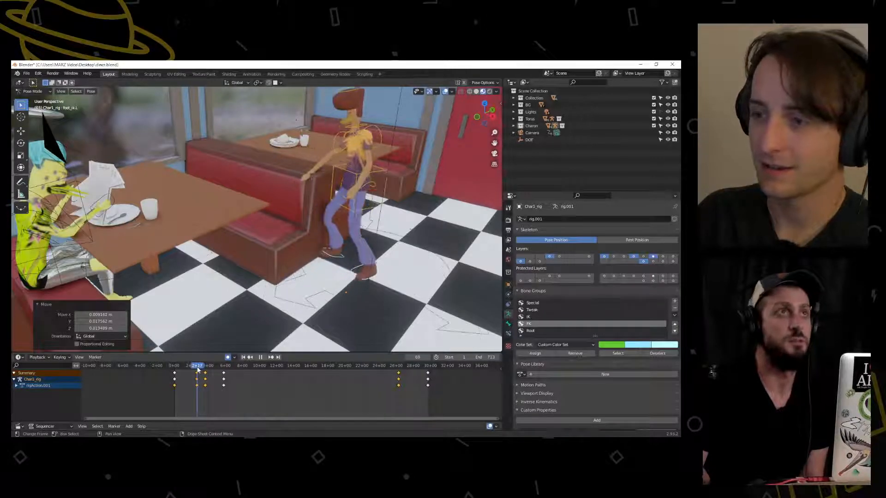
{"action": "key", "text": "space"}
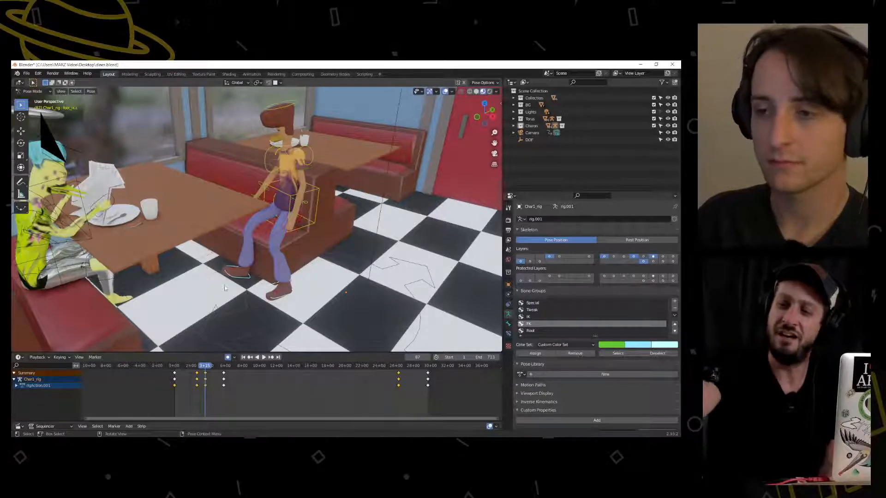
{"action": "middle_click_drag", "start_coordinate": [293, 199], "coordinate": [296, 211]}
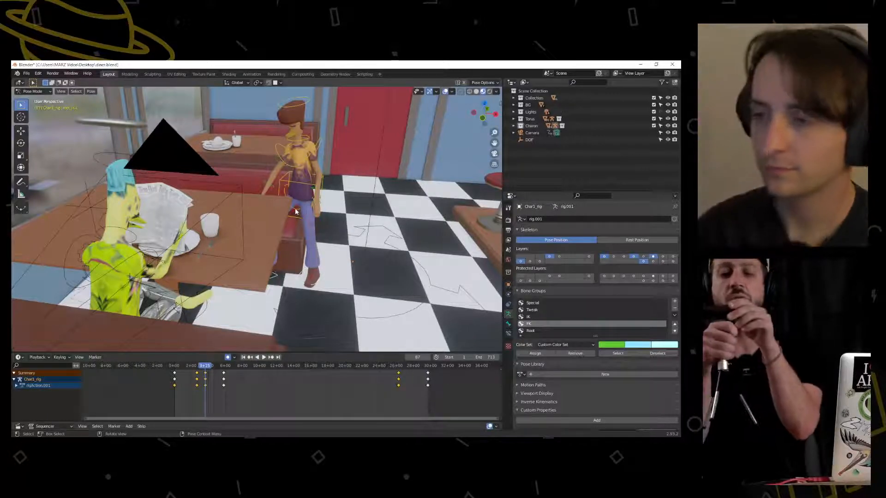
{"action": "mouse_move", "coordinate": [264, 241]}
{"action": "middle_mouse_down"}
{"action": "mouse_move", "coordinate": [283, 229]}
{"action": "mouse_move", "coordinate": [248, 240]}
{"action": "mouse_move", "coordinate": [308, 202]}
{"action": "mouse_move", "coordinate": [230, 218]}
{"action": "mouse_move", "coordinate": [259, 237]}
{"action": "middle_mouse_up"}
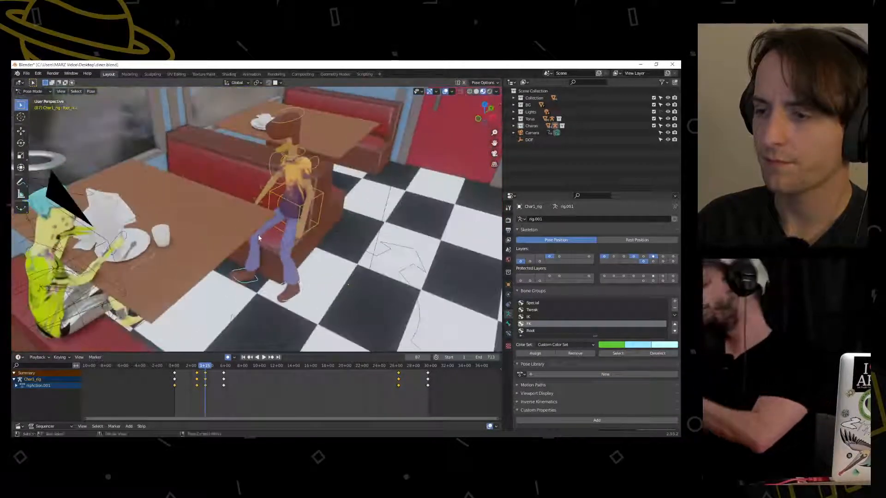
{"action": "key", "text": "space"}
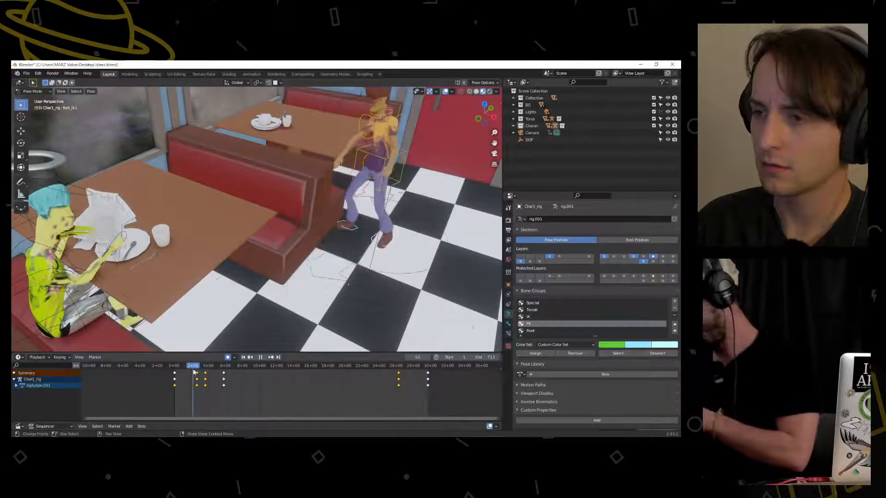
At frame 76, rotate the torso control around Z and move it in beside the end of the booth
{"action": "left_click_drag", "start_coordinate": [205, 371], "coordinate": [202, 372]}
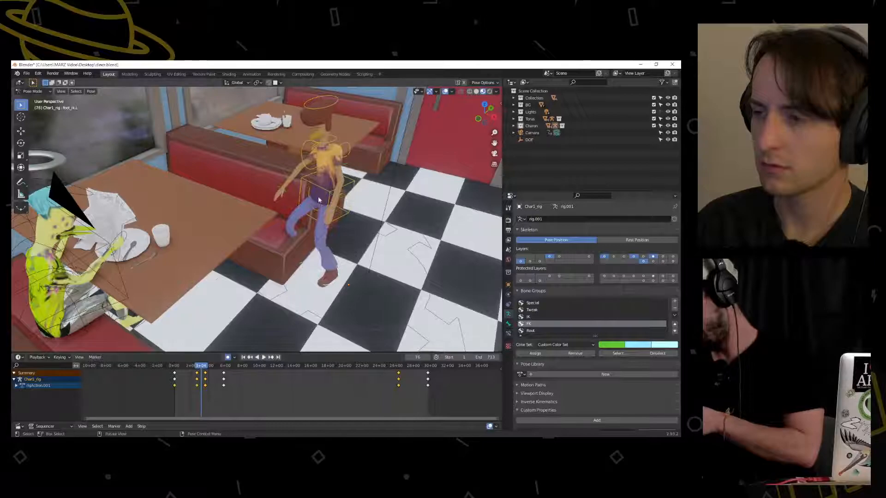
{"action": "middle_click_drag", "start_coordinate": [323, 190], "coordinate": [350, 240]}
{"action": "key", "text": "r"}
{"action": "key", "text": "z"}
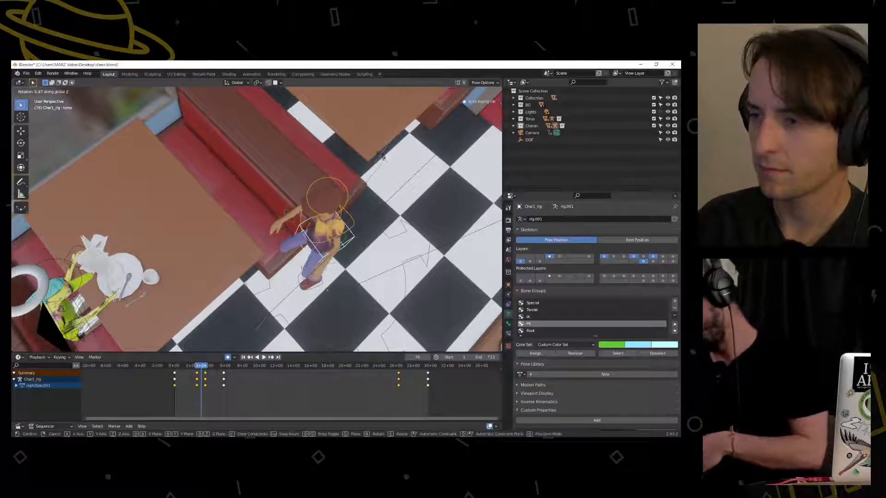
{"action": "left_click", "coordinate": [307, 171]}
{"action": "middle_click_drag", "start_coordinate": [300, 241], "coordinate": [329, 220]}
{"action": "left_click", "coordinate": [281, 199]}
{"action": "key", "text": "g"}
{"action": "left_click", "coordinate": [314, 222]}
{"action": "key", "text": "g"}
{"action": "left_click", "coordinate": [355, 181]}
Turn the torso control further around Z at frame 76 and shift it forward over the feet in front of the booth
{"action": "key", "text": "r"}
{"action": "key", "text": "z"}
{"action": "left_click", "coordinate": [308, 158]}
{"action": "middle_click_drag", "start_coordinate": [392, 216], "coordinate": [345, 198]}
{"action": "key", "text": "g"}
{"action": "left_click", "coordinate": [344, 183]}
{"action": "left_click", "coordinate": [345, 191]}
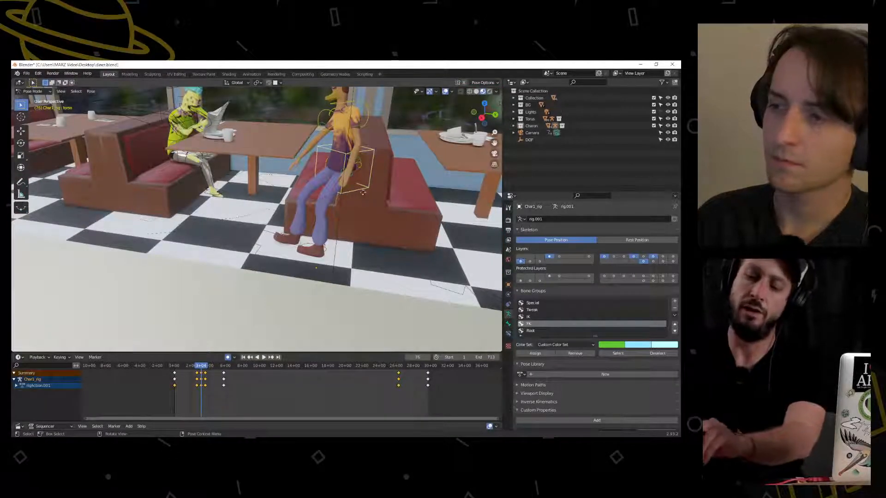
{"action": "key", "text": "g"}
{"action": "left_click", "coordinate": [284, 243]}
{"action": "left_click", "coordinate": [283, 243]}
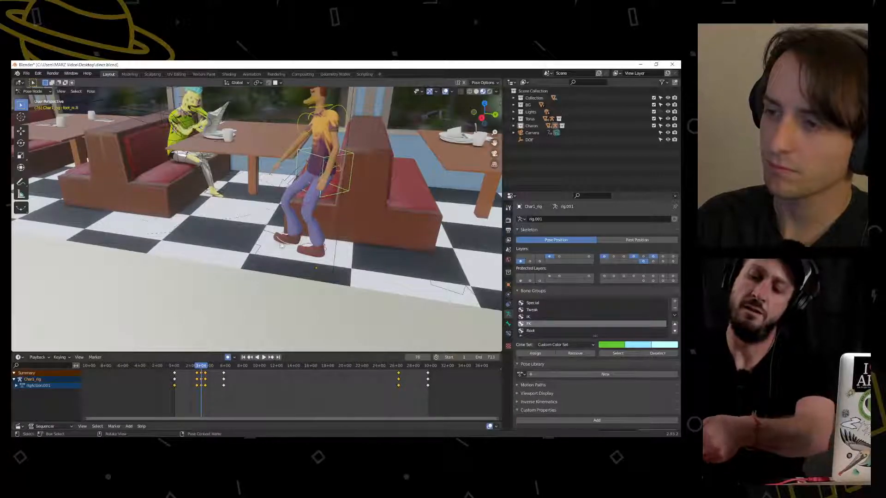
Reposition the right foot control at frame 76 and rotate the left foot control around Z
{"action": "key", "text": "g"}
{"action": "left_click", "coordinate": [306, 260]}
{"action": "left_click", "coordinate": [309, 257]}
{"action": "key", "text": "r"}
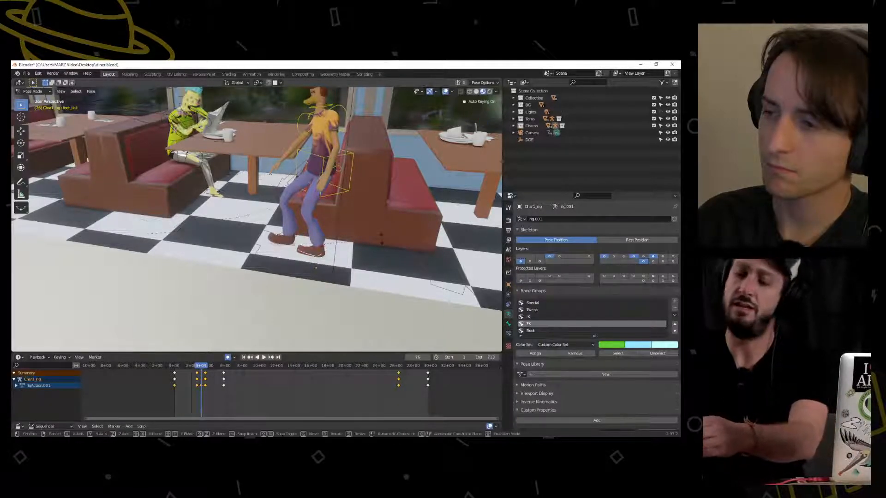
{"action": "key", "text": "z"}
{"action": "left_click", "coordinate": [325, 207]}
Play and scrub between about frames 44 and 103 to review how the character slides into the booth
{"action": "middle_click_drag", "start_coordinate": [324, 208], "coordinate": [197, 337]}
{"action": "key", "text": "space"}
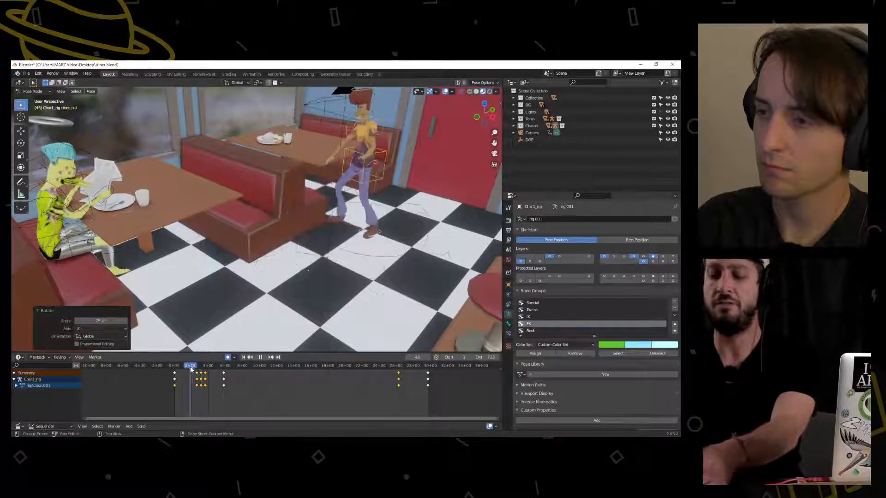
{"action": "mouse_move", "coordinate": [204, 367]}
{"action": "left_mouse_down"}
{"action": "mouse_move", "coordinate": [177, 371]}
{"action": "mouse_move", "coordinate": [211, 373]}
{"action": "left_mouse_up"}
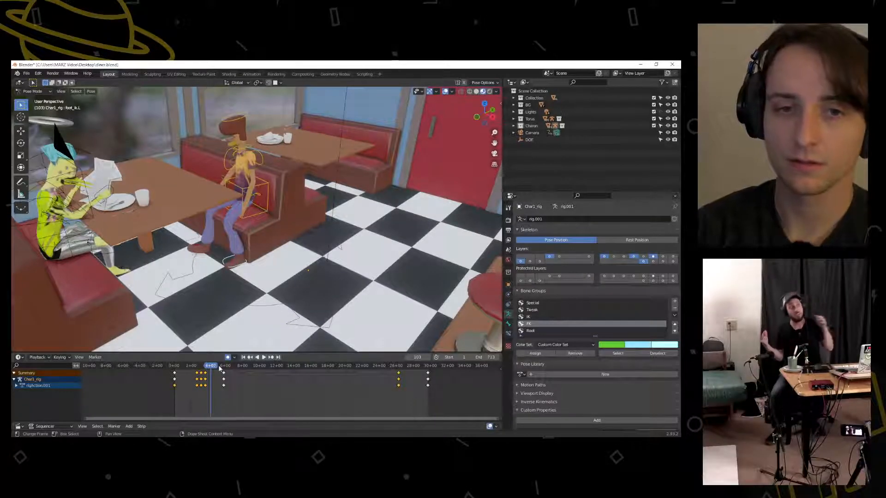
{"action": "left_click_drag", "start_coordinate": [210, 368], "coordinate": [193, 368]}
{"action": "key", "text": "Escape"}
{"action": "middle_click_drag", "start_coordinate": [225, 266], "coordinate": [286, 283]}
At frame 44, select the standing character's root control and rotate it around Z
{"action": "mouse_move", "coordinate": [189, 367]}
{"action": "left_mouse_down"}
{"action": "mouse_move", "coordinate": [176, 370]}
{"action": "mouse_move", "coordinate": [190, 371]}
{"action": "left_mouse_up"}
{"action": "middle_click_drag", "start_coordinate": [330, 294], "coordinate": [257, 237]}
{"action": "left_click", "coordinate": [282, 312]}
{"action": "middle_click_drag", "start_coordinate": [282, 312], "coordinate": [263, 256]}
{"action": "key", "text": "r"}
{"action": "key", "text": "z"}
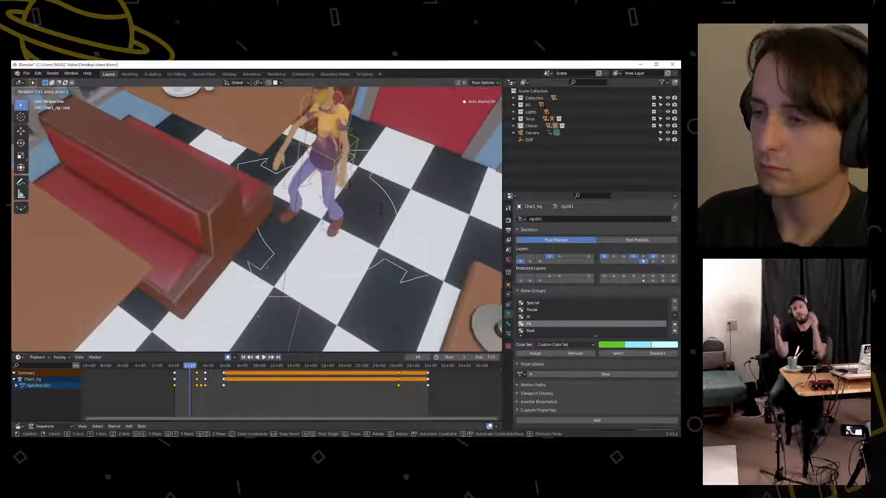
{"action": "left_click", "coordinate": [375, 221]}
Scrub to frame 52 and rotate the standing character's right forearm control
{"action": "middle_click_drag", "start_coordinate": [374, 220], "coordinate": [297, 214]}
{"action": "mouse_move", "coordinate": [183, 368]}
{"action": "left_mouse_down"}
{"action": "mouse_move", "coordinate": [175, 369]}
{"action": "mouse_move", "coordinate": [192, 367]}
{"action": "left_mouse_up"}
{"action": "middle_click_drag", "start_coordinate": [310, 234], "coordinate": [295, 248]}
{"action": "key", "text": "r"}
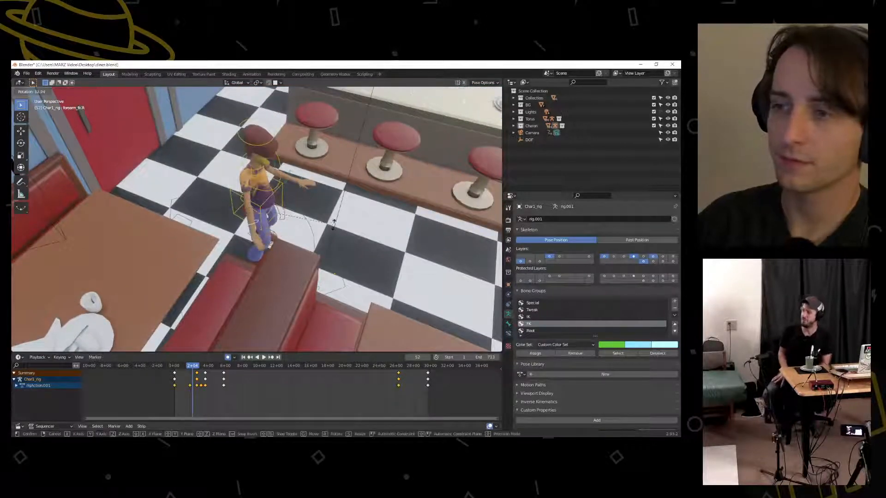
{"action": "left_click", "coordinate": [337, 218]}
Select the right upper arm control at frame 52, frame the view on it and rotate the arm from two angles
{"action": "left_click", "coordinate": [252, 194]}
{"action": "middle_click_drag", "start_coordinate": [253, 194], "coordinate": [288, 193]}
{"action": "key", "text": "r"}
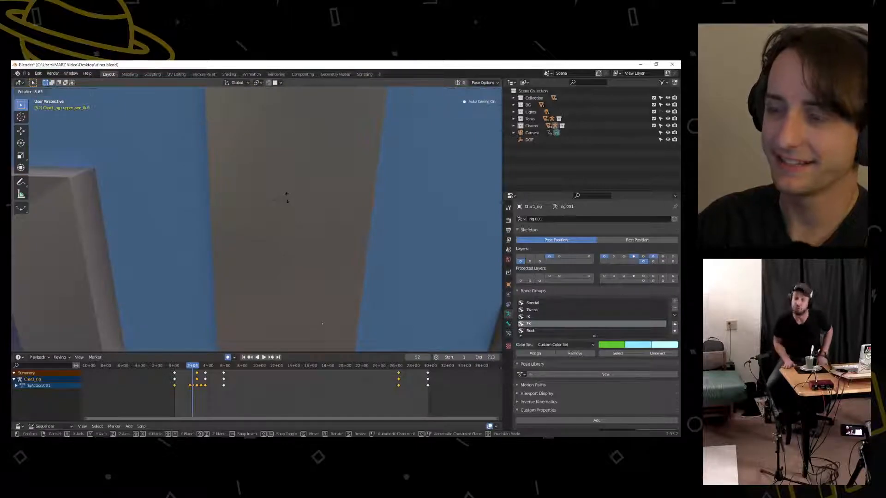
{"action": "right_click", "coordinate": [287, 198]}
{"action": "key", "text": "KP_Decimal"}
{"action": "key", "text": "r"}
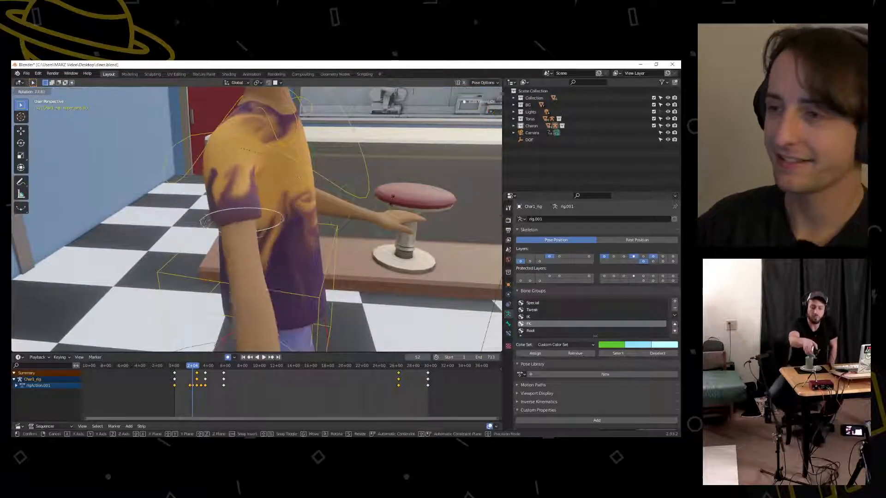
{"action": "left_click", "coordinate": [364, 221]}
{"action": "middle_click_drag", "start_coordinate": [364, 221], "coordinate": [364, 170]}
{"action": "key", "text": "r"}
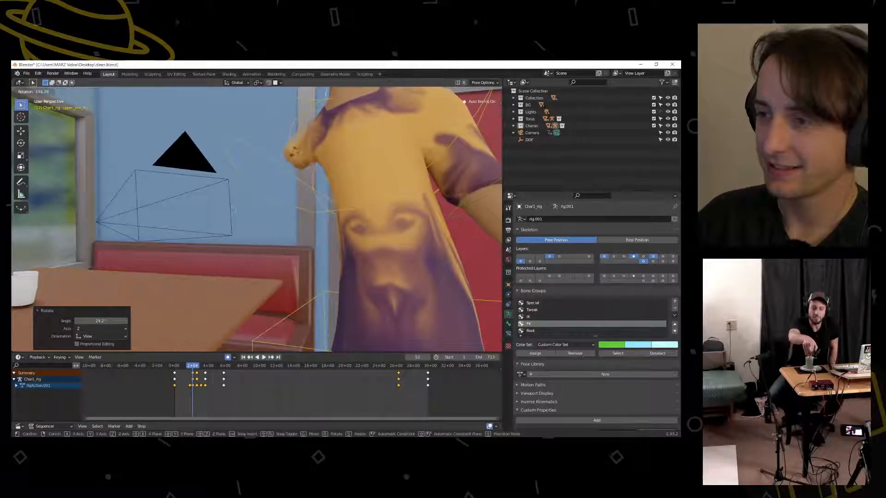
{"action": "left_click", "coordinate": [336, 152]}
Refine the right upper arm at frame 52 with a trackball rotation and a further rotation so it hangs beside the body
{"action": "scroll", "coordinate": [337, 152], "scroll_direction": "down", "scroll_amount": 7}
{"action": "key", "text": "r"}
{"action": "key", "text": "r"}
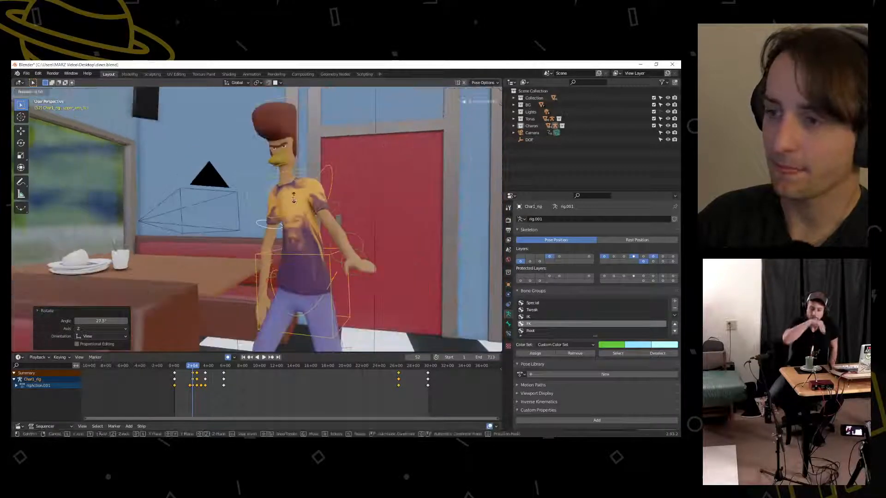
{"action": "left_click", "coordinate": [305, 188]}
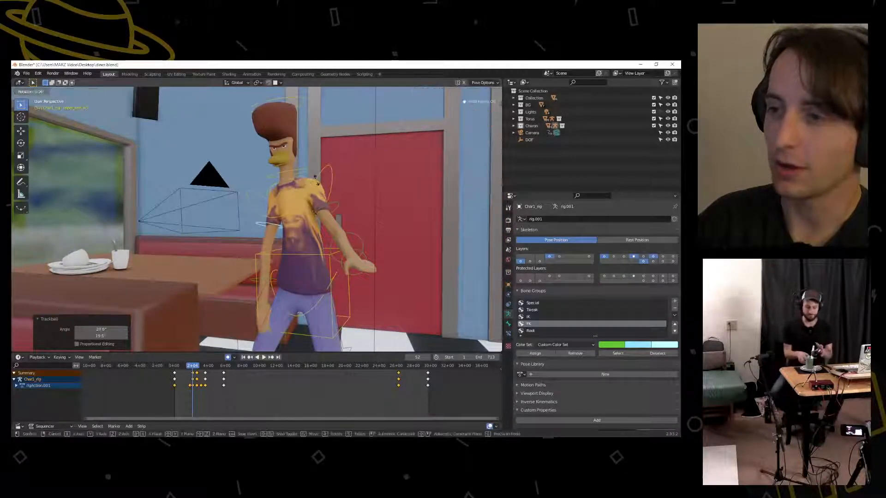
{"action": "key", "text": "r"}
{"action": "left_click", "coordinate": [335, 242]}
Scrub and play the walk from about frame 45 to frame 73 to check the arm's path past the booth
{"action": "middle_click_drag", "start_coordinate": [335, 242], "coordinate": [275, 243], "text": "shift"}
{"action": "scroll", "coordinate": [337, 224], "scroll_direction": "down", "scroll_amount": 5}
{"action": "left_click_drag", "start_coordinate": [195, 368], "coordinate": [186, 382]}
{"action": "left_click", "coordinate": [190, 372]}
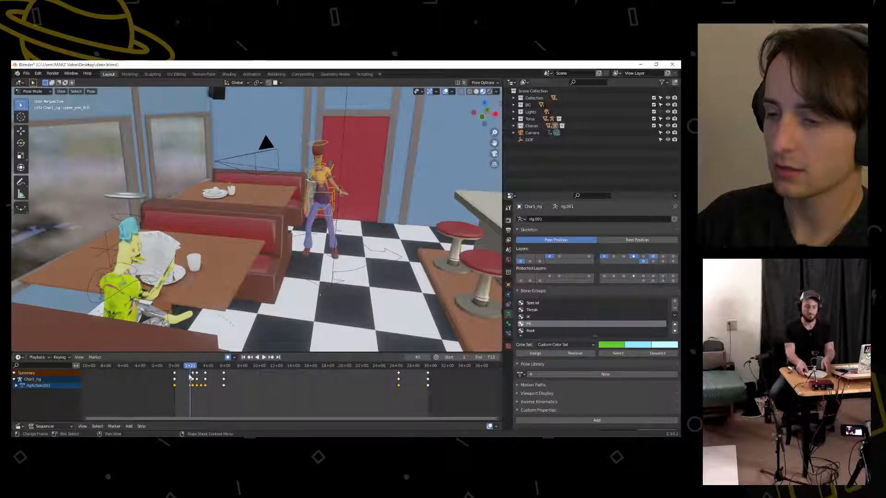
{"action": "mouse_move", "coordinate": [186, 372]}
{"action": "left_mouse_down"}
{"action": "mouse_move", "coordinate": [178, 372]}
{"action": "mouse_move", "coordinate": [197, 373]}
{"action": "left_mouse_up"}
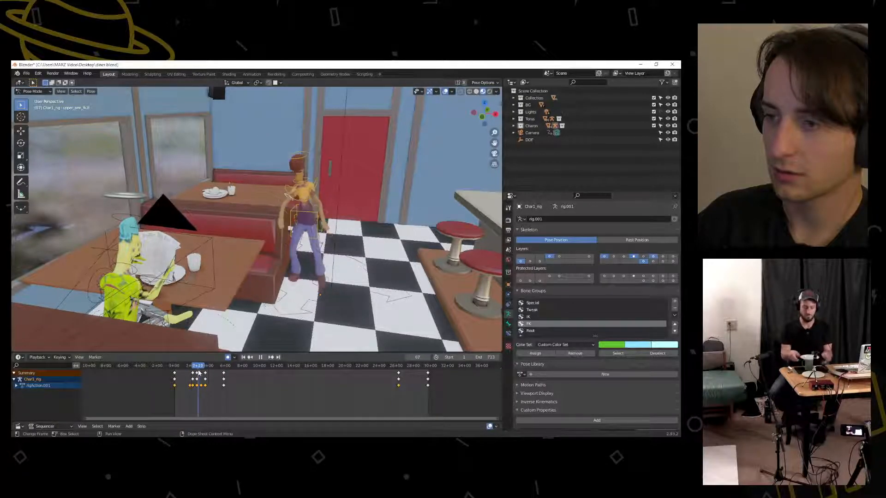
{"action": "key", "text": "space"}
At frame 73, rotate the right upper arm outward over the booth backrest and refine it with a trackball rotation
{"action": "middle_click_drag", "start_coordinate": [264, 234], "coordinate": [356, 228]}
{"action": "key", "text": "r"}
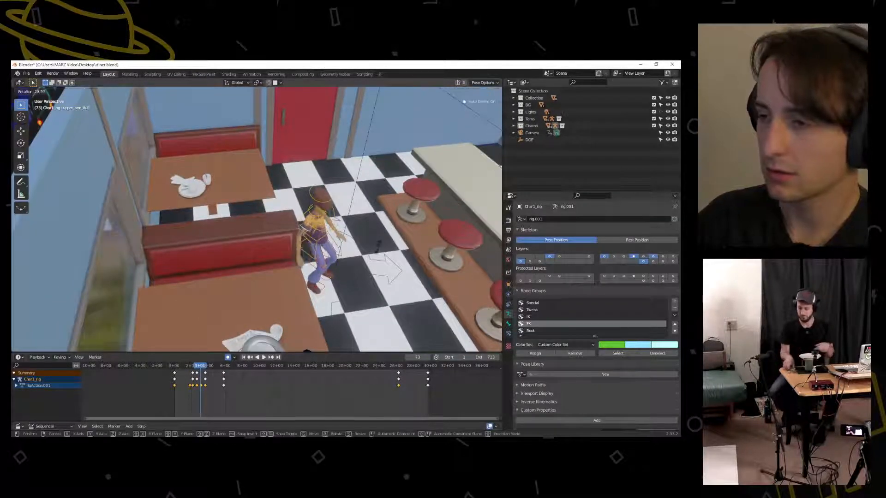
{"action": "left_click", "coordinate": [370, 267]}
{"action": "middle_click_drag", "start_coordinate": [370, 267], "coordinate": [289, 204]}
{"action": "scroll", "coordinate": [289, 204], "scroll_direction": "up", "scroll_amount": 5}
{"action": "key", "text": "r"}
{"action": "key", "text": "r"}
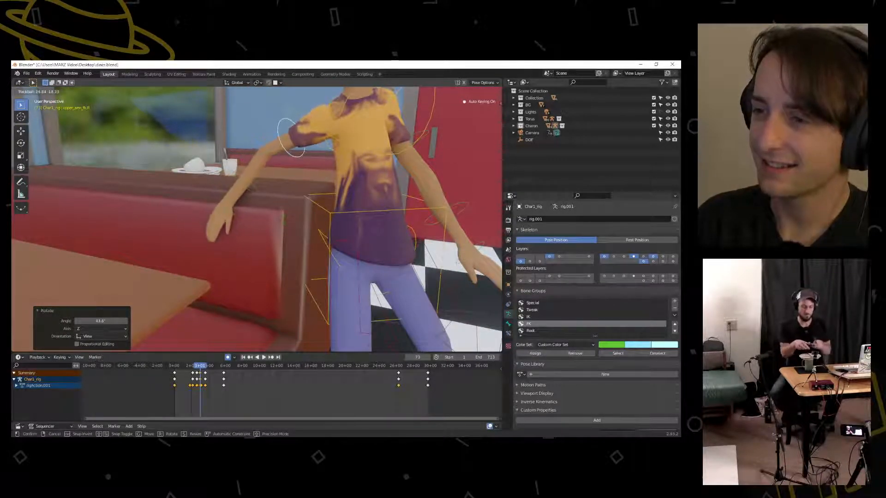
{"action": "left_click", "coordinate": [272, 210]}
Rotate the right forearm at frame 73 so it points down at the booth, and refine it with a trackball rotation
{"action": "left_click", "coordinate": [256, 184]}
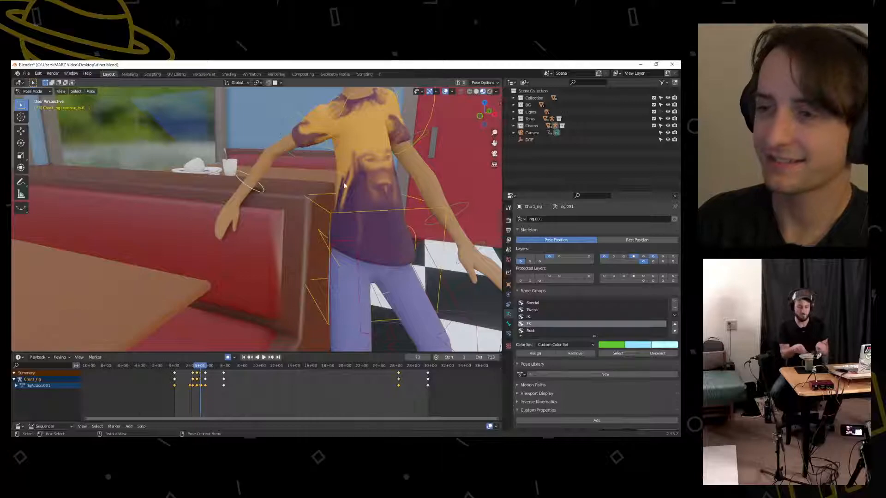
{"action": "key", "text": "r"}
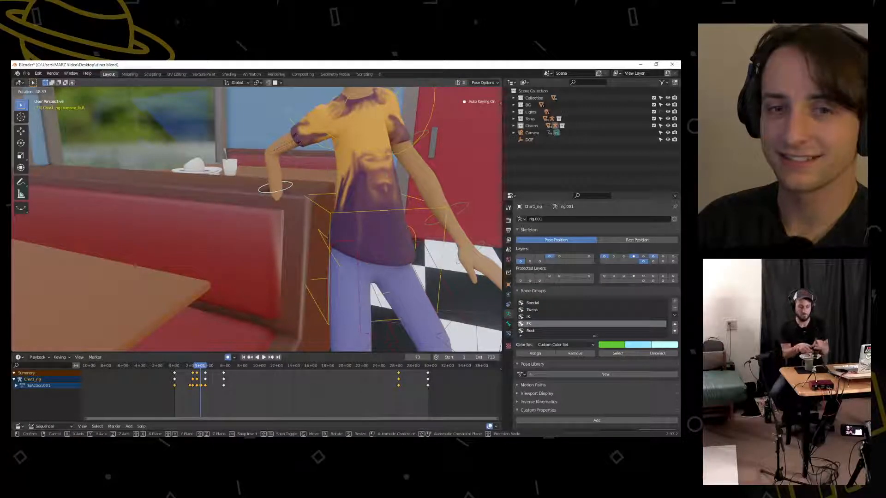
{"action": "left_click", "coordinate": [275, 205]}
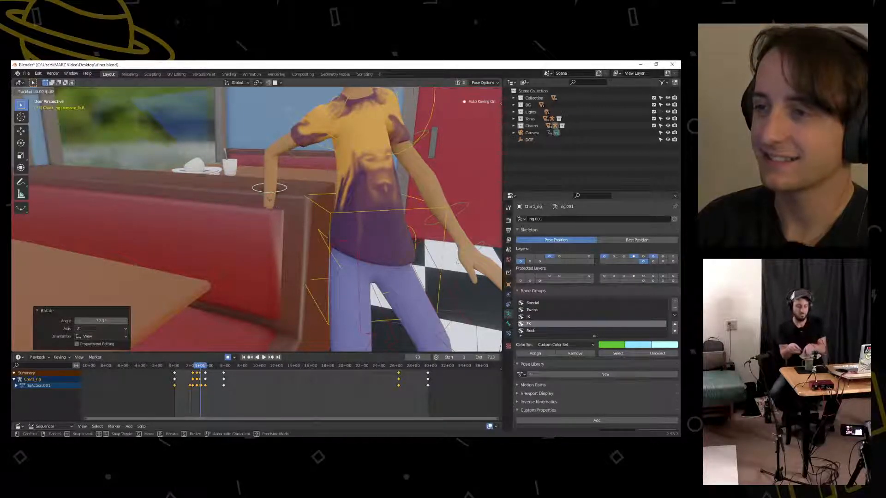
{"action": "left_click", "coordinate": [278, 190]}
Rotate the standing character's chest about the global Z axis at frame 73
{"action": "middle_click_drag", "start_coordinate": [290, 190], "coordinate": [232, 140]}
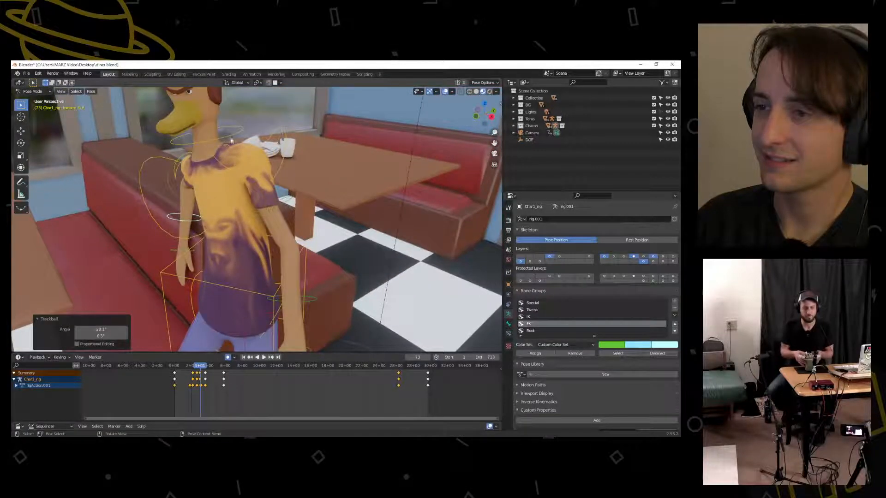
{"action": "left_click", "coordinate": [193, 158]}
{"action": "middle_click_drag", "start_coordinate": [252, 186], "coordinate": [297, 153]}
{"action": "key", "text": "r"}
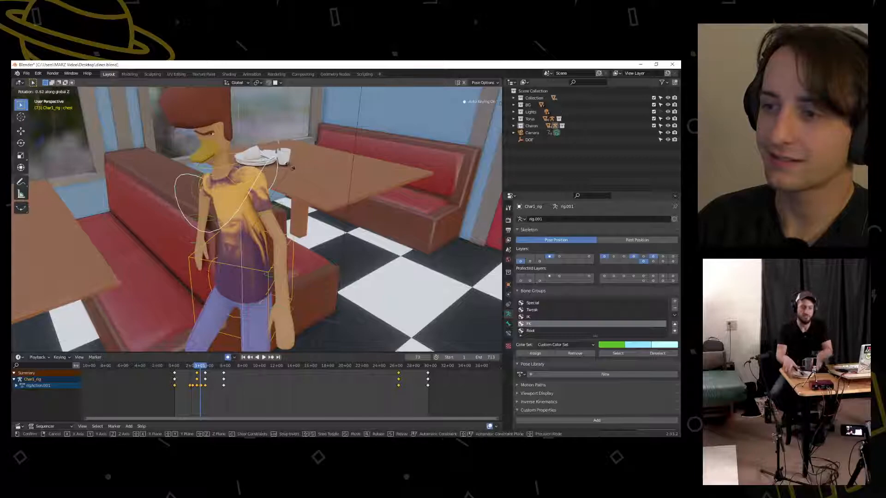
{"action": "left_click", "coordinate": [282, 223]}
Rotate the right upper arm at frame 73 and refine it with a trackball rotation so the arm reaches over the booth backrest
{"action": "middle_click_drag", "start_coordinate": [305, 154], "coordinate": [245, 196]}
{"action": "left_click", "coordinate": [174, 228]}
{"action": "key", "text": "r"}
{"action": "left_click", "coordinate": [216, 175]}
{"action": "key", "text": "r"}
{"action": "key", "text": "r"}
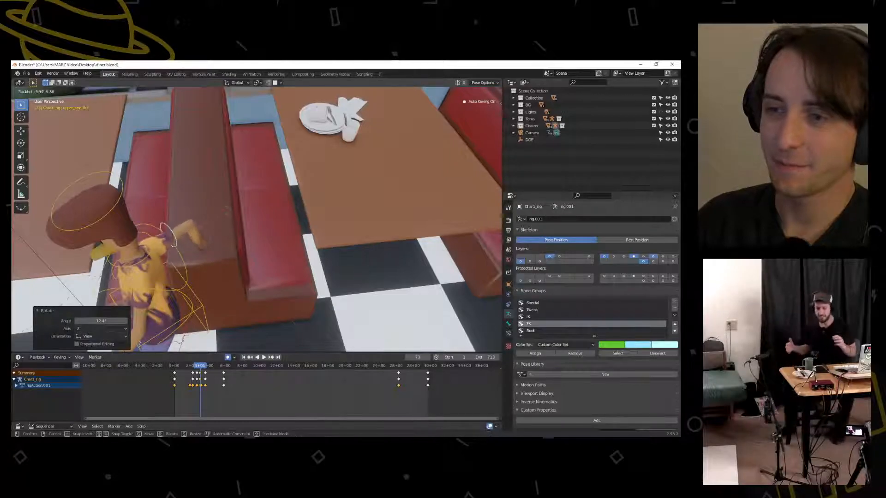
{"action": "left_click", "coordinate": [245, 216]}
Examine the arm pose over the backrest through the camera by scrubbing between about frames 70 and 83
{"action": "scroll", "coordinate": [245, 216], "scroll_direction": "down", "scroll_amount": 4}
{"action": "middle_click_drag", "start_coordinate": [152, 242], "coordinate": [229, 205]}
{"action": "key", "text": "KP_0"}
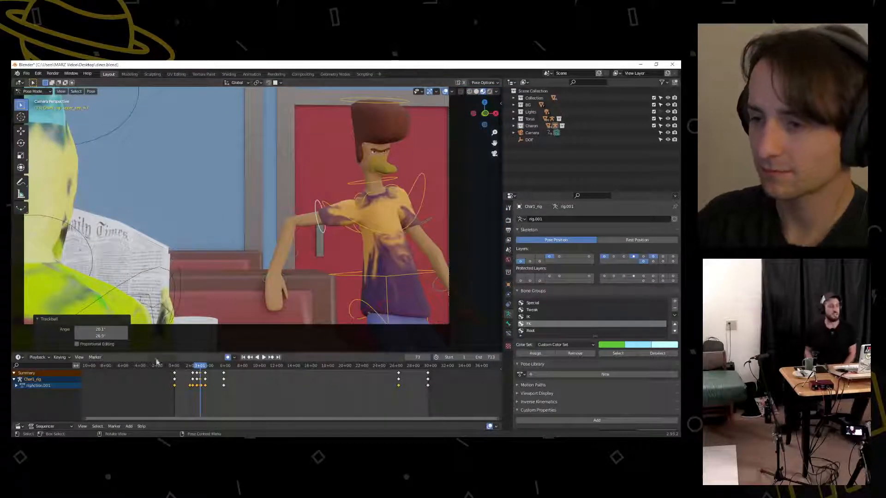
{"action": "mouse_move", "coordinate": [200, 368]}
{"action": "left_mouse_down"}
{"action": "mouse_move", "coordinate": [183, 369]}
{"action": "mouse_move", "coordinate": [206, 367]}
{"action": "left_mouse_up"}
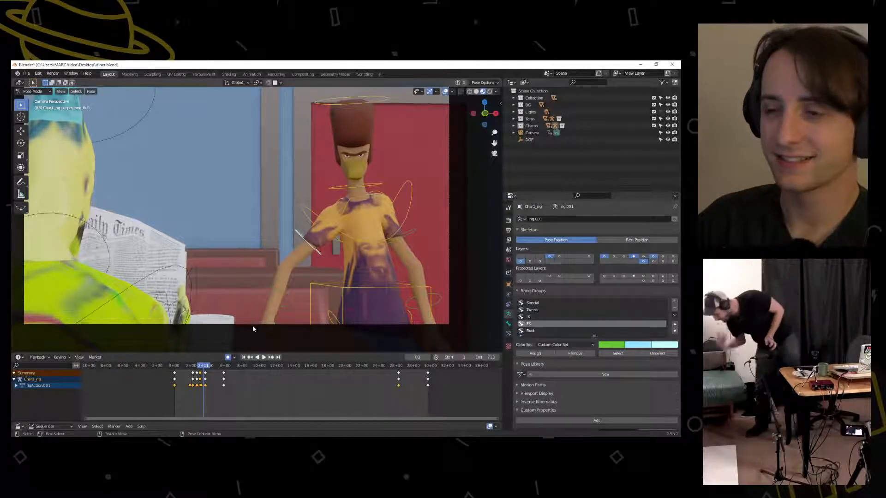
{"action": "left_click_drag", "start_coordinate": [204, 368], "coordinate": [199, 369]}
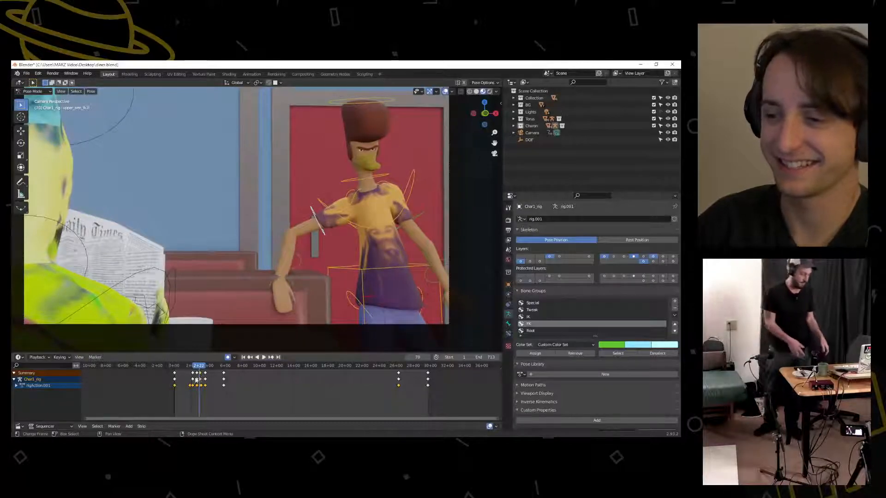
{"action": "key", "text": "Home"}
{"action": "scroll", "coordinate": [204, 395], "scroll_direction": "up", "scroll_amount": 4}
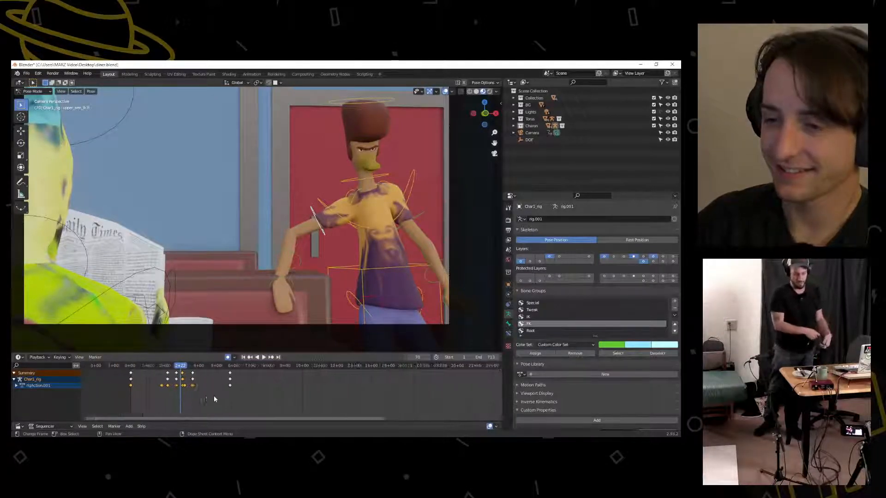
{"action": "middle_click_drag", "start_coordinate": [200, 394], "coordinate": [267, 392]}
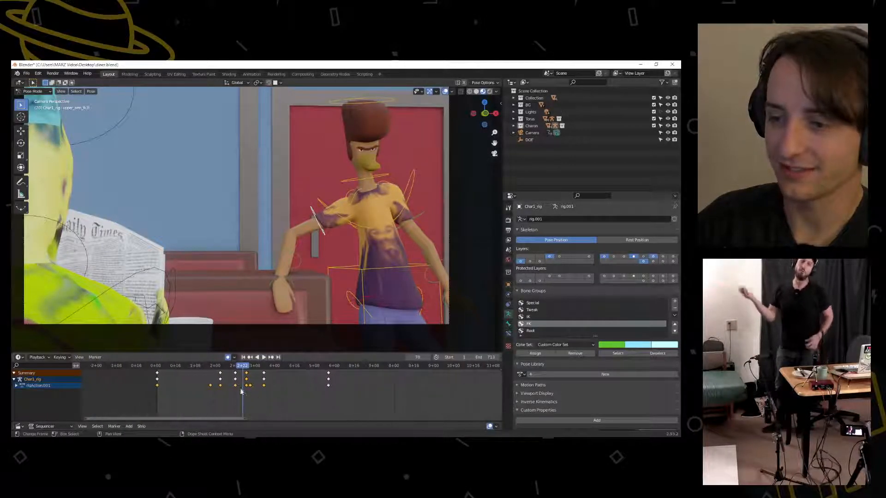
Review the walk from the first frame to frame 61, checking what the camera frames
{"action": "left_click_drag", "start_coordinate": [239, 368], "coordinate": [156, 365]}
{"action": "key", "text": "space"}
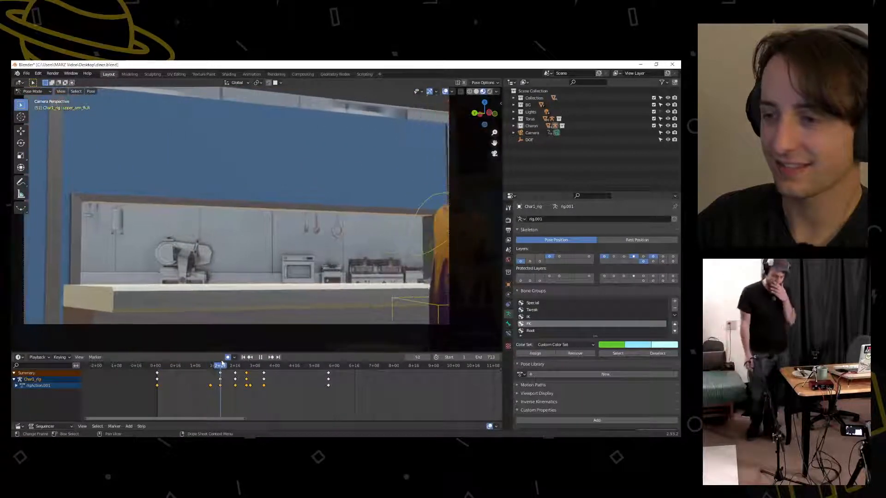
{"action": "left_click_drag", "start_coordinate": [228, 363], "coordinate": [232, 362]}
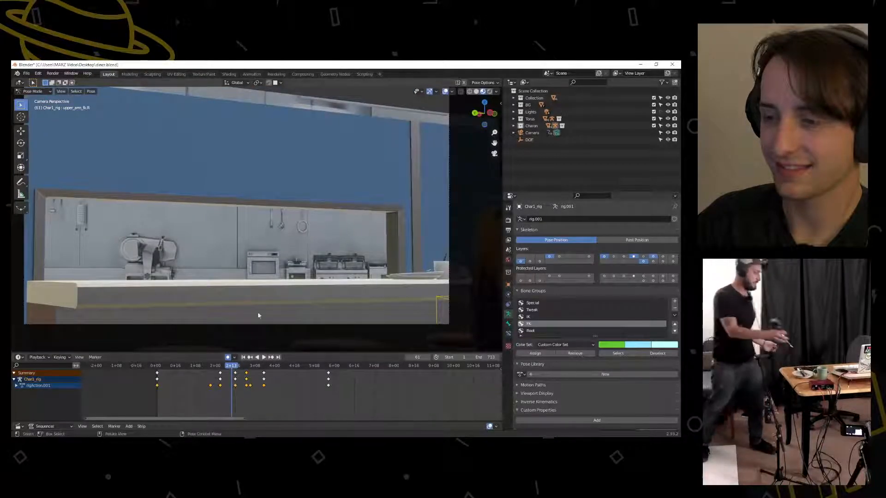
{"action": "scroll", "coordinate": [257, 320], "scroll_direction": "down", "scroll_amount": 1}
{"action": "key", "text": "space"}
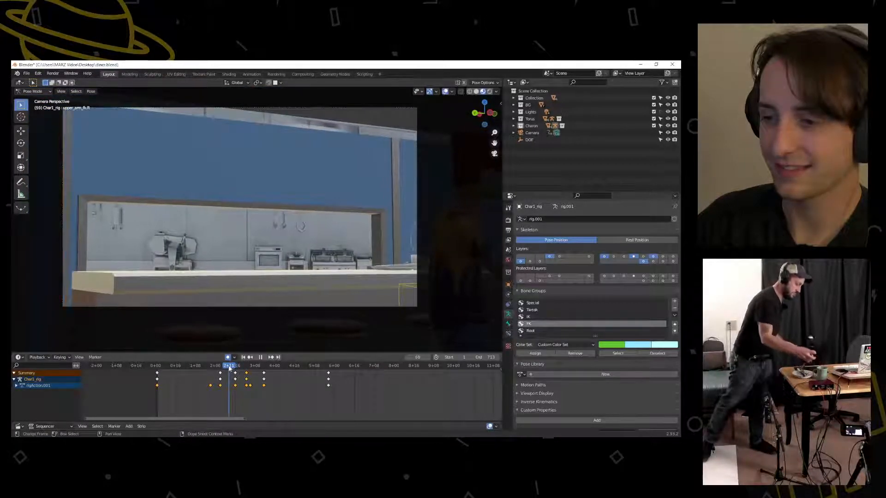
{"action": "left_click_drag", "start_coordinate": [238, 368], "coordinate": [232, 369]}
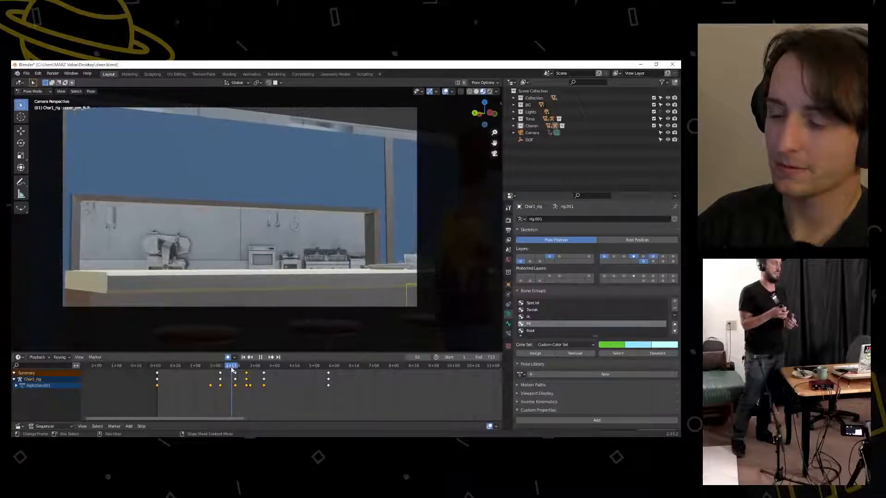
{"action": "scroll", "coordinate": [410, 297], "scroll_direction": "down", "scroll_amount": 3}
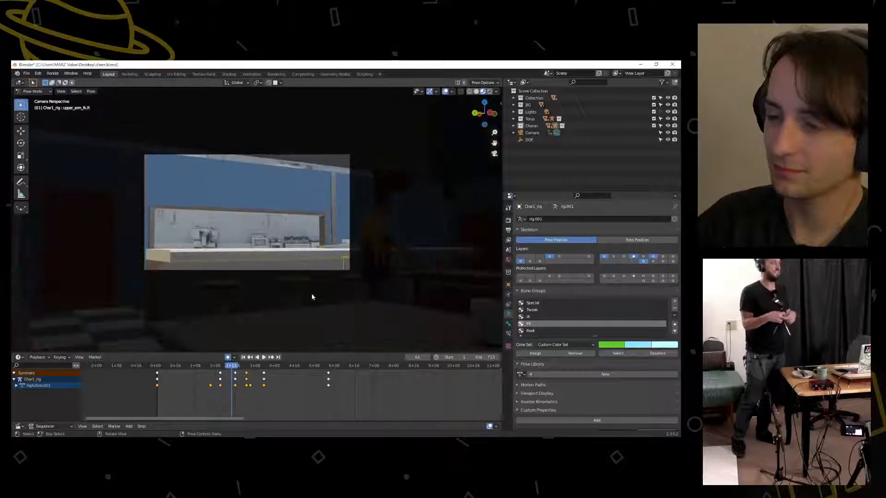
At frame 7, lower the torso slightly, and shift the new keyframe a little earlier in the timeline
{"action": "left_click_drag", "start_coordinate": [204, 369], "coordinate": [165, 368]}
{"action": "scroll", "coordinate": [192, 270], "scroll_direction": "up", "scroll_amount": 2}
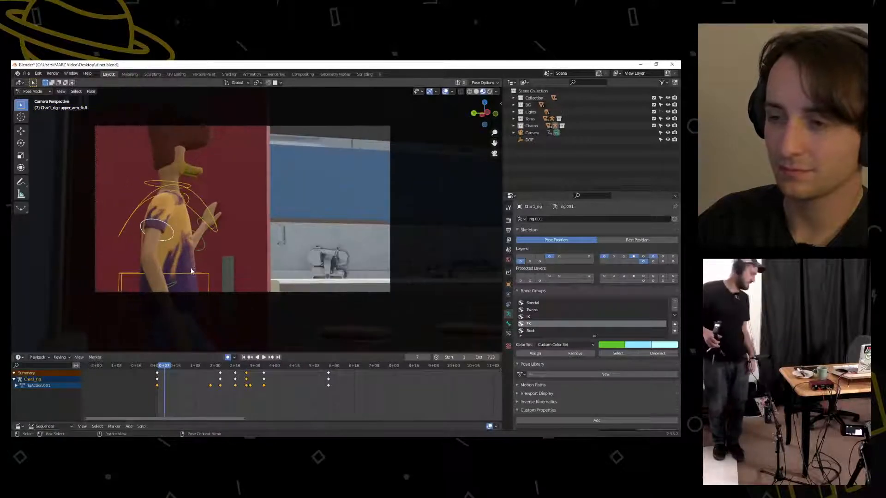
{"action": "key", "text": "g"}
{"action": "left_click", "coordinate": [232, 261]}
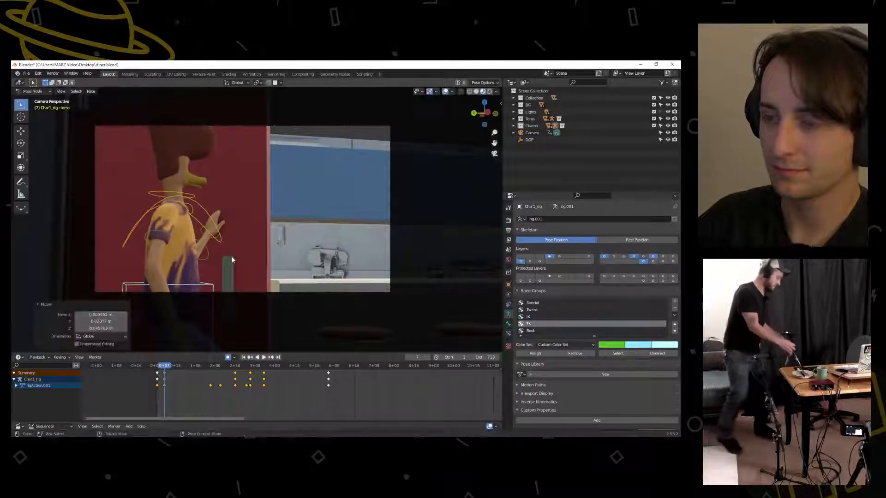
{"action": "left_click_drag", "start_coordinate": [166, 367], "coordinate": [165, 369]}
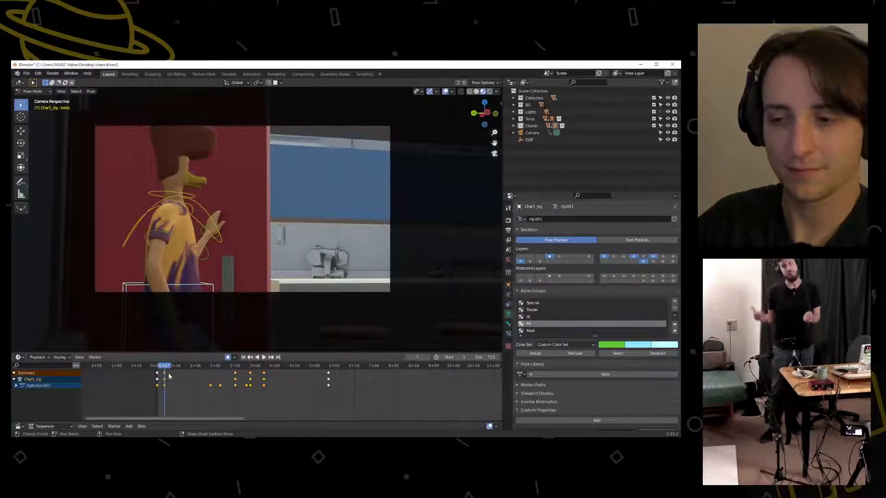
{"action": "key", "text": "g"}
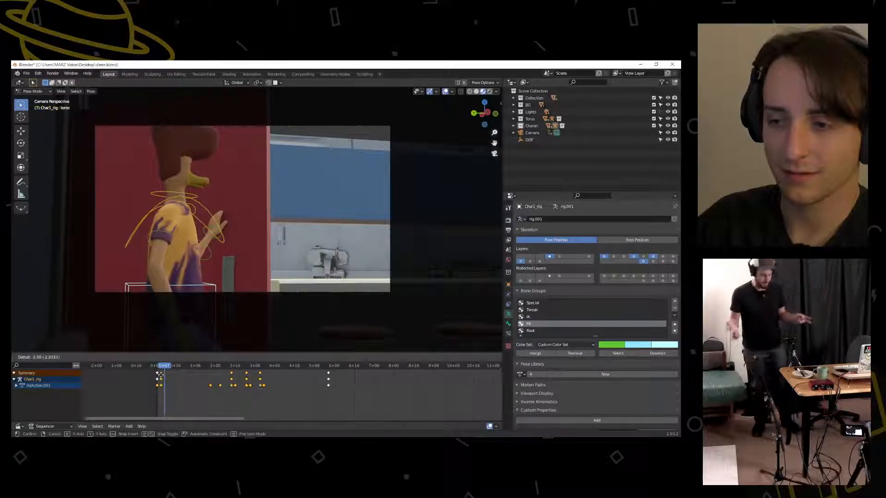
{"action": "left_click", "coordinate": [170, 375]}
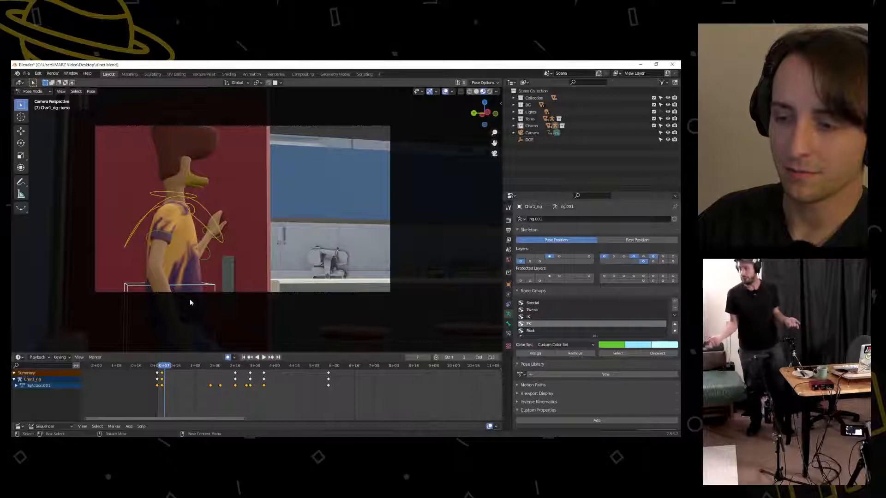
Raise the torso at frame 7 for the up position of the step, and shift that keyframe slightly later
{"action": "key", "text": "g"}
{"action": "left_click", "coordinate": [166, 367]}
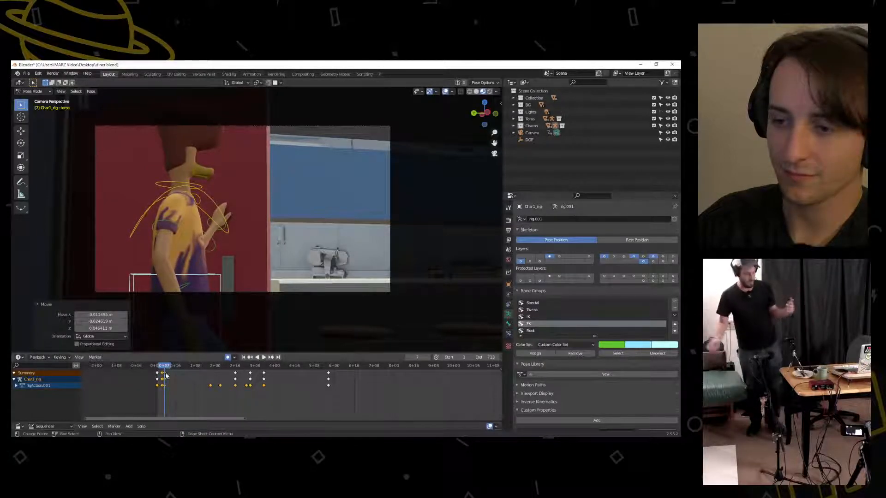
{"action": "key", "text": "g"}
{"action": "left_click", "coordinate": [165, 372]}
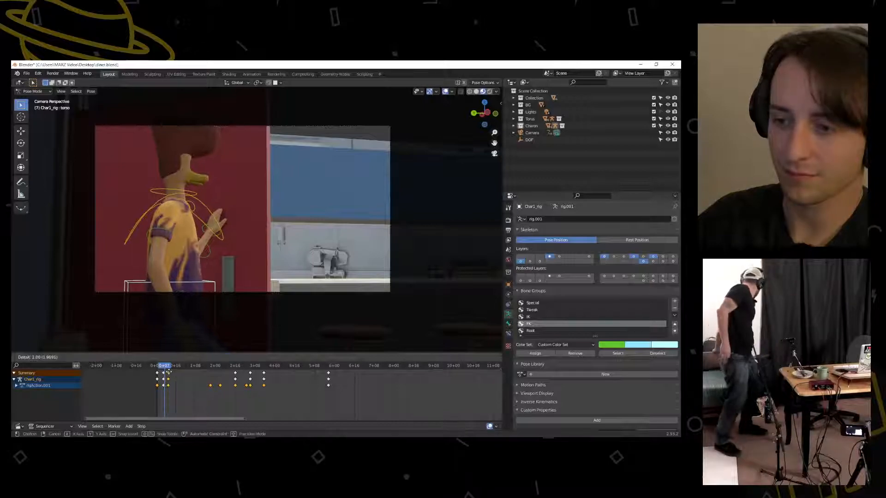
Continue the walking bob by nudging the torso at frame 14 and lowering it slightly at frame 18
{"action": "key", "text": "space"}
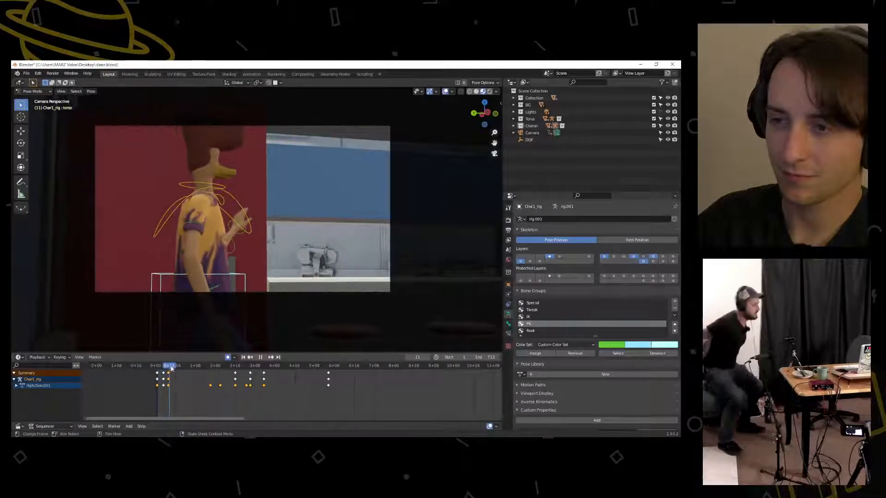
{"action": "key", "text": "space"}
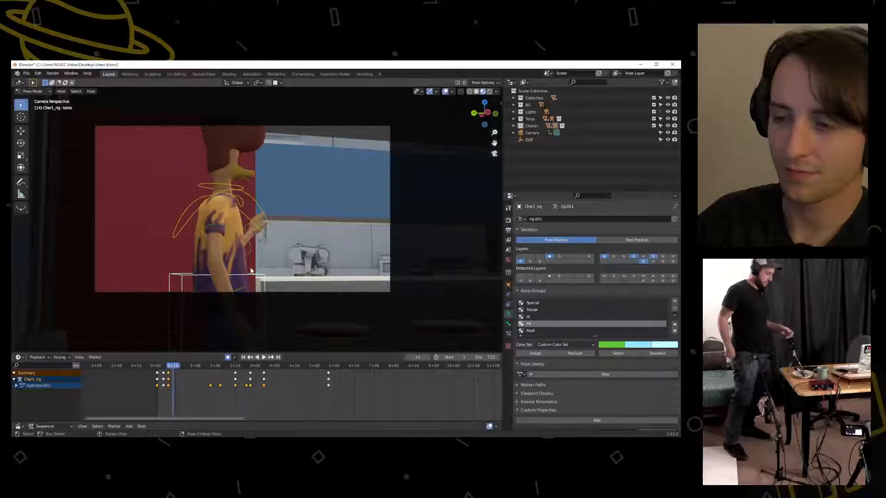
{"action": "key", "text": "g"}
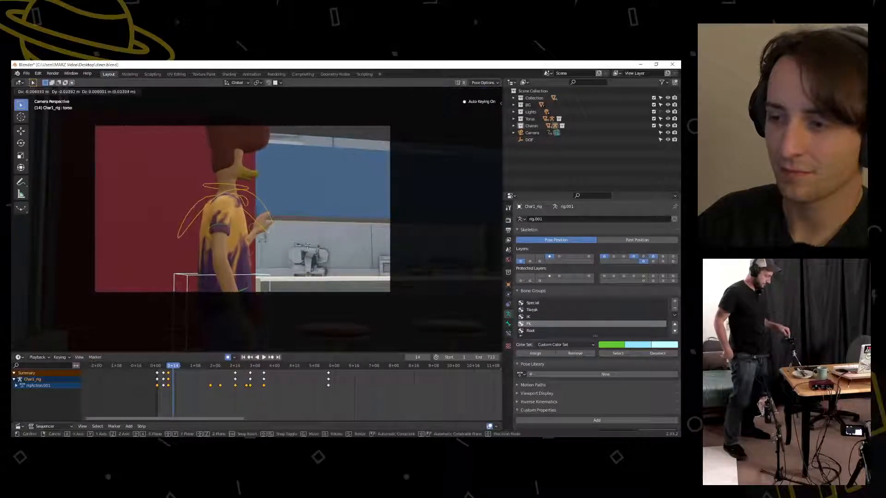
{"action": "left_click", "coordinate": [314, 249]}
{"action": "key", "text": "space"}
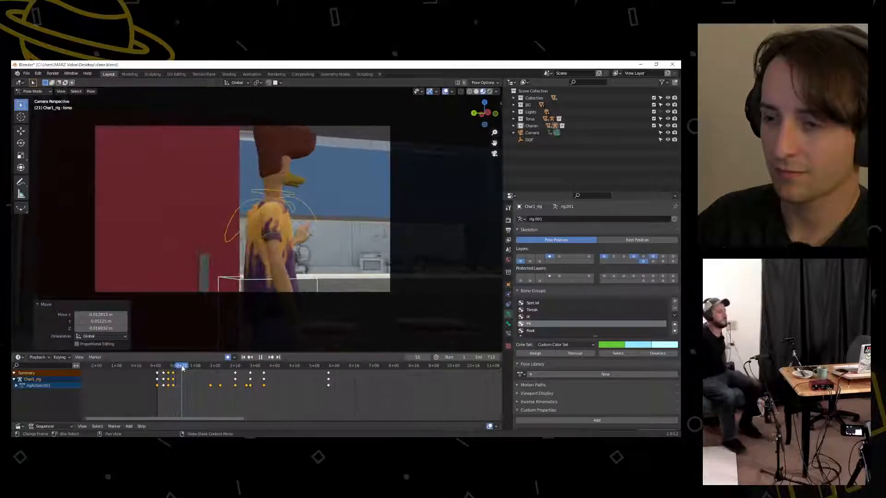
{"action": "key", "text": "space"}
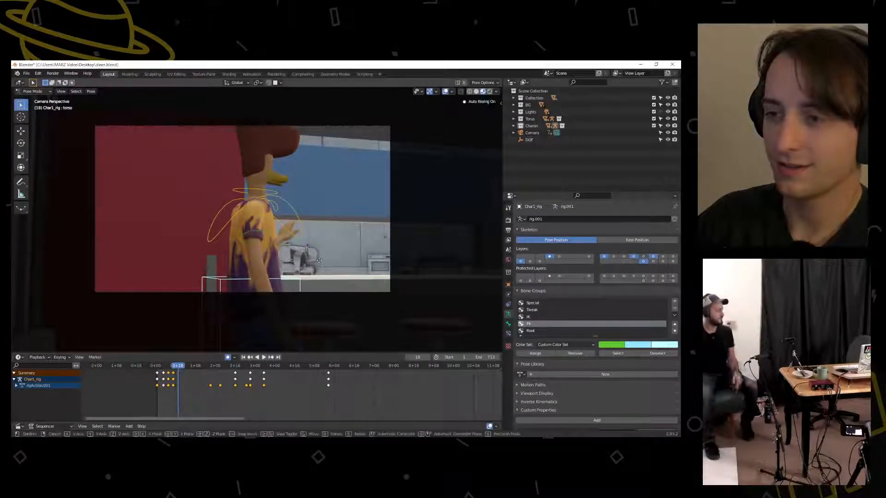
{"action": "key", "text": "g"}
{"action": "left_click", "coordinate": [321, 268]}
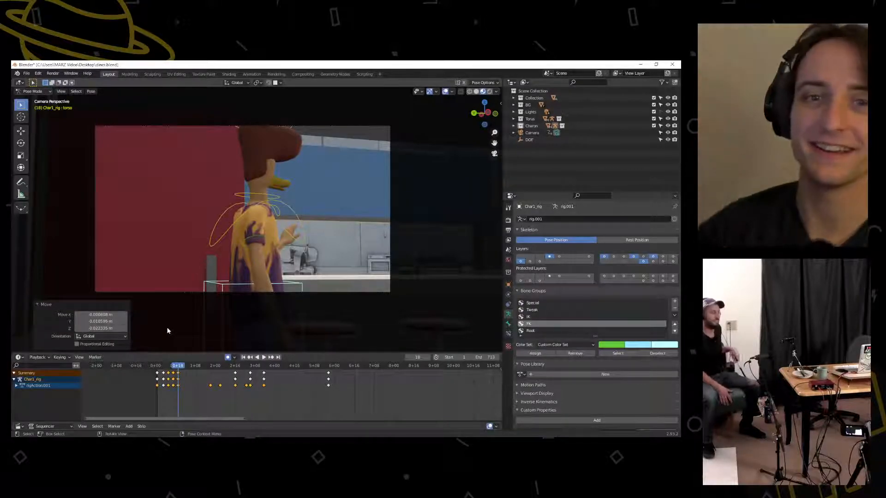
Raise the torso at frame 22 and lower it slightly at frame 26 to extend the walking bob
{"action": "mouse_move", "coordinate": [178, 367]}
{"action": "left_mouse_down"}
{"action": "mouse_move", "coordinate": [156, 366]}
{"action": "mouse_move", "coordinate": [186, 361]}
{"action": "mouse_move", "coordinate": [160, 377]}
{"action": "mouse_move", "coordinate": [179, 366]}
{"action": "mouse_move", "coordinate": [159, 367]}
{"action": "mouse_move", "coordinate": [186, 366]}
{"action": "left_mouse_up"}
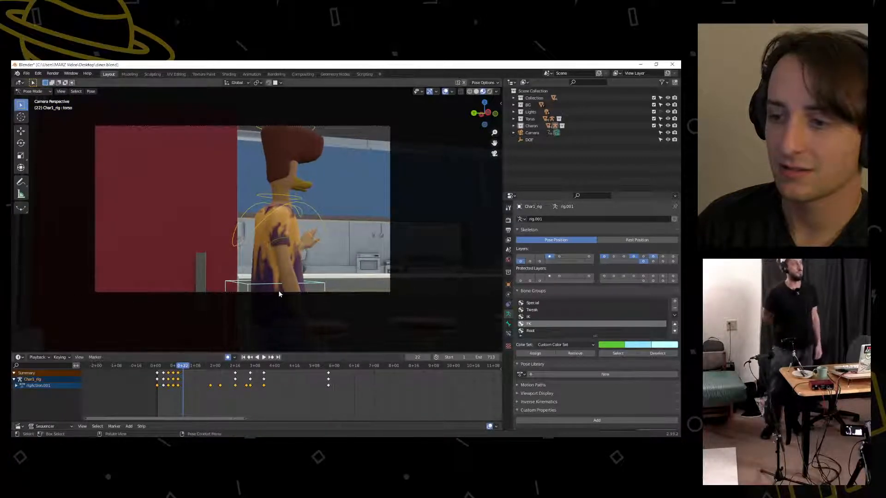
{"action": "key", "text": "g"}
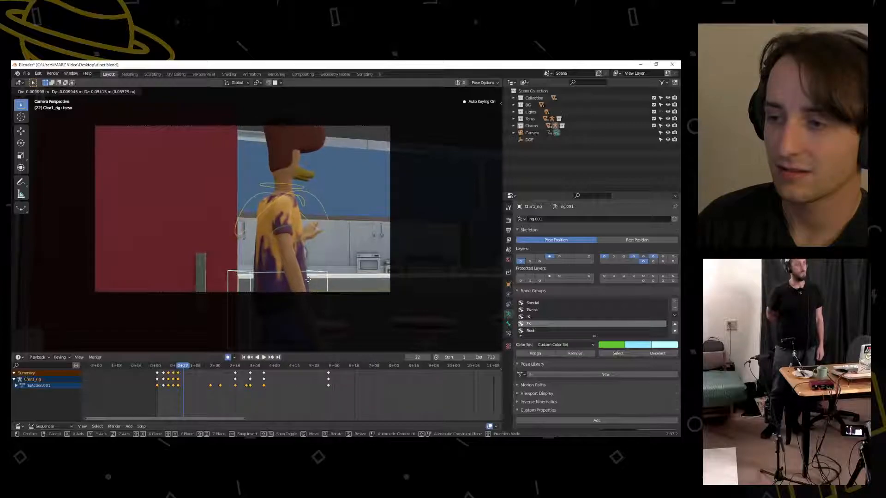
{"action": "left_click", "coordinate": [308, 278]}
{"action": "left_click_drag", "start_coordinate": [184, 367], "coordinate": [155, 367]}
{"action": "key", "text": "space"}
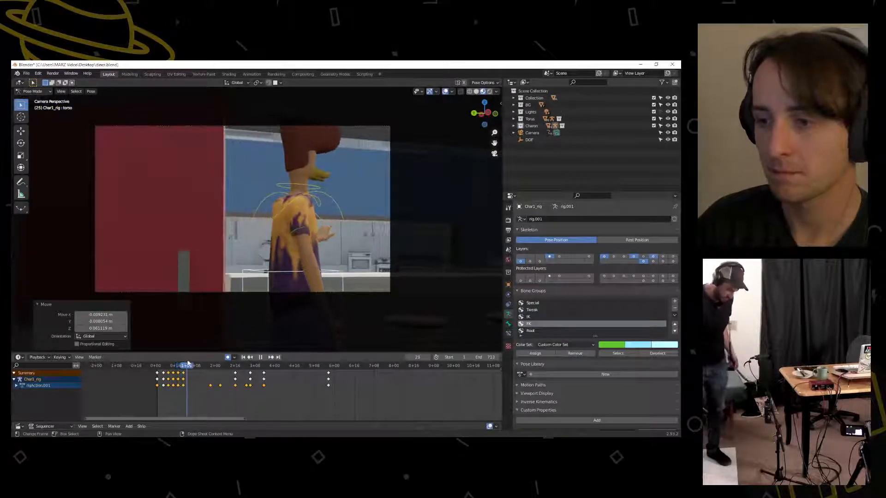
{"action": "key", "text": "space"}
{"action": "key", "text": "g"}
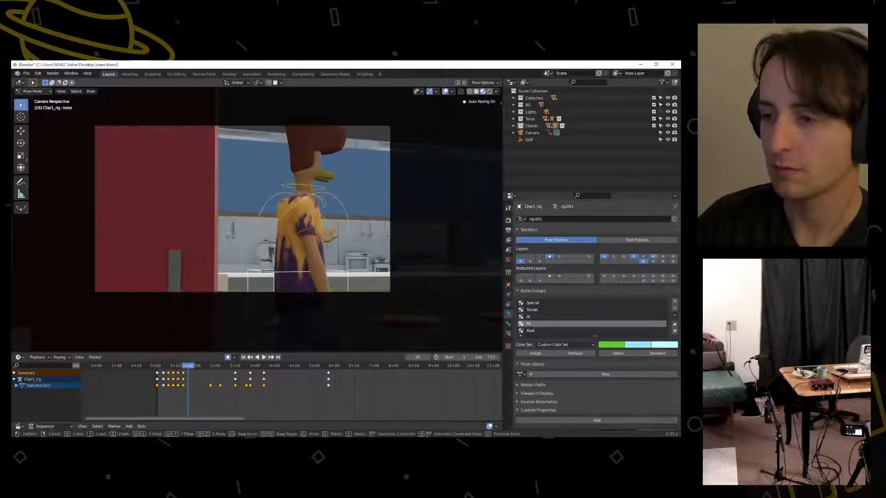
{"action": "left_click", "coordinate": [325, 251]}
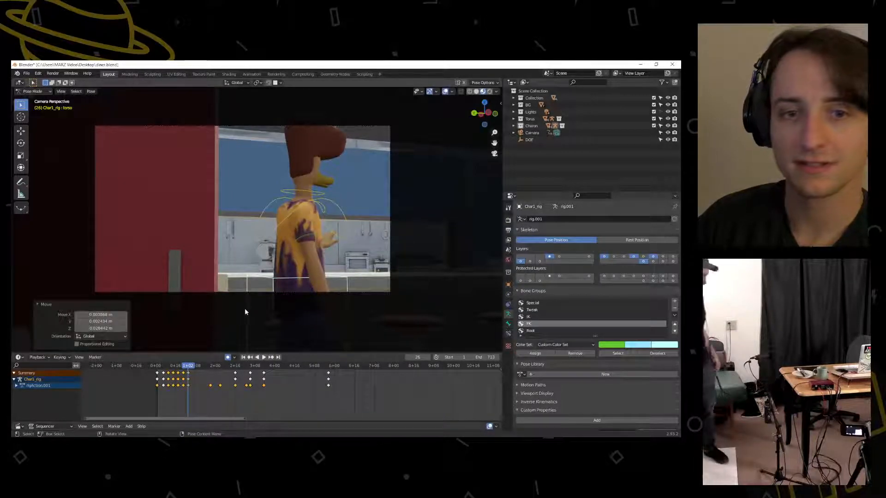
Play the opening walk from the first frame to check the torso's bobbing motion
{"action": "left_click_drag", "start_coordinate": [187, 366], "coordinate": [157, 379]}
{"action": "left_click", "coordinate": [258, 357]}
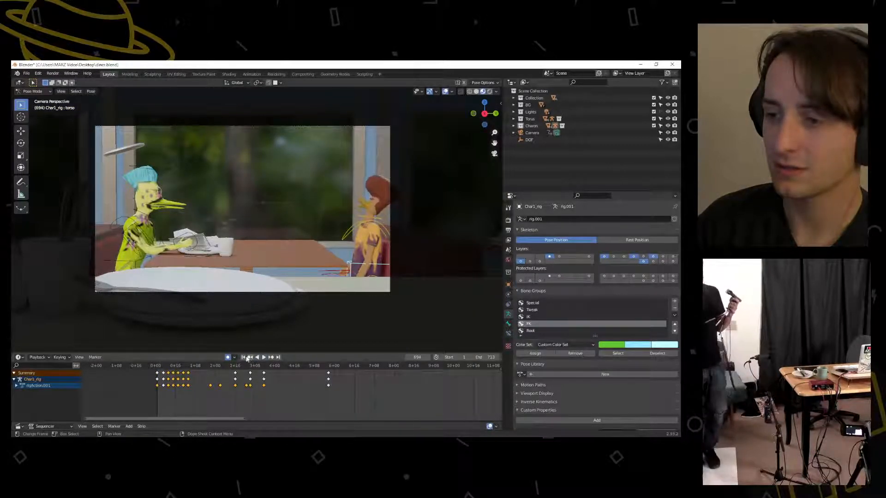
{"action": "left_click", "coordinate": [243, 358]}
{"action": "left_click", "coordinate": [264, 357]}
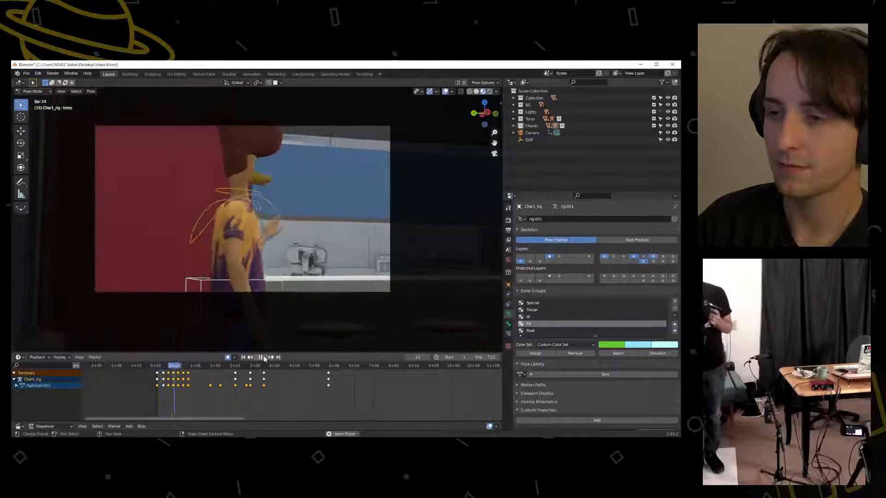
Scale the torso's bob keyframes outward in time from frame 6, and play the opening walk to check the slower rhythm
{"action": "left_click_drag", "start_coordinate": [181, 368], "coordinate": [158, 368]}
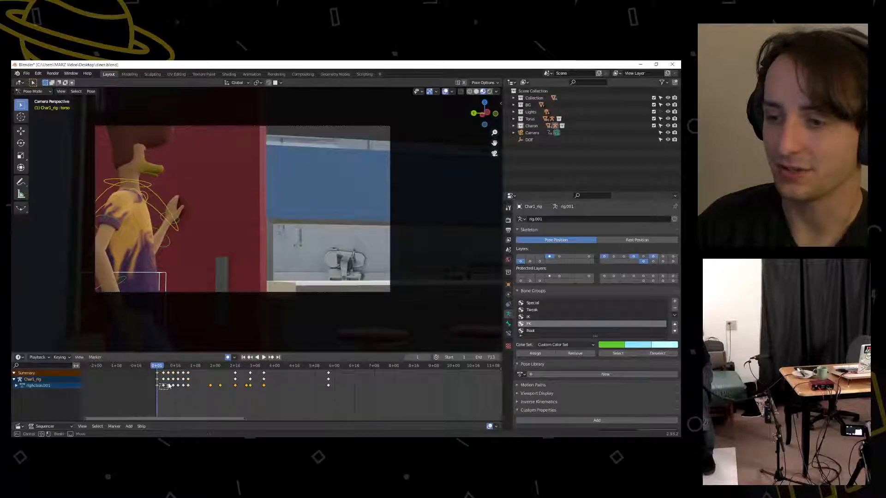
{"action": "key", "text": "space"}
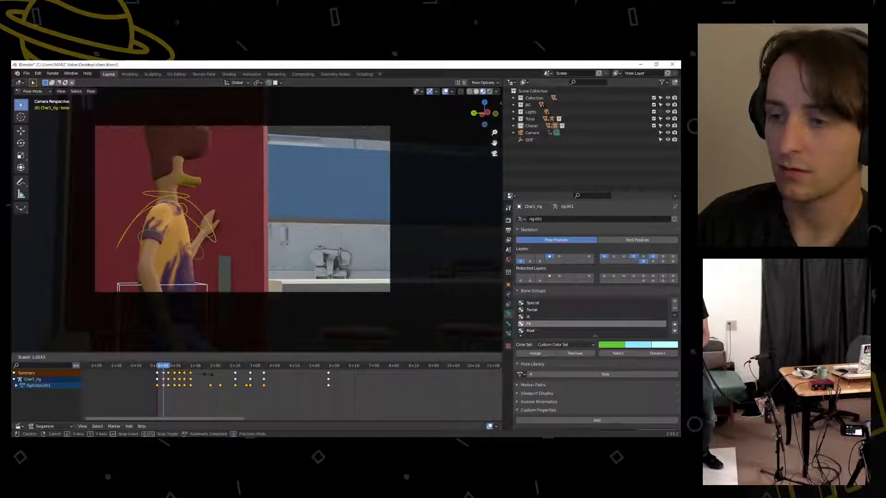
{"action": "left_click_drag", "start_coordinate": [164, 368], "coordinate": [157, 370]}
{"action": "left_click", "coordinate": [264, 357]}
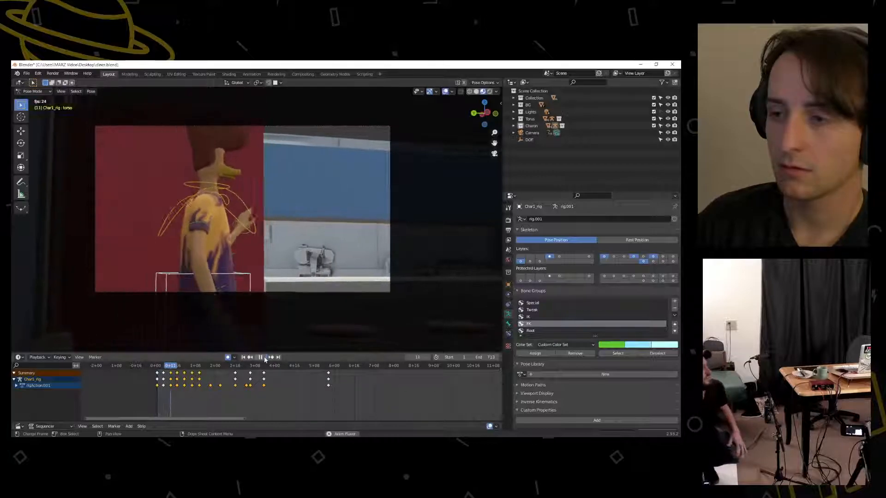
{"action": "left_click", "coordinate": [264, 357]}
{"action": "left_click_drag", "start_coordinate": [185, 365], "coordinate": [164, 375]}
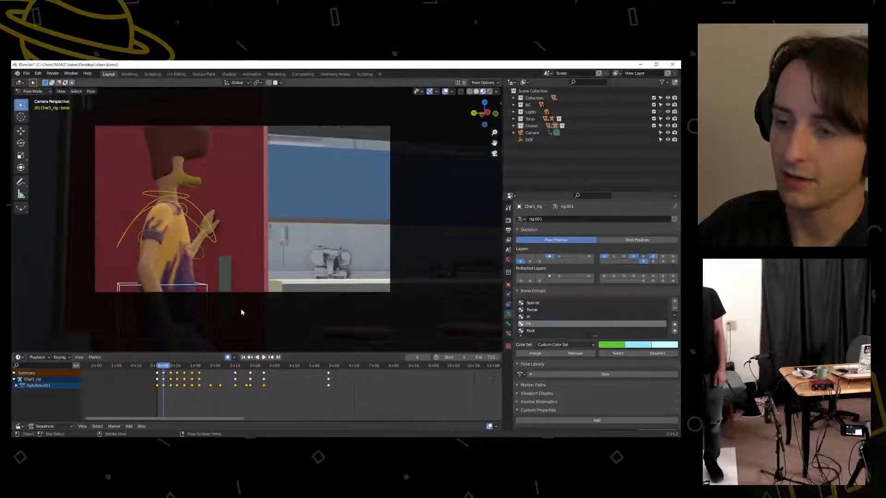
Preview the character walking through the red door from an orbited perspective view, playing from the first frame
{"action": "scroll", "coordinate": [243, 308], "scroll_direction": "down", "scroll_amount": 2}
{"action": "middle_click_drag", "start_coordinate": [243, 308], "coordinate": [212, 305]}
{"action": "left_click_drag", "start_coordinate": [164, 367], "coordinate": [156, 370]}
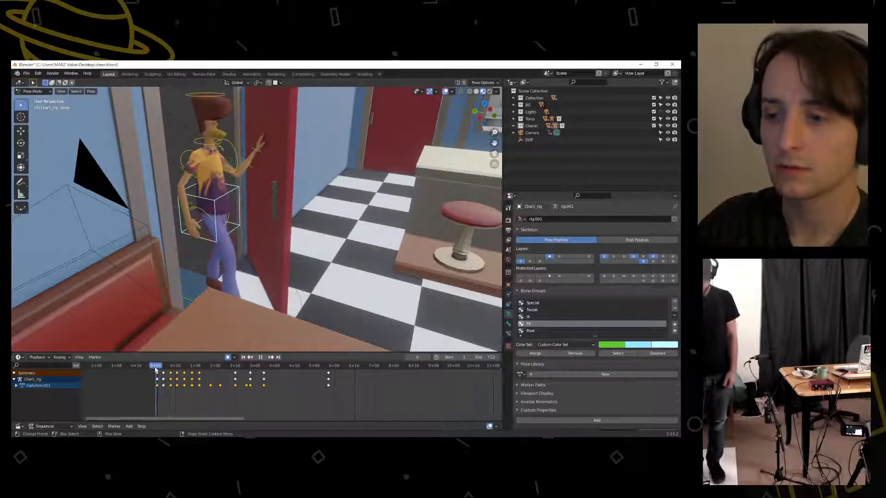
{"action": "left_click", "coordinate": [264, 357]}
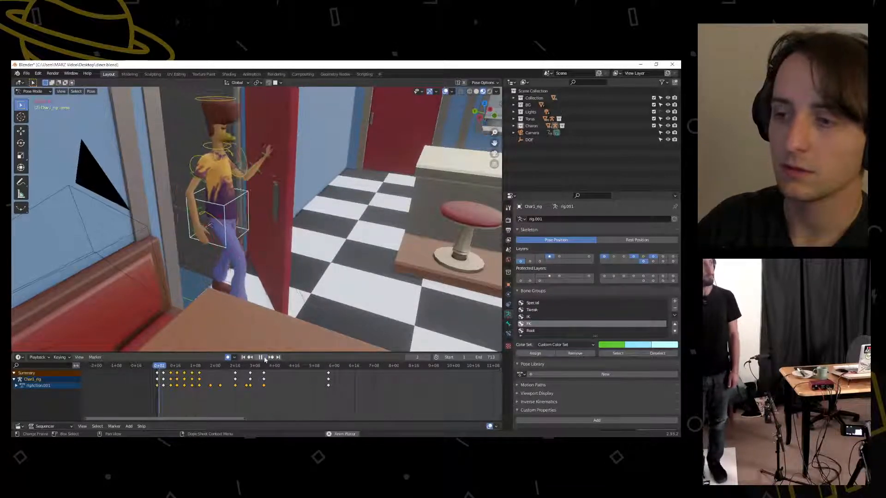
Review the character's entrance through the camera by replaying and scrubbing the opening frames several times
{"action": "key", "text": "KP_0"}
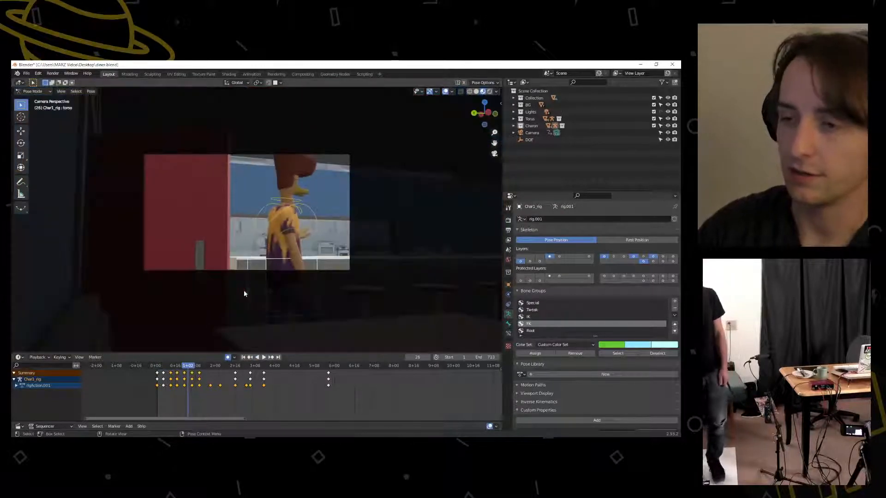
{"action": "scroll", "coordinate": [216, 306], "scroll_direction": "up", "scroll_amount": 2}
{"action": "left_click_drag", "start_coordinate": [186, 365], "coordinate": [157, 372]}
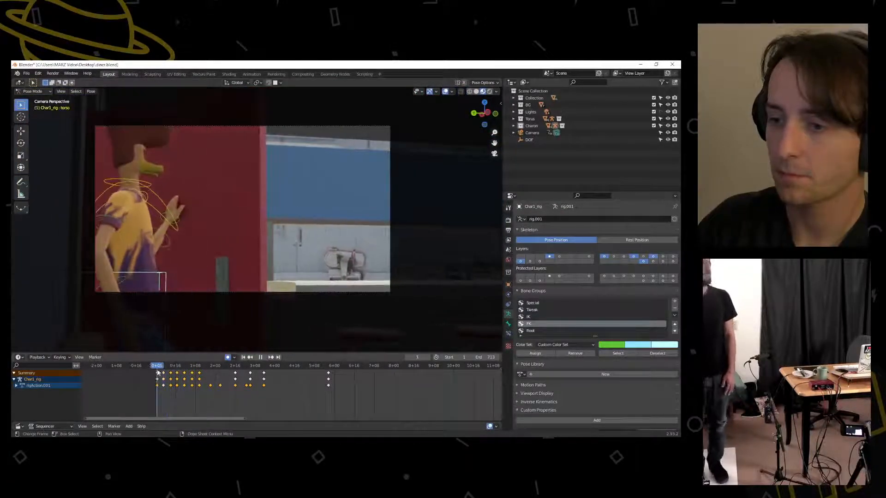
{"action": "left_click", "coordinate": [263, 358]}
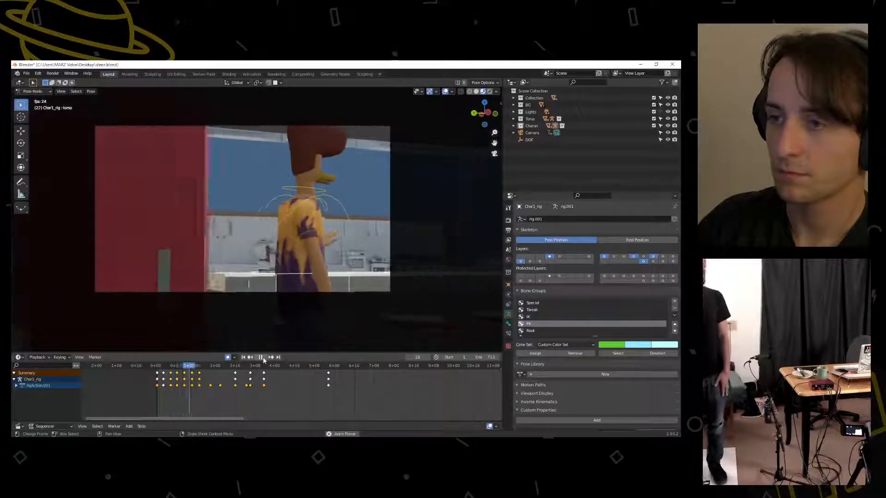
{"action": "left_click", "coordinate": [263, 357]}
{"action": "left_click_drag", "start_coordinate": [207, 365], "coordinate": [160, 366]}
{"action": "key", "text": "space"}
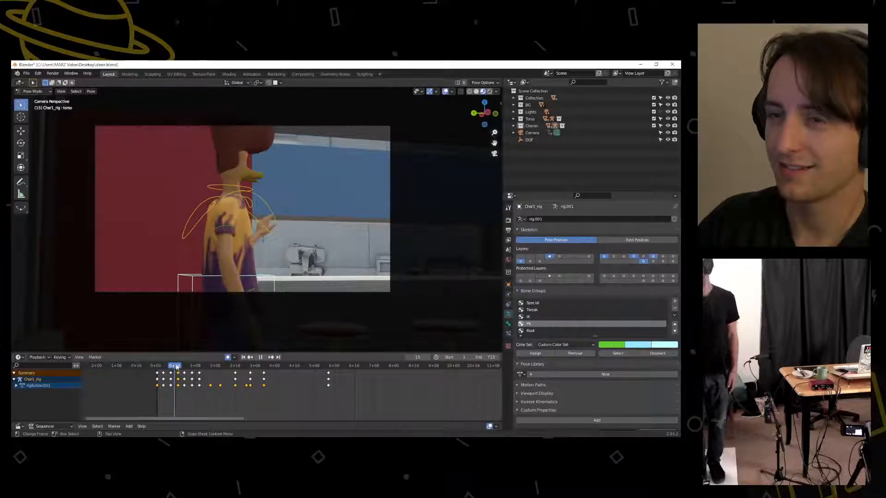
{"action": "left_click_drag", "start_coordinate": [176, 366], "coordinate": [158, 369]}
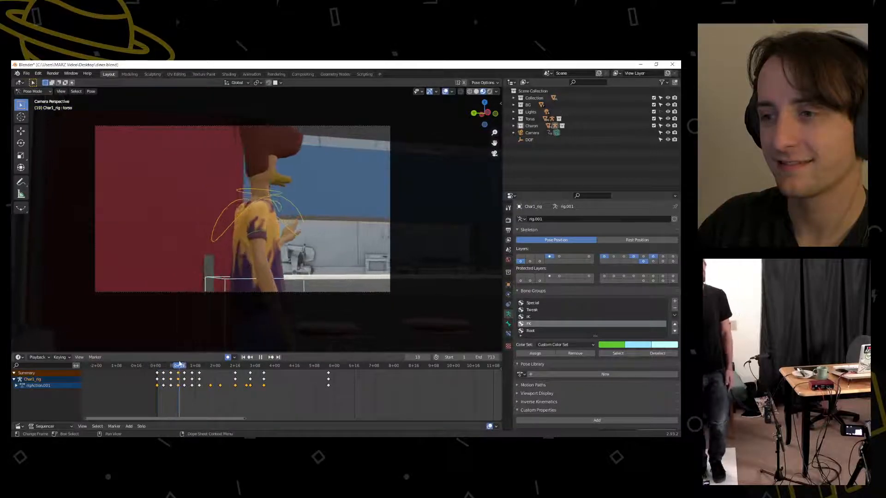
{"action": "key", "text": "Escape"}
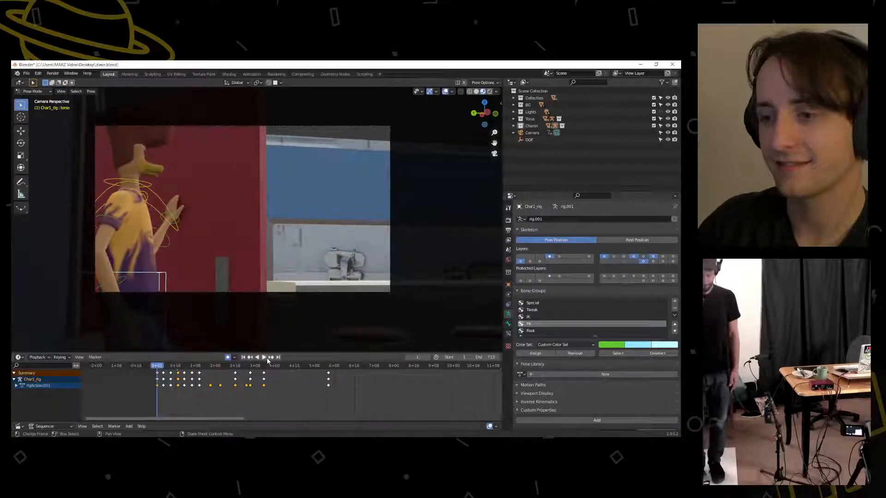
{"action": "left_click", "coordinate": [267, 359]}
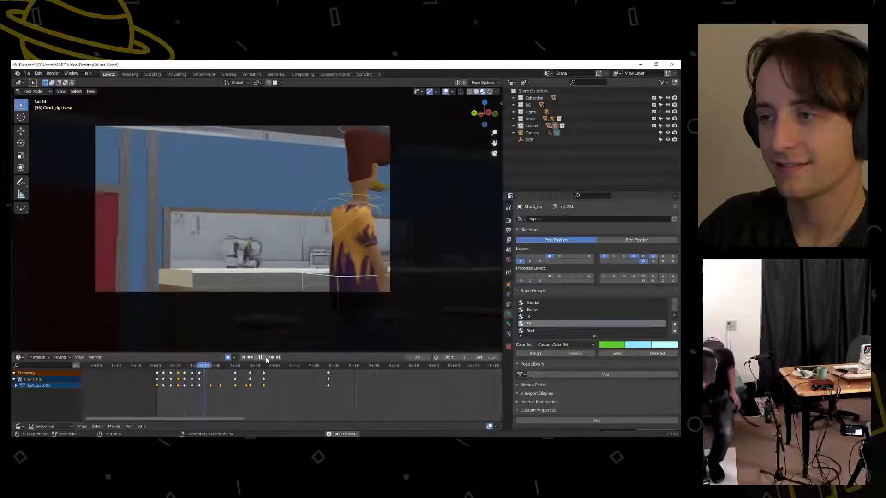
{"action": "left_click", "coordinate": [263, 359]}
Raise the torso control slightly at frame 29 and again at frame 39
{"action": "mouse_move", "coordinate": [199, 366]}
{"action": "left_mouse_down"}
{"action": "mouse_move", "coordinate": [207, 367]}
{"action": "mouse_move", "coordinate": [185, 369]}
{"action": "mouse_move", "coordinate": [192, 366]}
{"action": "left_mouse_up"}
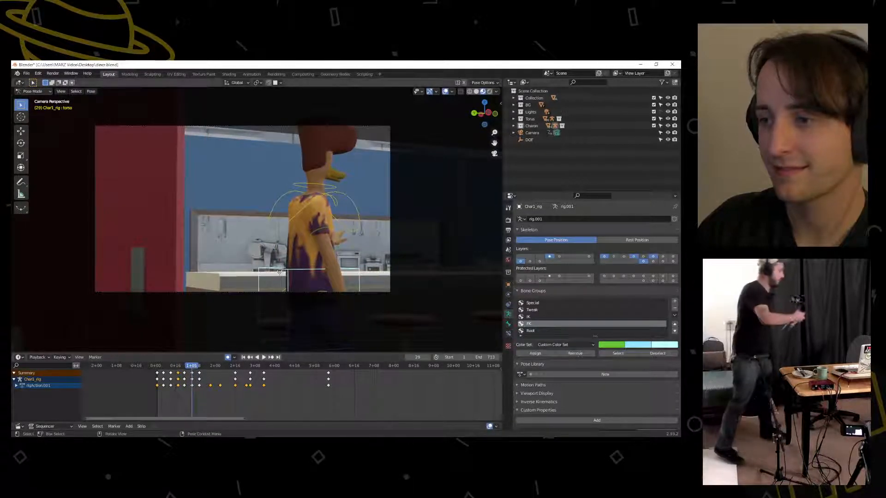
{"action": "key", "text": "g"}
{"action": "left_click", "coordinate": [208, 323]}
{"action": "key", "text": "space"}
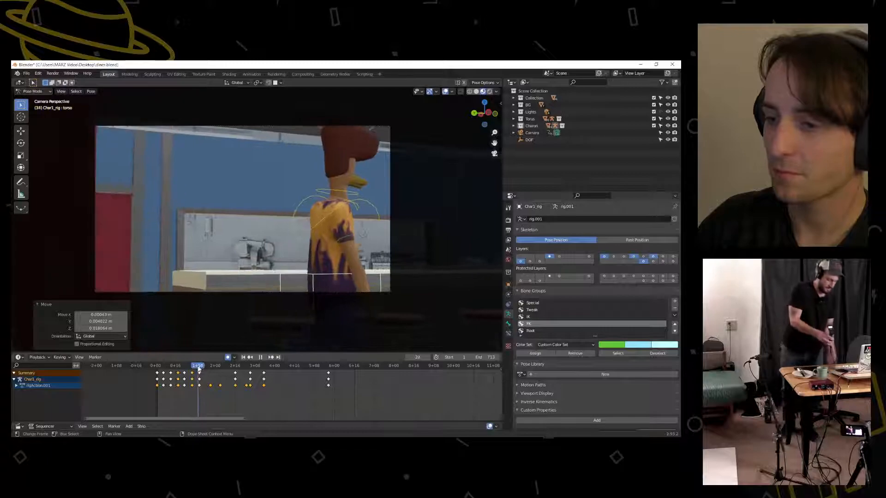
{"action": "key", "text": "space"}
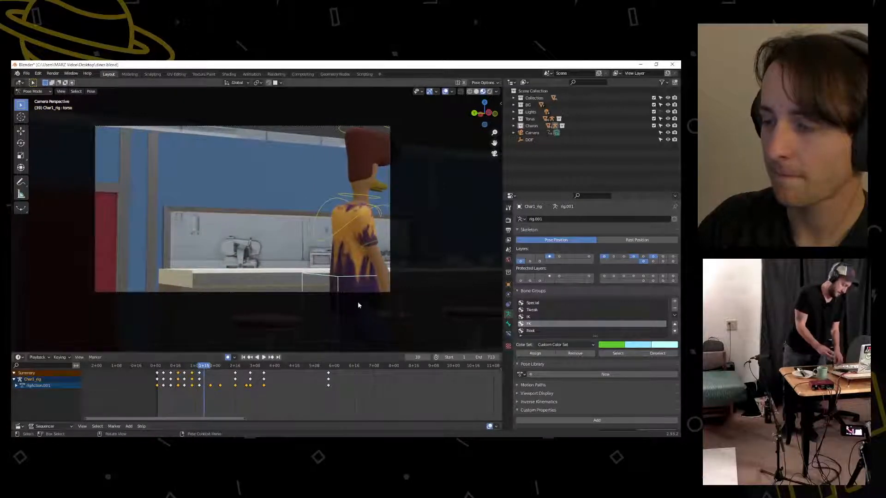
{"action": "key", "text": "g"}
{"action": "left_click", "coordinate": [355, 279]}
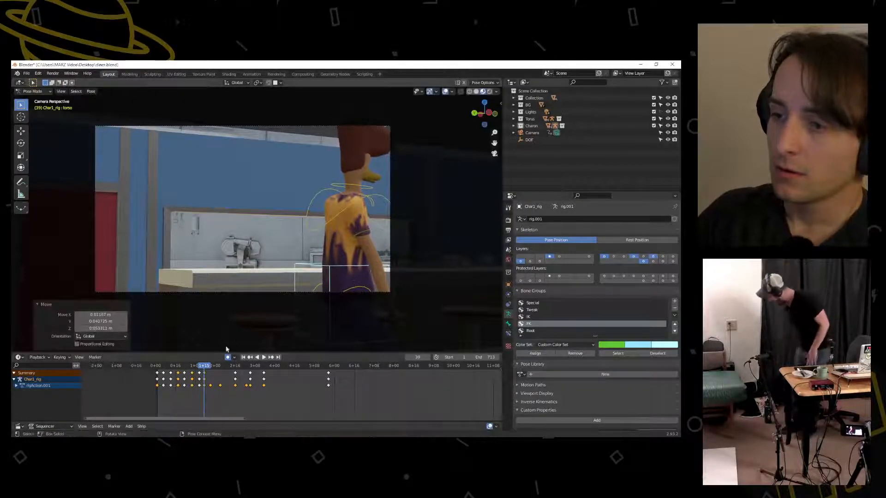
Adjust the torso control's position further along the walk and raise it slightly at frame 51
{"action": "left_click_drag", "start_coordinate": [204, 365], "coordinate": [220, 367]}
{"action": "key", "text": "g"}
{"action": "left_click", "coordinate": [349, 286]}
{"action": "key", "text": "g"}
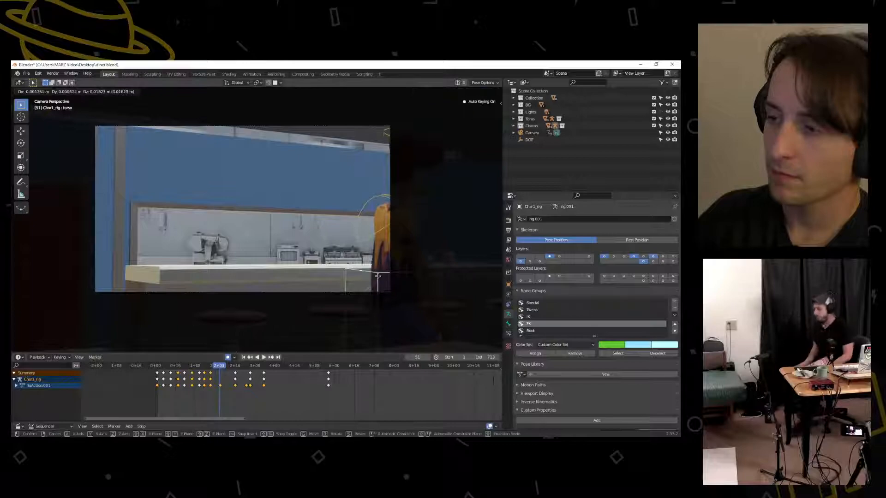
{"action": "left_click", "coordinate": [378, 273]}
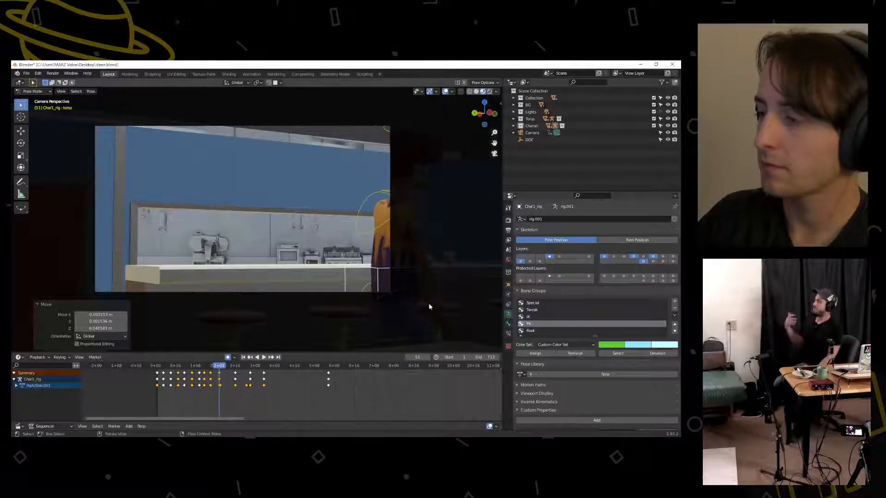
Switch to Object Mode, select the camera and set its Passepartout opacity to 1.000
{"action": "left_click", "coordinate": [350, 291]}
{"action": "key", "text": "Tab"}
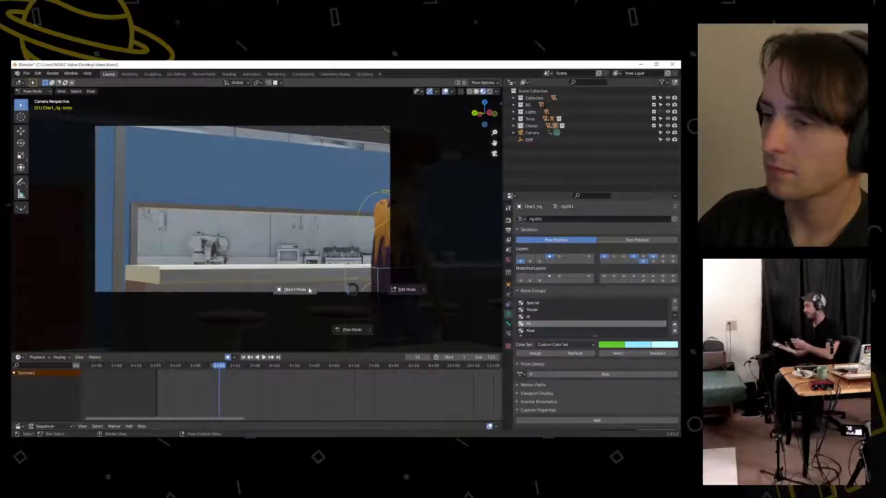
{"action": "left_click", "coordinate": [309, 290]}
{"action": "left_click", "coordinate": [322, 291]}
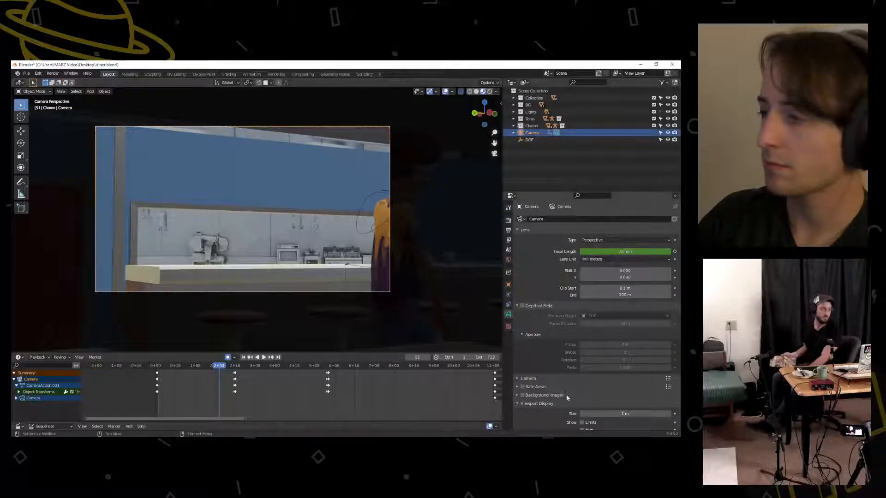
{"action": "scroll", "coordinate": [557, 413], "scroll_direction": "down", "scroll_amount": 4}
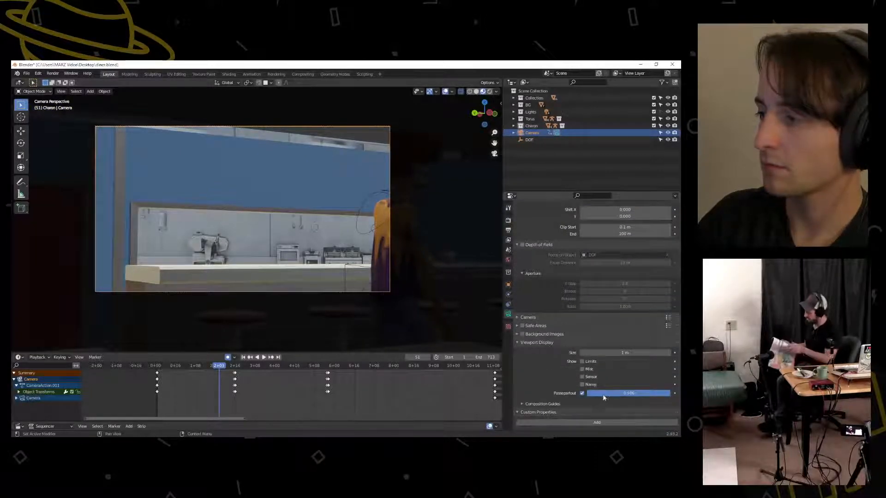
{"action": "left_click_drag", "start_coordinate": [602, 395], "coordinate": [669, 394]}
Play the shot from the start through the camera, and put the character rig back into Pose Mode
{"action": "left_click_drag", "start_coordinate": [226, 367], "coordinate": [156, 372]}
{"action": "scroll", "coordinate": [295, 302], "scroll_direction": "up", "scroll_amount": 1}
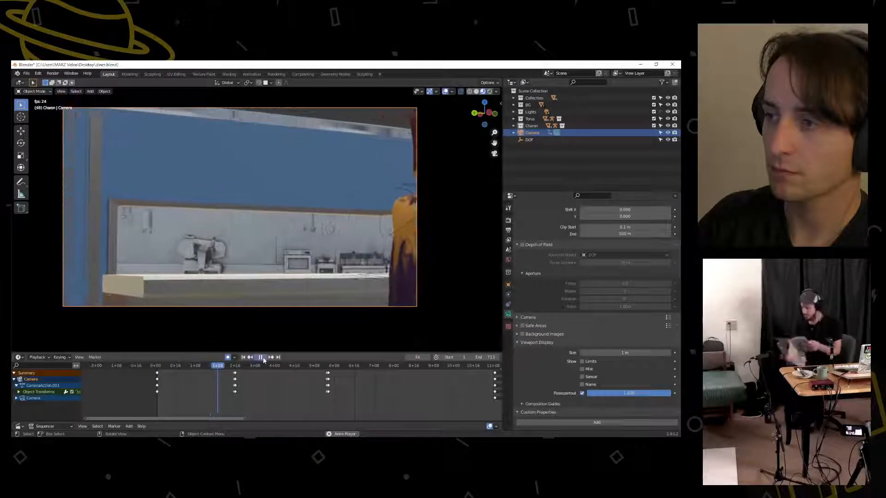
{"action": "key", "text": "Escape"}
{"action": "left_click", "coordinate": [172, 289]}
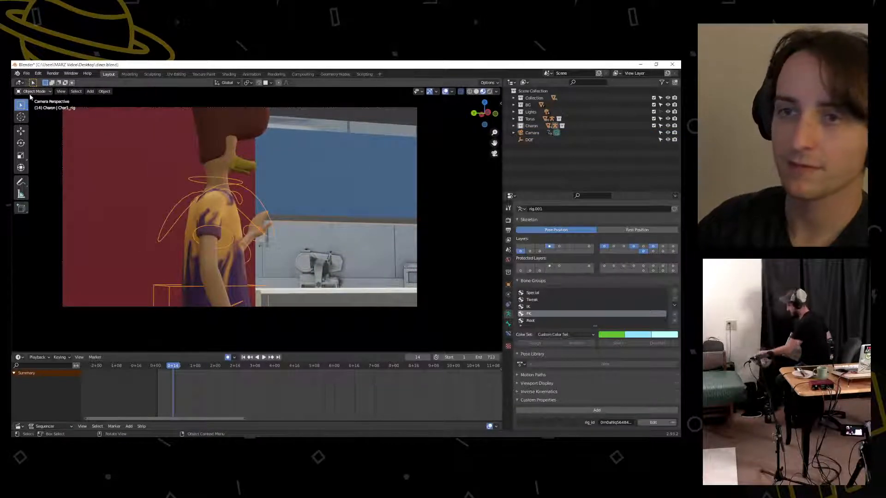
{"action": "left_click", "coordinate": [35, 115]}
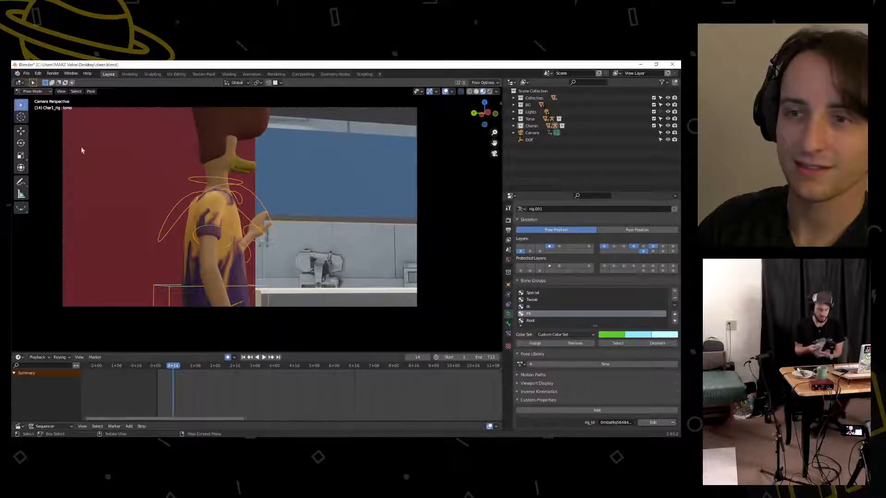
Check the torso motion of the walk by scrubbing the opening frames and playing from frame 1
{"action": "key", "text": "space"}
{"action": "left_click", "coordinate": [161, 367]}
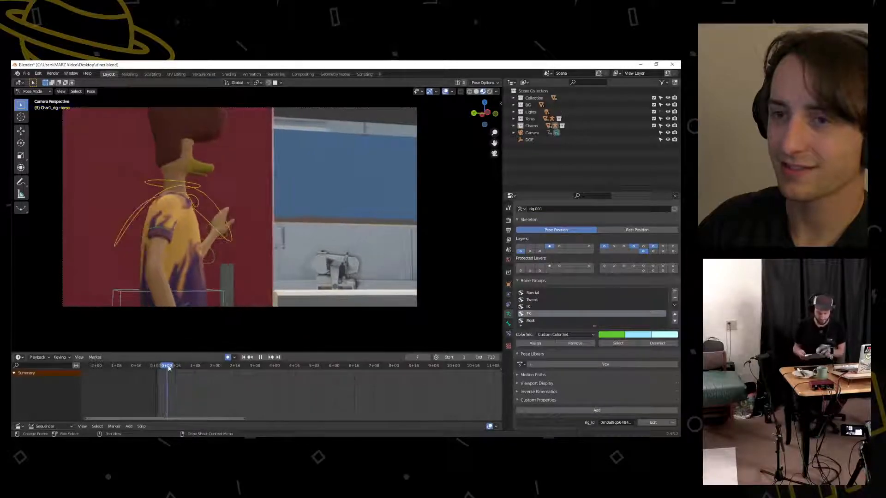
{"action": "key", "text": "space"}
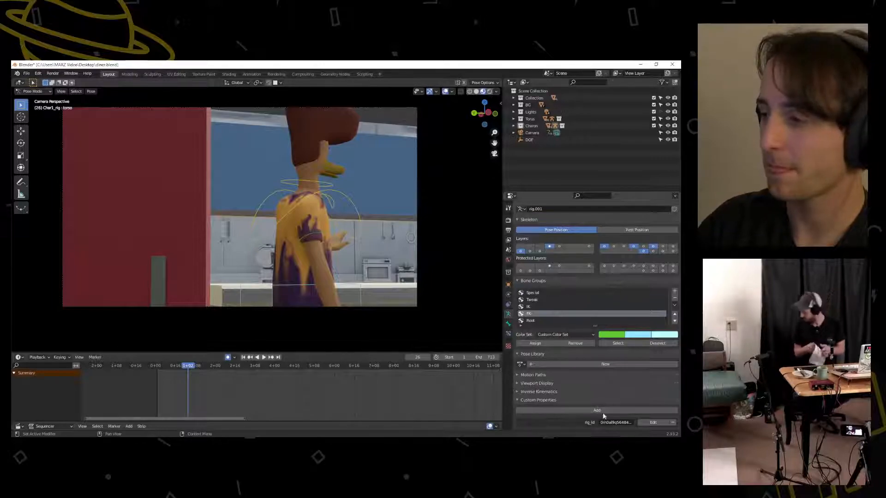
{"action": "key", "text": "Left"}
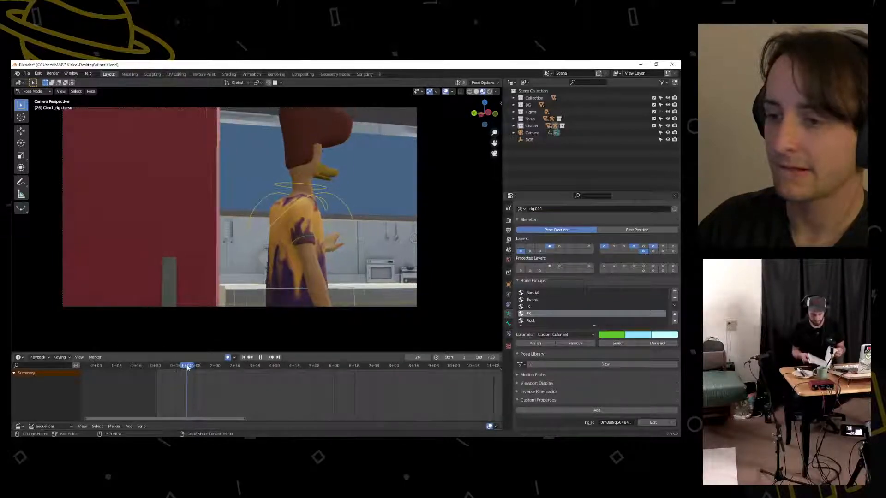
{"action": "left_click_drag", "start_coordinate": [192, 366], "coordinate": [158, 374]}
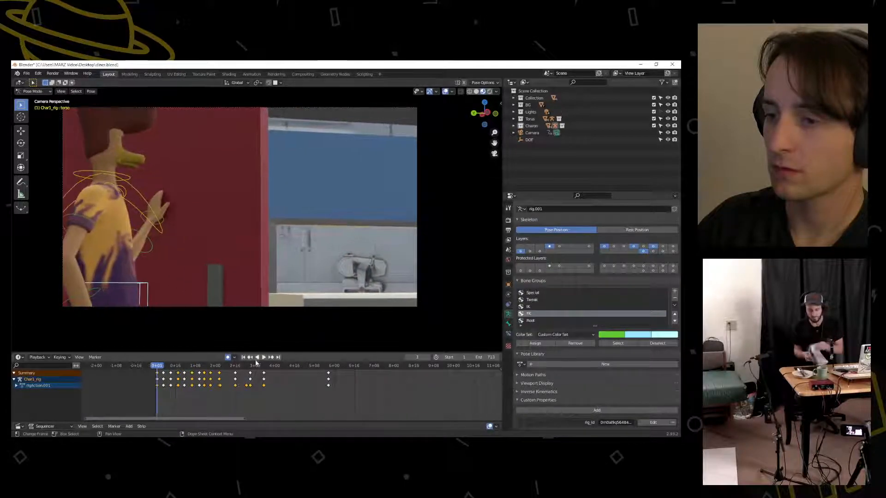
{"action": "left_click", "coordinate": [264, 358]}
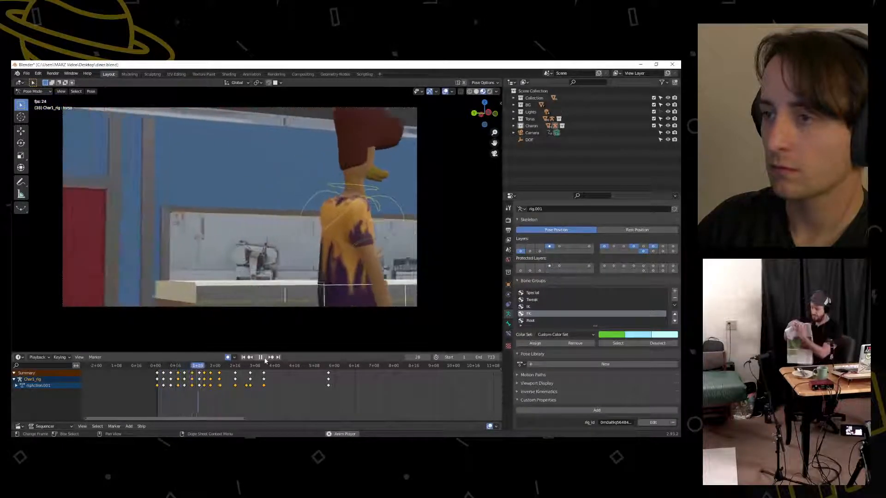
Shift the torso keyframes that follow frame 36 slightly later and replay the walk from the start
{"action": "mouse_move", "coordinate": [196, 366]}
{"action": "left_mouse_down"}
{"action": "mouse_move", "coordinate": [184, 368]}
{"action": "mouse_move", "coordinate": [205, 375]}
{"action": "left_mouse_up"}
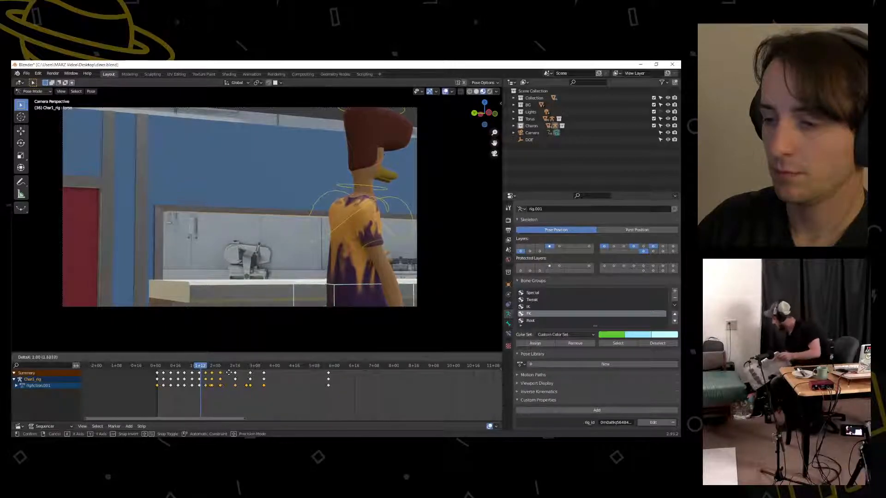
{"action": "left_click", "coordinate": [229, 373]}
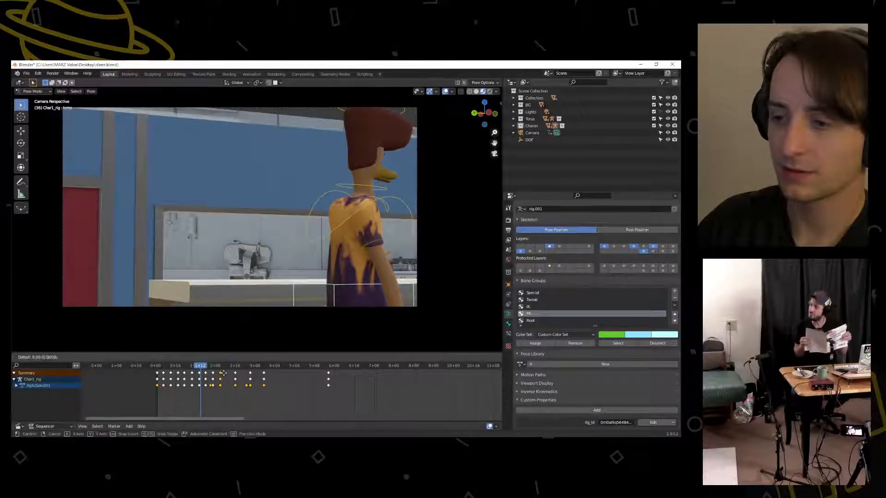
{"action": "left_click", "coordinate": [224, 375]}
{"action": "left_click_drag", "start_coordinate": [207, 368], "coordinate": [155, 368]}
{"action": "left_click", "coordinate": [263, 358]}
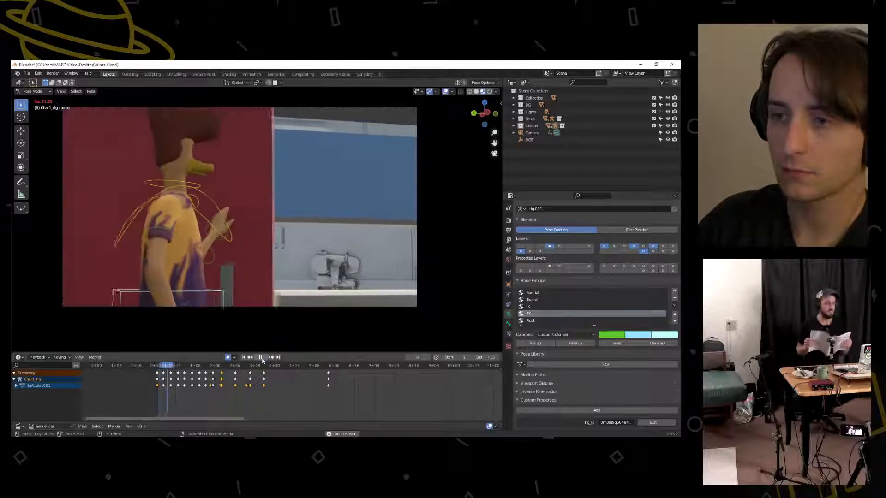
{"action": "left_click", "coordinate": [262, 359]}
Move the three keyframe columns following frame 26 slightly earlier and play the walk again
{"action": "left_click_drag", "start_coordinate": [161, 367], "coordinate": [189, 365]}
{"action": "left_click", "coordinate": [191, 372]}
{"action": "left_click", "coordinate": [199, 373], "text": "shift"}
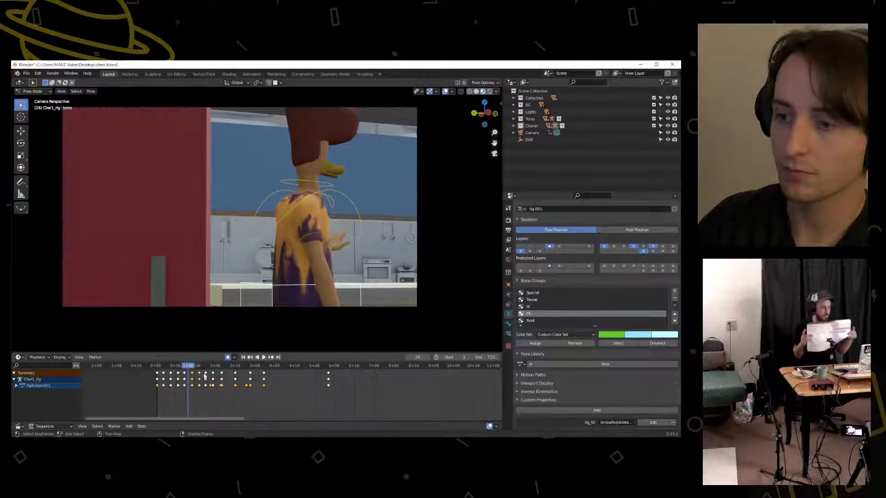
{"action": "left_click", "coordinate": [205, 374], "text": "shift"}
{"action": "key", "text": "g"}
{"action": "left_click", "coordinate": [206, 373]}
{"action": "left_click_drag", "start_coordinate": [182, 366], "coordinate": [160, 376]}
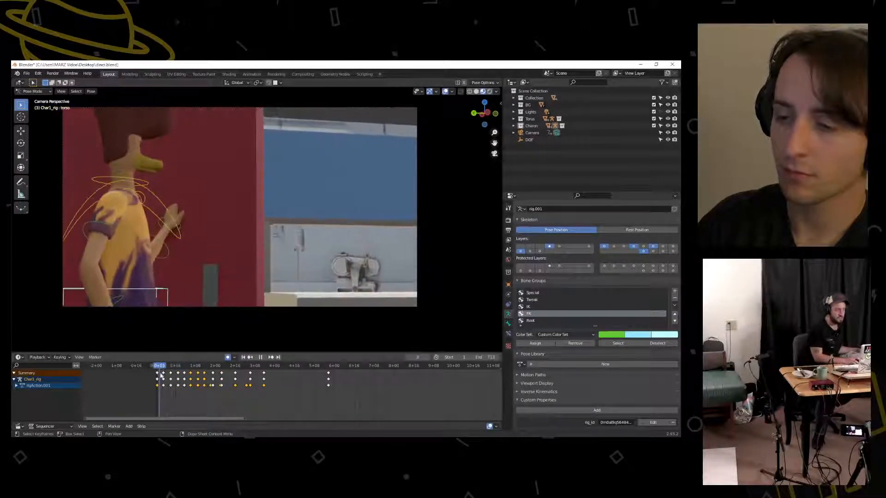
{"action": "left_click", "coordinate": [264, 358]}
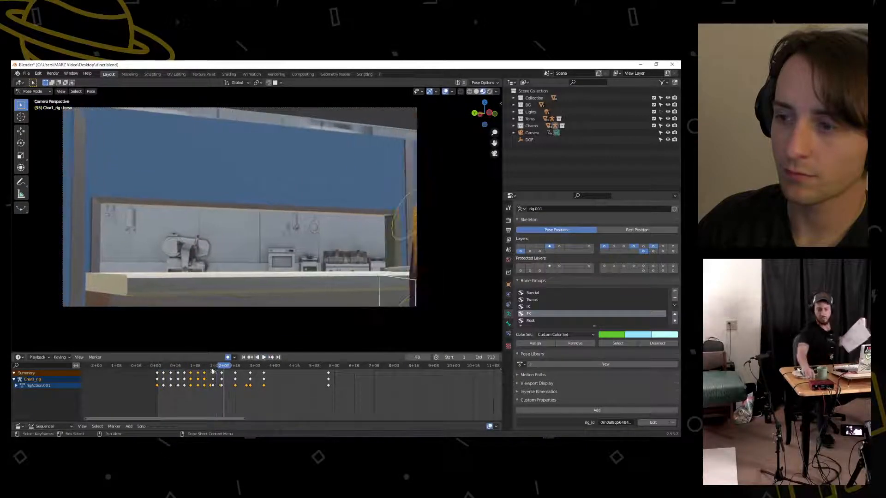
Shift the walk keyframes from about frame 23 onward slightly later and replay from frame 1
{"action": "left_click_drag", "start_coordinate": [208, 368], "coordinate": [184, 374]}
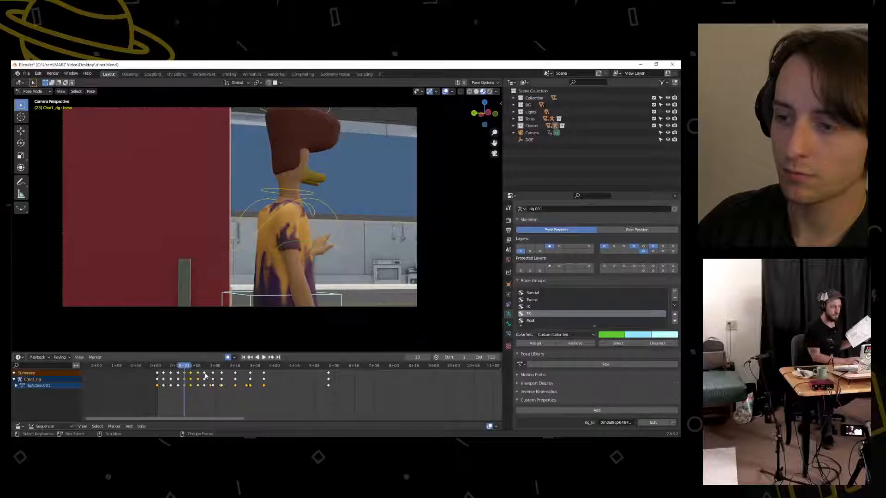
{"action": "left_click_drag", "start_coordinate": [213, 372], "coordinate": [157, 370]}
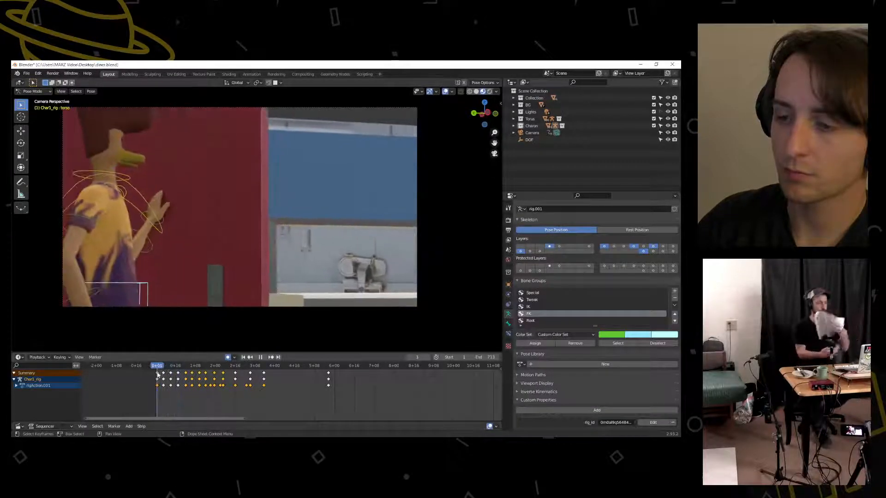
{"action": "left_click", "coordinate": [265, 357]}
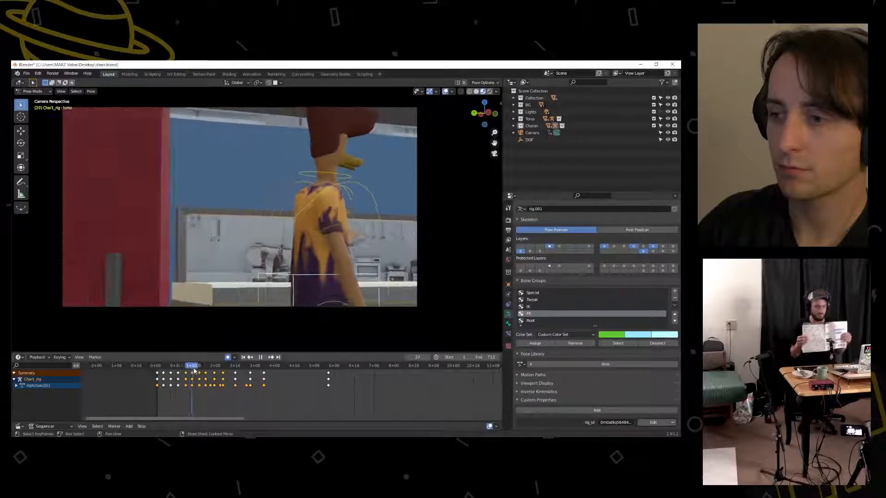
Reposition the torso control slightly at frame 35 in the camera view
{"action": "left_click_drag", "start_coordinate": [197, 370], "coordinate": [199, 369]}
{"action": "key", "text": "space"}
{"action": "key", "text": "g"}
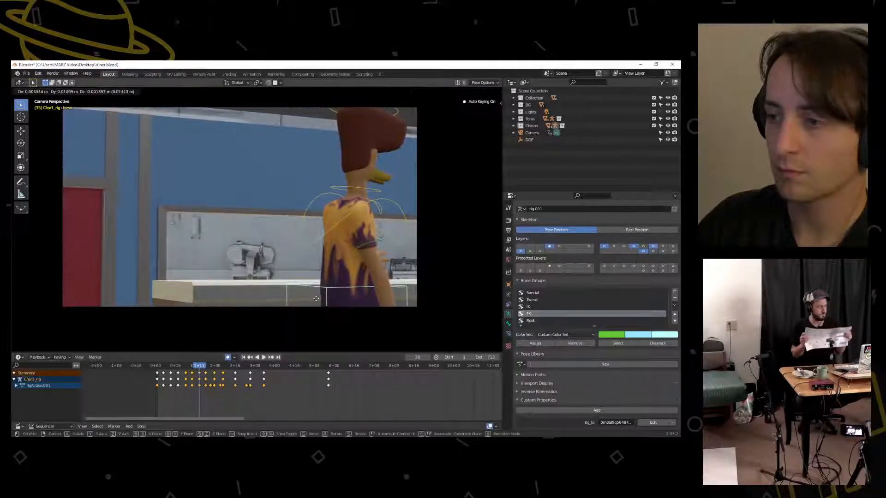
{"action": "left_click", "coordinate": [307, 297]}
Scrub through the walk and play it from frame 1 to check the adjusted torso motion
{"action": "key", "text": "space"}
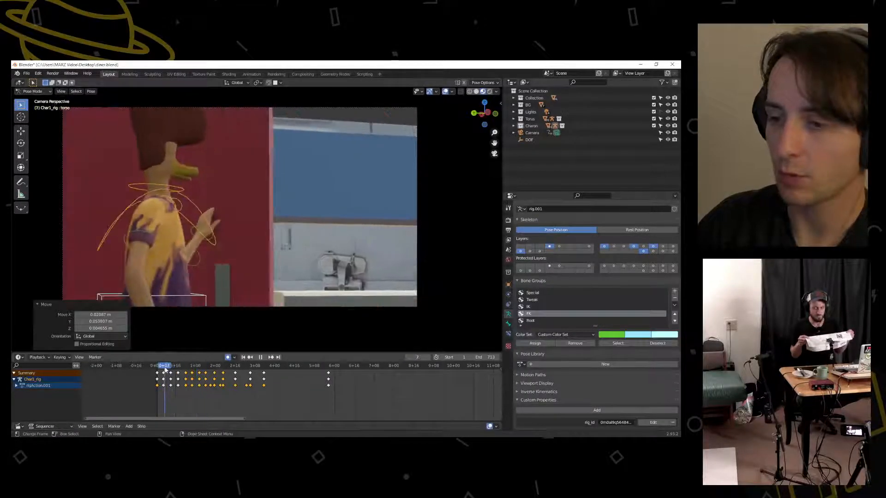
{"action": "left_click", "coordinate": [185, 369]}
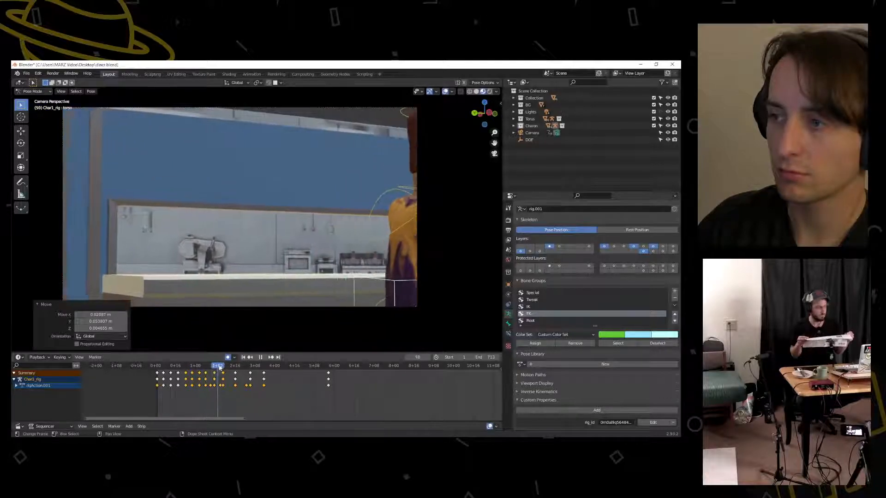
{"action": "left_click_drag", "start_coordinate": [179, 370], "coordinate": [157, 369]}
{"action": "key", "text": "space"}
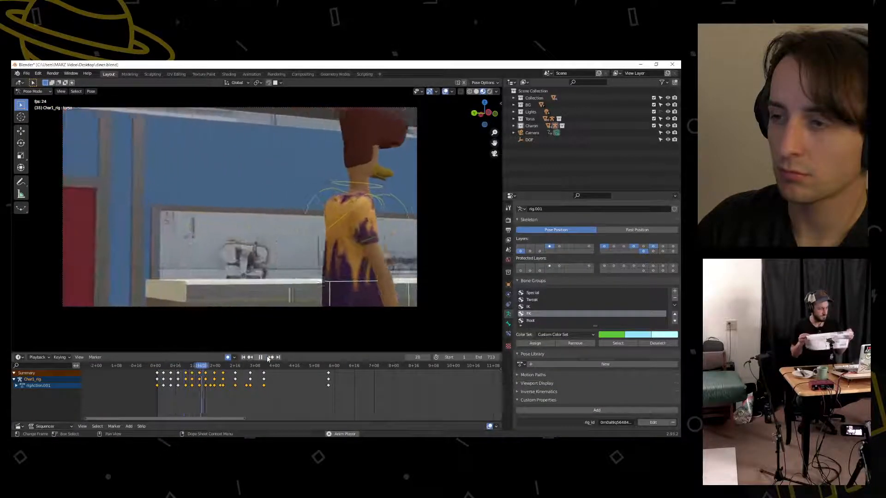
{"action": "left_click", "coordinate": [264, 358]}
{"action": "left_click_drag", "start_coordinate": [181, 370], "coordinate": [159, 373]}
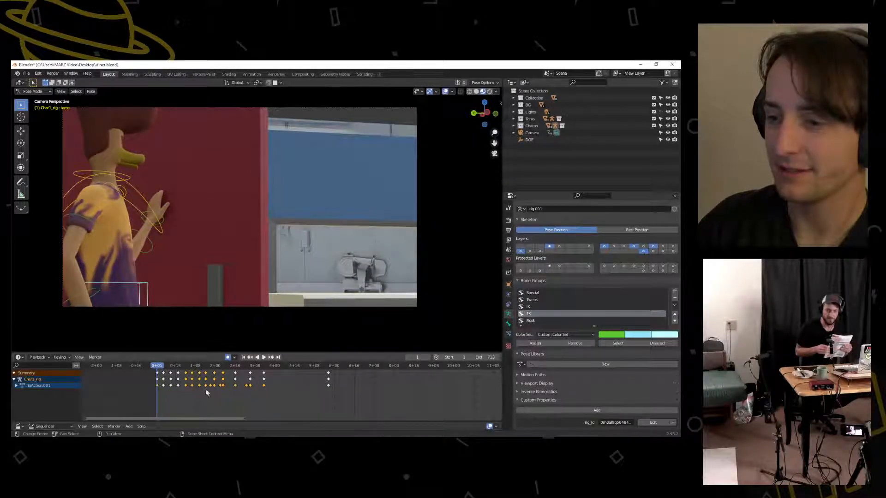
Delete the selected walk keyframes from about frame 35 to 54 and adjust the second keyframe column's timing
{"action": "key", "text": "x"}
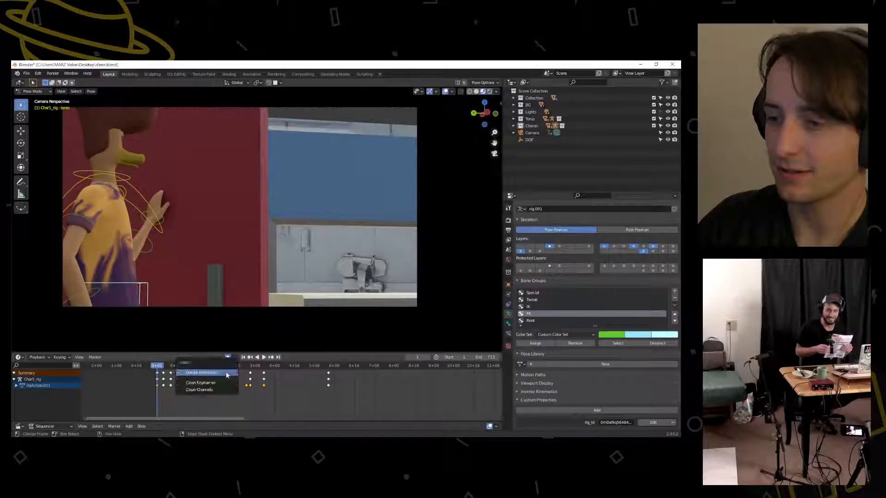
{"action": "left_click", "coordinate": [226, 375]}
{"action": "key", "text": "space"}
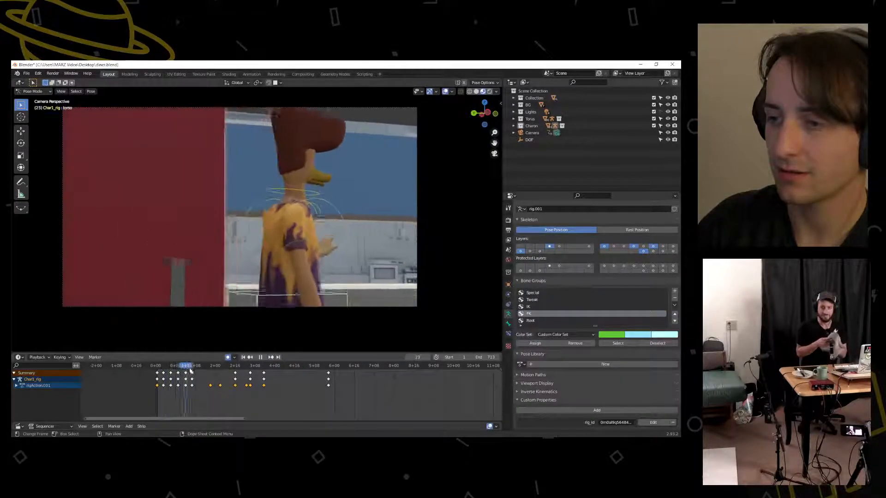
{"action": "key", "text": "Escape"}
{"action": "key", "text": "g"}
{"action": "left_click", "coordinate": [162, 381]}
{"action": "key", "text": "shift+Left"}
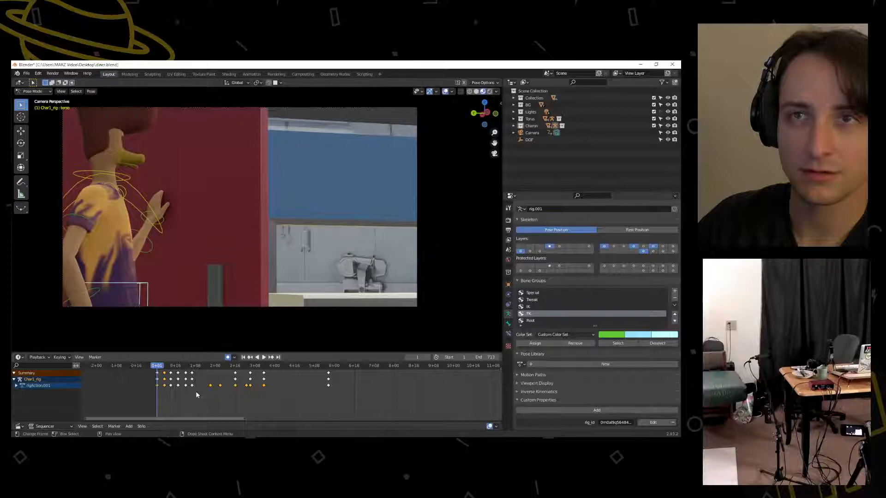
Scale the walk keyframes after frame 1 by about 1.76 and move the column near frame 42 three frames later
{"action": "left_click_drag", "start_coordinate": [196, 391], "coordinate": [161, 371]}
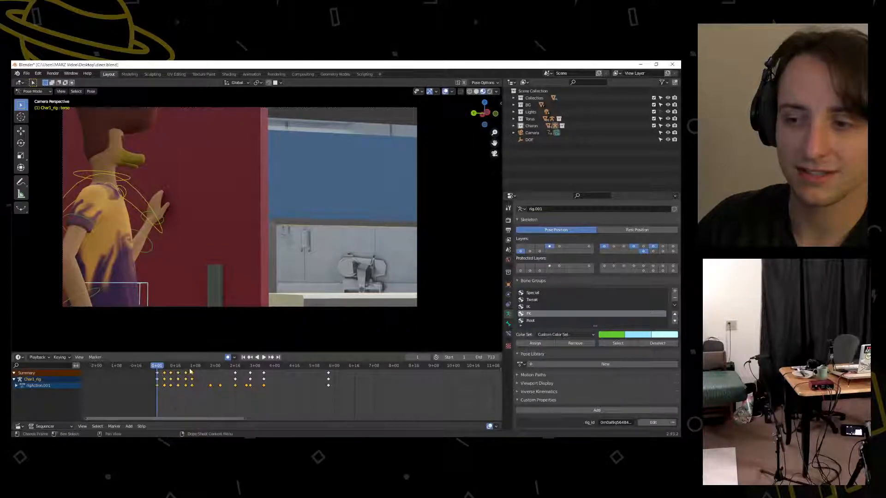
{"action": "key", "text": "s"}
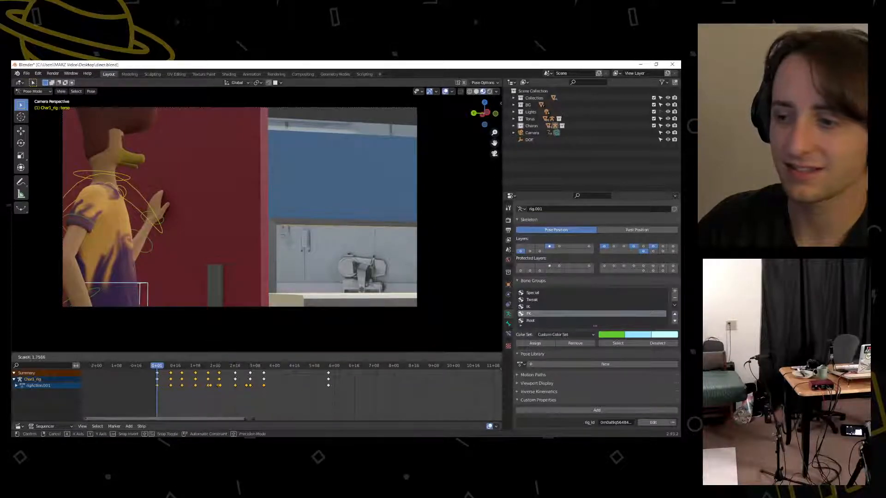
{"action": "left_click", "coordinate": [217, 378]}
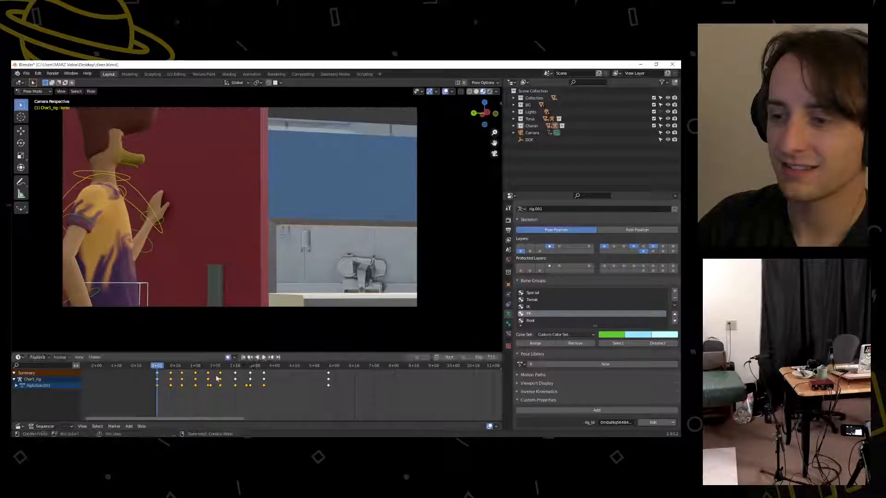
{"action": "key", "text": "g"}
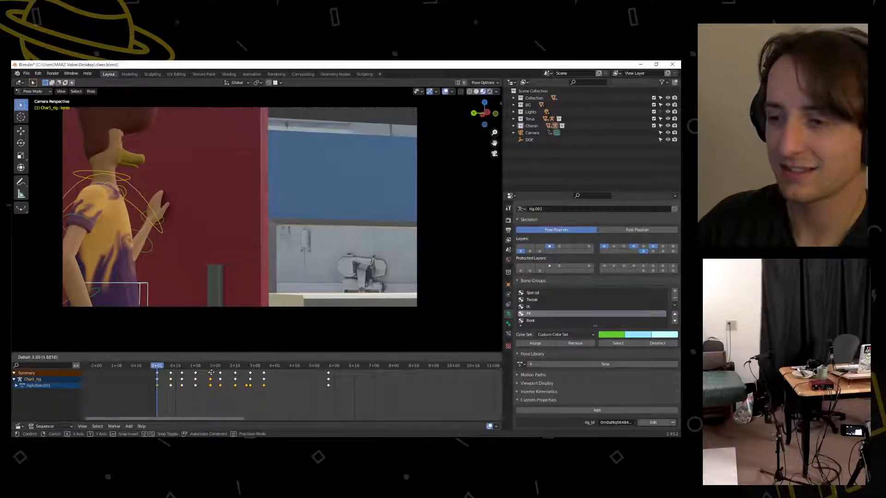
{"action": "left_click", "coordinate": [211, 372]}
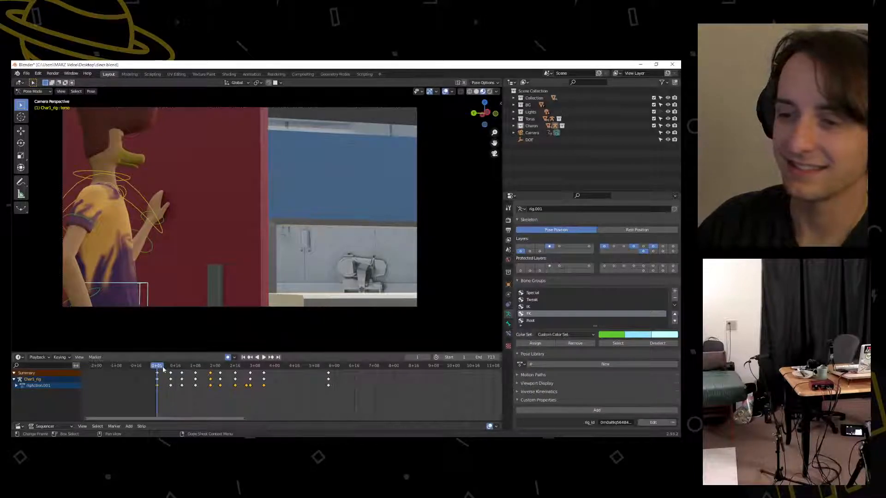
Replay the stretched walk several times from frame 1 to judge its new pacing
{"action": "left_click", "coordinate": [261, 357]}
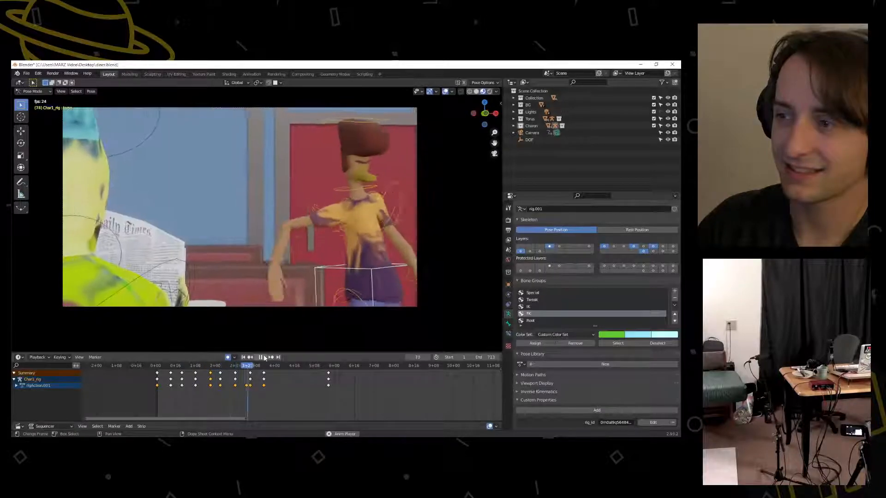
{"action": "left_click", "coordinate": [260, 358]}
{"action": "left_click_drag", "start_coordinate": [238, 367], "coordinate": [157, 370]}
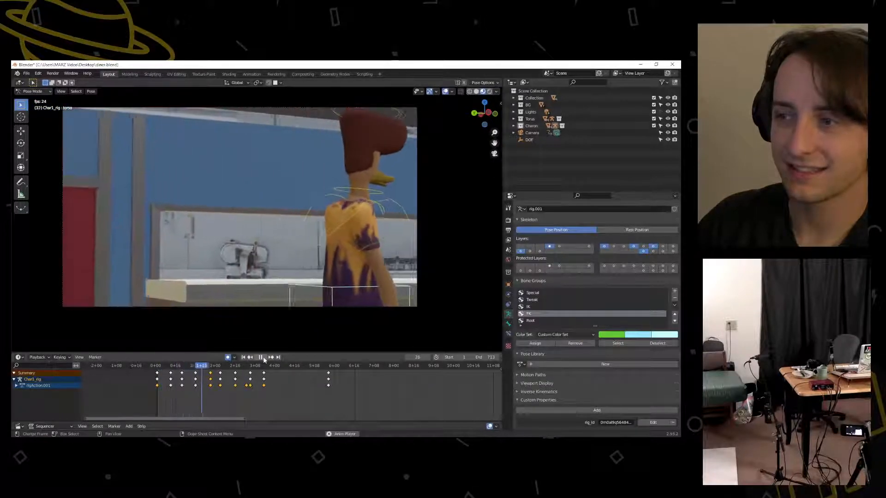
{"action": "left_click", "coordinate": [262, 358]}
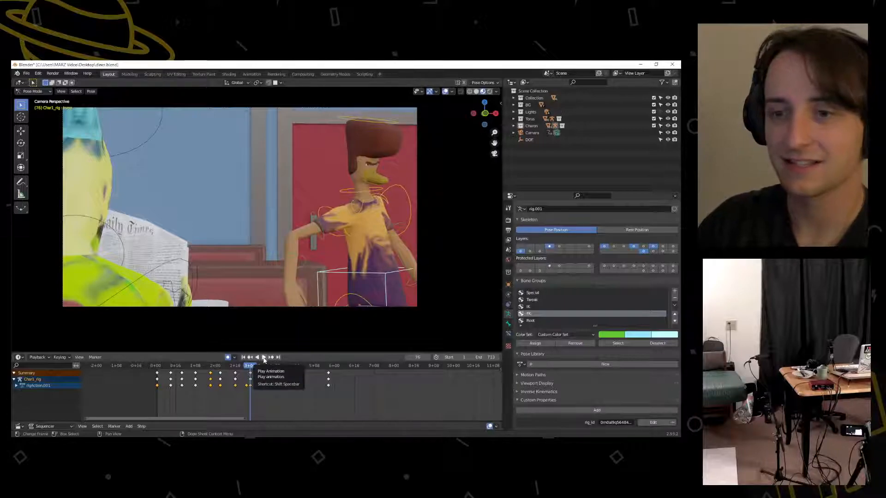
{"action": "left_click", "coordinate": [263, 358]}
{"action": "left_click", "coordinate": [168, 366]}
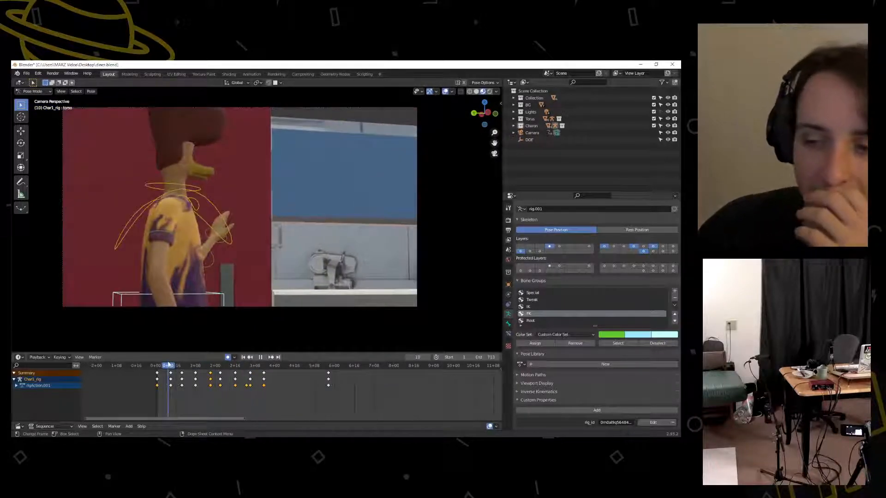
{"action": "left_click_drag", "start_coordinate": [169, 365], "coordinate": [157, 369]}
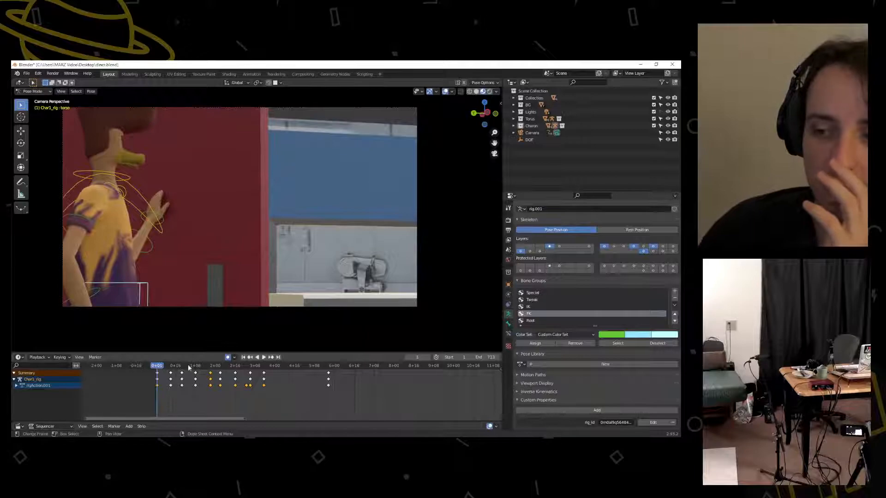
{"action": "left_click", "coordinate": [263, 358]}
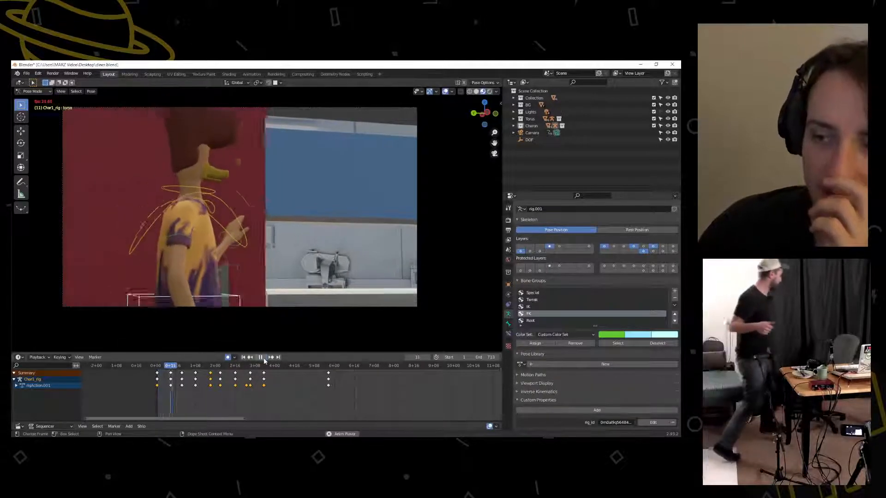
{"action": "left_click", "coordinate": [264, 358]}
Move the keyframe columns near frames 12 and 20 slightly earlier, along with the one near frame 32
{"action": "left_click_drag", "start_coordinate": [182, 364], "coordinate": [167, 366]}
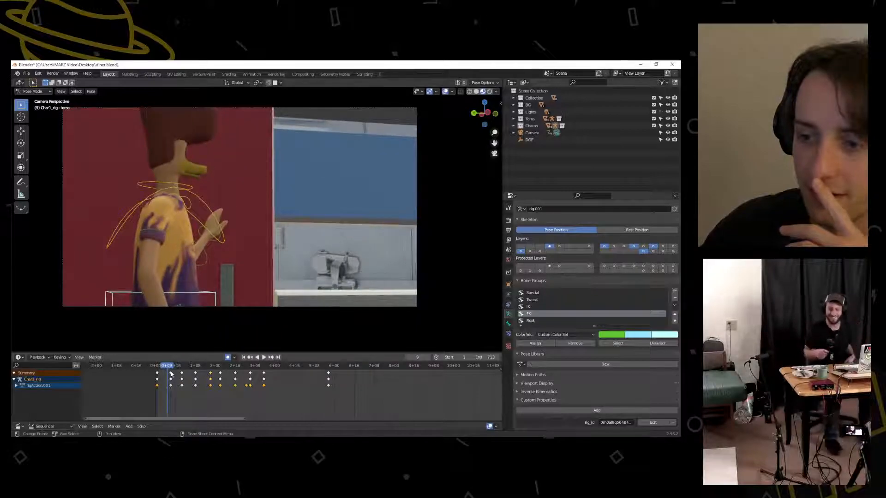
{"action": "left_click", "coordinate": [170, 372]}
{"action": "left_click", "coordinate": [181, 373], "text": "shift"}
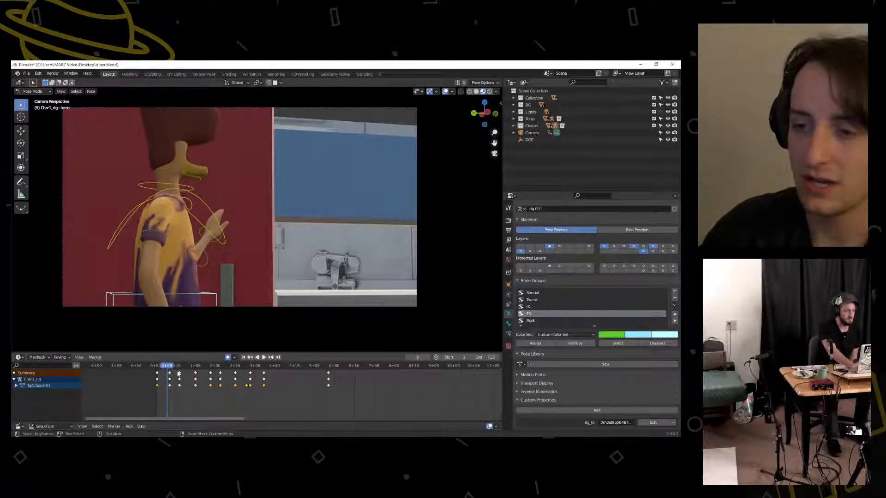
{"action": "key", "text": "g"}
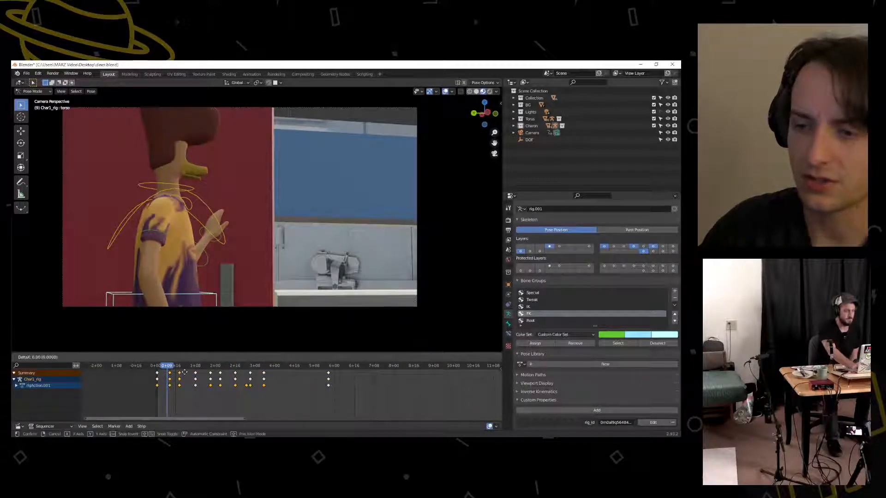
{"action": "left_click", "coordinate": [185, 377]}
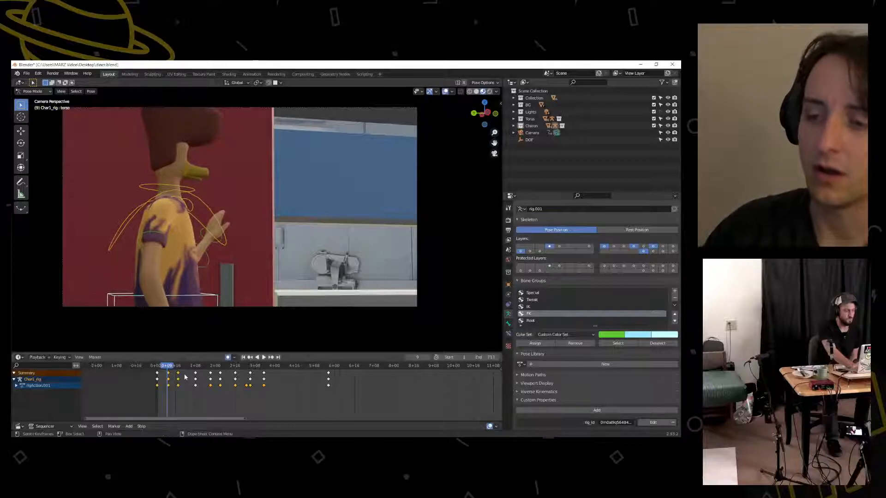
{"action": "key", "text": "g"}
{"action": "left_click", "coordinate": [187, 373]}
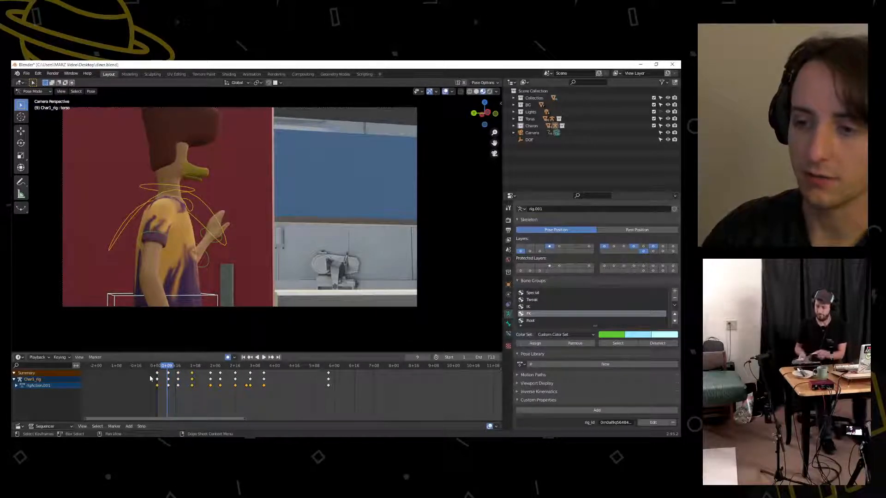
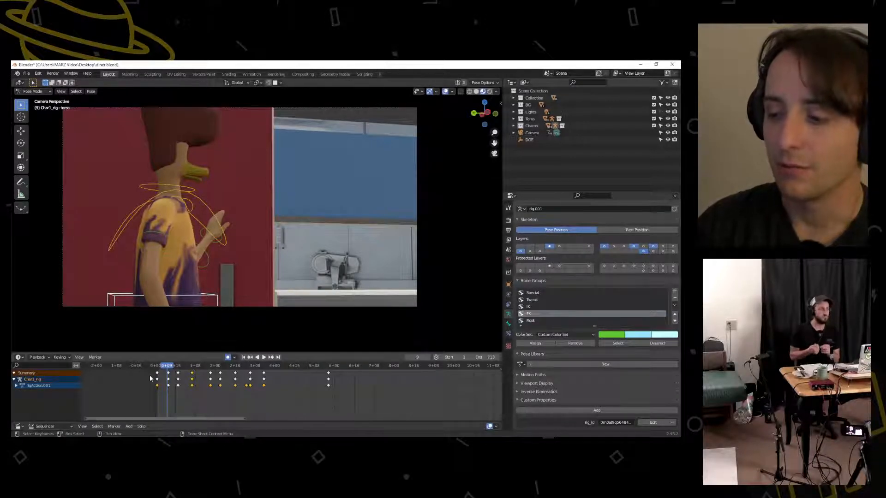
Play the walk from frame 1 to check the tightened step timing
{"action": "left_click", "coordinate": [158, 366]}
{"action": "key", "text": "space"}
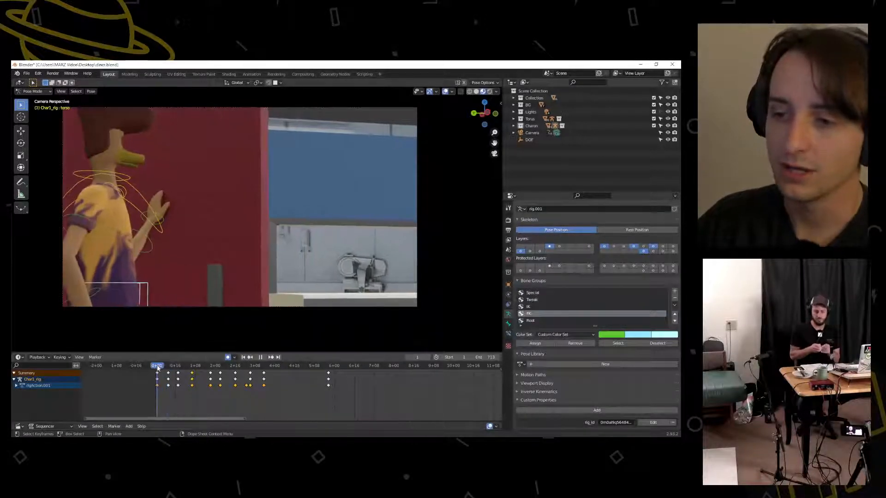
{"action": "mouse_move", "coordinate": [158, 368]}
{"action": "left_mouse_down"}
{"action": "mouse_move", "coordinate": [174, 368]}
{"action": "mouse_move", "coordinate": [158, 368]}
{"action": "left_mouse_up"}
{"action": "left_click", "coordinate": [264, 357]}
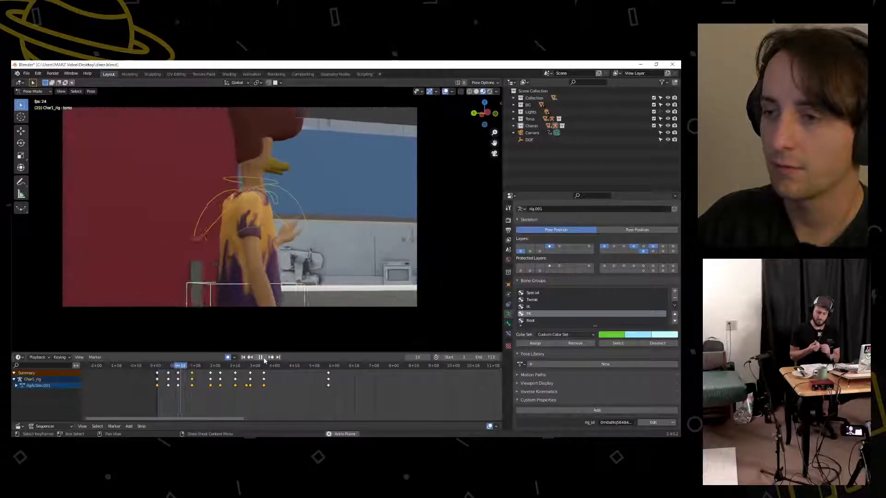
{"action": "left_click_drag", "start_coordinate": [222, 368], "coordinate": [163, 368]}
Reposition the torso around frame 27 and delete the neighbouring keyframe column near frame 29
{"action": "key", "text": "space"}
{"action": "key", "text": "g"}
{"action": "left_click", "coordinate": [262, 293]}
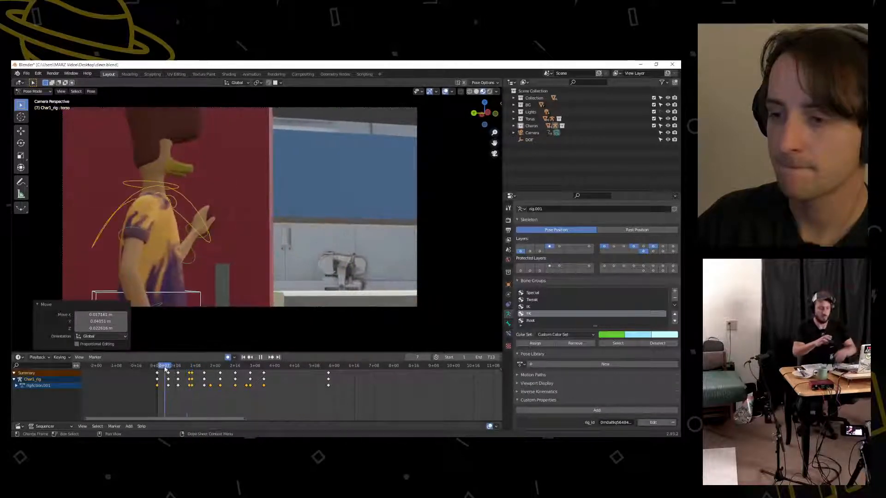
{"action": "key", "text": "x"}
{"action": "left_click", "coordinate": [200, 372]}
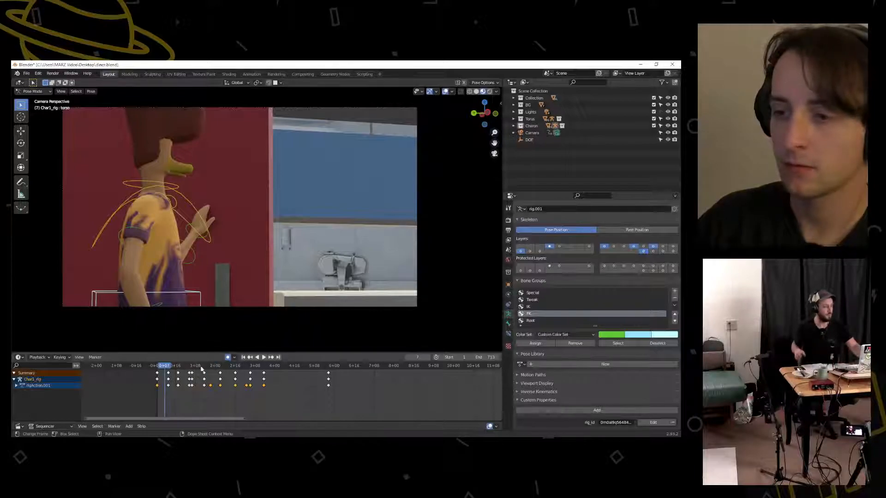
{"action": "key", "text": "x"}
Scrub the opening of the walk and nudge the torso's position at frame 27
{"action": "key", "text": "space"}
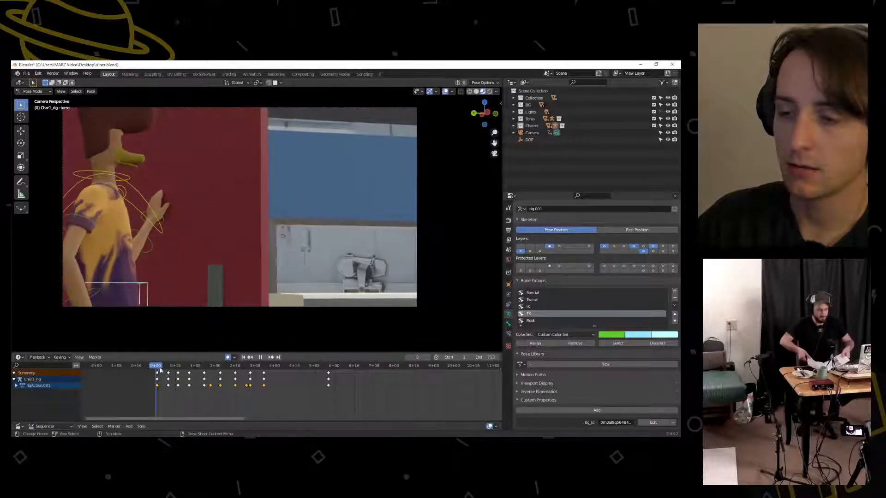
{"action": "mouse_move", "coordinate": [193, 367]}
{"action": "left_mouse_down"}
{"action": "mouse_move", "coordinate": [165, 372]}
{"action": "mouse_move", "coordinate": [189, 370]}
{"action": "left_mouse_up"}
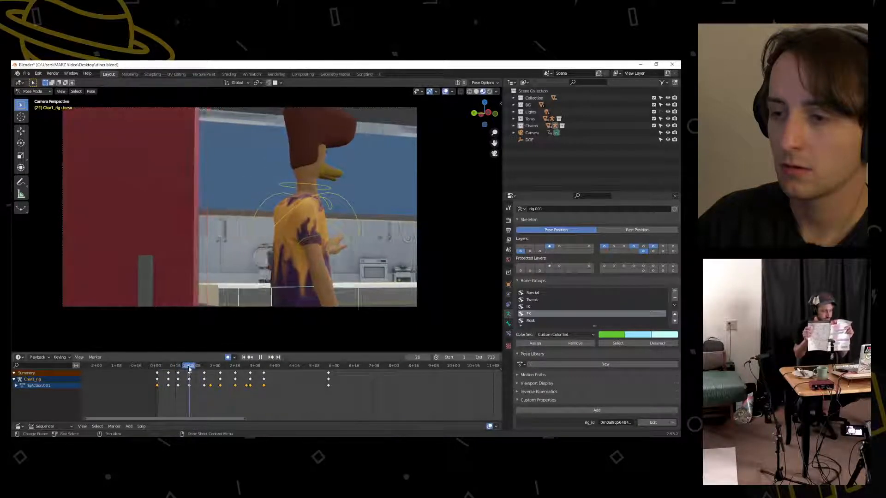
{"action": "key", "text": "g"}
{"action": "left_click", "coordinate": [203, 337]}
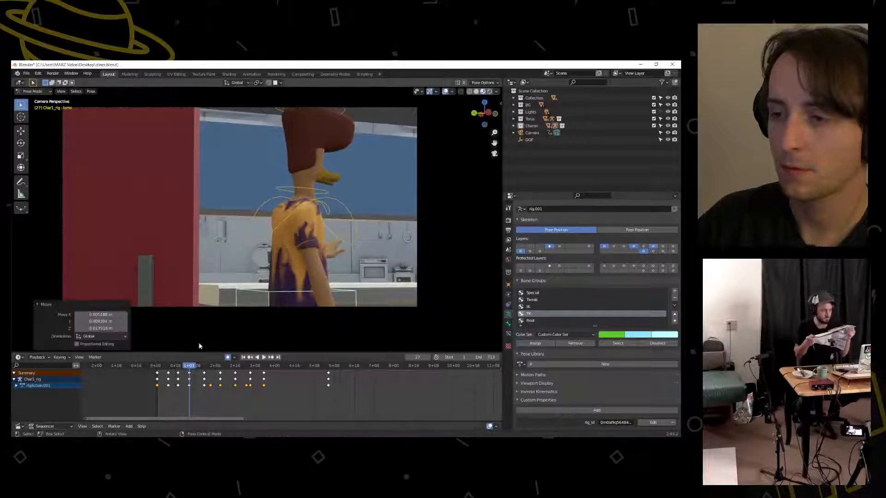
Try repositioning the torso at frame 38, undo the move and return to about frame 35
{"action": "left_click_drag", "start_coordinate": [192, 367], "coordinate": [205, 370]}
{"action": "key", "text": "g"}
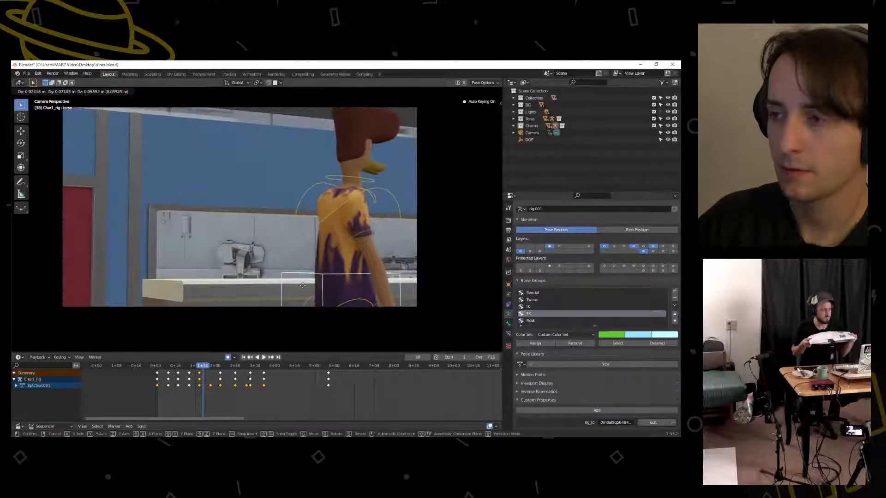
{"action": "left_click", "coordinate": [272, 306]}
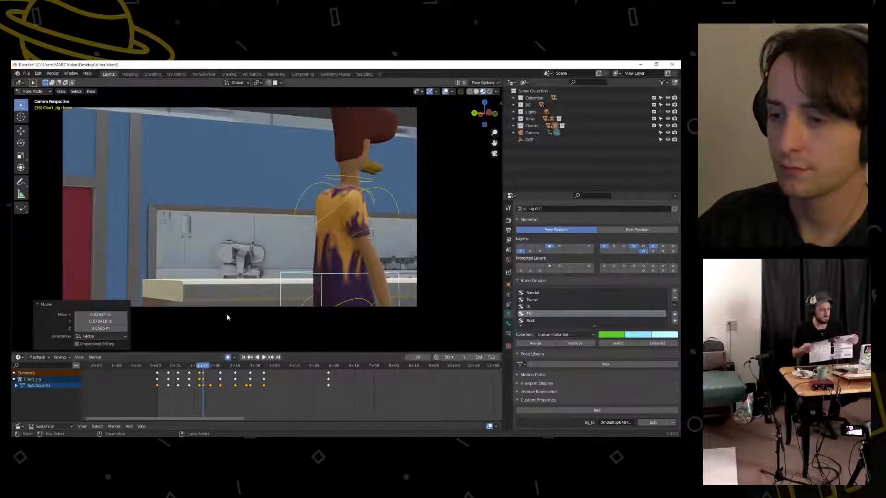
{"action": "key", "text": "ctrl+z"}
{"action": "left_click_drag", "start_coordinate": [204, 367], "coordinate": [200, 368]}
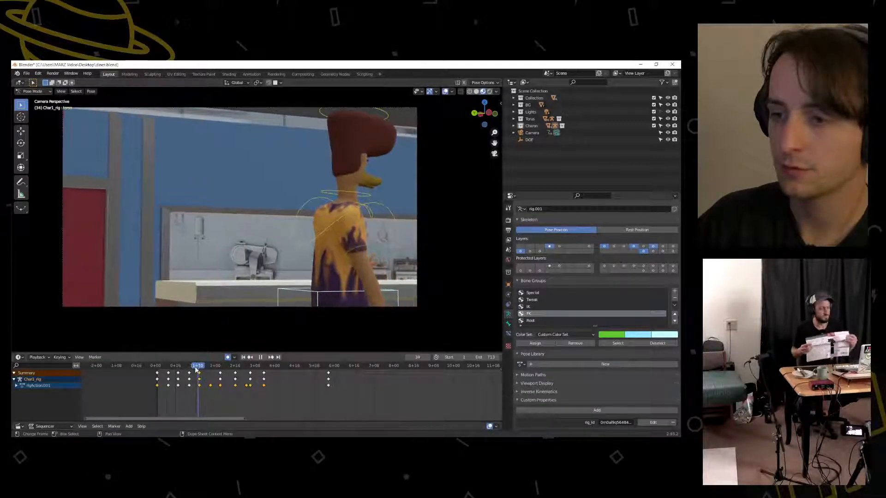
Step through the walk's keyframes from frame 1 to frame 35 and raise the torso there by about 0.04 m
{"action": "left_click", "coordinate": [243, 357]}
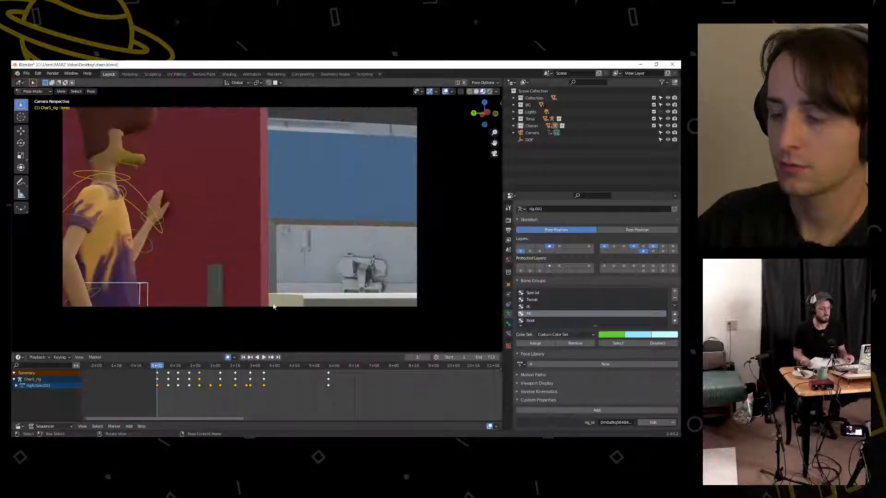
{"action": "left_click", "coordinate": [271, 357]}
{"action": "left_click", "coordinate": [271, 358]}
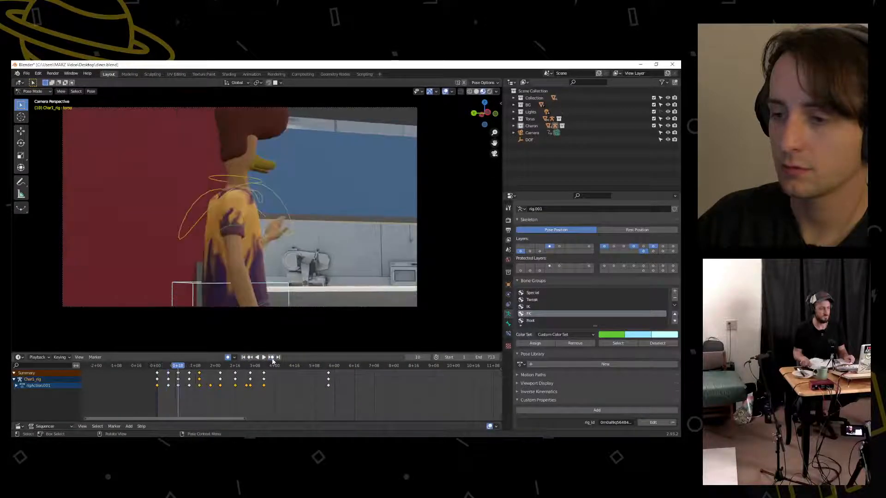
{"action": "left_click", "coordinate": [271, 357]}
{"action": "left_click", "coordinate": [272, 358]}
{"action": "key", "text": "g"}
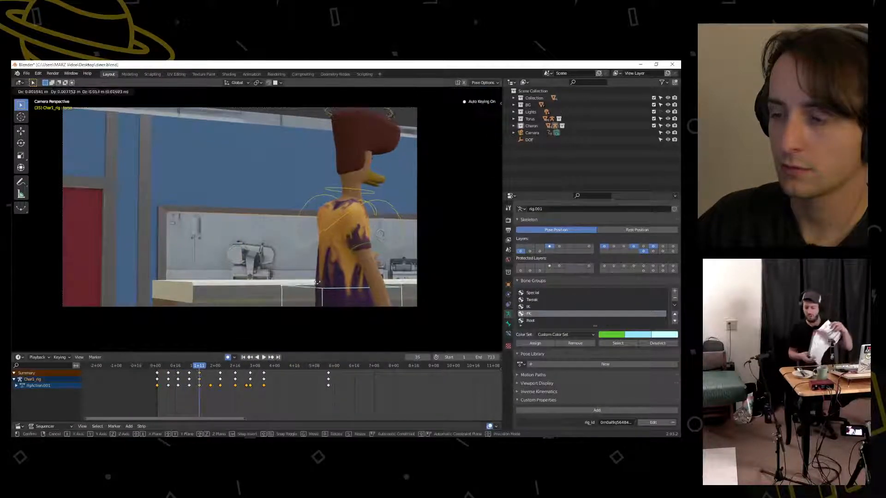
{"action": "left_click", "coordinate": [308, 278]}
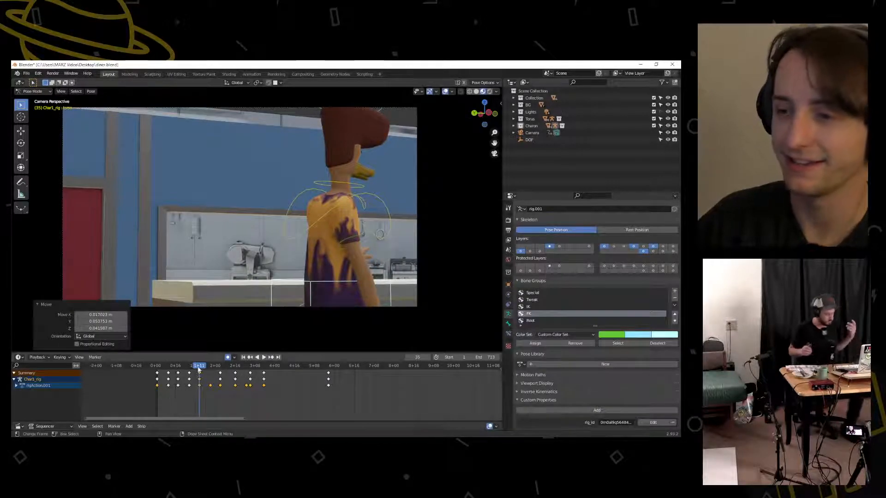
Play the walk from the start to check the raised torso at frame 35
{"action": "left_click", "coordinate": [155, 365]}
{"action": "left_click", "coordinate": [263, 357]}
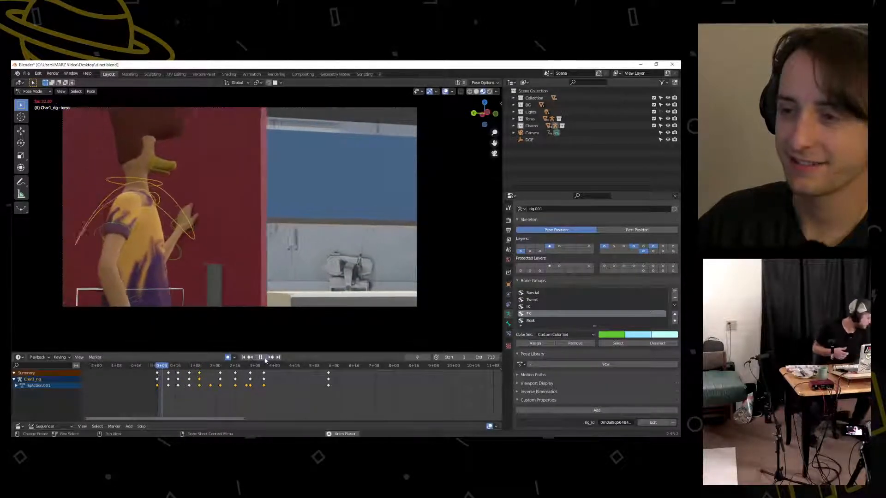
{"action": "left_click", "coordinate": [260, 357]}
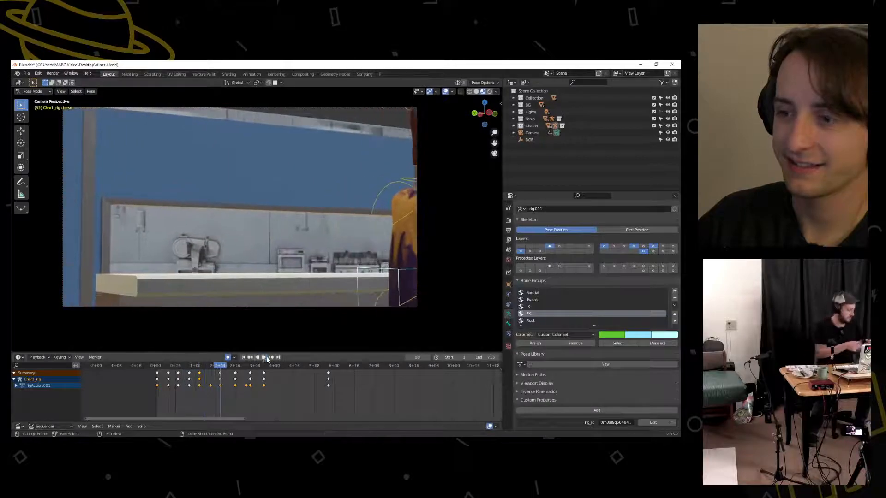
Lower the torso by about 0.067 m at frame 44
{"action": "left_click", "coordinate": [201, 366]}
{"action": "mouse_move", "coordinate": [201, 369]}
{"action": "left_mouse_down"}
{"action": "mouse_move", "coordinate": [178, 365]}
{"action": "mouse_move", "coordinate": [210, 366]}
{"action": "left_mouse_up"}
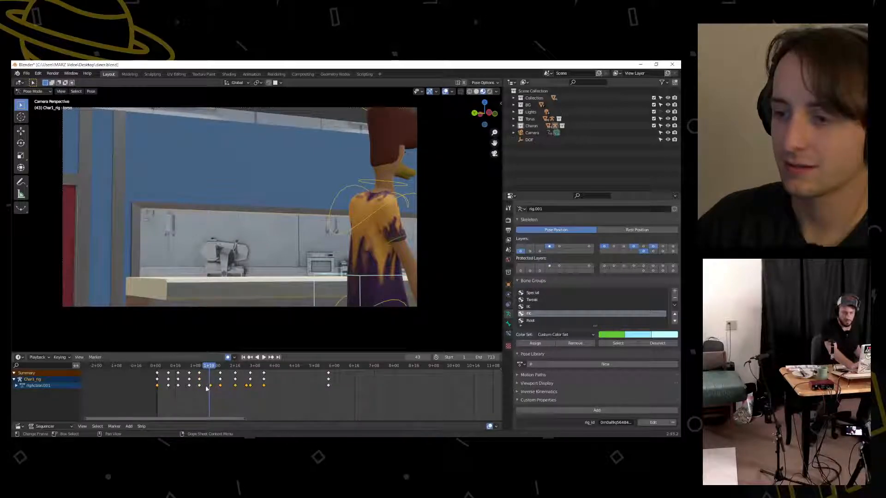
{"action": "left_click_drag", "start_coordinate": [209, 367], "coordinate": [211, 366]}
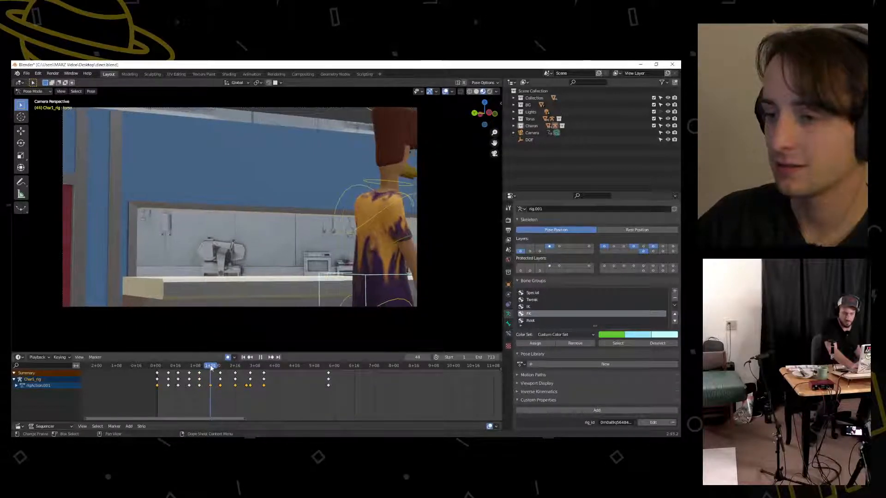
{"action": "key", "text": "g"}
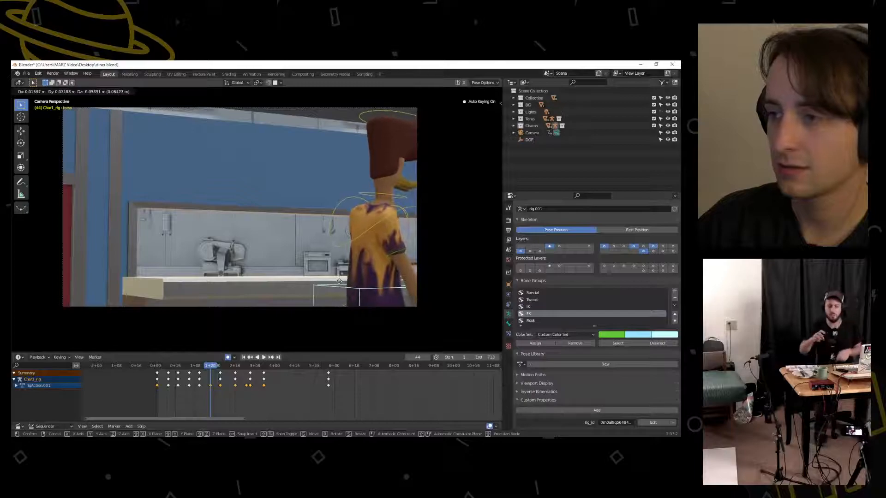
{"action": "left_click", "coordinate": [334, 283]}
Play the walk from its opening frames to check the torso's rise and fall
{"action": "left_click_drag", "start_coordinate": [208, 367], "coordinate": [157, 371]}
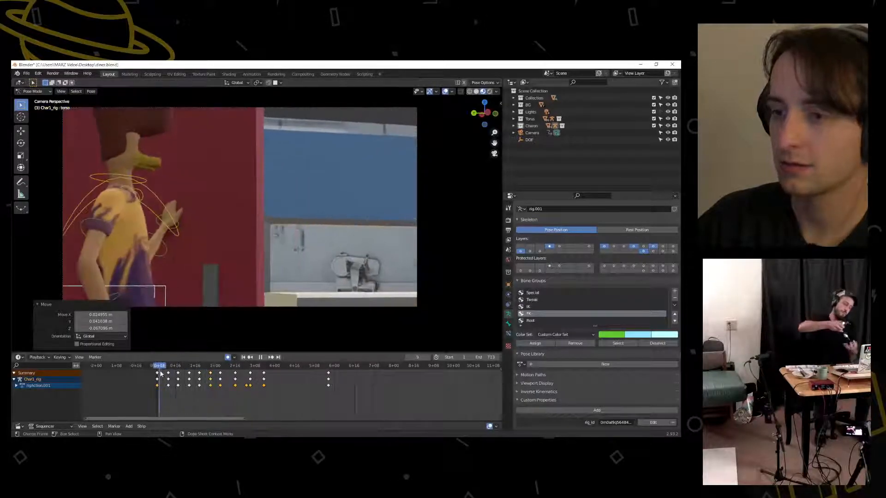
{"action": "key", "text": "space"}
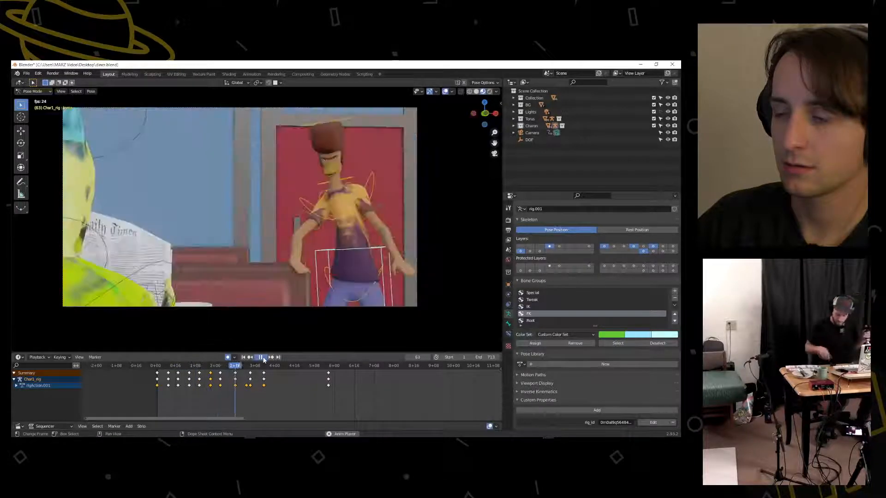
{"action": "key", "text": "space"}
Try rotating the right upper arm at frame 9 and undo the rotation
{"action": "left_click_drag", "start_coordinate": [215, 369], "coordinate": [165, 366]}
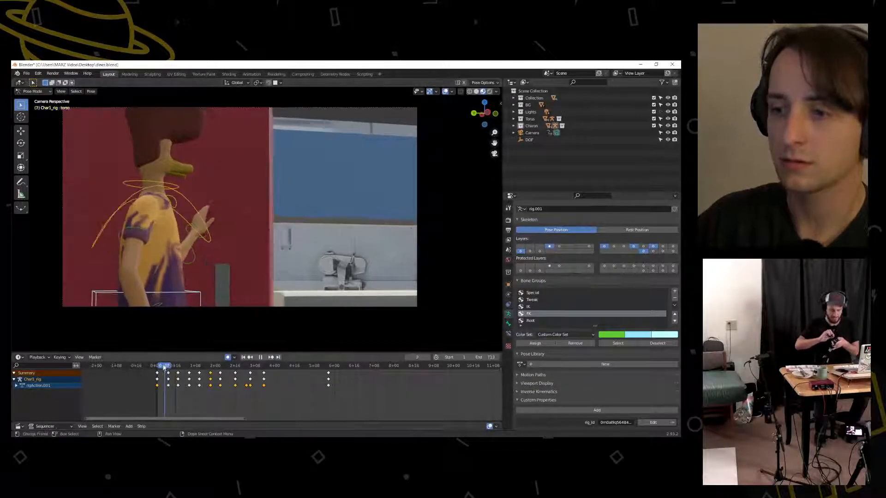
{"action": "key", "text": "Escape"}
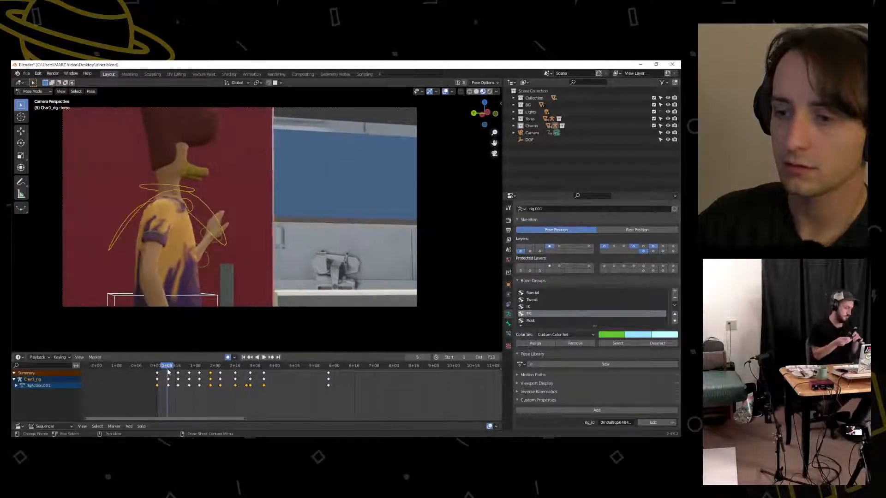
{"action": "key", "text": "r"}
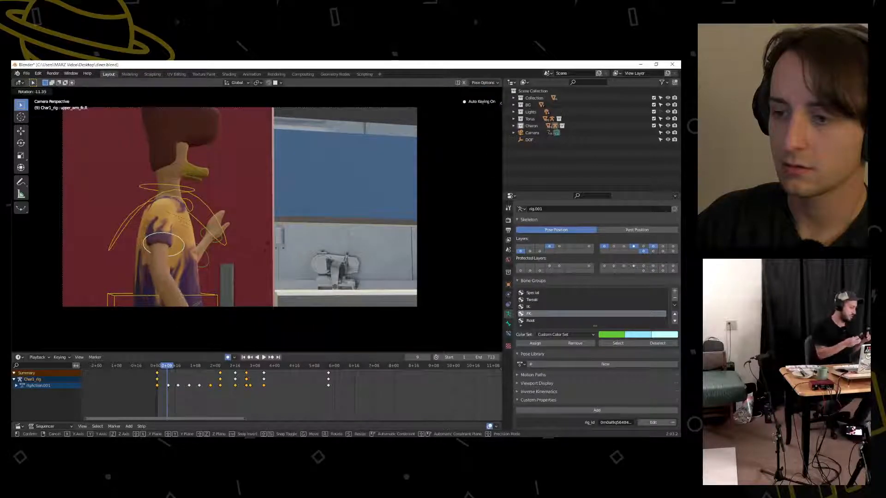
{"action": "left_click", "coordinate": [265, 248]}
{"action": "key", "text": "ctrl+z"}
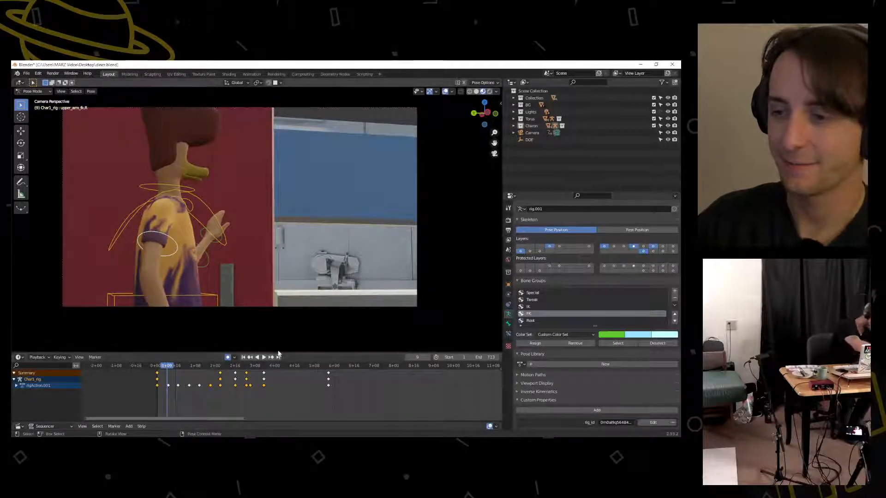
Try an arm swing by rotating the right upper arm forward about 24° at frame 10 and backward about 31° at frame 18
{"action": "key", "text": "Up"}
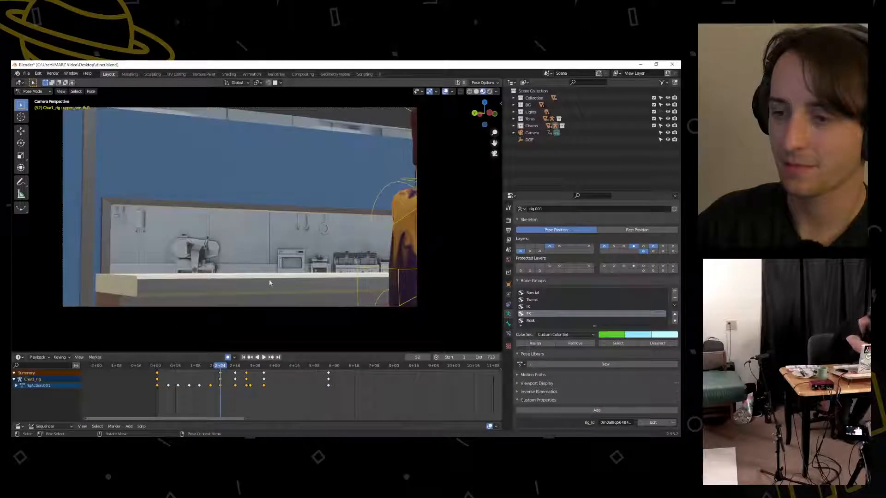
{"action": "left_click", "coordinate": [256, 357]}
{"action": "key", "text": "space"}
{"action": "key", "text": "r"}
{"action": "left_click", "coordinate": [213, 333]}
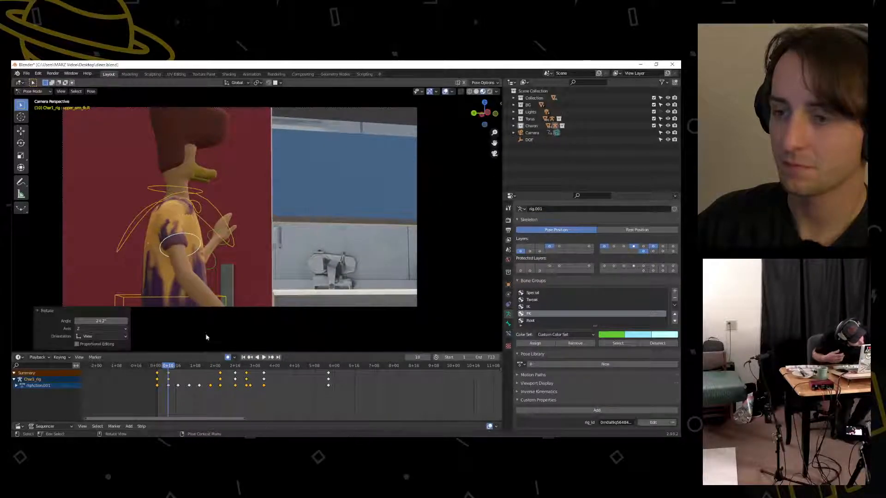
{"action": "left_click_drag", "start_coordinate": [174, 367], "coordinate": [178, 368]}
{"action": "key", "text": "r"}
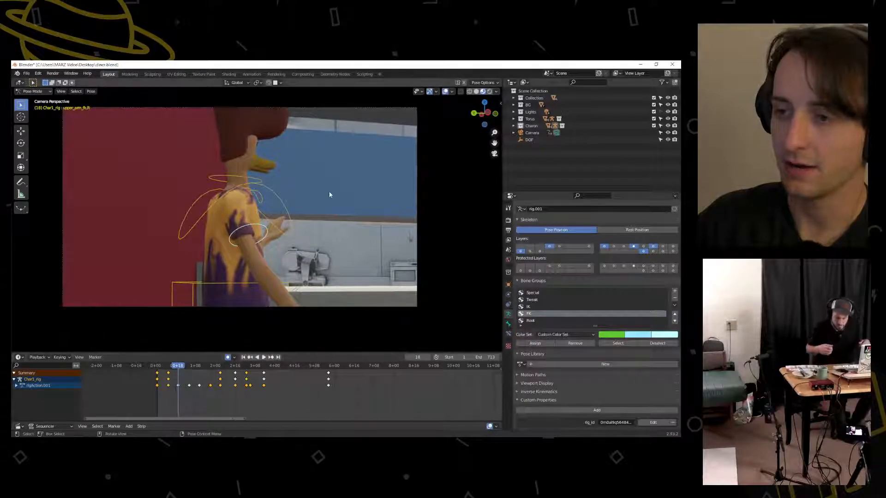
{"action": "left_click", "coordinate": [239, 325]}
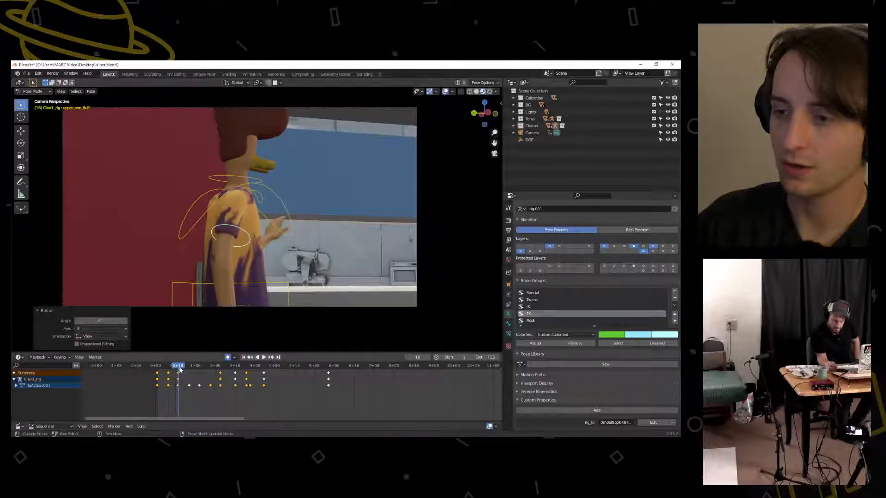
Continue the trial arm swing by rotating the right upper arm forward at frame 27 and backward at frame 35
{"action": "key", "text": "space"}
{"action": "key", "text": "space"}
{"action": "key", "text": "r"}
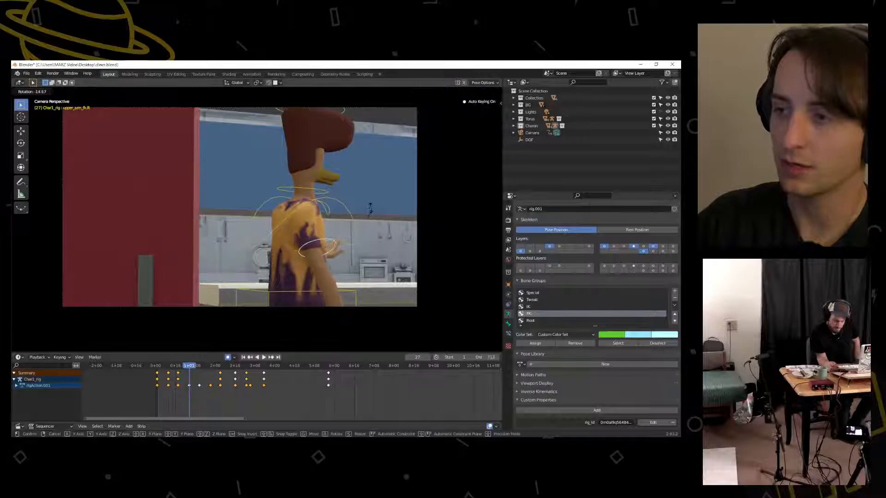
{"action": "left_click", "coordinate": [342, 246]}
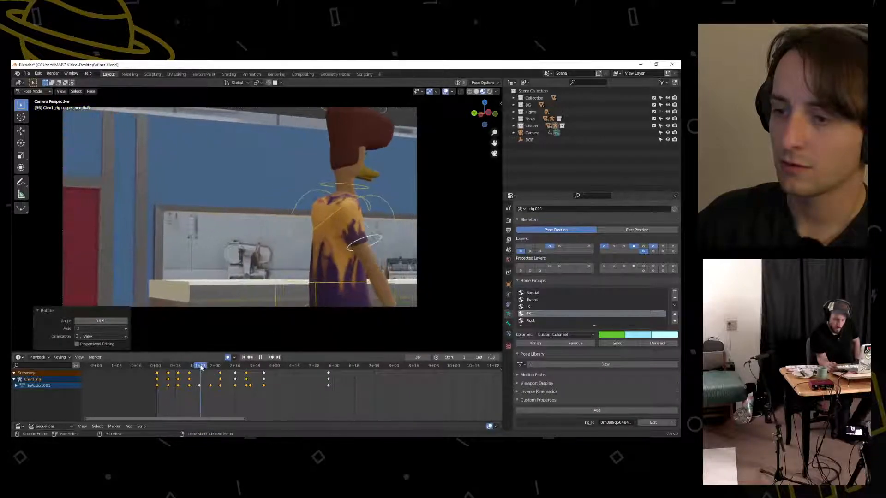
{"action": "key", "text": "Escape"}
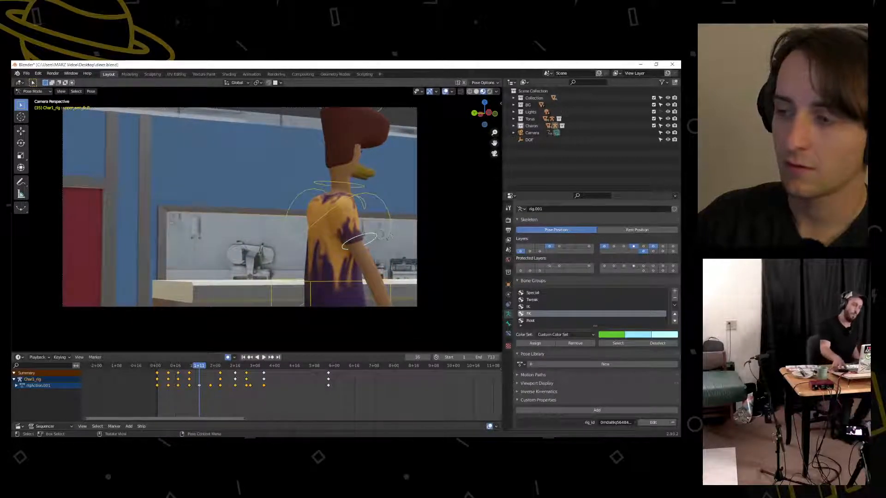
{"action": "key", "text": "r"}
{"action": "left_click", "coordinate": [385, 246]}
Play the walk from the start to review the right arm's swing
{"action": "left_click_drag", "start_coordinate": [189, 367], "coordinate": [154, 371]}
{"action": "key", "text": "space"}
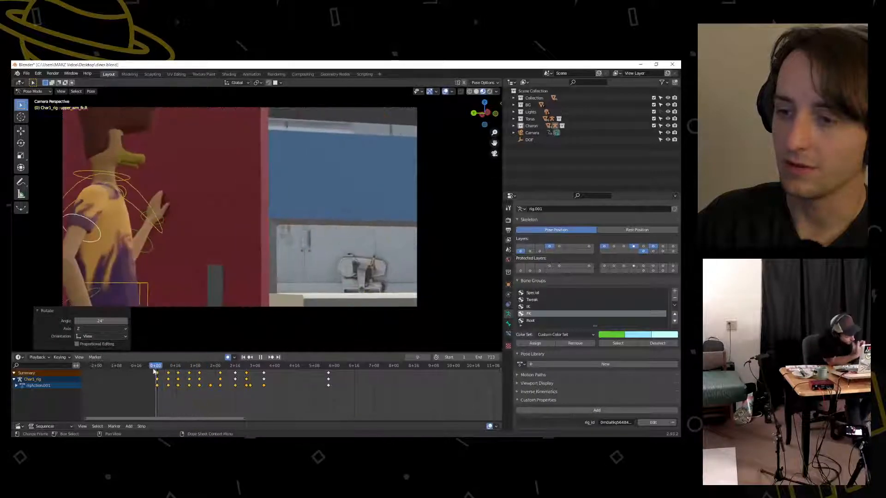
{"action": "left_click", "coordinate": [264, 359]}
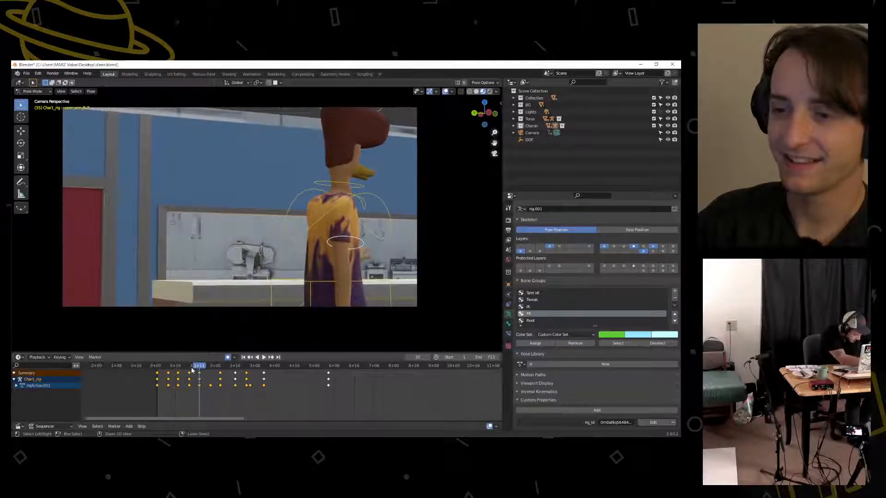
Undo the right upper arm rotations back to frame 10
{"action": "key", "text": "Down"}
{"action": "key", "text": "Down"}
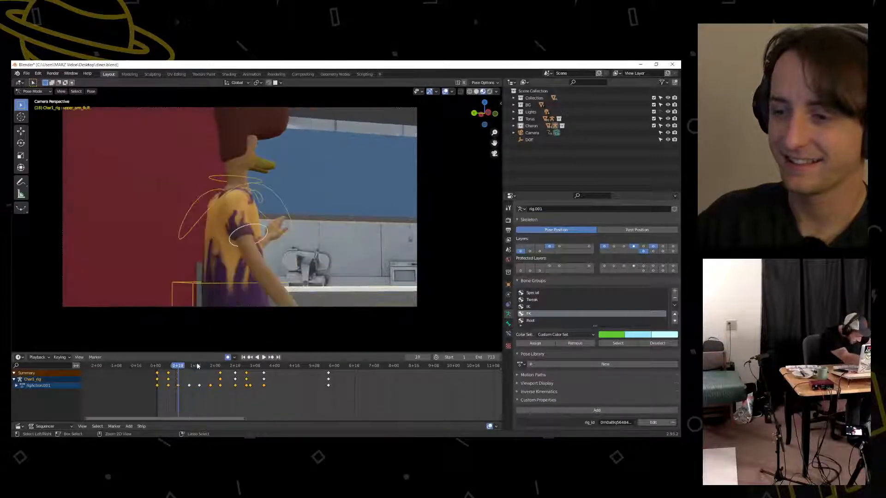
{"action": "key", "text": "Down"}
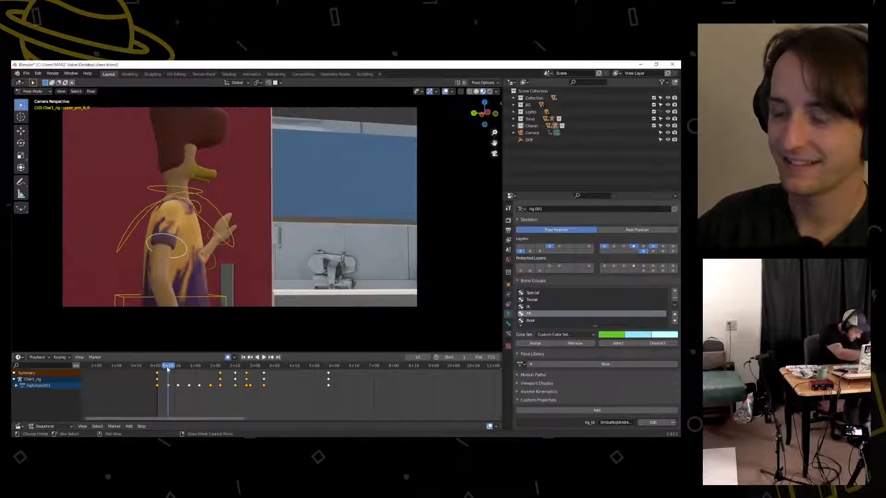
{"action": "key", "text": "space"}
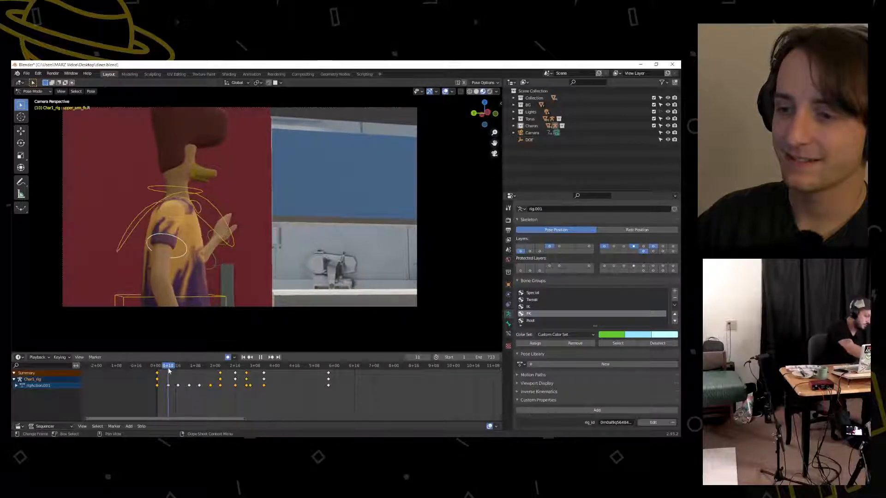
{"action": "key", "text": "Escape"}
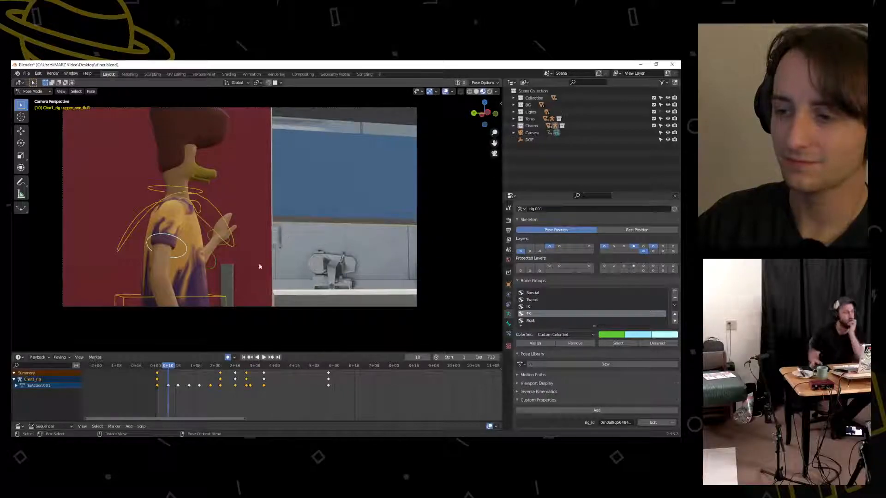
Compare frames 1 and 10, and rotate the torso about 10° around the global Z axis at frame 10
{"action": "left_click_drag", "start_coordinate": [167, 366], "coordinate": [156, 368]}
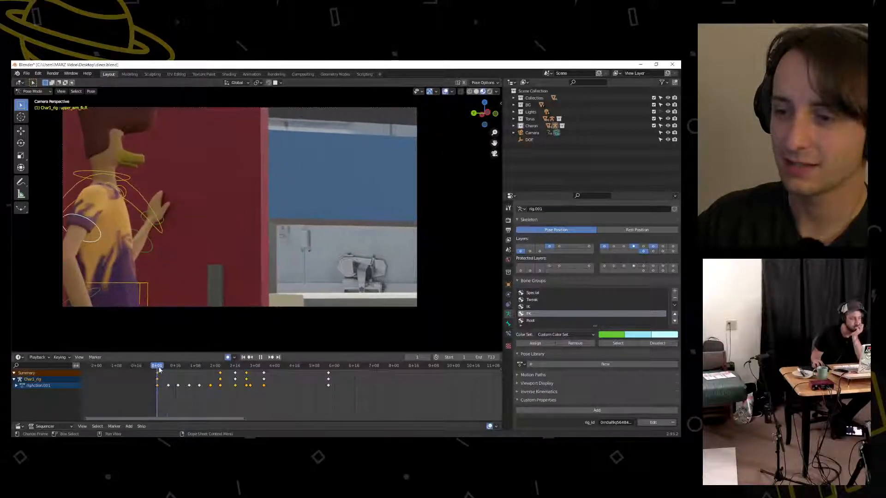
{"action": "key", "text": "space"}
{"action": "key", "text": "space"}
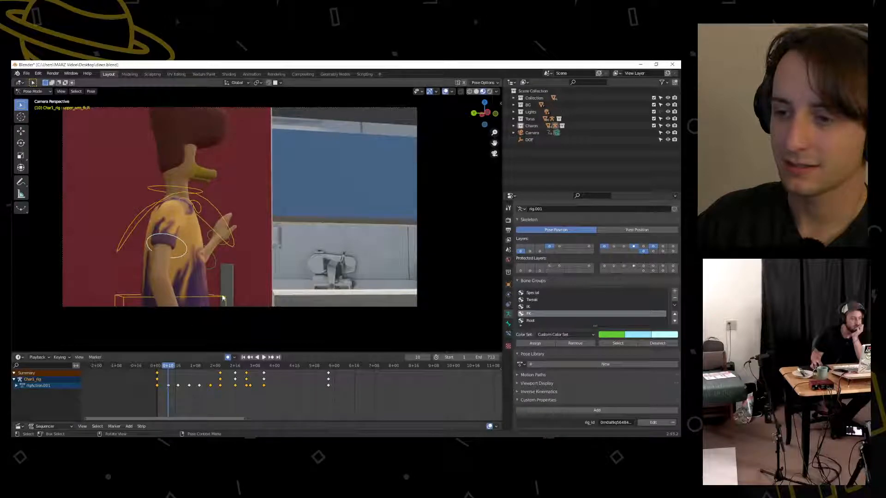
{"action": "key", "text": "r"}
{"action": "key", "text": "z"}
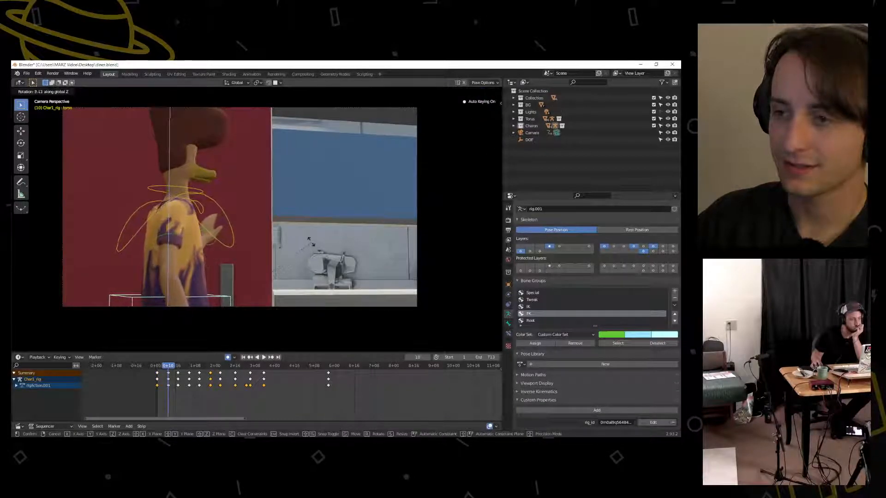
{"action": "left_click", "coordinate": [308, 237]}
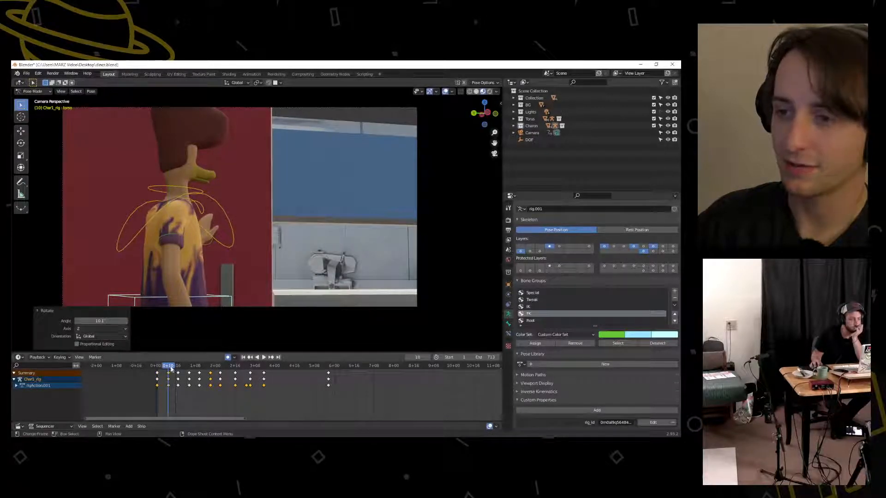
Rotate the torso about -16° around the global Z axis at frame 27
{"action": "key", "text": "space"}
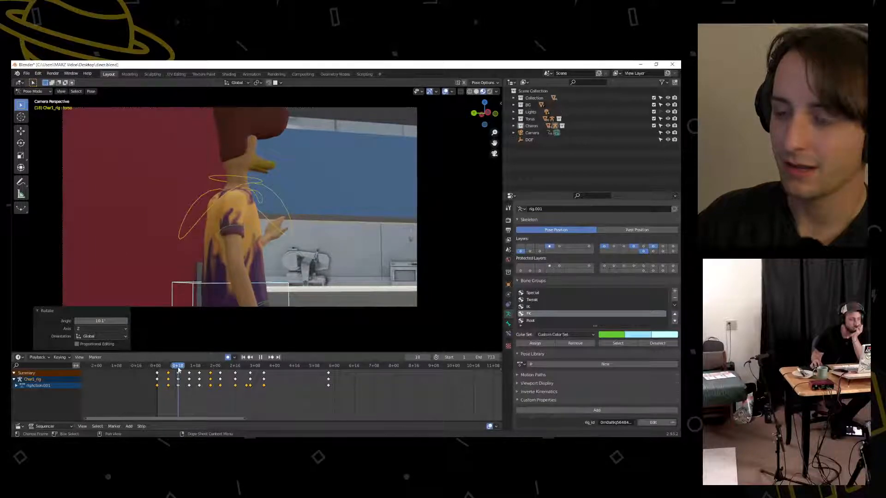
{"action": "mouse_move", "coordinate": [178, 370]}
{"action": "left_mouse_down"}
{"action": "mouse_move", "coordinate": [156, 370]}
{"action": "mouse_move", "coordinate": [189, 370]}
{"action": "left_mouse_up"}
{"action": "key", "text": "z"}
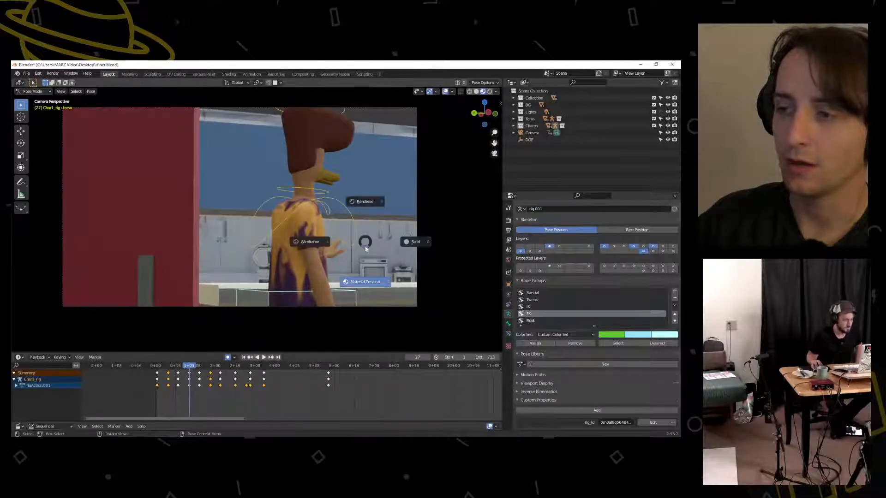
{"action": "key", "text": "Escape"}
{"action": "key", "text": "r"}
{"action": "key", "text": "z"}
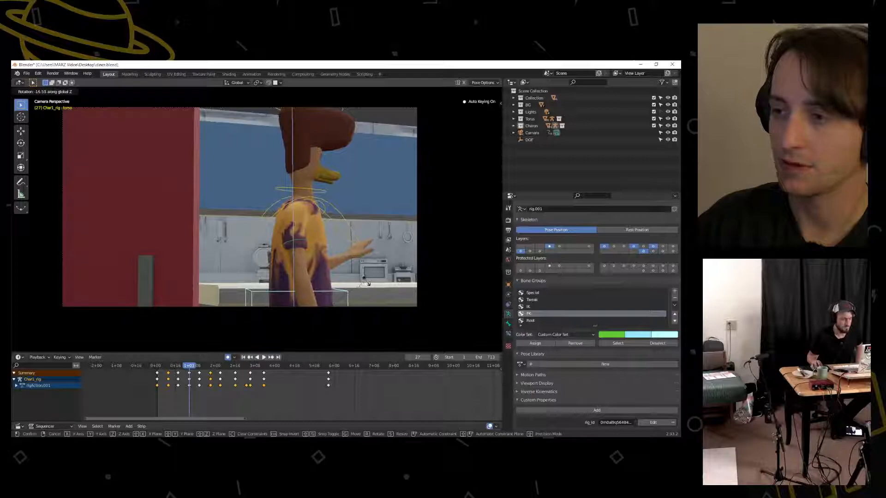
{"action": "left_click", "coordinate": [366, 281]}
Twist the torso slightly around the global Z axis at frame 44
{"action": "left_click_drag", "start_coordinate": [190, 366], "coordinate": [210, 361]}
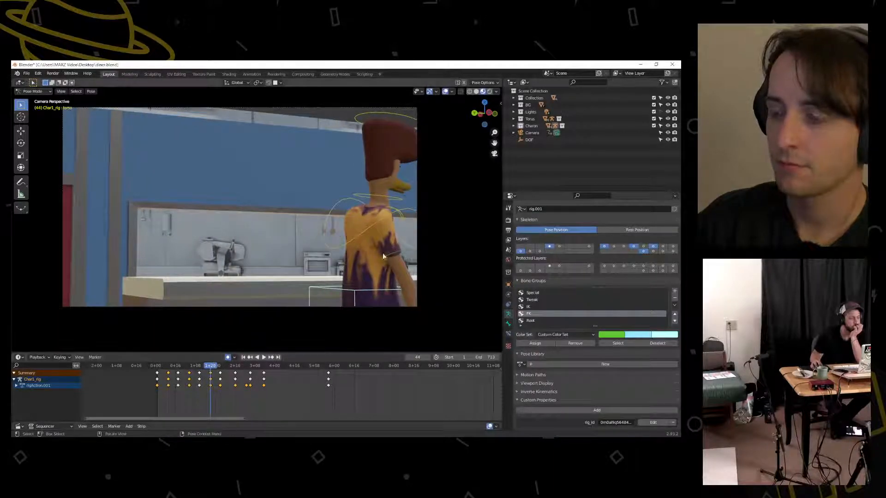
{"action": "key", "text": "r"}
{"action": "key", "text": "z"}
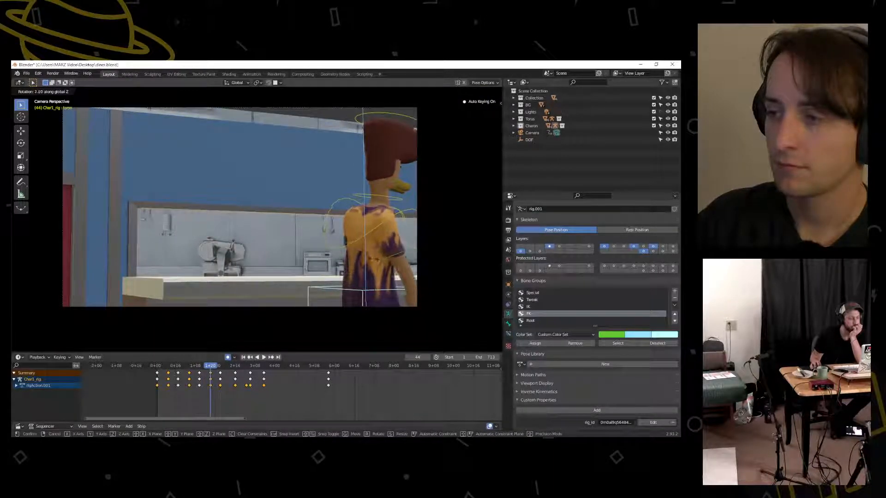
{"action": "left_click", "coordinate": [371, 259]}
Play the walk repeatedly from the start to review the alternating torso twists
{"action": "left_click_drag", "start_coordinate": [208, 366], "coordinate": [158, 368]}
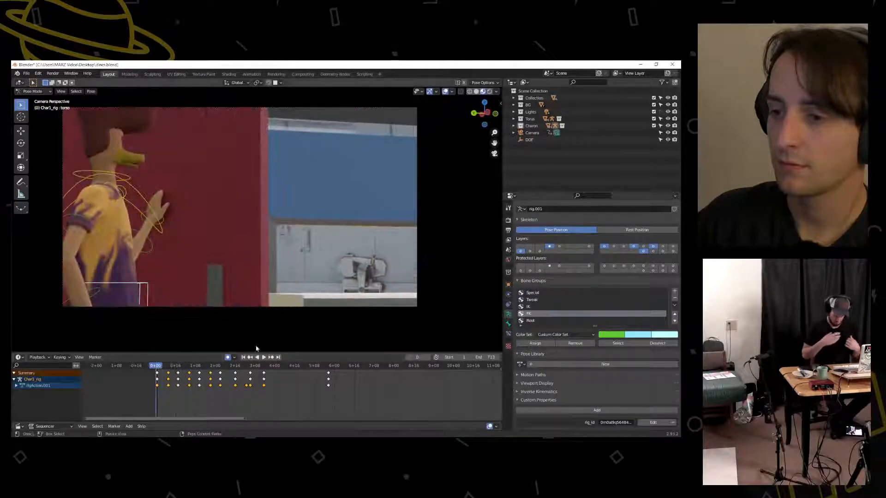
{"action": "left_click", "coordinate": [264, 357]}
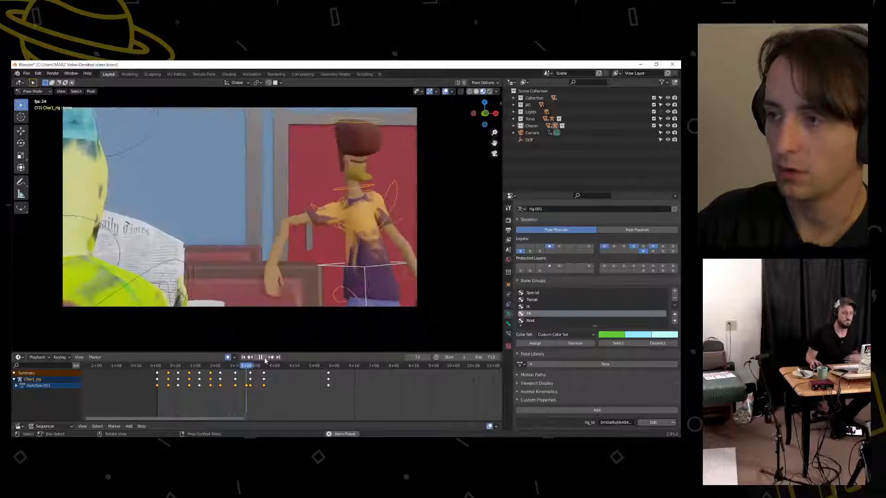
{"action": "left_click", "coordinate": [264, 358]}
{"action": "left_click_drag", "start_coordinate": [267, 368], "coordinate": [156, 368]}
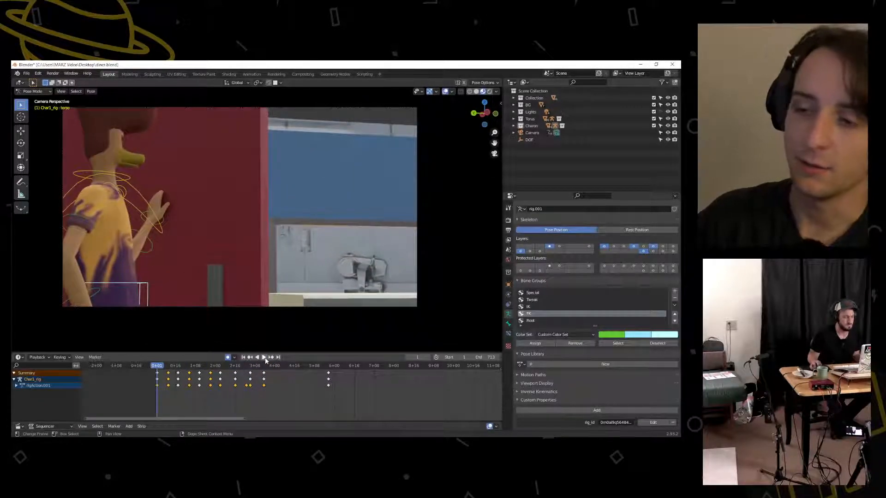
{"action": "left_click", "coordinate": [264, 357]}
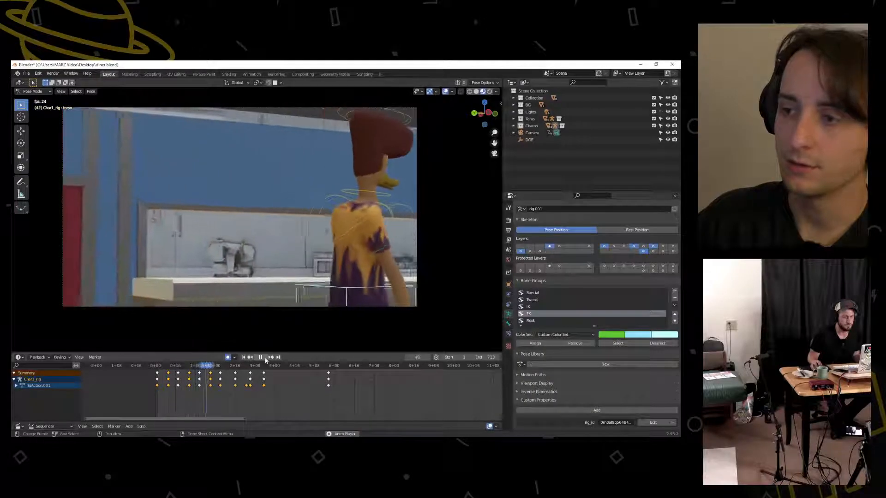
{"action": "left_click", "coordinate": [264, 358]}
{"action": "left_click_drag", "start_coordinate": [214, 365], "coordinate": [157, 366]}
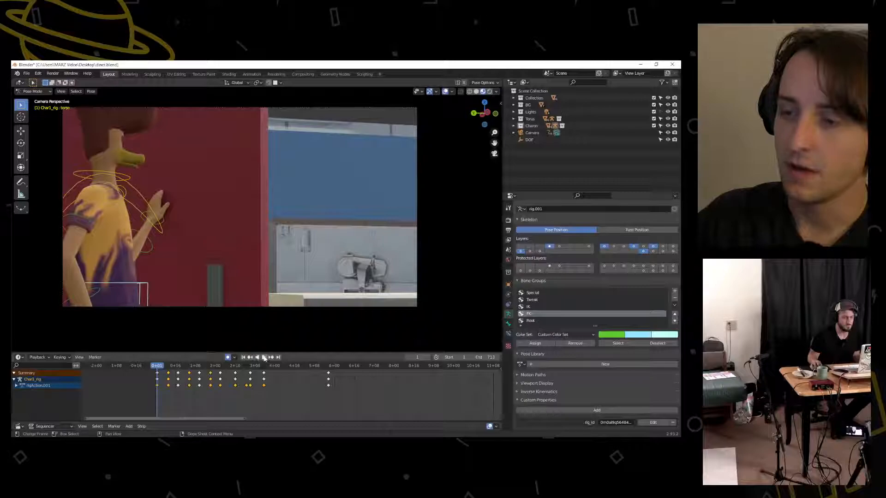
{"action": "left_click", "coordinate": [265, 358]}
{"action": "left_click", "coordinate": [264, 357]}
{"action": "left_click_drag", "start_coordinate": [196, 367], "coordinate": [157, 385]}
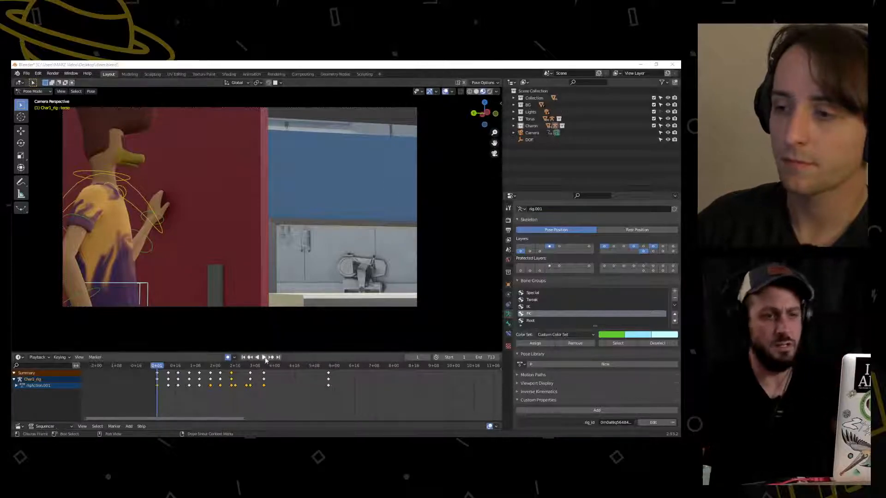
{"action": "left_click", "coordinate": [263, 357]}
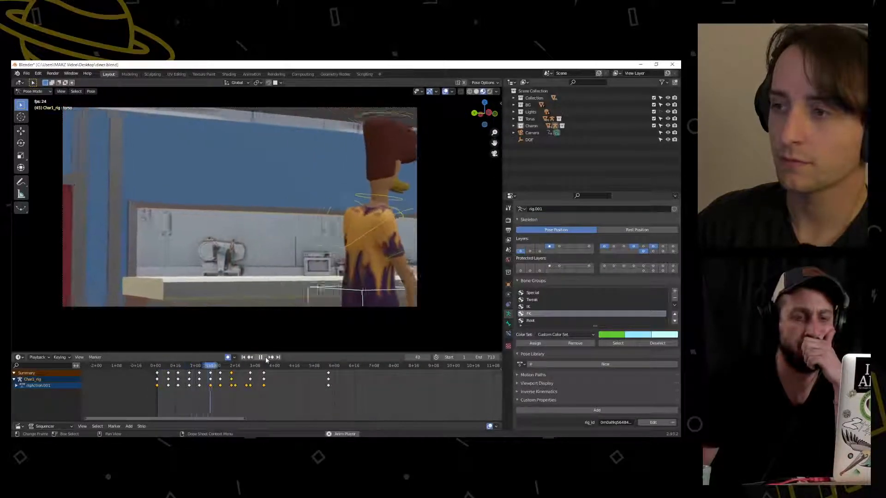
{"action": "left_click", "coordinate": [266, 358]}
Rotate the torso about 10° around the global Z axis at frame 1
{"action": "left_click_drag", "start_coordinate": [236, 367], "coordinate": [157, 372]}
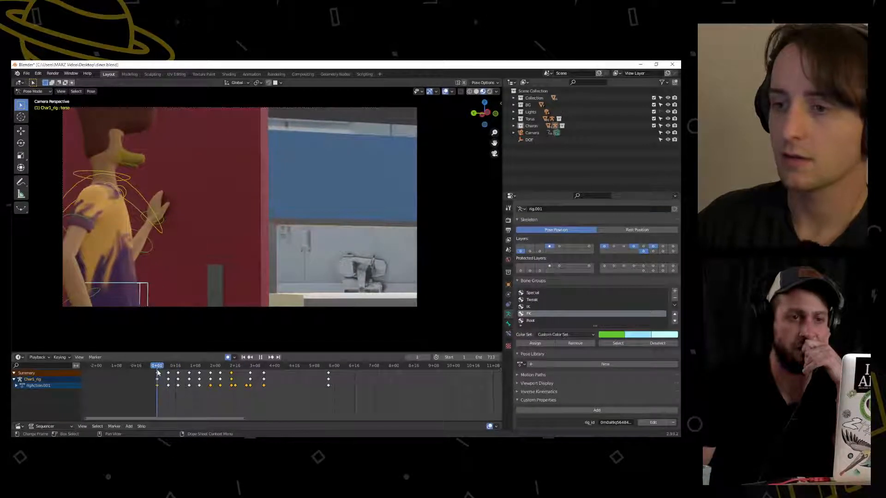
{"action": "key", "text": "r"}
{"action": "key", "text": "z"}
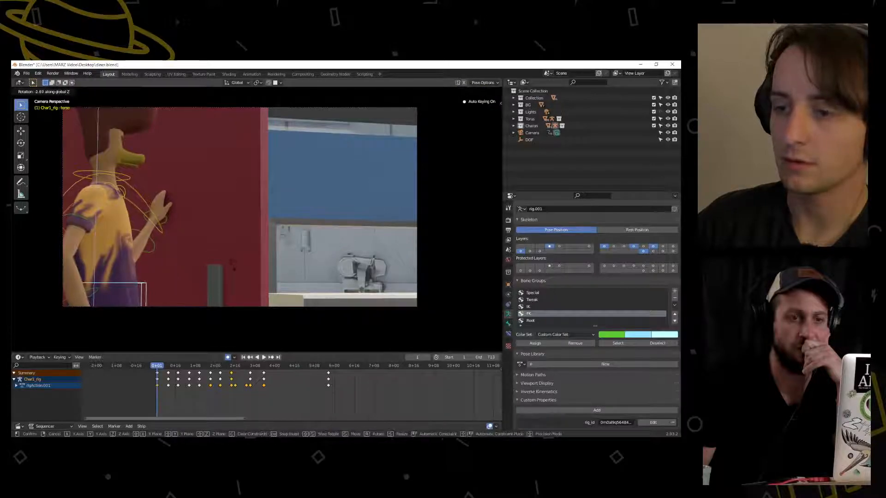
{"action": "key", "text": "Return"}
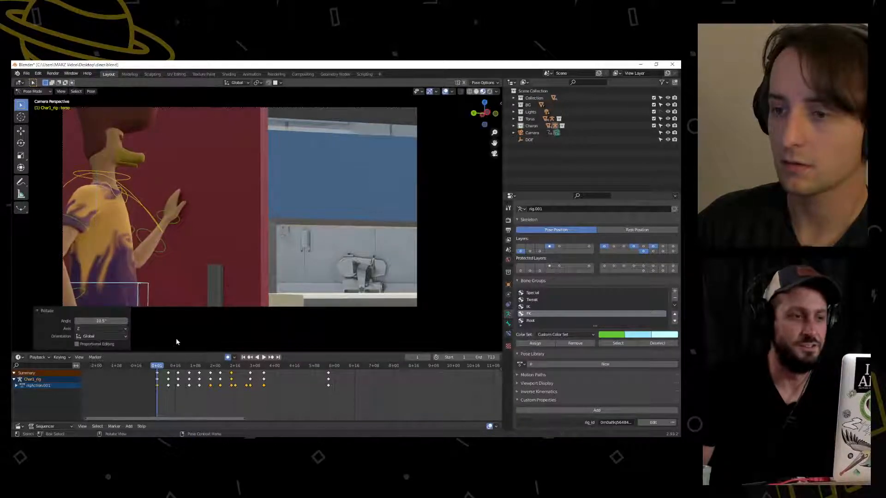
Readjust the torso's global Z rotation at frame 1 and move the torso forward toward the door
{"action": "key", "text": "space"}
{"action": "left_click_drag", "start_coordinate": [174, 366], "coordinate": [158, 369]}
{"action": "key", "text": "r"}
{"action": "key", "text": "z"}
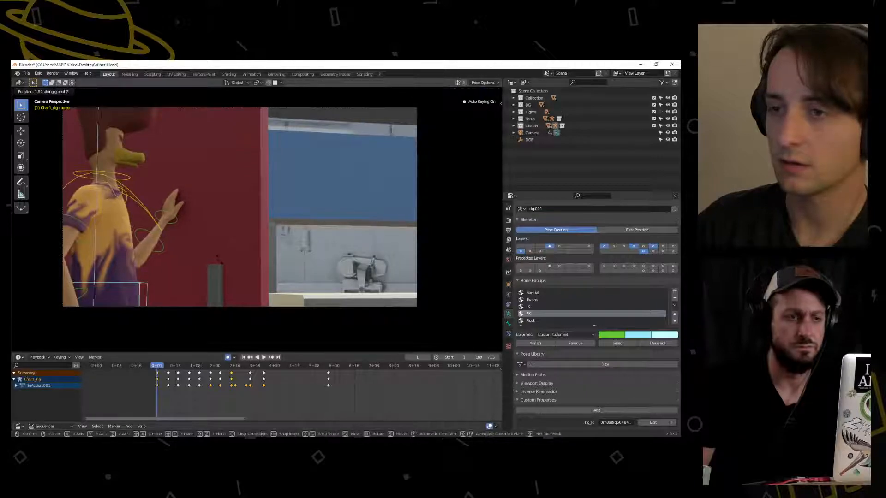
{"action": "left_click", "coordinate": [223, 251]}
{"action": "key", "text": "g"}
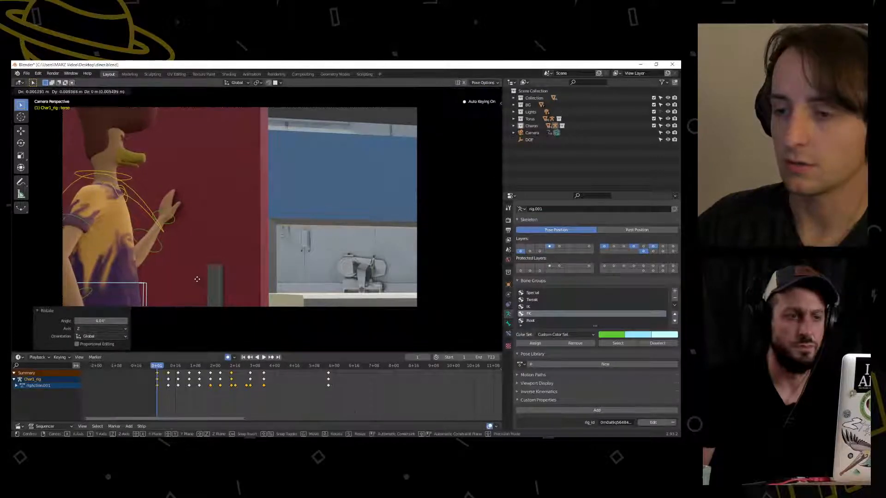
{"action": "left_click", "coordinate": [215, 282]}
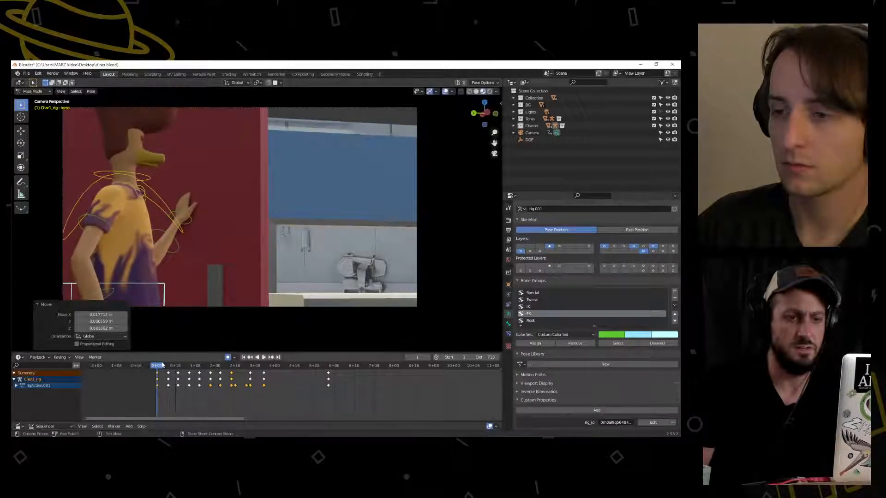
Twist the torso slightly further around the global Z axis at frame 10
{"action": "key", "text": "space"}
{"action": "mouse_move", "coordinate": [169, 365]}
{"action": "left_mouse_down"}
{"action": "mouse_move", "coordinate": [158, 366]}
{"action": "mouse_move", "coordinate": [169, 368]}
{"action": "left_mouse_up"}
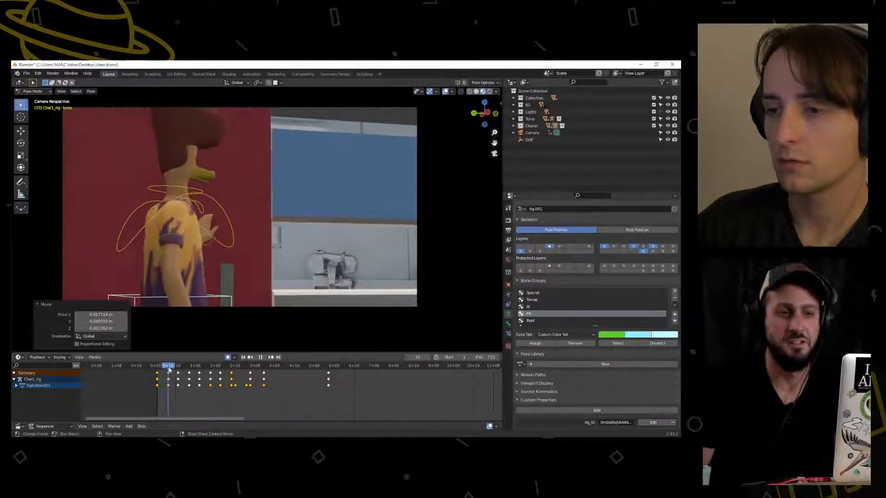
{"action": "key", "text": "space"}
{"action": "key", "text": "r"}
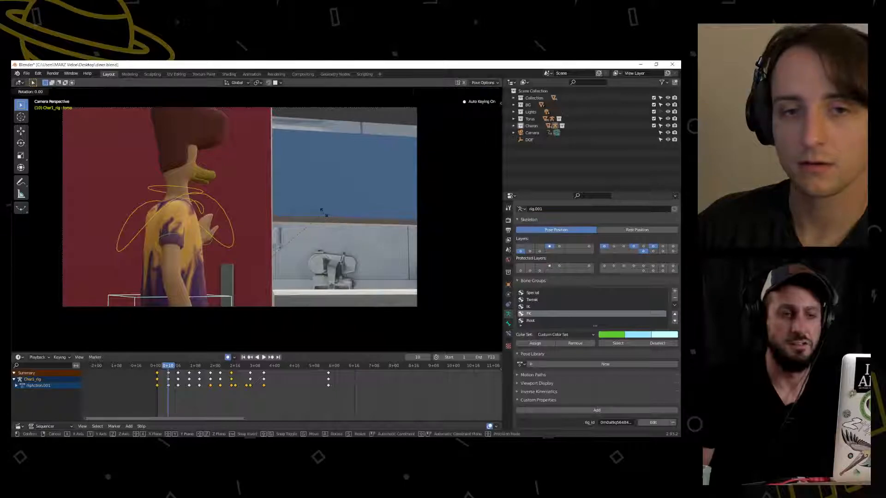
{"action": "key", "text": "z"}
{"action": "left_click", "coordinate": [322, 203]}
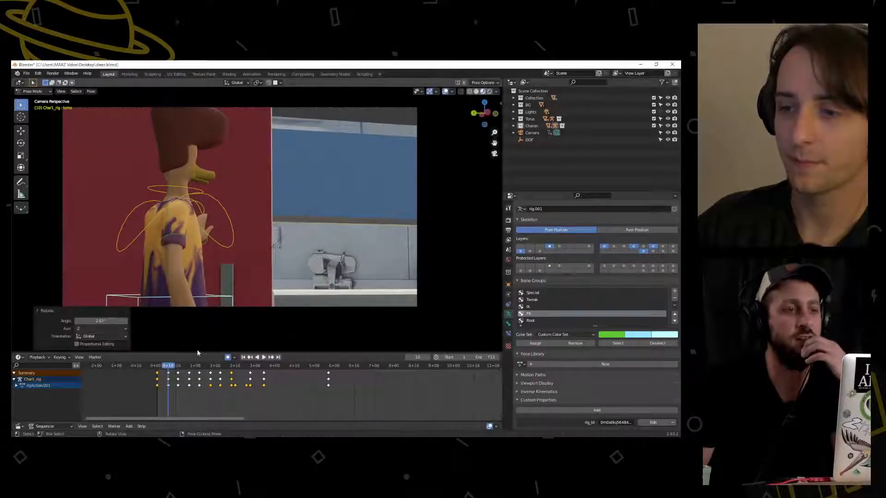
Rotate the left forearm downward at frame 27
{"action": "left_click_drag", "start_coordinate": [170, 367], "coordinate": [191, 366]}
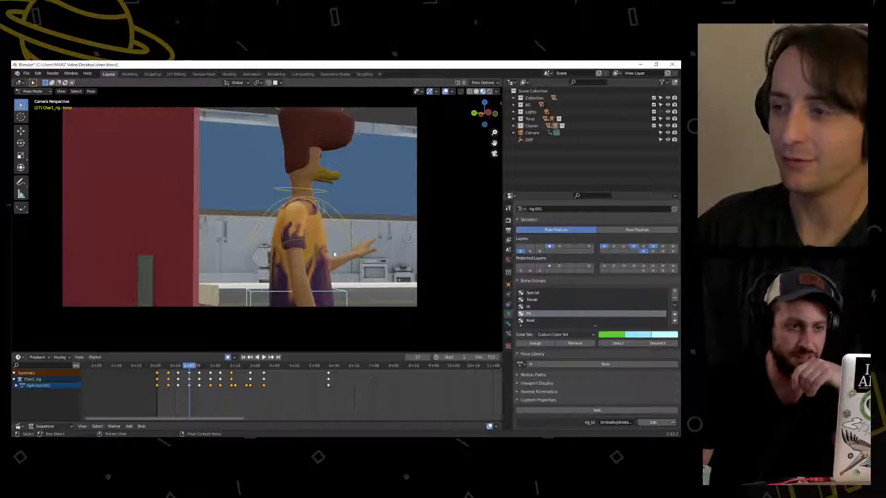
{"action": "key", "text": "r"}
{"action": "left_click", "coordinate": [379, 262]}
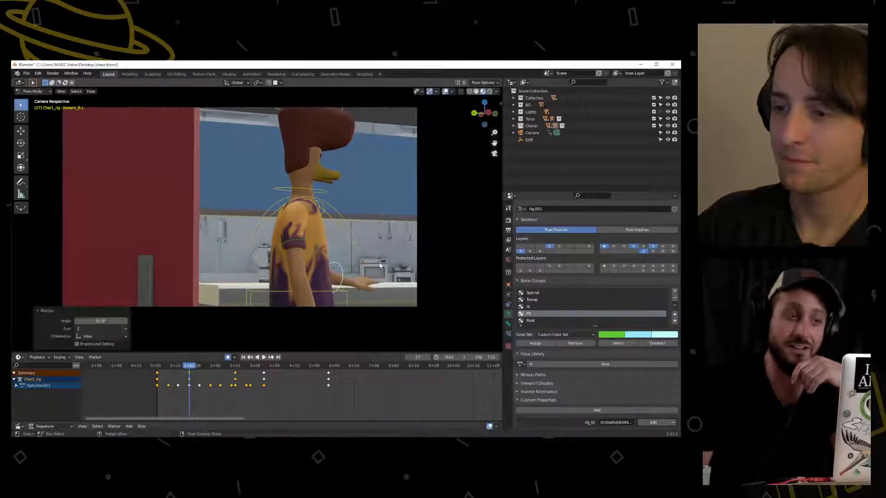
Compare the arm pose at the first keyframes and make the armature display in front of the character mesh
{"action": "left_click_drag", "start_coordinate": [188, 364], "coordinate": [170, 369]}
{"action": "mouse_move", "coordinate": [159, 370]}
{"action": "left_mouse_down"}
{"action": "mouse_move", "coordinate": [179, 371]}
{"action": "mouse_move", "coordinate": [168, 369]}
{"action": "left_mouse_up"}
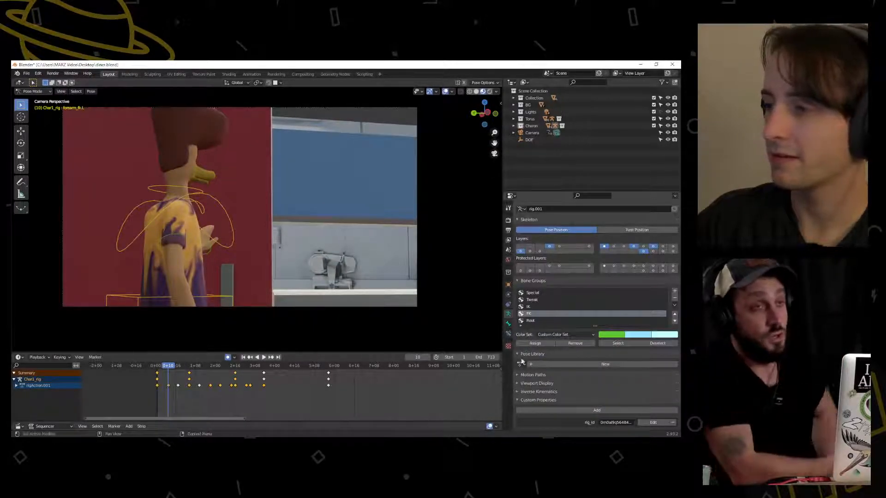
{"action": "left_click", "coordinate": [529, 383]}
{"action": "scroll", "coordinate": [528, 382], "scroll_direction": "down", "scroll_amount": 3}
{"action": "left_click", "coordinate": [581, 371]}
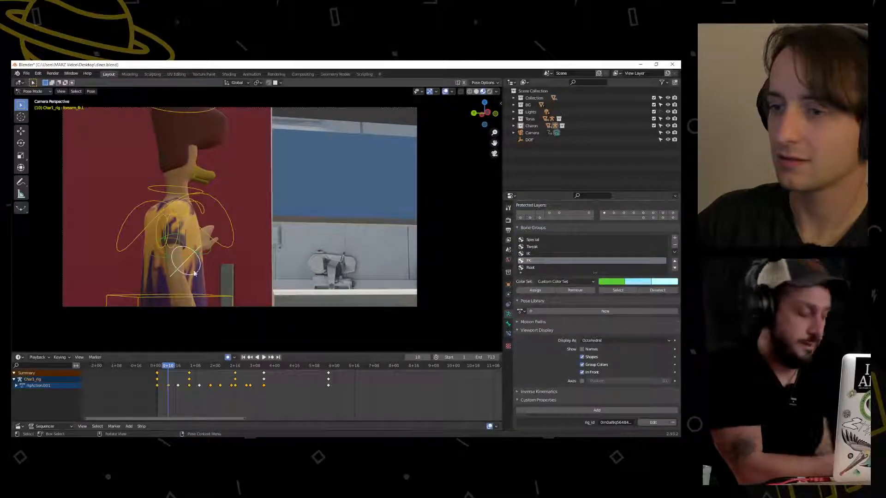
Rotate the left upper arm at frame 10 with a free trackball rotation and a view-plane rotation of about 17°
{"action": "left_click", "coordinate": [171, 256]}
{"action": "key", "text": "r"}
{"action": "key", "text": "r"}
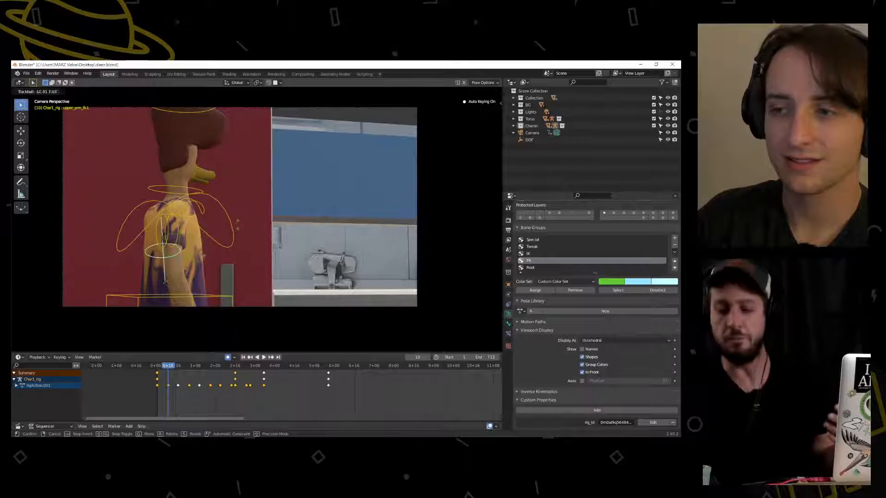
{"action": "key", "text": "Return"}
{"action": "key", "text": "r"}
{"action": "left_click", "coordinate": [241, 237]}
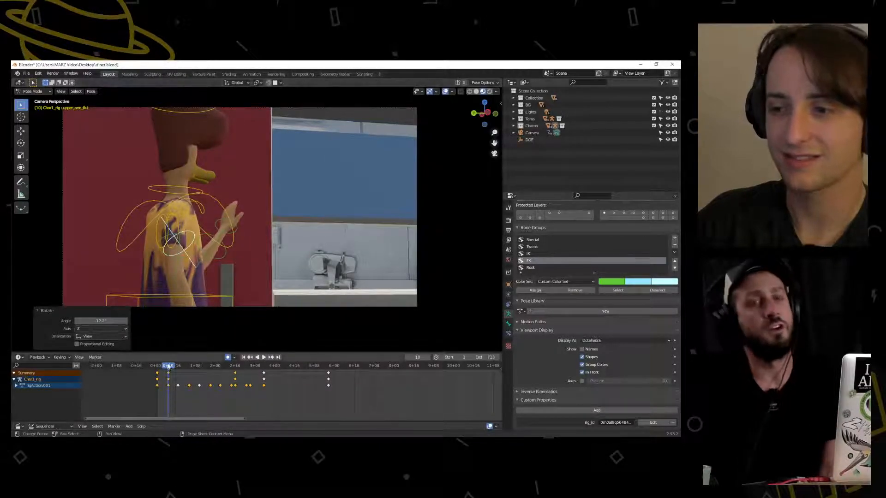
At frame 27, rotate the left forearm down about 41° and swing the left upper arm backward
{"action": "left_click_drag", "start_coordinate": [169, 368], "coordinate": [156, 368]}
{"action": "key", "text": "space"}
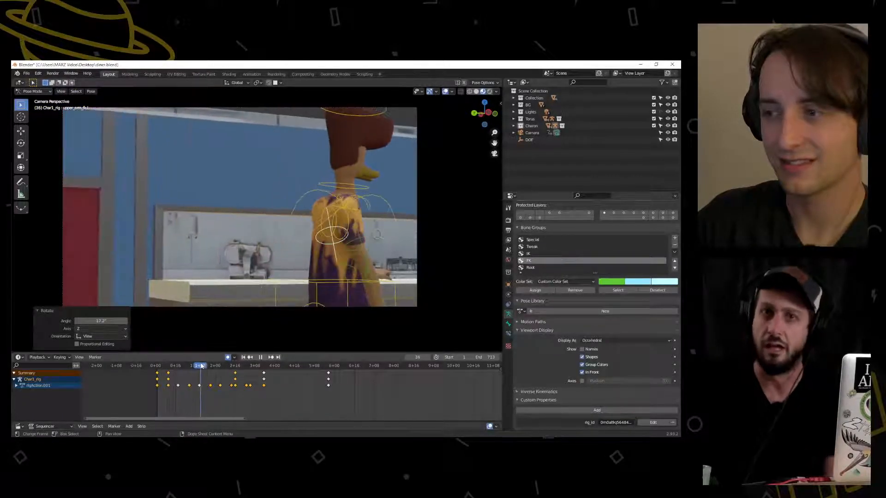
{"action": "left_click_drag", "start_coordinate": [201, 366], "coordinate": [190, 369]}
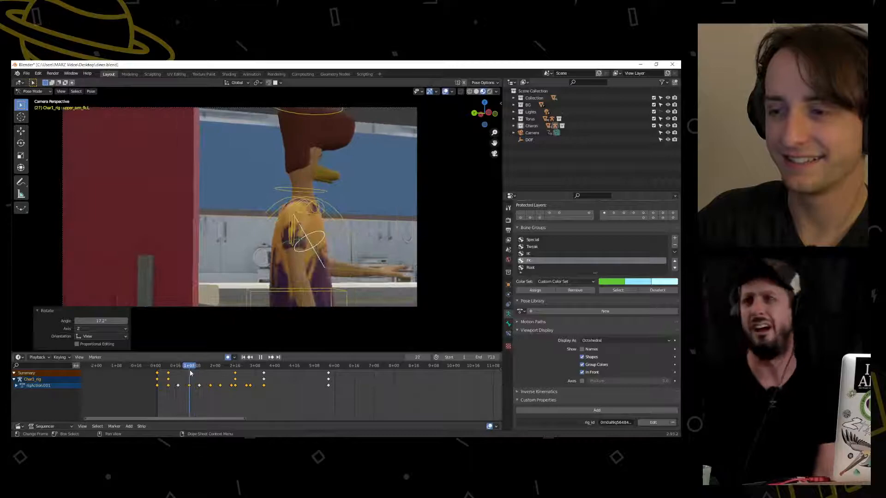
{"action": "key", "text": "space"}
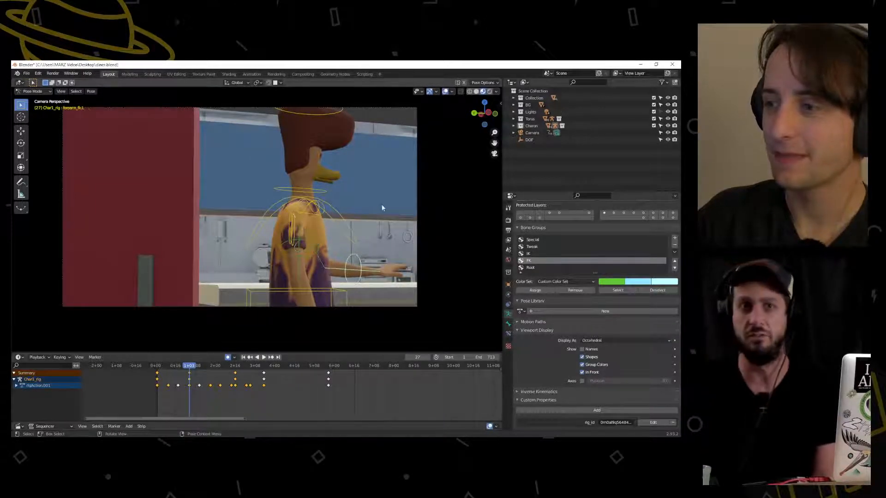
{"action": "key", "text": "r"}
{"action": "left_click", "coordinate": [366, 265]}
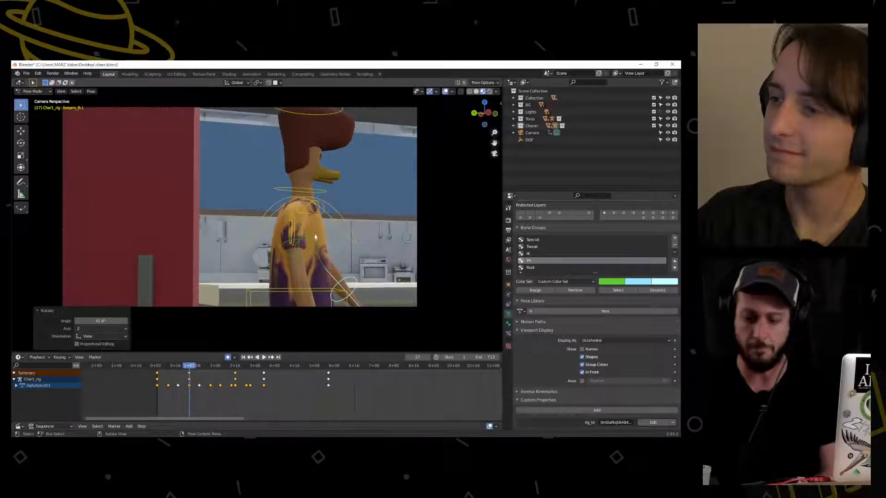
{"action": "left_click", "coordinate": [305, 233]}
{"action": "key", "text": "r"}
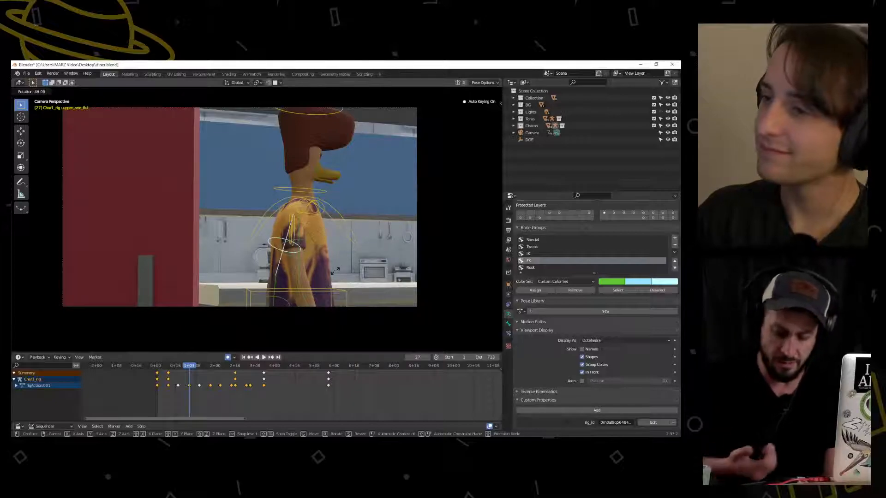
{"action": "left_click", "coordinate": [333, 273]}
Play the walk from frame 1 to review the left arm's swing
{"action": "left_click_drag", "start_coordinate": [196, 369], "coordinate": [159, 378]}
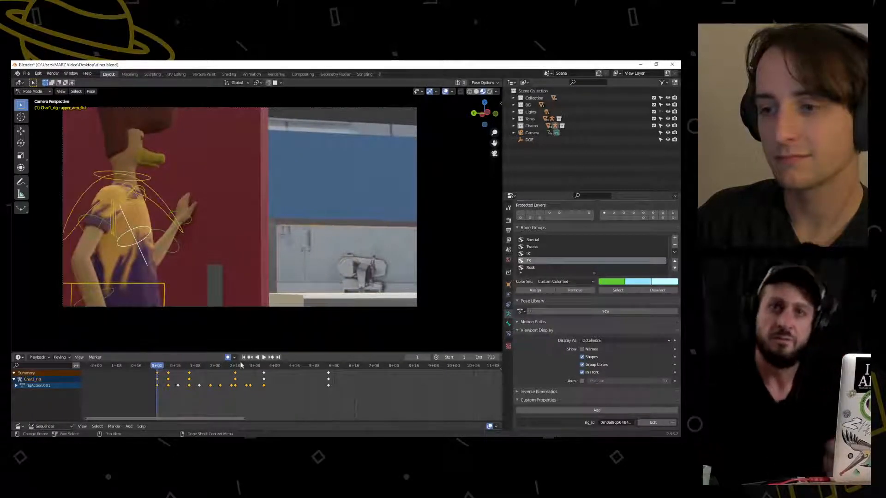
{"action": "left_click", "coordinate": [264, 359]}
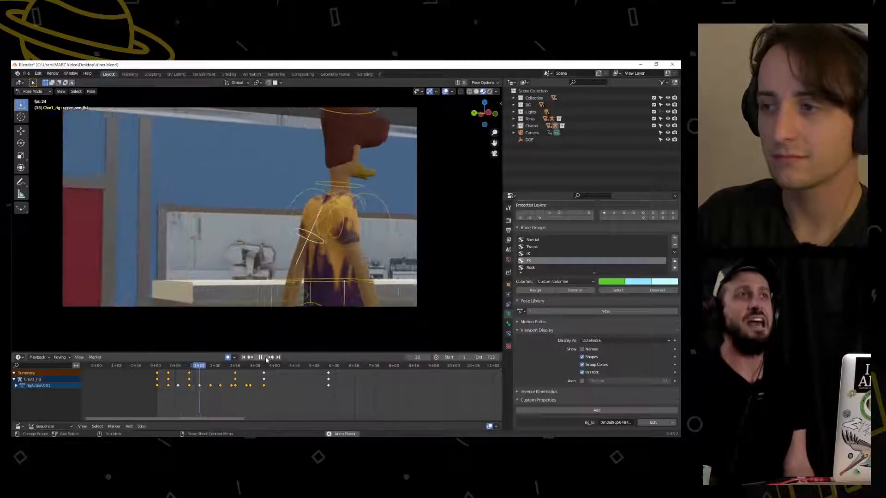
{"action": "left_click", "coordinate": [261, 358]}
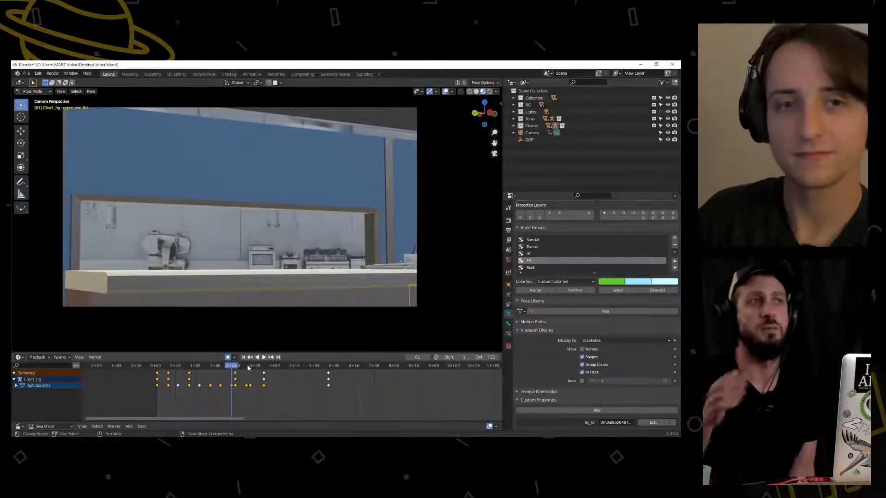
Return to frame 1, switch the character rig to Object Mode and select the camera
{"action": "left_click_drag", "start_coordinate": [247, 368], "coordinate": [157, 370]}
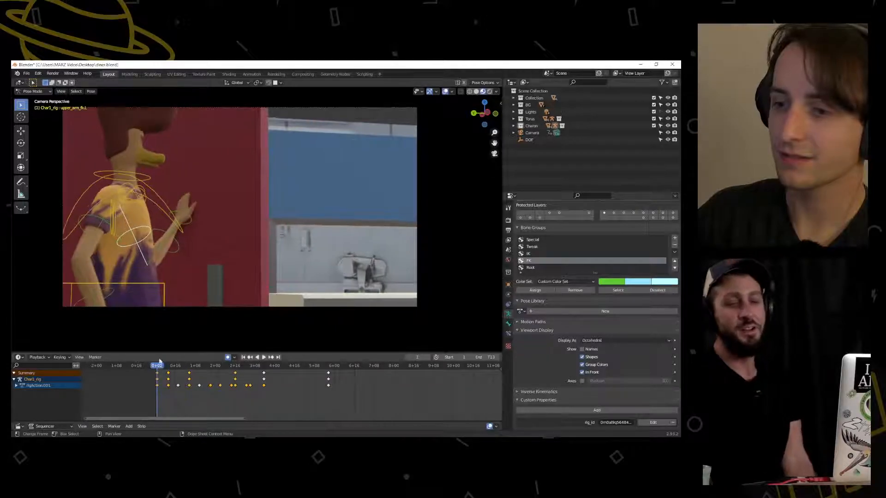
{"action": "left_click", "coordinate": [165, 305]}
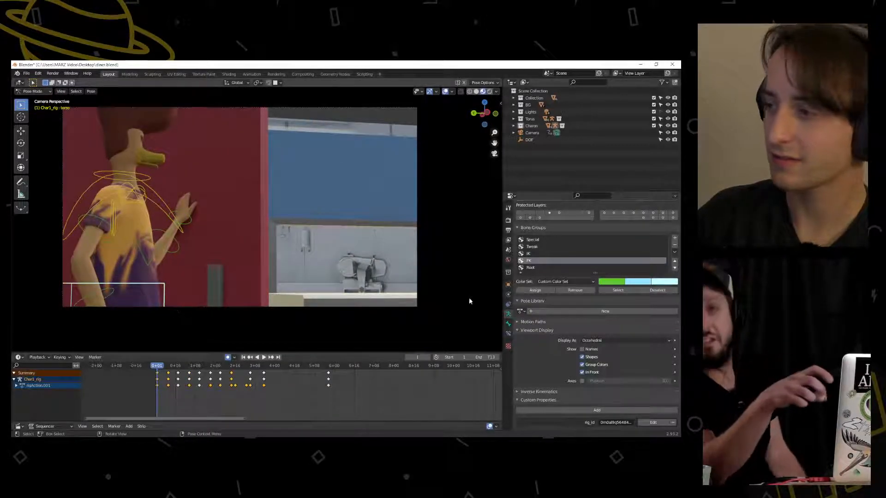
{"action": "key", "text": "ctrl+Tab"}
{"action": "left_click", "coordinate": [296, 201]}
{"action": "left_click", "coordinate": [319, 307]}
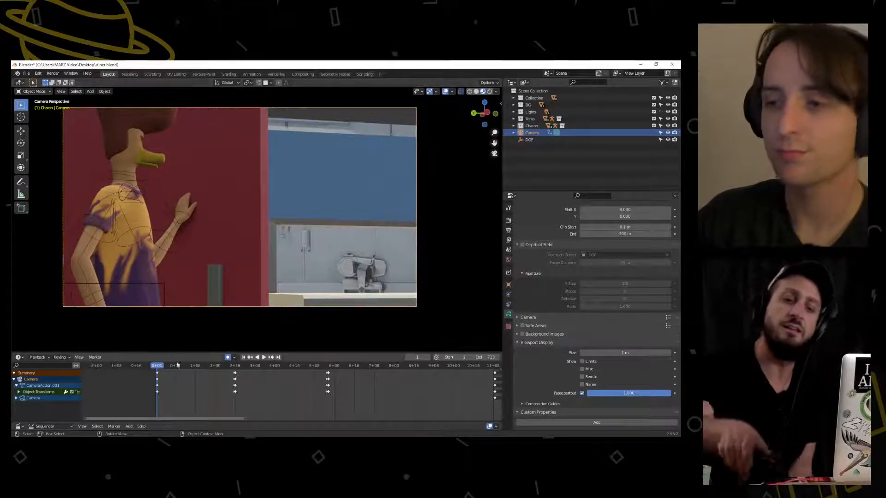
At the camera's keyframe at frame 63, reframe the shot with Walk Navigation so the walking character is in view beside the counter
{"action": "left_click_drag", "start_coordinate": [157, 366], "coordinate": [236, 398]}
{"action": "key", "text": "g"}
{"action": "key", "text": "Escape"}
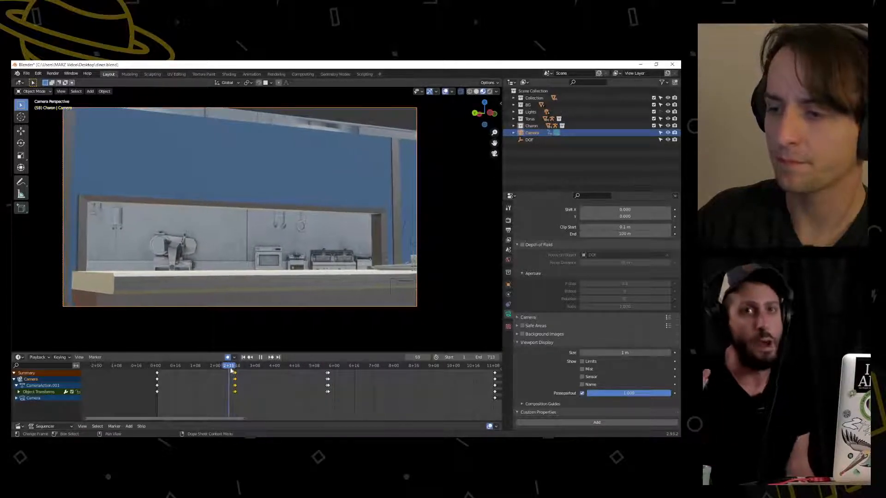
{"action": "key", "text": "q"}
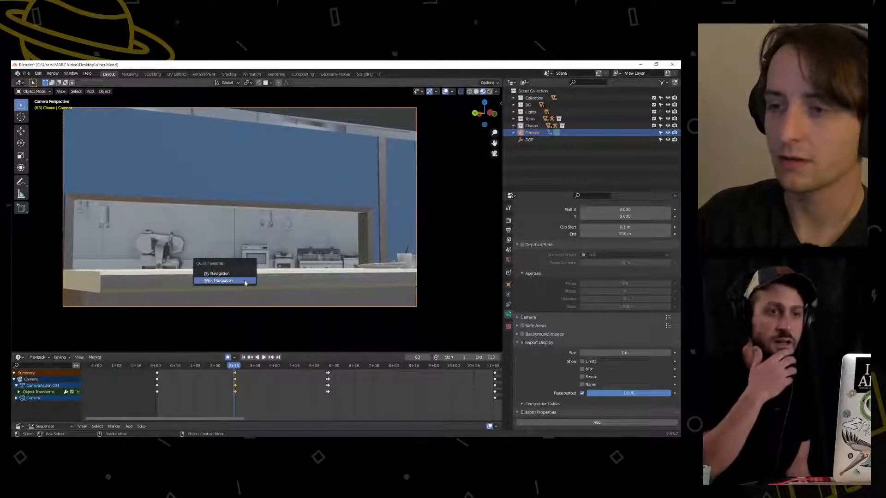
{"action": "left_click", "coordinate": [244, 281]}
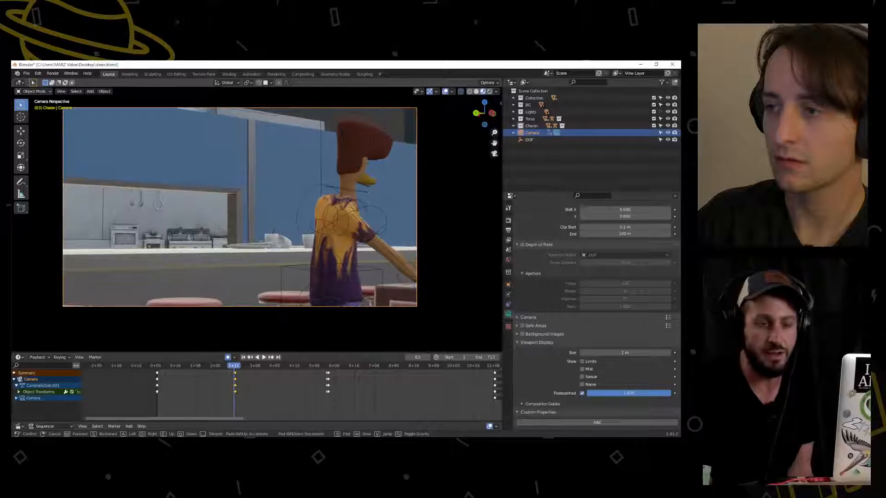
{"action": "left_click", "coordinate": [257, 221]}
Play the animation from frame 1 to review the camera move, and return to the first frame
{"action": "left_click_drag", "start_coordinate": [235, 367], "coordinate": [158, 372]}
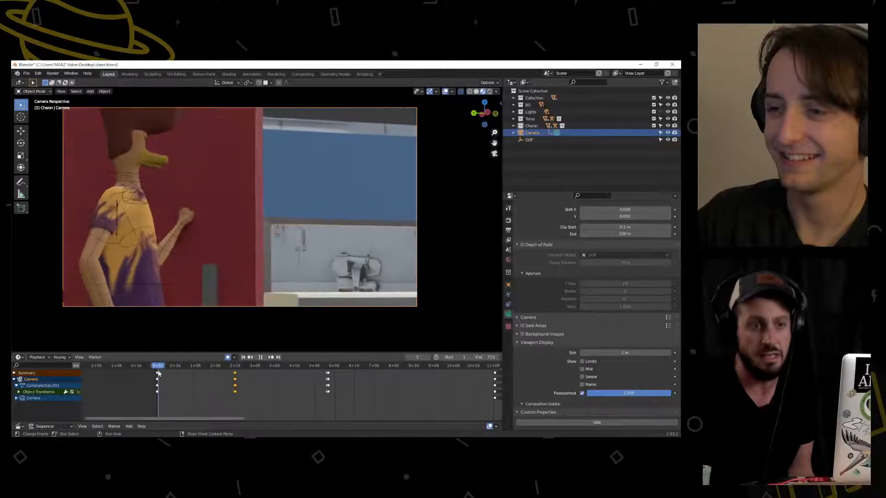
{"action": "left_click", "coordinate": [262, 357]}
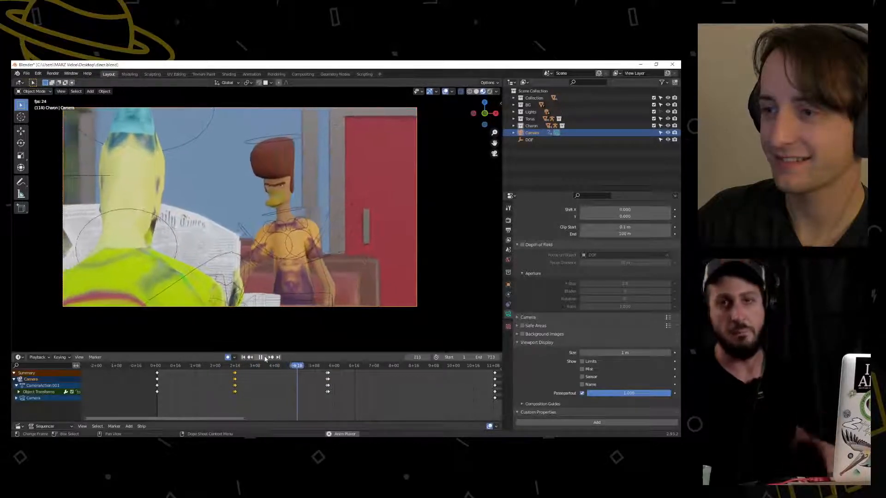
{"action": "left_click", "coordinate": [261, 358]}
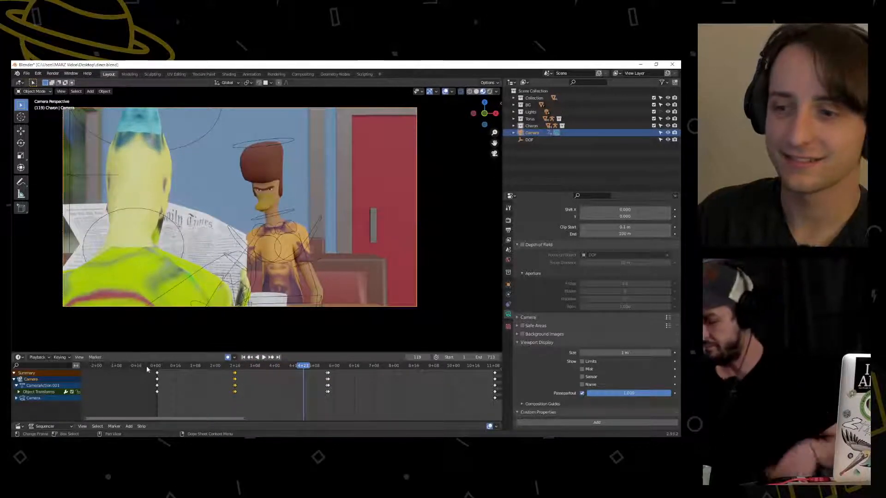
{"action": "left_click", "coordinate": [157, 367]}
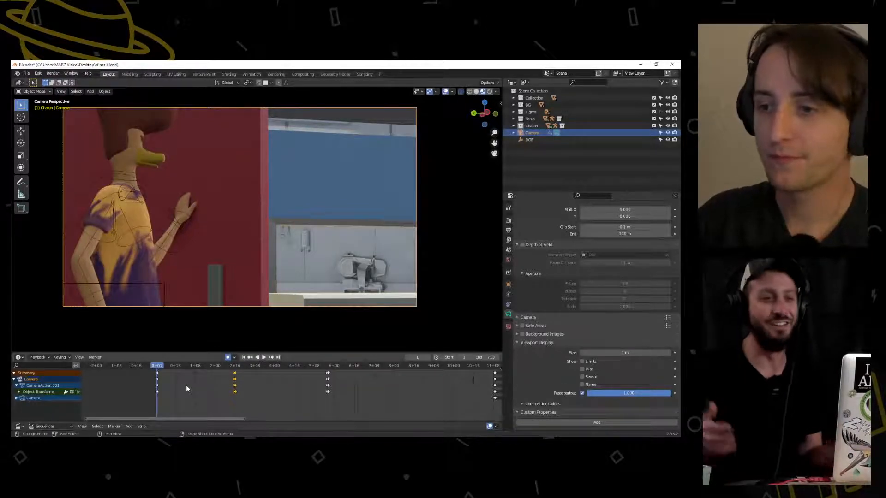
Put the walking character's rig into Pose Mode and select its torso control
{"action": "left_click", "coordinate": [139, 285]}
{"action": "key", "text": "Tab"}
{"action": "left_click", "coordinate": [179, 318]}
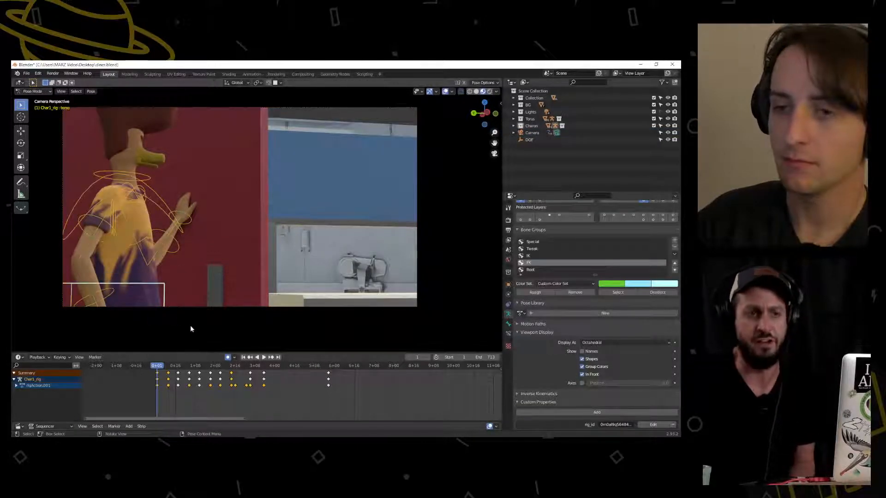
Play the walk from frame 1, return to the start, select the neck control and scrub through the walk
{"action": "left_click", "coordinate": [264, 357]}
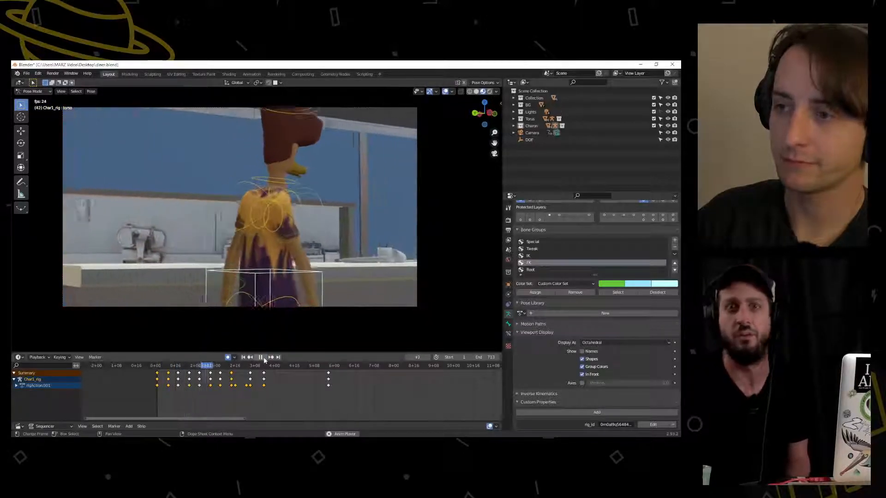
{"action": "left_click", "coordinate": [264, 357]}
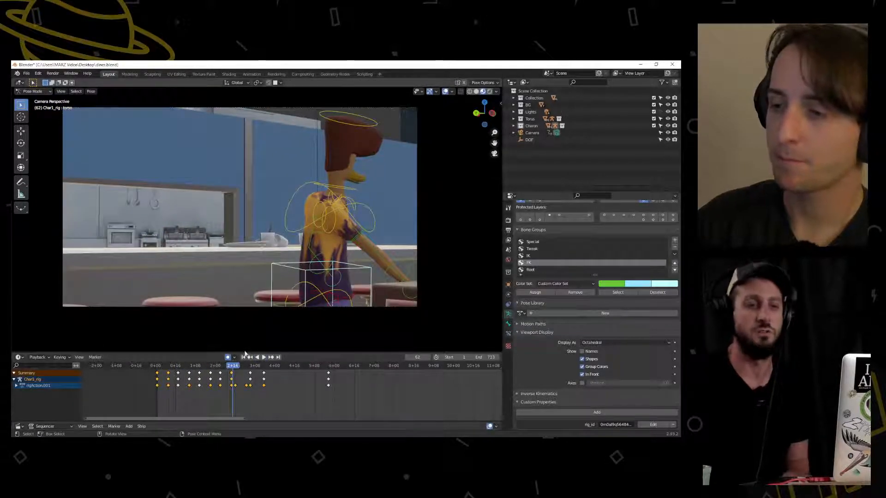
{"action": "left_click_drag", "start_coordinate": [233, 365], "coordinate": [157, 370]}
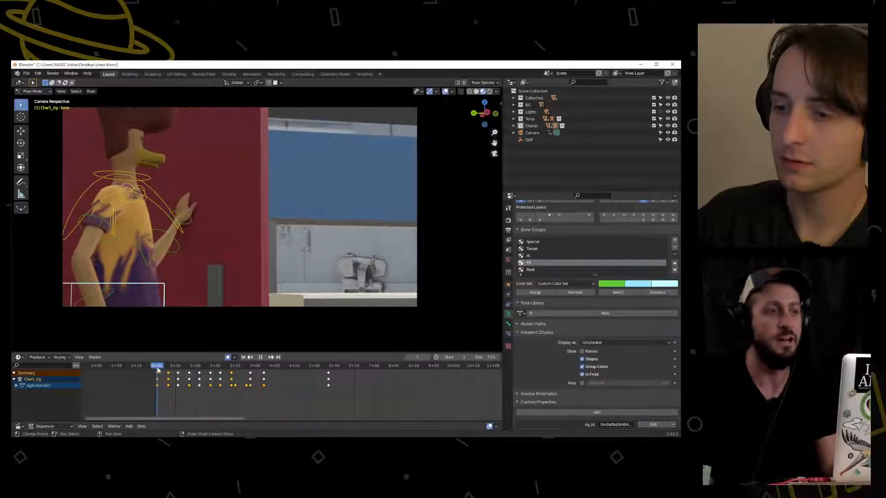
{"action": "left_click", "coordinate": [144, 177]}
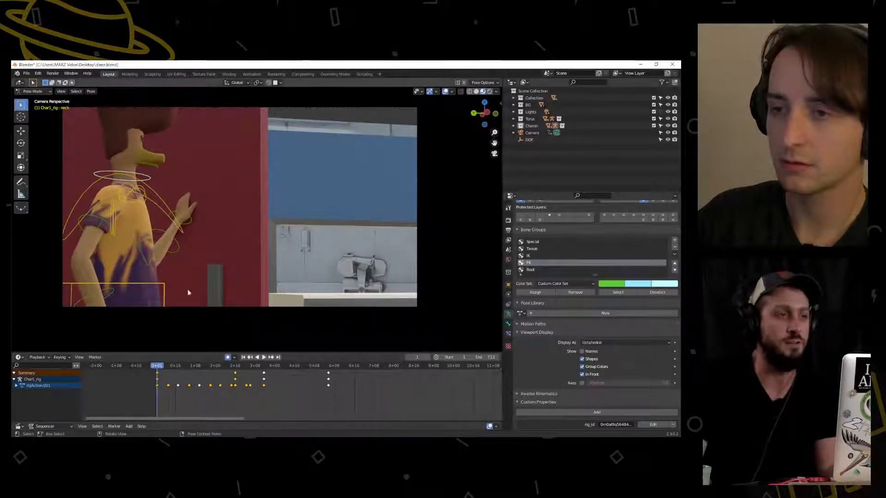
{"action": "left_click_drag", "start_coordinate": [221, 367], "coordinate": [235, 367]}
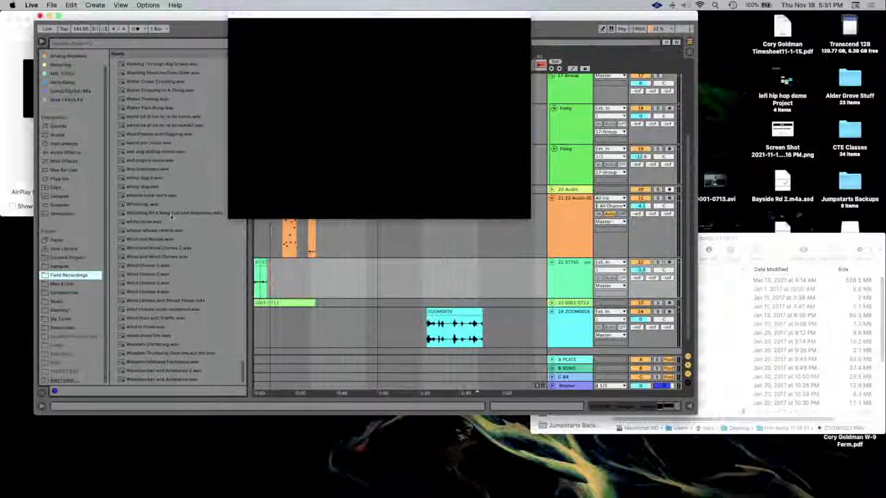
Switch to Ableton Live, browse the Field Recordings folder and audition bowed cymbals recordings 5 and 2
{"action": "scroll", "coordinate": [169, 220], "scroll_direction": "down", "scroll_amount": 3}
{"action": "scroll", "coordinate": [170, 220], "scroll_direction": "up", "scroll_amount": 20}
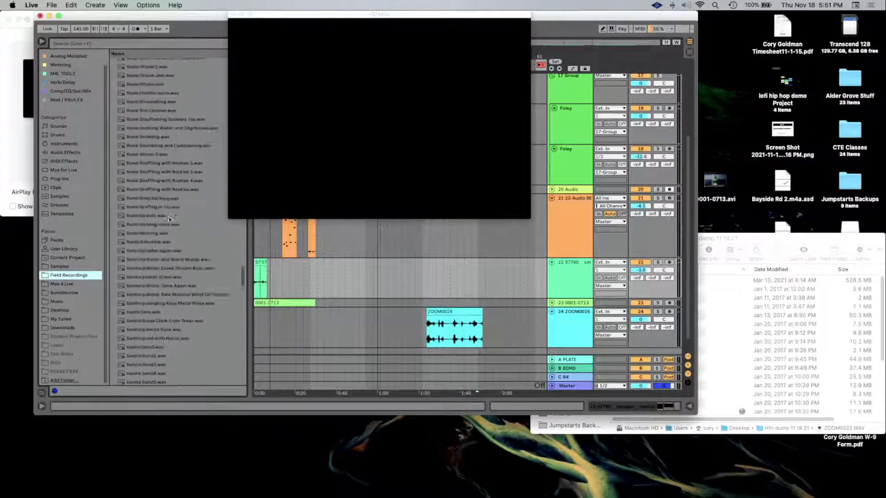
{"action": "scroll", "coordinate": [169, 220], "scroll_direction": "up", "scroll_amount": 20}
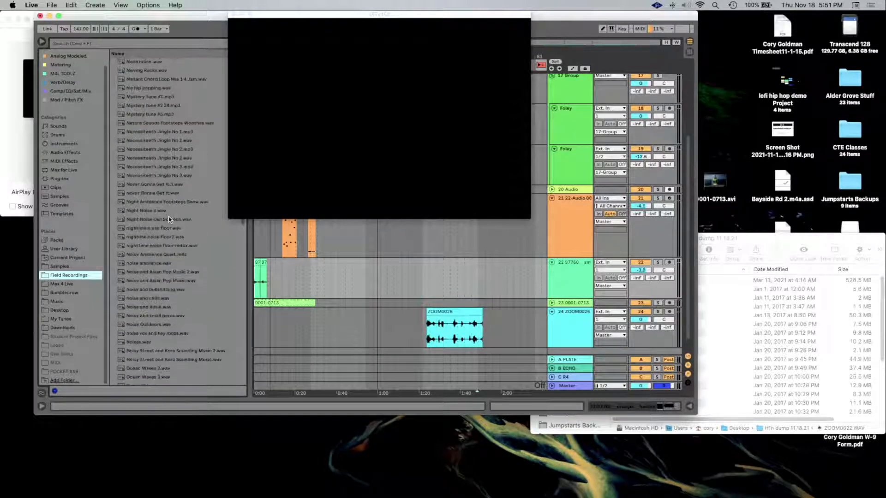
{"action": "scroll", "coordinate": [169, 220], "scroll_direction": "up", "scroll_amount": 8}
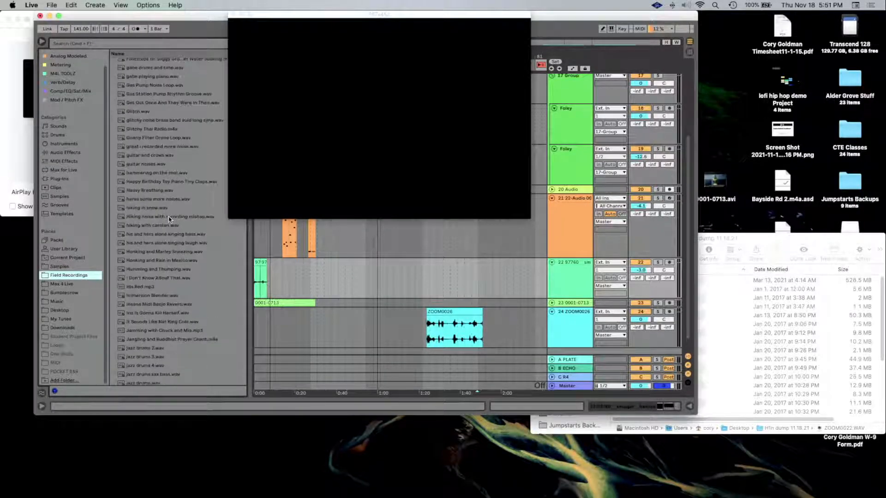
{"action": "scroll", "coordinate": [169, 219], "scroll_direction": "up", "scroll_amount": 10}
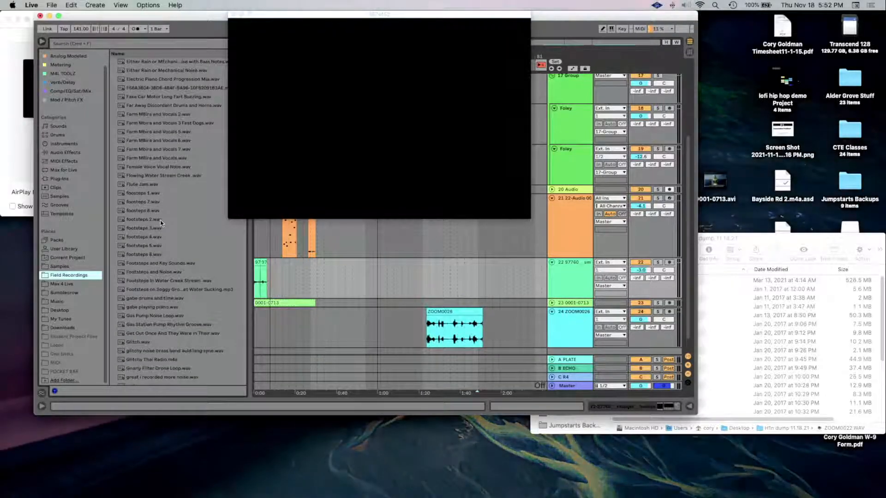
{"action": "scroll", "coordinate": [160, 223], "scroll_direction": "up", "scroll_amount": 15}
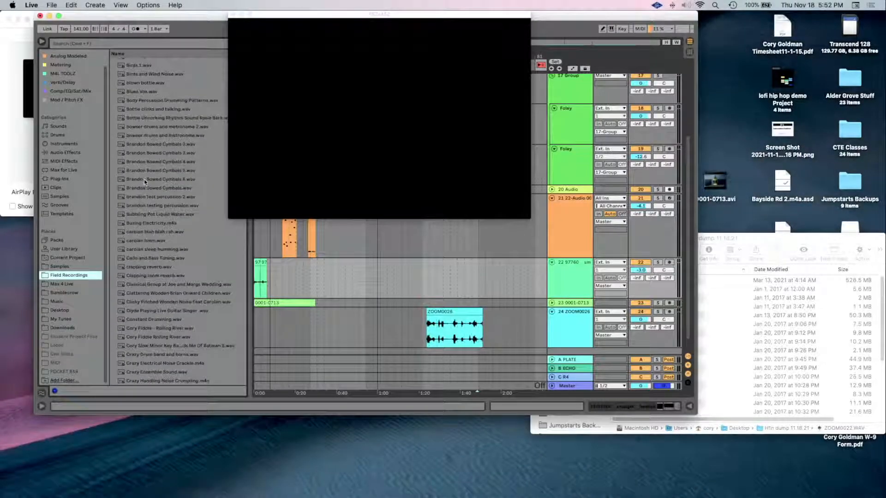
{"action": "left_click", "coordinate": [192, 171]}
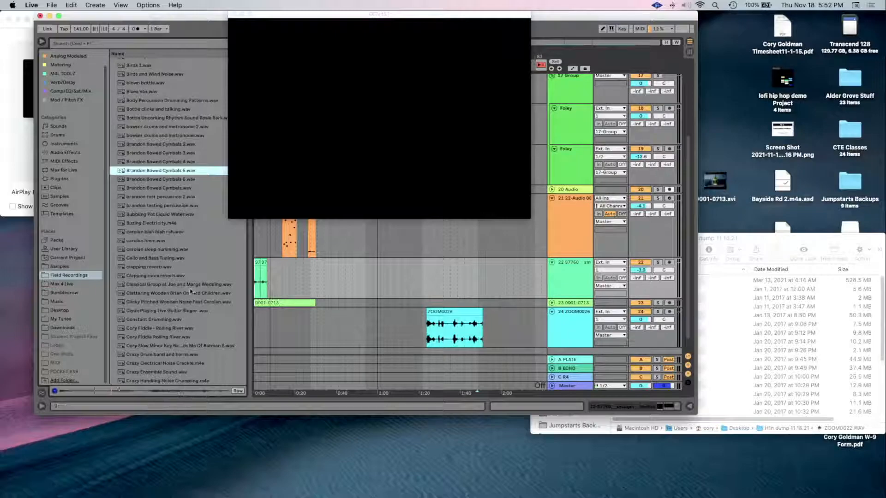
{"action": "left_click", "coordinate": [175, 144]}
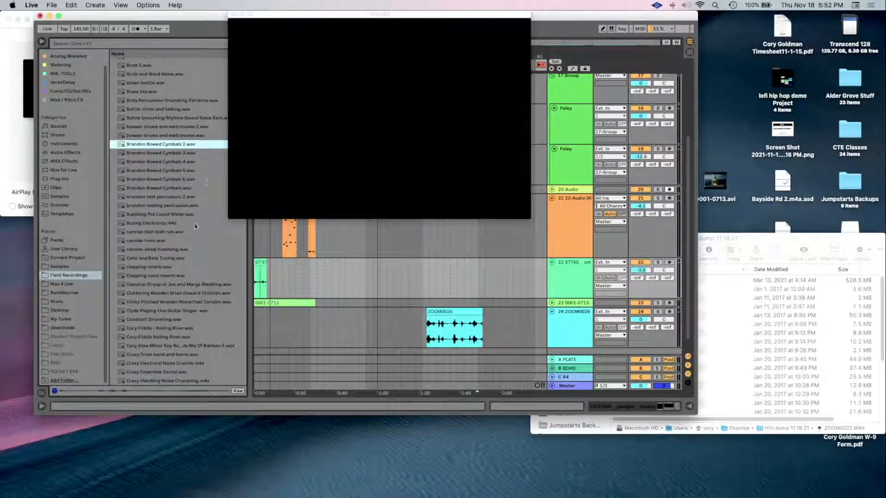
Expand the 2.6.19 folder in the field recordings and audition ZOOM0023_MONO.wav, ZOOM0032_MONO.wav and ZOOM0042_MONO.wav
{"action": "scroll", "coordinate": [179, 144], "scroll_direction": "up", "scroll_amount": 20}
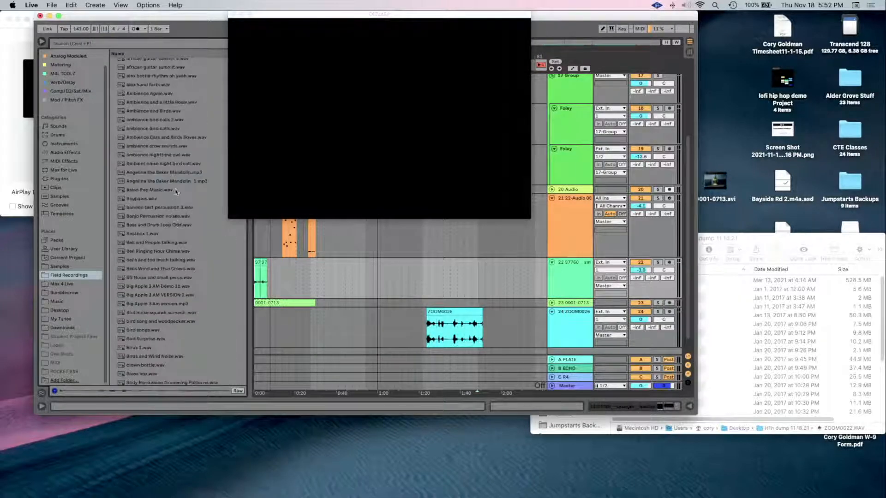
{"action": "left_click", "coordinate": [114, 80]}
{"action": "scroll", "coordinate": [167, 204], "scroll_direction": "down", "scroll_amount": 20}
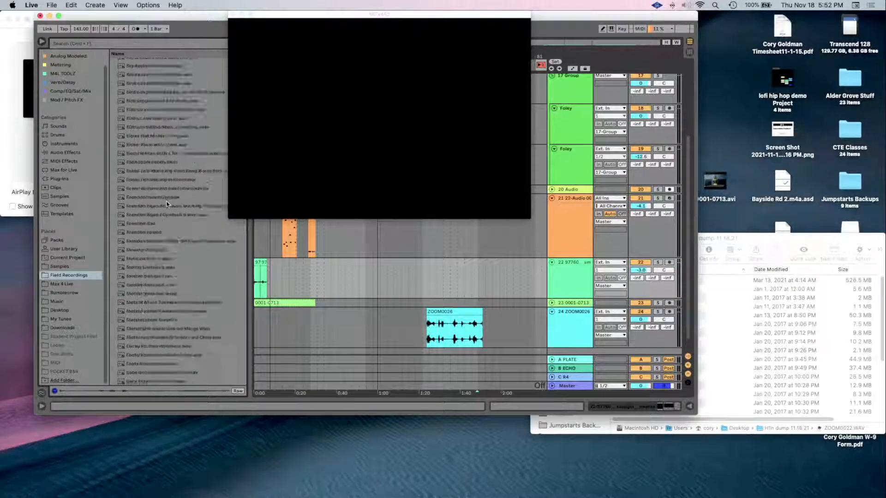
{"action": "scroll", "coordinate": [167, 204], "scroll_direction": "up", "scroll_amount": 20}
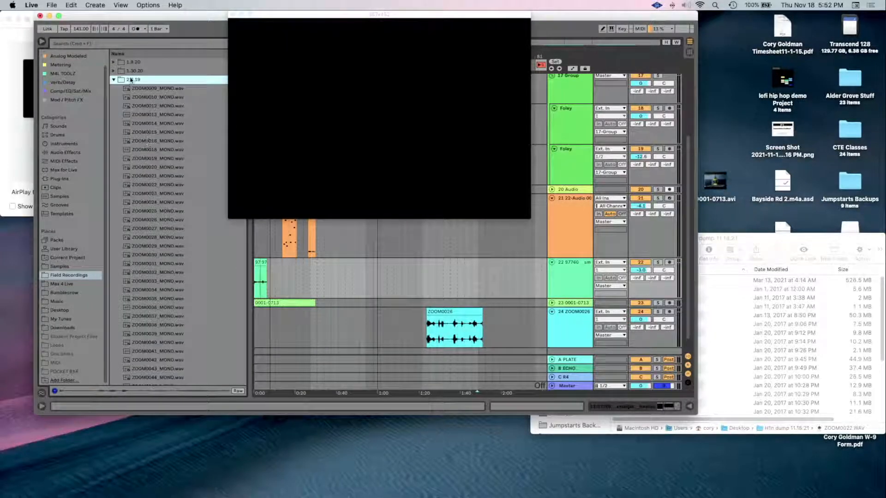
{"action": "left_click", "coordinate": [165, 193]}
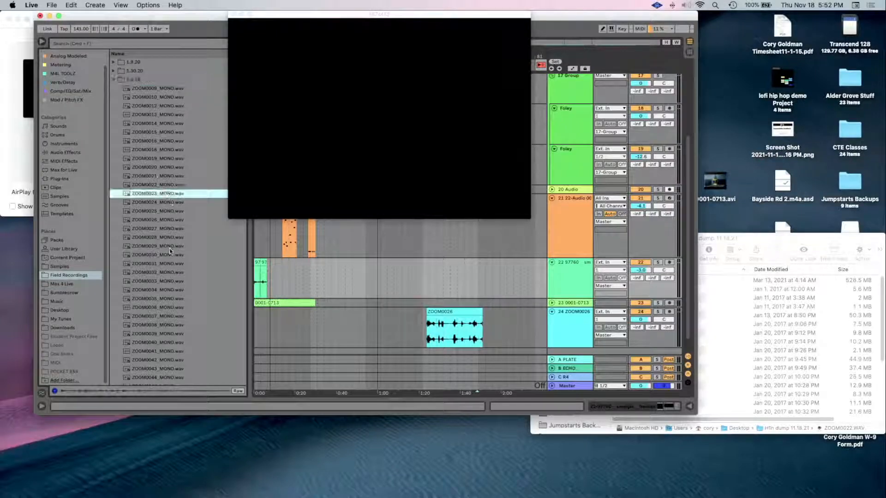
{"action": "left_click", "coordinate": [165, 274]}
{"action": "left_click", "coordinate": [170, 361]}
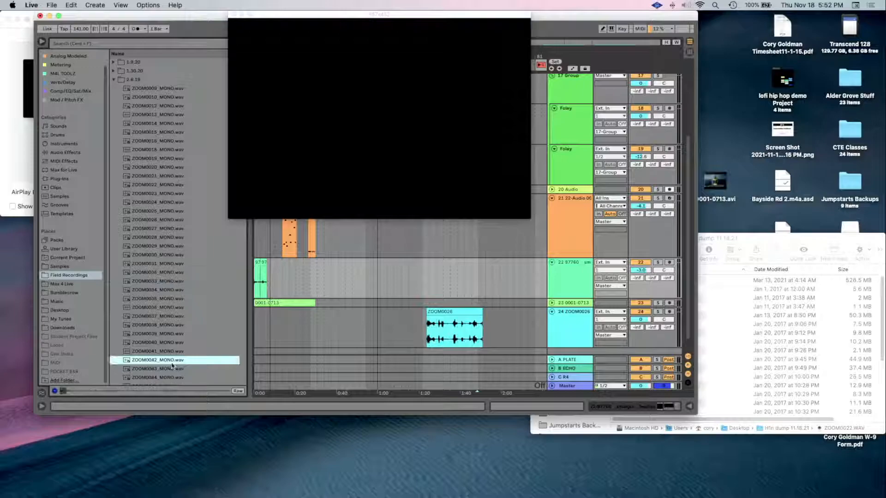
Audition more recordings further down the 2.6.19 folder, including ZOOM0061_MONO.wav and ZOOM0095_MONO.wav
{"action": "scroll", "coordinate": [170, 362], "scroll_direction": "down", "scroll_amount": 7}
{"action": "left_click", "coordinate": [184, 302]}
{"action": "left_click", "coordinate": [189, 353]}
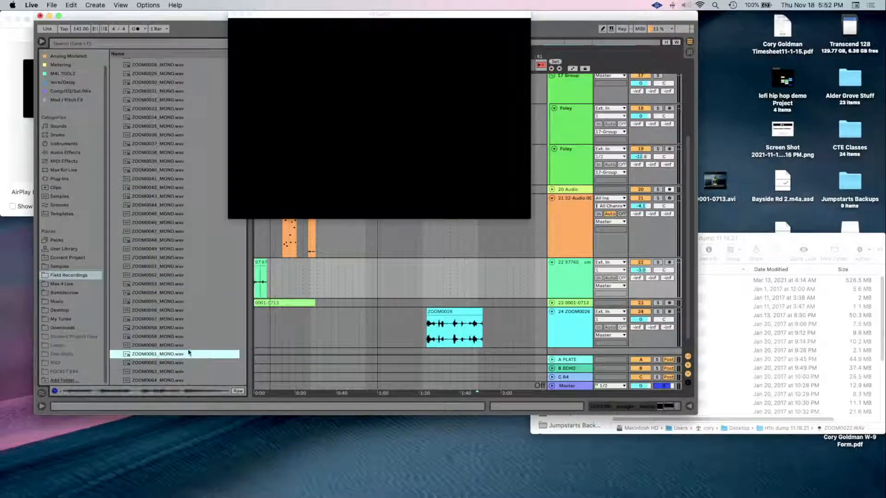
{"action": "left_click", "coordinate": [184, 302]}
{"action": "scroll", "coordinate": [185, 324], "scroll_direction": "down", "scroll_amount": 10}
{"action": "left_click", "coordinate": [186, 316]}
{"action": "left_click", "coordinate": [165, 369]}
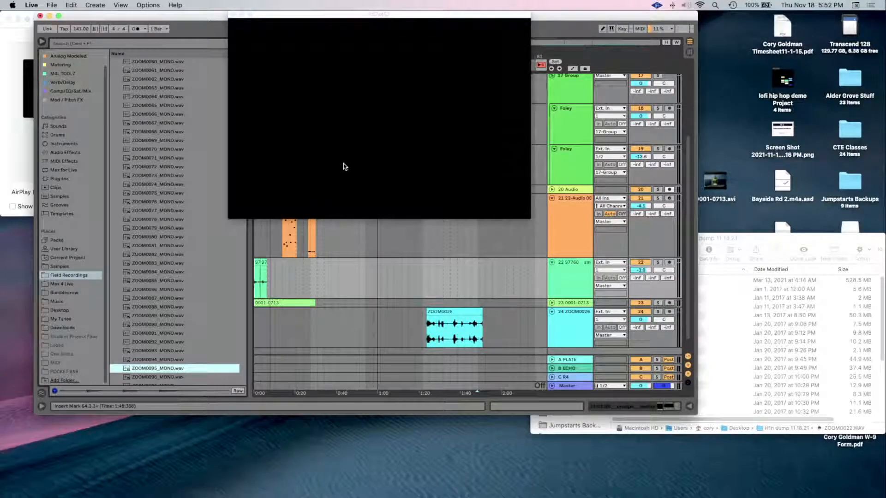
Rearrange the Live window and the video preview window so the preview leaves the browser and the lower arrangement tracks uncovered
{"action": "left_click_drag", "start_coordinate": [340, 18], "coordinate": [478, 99]}
{"action": "scroll", "coordinate": [240, 210], "scroll_direction": "up", "scroll_amount": 15}
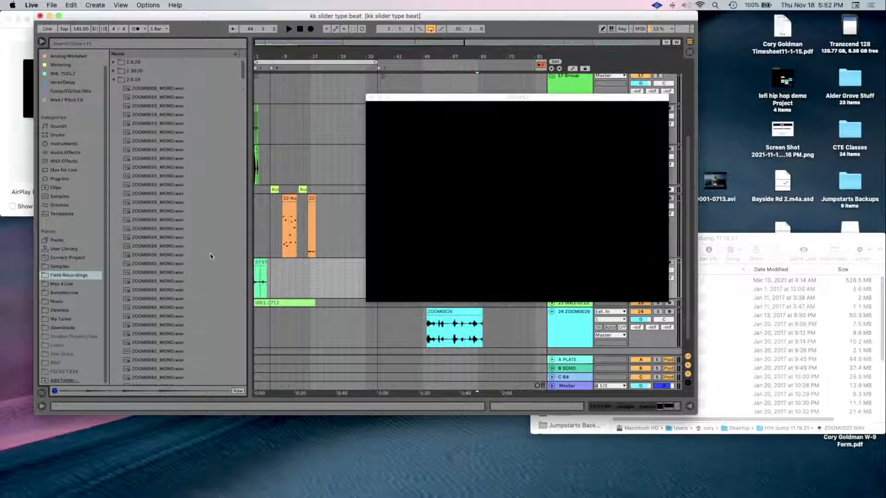
{"action": "scroll", "coordinate": [474, 272], "scroll_direction": "up", "scroll_amount": 3}
{"action": "scroll", "coordinate": [356, 273], "scroll_direction": "down", "scroll_amount": 4}
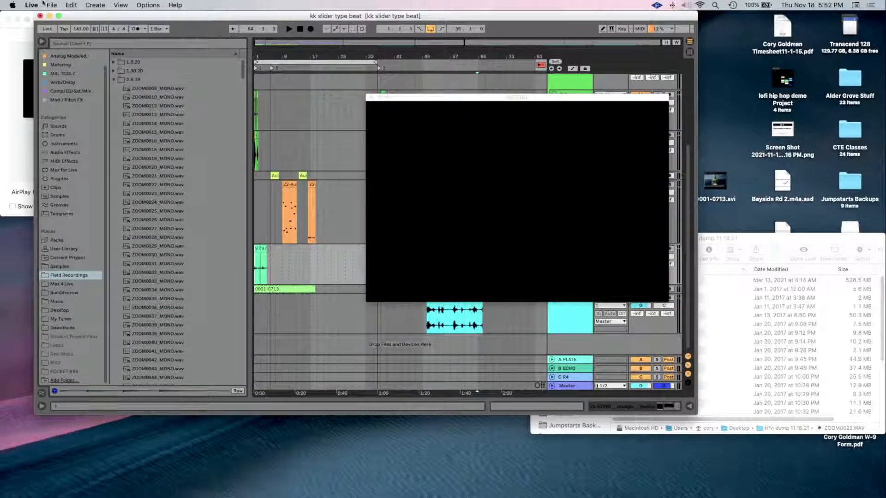
{"action": "left_click_drag", "start_coordinate": [33, 12], "coordinate": [1, 2]}
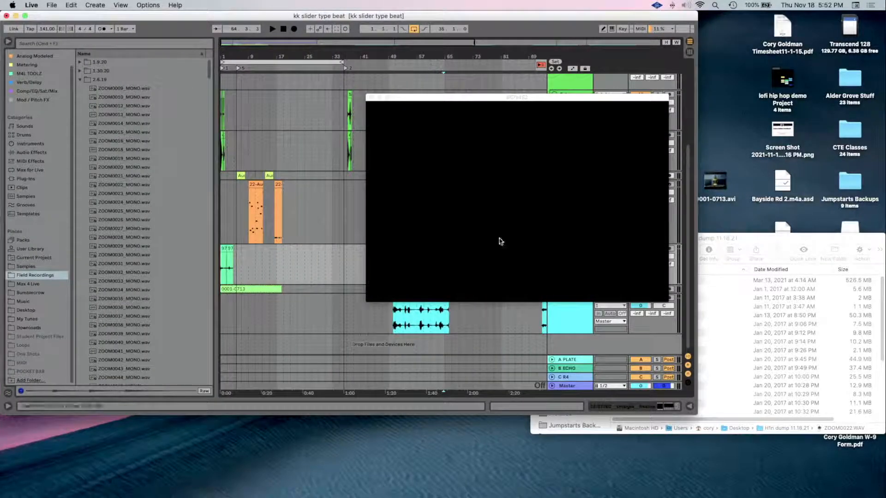
{"action": "left_click_drag", "start_coordinate": [592, 103], "coordinate": [609, 28]}
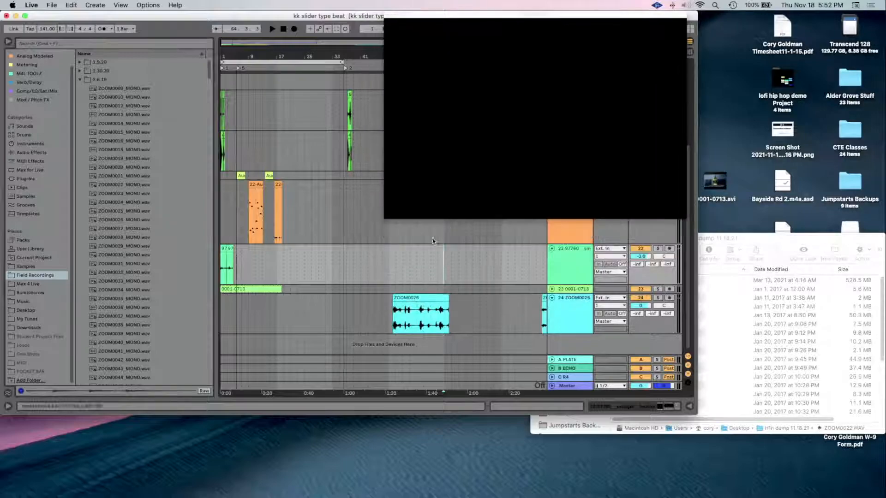
{"action": "left_click", "coordinate": [421, 298]}
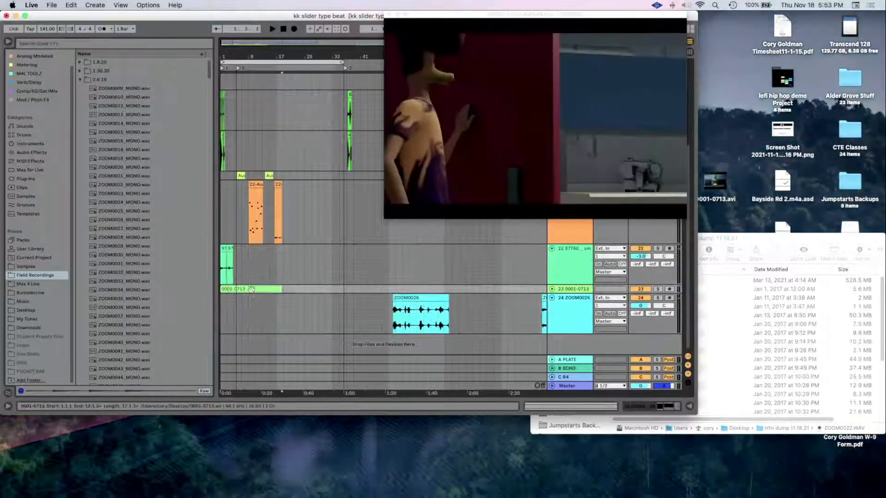
{"action": "left_click", "coordinate": [654, 300]}
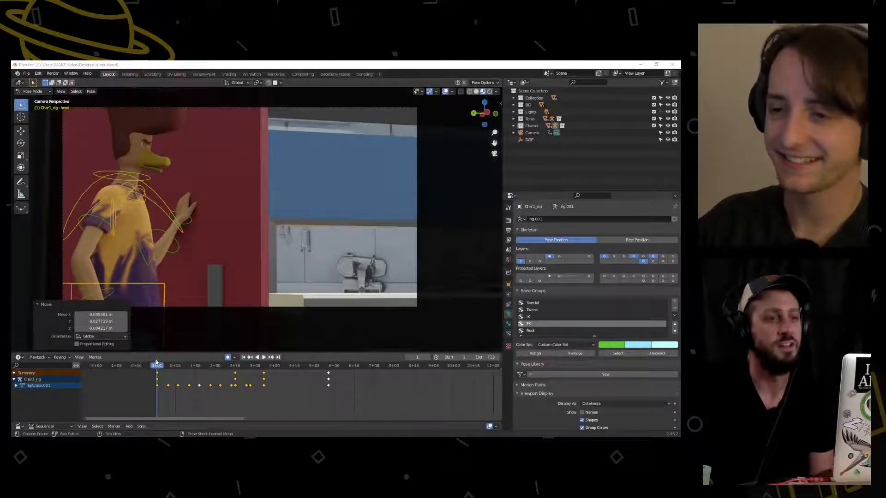
Switch to Blender, play the walk up to frame 18 and tilt the head down about 10°, shifting it slightly
{"action": "key", "text": "space"}
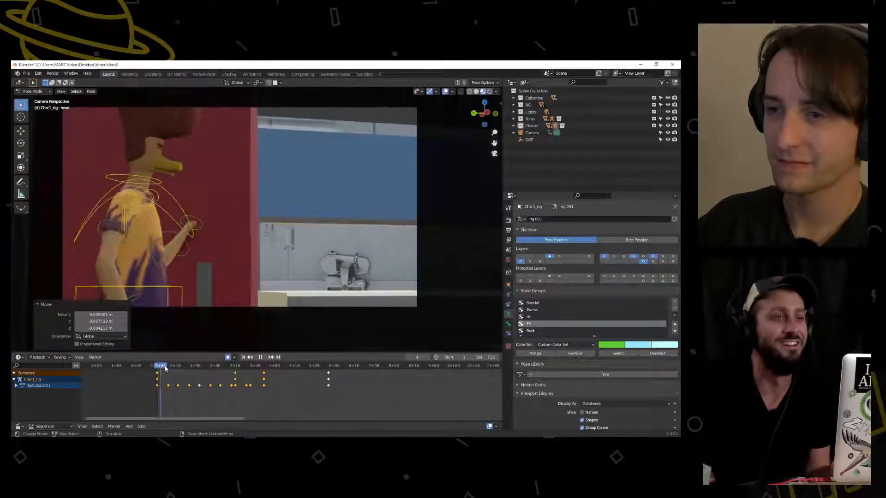
{"action": "key", "text": "space"}
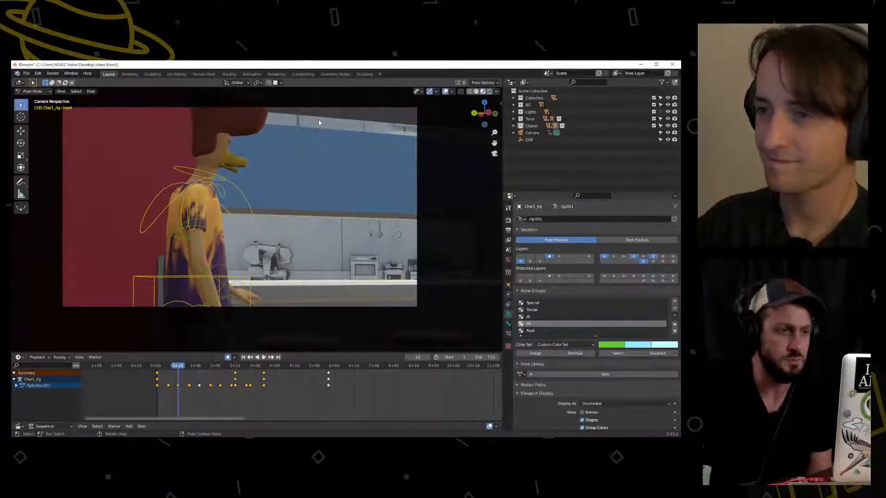
{"action": "key", "text": "r"}
{"action": "left_click", "coordinate": [341, 143]}
{"action": "key", "text": "g"}
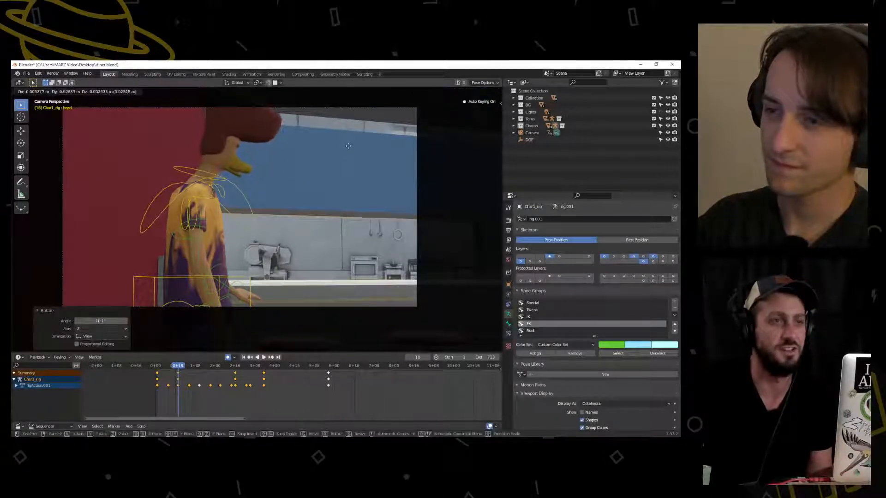
{"action": "left_click", "coordinate": [346, 145]}
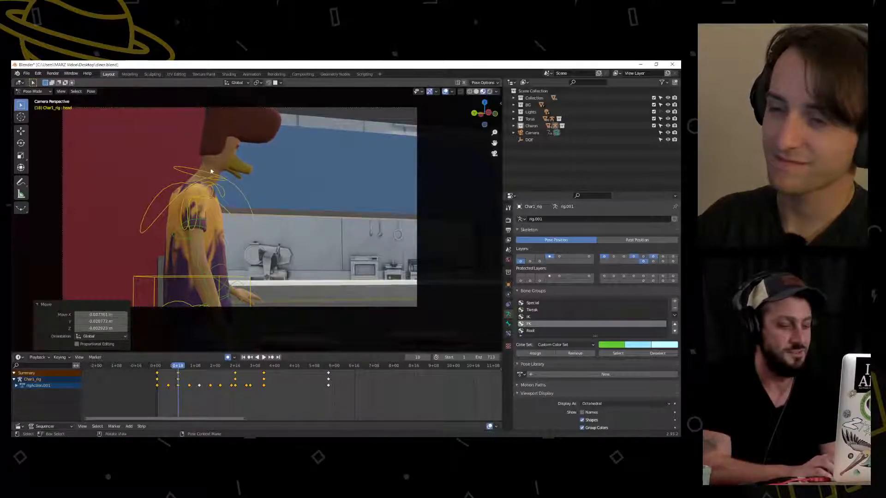
Adjust the neck bone's tilt at frame 18 and nudge the head bone's position to match
{"action": "left_click", "coordinate": [207, 170]}
{"action": "key", "text": "r"}
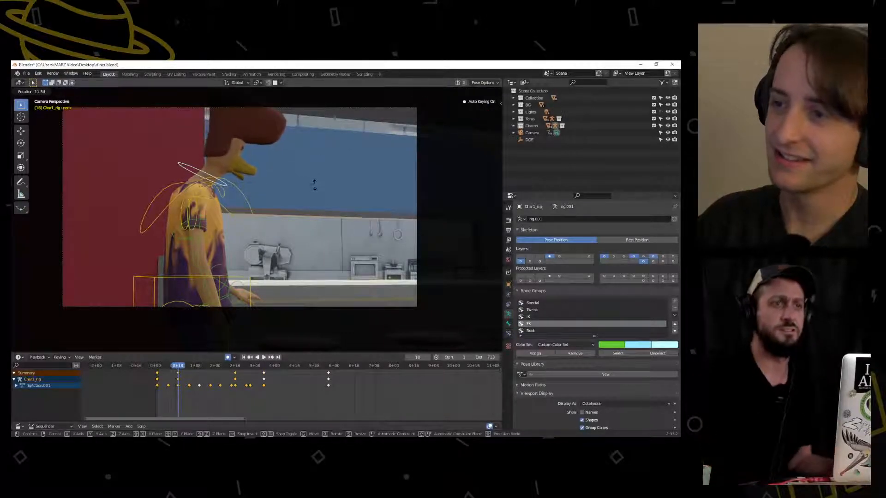
{"action": "left_click", "coordinate": [281, 154]}
{"action": "left_click", "coordinate": [259, 97]}
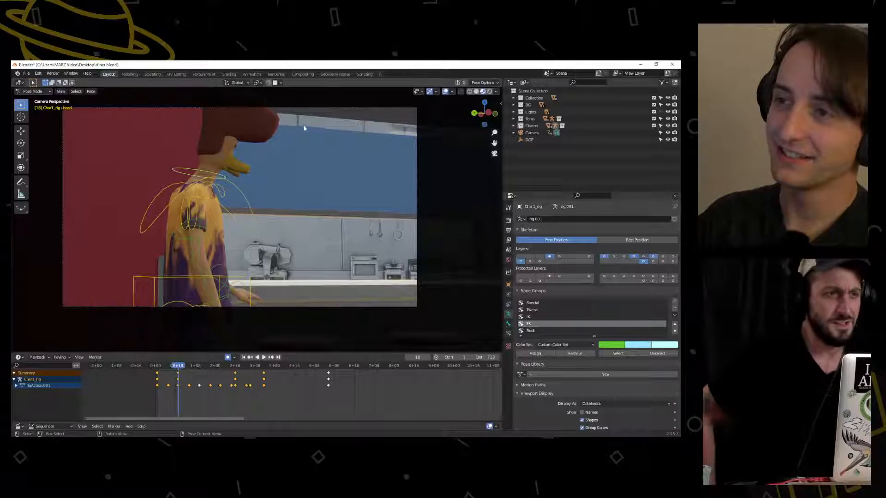
{"action": "key", "text": "g"}
{"action": "left_click", "coordinate": [295, 130]}
Rotate the chest bone about 11° forward at frame 18 and replay the walk from the start
{"action": "left_click", "coordinate": [245, 198]}
{"action": "key", "text": "r"}
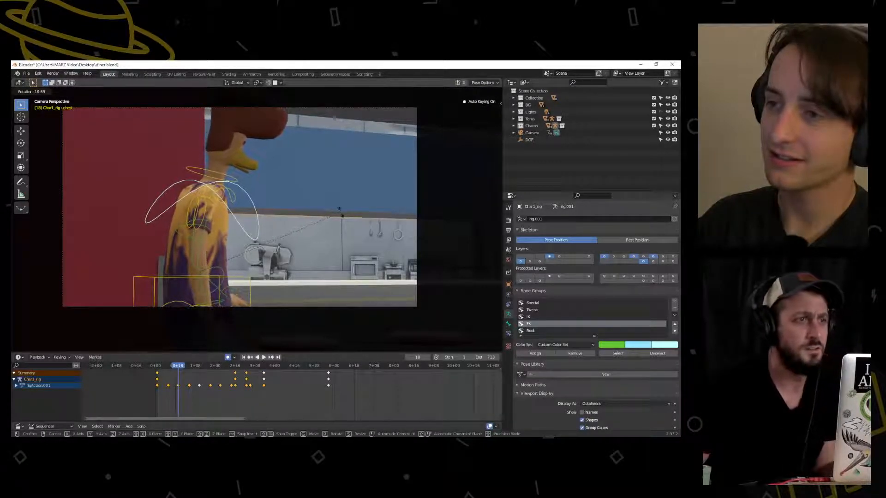
{"action": "left_click", "coordinate": [341, 212]}
{"action": "left_click_drag", "start_coordinate": [178, 367], "coordinate": [154, 367]}
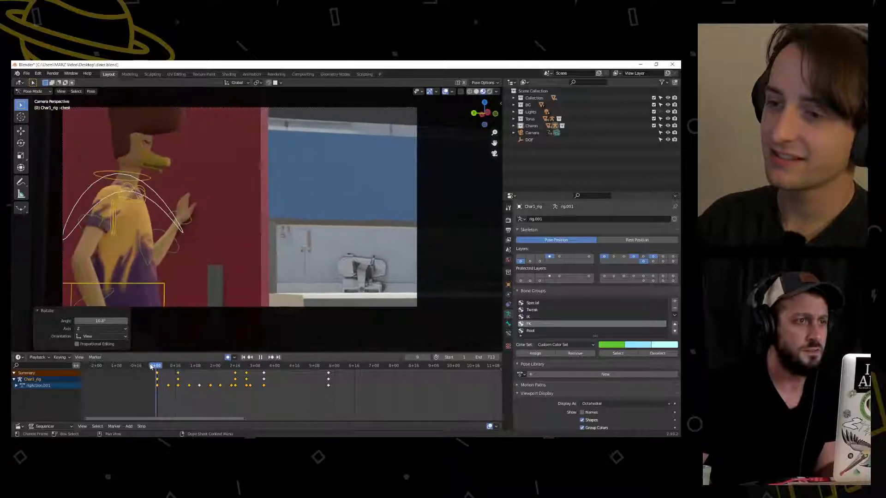
{"action": "key", "text": "space"}
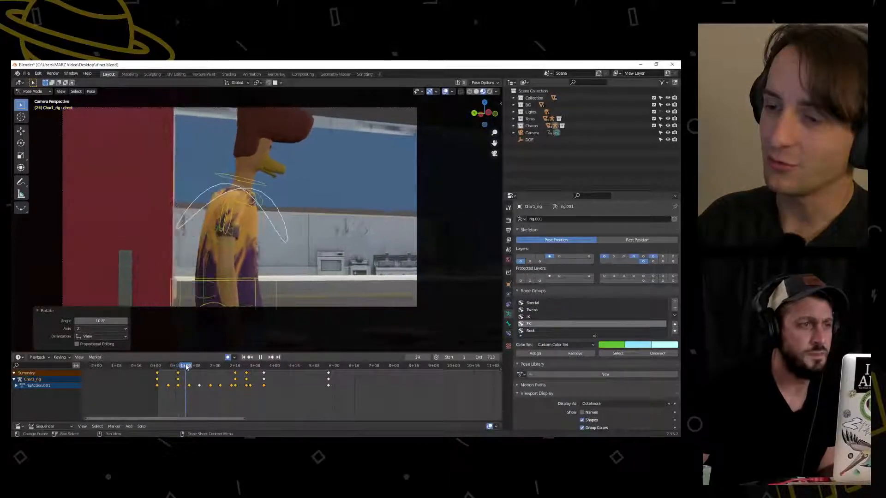
At frame 35, rotate the right upper arm and forearm so the arm reaches forward with a bent elbow
{"action": "left_click_drag", "start_coordinate": [196, 365], "coordinate": [175, 375]}
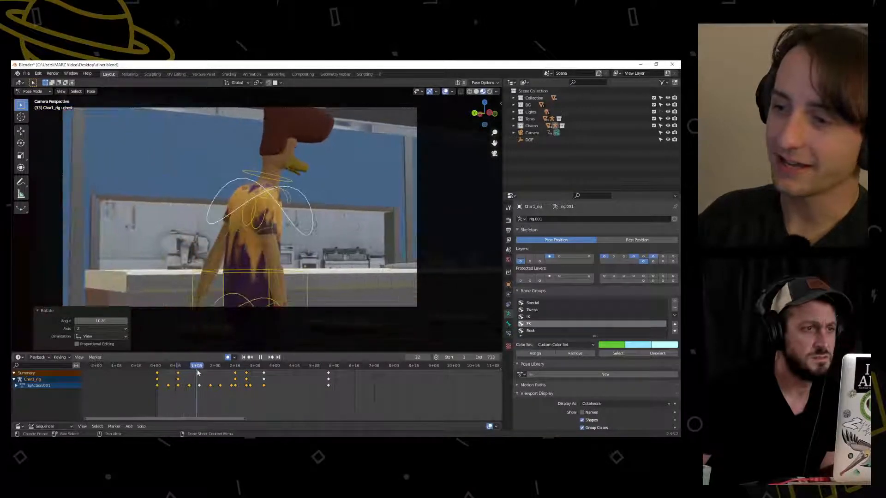
{"action": "key", "text": "space"}
{"action": "key", "text": "r"}
{"action": "left_click", "coordinate": [360, 241]}
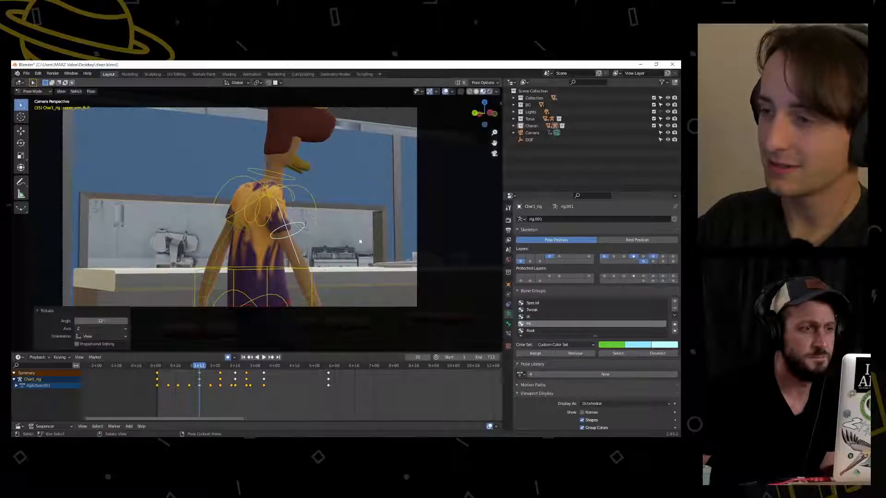
{"action": "left_click", "coordinate": [317, 296]}
{"action": "key", "text": "r"}
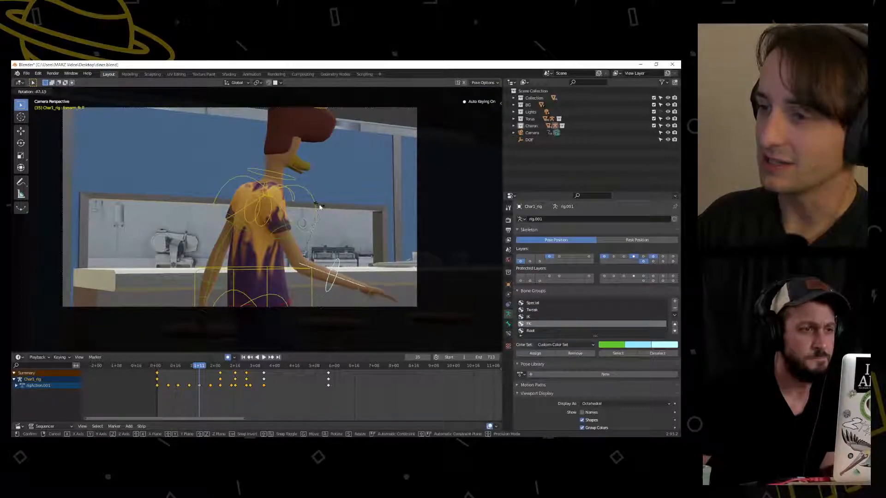
{"action": "left_click", "coordinate": [318, 205]}
{"action": "left_click", "coordinate": [286, 227]}
{"action": "key", "text": "r"}
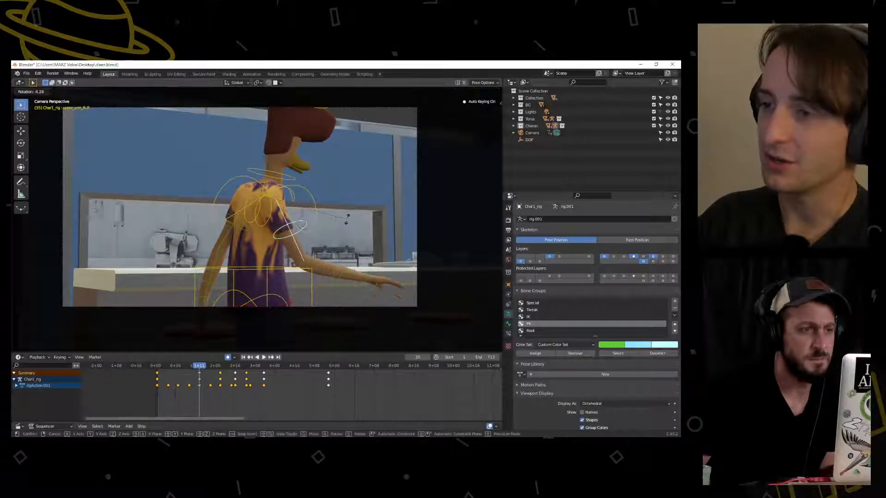
{"action": "left_click", "coordinate": [344, 235]}
Replace the right upper arm's keyframe near frame 52 with its frame 35 keyframe and replay the walk
{"action": "mouse_move", "coordinate": [201, 369]}
{"action": "left_mouse_down"}
{"action": "mouse_move", "coordinate": [157, 379]}
{"action": "mouse_move", "coordinate": [202, 373]}
{"action": "left_mouse_up"}
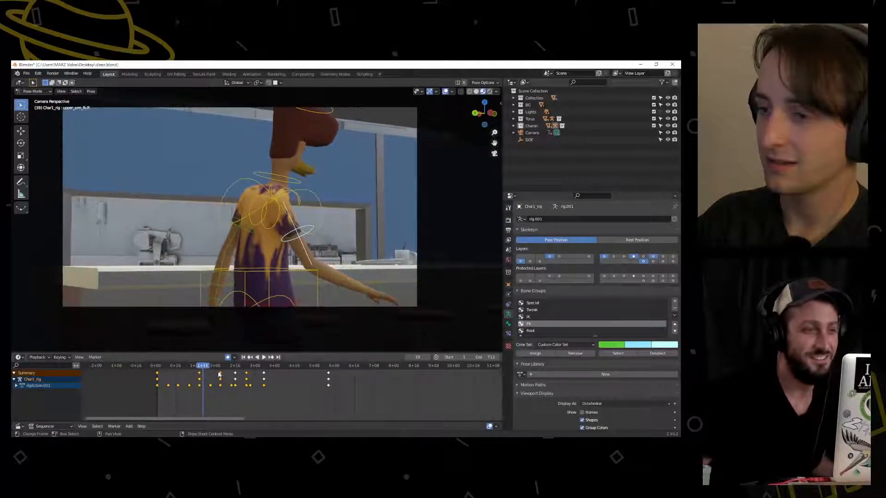
{"action": "key", "text": "x"}
{"action": "left_click", "coordinate": [223, 374]}
{"action": "mouse_move", "coordinate": [203, 368]}
{"action": "left_mouse_down"}
{"action": "mouse_move", "coordinate": [229, 369]}
{"action": "mouse_move", "coordinate": [199, 373]}
{"action": "left_mouse_up"}
{"action": "key", "text": "g"}
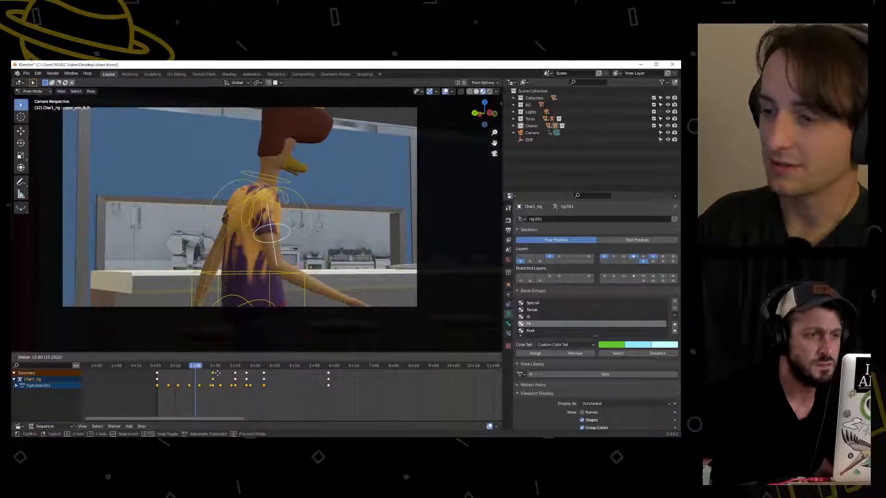
{"action": "left_click", "coordinate": [225, 371]}
{"action": "left_click_drag", "start_coordinate": [196, 368], "coordinate": [158, 373]}
{"action": "key", "text": "space"}
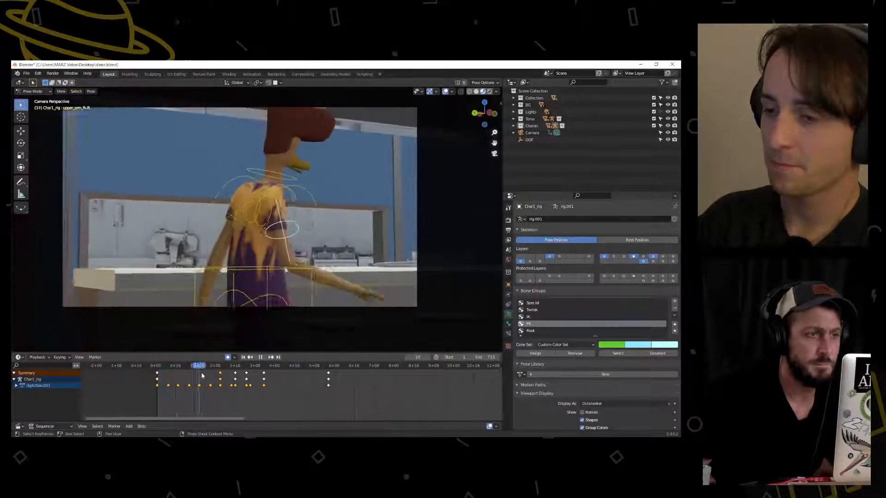
{"action": "key", "text": "space"}
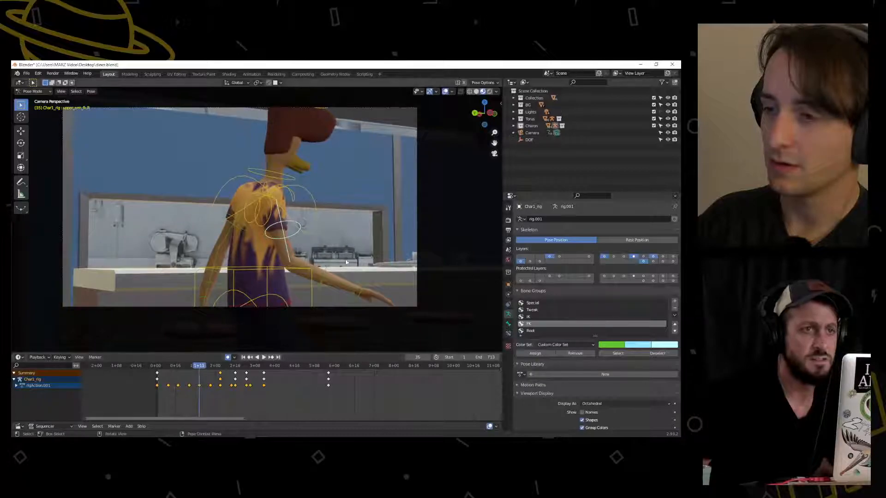
Delete the right forearm's keyframe near frame 52 and move its keyframe from about frame 64 into that place
{"action": "left_click", "coordinate": [329, 273]}
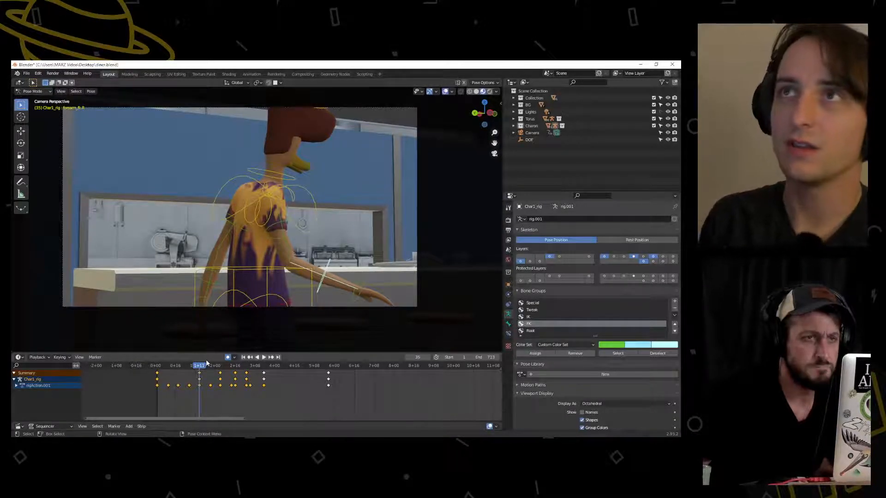
{"action": "left_click_drag", "start_coordinate": [201, 365], "coordinate": [220, 376]}
{"action": "key", "text": "space"}
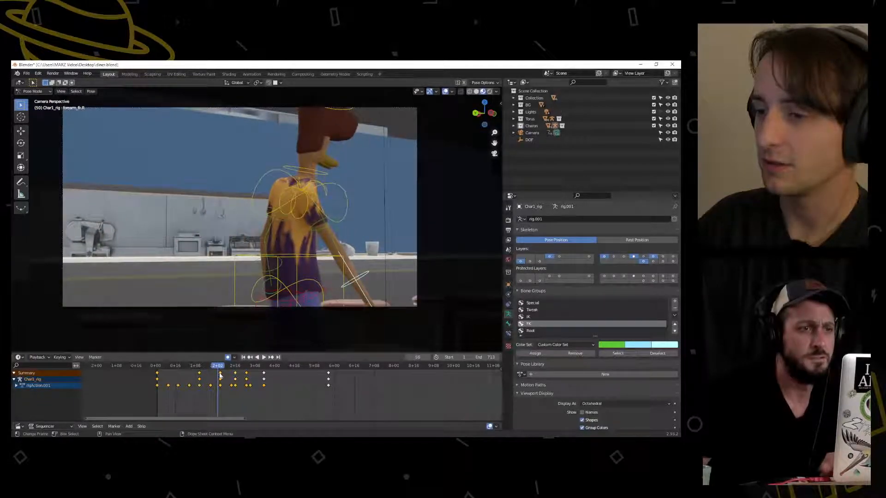
{"action": "key", "text": "x"}
{"action": "mouse_move", "coordinate": [218, 367]}
{"action": "left_mouse_down"}
{"action": "mouse_move", "coordinate": [201, 371]}
{"action": "mouse_move", "coordinate": [234, 370]}
{"action": "left_mouse_up"}
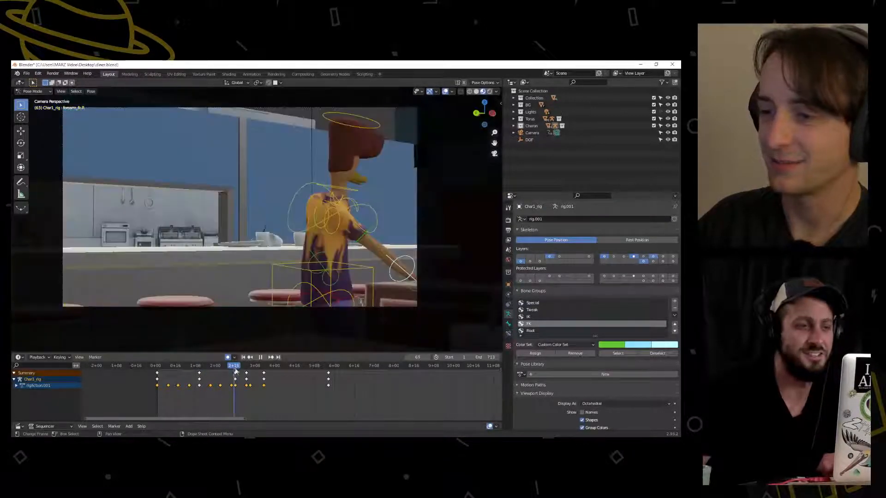
{"action": "key", "text": "g"}
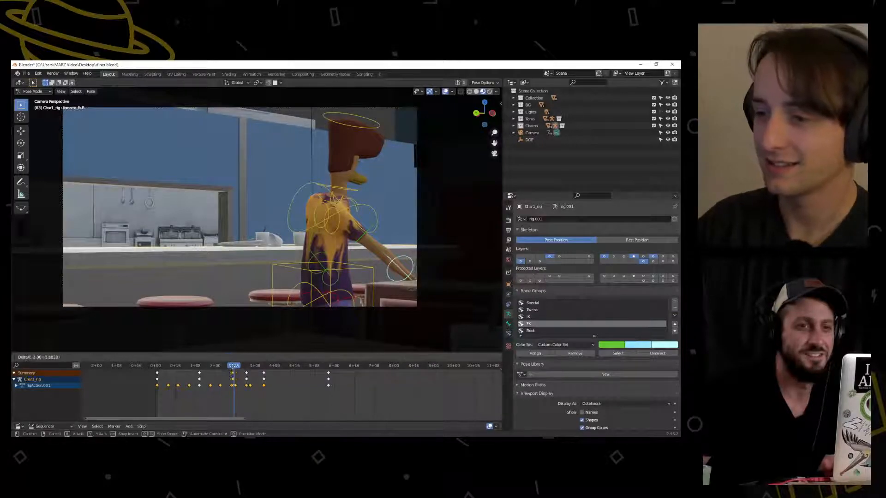
{"action": "left_click", "coordinate": [224, 372]}
{"action": "left_click_drag", "start_coordinate": [230, 367], "coordinate": [212, 368]}
{"action": "key", "text": "g"}
{"action": "left_click", "coordinate": [220, 374]}
Rotate the chest bone around the global Z axis at frame 18 and play the walk from the start
{"action": "left_click_drag", "start_coordinate": [213, 368], "coordinate": [177, 378]}
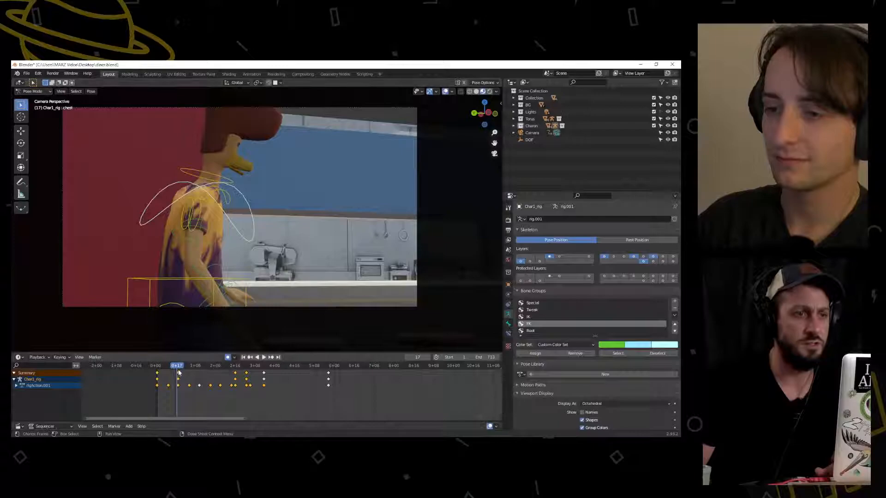
{"action": "key", "text": "Right"}
{"action": "key", "text": "g"}
{"action": "key", "text": "r"}
{"action": "key", "text": "z"}
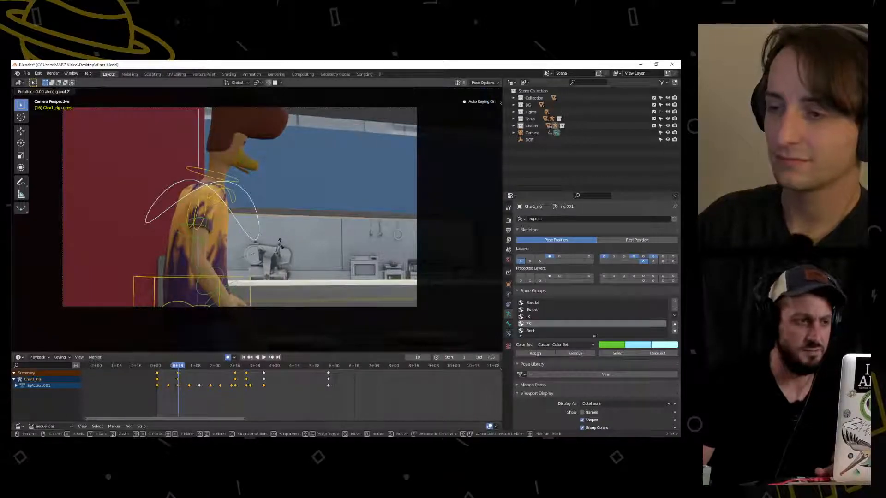
{"action": "left_click", "coordinate": [295, 189]}
{"action": "left_click_drag", "start_coordinate": [177, 366], "coordinate": [156, 367]}
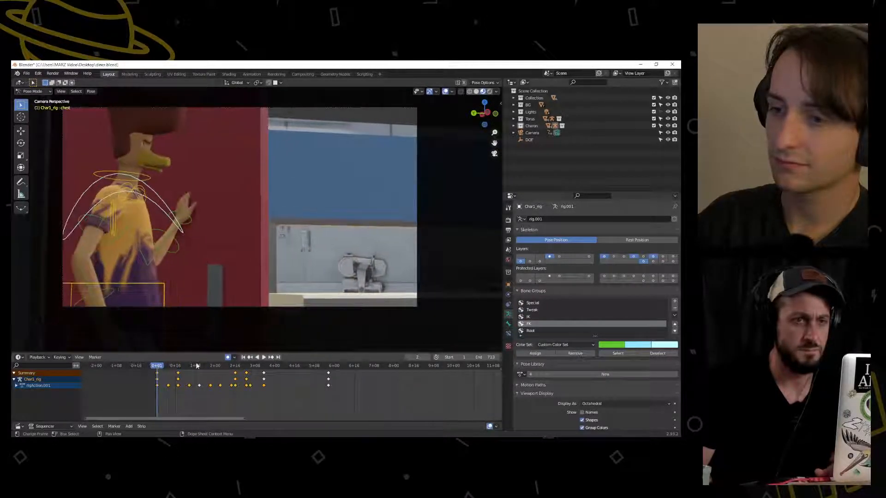
{"action": "left_click", "coordinate": [264, 357]}
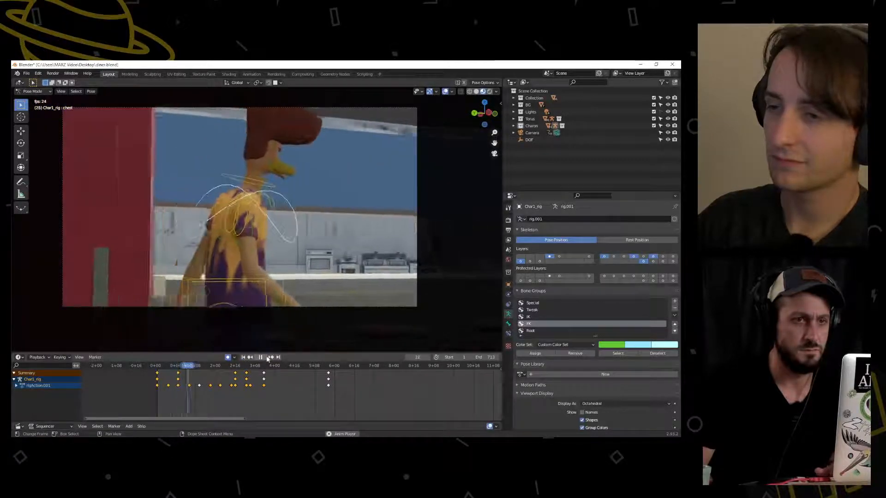
{"action": "left_click", "coordinate": [260, 357]}
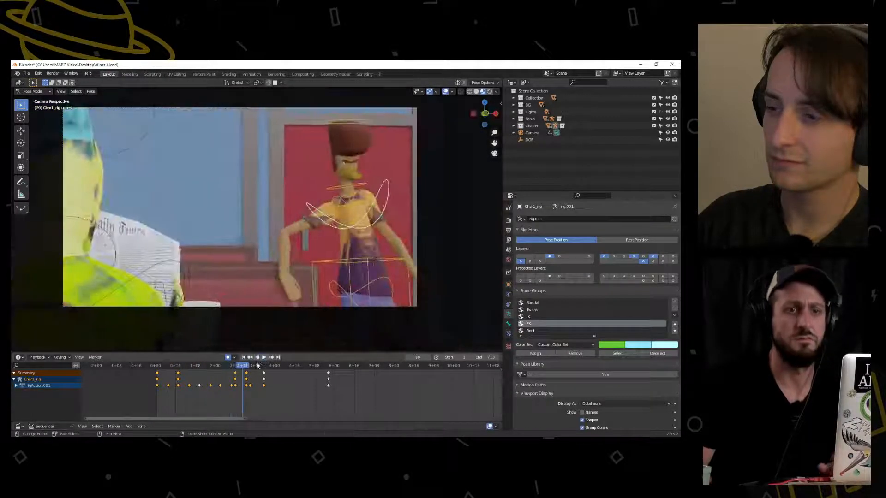
Delete the right upper arm's keyframe near frame 52
{"action": "left_click_drag", "start_coordinate": [242, 368], "coordinate": [177, 365]}
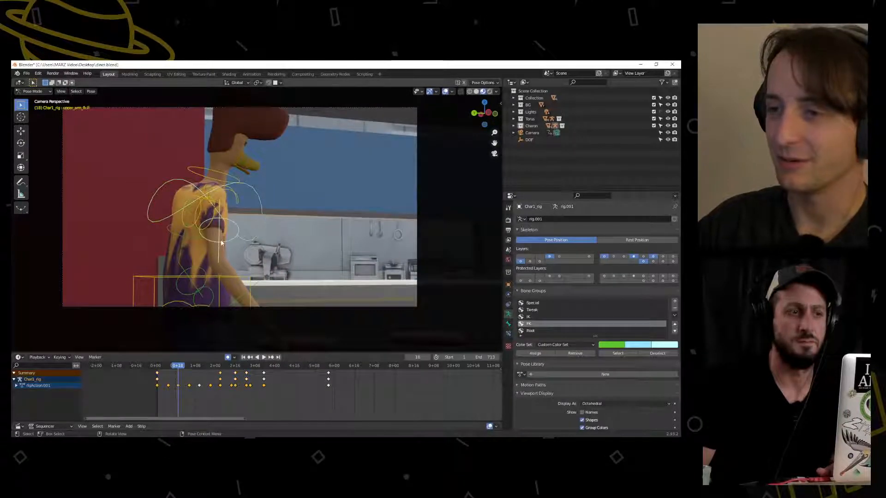
{"action": "key", "text": "x"}
{"action": "left_click", "coordinate": [221, 375]}
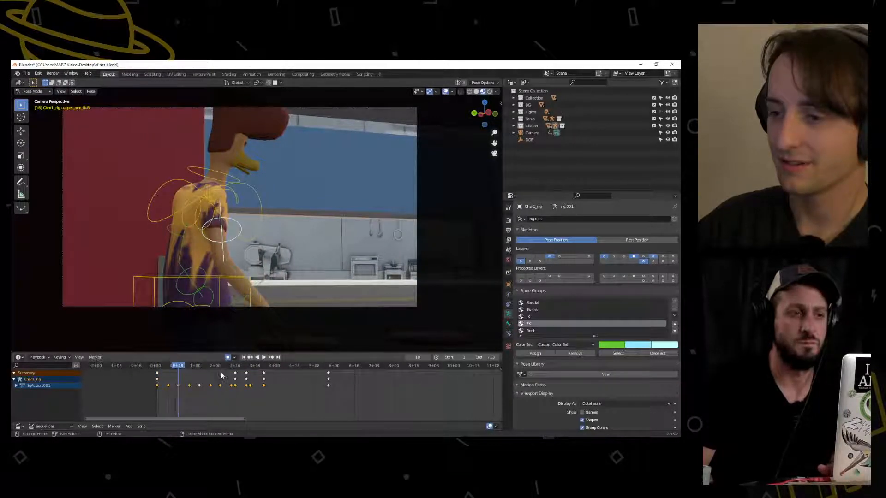
At frame 64, rotate the right forearm about 7° and trackball-rotate it so the hand swings away from the body
{"action": "left_click_drag", "start_coordinate": [200, 367], "coordinate": [236, 370]}
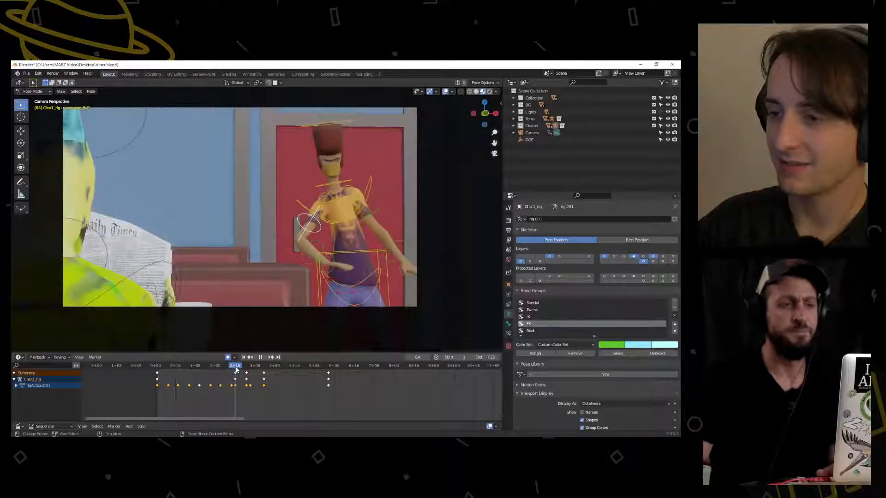
{"action": "left_click", "coordinate": [311, 251]}
{"action": "left_click", "coordinate": [220, 375]}
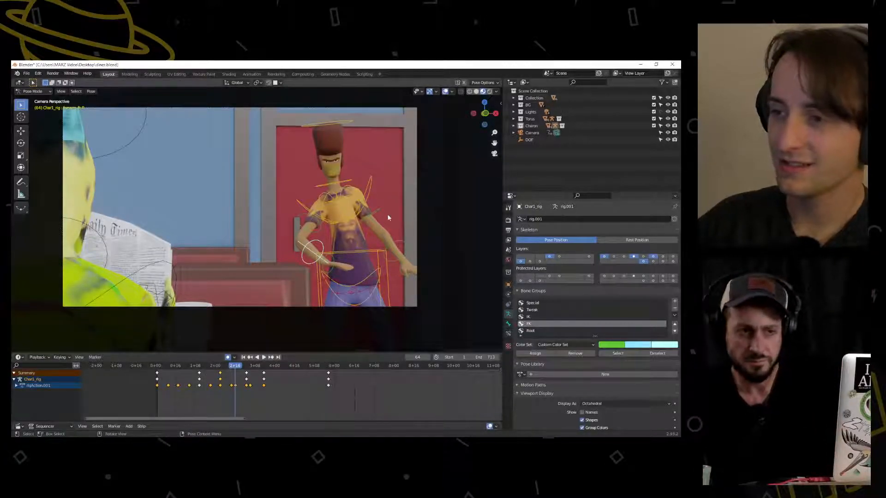
{"action": "key", "text": "r"}
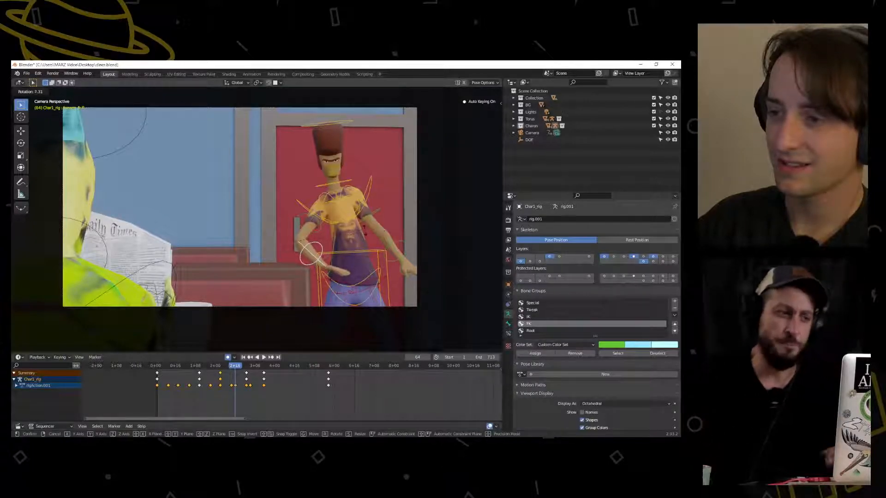
{"action": "left_click", "coordinate": [364, 230]}
{"action": "key", "text": "r"}
{"action": "key", "text": "r"}
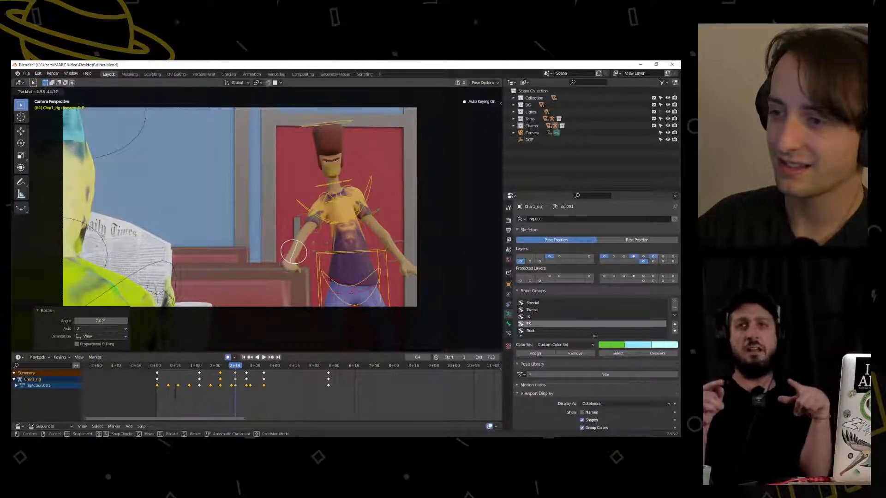
{"action": "left_click", "coordinate": [320, 247]}
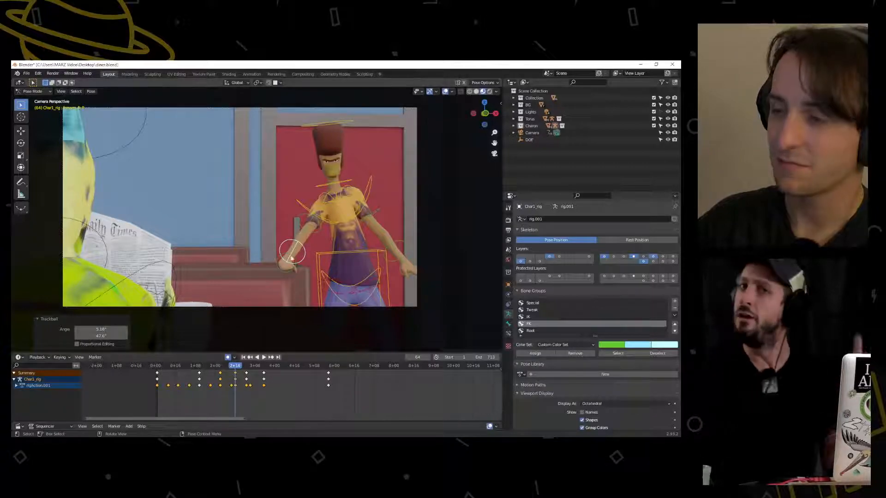
Rotate the right upper arm at frame 64 with a trackball rotation and a further turn of about 13° so the arm rests closer to the booth
{"action": "left_click", "coordinate": [315, 220]}
{"action": "middle_click_drag", "start_coordinate": [274, 216], "coordinate": [253, 198]}
{"action": "key", "text": "r"}
{"action": "key", "text": "r"}
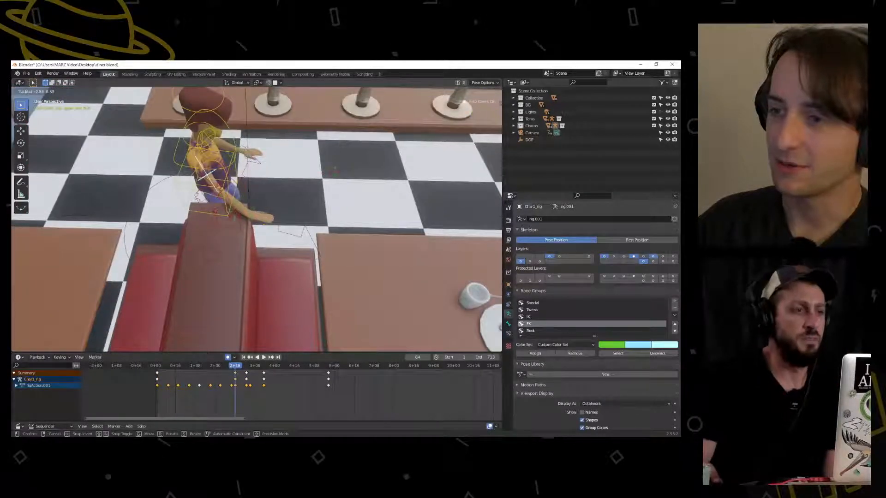
{"action": "left_click", "coordinate": [301, 200]}
{"action": "key", "text": "r"}
{"action": "left_click", "coordinate": [274, 225]}
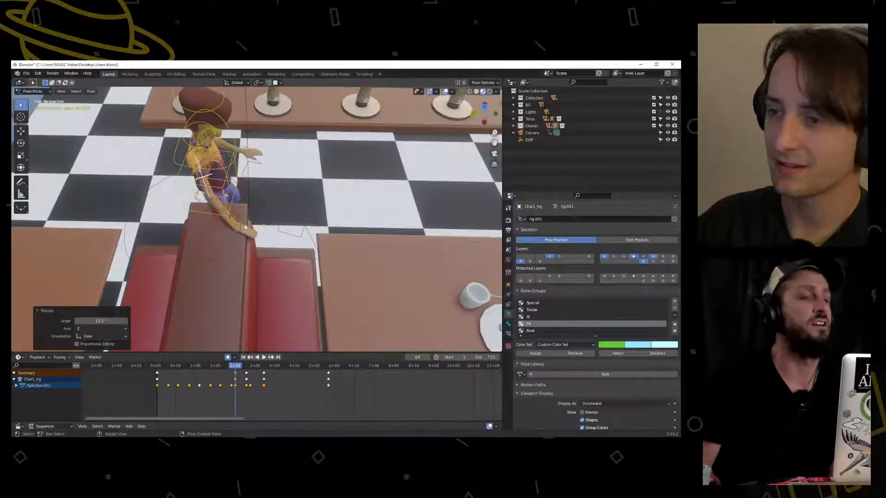
Rotate the right forearm at frame 64 from several views with a trackball rotation and a final turn of about 18°
{"action": "left_click", "coordinate": [223, 212]}
{"action": "key", "text": "r"}
{"action": "left_click", "coordinate": [304, 181]}
{"action": "middle_click_drag", "start_coordinate": [304, 182], "coordinate": [288, 289]}
{"action": "key", "text": "r"}
{"action": "key", "text": "r"}
{"action": "left_click", "coordinate": [342, 206]}
{"action": "key", "text": "r"}
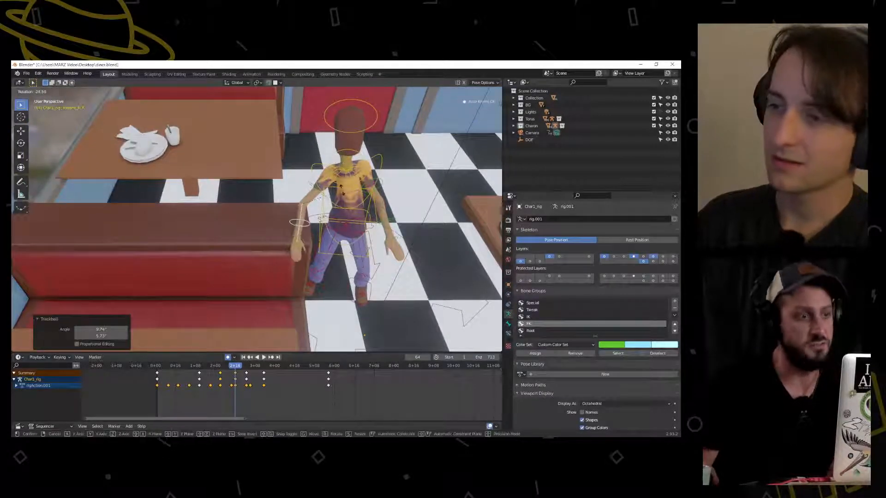
{"action": "left_click", "coordinate": [344, 192]}
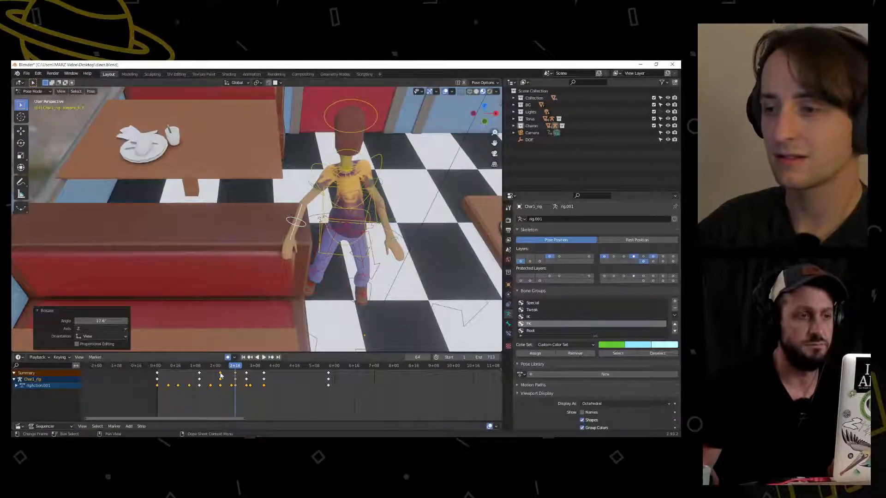
Delete the right forearm's keyframes near frames 35 and 52 and return to the camera view
{"action": "key", "text": "x"}
{"action": "key", "text": "x"}
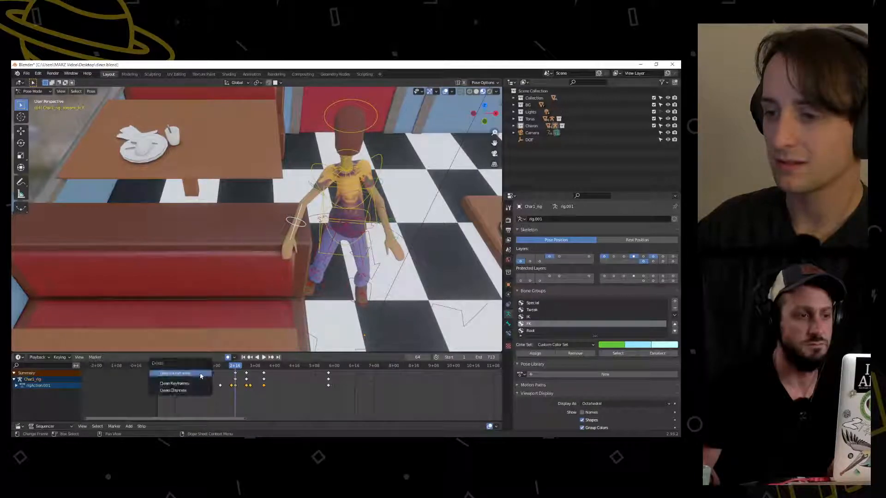
{"action": "left_click_drag", "start_coordinate": [226, 365], "coordinate": [195, 372]}
{"action": "key", "text": "KP_0"}
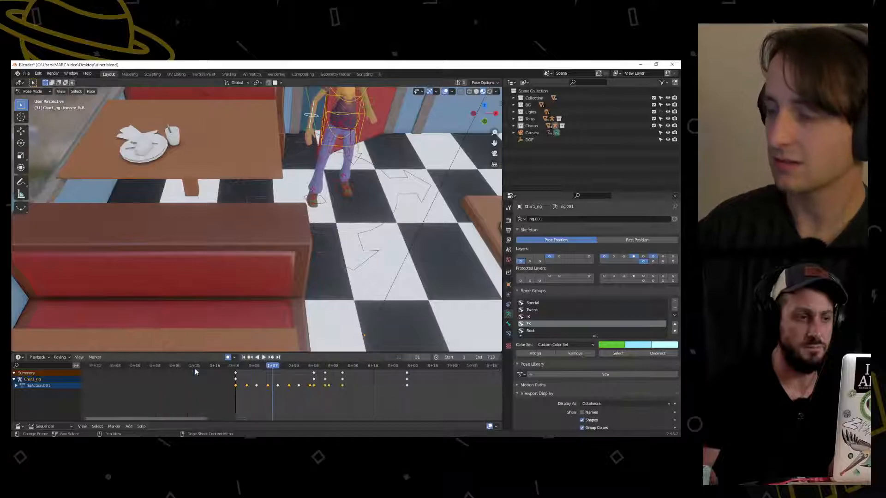
{"action": "key", "text": "KP_0"}
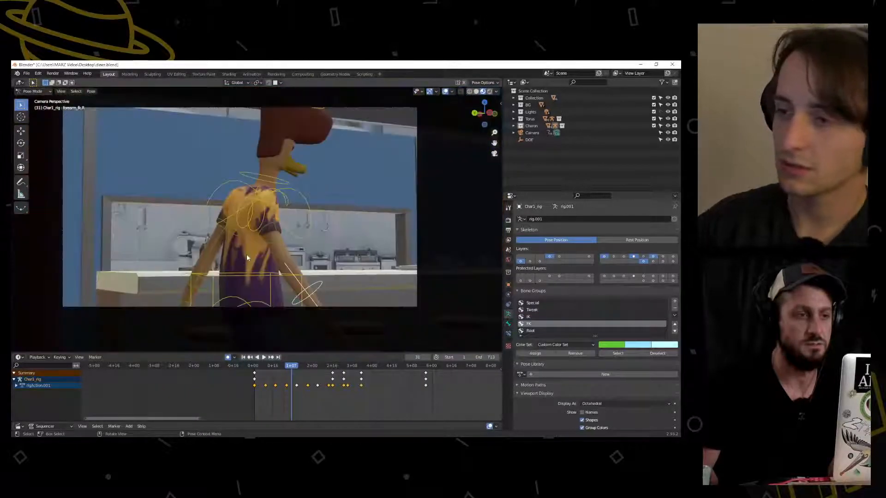
Play the walk from the start through the camera to check the right arm's swing
{"action": "left_click_drag", "start_coordinate": [290, 366], "coordinate": [253, 370]}
{"action": "left_click", "coordinate": [264, 357]}
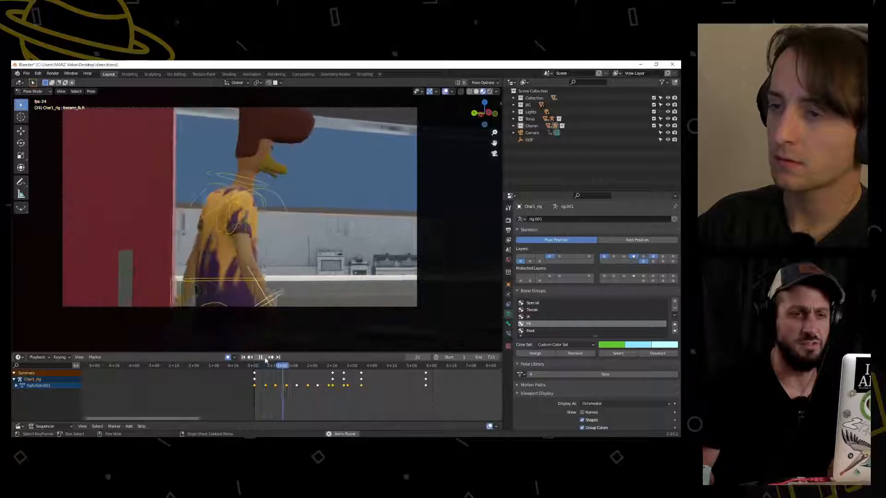
{"action": "left_click", "coordinate": [261, 358]}
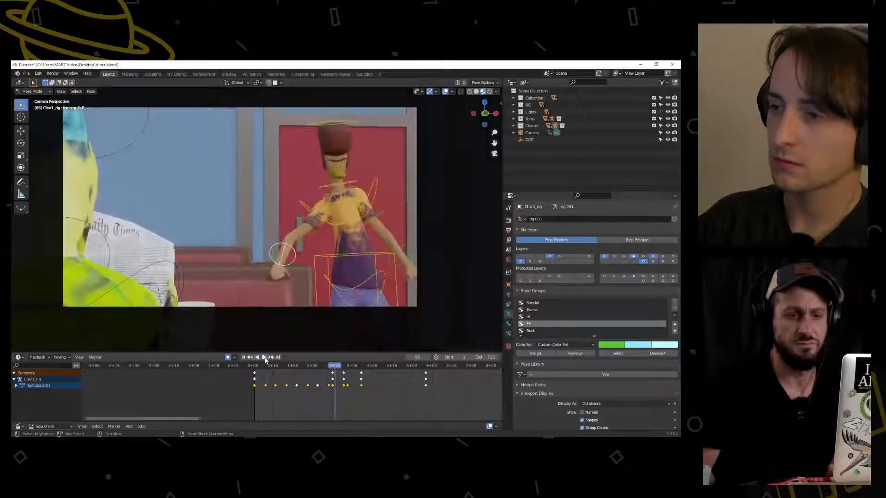
{"action": "left_click", "coordinate": [264, 357]}
{"action": "left_click", "coordinate": [275, 365]}
Rotate the right upper arm down at frame 52 so it hangs beside the body
{"action": "left_click_drag", "start_coordinate": [256, 367], "coordinate": [316, 370]}
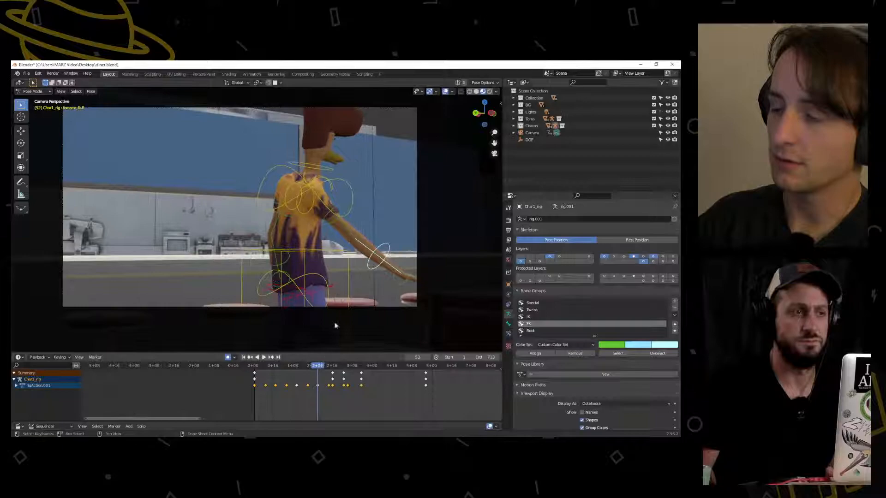
{"action": "key", "text": "r"}
{"action": "left_click", "coordinate": [373, 228]}
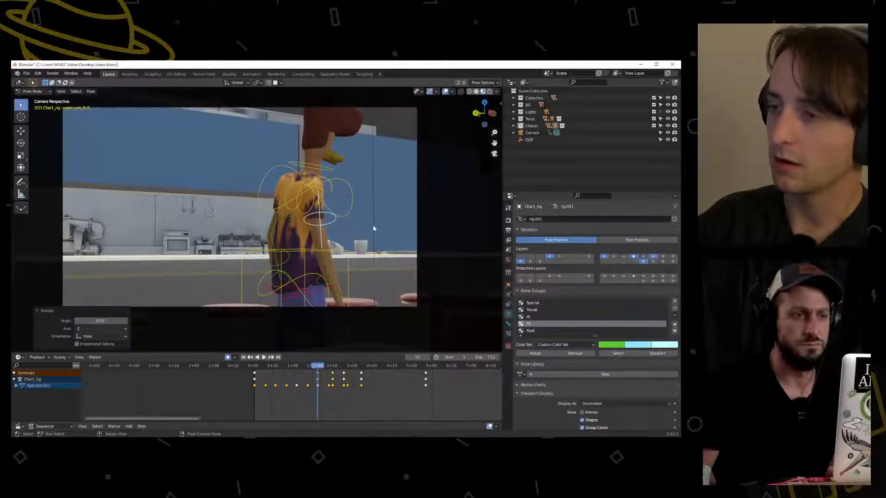
Rotate the torso bone slightly around the global Z axis at frame 27
{"action": "left_click", "coordinate": [345, 275]}
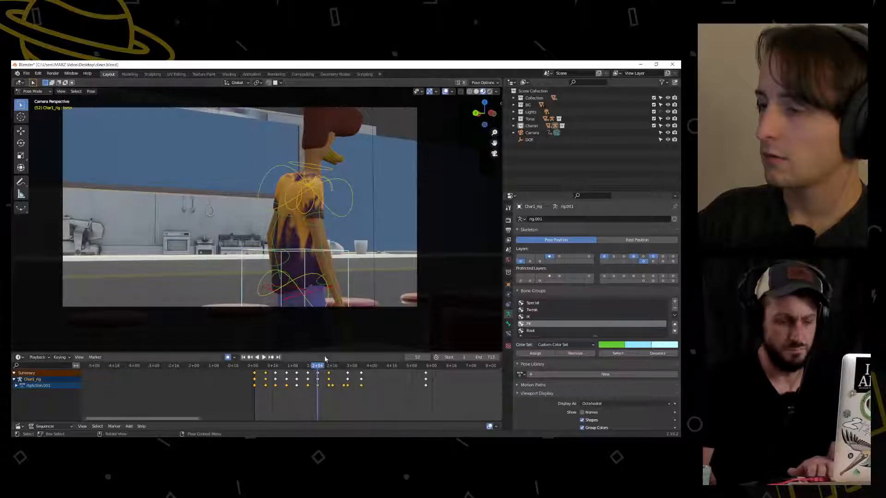
{"action": "key", "text": "shift+ctrl+space"}
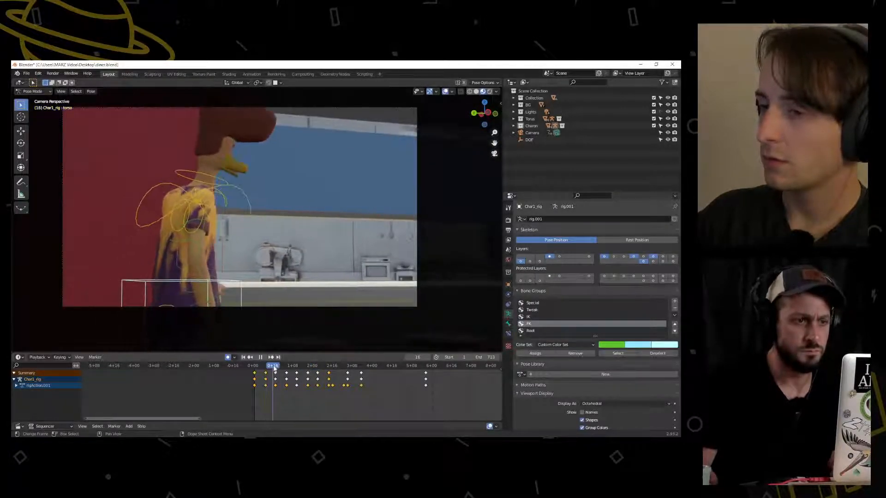
{"action": "mouse_move", "coordinate": [277, 368]}
{"action": "left_mouse_down"}
{"action": "mouse_move", "coordinate": [286, 372]}
{"action": "mouse_move", "coordinate": [259, 374]}
{"action": "mouse_move", "coordinate": [266, 374]}
{"action": "left_mouse_up"}
{"action": "key", "text": "space"}
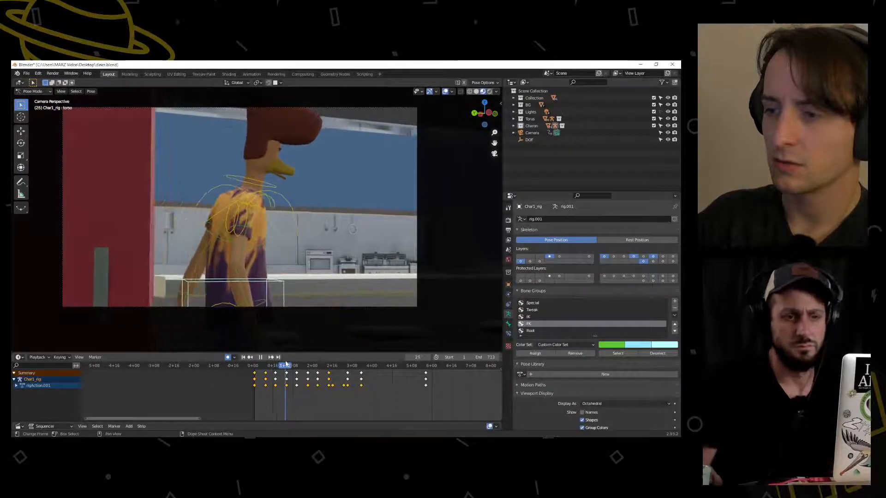
{"action": "key", "text": "space"}
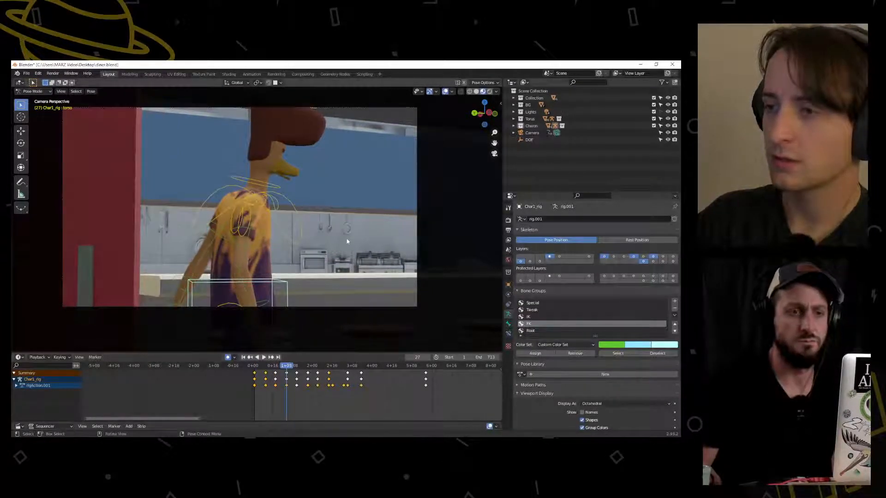
{"action": "left_click", "coordinate": [340, 267]}
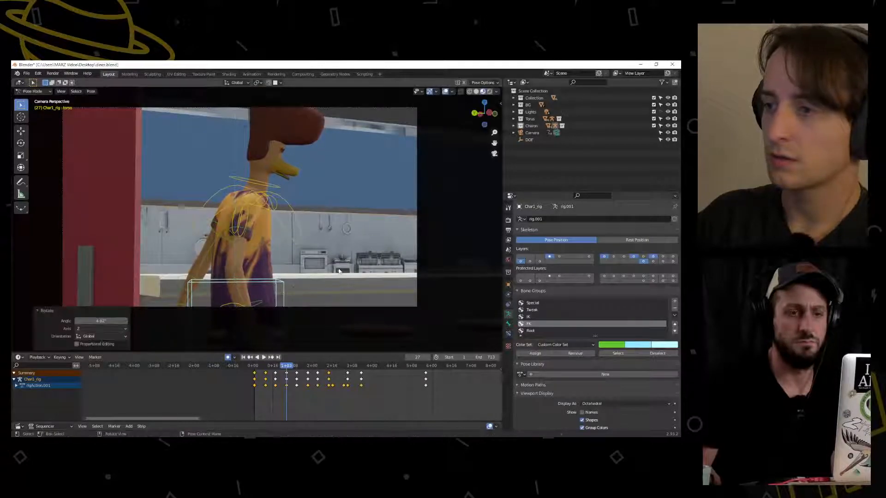
Rotate the torso bone slightly at frame 61
{"action": "left_click_drag", "start_coordinate": [290, 364], "coordinate": [328, 364]}
{"action": "key", "text": "space"}
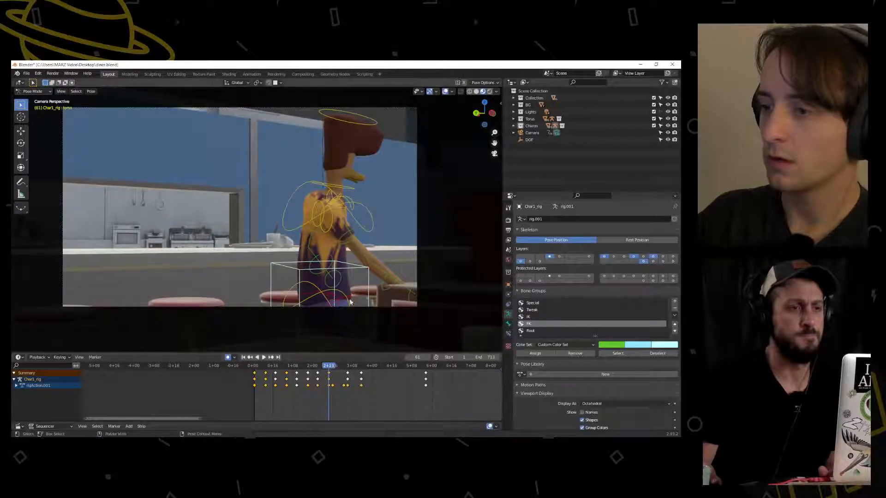
{"action": "left_click", "coordinate": [371, 250]}
Play the walk from the start and scrub through it to review the torso's twist
{"action": "left_click", "coordinate": [328, 366]}
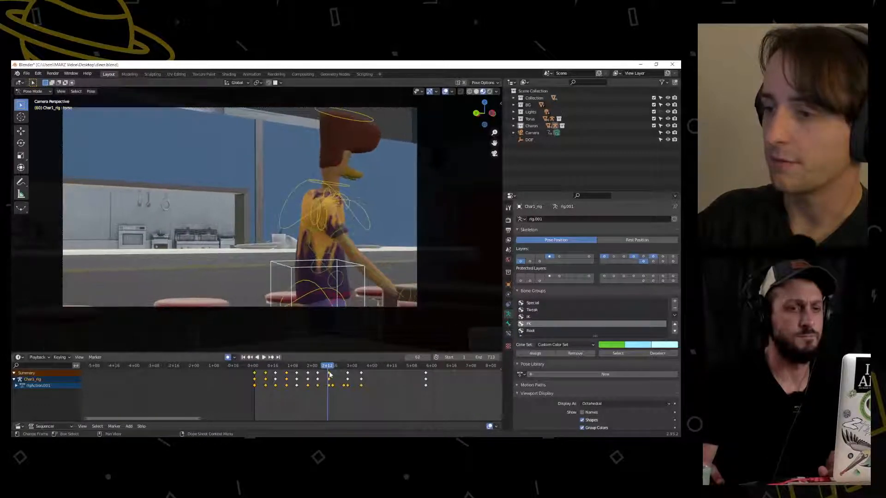
{"action": "left_click_drag", "start_coordinate": [329, 366], "coordinate": [254, 377]}
{"action": "key", "text": "space"}
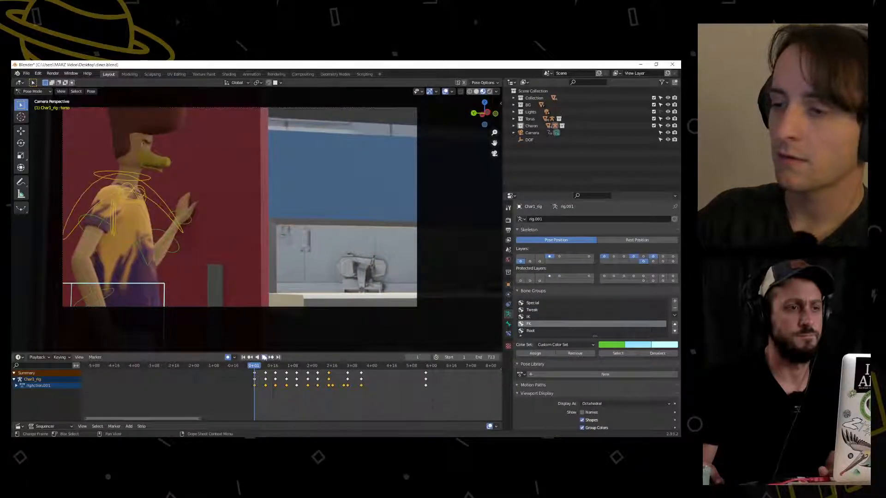
{"action": "left_click", "coordinate": [264, 357]}
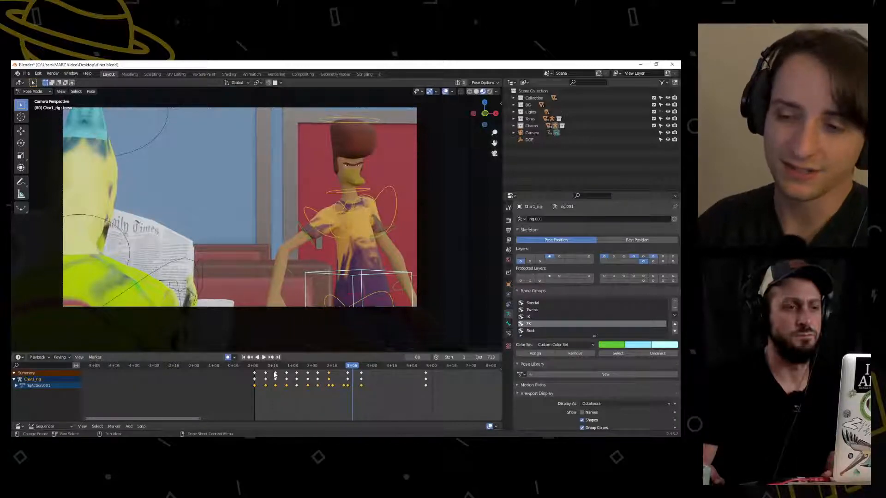
{"action": "left_click_drag", "start_coordinate": [257, 368], "coordinate": [290, 368]}
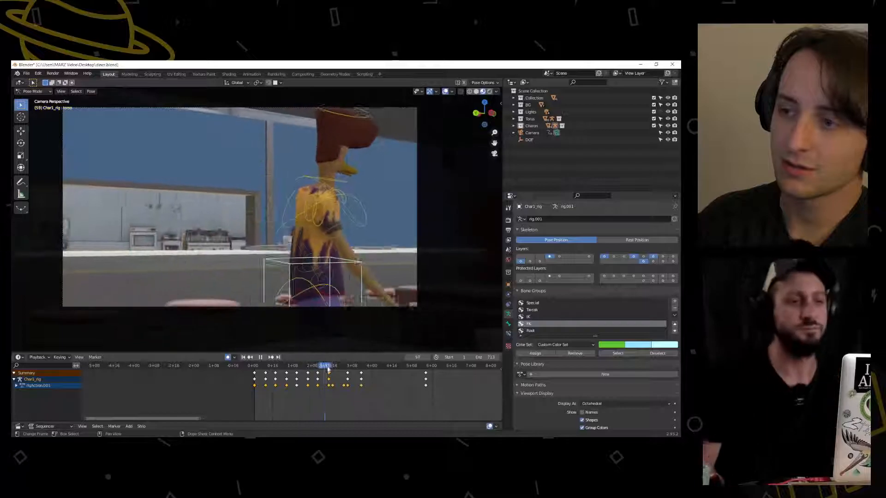
{"action": "key", "text": "Escape"}
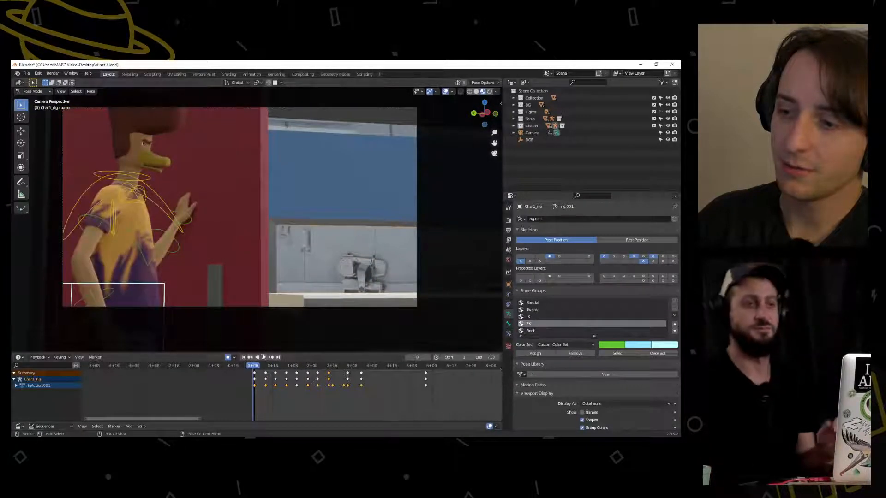
{"action": "left_click", "coordinate": [263, 357]}
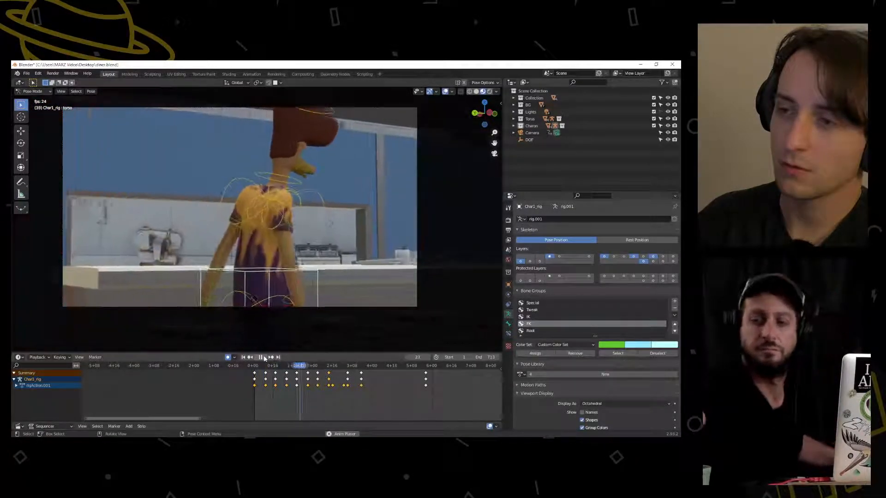
{"action": "left_click", "coordinate": [261, 357]}
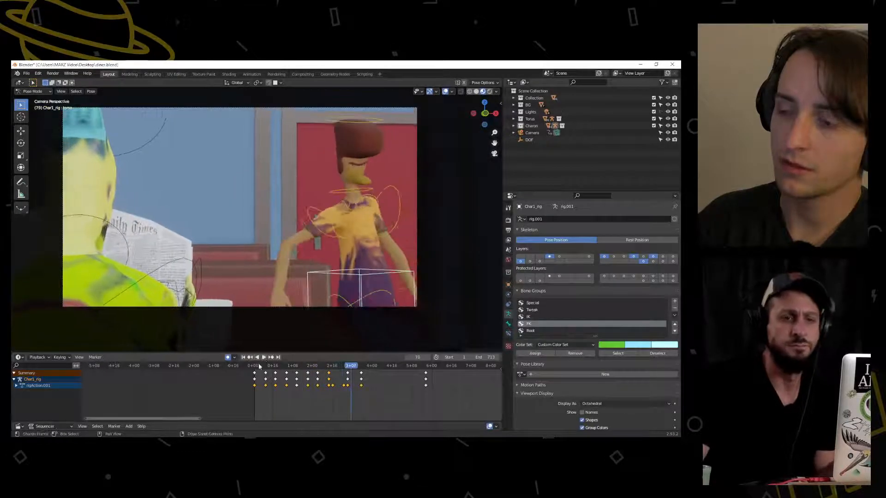
Move the torso bone forward about 0.025 m at frame 10
{"action": "left_click", "coordinate": [322, 365]}
{"action": "key", "text": "space"}
{"action": "left_click_drag", "start_coordinate": [320, 365], "coordinate": [267, 376]}
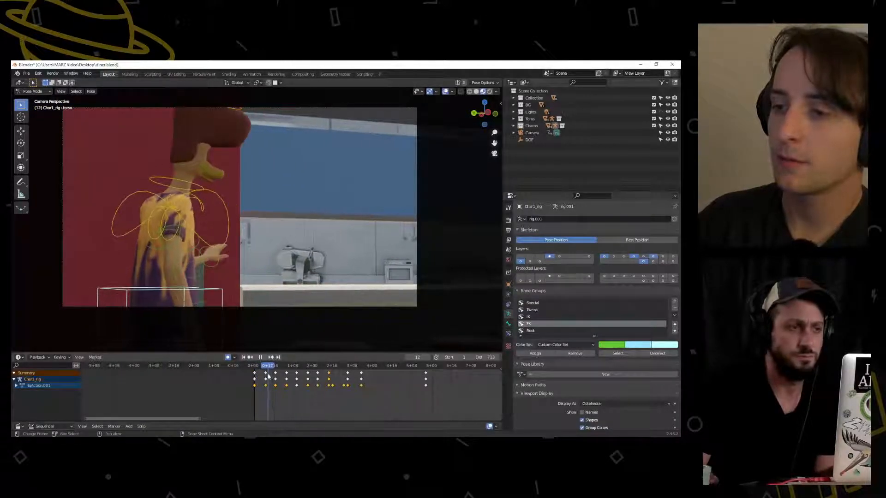
{"action": "left_click_drag", "start_coordinate": [268, 376], "coordinate": [266, 377]}
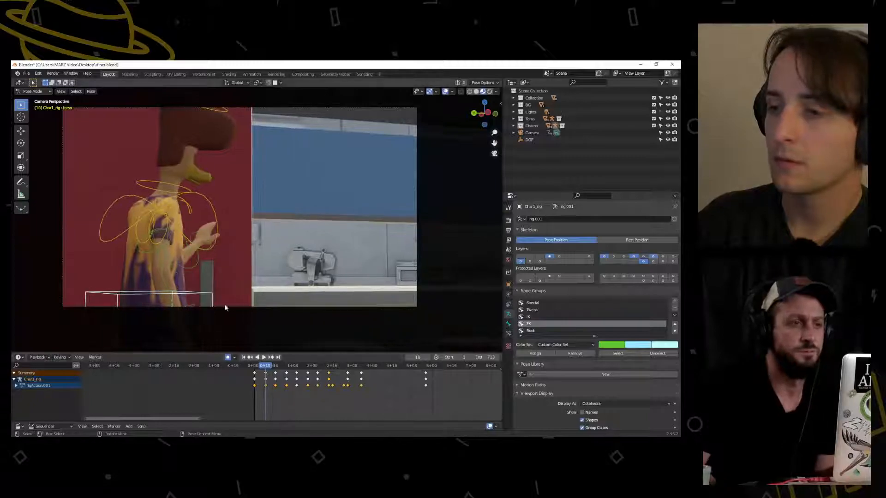
{"action": "key", "text": "g"}
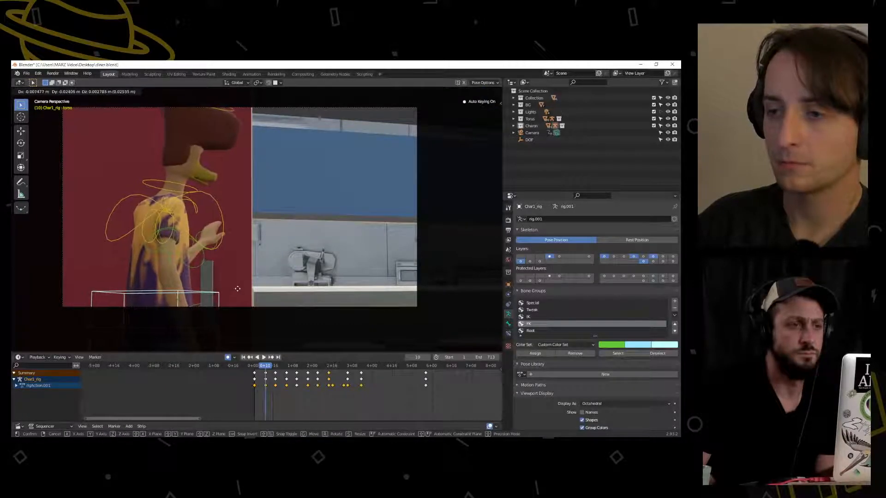
{"action": "left_click", "coordinate": [237, 289]}
Move the torso bone back about 0.026 m at frame 27
{"action": "key", "text": "space"}
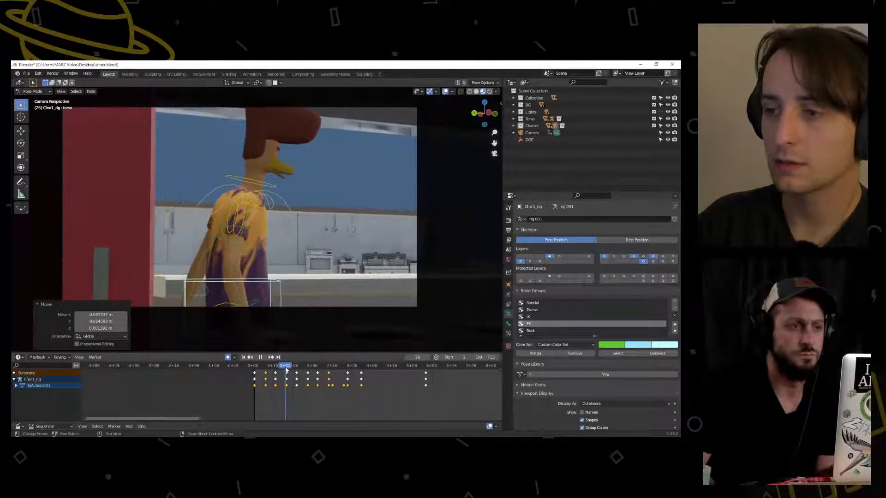
{"action": "key", "text": "space"}
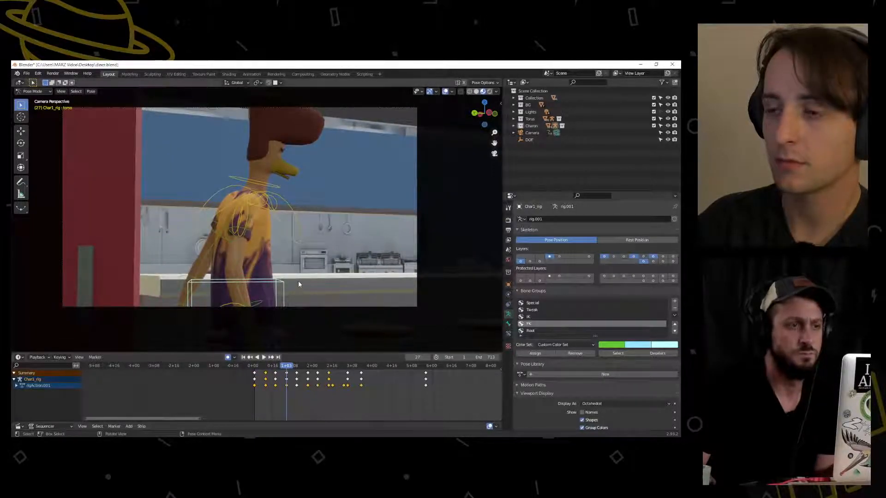
{"action": "key", "text": "g"}
{"action": "left_click", "coordinate": [291, 285]}
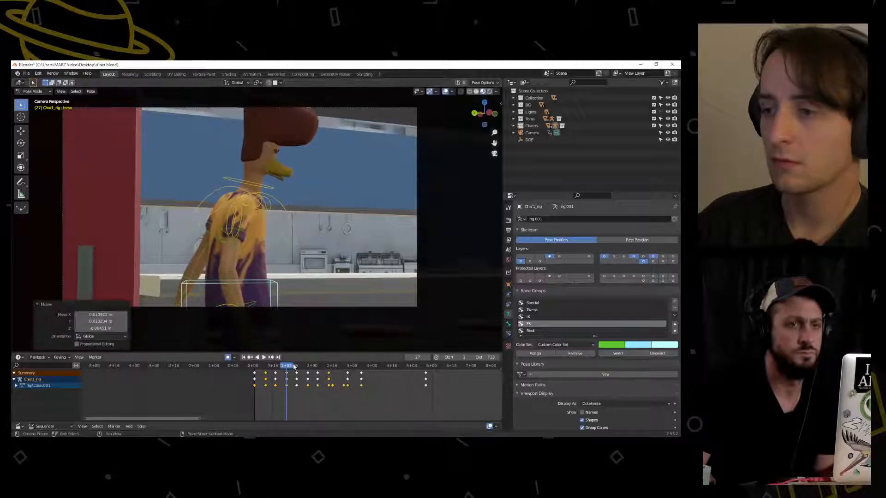
Rotate the torso bone around the global Z axis at frame 44
{"action": "key", "text": "space"}
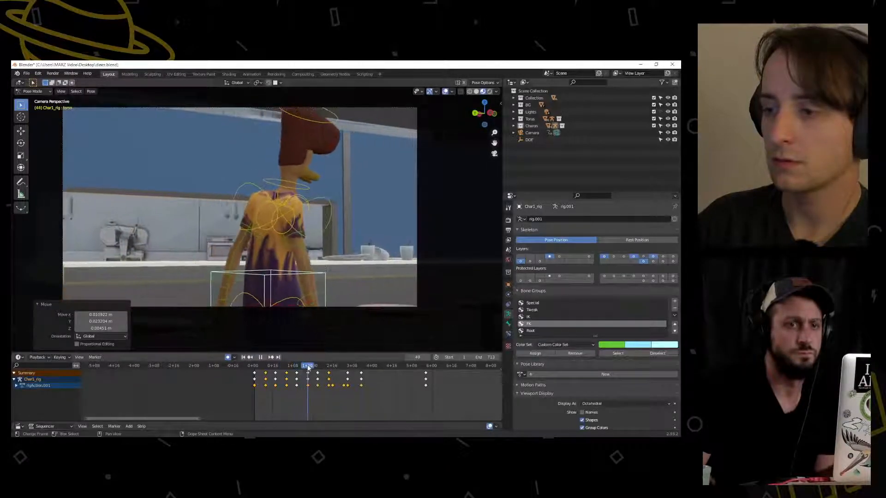
{"action": "key", "text": "space"}
{"action": "left_click", "coordinate": [362, 261]}
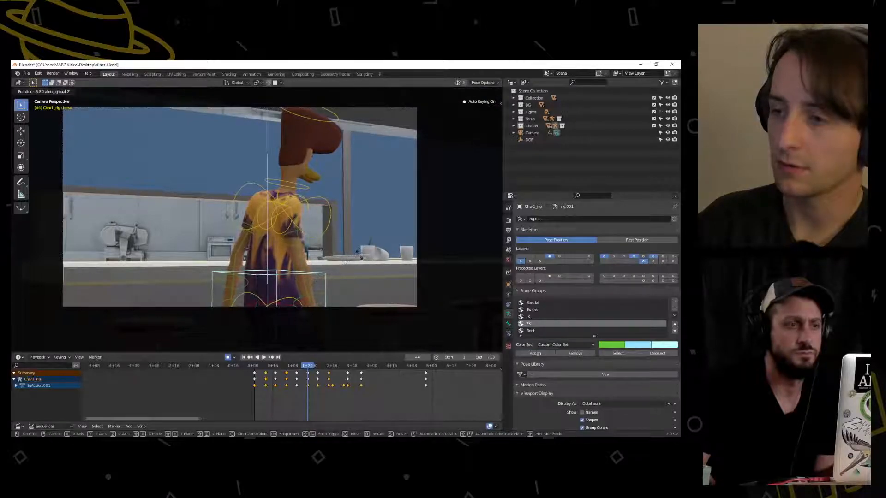
{"action": "left_click", "coordinate": [358, 265]}
Move the torso bone slightly near frame 61 and review the motion past the camera cut
{"action": "left_click_drag", "start_coordinate": [306, 367], "coordinate": [332, 366]}
{"action": "key", "text": "g"}
{"action": "left_click", "coordinate": [342, 287]}
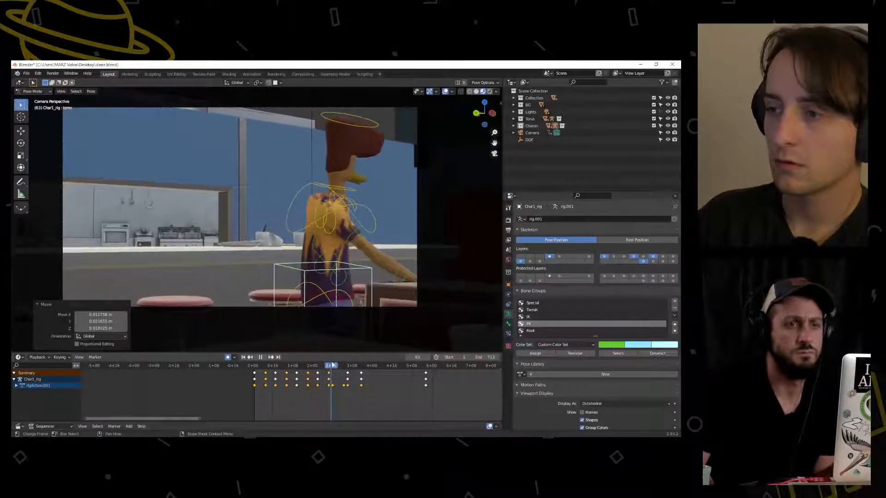
{"action": "key", "text": "Escape"}
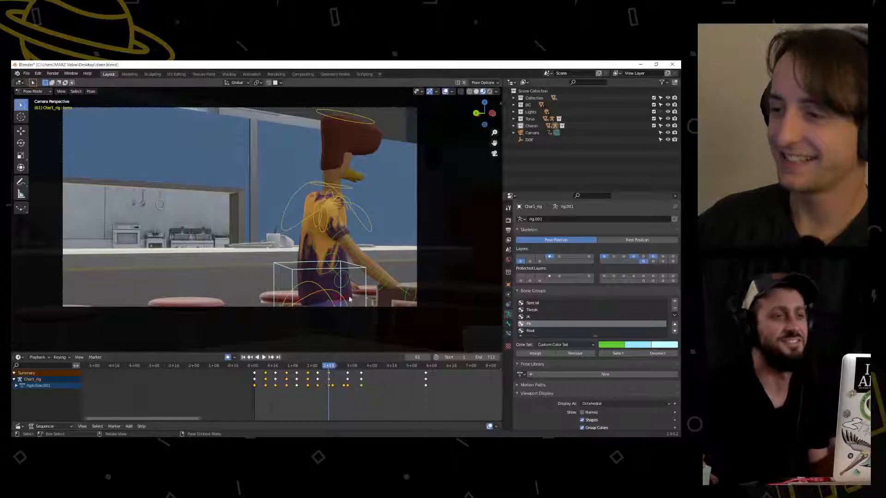
{"action": "key", "text": "space"}
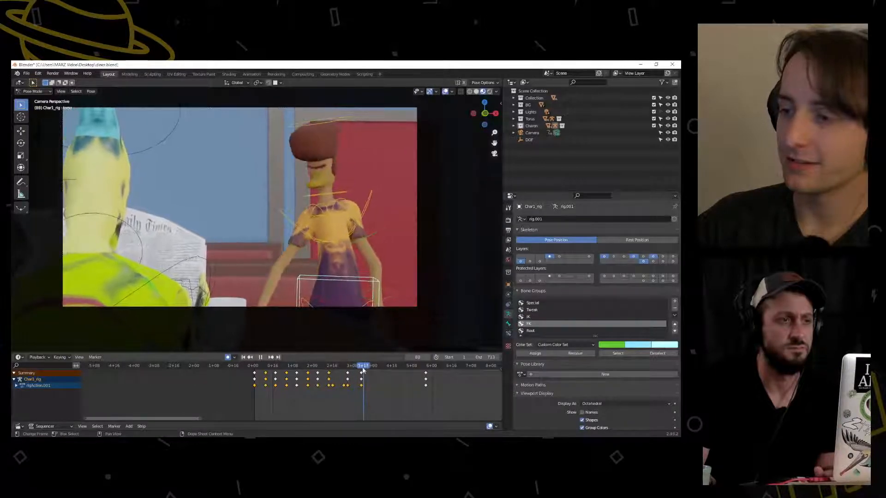
Play the shot from the first frame to review the walk past the camera cut
{"action": "key", "text": "space"}
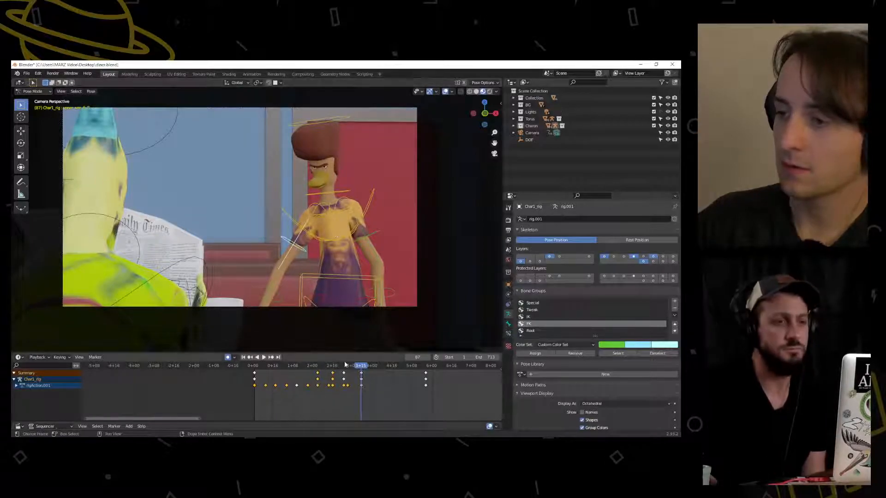
{"action": "left_click", "coordinate": [254, 367]}
{"action": "key", "text": "space"}
{"action": "left_click", "coordinate": [265, 357]}
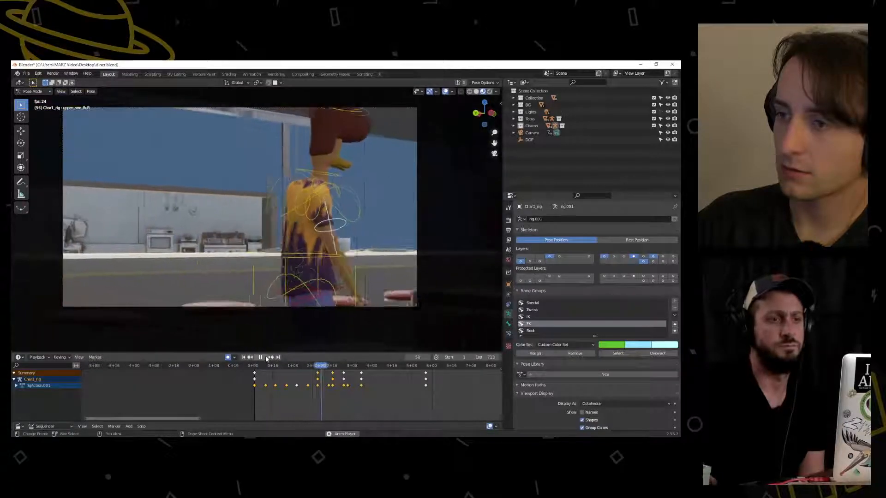
{"action": "left_click", "coordinate": [264, 357]}
Shift the torso keyframe at frame 44 about two frames earlier and replay the walk from the start
{"action": "left_click_drag", "start_coordinate": [282, 364], "coordinate": [308, 367]}
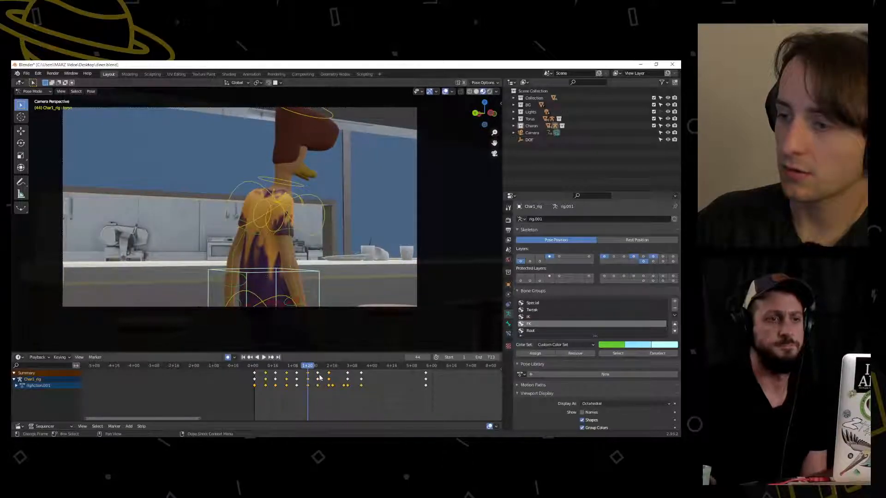
{"action": "key", "text": "g"}
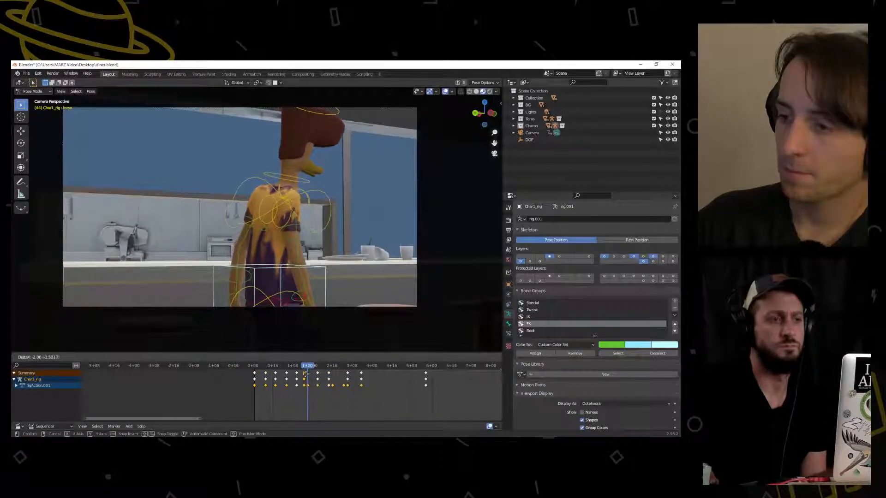
{"action": "left_click_drag", "start_coordinate": [310, 365], "coordinate": [279, 368]}
{"action": "key", "text": "space"}
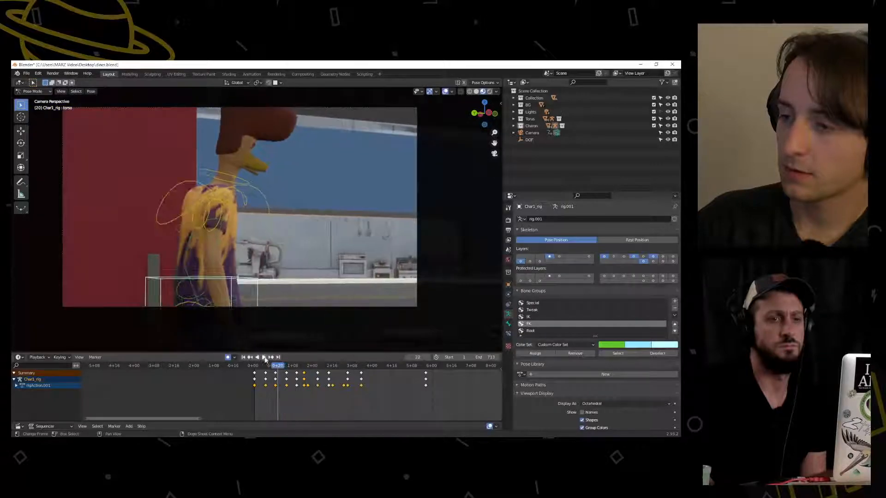
{"action": "left_click", "coordinate": [264, 357]}
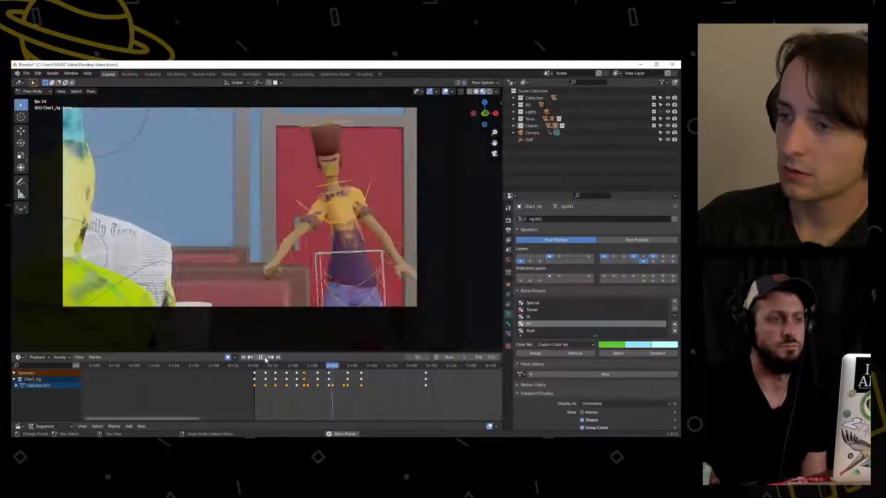
{"action": "left_click", "coordinate": [265, 359]}
{"action": "left_click_drag", "start_coordinate": [278, 368], "coordinate": [256, 367]}
{"action": "left_click", "coordinate": [264, 357]}
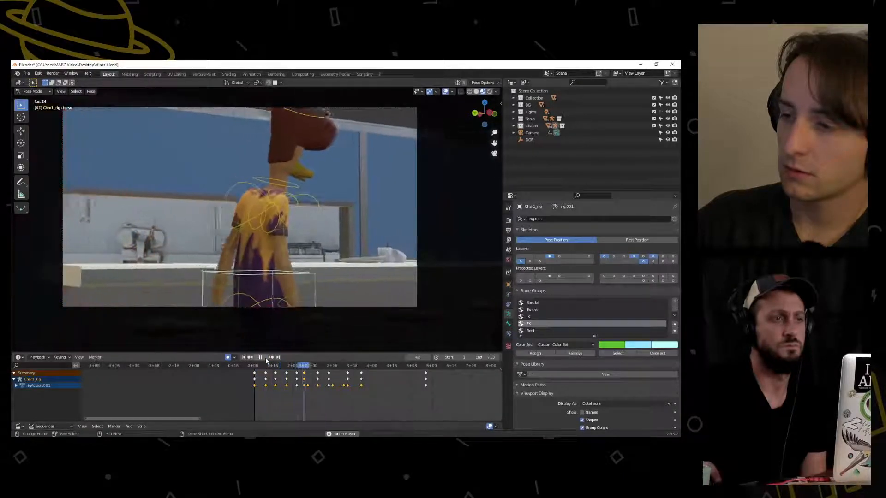
Shift the torso keyframe near frame 35 slightly later, to about frame 36, and play the walk from the start
{"action": "left_click_drag", "start_coordinate": [259, 366], "coordinate": [292, 370]}
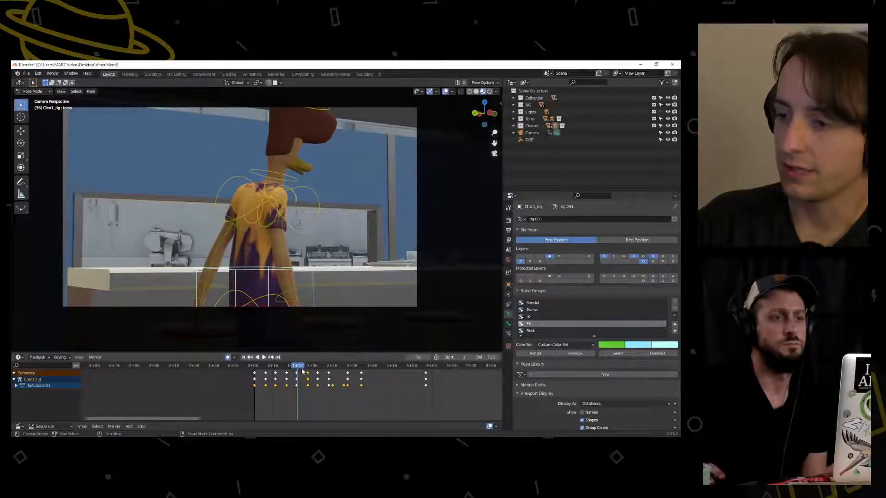
{"action": "left_click_drag", "start_coordinate": [299, 367], "coordinate": [255, 366]}
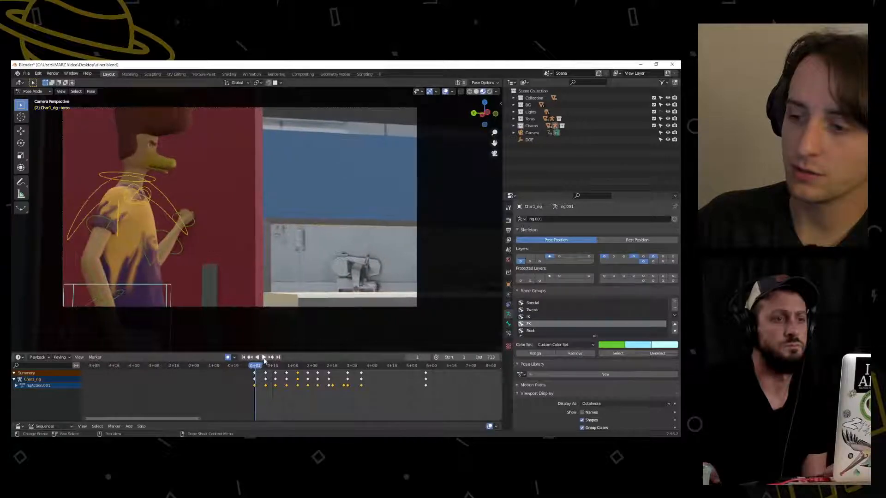
{"action": "left_click", "coordinate": [264, 358]}
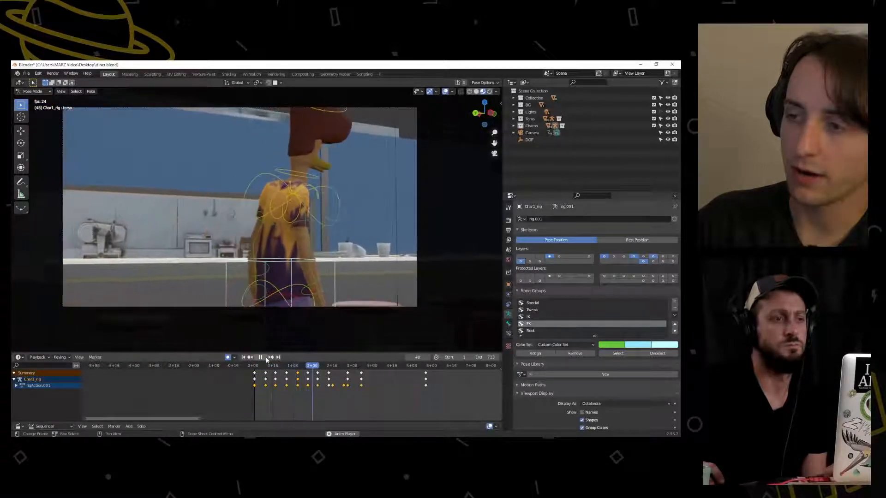
Shift the torso keyframe near frame 61 a few frames later and play the shot past the second camera cut
{"action": "left_click", "coordinate": [319, 367]}
{"action": "left_click_drag", "start_coordinate": [331, 368], "coordinate": [328, 372]}
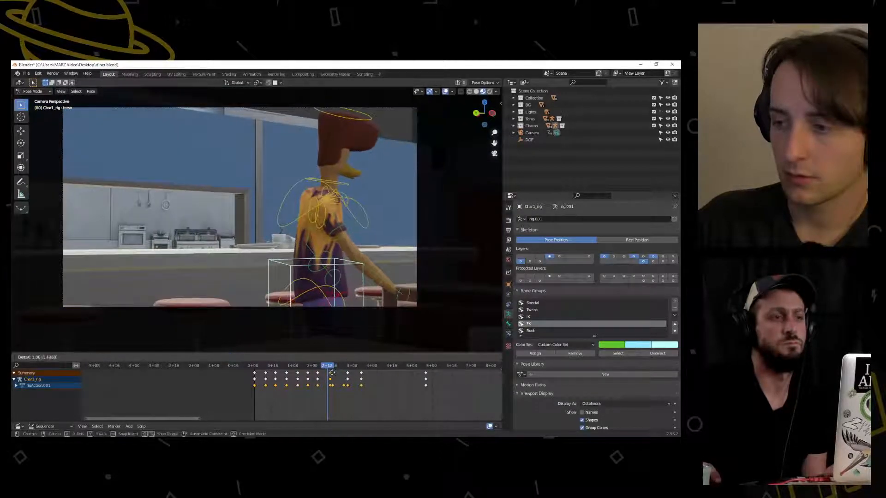
{"action": "key", "text": "space"}
{"action": "left_click_drag", "start_coordinate": [328, 370], "coordinate": [258, 369]}
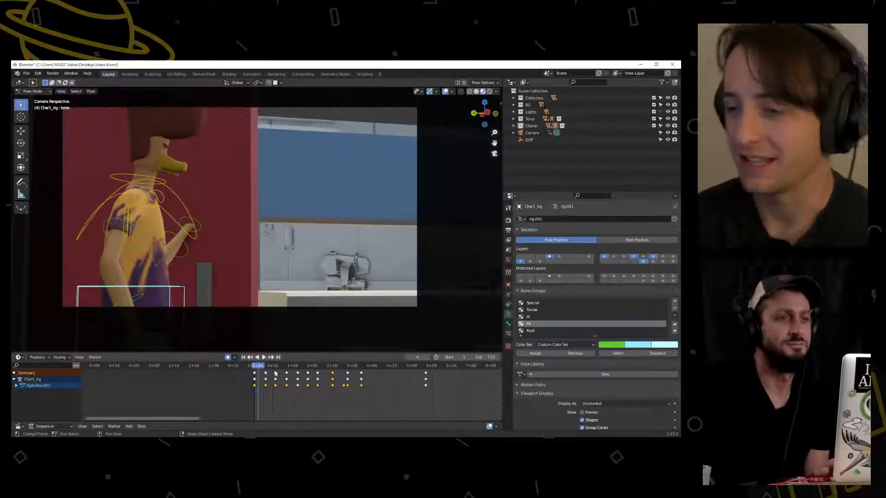
{"action": "left_click", "coordinate": [263, 357]}
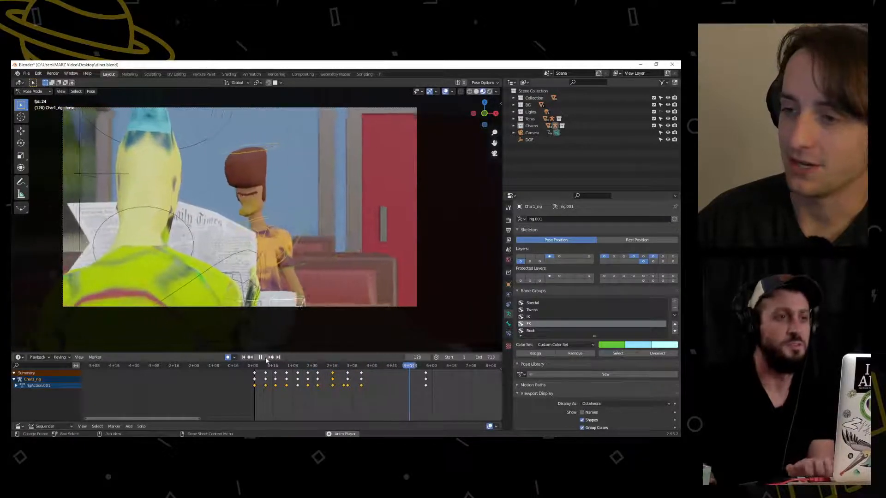
{"action": "left_click", "coordinate": [265, 357]}
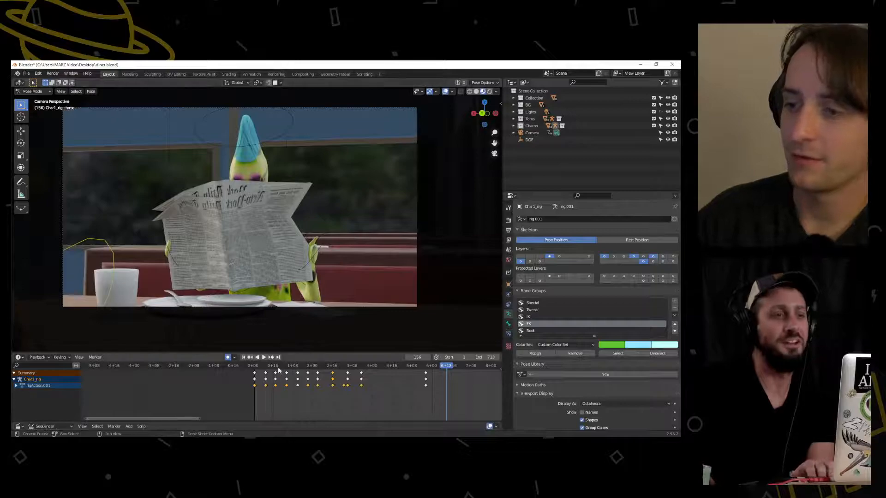
Replay the entrance from the start and try to retime the torso keyframe near frame 10
{"action": "left_click", "coordinate": [255, 367]}
{"action": "key", "text": "space"}
{"action": "left_click_drag", "start_coordinate": [255, 369], "coordinate": [349, 375]}
{"action": "key", "text": "space"}
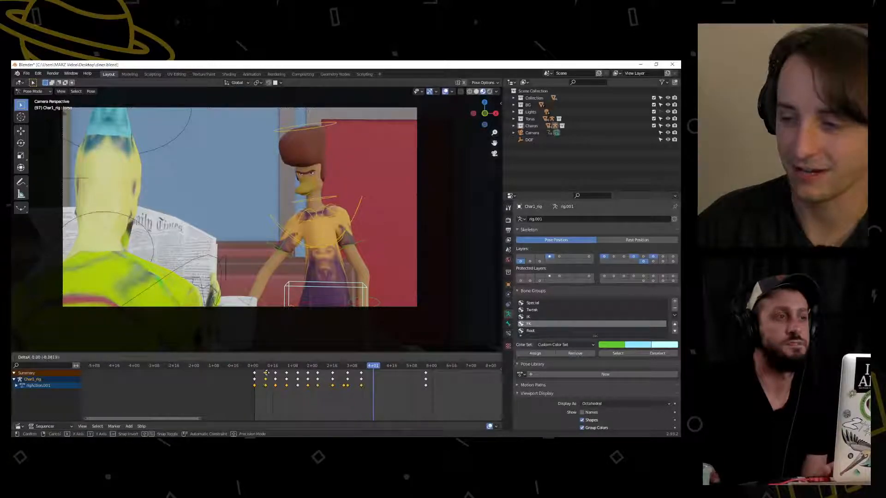
{"action": "left_click", "coordinate": [266, 373]}
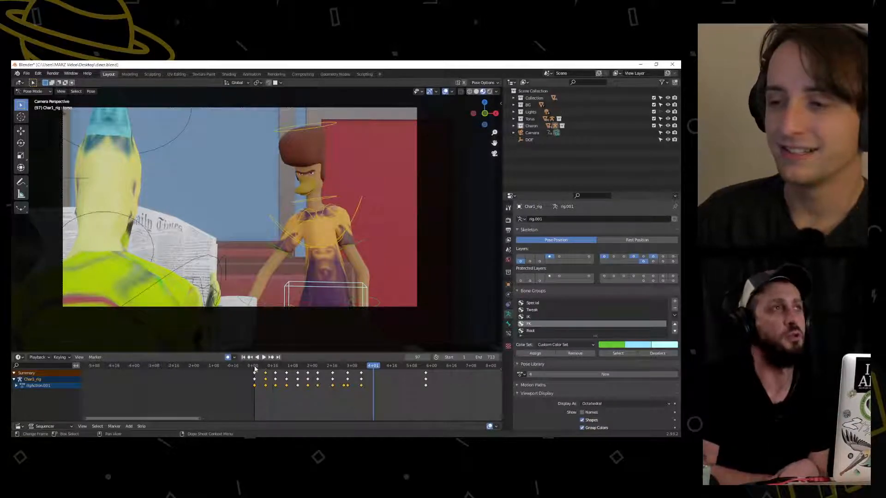
Rotate the character's right upper arm bone about 77° toward the body at frame 77
{"action": "left_click", "coordinate": [254, 366]}
{"action": "left_click", "coordinate": [263, 358]}
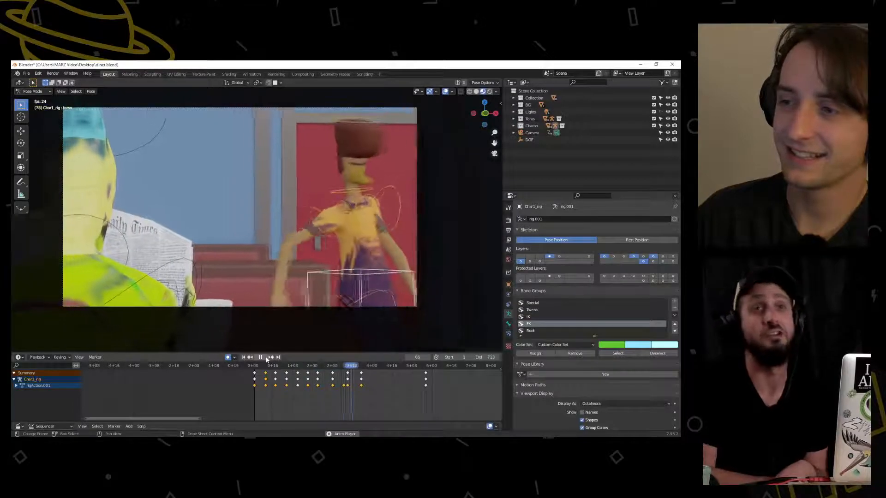
{"action": "key", "text": "space"}
{"action": "mouse_move", "coordinate": [354, 367]}
{"action": "left_mouse_down"}
{"action": "mouse_move", "coordinate": [367, 368]}
{"action": "mouse_move", "coordinate": [337, 375]}
{"action": "mouse_move", "coordinate": [361, 376]}
{"action": "mouse_move", "coordinate": [313, 373]}
{"action": "mouse_move", "coordinate": [350, 370]}
{"action": "left_mouse_up"}
{"action": "key", "text": "space"}
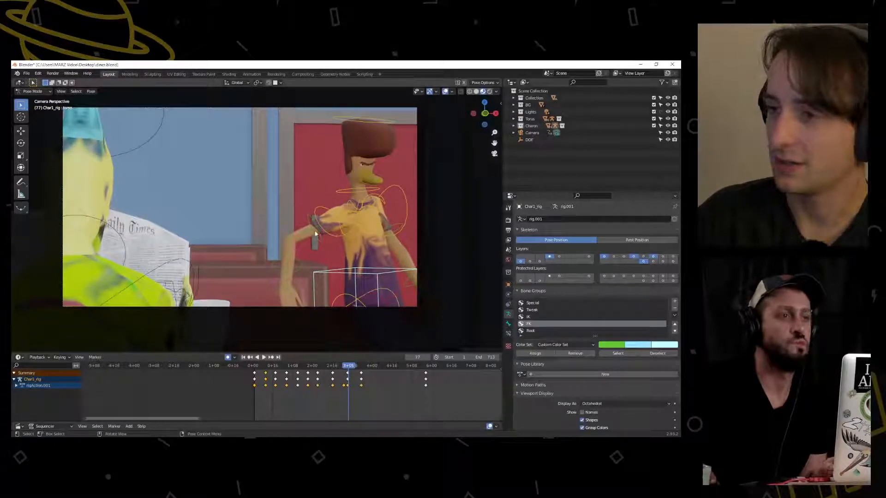
{"action": "key", "text": "r"}
{"action": "left_click", "coordinate": [364, 240]}
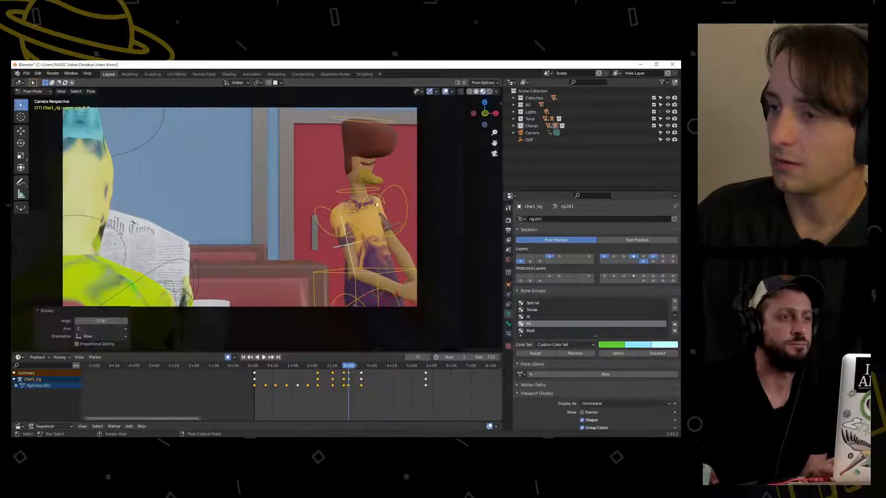
Rotate the right upper arm bone about 23° at frame 87 so the arm hangs closer to the body
{"action": "mouse_move", "coordinate": [349, 366]}
{"action": "left_mouse_down"}
{"action": "mouse_move", "coordinate": [323, 365]}
{"action": "mouse_move", "coordinate": [361, 366]}
{"action": "left_mouse_up"}
{"action": "key", "text": "r"}
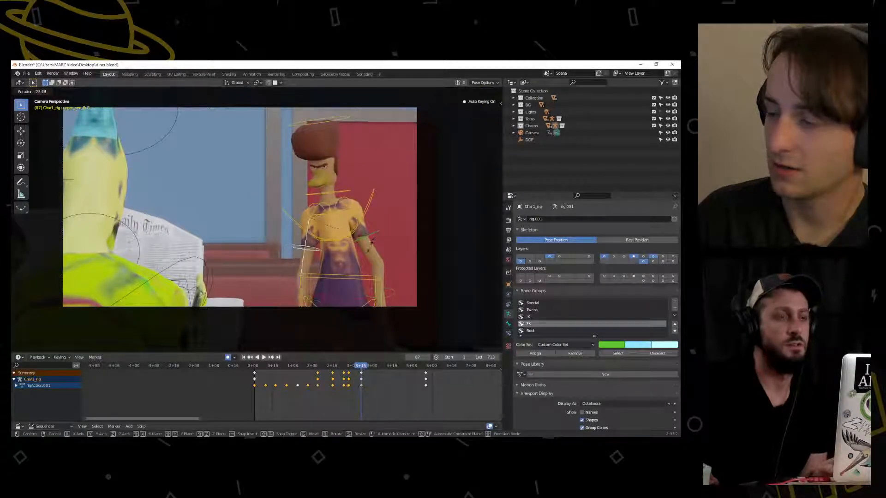
{"action": "left_click", "coordinate": [372, 241]}
Rotate the torso bone about 50° around the global Z axis at frame 87 and play back the walk
{"action": "left_click", "coordinate": [357, 279]}
{"action": "key", "text": "r"}
{"action": "key", "text": "z"}
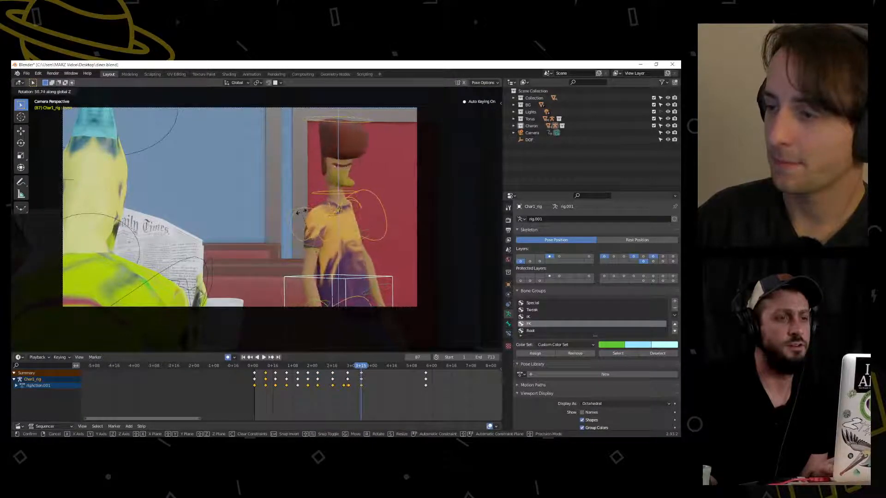
{"action": "left_click", "coordinate": [297, 218]}
{"action": "left_click_drag", "start_coordinate": [357, 371], "coordinate": [253, 369]}
{"action": "left_click", "coordinate": [266, 358]}
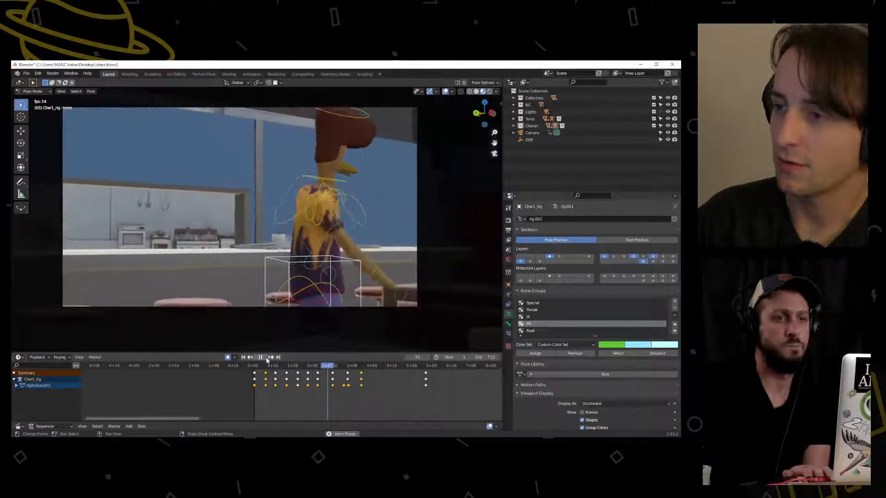
{"action": "left_click", "coordinate": [262, 358]}
{"action": "left_click_drag", "start_coordinate": [297, 367], "coordinate": [283, 367]}
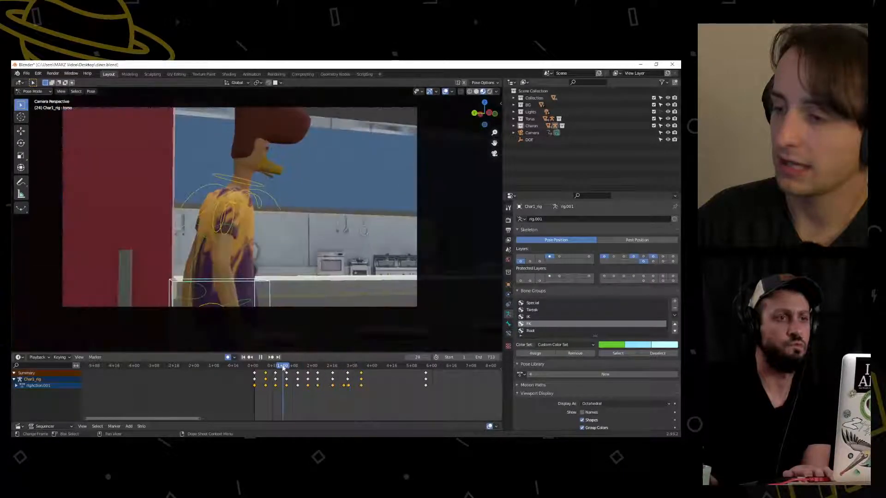
{"action": "left_click", "coordinate": [265, 358]}
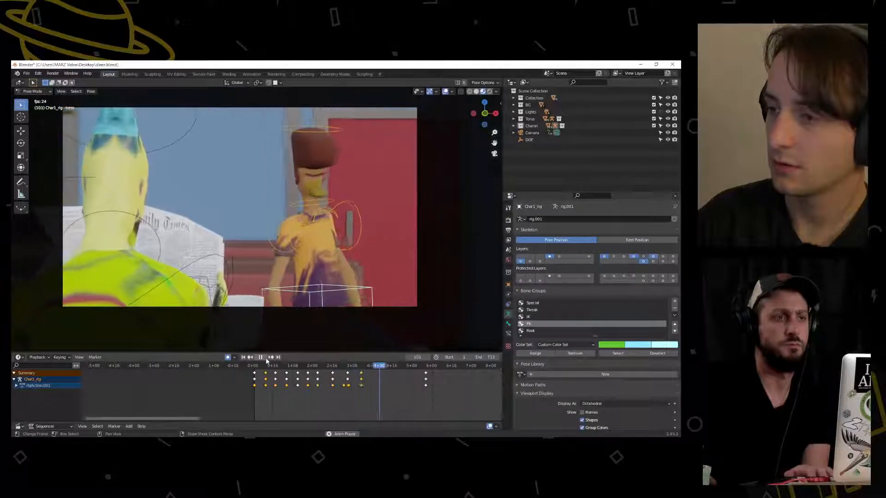
Rotate the right hand bone at frame 70 where the hand reaches the booth's backrest
{"action": "mouse_move", "coordinate": [364, 368]}
{"action": "left_mouse_down"}
{"action": "mouse_move", "coordinate": [346, 372]}
{"action": "mouse_move", "coordinate": [352, 367]}
{"action": "left_mouse_up"}
{"action": "middle_click_drag", "start_coordinate": [341, 264], "coordinate": [299, 272]}
{"action": "scroll", "coordinate": [300, 277], "scroll_direction": "up", "scroll_amount": 2}
{"action": "left_click_drag", "start_coordinate": [340, 367], "coordinate": [352, 368]}
{"action": "middle_click_drag", "start_coordinate": [257, 280], "coordinate": [325, 322]}
{"action": "mouse_move", "coordinate": [348, 368]}
{"action": "left_mouse_down"}
{"action": "mouse_move", "coordinate": [326, 374]}
{"action": "mouse_move", "coordinate": [340, 367]}
{"action": "left_mouse_up"}
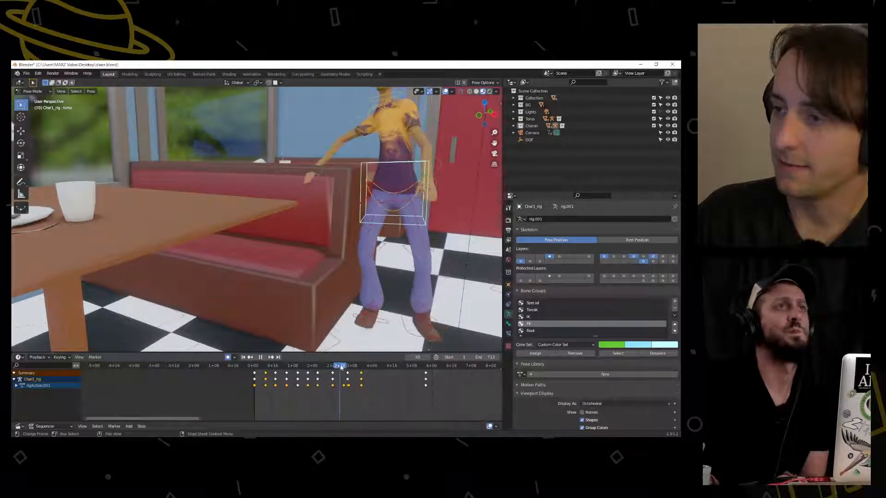
{"action": "middle_click_drag", "start_coordinate": [320, 216], "coordinate": [366, 362], "text": "shift"}
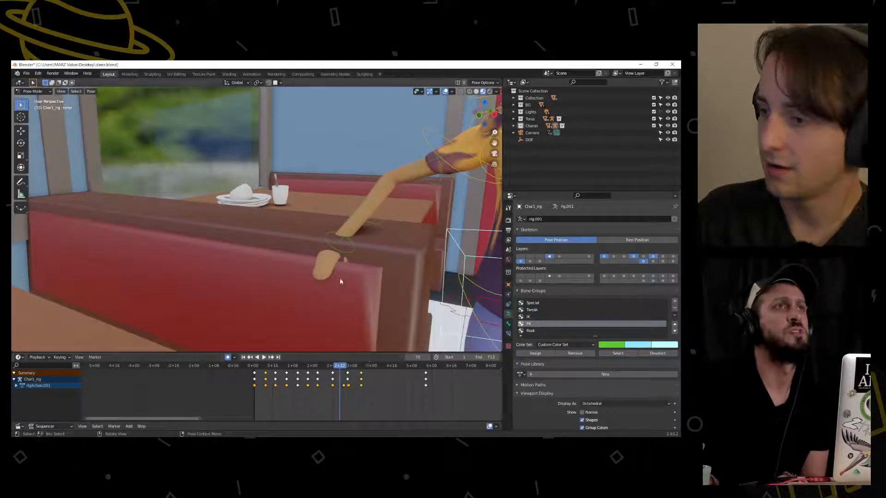
{"action": "key", "text": "r"}
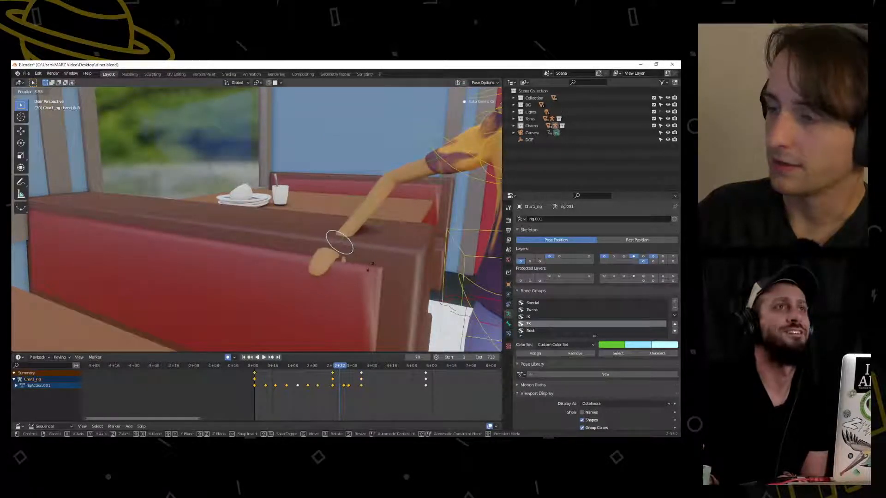
{"action": "left_click", "coordinate": [367, 225]}
Try to move the right forearm bone at frame 70 to free the hand from the booth's backrest
{"action": "left_click", "coordinate": [380, 208]}
{"action": "key", "text": "g"}
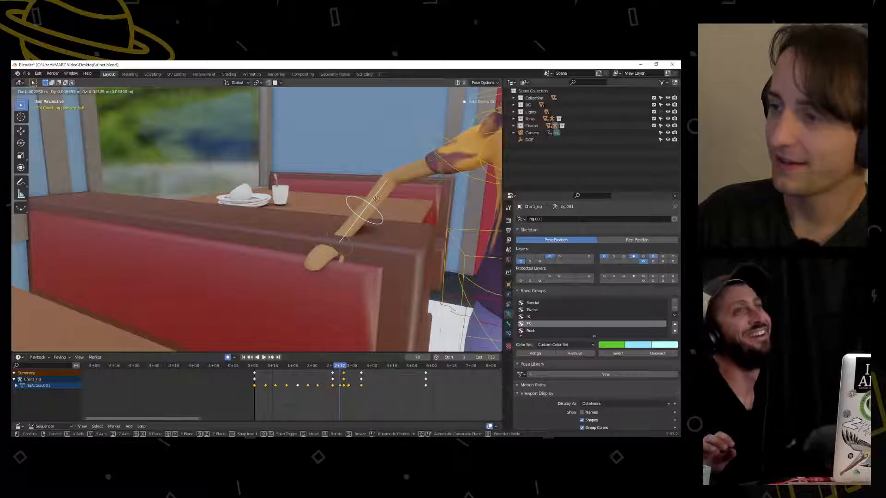
{"action": "left_click", "coordinate": [377, 199]}
{"action": "key", "text": "g"}
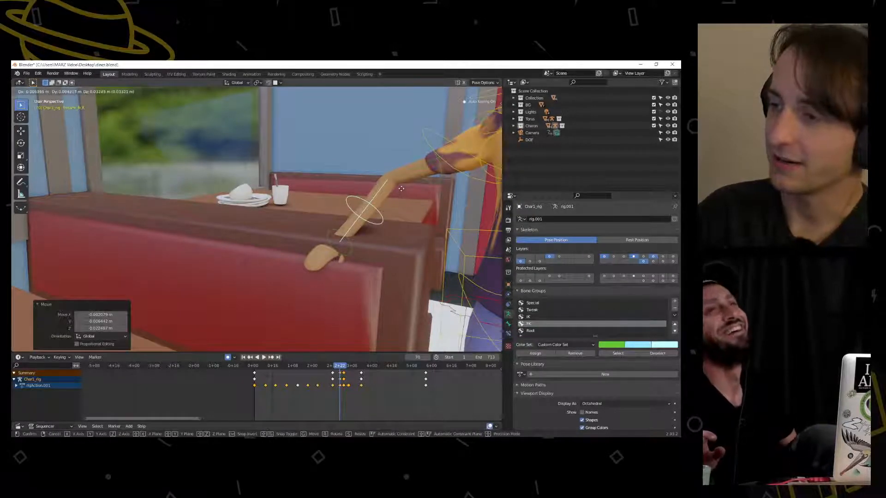
{"action": "left_click", "coordinate": [401, 189]}
{"action": "key", "text": "g"}
{"action": "left_click", "coordinate": [356, 202]}
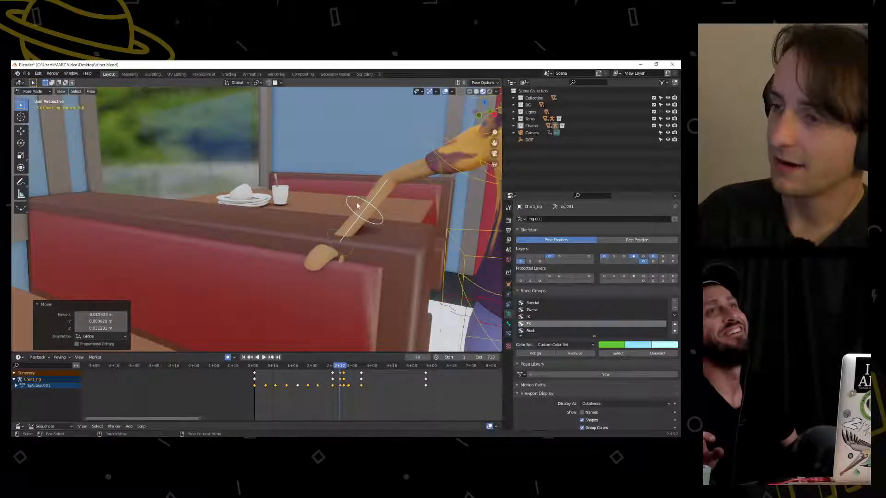
Rotate the right forearm bone at frame 70 to lift the hand onto the booth's backrest, and check the neighbouring frames
{"action": "key", "text": "r"}
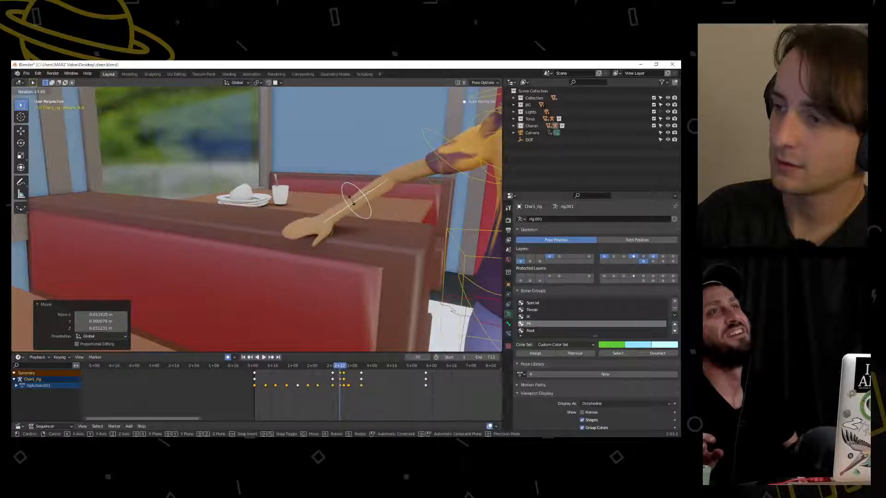
{"action": "left_click", "coordinate": [354, 204]}
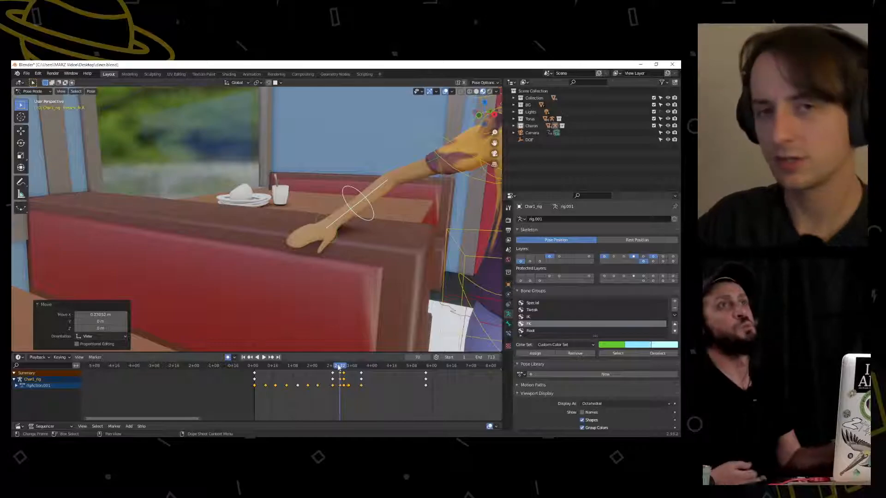
{"action": "key", "text": "space"}
{"action": "left_click_drag", "start_coordinate": [342, 367], "coordinate": [336, 374]}
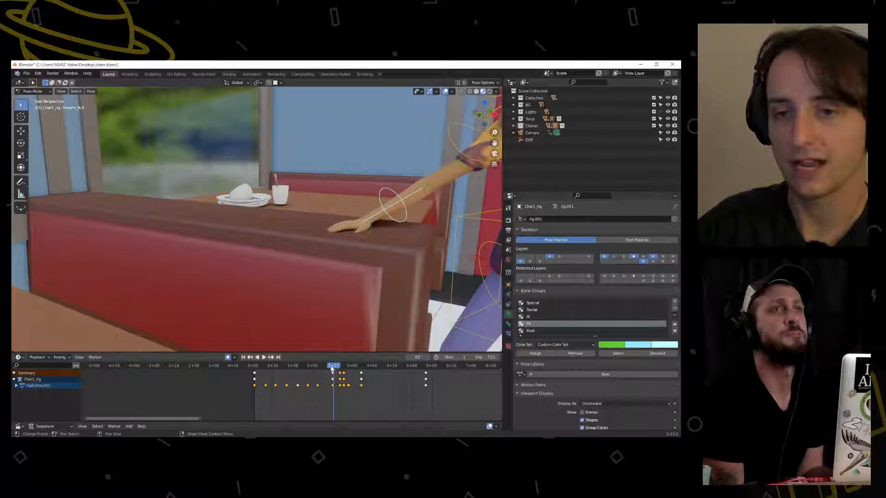
{"action": "left_click_drag", "start_coordinate": [332, 367], "coordinate": [341, 369]}
{"action": "middle_click_drag", "start_coordinate": [394, 286], "coordinate": [343, 266]}
{"action": "scroll", "coordinate": [343, 266], "scroll_direction": "down", "scroll_amount": 4}
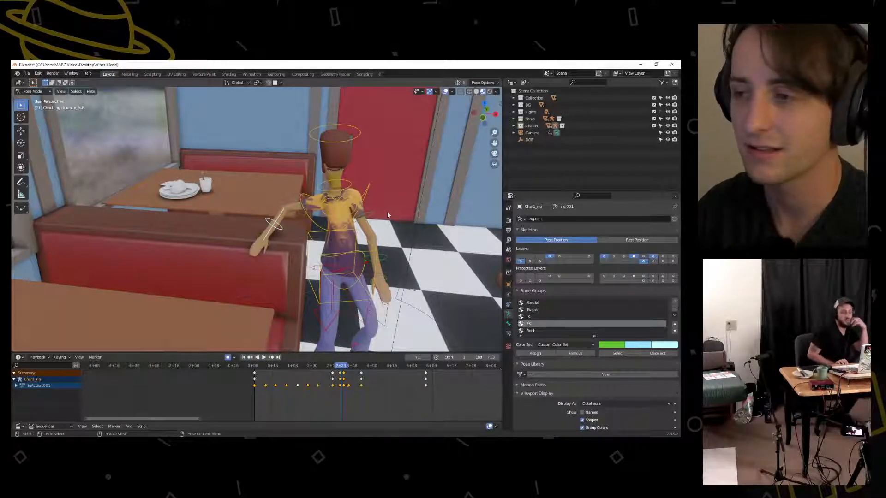
{"action": "middle_click_drag", "start_coordinate": [367, 215], "coordinate": [358, 232]}
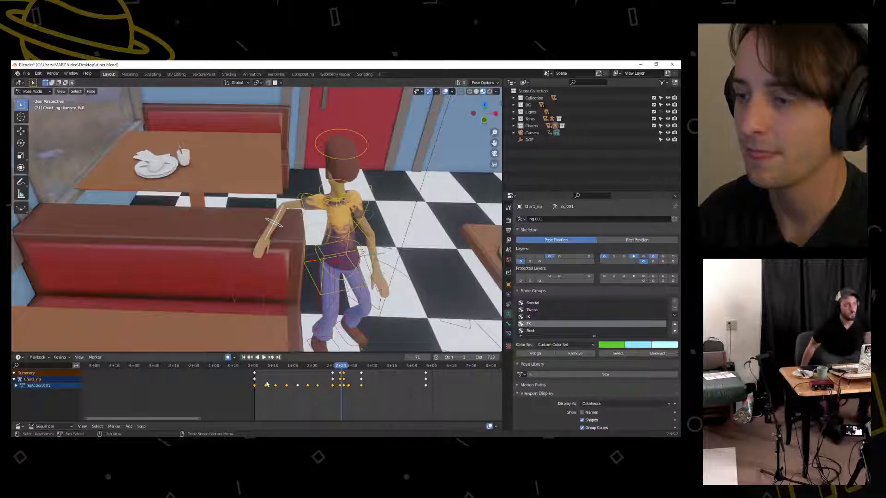
Rotate the right forearm and right upper arm bones at frame 73 so the hand stays along the booth's backrest
{"action": "key", "text": "space"}
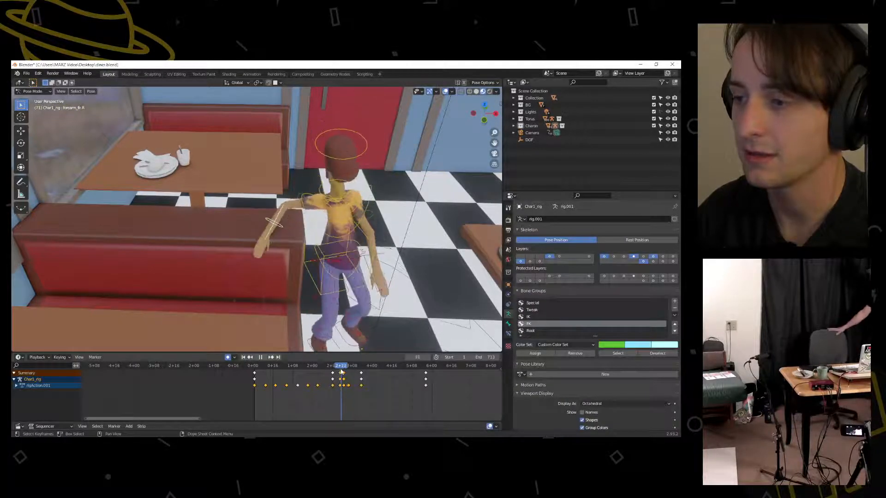
{"action": "key", "text": "space"}
{"action": "key", "text": "r"}
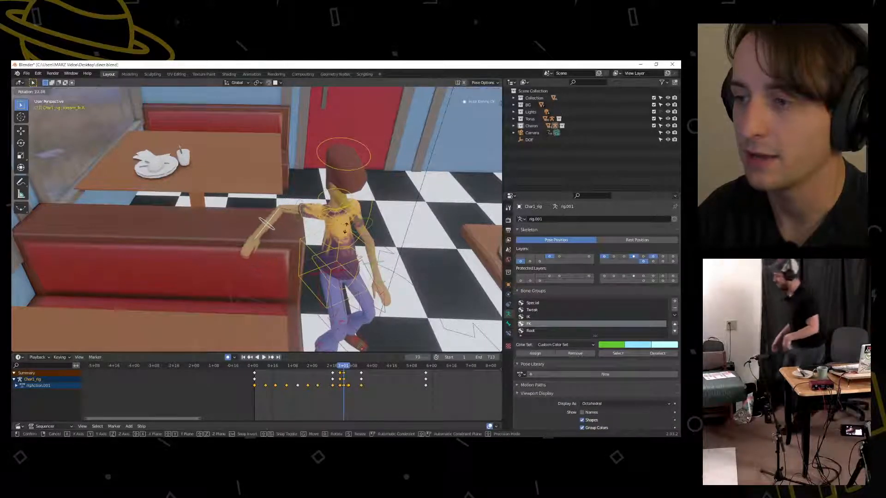
{"action": "left_click", "coordinate": [348, 249]}
{"action": "left_click", "coordinate": [300, 207]}
{"action": "middle_click_drag", "start_coordinate": [277, 259], "coordinate": [298, 210]}
{"action": "key", "text": "r"}
{"action": "left_click", "coordinate": [288, 208]}
{"action": "left_click", "coordinate": [348, 253]}
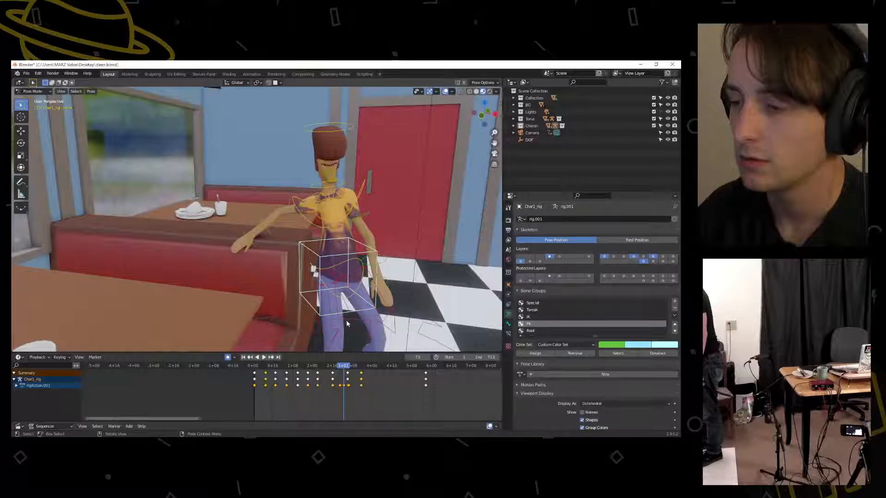
Rotate the right forearm bone slightly at frame 64 to adjust the hand's contact with the top of the booth
{"action": "left_click", "coordinate": [333, 369]}
{"action": "key", "text": "space"}
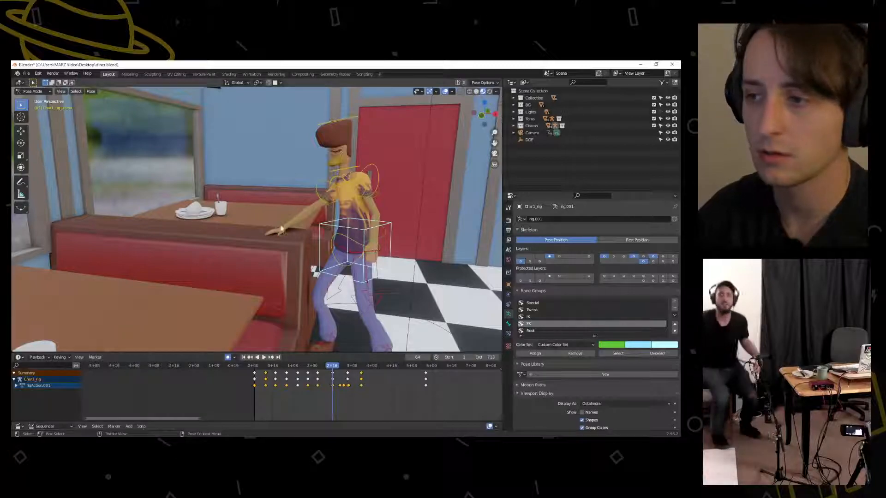
{"action": "middle_click_drag", "start_coordinate": [281, 229], "coordinate": [269, 238]}
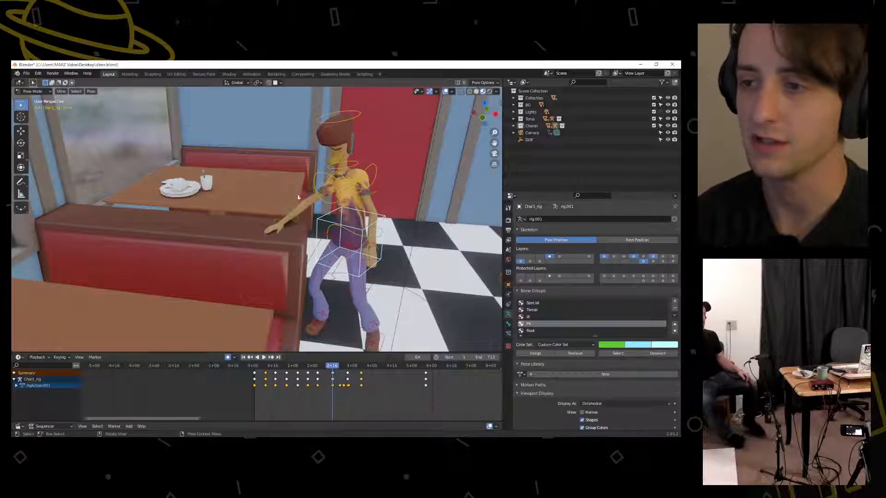
{"action": "left_click", "coordinate": [300, 212]}
{"action": "key", "text": "g"}
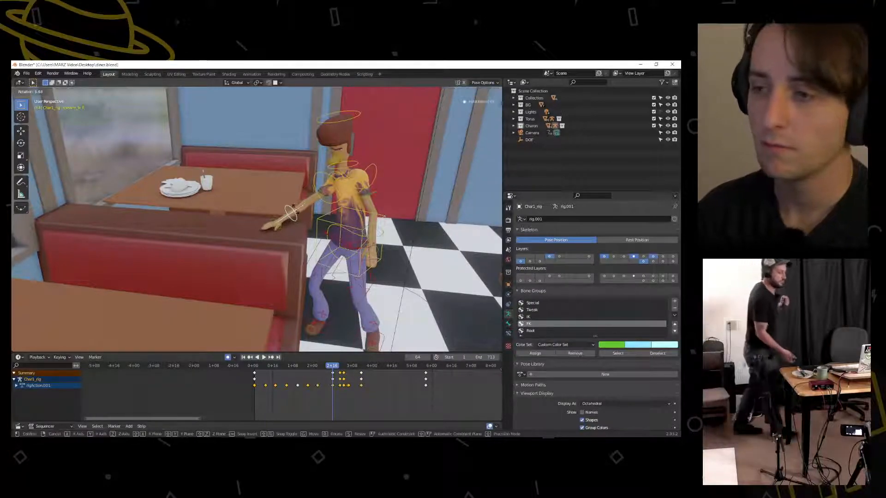
{"action": "left_click", "coordinate": [299, 208]}
Try to rotate the right upper arm bone around the global Z axis at frame 64
{"action": "left_click", "coordinate": [322, 195]}
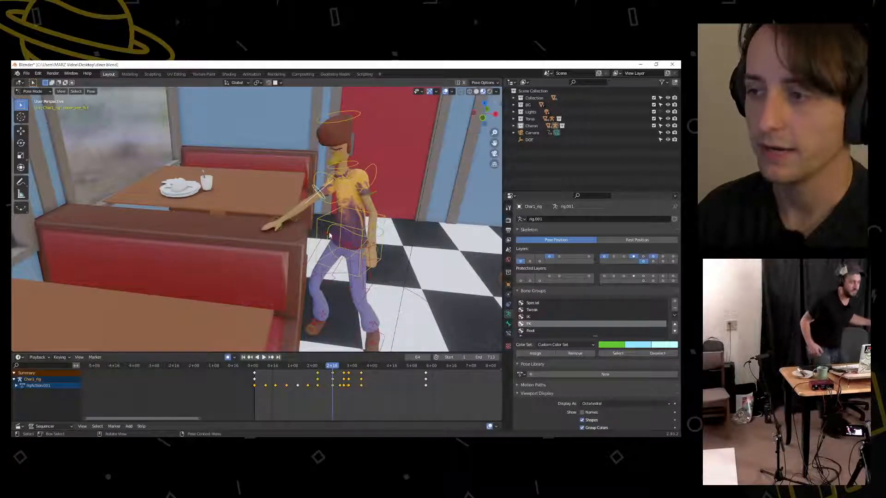
{"action": "mouse_move", "coordinate": [331, 367]}
{"action": "left_mouse_down"}
{"action": "mouse_move", "coordinate": [316, 372]}
{"action": "mouse_move", "coordinate": [335, 368]}
{"action": "left_mouse_up"}
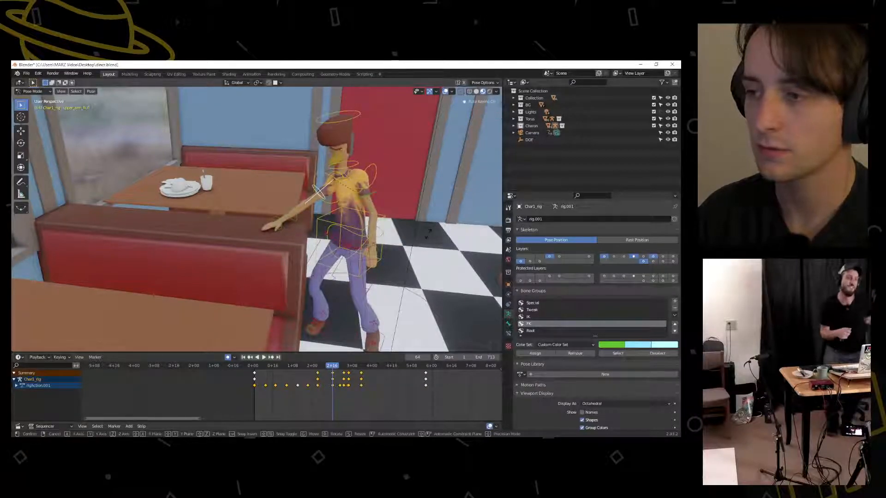
{"action": "key", "text": "r"}
{"action": "key", "text": "z"}
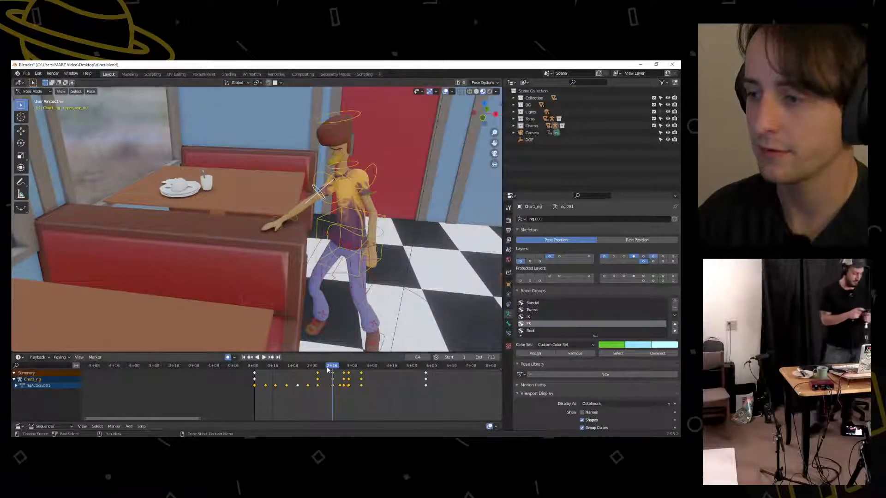
Rotate the character's root bone about 26° around the global Z axis at frame 64 and play back the walk
{"action": "left_click", "coordinate": [391, 275]}
{"action": "mouse_move", "coordinate": [330, 365]}
{"action": "left_mouse_down"}
{"action": "mouse_move", "coordinate": [307, 369]}
{"action": "mouse_move", "coordinate": [332, 369]}
{"action": "left_mouse_up"}
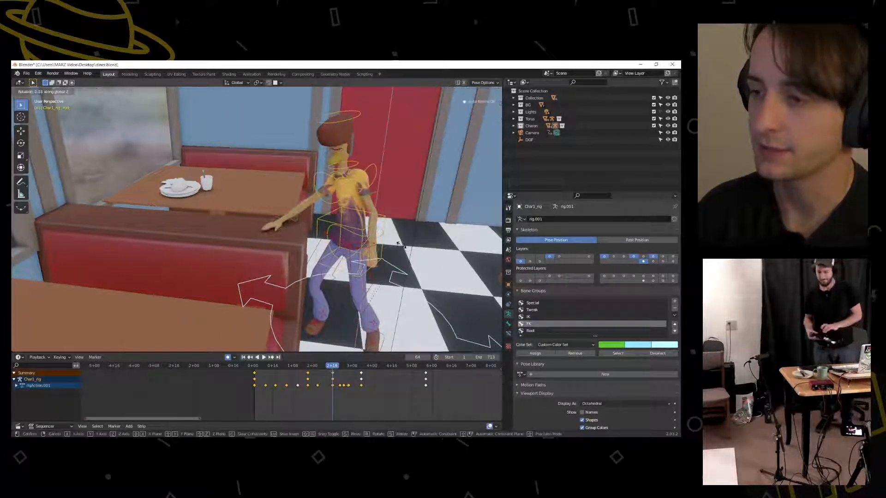
{"action": "key", "text": "r"}
{"action": "key", "text": "z"}
{"action": "left_click", "coordinate": [367, 231]}
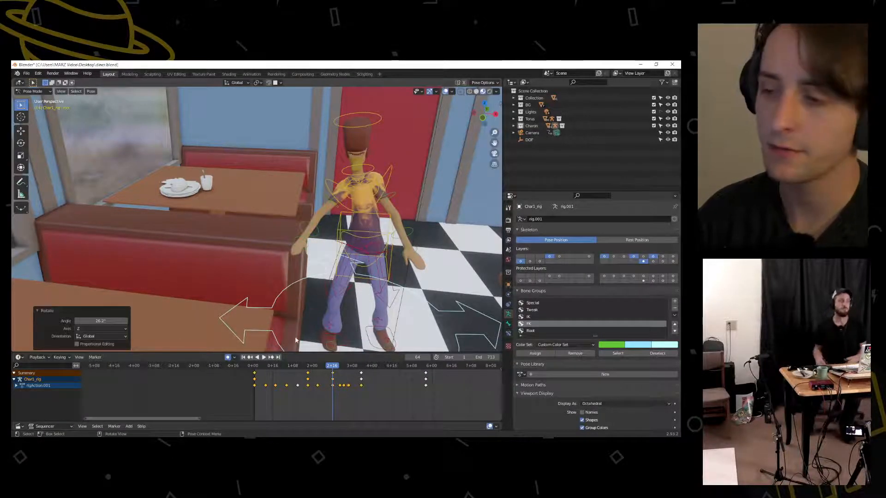
{"action": "left_click_drag", "start_coordinate": [325, 365], "coordinate": [256, 367]}
{"action": "left_click", "coordinate": [264, 358]}
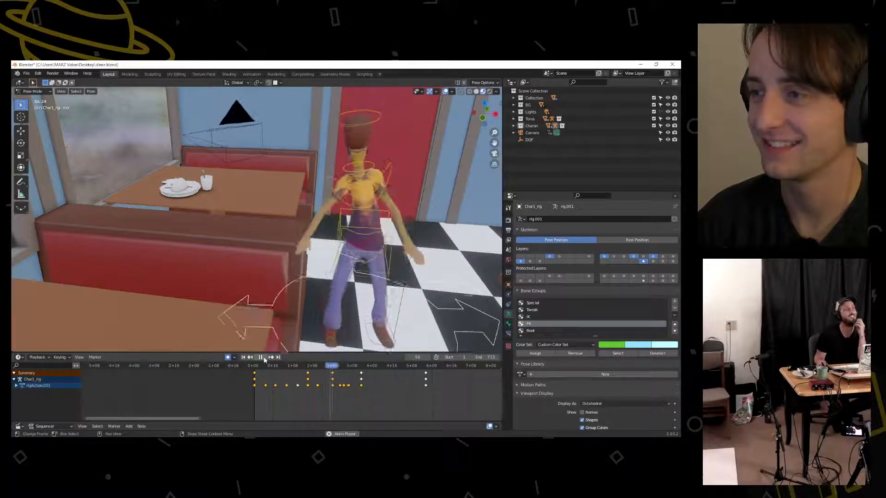
{"action": "key", "text": "space"}
Move the torso bone at frame 10, where the character stands in the doorway, and refine its offset against the neighbouring frames
{"action": "left_click_drag", "start_coordinate": [338, 366], "coordinate": [266, 372]}
{"action": "middle_click_drag", "start_coordinate": [381, 187], "coordinate": [344, 203]}
{"action": "key", "text": "g"}
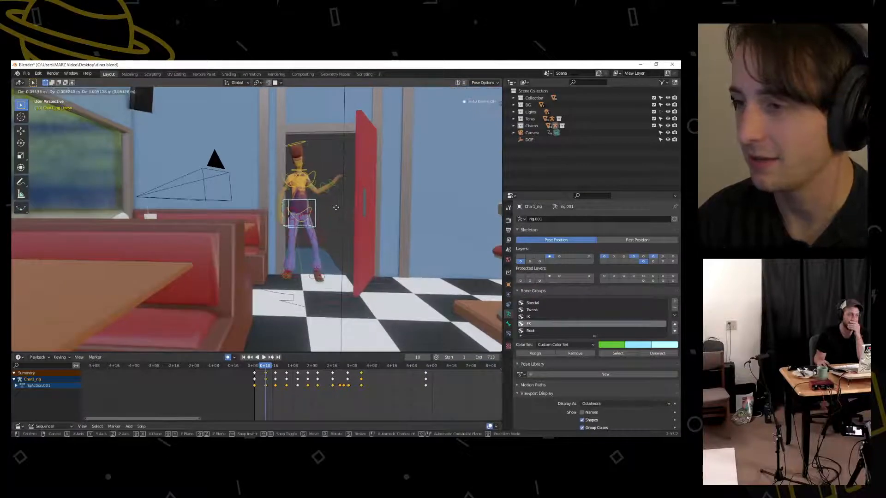
{"action": "left_click", "coordinate": [336, 207]}
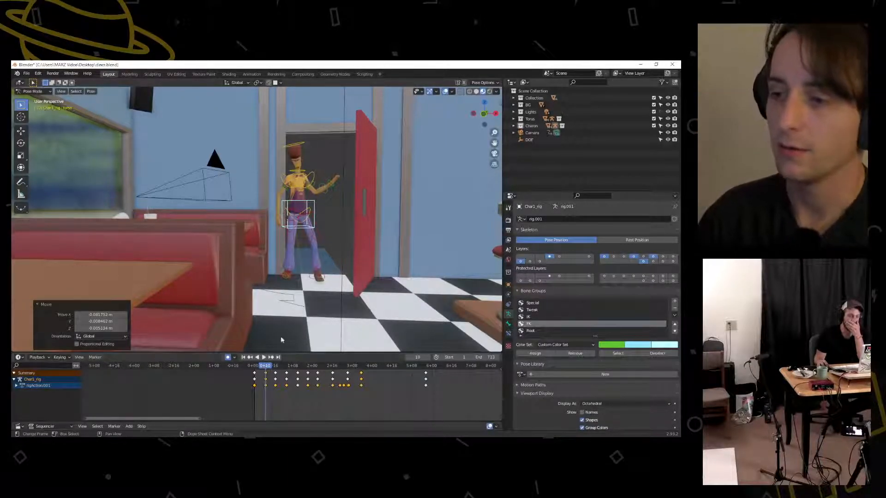
{"action": "left_click", "coordinate": [257, 356]}
{"action": "left_click_drag", "start_coordinate": [258, 370], "coordinate": [267, 370]}
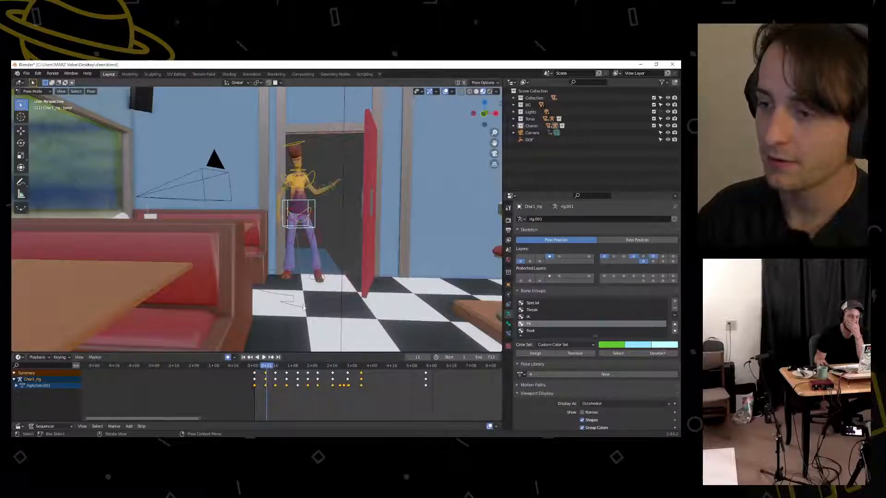
{"action": "key", "text": "Left"}
{"action": "key", "text": "g"}
{"action": "left_click", "coordinate": [331, 215]}
{"action": "left_click_drag", "start_coordinate": [264, 369], "coordinate": [266, 368]}
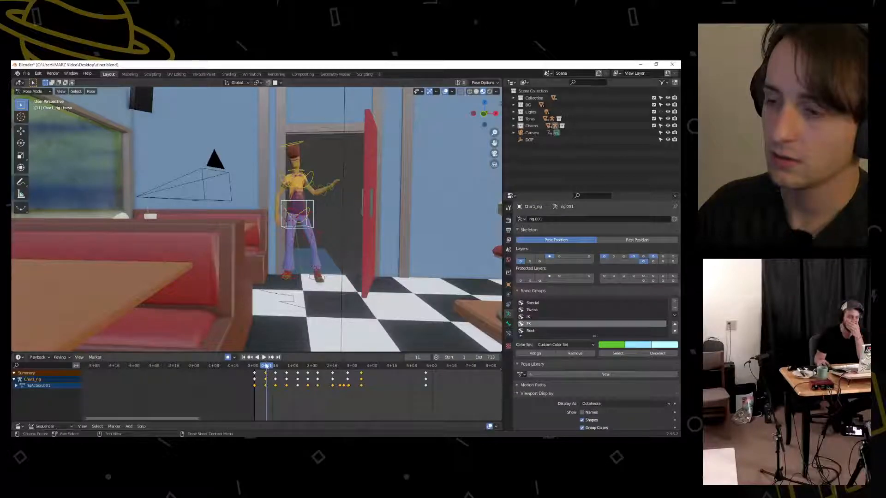
Check the timing of the character's entrance through the door from the scene camera and from a free view
{"action": "left_click_drag", "start_coordinate": [267, 368], "coordinate": [259, 367]}
{"action": "key", "text": "KP_0"}
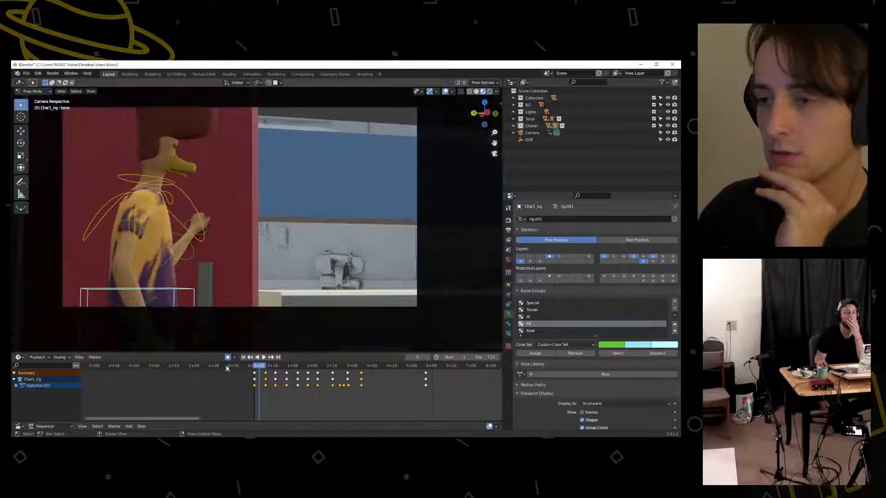
{"action": "key", "text": "space"}
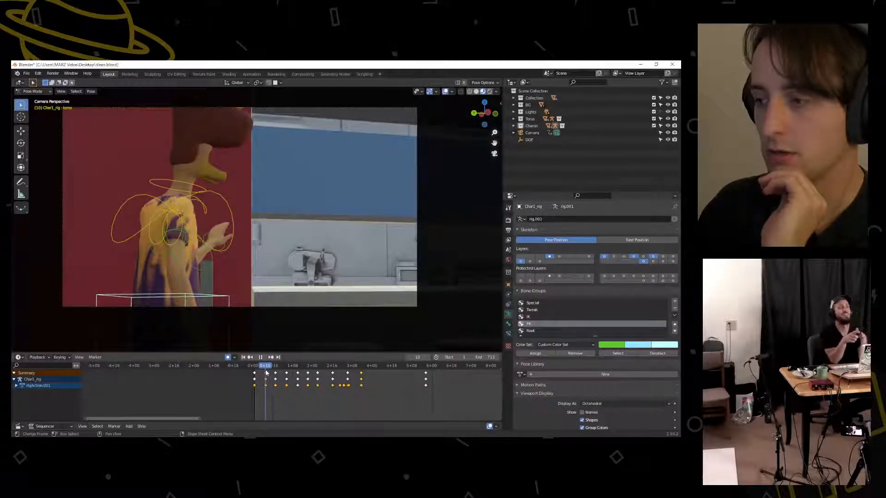
{"action": "key", "text": "space"}
{"action": "key", "text": "KP_3"}
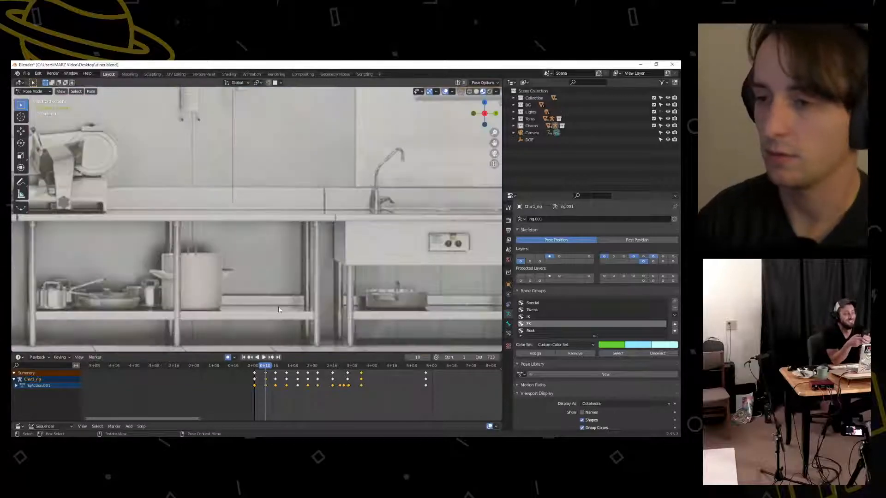
{"action": "key", "text": "KP_1"}
{"action": "middle_click_drag", "start_coordinate": [275, 198], "coordinate": [293, 173]}
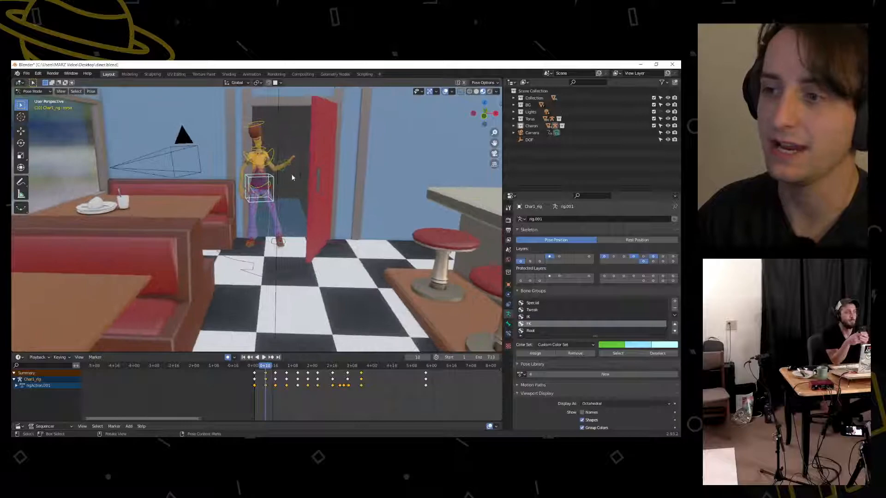
{"action": "key", "text": "space"}
{"action": "left_click_drag", "start_coordinate": [272, 366], "coordinate": [266, 369]}
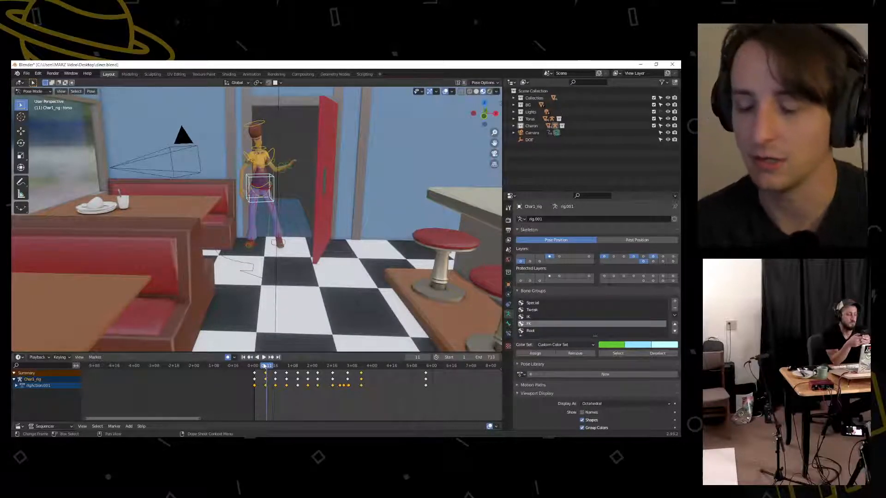
Move the torso bone about 0.08 m along X at frame 27 and play back the entrance
{"action": "left_click_drag", "start_coordinate": [269, 367], "coordinate": [286, 367]}
{"action": "middle_click_drag", "start_coordinate": [270, 261], "coordinate": [276, 254]}
{"action": "key", "text": "g"}
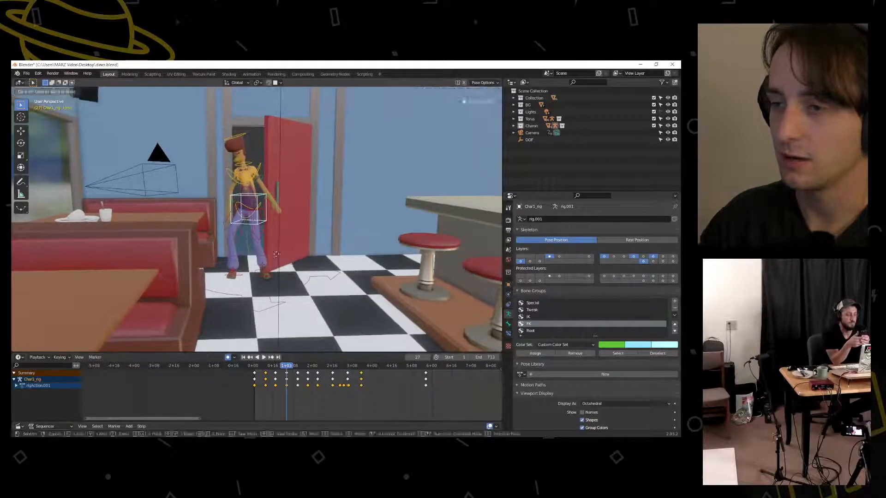
{"action": "left_click", "coordinate": [283, 254]}
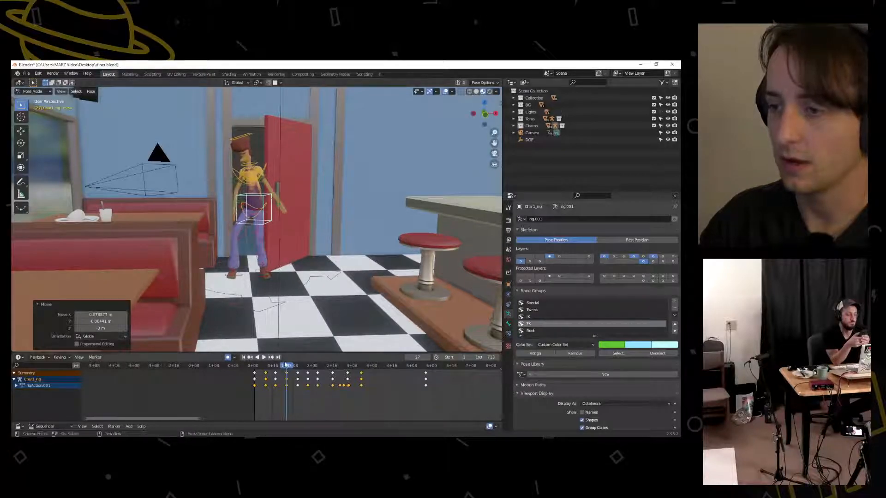
{"action": "left_click_drag", "start_coordinate": [284, 369], "coordinate": [263, 371]}
{"action": "key", "text": "space"}
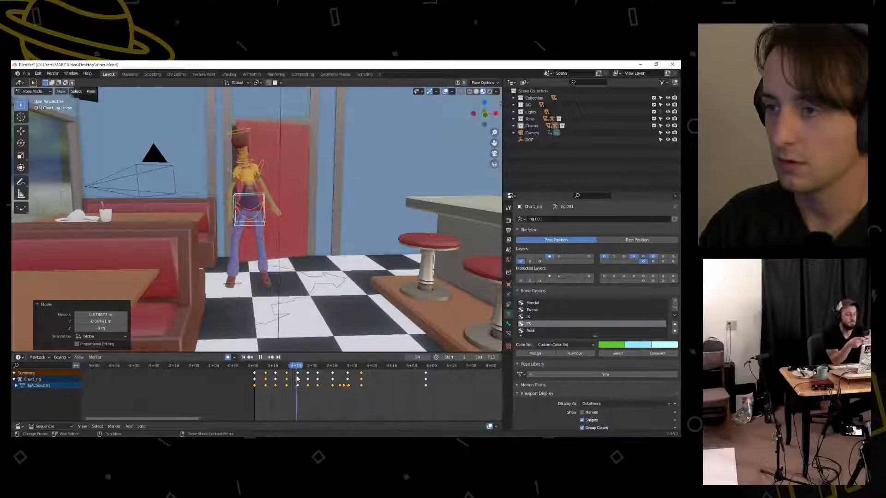
{"action": "key", "text": "space"}
Move the torso bone at frame 44 and rotate it slightly around the global Z axis
{"action": "key", "text": "g"}
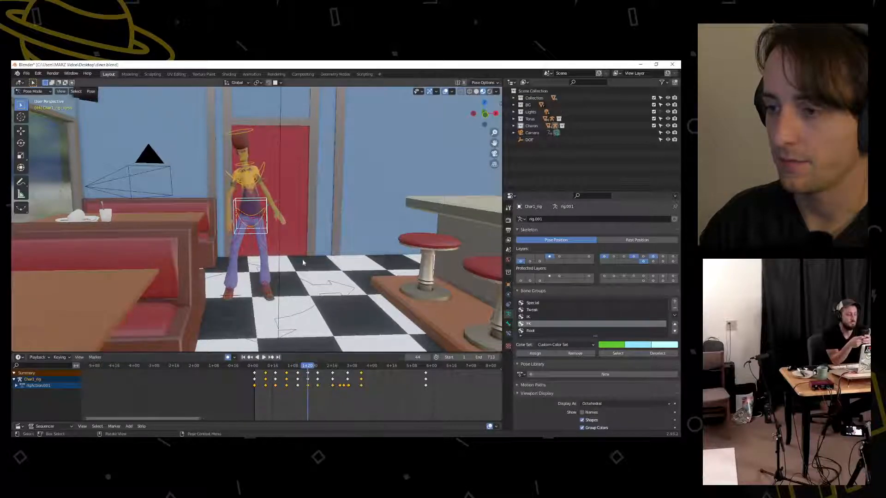
{"action": "left_click", "coordinate": [295, 236]}
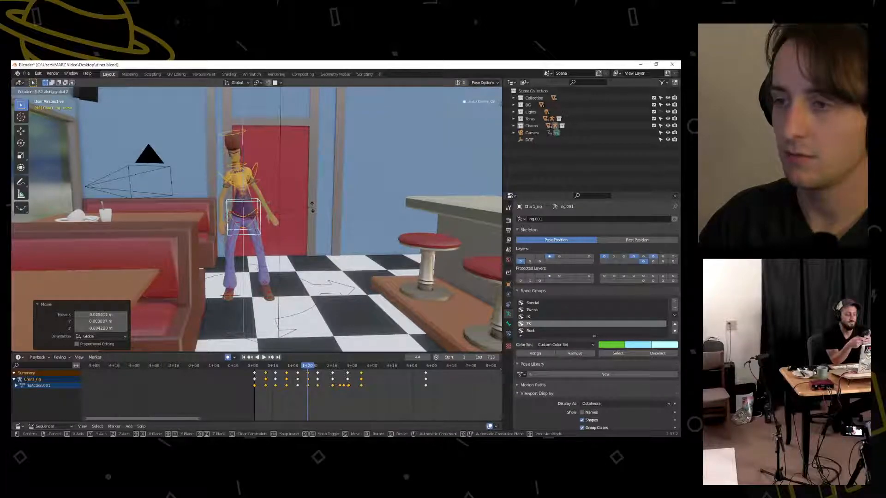
{"action": "left_click", "coordinate": [312, 208]}
Rotate the torso bone around the global Z axis at frame 58 and shift it slightly as the character nears the booth
{"action": "left_click_drag", "start_coordinate": [300, 366], "coordinate": [325, 368]}
{"action": "key", "text": "r"}
{"action": "key", "text": "z"}
{"action": "left_click", "coordinate": [310, 217]}
{"action": "middle_click_drag", "start_coordinate": [323, 139], "coordinate": [335, 173]}
{"action": "key", "text": "r"}
{"action": "key", "text": "z"}
{"action": "left_click", "coordinate": [344, 193]}
{"action": "key", "text": "g"}
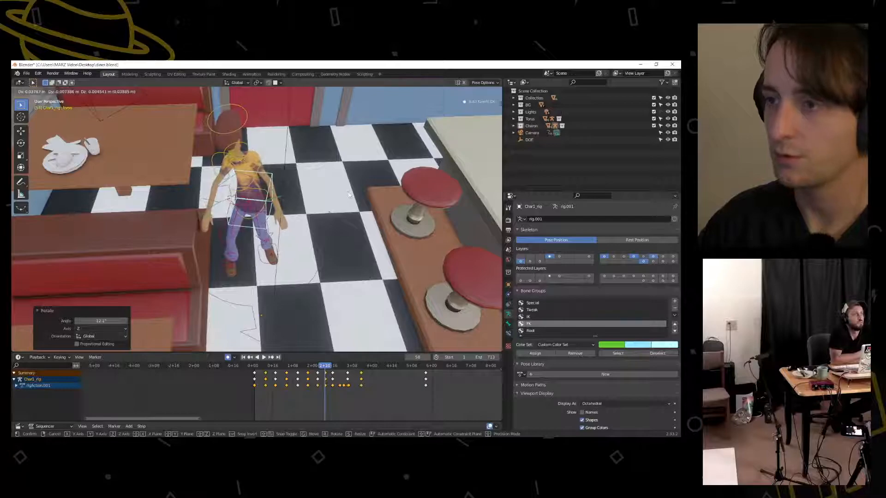
{"action": "left_click", "coordinate": [349, 194]}
Reposition the left foot IK control at frame 58 to adjust the character's step beside the booth
{"action": "left_click", "coordinate": [269, 269]}
{"action": "key", "text": "g"}
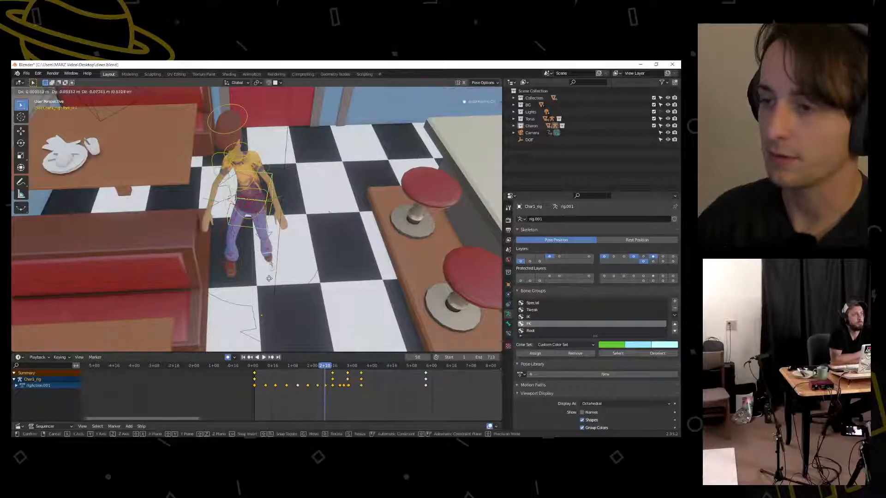
{"action": "right_click", "coordinate": [271, 274]}
{"action": "middle_click_drag", "start_coordinate": [286, 138], "coordinate": [295, 178]}
{"action": "key", "text": "g"}
{"action": "left_click", "coordinate": [302, 183]}
{"action": "middle_click_drag", "start_coordinate": [311, 237], "coordinate": [240, 182]}
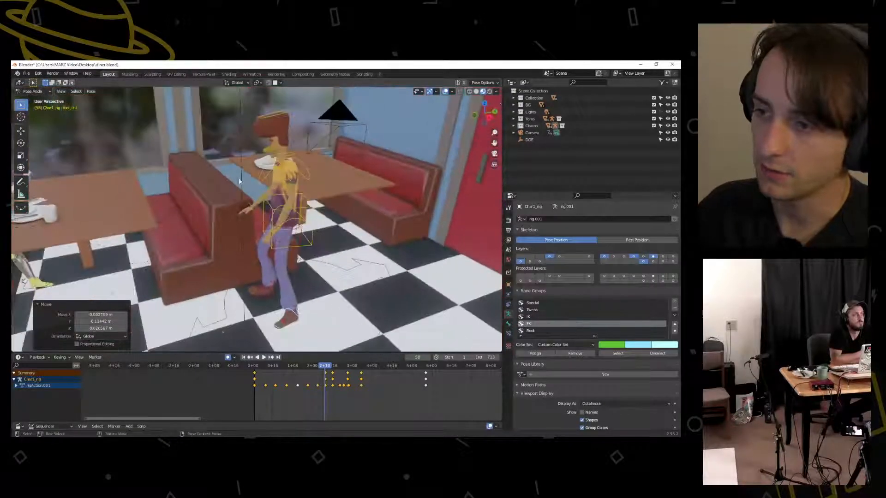
{"action": "key", "text": "g"}
{"action": "left_click", "coordinate": [308, 240]}
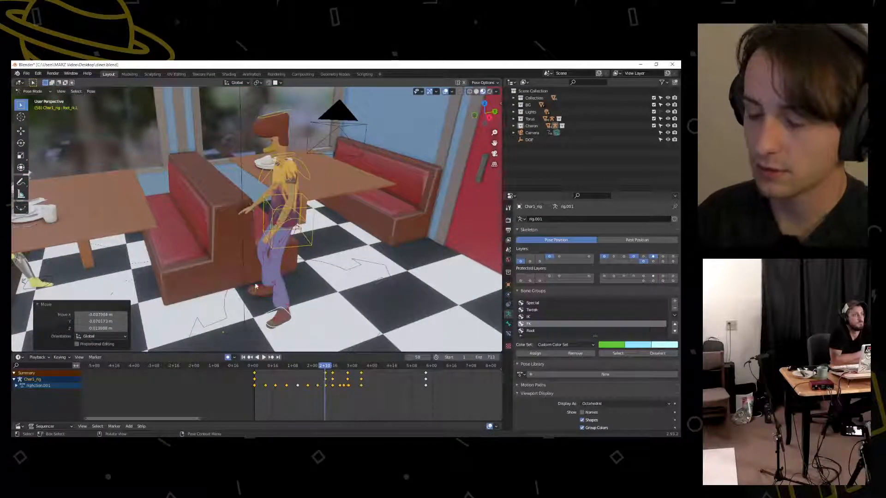
Play back the walk from frame 1 through the scene camera to review the torso and foot changes
{"action": "left_click", "coordinate": [253, 366]}
{"action": "key", "text": "space"}
{"action": "key", "text": "Escape"}
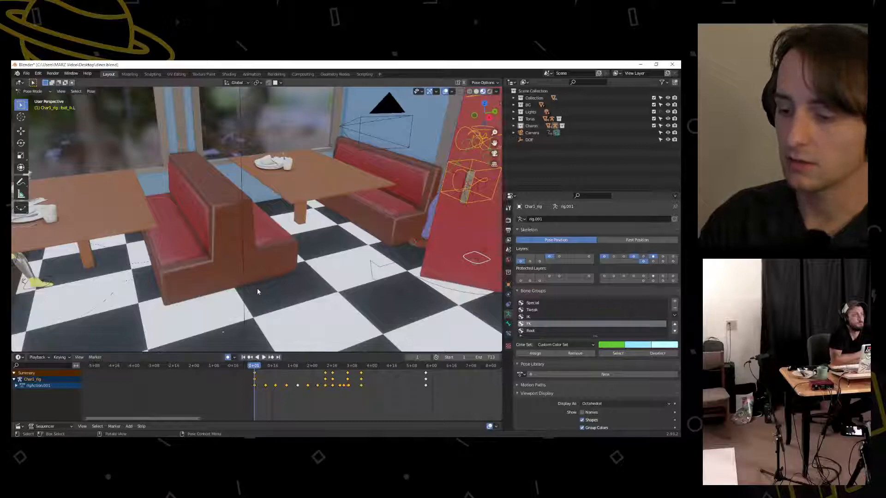
{"action": "key", "text": "KP_0"}
{"action": "left_click", "coordinate": [265, 356]}
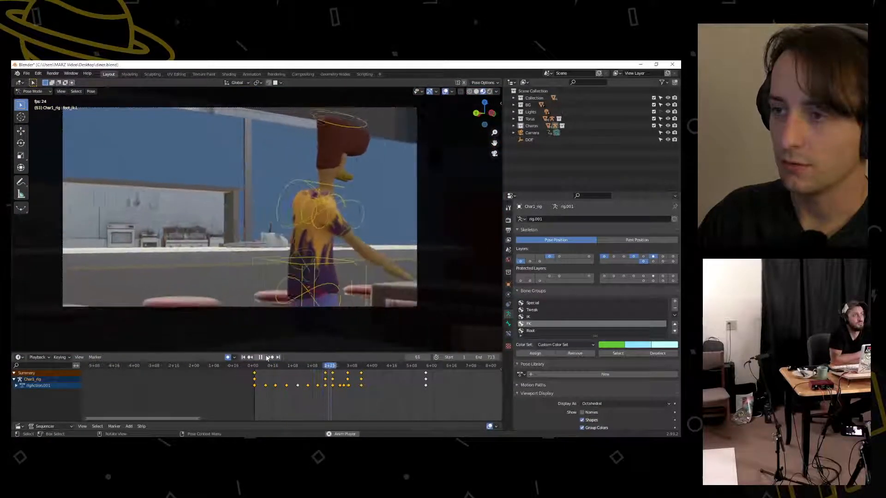
{"action": "key", "text": "space"}
{"action": "left_click_drag", "start_coordinate": [348, 367], "coordinate": [253, 365]}
{"action": "left_click", "coordinate": [262, 357]}
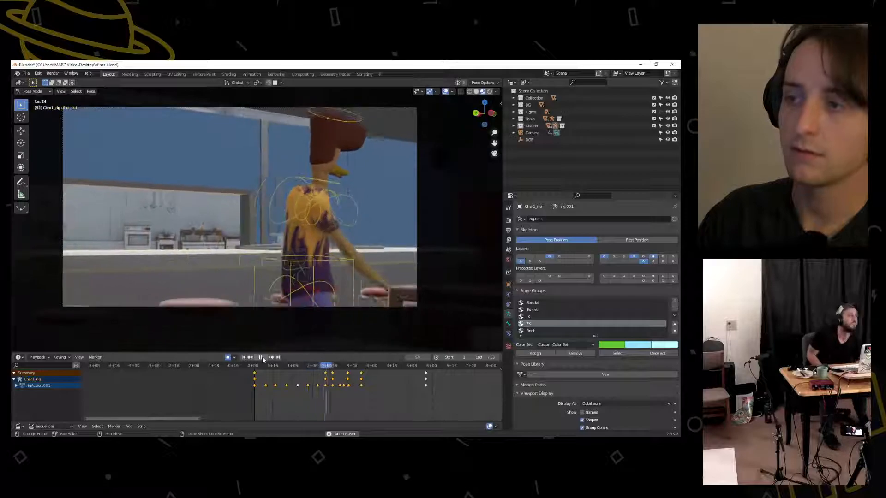
{"action": "key", "text": "space"}
Select the character's root bone and rotate it slightly around the global Z axis at frame 44
{"action": "left_click_drag", "start_coordinate": [335, 368], "coordinate": [330, 368]}
{"action": "middle_click_drag", "start_coordinate": [277, 212], "coordinate": [309, 268]}
{"action": "mouse_move", "coordinate": [315, 366]}
{"action": "left_mouse_down"}
{"action": "mouse_move", "coordinate": [304, 366]}
{"action": "mouse_move", "coordinate": [328, 366]}
{"action": "left_mouse_up"}
{"action": "middle_click_drag", "start_coordinate": [332, 314], "coordinate": [249, 297]}
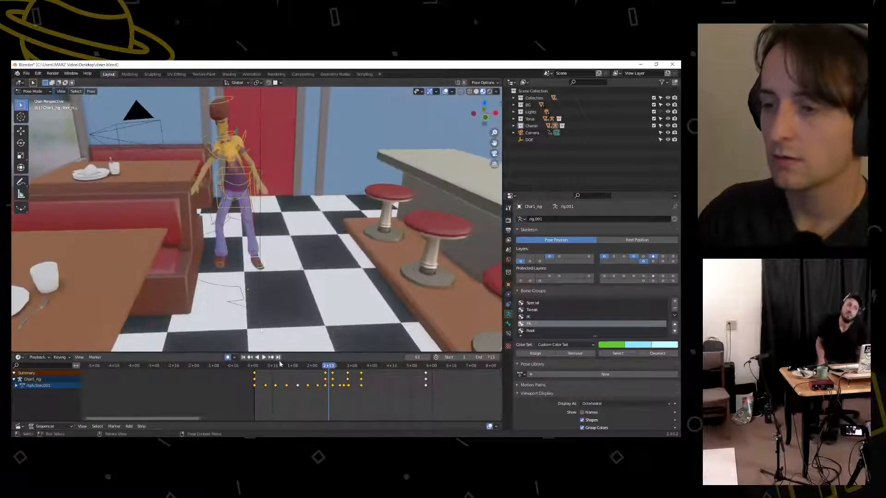
{"action": "left_click", "coordinate": [241, 298]}
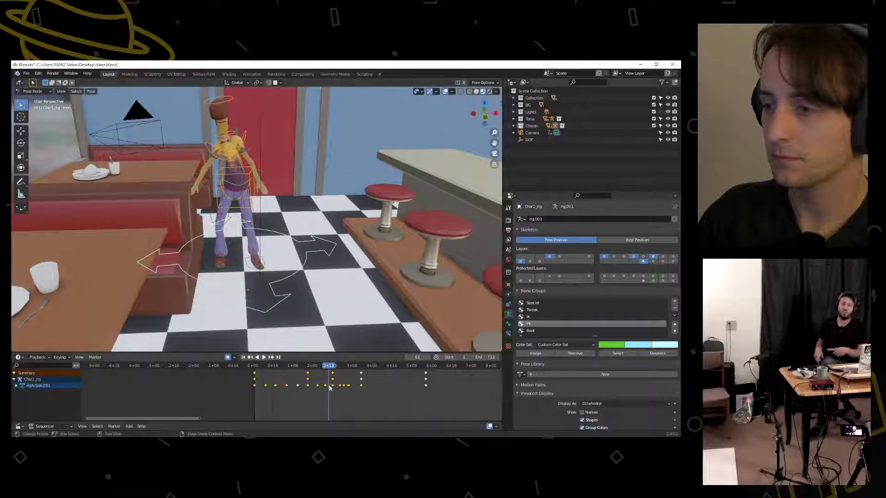
{"action": "left_click", "coordinate": [310, 367]}
{"action": "key", "text": "space"}
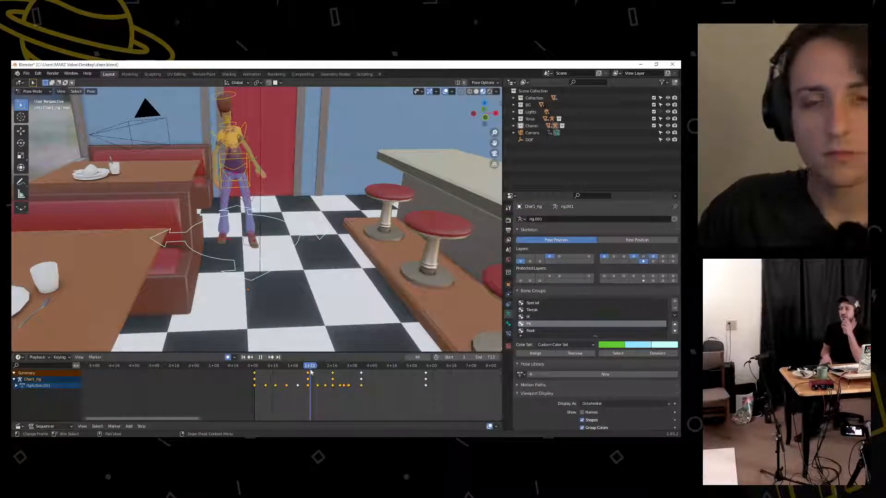
{"action": "left_click_drag", "start_coordinate": [310, 371], "coordinate": [309, 367]}
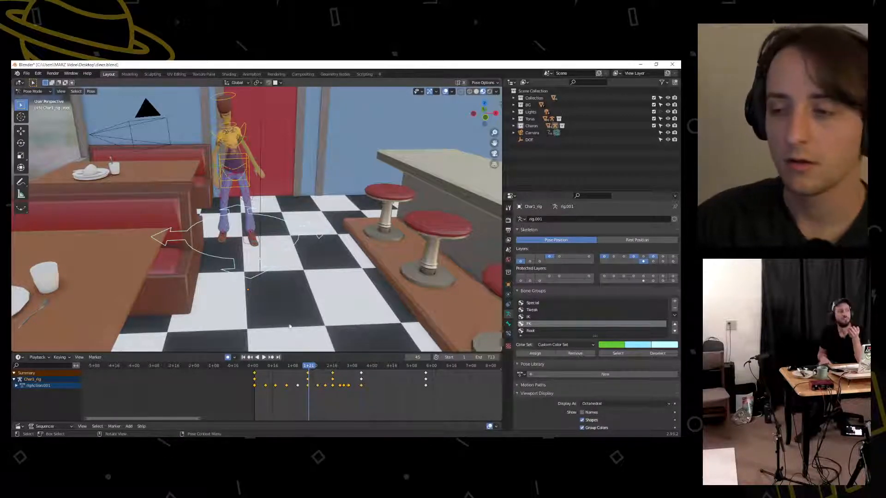
{"action": "mouse_move", "coordinate": [309, 368]}
{"action": "left_mouse_down"}
{"action": "mouse_move", "coordinate": [257, 368]}
{"action": "mouse_move", "coordinate": [322, 372]}
{"action": "mouse_move", "coordinate": [267, 370]}
{"action": "mouse_move", "coordinate": [309, 369]}
{"action": "left_mouse_up"}
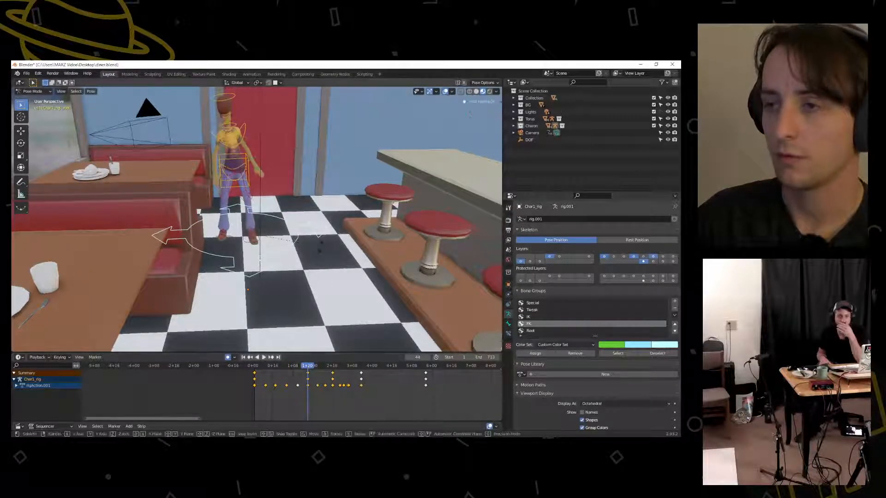
{"action": "key", "text": "r"}
{"action": "key", "text": "z"}
{"action": "left_click", "coordinate": [322, 240]}
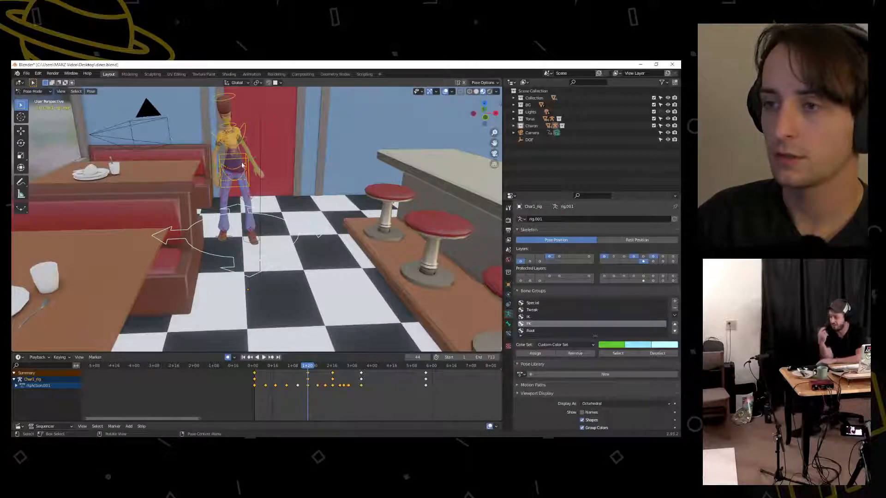
Rotate the torso bone slightly at frame 44 and shift it about 0.02 m along the global X axis
{"action": "key", "text": "r"}
{"action": "left_click", "coordinate": [306, 158]}
{"action": "key", "text": "g"}
{"action": "left_click", "coordinate": [305, 158]}
Scrub through the walk up to about frame 44 from the front and from above to check the torso's path
{"action": "left_click_drag", "start_coordinate": [305, 365], "coordinate": [253, 365]}
{"action": "key", "text": "space"}
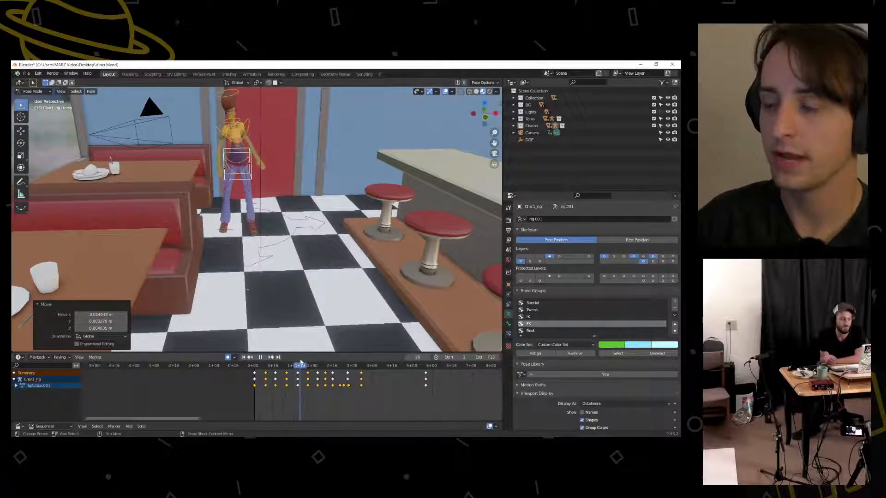
{"action": "left_click", "coordinate": [255, 374]}
{"action": "left_click_drag", "start_coordinate": [255, 375], "coordinate": [296, 371]}
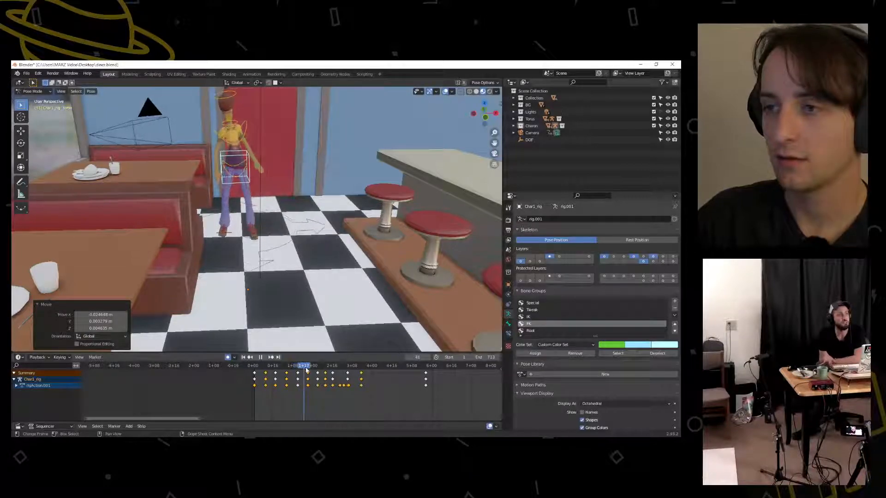
{"action": "left_click_drag", "start_coordinate": [307, 371], "coordinate": [308, 372]}
{"action": "middle_click_drag", "start_coordinate": [247, 251], "coordinate": [308, 360]}
{"action": "key", "text": "KP_7"}
{"action": "scroll", "coordinate": [307, 362], "scroll_direction": "down", "scroll_amount": 2}
{"action": "left_click_drag", "start_coordinate": [298, 367], "coordinate": [273, 367]}
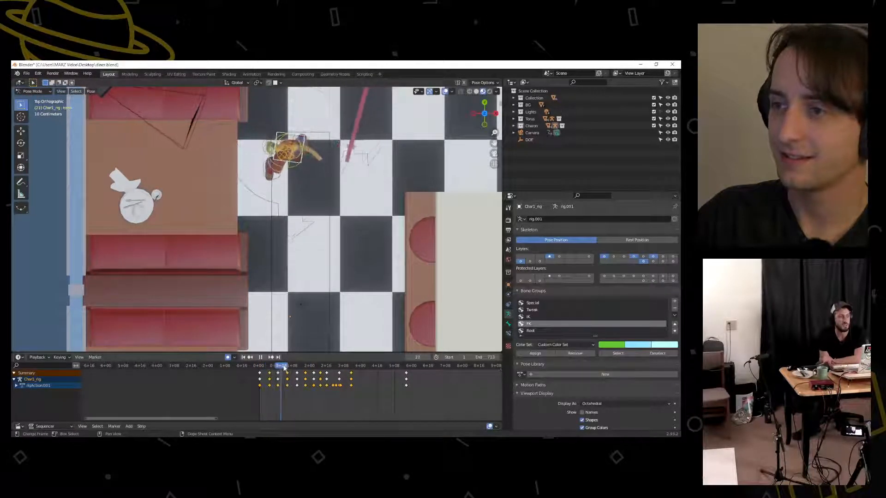
{"action": "key", "text": "space"}
Play the walk from the beginning through the scene camera to review how the torso moves toward the booth
{"action": "key", "text": "KP_0"}
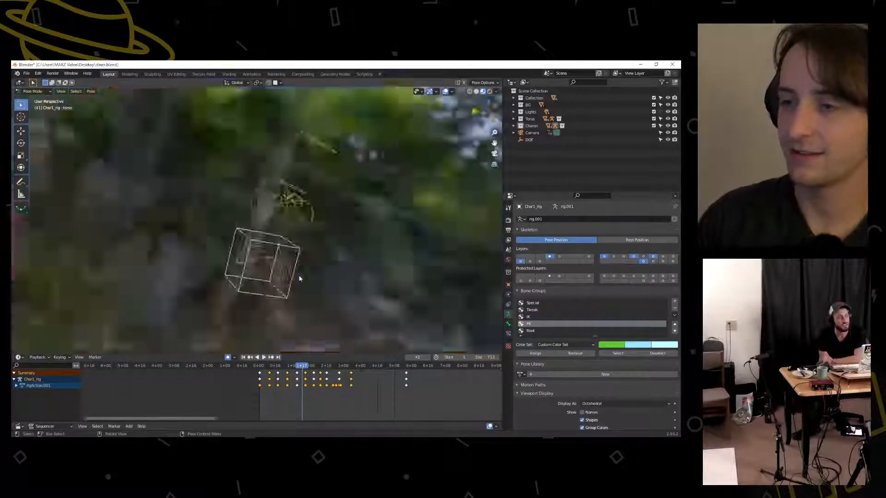
{"action": "left_click", "coordinate": [260, 369]}
{"action": "key", "text": "space"}
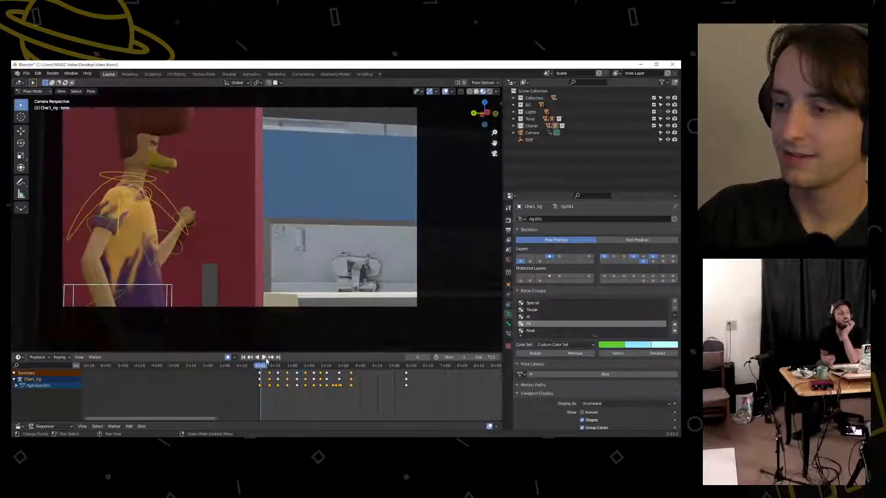
{"action": "left_click", "coordinate": [263, 358]}
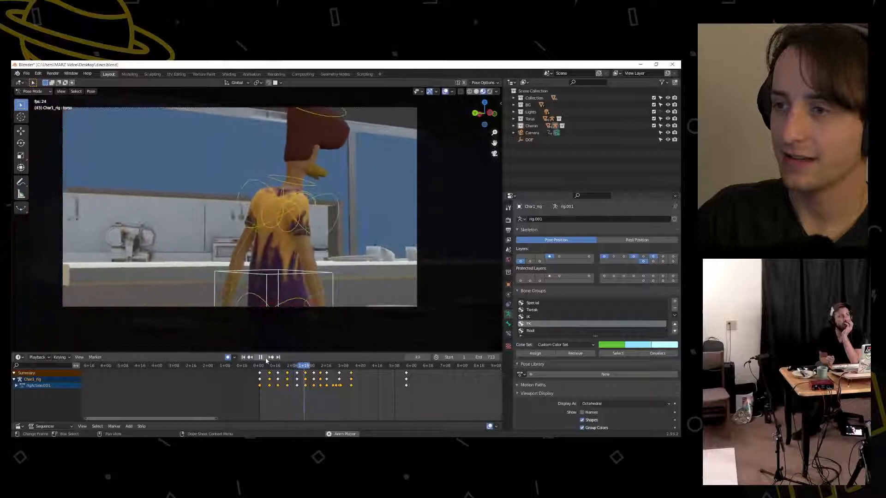
{"action": "left_click", "coordinate": [264, 358]}
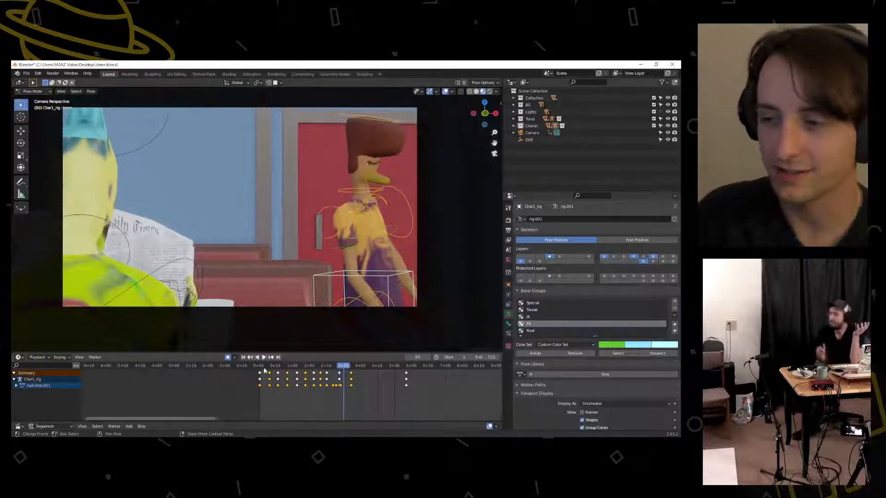
{"action": "left_click", "coordinate": [265, 369]}
{"action": "left_click", "coordinate": [263, 358]}
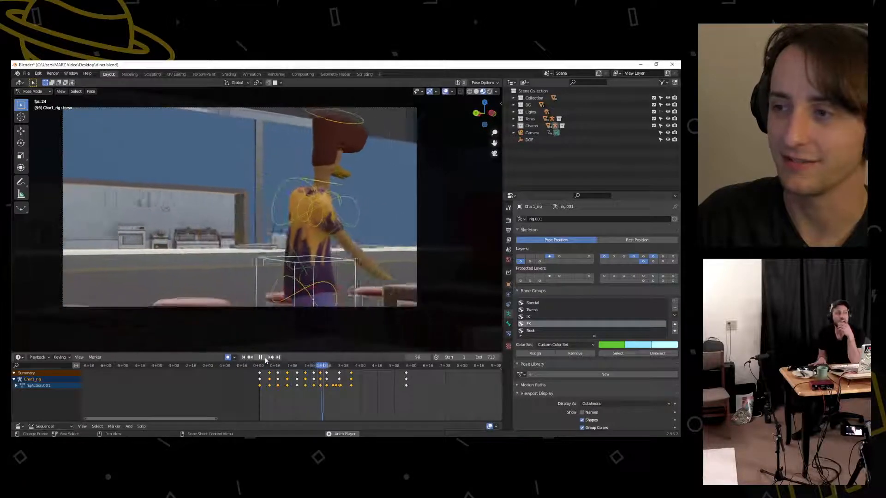
{"action": "left_click", "coordinate": [322, 367]}
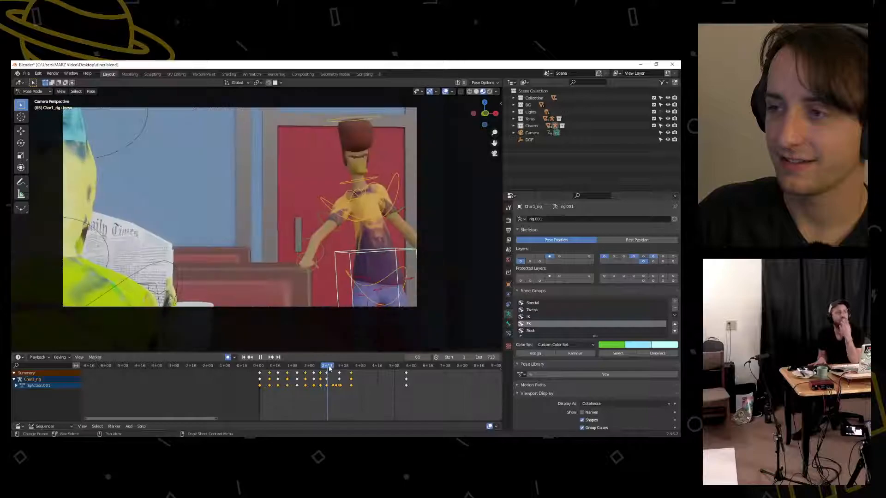
Replay the opening steps of the walk repeatedly through the scene camera to examine the motion up to frame 33
{"action": "left_click", "coordinate": [266, 369]}
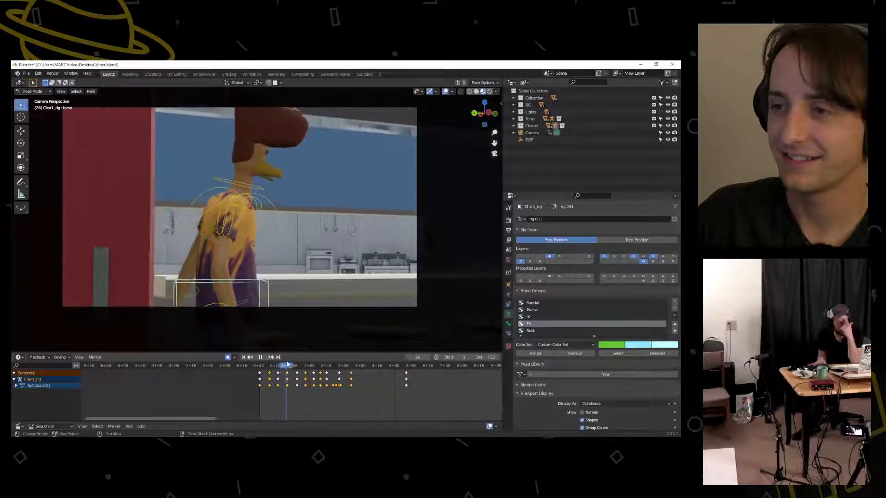
{"action": "left_click_drag", "start_coordinate": [288, 364], "coordinate": [260, 360]}
{"action": "left_click", "coordinate": [264, 357]}
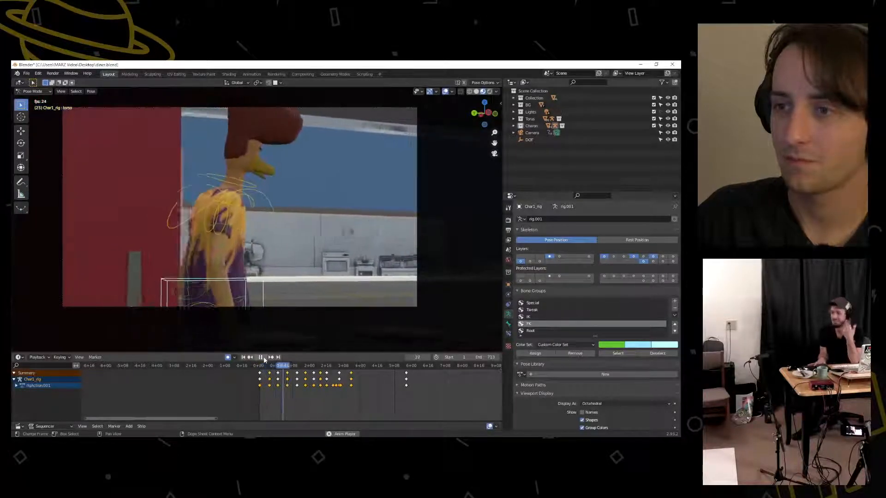
{"action": "left_click", "coordinate": [264, 357]}
{"action": "left_click_drag", "start_coordinate": [287, 365], "coordinate": [259, 366]}
{"action": "left_click", "coordinate": [260, 358]}
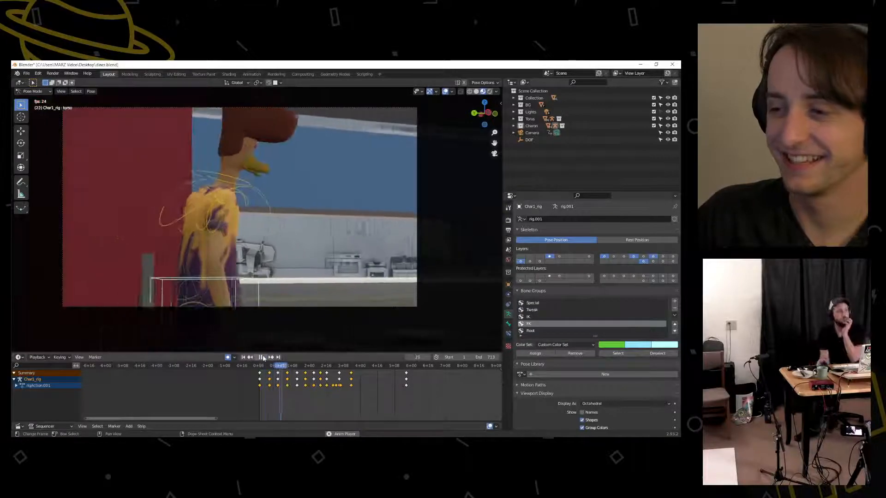
{"action": "left_click", "coordinate": [262, 357]}
{"action": "left_click_drag", "start_coordinate": [267, 366], "coordinate": [260, 368]}
{"action": "left_click", "coordinate": [264, 357]}
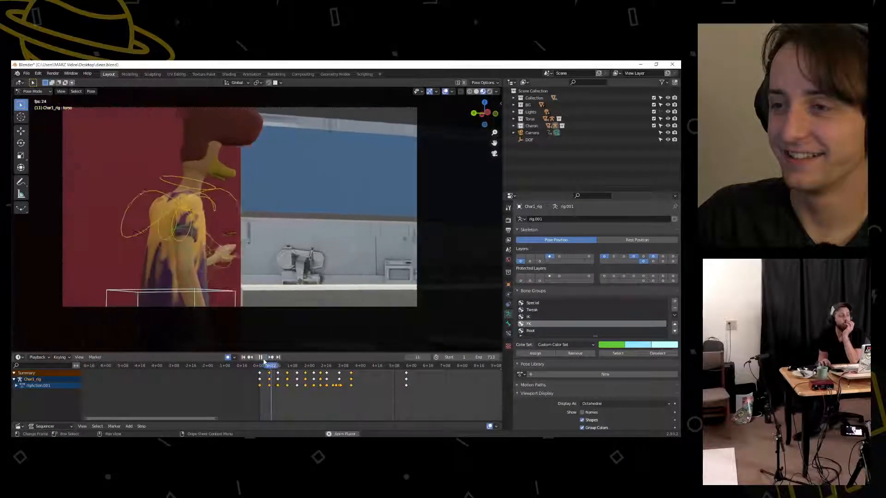
{"action": "left_click_drag", "start_coordinate": [276, 368], "coordinate": [294, 366]}
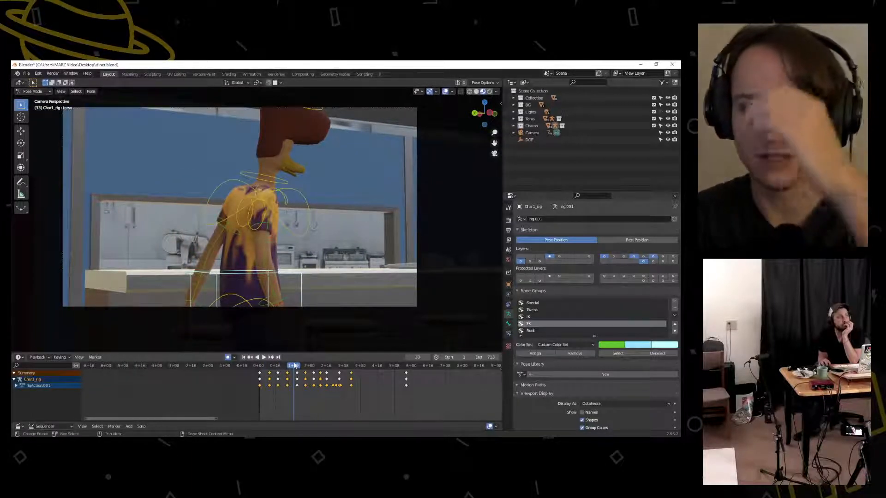
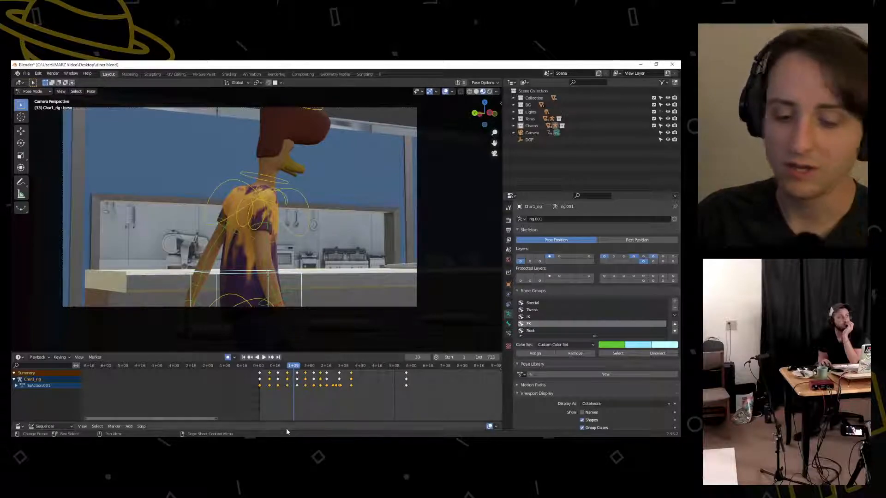
Inspect the character's pose beside the booth around frames 76 to 81 from a free view and the scene camera
{"action": "key", "text": "space"}
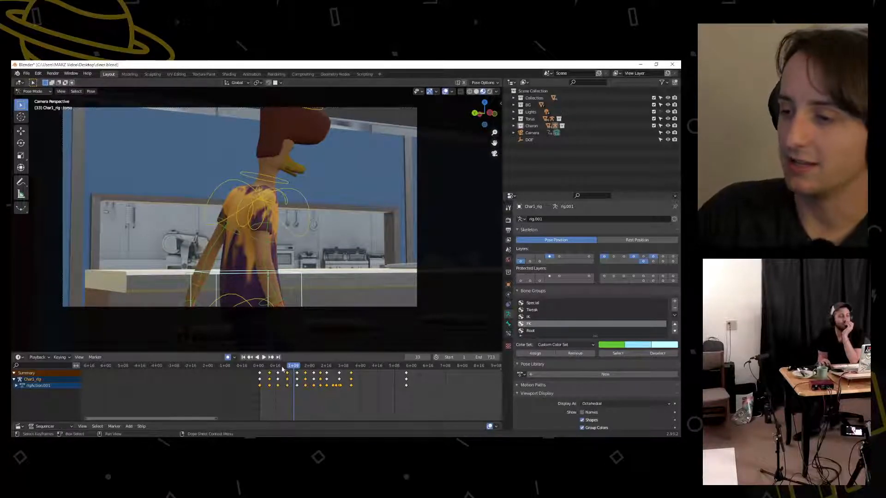
{"action": "middle_click_drag", "start_coordinate": [355, 266], "coordinate": [369, 270]}
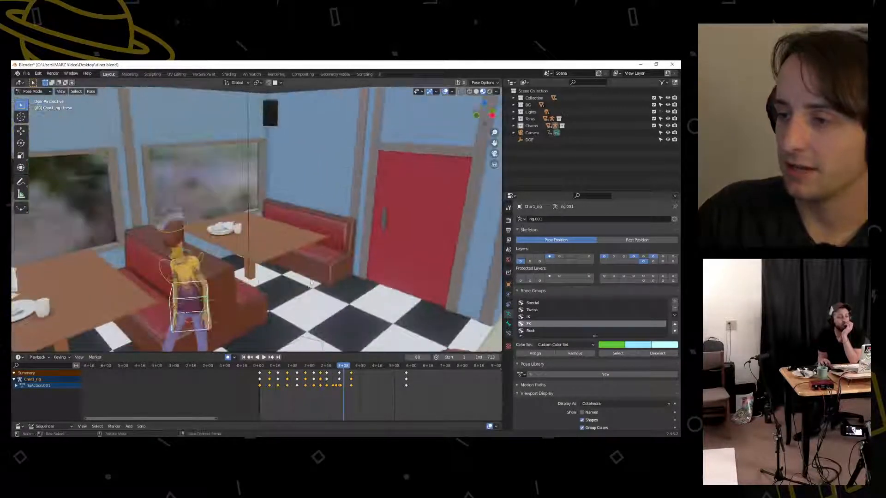
{"action": "middle_click_drag", "start_coordinate": [262, 292], "coordinate": [330, 240]}
{"action": "key", "text": "KP_0"}
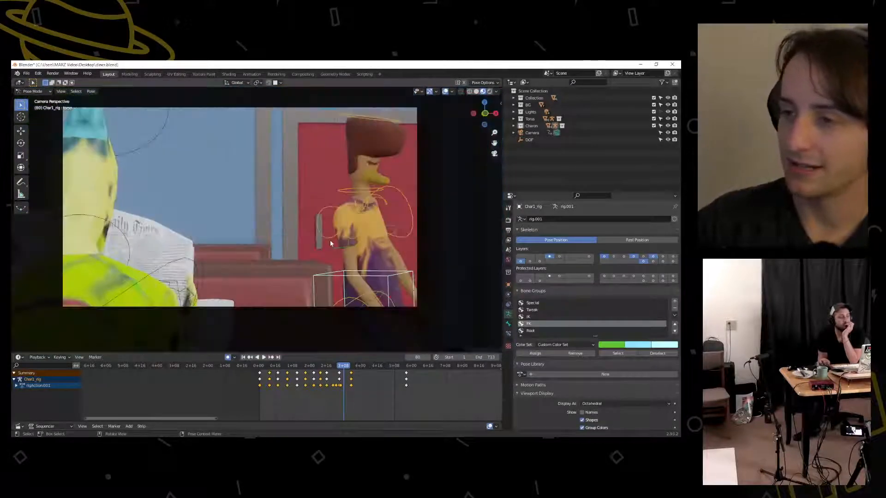
{"action": "left_click_drag", "start_coordinate": [338, 368], "coordinate": [320, 369]}
{"action": "key", "text": "space"}
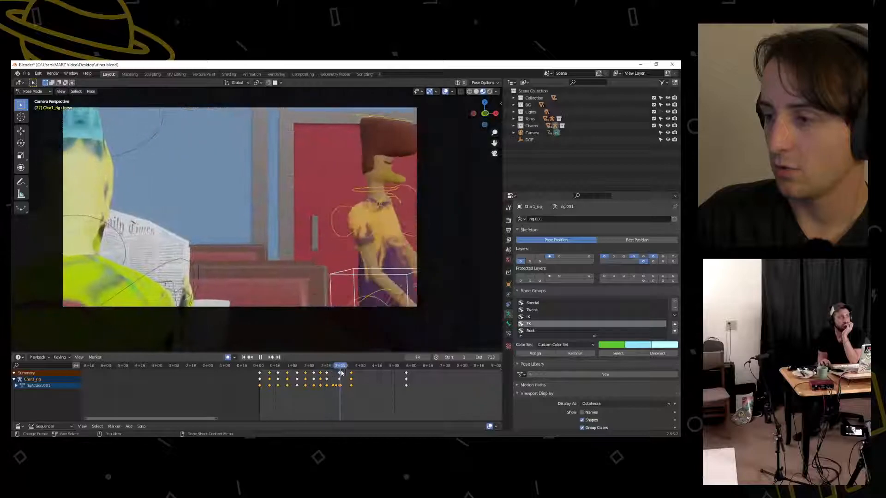
{"action": "key", "text": "space"}
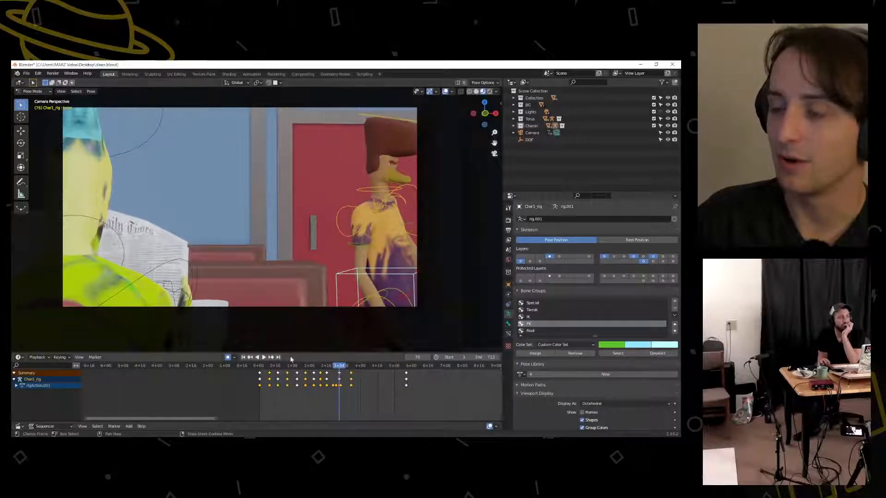
{"action": "left_click_drag", "start_coordinate": [336, 367], "coordinate": [345, 369]}
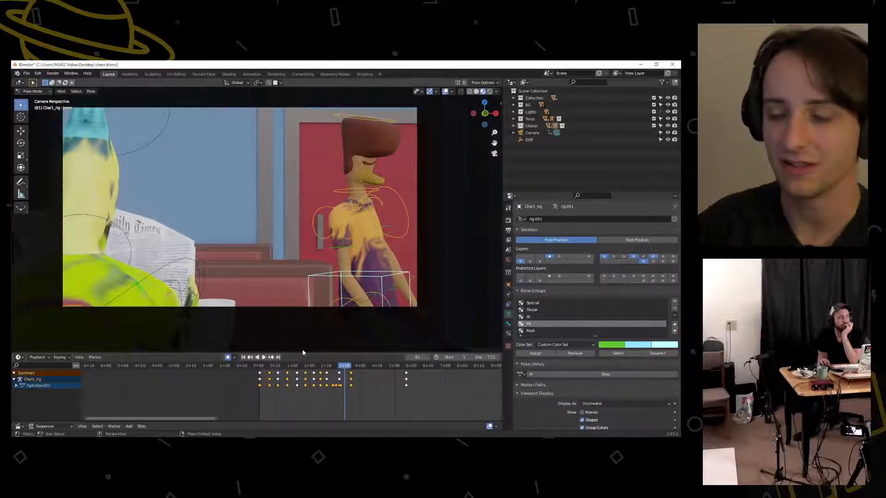
Replay the walk from the start and scrub through the booth contact frames to check the body's turn
{"action": "left_click", "coordinate": [286, 367]}
{"action": "key", "text": "space"}
{"action": "left_click_drag", "start_coordinate": [286, 369], "coordinate": [259, 366]}
{"action": "key", "text": "space"}
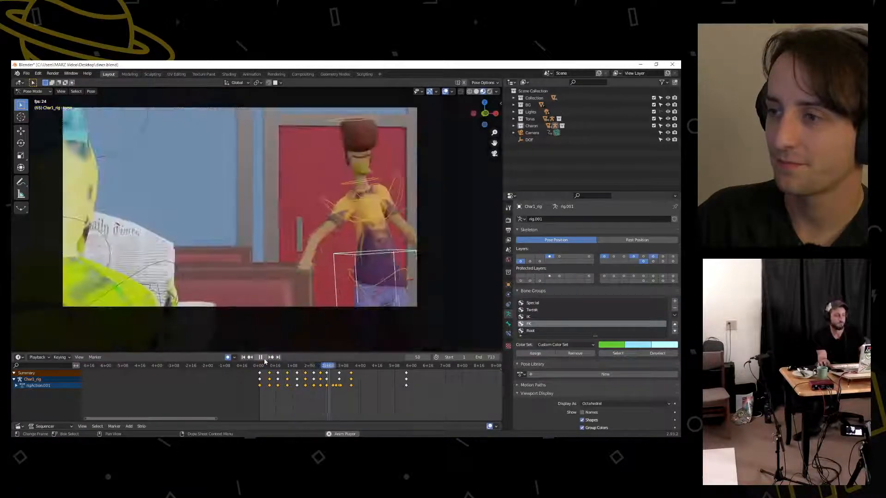
{"action": "key", "text": "space"}
{"action": "left_click_drag", "start_coordinate": [336, 367], "coordinate": [326, 369]}
{"action": "key", "text": "space"}
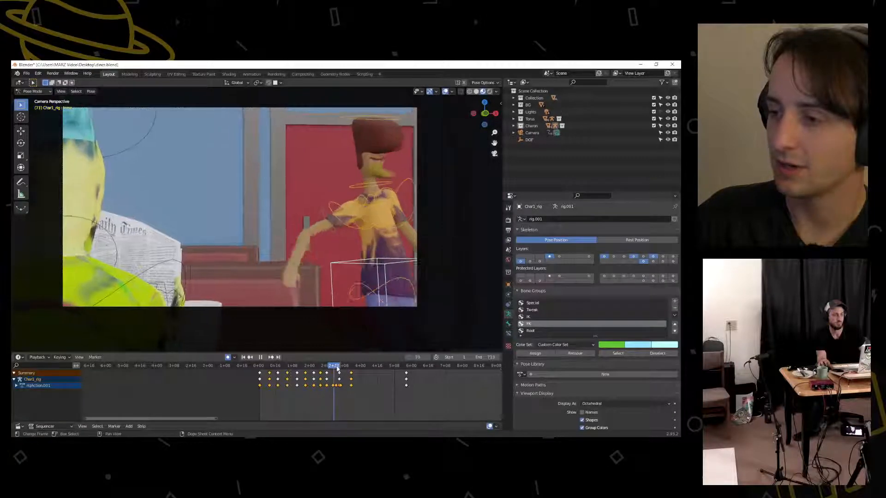
{"action": "key", "text": "space"}
{"action": "key", "text": "space"}
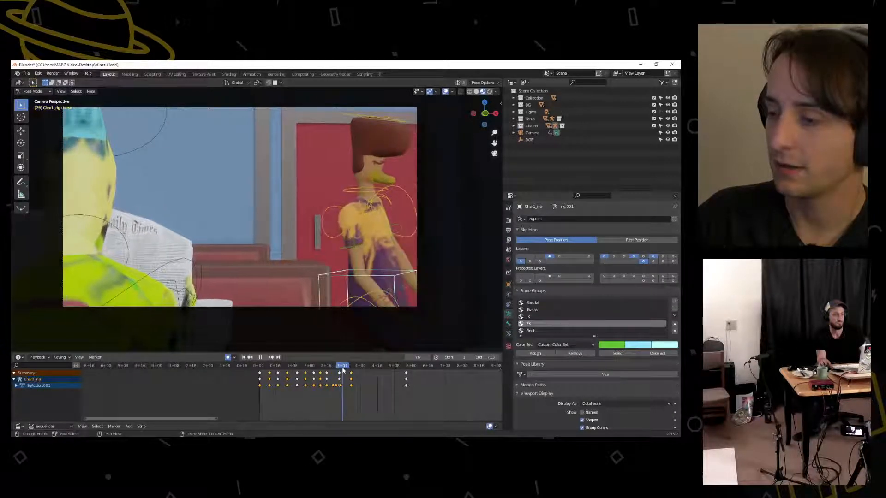
Rotate the torso bone around the global Z axis at frame 76 so the character faces the camera, and play back the walk
{"action": "key", "text": "Escape"}
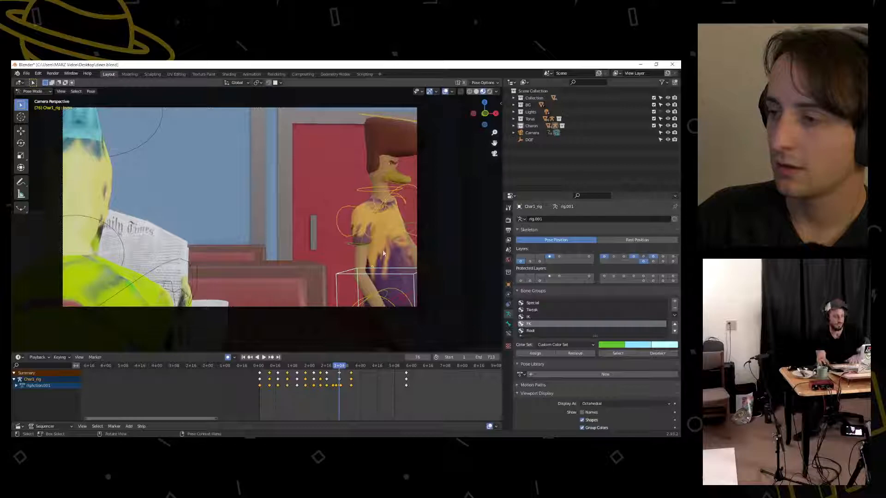
{"action": "key", "text": "r"}
{"action": "key", "text": "z"}
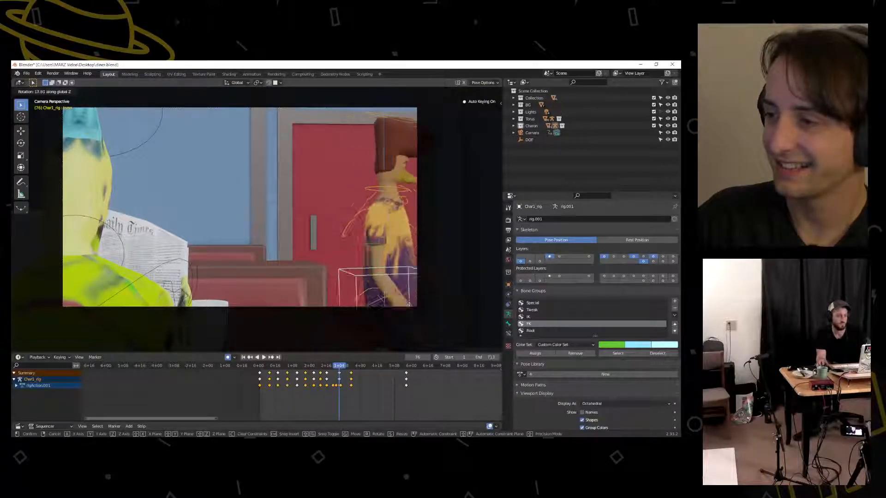
{"action": "left_click", "coordinate": [427, 235]}
{"action": "key", "text": "r"}
{"action": "key", "text": "z"}
{"action": "left_click", "coordinate": [427, 236]}
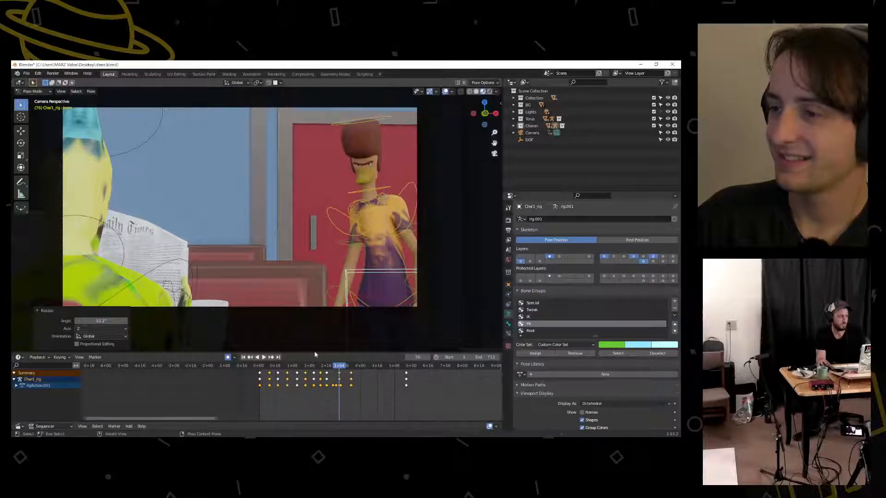
{"action": "left_click_drag", "start_coordinate": [338, 366], "coordinate": [263, 360]}
{"action": "key", "text": "space"}
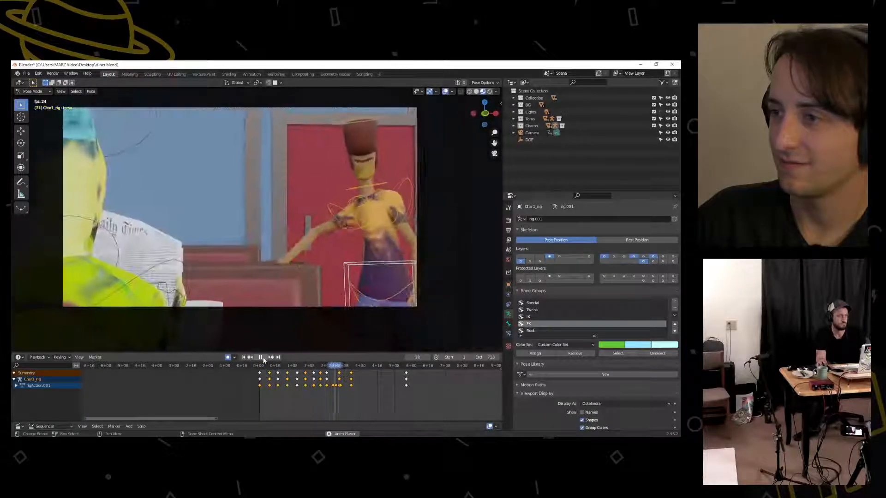
Delete the right forearm's extra keyframes between frames 70 and 80 and scrub through the surrounding frames
{"action": "left_click", "coordinate": [261, 358]}
{"action": "left_click", "coordinate": [344, 366]}
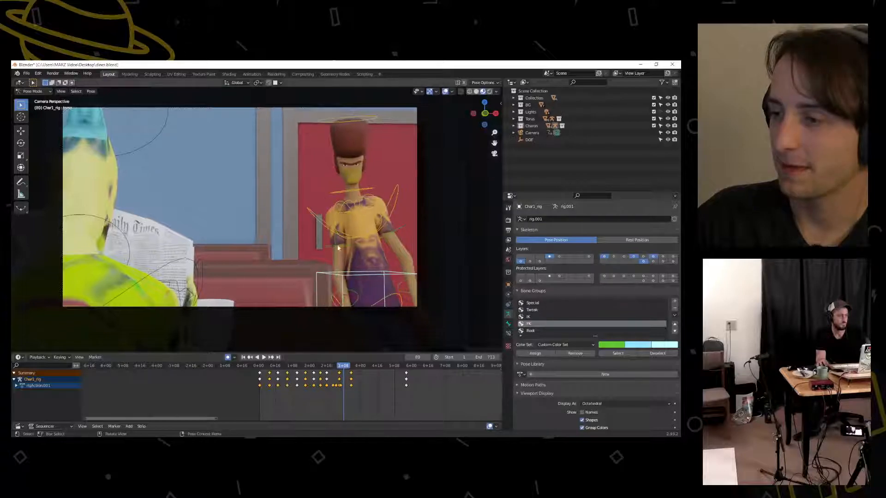
{"action": "left_click", "coordinate": [336, 248]}
{"action": "mouse_move", "coordinate": [344, 367]}
{"action": "left_mouse_down"}
{"action": "mouse_move", "coordinate": [320, 367]}
{"action": "mouse_move", "coordinate": [352, 366]}
{"action": "mouse_move", "coordinate": [338, 368]}
{"action": "left_mouse_up"}
{"action": "key", "text": "x"}
{"action": "left_click", "coordinate": [341, 371]}
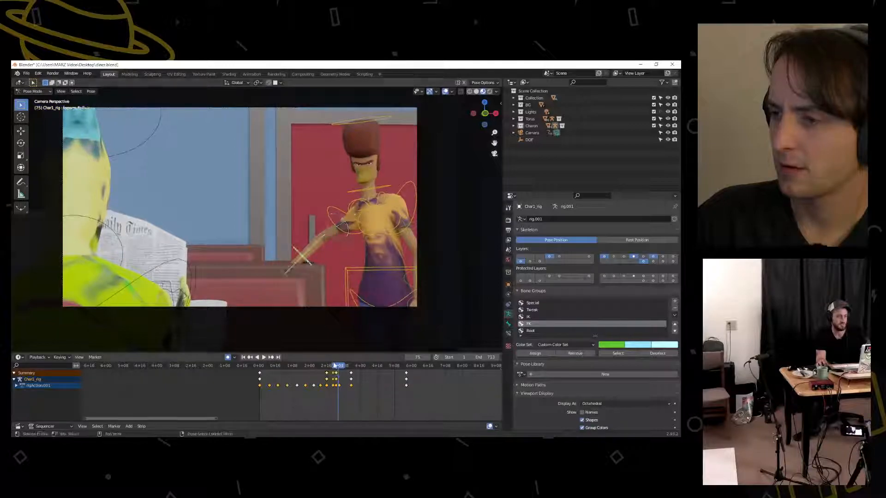
{"action": "key", "text": "x"}
{"action": "left_click", "coordinate": [334, 374]}
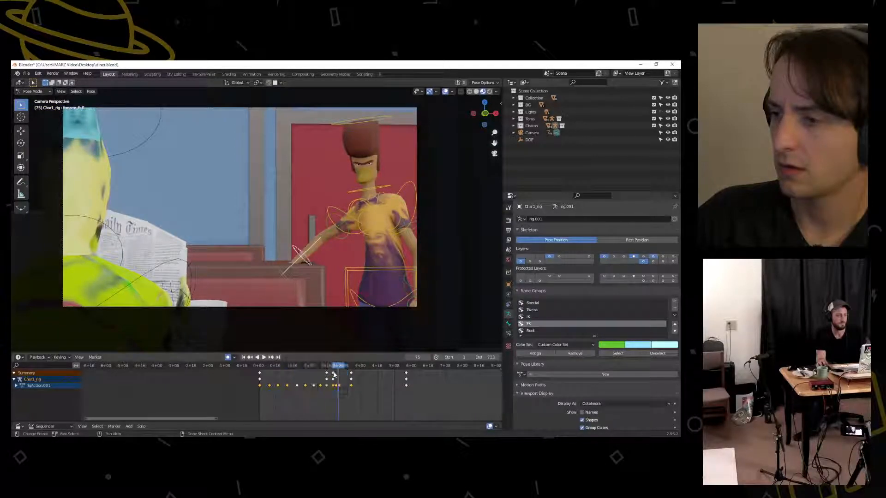
{"action": "key", "text": "x"}
{"action": "left_click", "coordinate": [334, 372]}
{"action": "mouse_move", "coordinate": [337, 368]}
{"action": "left_mouse_down"}
{"action": "mouse_move", "coordinate": [329, 368]}
{"action": "mouse_move", "coordinate": [336, 369]}
{"action": "left_mouse_up"}
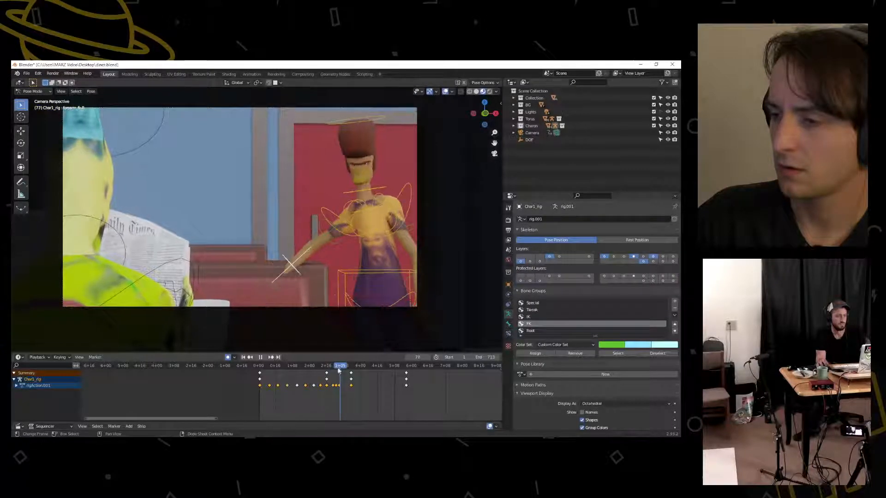
{"action": "key", "text": "space"}
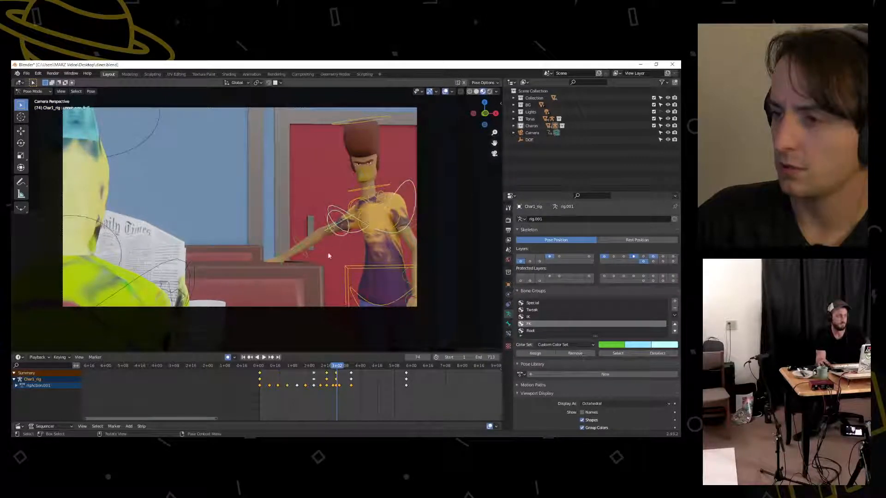
Delete the right upper arm's extra keyframes between frames 60 and 80
{"action": "key", "text": "x"}
{"action": "left_click", "coordinate": [334, 373]}
{"action": "key", "text": "x"}
{"action": "left_click", "coordinate": [336, 373]}
Play the shot from frame 1 repeatedly and scrub around the turn to examine the arm's motion
{"action": "left_click_drag", "start_coordinate": [338, 369], "coordinate": [259, 378]}
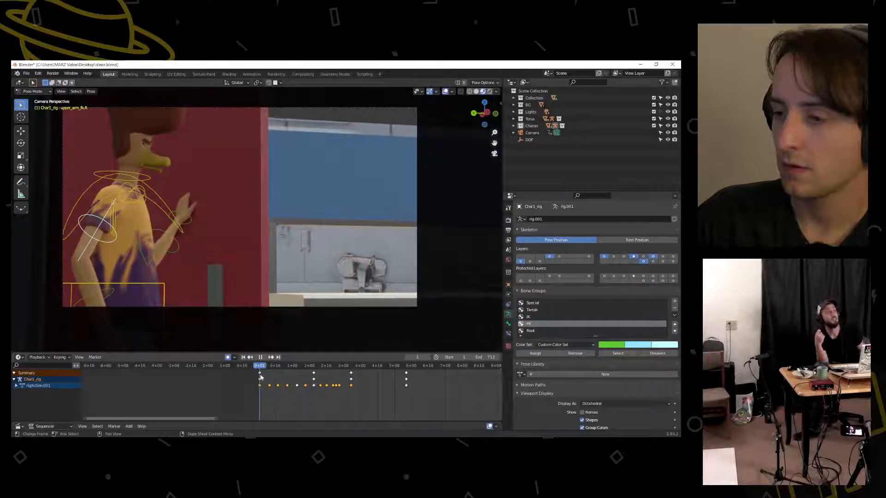
{"action": "left_click", "coordinate": [261, 357]}
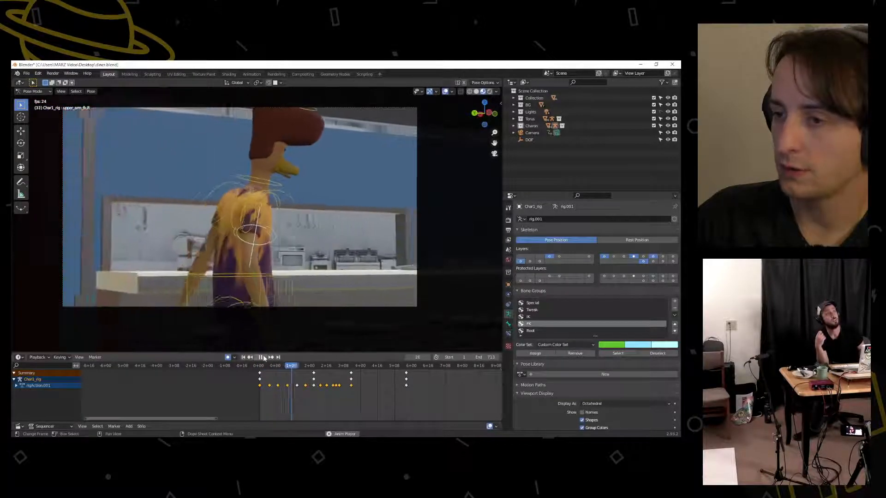
{"action": "left_click", "coordinate": [262, 357]}
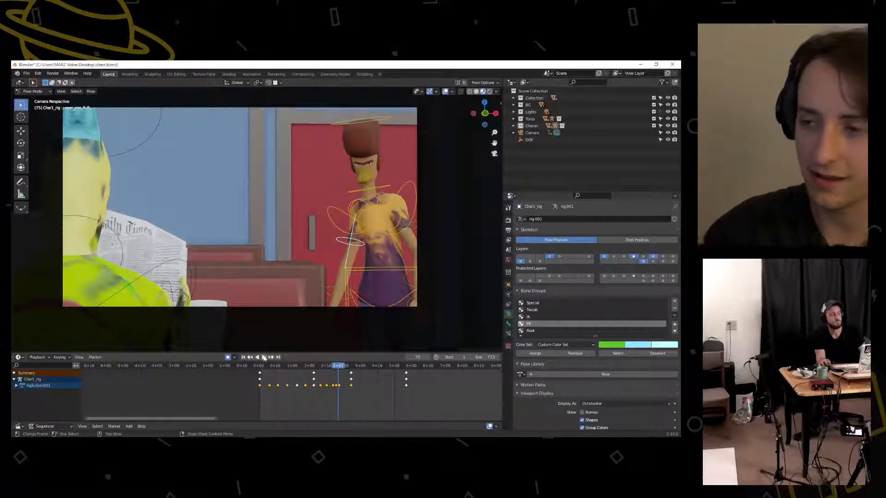
{"action": "left_click", "coordinate": [259, 367]}
{"action": "key", "text": "space"}
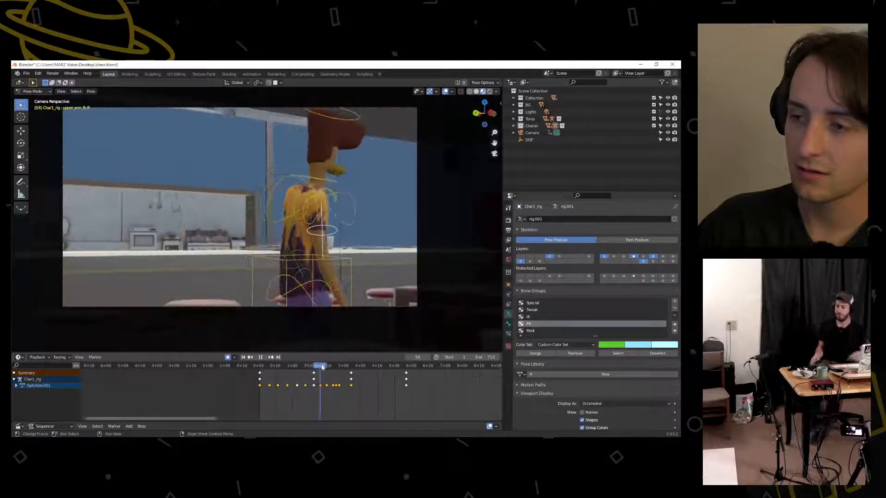
{"action": "left_click", "coordinate": [306, 366]}
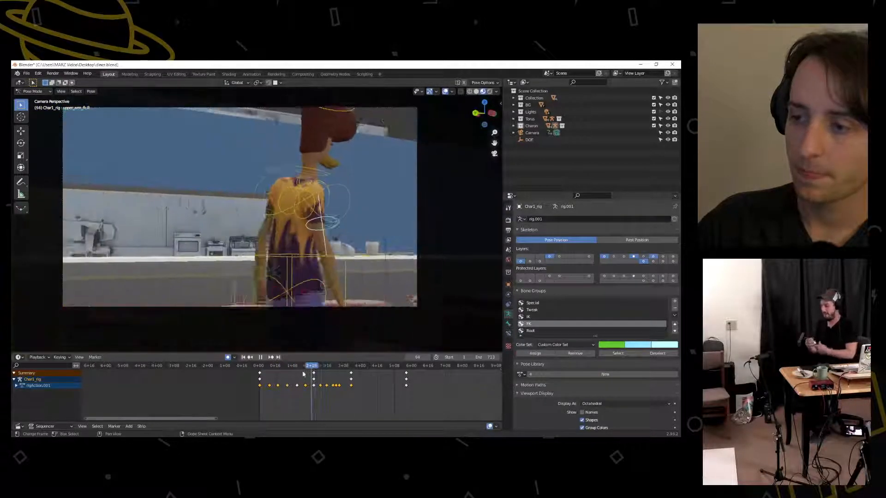
{"action": "left_click", "coordinate": [260, 366]}
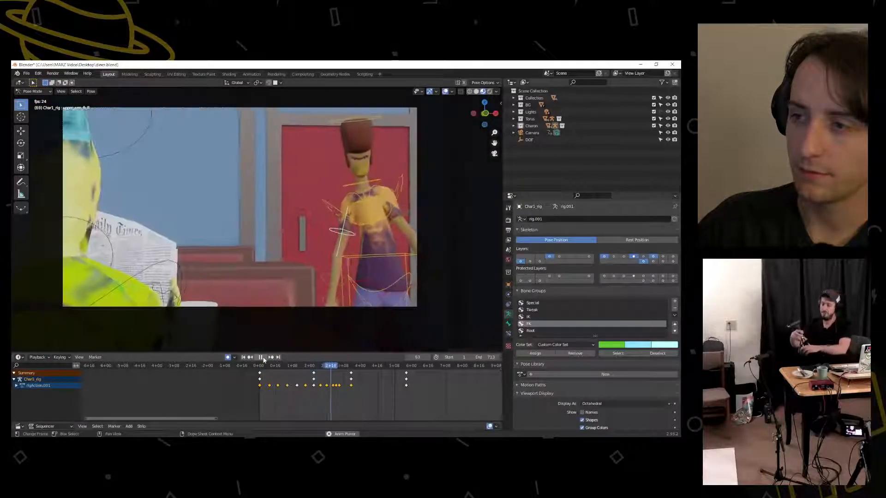
{"action": "left_click", "coordinate": [261, 357]}
{"action": "left_click_drag", "start_coordinate": [333, 366], "coordinate": [258, 367]}
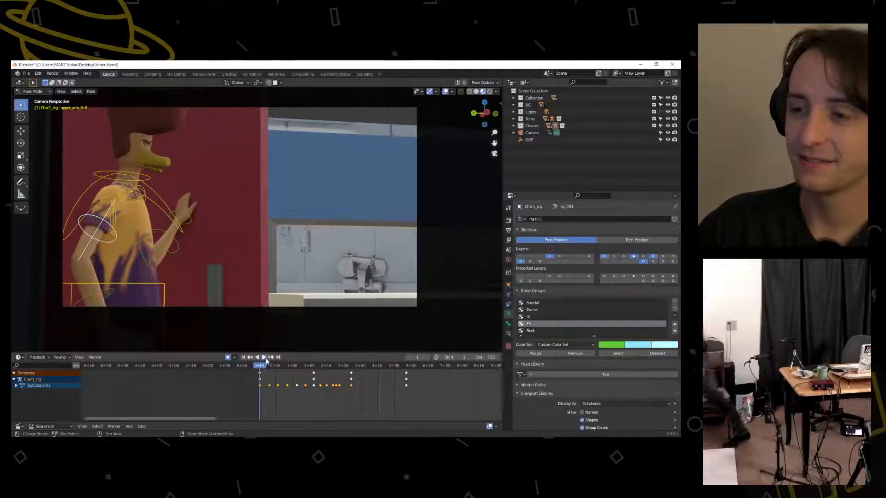
{"action": "key", "text": "space"}
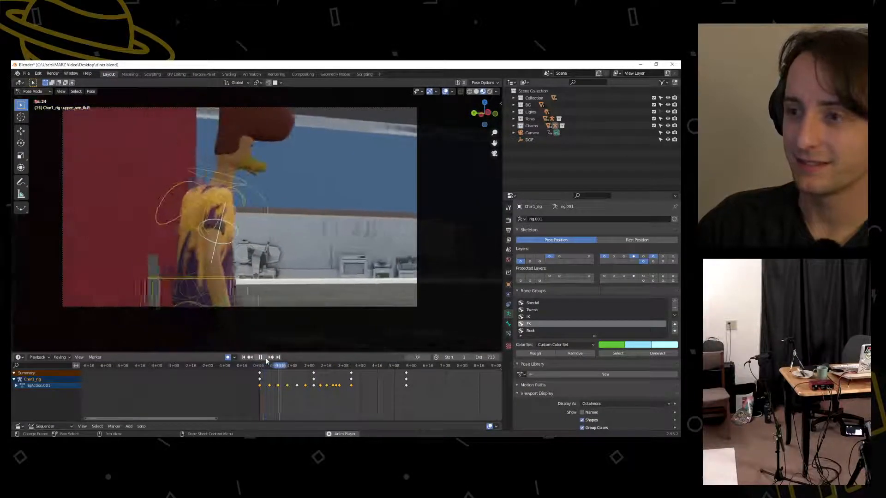
{"action": "key", "text": "space"}
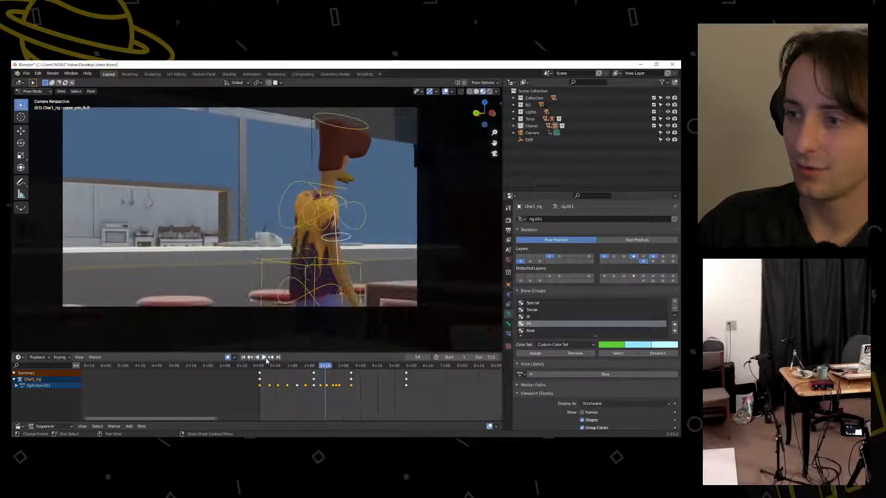
Move the torso control slightly upward at frame 64 and play the animation from frame 1
{"action": "left_click", "coordinate": [306, 269]}
{"action": "key", "text": "space"}
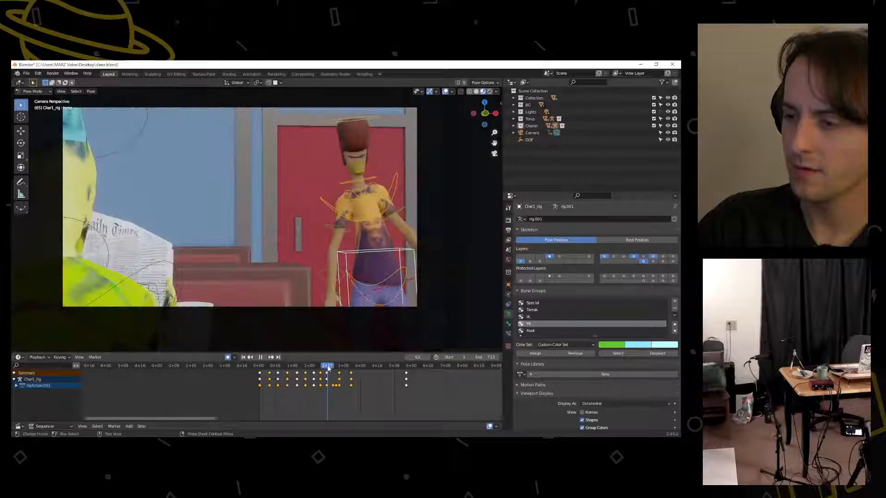
{"action": "key", "text": "space"}
{"action": "key", "text": "g"}
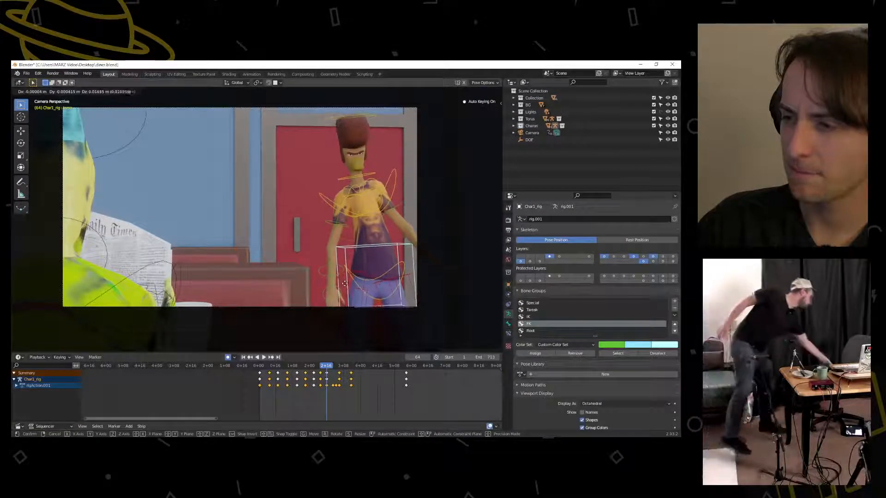
{"action": "left_click", "coordinate": [345, 278]}
{"action": "left_click_drag", "start_coordinate": [326, 365], "coordinate": [259, 367]}
{"action": "left_click", "coordinate": [262, 358]}
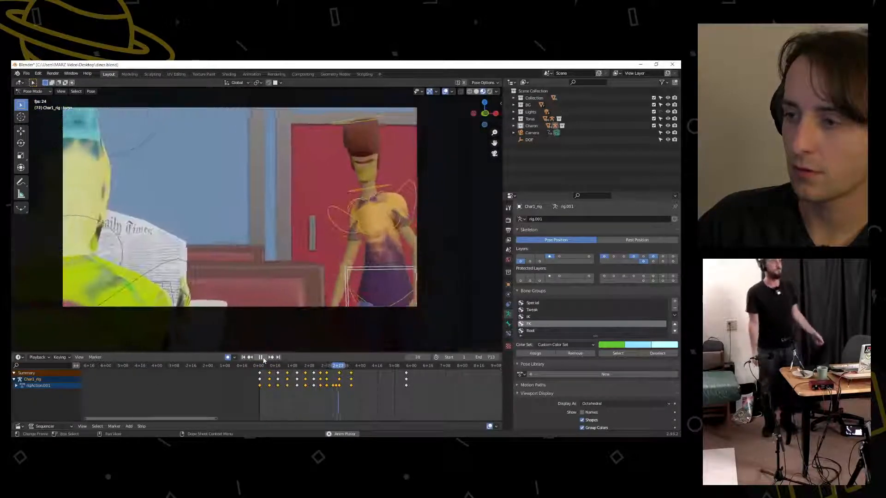
{"action": "left_click", "coordinate": [263, 359]}
Raise the torso control further at frame 64 and replay the shot from the start
{"action": "mouse_move", "coordinate": [310, 368]}
{"action": "left_mouse_down"}
{"action": "mouse_move", "coordinate": [269, 368]}
{"action": "mouse_move", "coordinate": [327, 372]}
{"action": "left_mouse_up"}
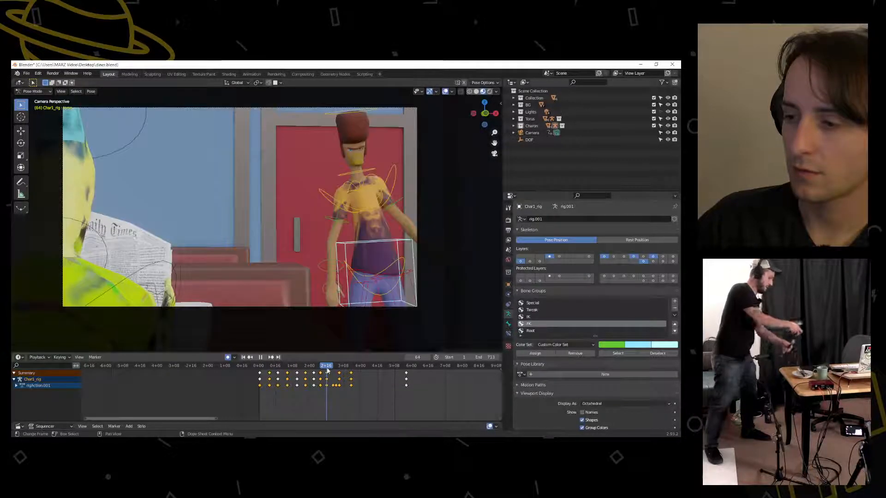
{"action": "key", "text": "g"}
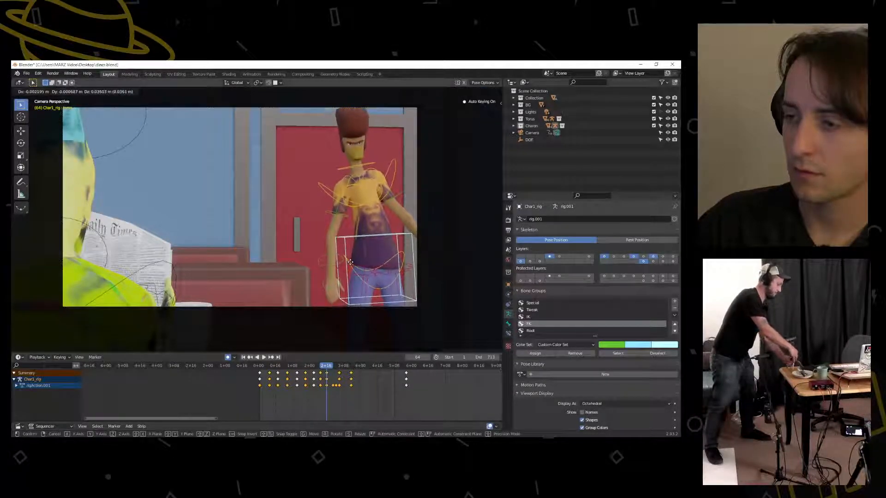
{"action": "left_click", "coordinate": [350, 261]}
{"action": "left_click_drag", "start_coordinate": [323, 368], "coordinate": [260, 366]}
{"action": "left_click", "coordinate": [263, 357]}
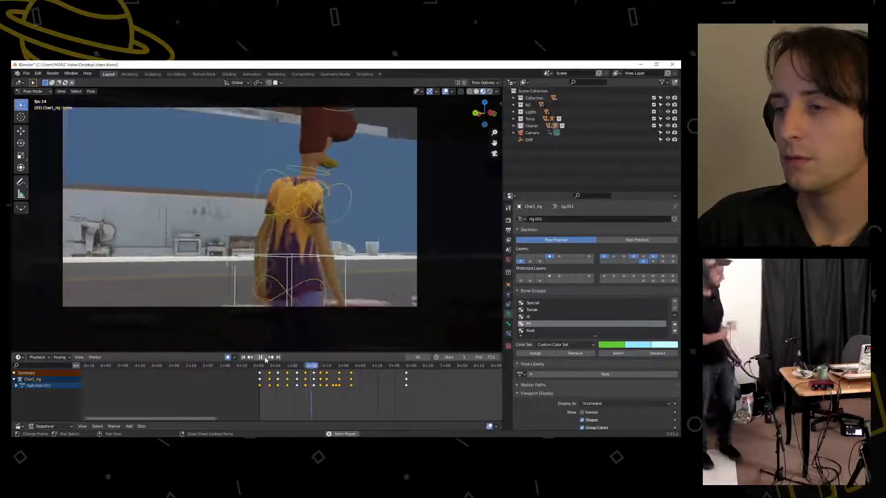
{"action": "left_click", "coordinate": [261, 358]}
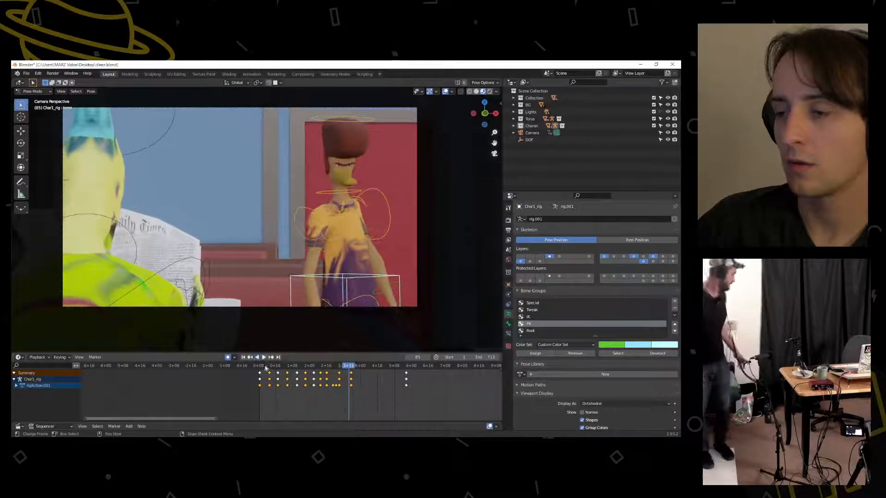
Replay the animation from the first frame several times to review the torso's rise and fall during the turn
{"action": "left_click", "coordinate": [261, 367]}
{"action": "key", "text": "space"}
{"action": "left_click", "coordinate": [264, 357]}
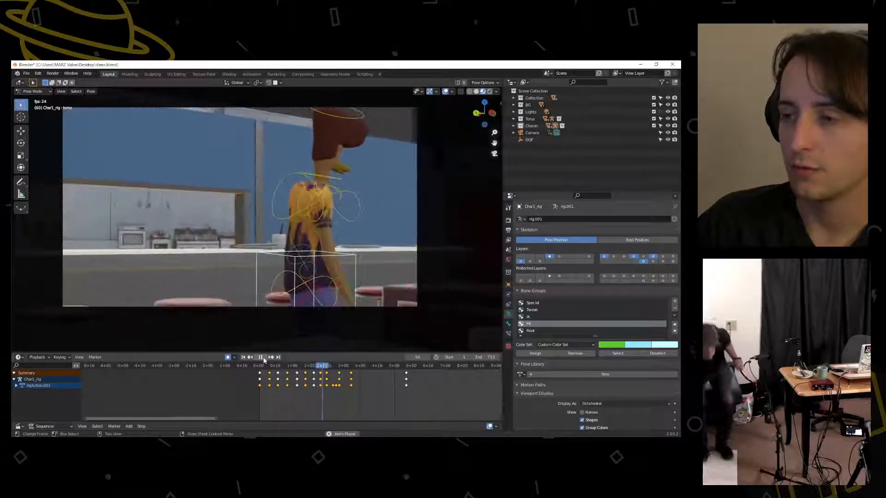
{"action": "left_click", "coordinate": [263, 358]}
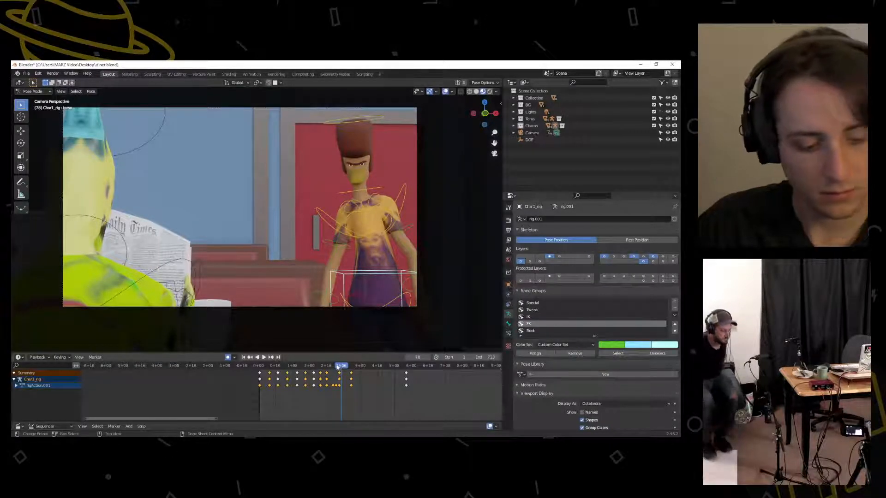
{"action": "left_click_drag", "start_coordinate": [334, 365], "coordinate": [261, 365]}
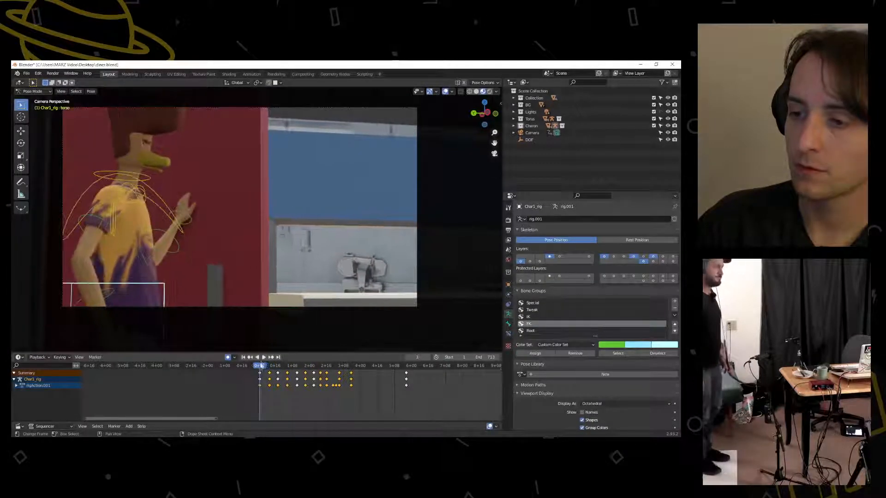
{"action": "left_click", "coordinate": [264, 357]}
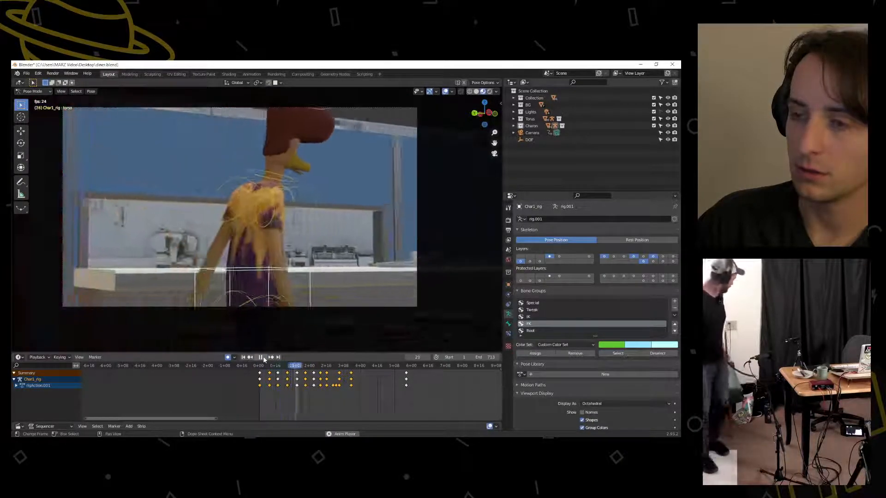
{"action": "key", "text": "space"}
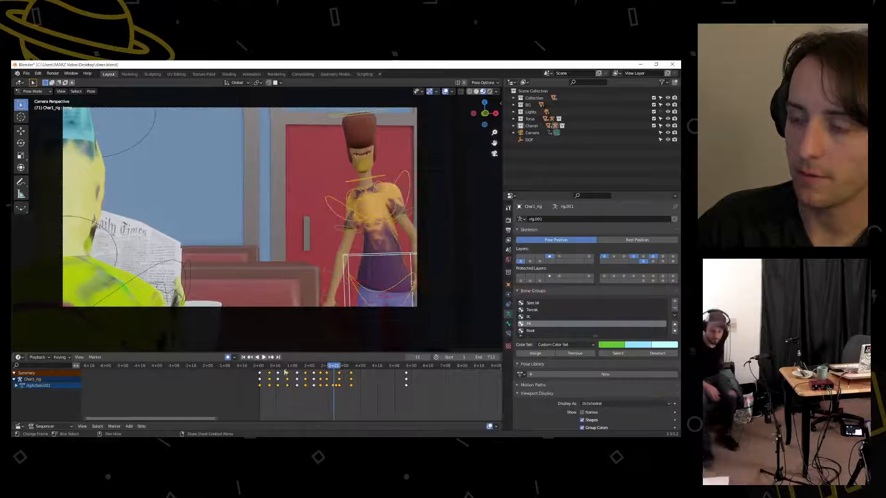
Rotate the right upper arm outward about 40° at frame 71 and scrub through the neighbouring frames
{"action": "left_click", "coordinate": [349, 233]}
{"action": "key", "text": "r"}
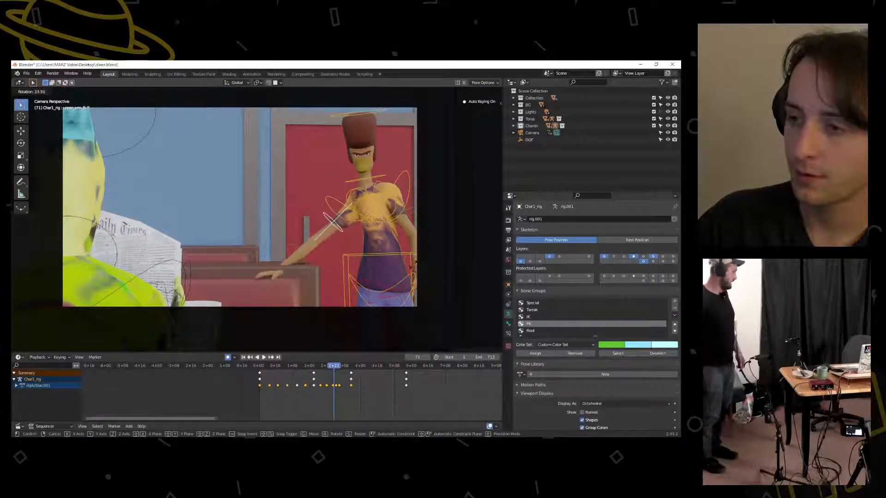
{"action": "left_click", "coordinate": [386, 316]}
{"action": "left_click_drag", "start_coordinate": [334, 368], "coordinate": [321, 370]}
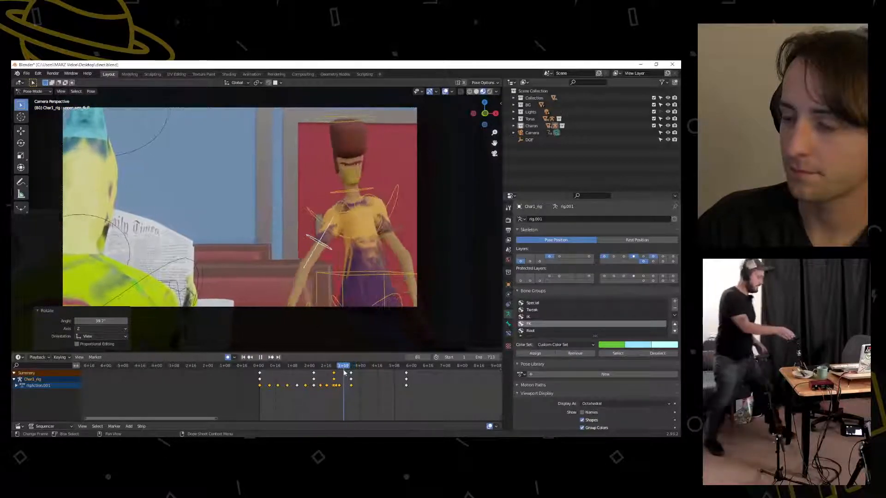
{"action": "key", "text": "space"}
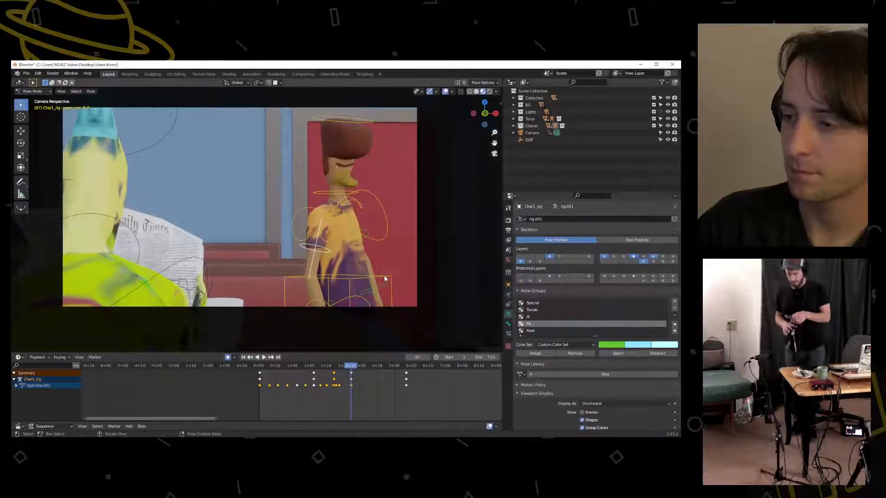
Rotate the torso around the global Z axis at frame 87 so the character faces more toward the camera
{"action": "left_click", "coordinate": [384, 278]}
{"action": "key", "text": "r"}
{"action": "key", "text": "z"}
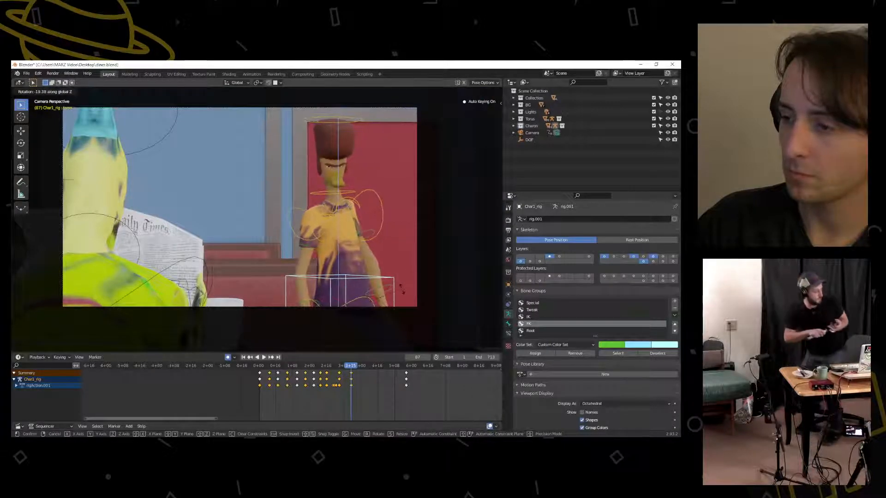
{"action": "left_click", "coordinate": [321, 258]}
Rotate the right upper arm outward and the forearm about 14° at frame 87 to extend the arm toward the seated character
{"action": "left_click", "coordinate": [299, 249]}
{"action": "key", "text": "r"}
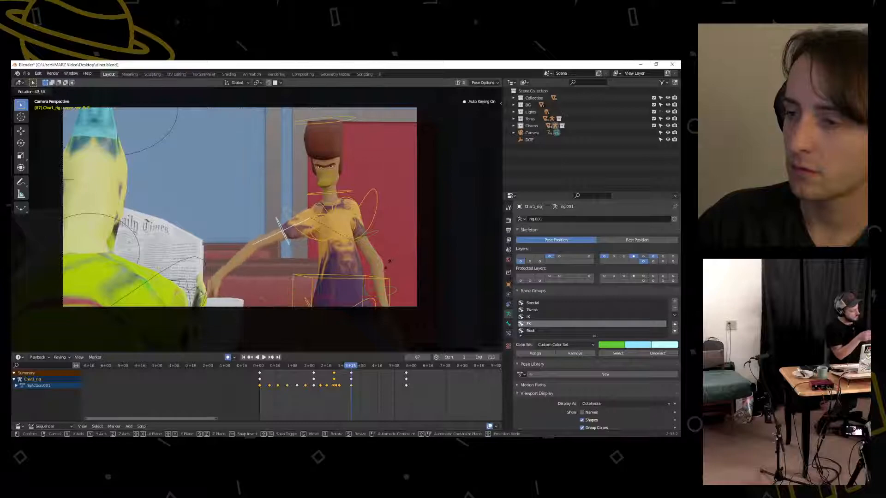
{"action": "key", "text": "r"}
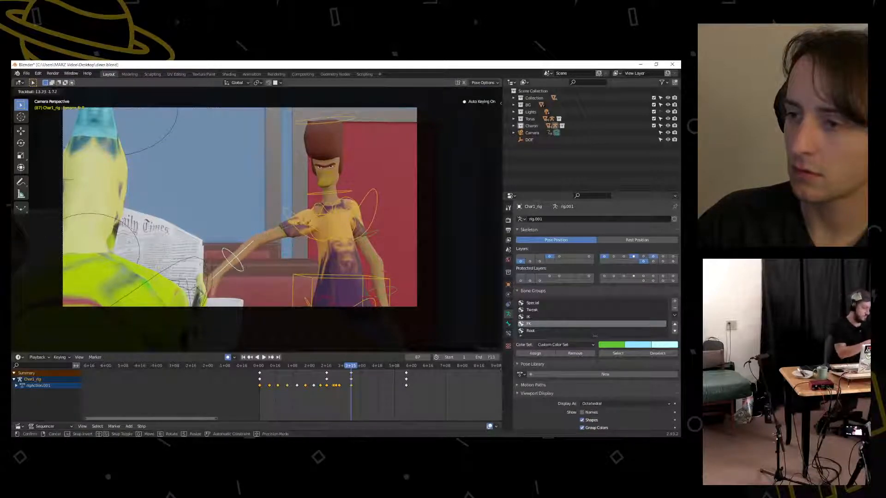
{"action": "left_click", "coordinate": [292, 219]}
{"action": "key", "text": "r"}
{"action": "left_click", "coordinate": [297, 227]}
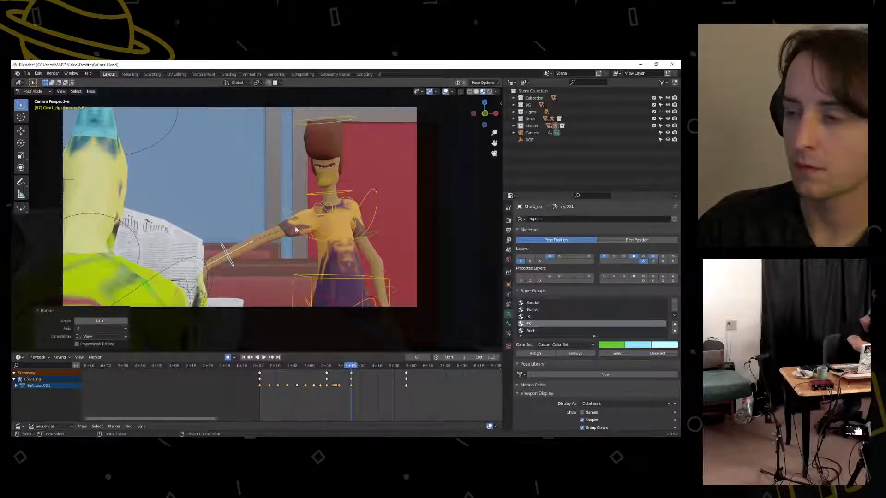
{"action": "left_click", "coordinate": [288, 229]}
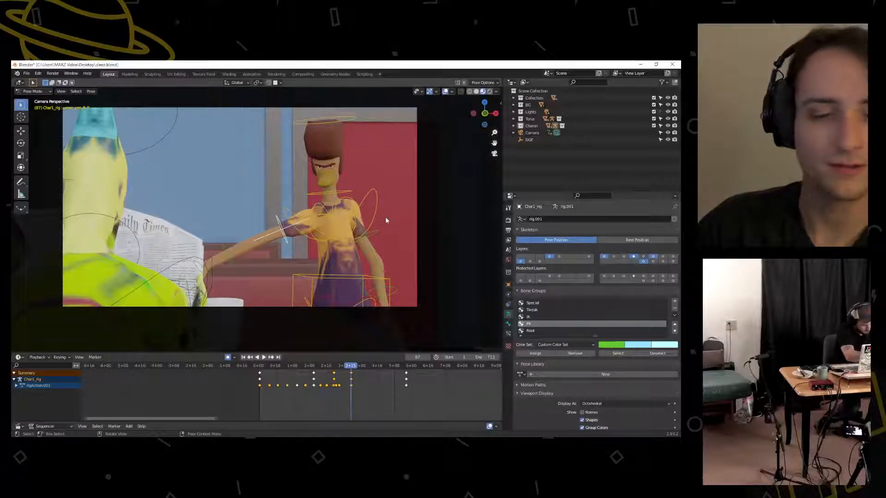
{"action": "left_click", "coordinate": [329, 283]}
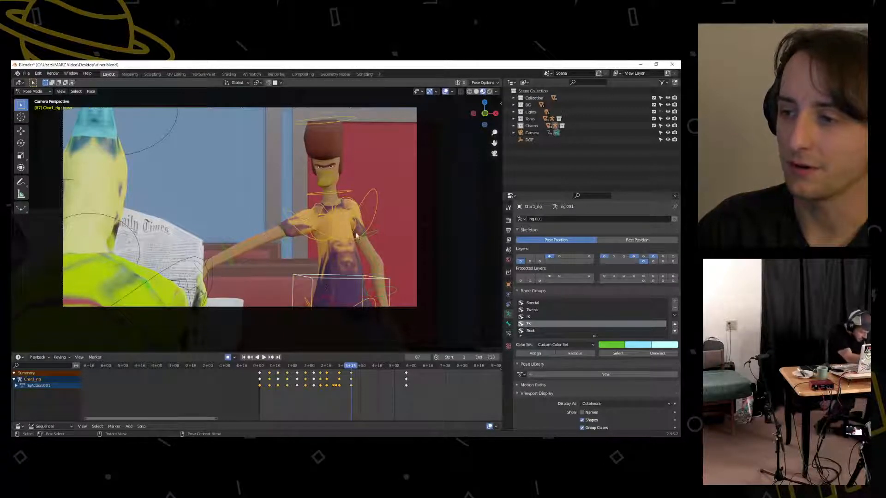
Tilt the torso sideways about 10° at frame 87 and rotate the chest back about 11° to counter the lean
{"action": "key", "text": "r"}
{"action": "left_click", "coordinate": [340, 228]}
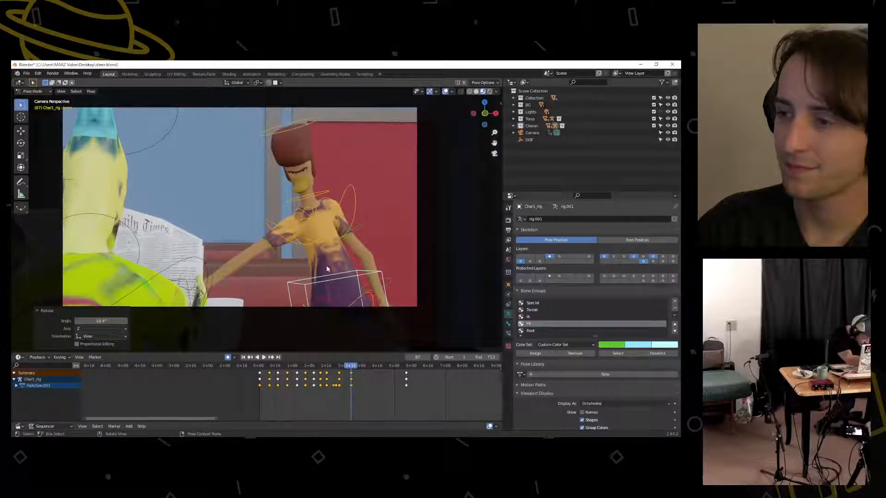
{"action": "left_click", "coordinate": [355, 203]}
{"action": "key", "text": "r"}
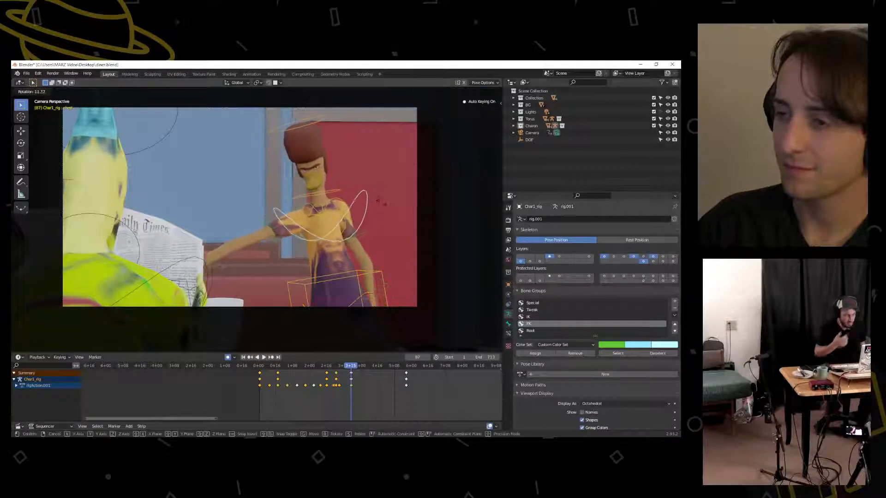
{"action": "left_click", "coordinate": [275, 225]}
Move the torso control about 0.14 m at frame 87, mainly along the global Y axis
{"action": "left_click", "coordinate": [275, 225]}
{"action": "middle_click_drag", "start_coordinate": [253, 245], "coordinate": [310, 281]}
{"action": "scroll", "coordinate": [348, 254], "scroll_direction": "up", "scroll_amount": 5}
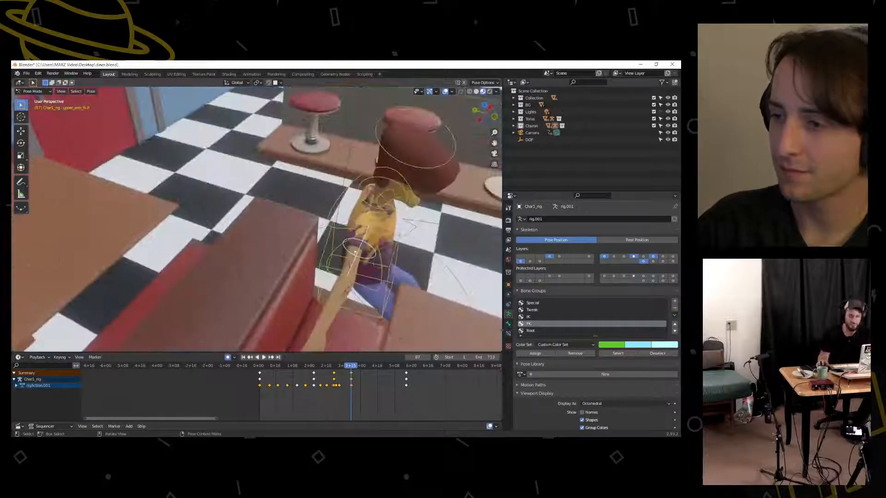
{"action": "middle_click_drag", "start_coordinate": [349, 253], "coordinate": [359, 240]}
{"action": "left_click", "coordinate": [326, 225]}
{"action": "key", "text": "g"}
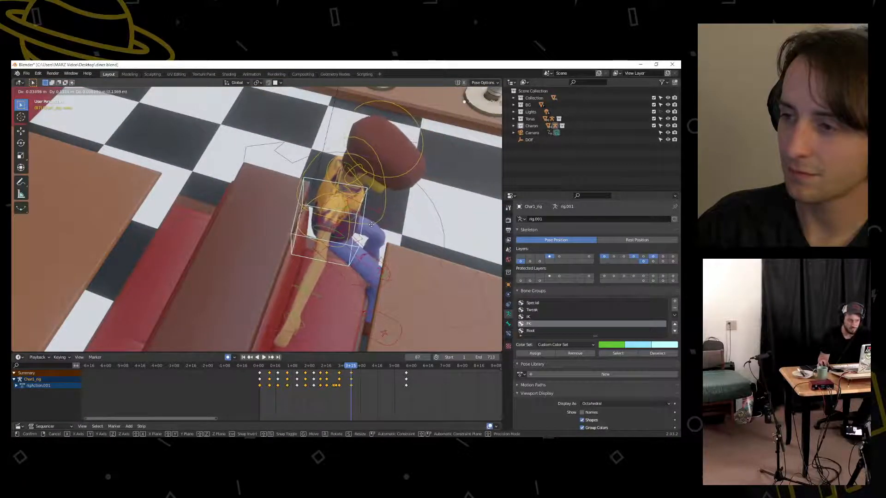
{"action": "left_click", "coordinate": [371, 221]}
Rotate the right forearm about 5° at frame 64 to adjust how the hand meets the booth's backrest
{"action": "key", "text": "ctrl+shift+space"}
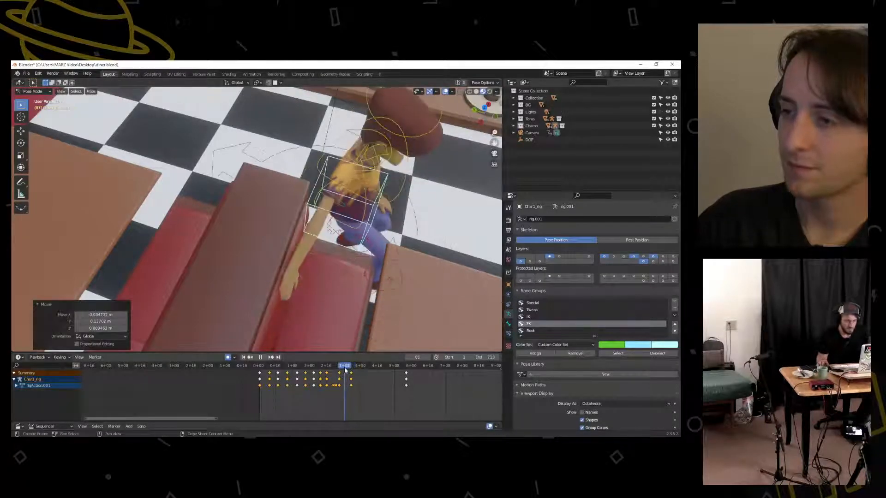
{"action": "left_click_drag", "start_coordinate": [332, 377], "coordinate": [328, 375]}
{"action": "middle_click_drag", "start_coordinate": [323, 323], "coordinate": [325, 270]}
{"action": "left_click", "coordinate": [341, 262]}
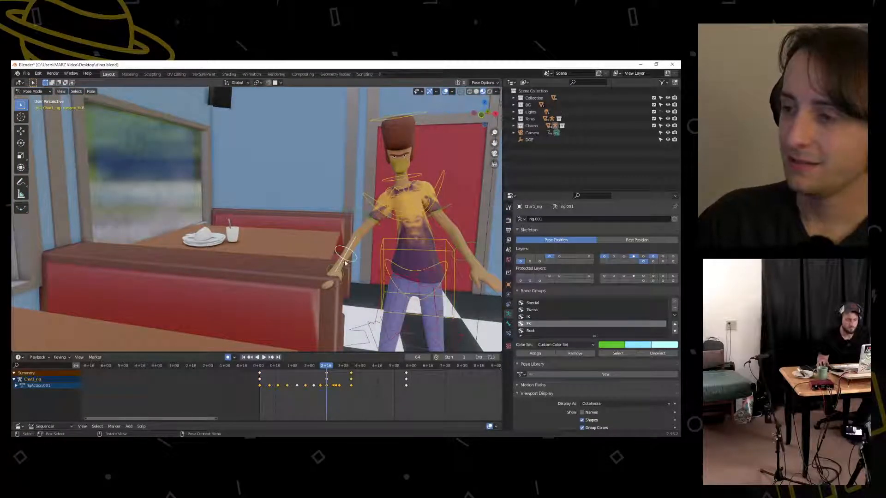
{"action": "left_click", "coordinate": [337, 275]}
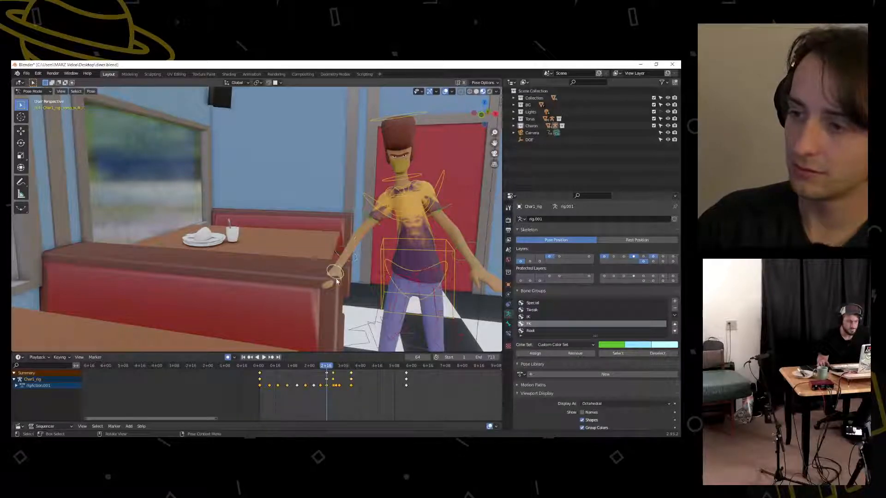
{"action": "middle_click_drag", "start_coordinate": [337, 275], "coordinate": [322, 241]}
{"action": "left_click", "coordinate": [321, 241]}
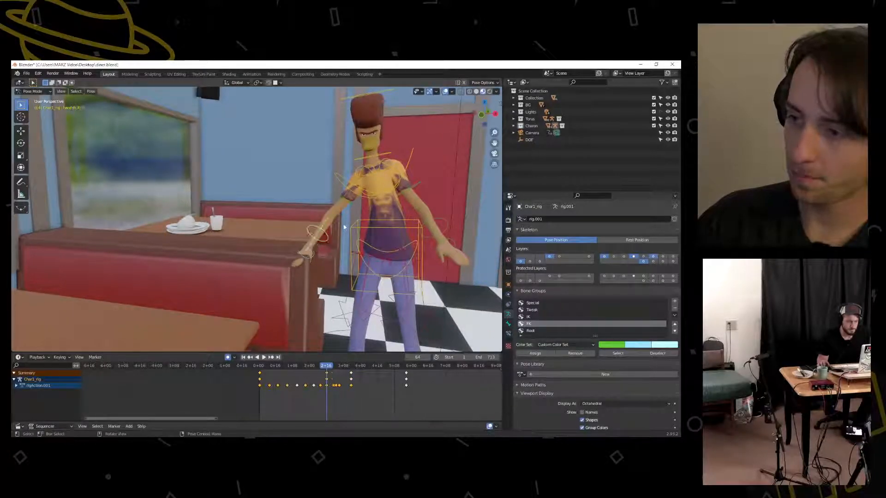
{"action": "key", "text": "r"}
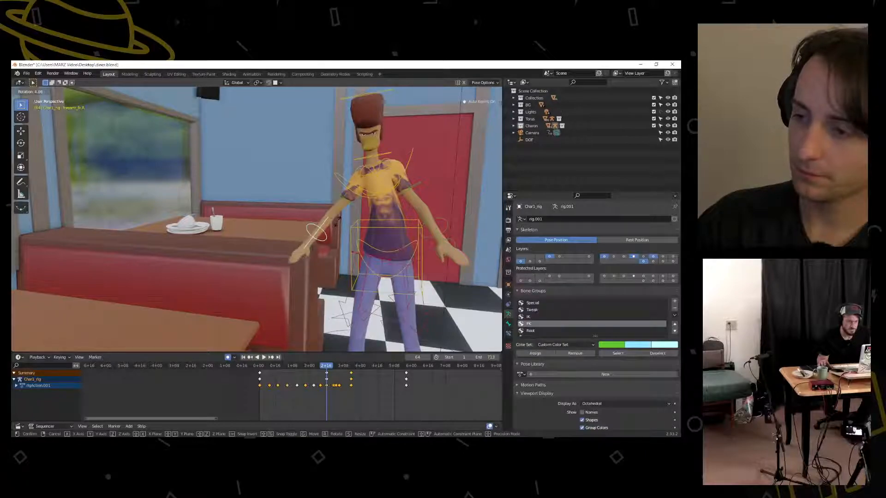
{"action": "left_click", "coordinate": [336, 224]}
Go back to the first frame and examine the timeline's auto-keying options, active keying set and new keyframe types
{"action": "left_click_drag", "start_coordinate": [325, 367], "coordinate": [260, 369]}
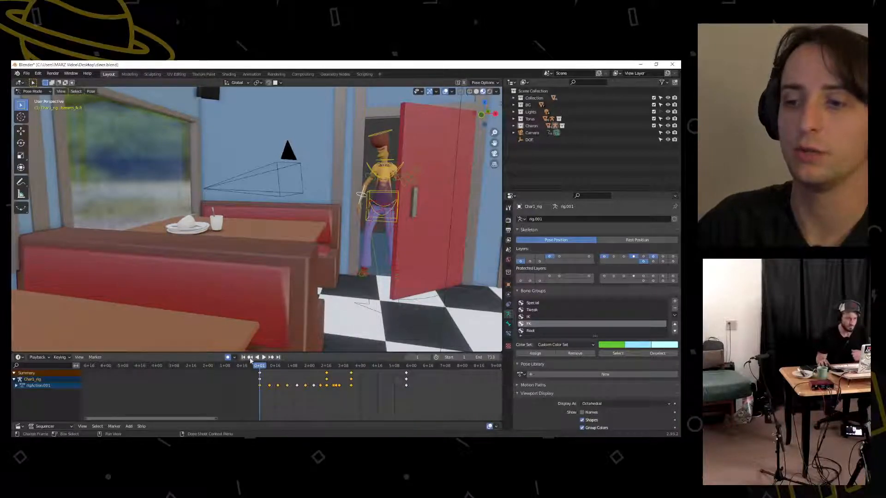
{"action": "left_click_drag", "start_coordinate": [212, 418], "coordinate": [250, 417]}
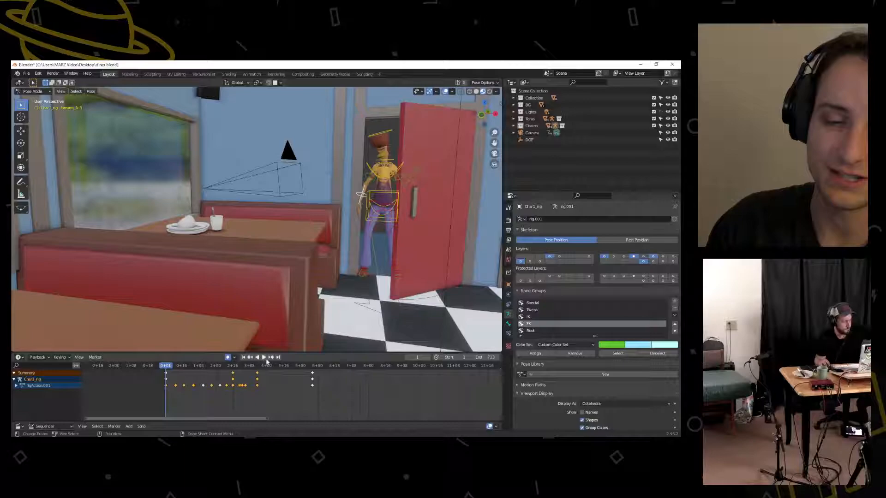
{"action": "left_click", "coordinate": [235, 358]}
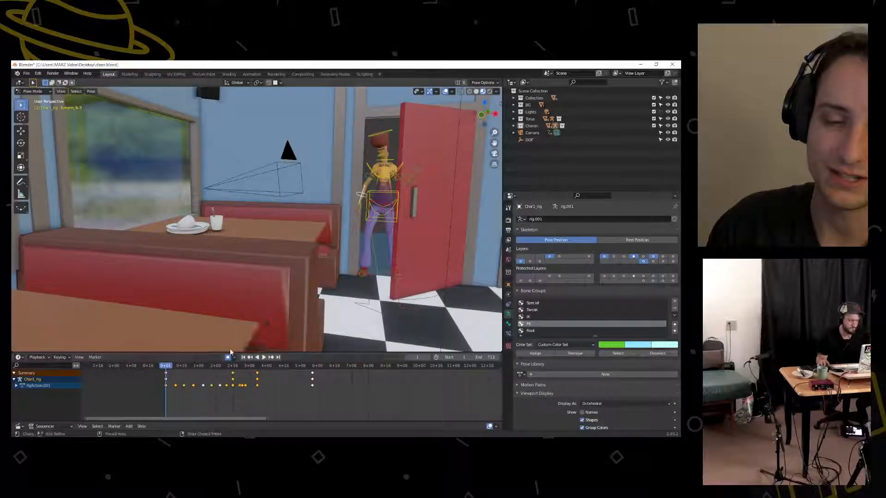
{"action": "left_click", "coordinate": [235, 358]}
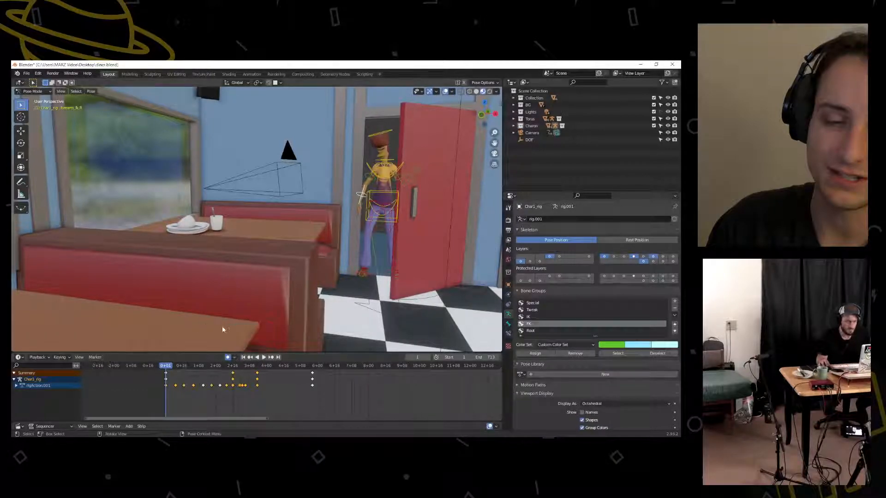
{"action": "left_click", "coordinate": [227, 357]}
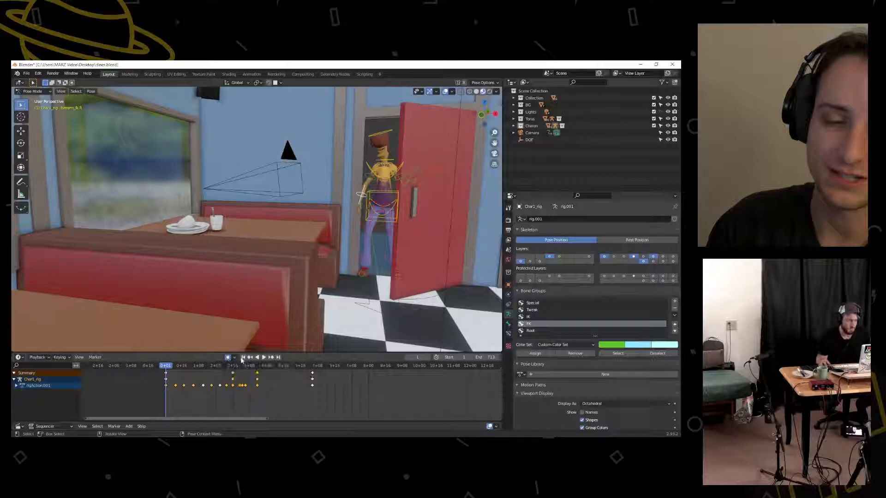
{"action": "left_click", "coordinate": [234, 358]}
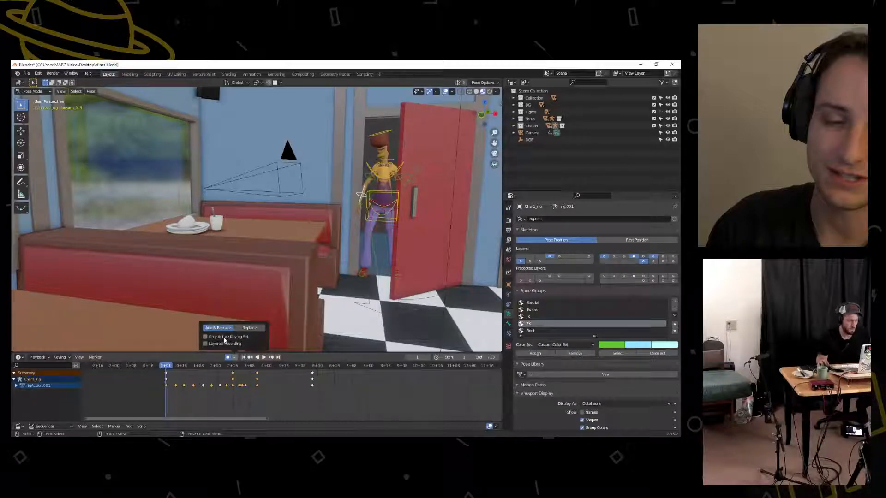
{"action": "left_click", "coordinate": [68, 359]}
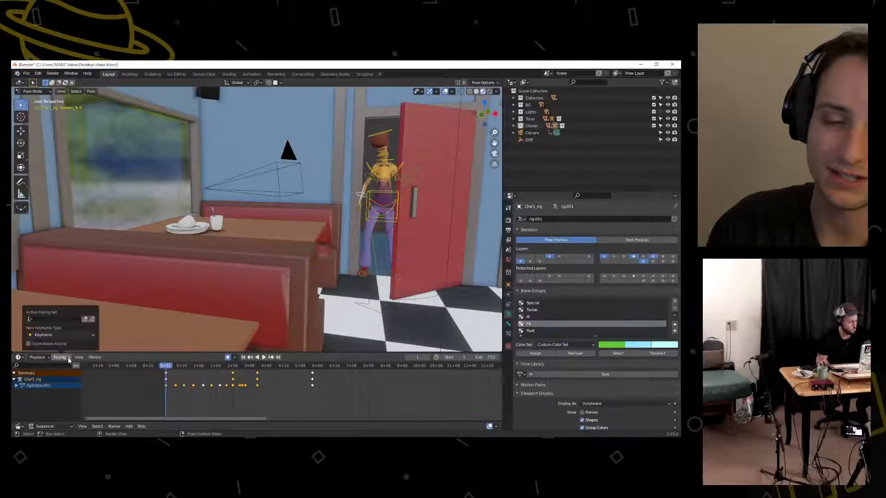
{"action": "left_click", "coordinate": [45, 335]}
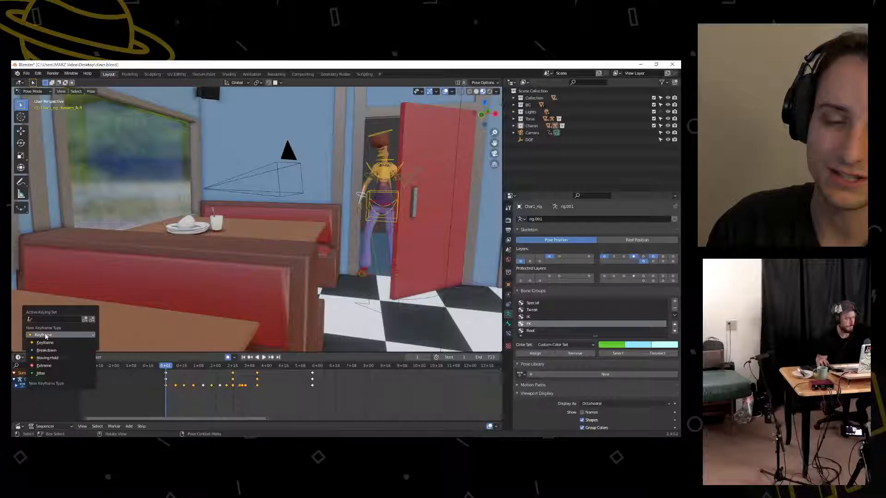
{"action": "left_click", "coordinate": [56, 336]}
{"action": "left_click", "coordinate": [56, 356]}
{"action": "left_click", "coordinate": [56, 357]}
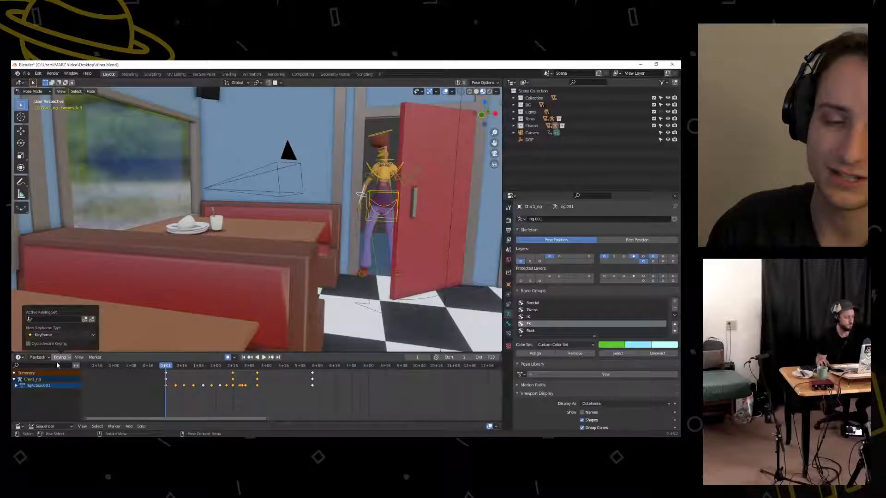
{"action": "left_click", "coordinate": [54, 336]}
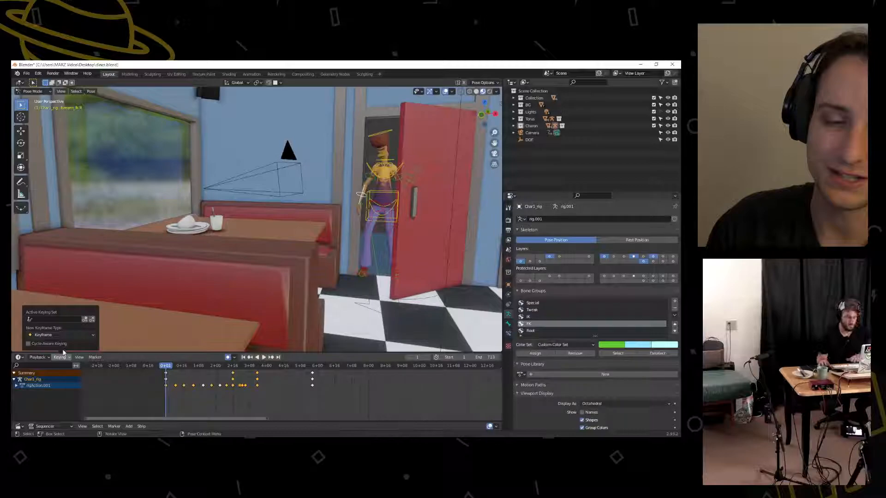
{"action": "mouse_move", "coordinate": [38, 357]}
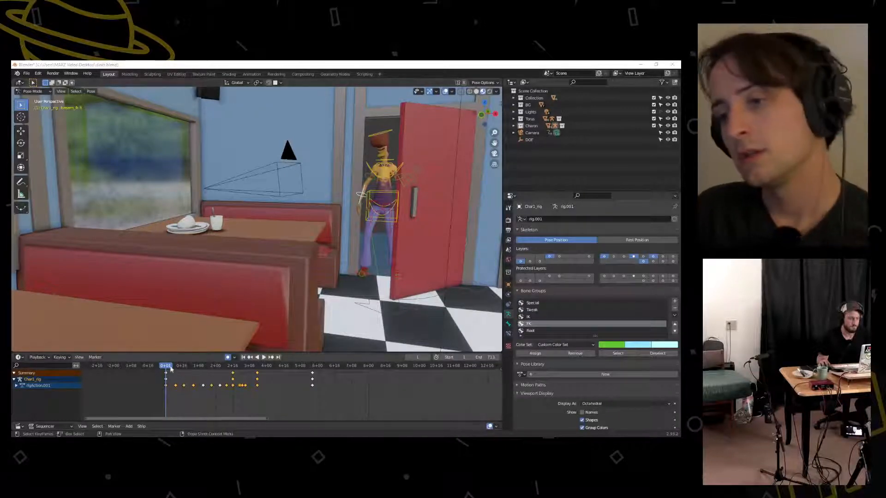
Play the animation from the first frame through the scene camera to review the walk-in and turn
{"action": "key", "text": "space"}
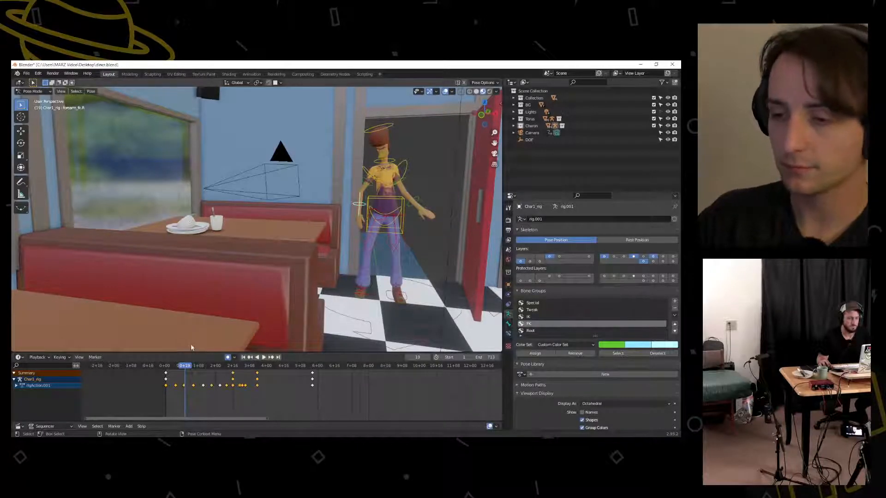
{"action": "left_click_drag", "start_coordinate": [183, 371], "coordinate": [168, 372]}
{"action": "key", "text": "space"}
{"action": "key", "text": "KP_0"}
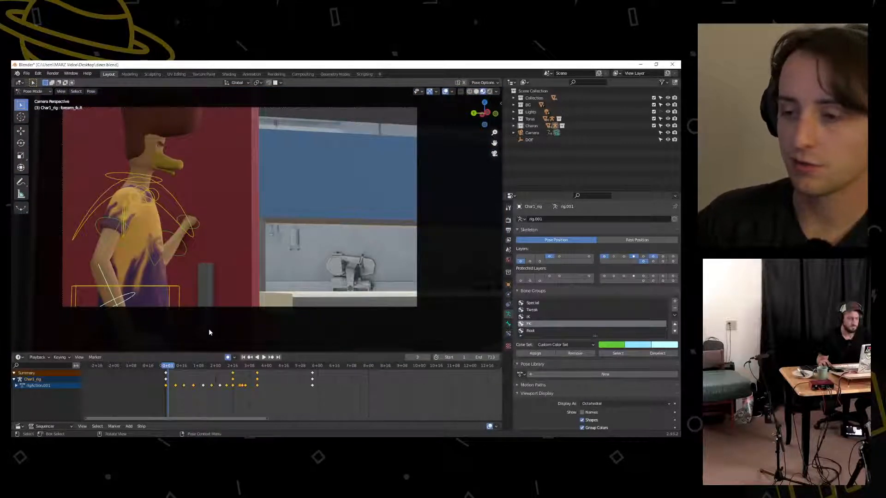
{"action": "left_click", "coordinate": [168, 367]}
{"action": "key", "text": "space"}
{"action": "left_click_drag", "start_coordinate": [168, 369], "coordinate": [166, 367]}
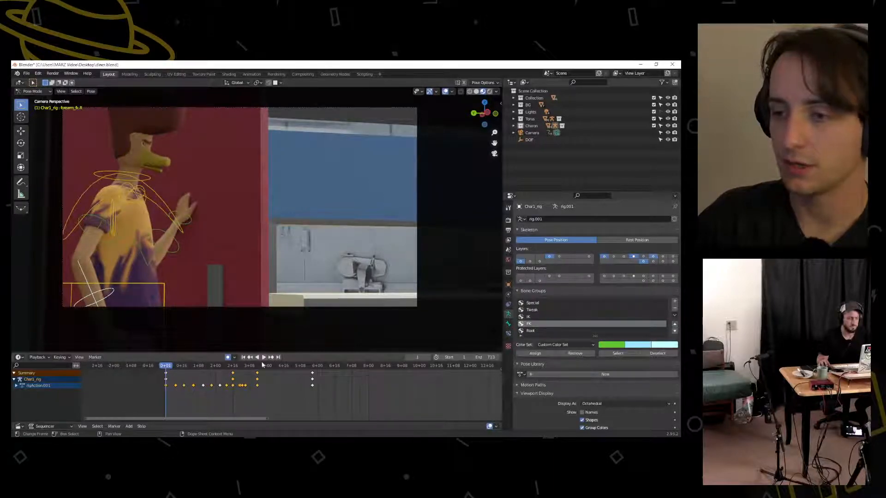
{"action": "left_click", "coordinate": [263, 358]}
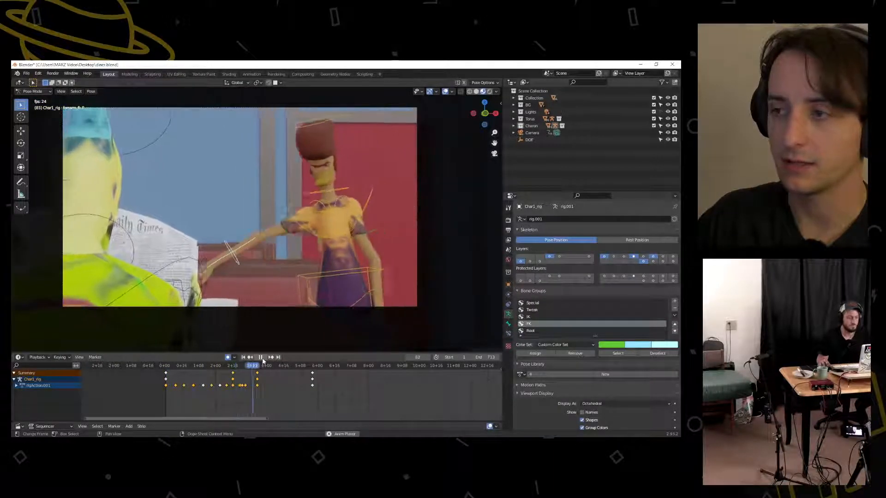
{"action": "left_click_drag", "start_coordinate": [249, 366], "coordinate": [230, 367]}
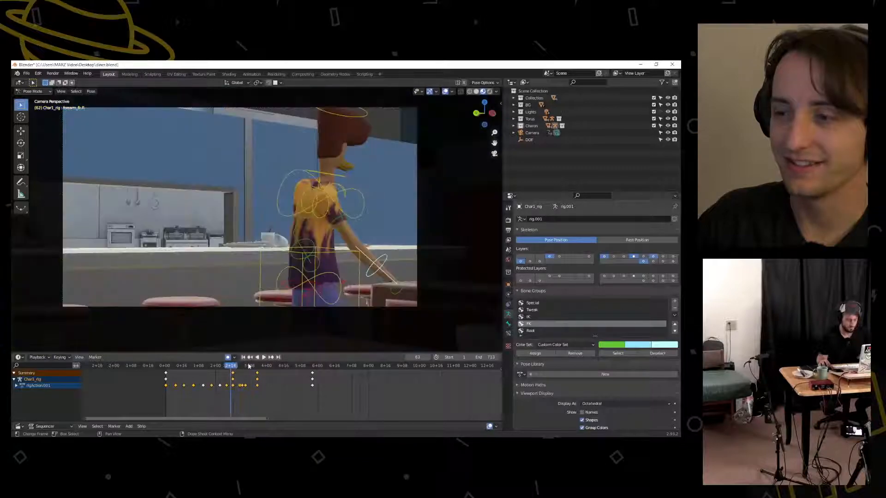
{"action": "left_click", "coordinate": [263, 358]}
{"action": "left_click", "coordinate": [263, 357]}
Examine the legs and right arm's movement past the booth around frames 66 to 77 from free viewing angles
{"action": "middle_click_drag", "start_coordinate": [318, 305], "coordinate": [211, 253]}
{"action": "scroll", "coordinate": [212, 253], "scroll_direction": "up", "scroll_amount": 8}
{"action": "left_click_drag", "start_coordinate": [246, 367], "coordinate": [240, 370]}
{"action": "middle_click_drag", "start_coordinate": [156, 250], "coordinate": [203, 235]}
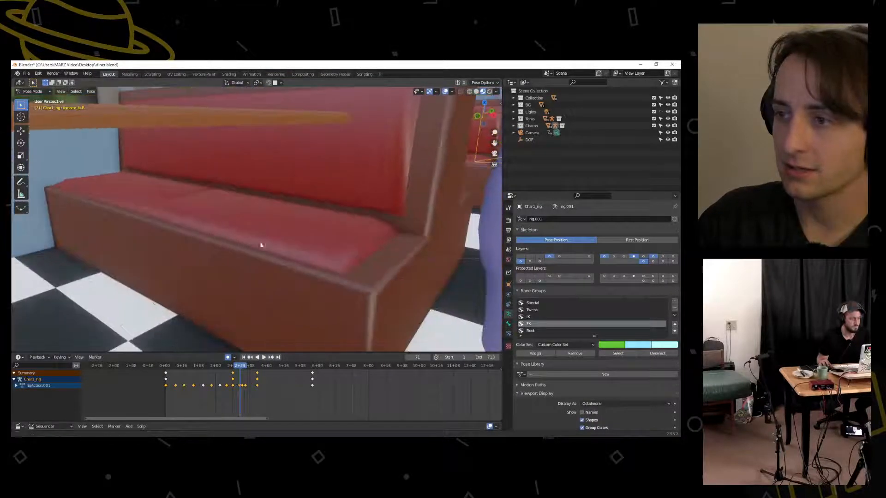
{"action": "scroll", "coordinate": [254, 238], "scroll_direction": "down", "scroll_amount": 4}
{"action": "mouse_move", "coordinate": [238, 367]}
{"action": "left_mouse_down"}
{"action": "mouse_move", "coordinate": [226, 369]}
{"action": "mouse_move", "coordinate": [247, 365]}
{"action": "left_mouse_up"}
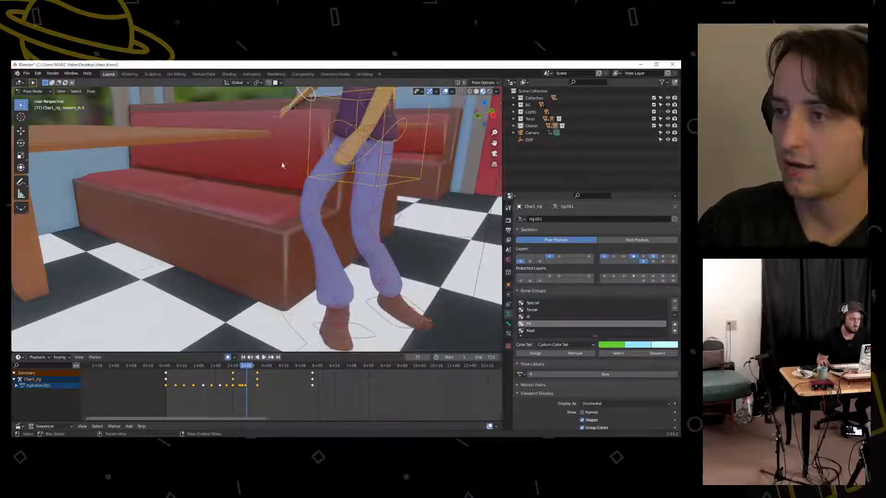
{"action": "middle_click_drag", "start_coordinate": [264, 180], "coordinate": [291, 281], "text": "shift"}
{"action": "key", "text": "space"}
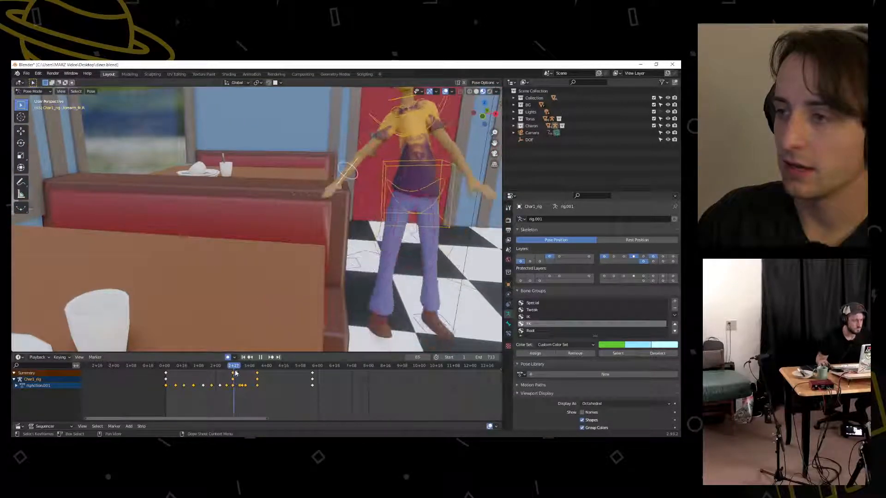
{"action": "key", "text": "Escape"}
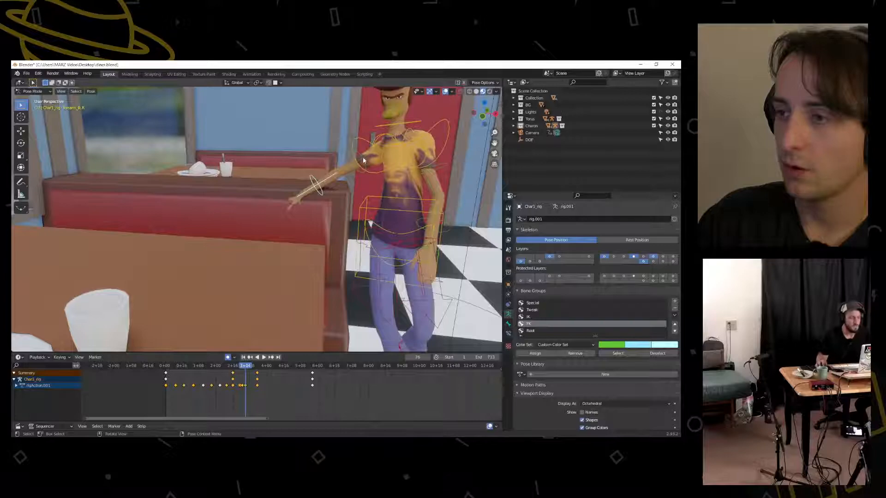
{"action": "left_click", "coordinate": [223, 368]}
{"action": "key", "text": "space"}
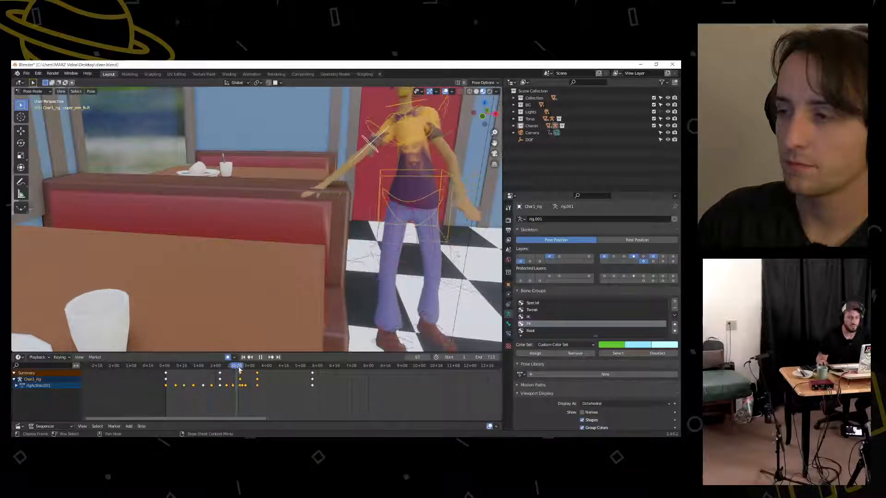
Move the torso control down and toward the booth seat by about 0.21 m at frame 87 to seat the character
{"action": "left_click_drag", "start_coordinate": [249, 372], "coordinate": [257, 371]}
{"action": "middle_click_drag", "start_coordinate": [378, 222], "coordinate": [317, 204]}
{"action": "key", "text": "g"}
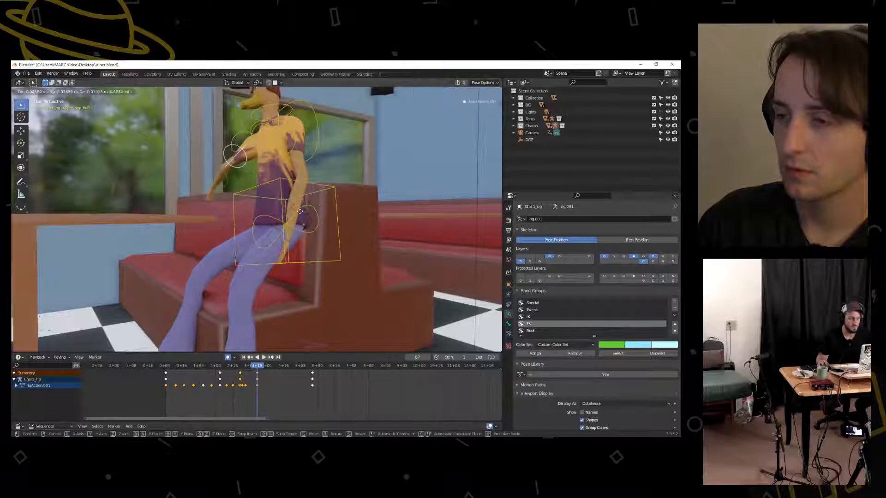
{"action": "left_click", "coordinate": [309, 211]}
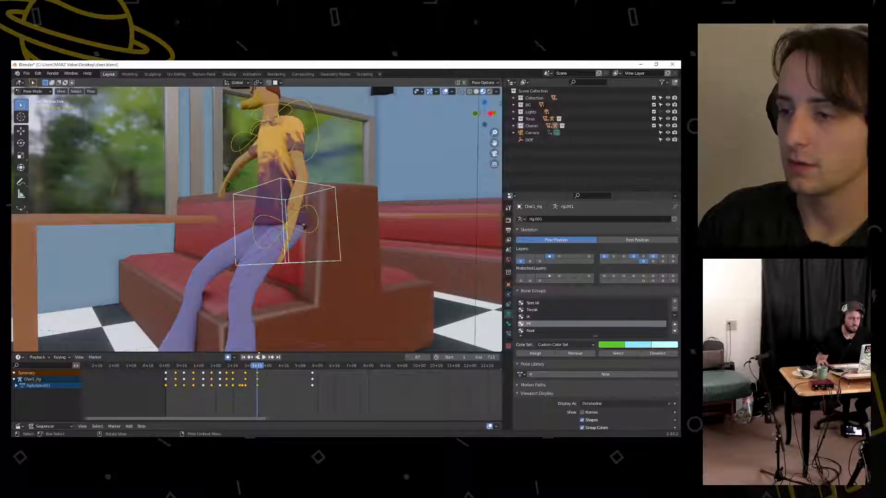
{"action": "key", "text": "g"}
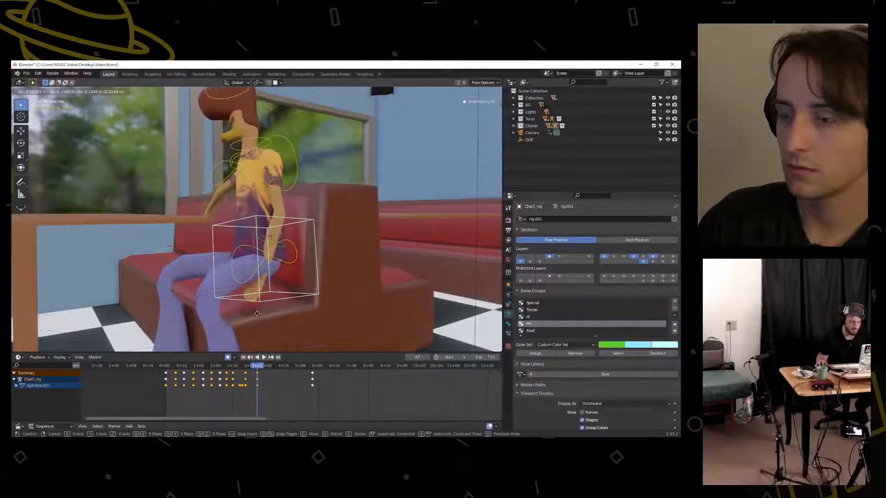
{"action": "left_click", "coordinate": [256, 315]}
Rotate the left upper arm away from the body at frame 87, refining its angle from two viewpoints
{"action": "middle_click_drag", "start_coordinate": [275, 209], "coordinate": [339, 237]}
{"action": "left_click", "coordinate": [325, 238]}
{"action": "key", "text": "r"}
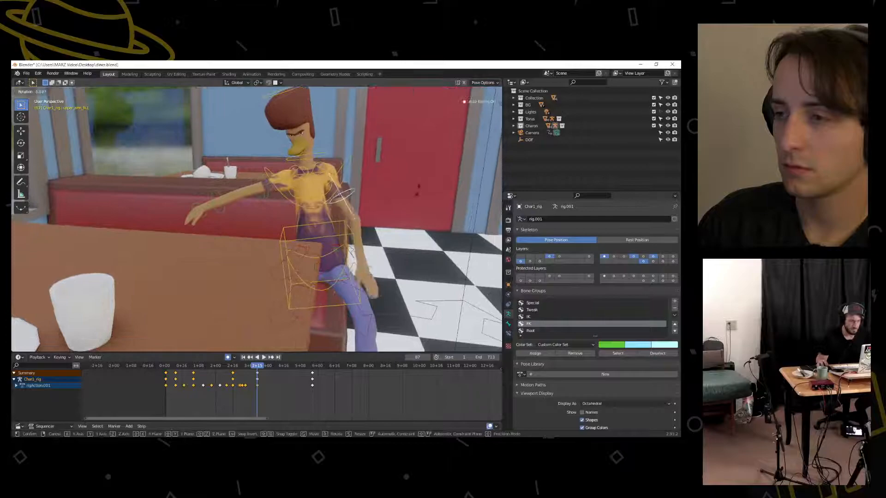
{"action": "left_click", "coordinate": [418, 180]}
{"action": "key", "text": "r"}
{"action": "key", "text": "r"}
{"action": "left_click", "coordinate": [371, 170]}
{"action": "middle_click_drag", "start_coordinate": [371, 171], "coordinate": [258, 172]}
{"action": "key", "text": "r"}
{"action": "left_click", "coordinate": [256, 171]}
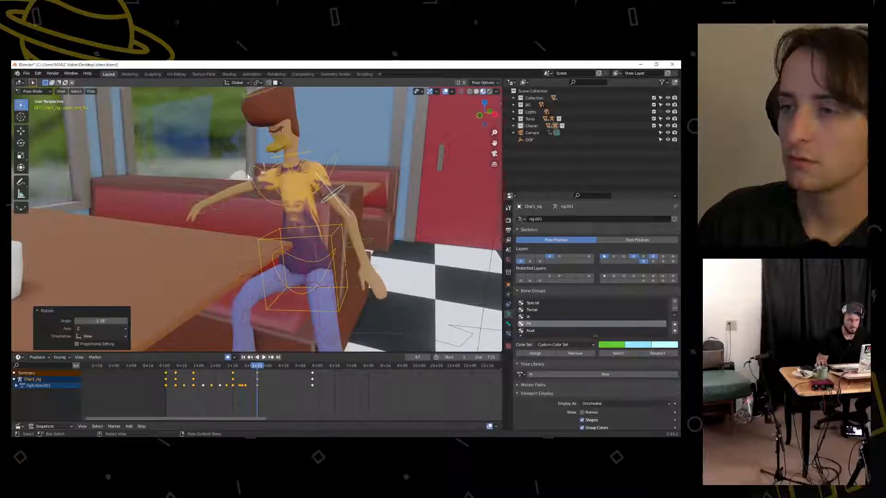
Move the torso control about 0.07 m toward the booth's backrest at frame 87, viewing from behind and above
{"action": "middle_click_drag", "start_coordinate": [246, 177], "coordinate": [347, 183]}
{"action": "key", "text": "ctrl+z"}
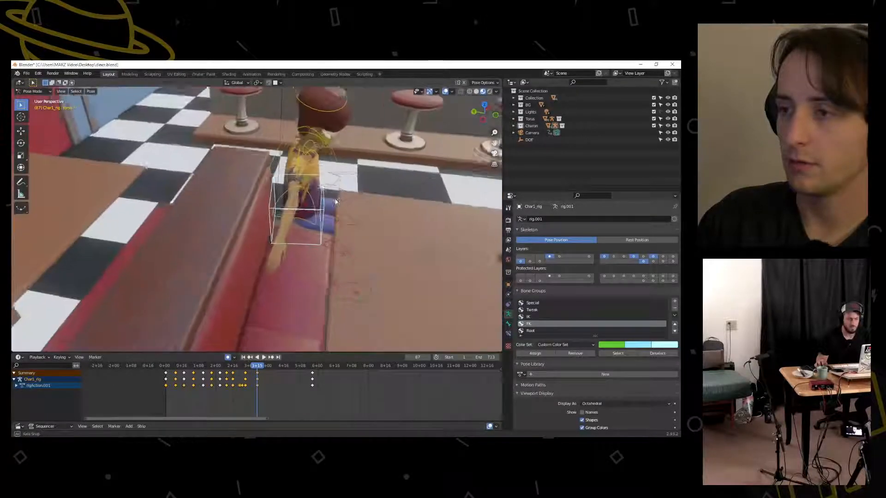
{"action": "key", "text": "h"}
{"action": "key", "text": "ctrl+z"}
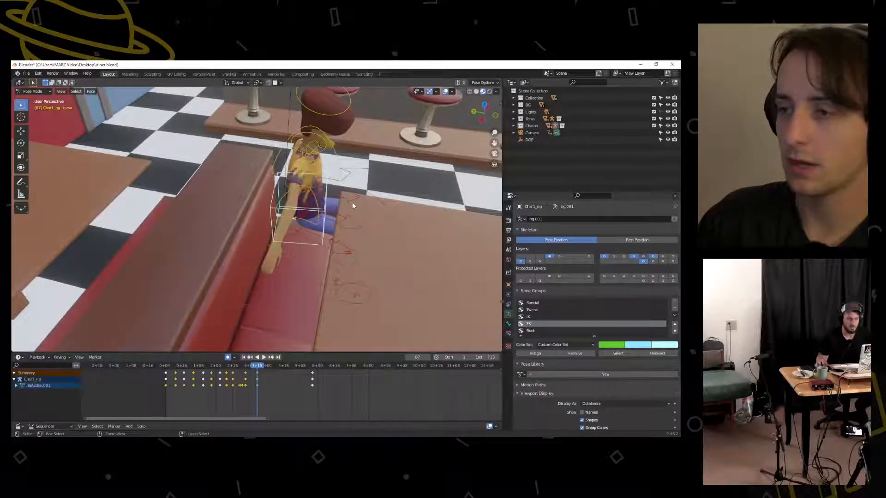
{"action": "key", "text": "g"}
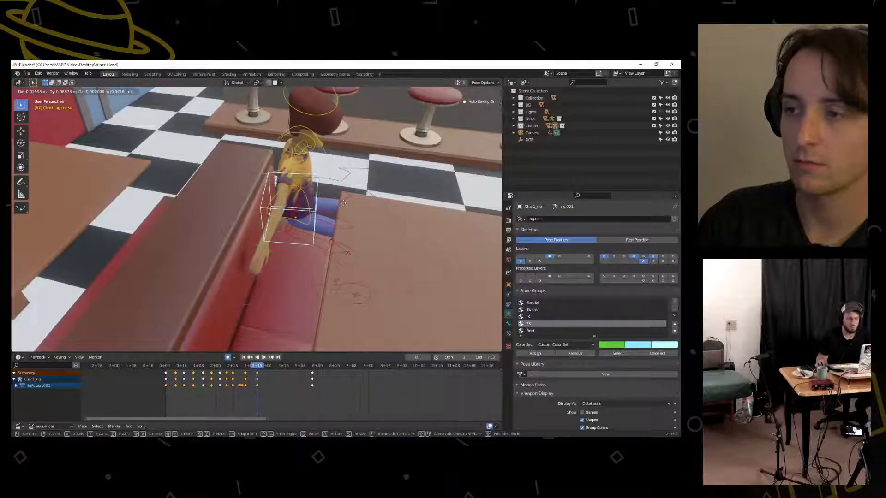
{"action": "left_click", "coordinate": [343, 203]}
Rotate the chest control at frame 87 in two passes from an angled view, the second by about 18.5°
{"action": "left_click", "coordinate": [289, 179]}
{"action": "middle_click_drag", "start_coordinate": [347, 173], "coordinate": [286, 275]}
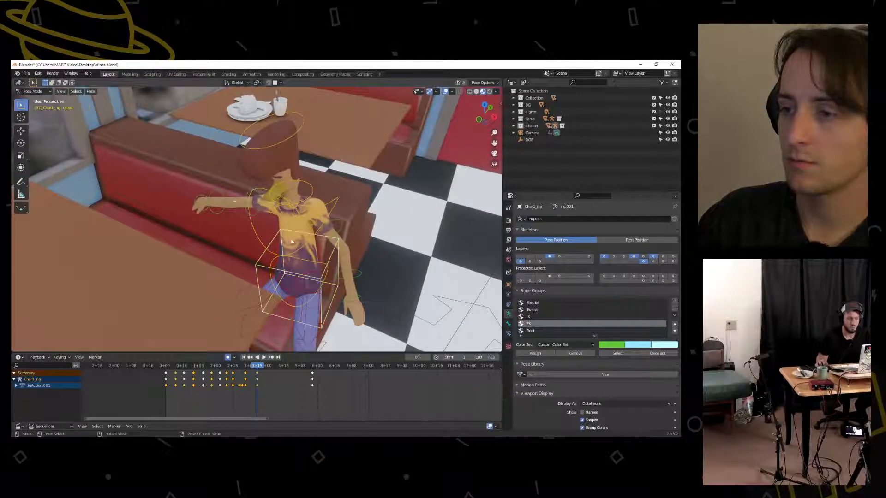
{"action": "middle_click_drag", "start_coordinate": [319, 227], "coordinate": [371, 207]}
{"action": "key", "text": "r"}
{"action": "left_click", "coordinate": [323, 225]}
{"action": "key", "text": "r"}
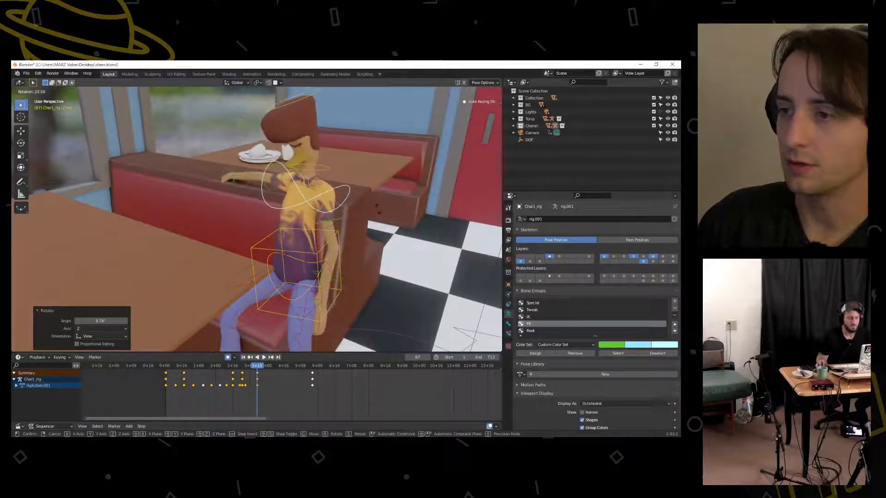
{"action": "left_click", "coordinate": [294, 127]}
{"action": "middle_click_drag", "start_coordinate": [283, 145], "coordinate": [270, 267]}
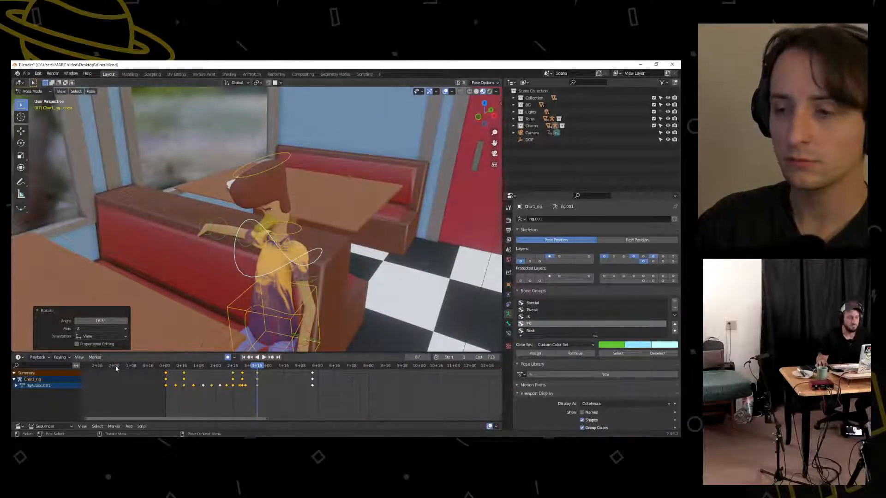
Play the animation from the first frame through the scene camera to check the seated pose and chest motion
{"action": "left_click", "coordinate": [165, 368]}
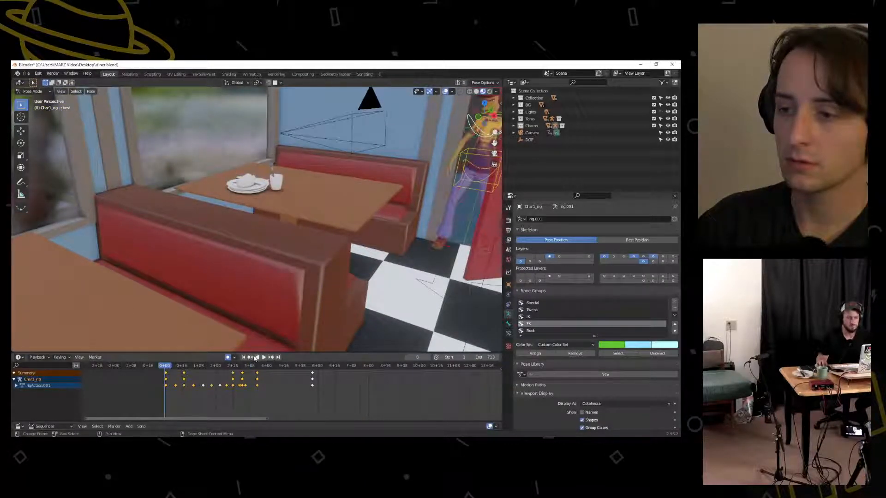
{"action": "key", "text": "KP_0"}
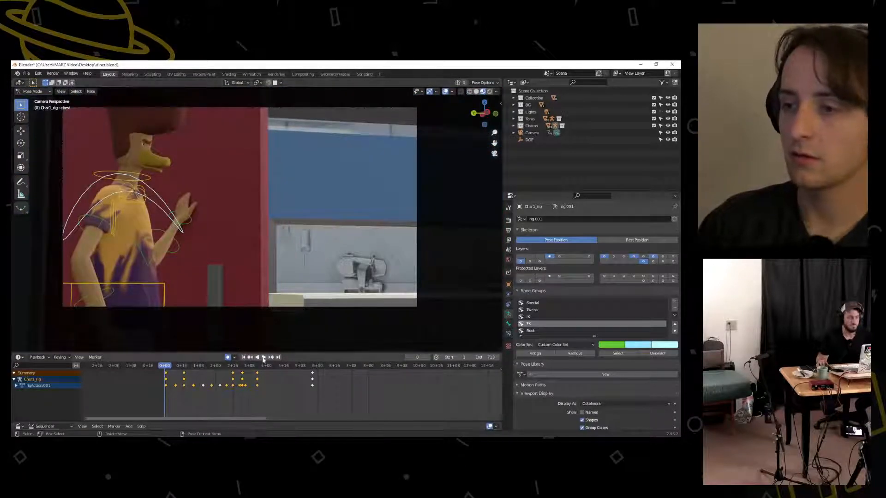
{"action": "left_click", "coordinate": [264, 358]}
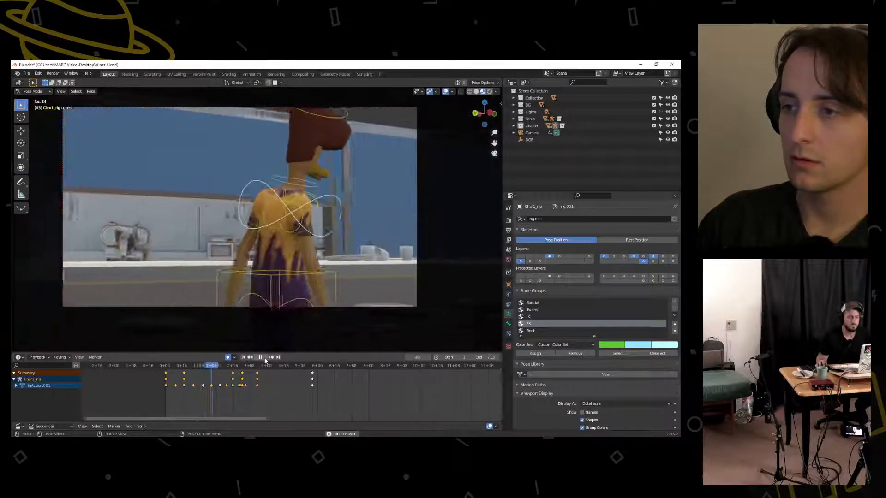
{"action": "left_click", "coordinate": [261, 357]}
Rotate the chest about the global Z axis at frame 36 and move its new key to frame 44
{"action": "left_click_drag", "start_coordinate": [226, 368], "coordinate": [202, 369]}
{"action": "key", "text": "r"}
{"action": "key", "text": "z"}
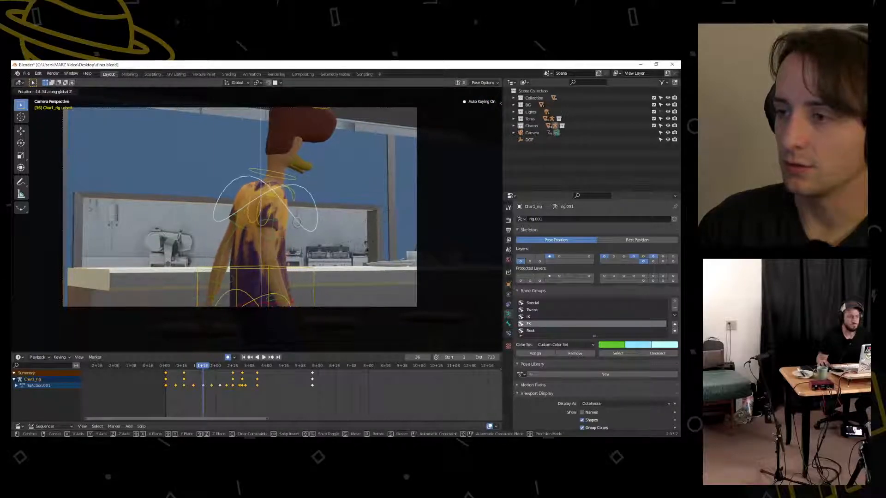
{"action": "left_click", "coordinate": [349, 272]}
{"action": "mouse_move", "coordinate": [204, 371]}
{"action": "left_mouse_down"}
{"action": "mouse_move", "coordinate": [173, 370]}
{"action": "mouse_move", "coordinate": [211, 369]}
{"action": "left_mouse_up"}
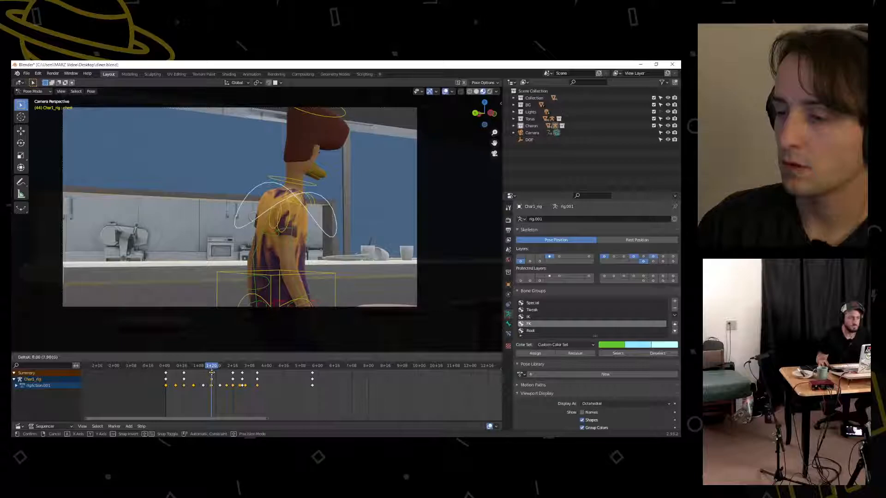
Shift the early chest key a few frames earlier and rotate the chest about 15° around global Z at frame 30
{"action": "left_click_drag", "start_coordinate": [212, 369], "coordinate": [175, 380]}
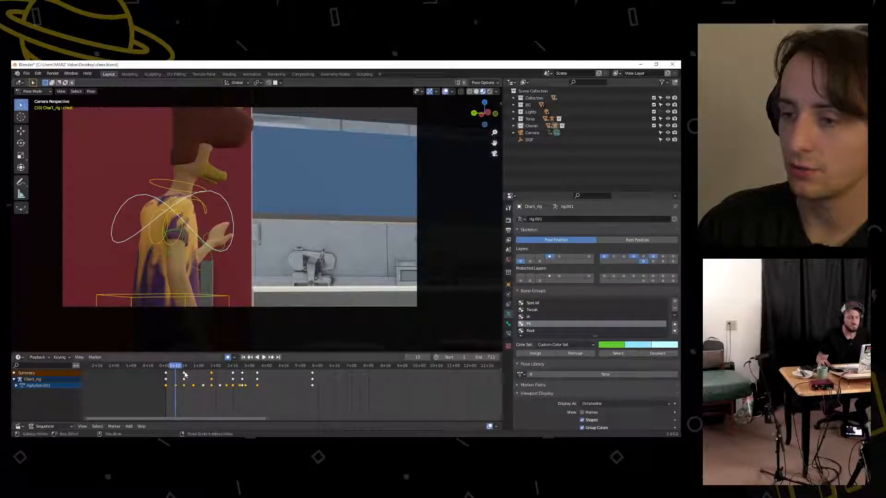
{"action": "left_click_drag", "start_coordinate": [175, 368], "coordinate": [196, 367]}
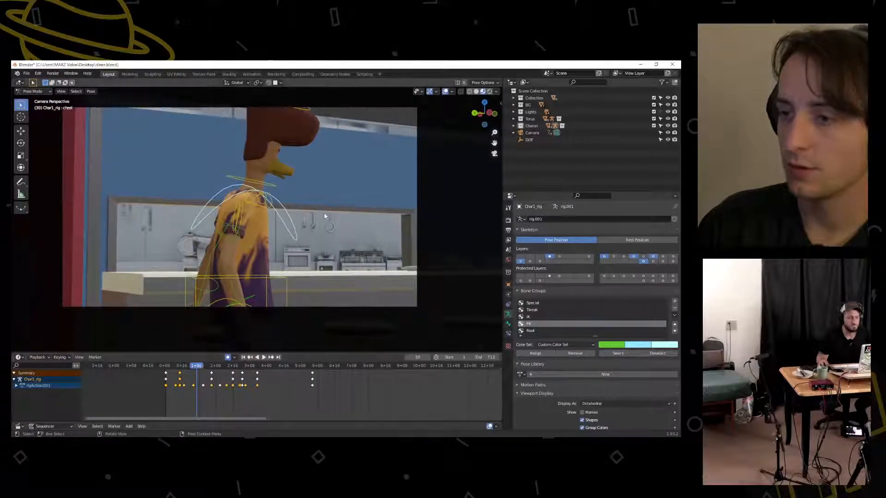
{"action": "key", "text": "r"}
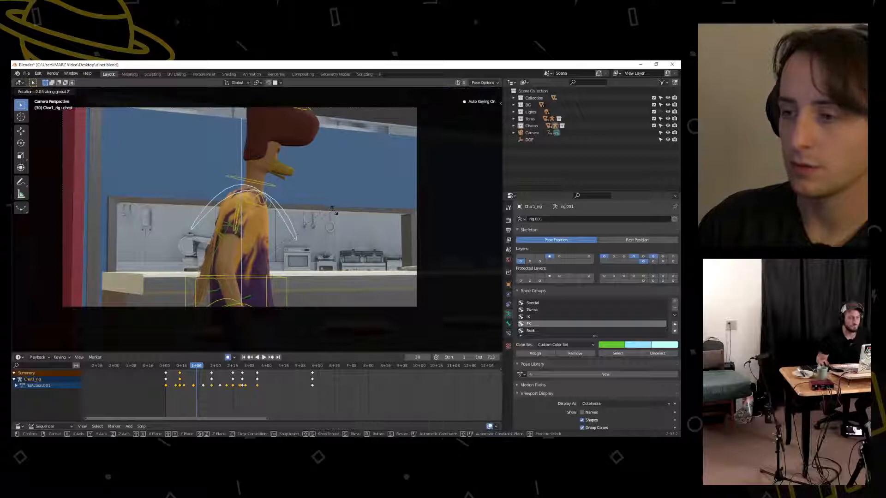
{"action": "left_click", "coordinate": [335, 213]}
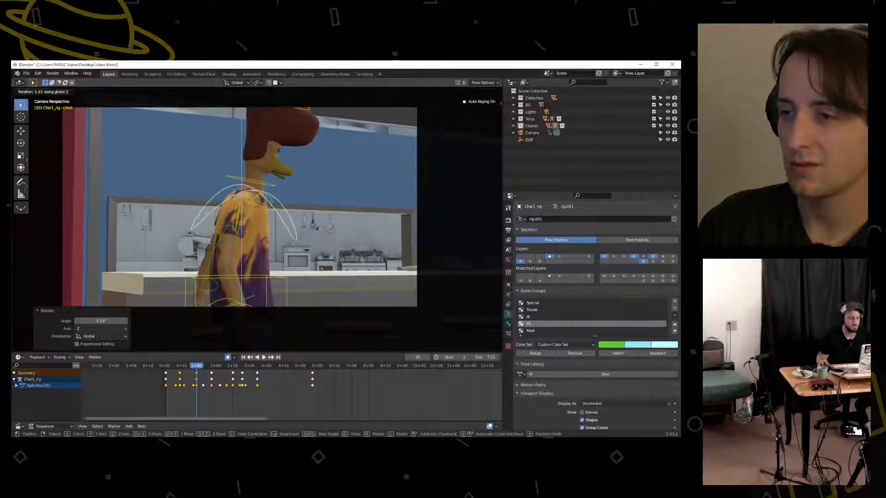
{"action": "left_click", "coordinate": [317, 200]}
Scrub the walk-in between frames 10 and 51 to check how the chest twists with the steps
{"action": "left_click_drag", "start_coordinate": [198, 366], "coordinate": [177, 369]}
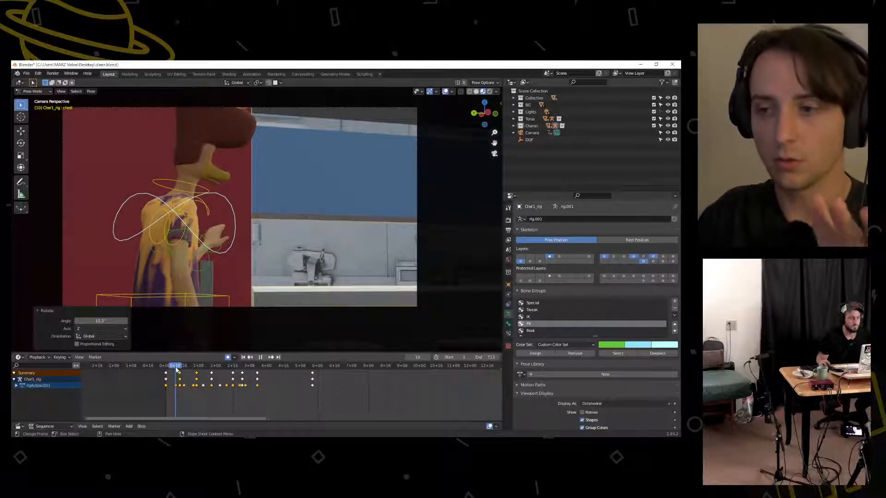
{"action": "left_click_drag", "start_coordinate": [176, 369], "coordinate": [177, 364]}
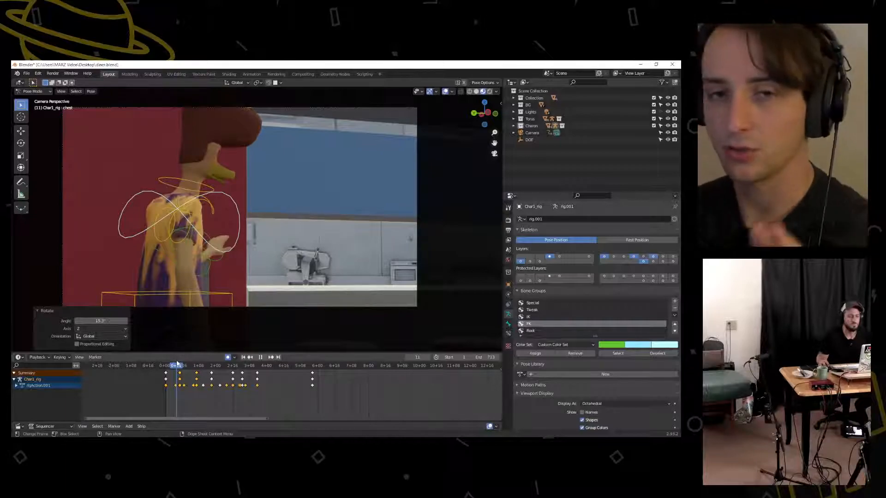
{"action": "left_click_drag", "start_coordinate": [177, 364], "coordinate": [220, 368]}
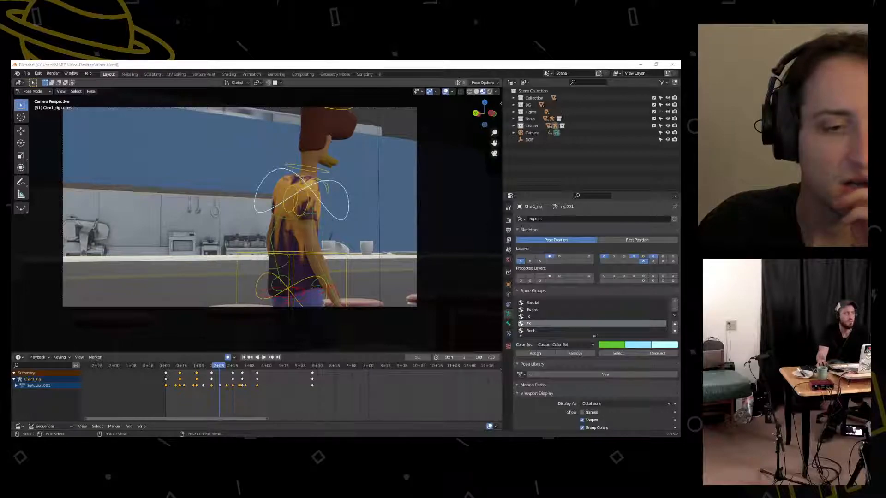
Replay the shot from the first frame several times to judge the chest twist, turn and sit-down
{"action": "left_click", "coordinate": [164, 366]}
{"action": "key", "text": "space"}
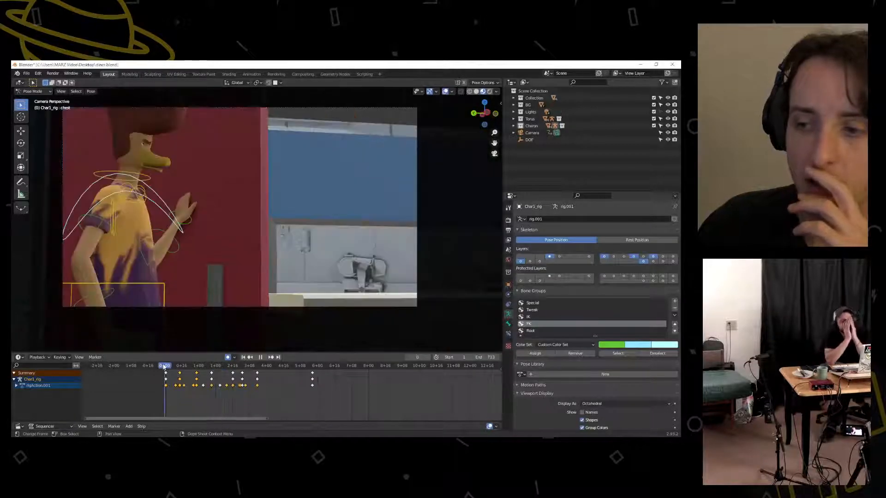
{"action": "key", "text": "space"}
{"action": "left_click", "coordinate": [263, 358]}
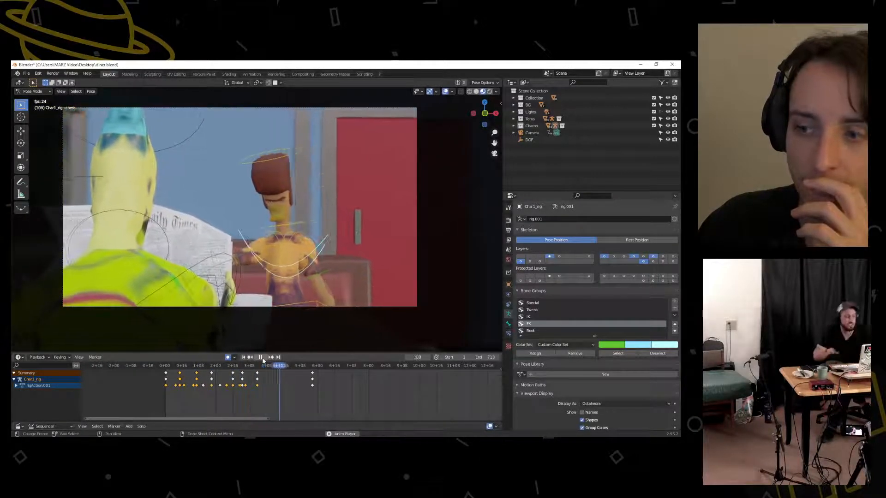
{"action": "left_click", "coordinate": [167, 367]}
{"action": "left_click_drag", "start_coordinate": [168, 368], "coordinate": [166, 369]}
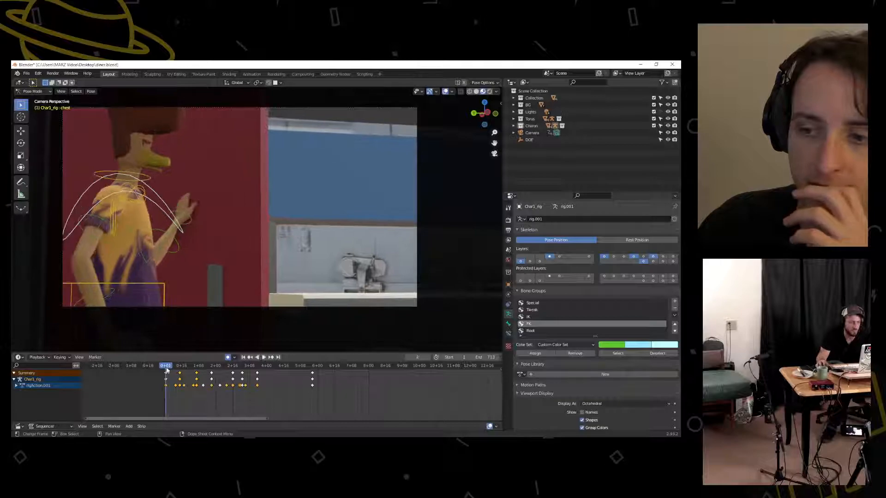
{"action": "left_click", "coordinate": [265, 357]}
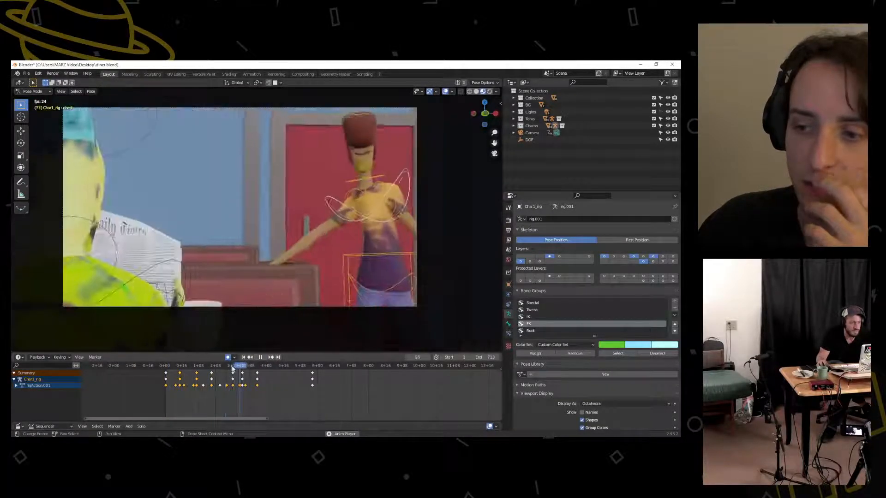
{"action": "left_click", "coordinate": [168, 368]}
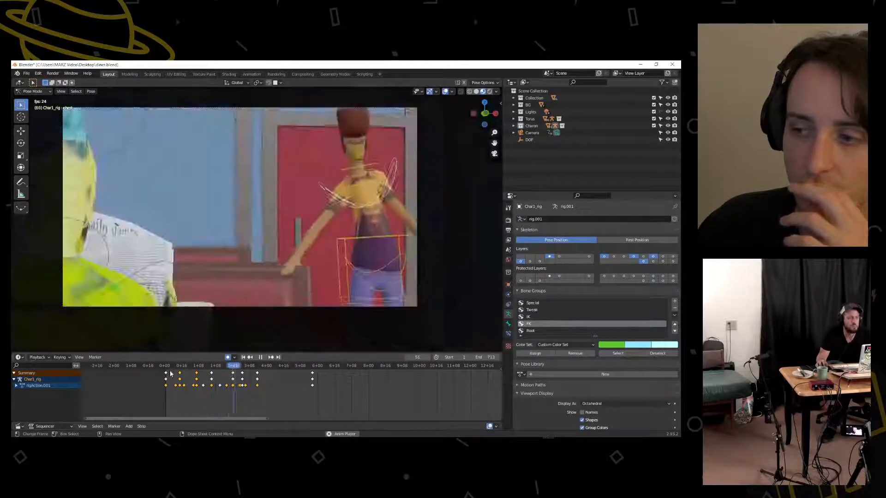
{"action": "left_click_drag", "start_coordinate": [261, 365], "coordinate": [165, 376]}
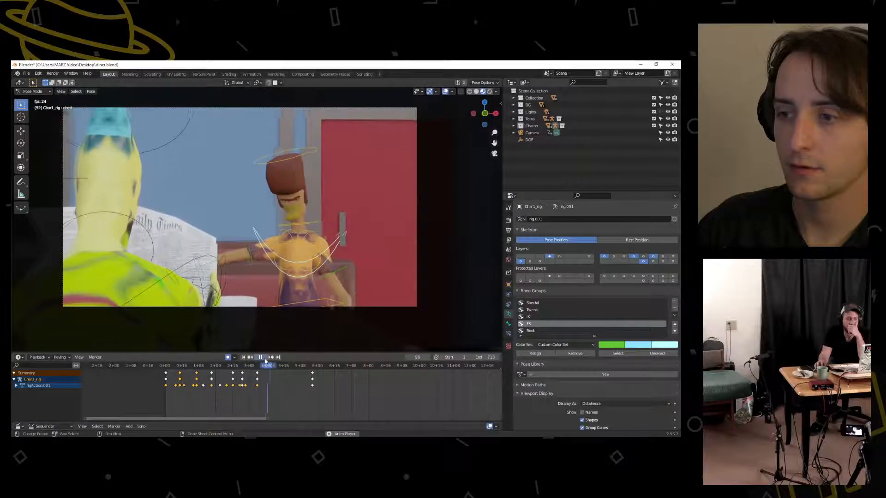
{"action": "left_click", "coordinate": [261, 357]}
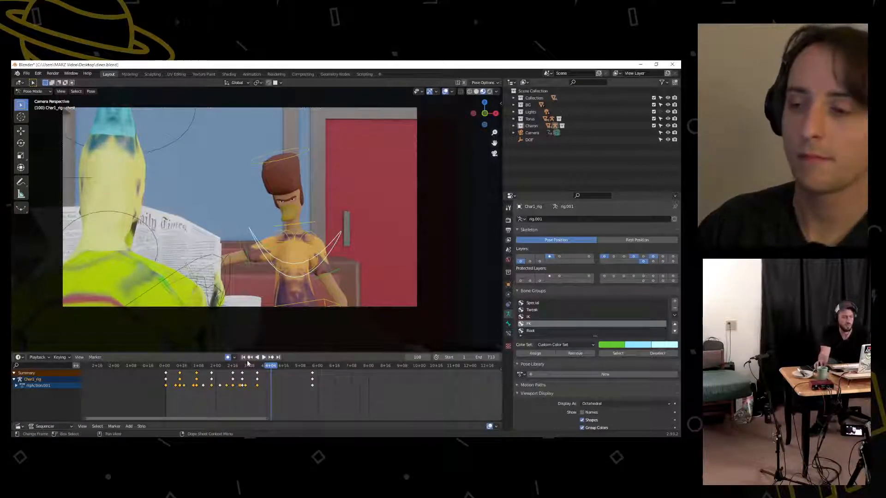
{"action": "left_click", "coordinate": [166, 369]}
{"action": "key", "text": "space"}
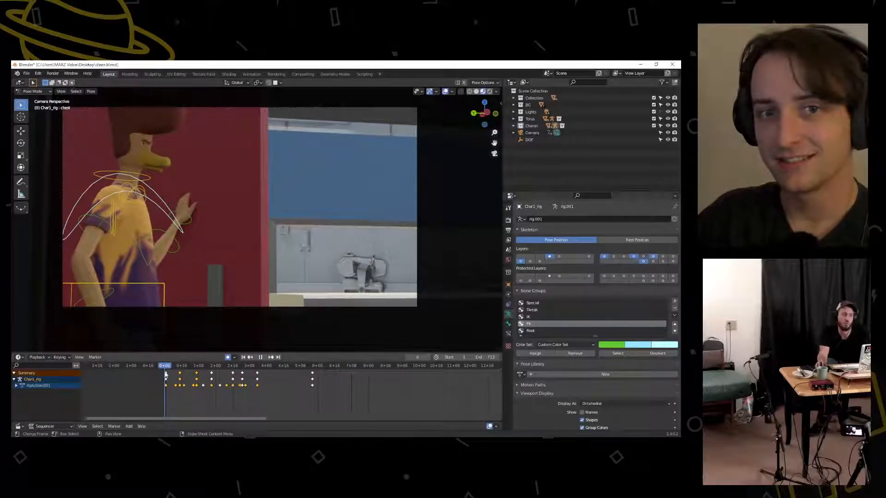
{"action": "left_click", "coordinate": [263, 357]}
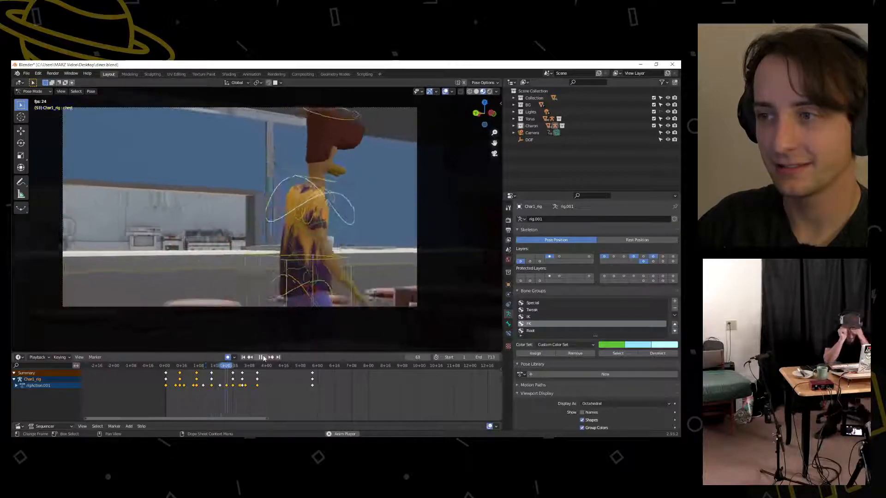
{"action": "left_click", "coordinate": [263, 358]}
{"action": "left_click_drag", "start_coordinate": [252, 367], "coordinate": [172, 375]}
{"action": "left_click", "coordinate": [264, 358]}
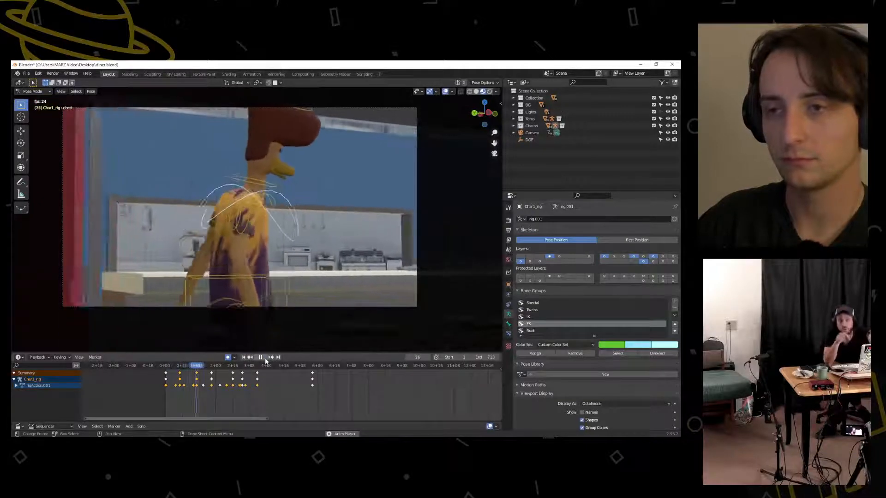
{"action": "left_click", "coordinate": [263, 358]}
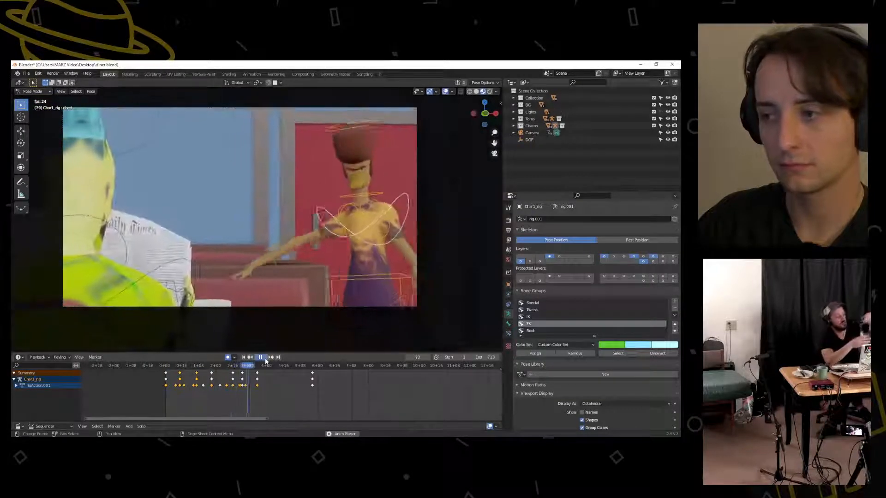
Rotate the right upper arm by about 4° at frame 70 so the hand reaches along the booth's top
{"action": "left_click_drag", "start_coordinate": [255, 366], "coordinate": [239, 372]}
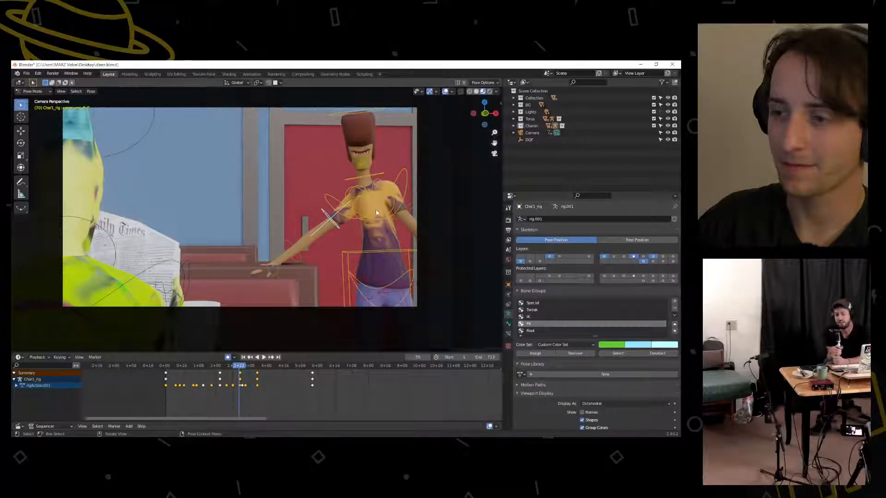
{"action": "key", "text": "r"}
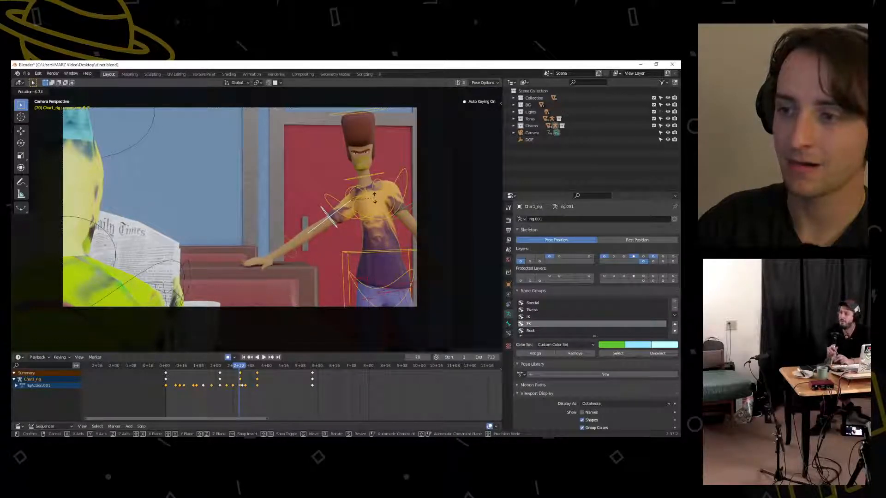
{"action": "left_click", "coordinate": [375, 197]}
Rotate the right upper arm by about 3° at frame 71 and move its key back to frame 70
{"action": "left_click_drag", "start_coordinate": [240, 373], "coordinate": [241, 374]}
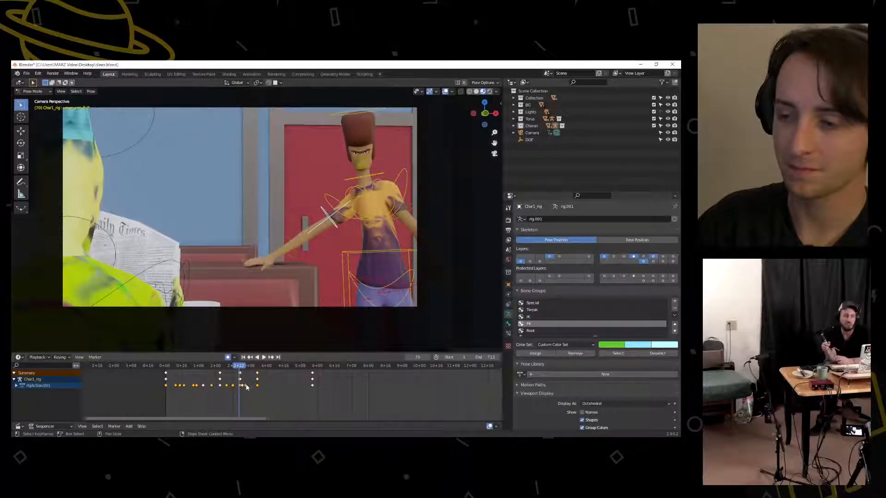
{"action": "scroll", "coordinate": [248, 387], "scroll_direction": "up", "scroll_amount": 11}
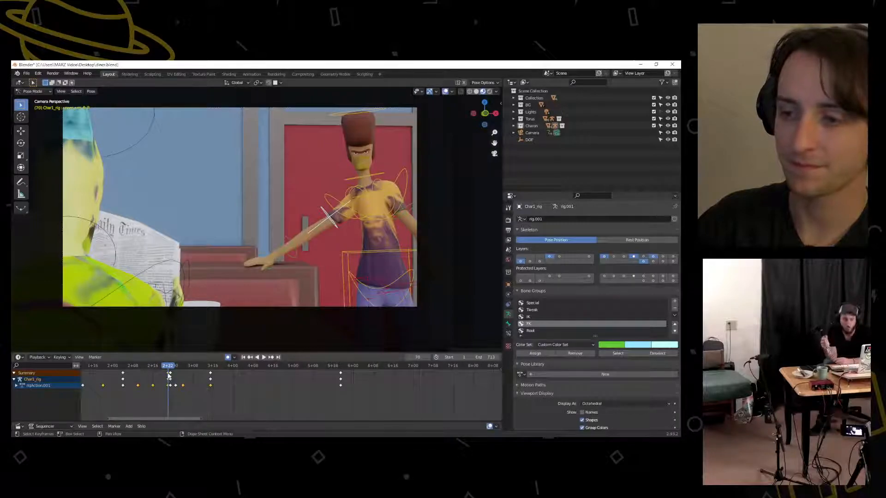
{"action": "left_click_drag", "start_coordinate": [168, 373], "coordinate": [171, 371]}
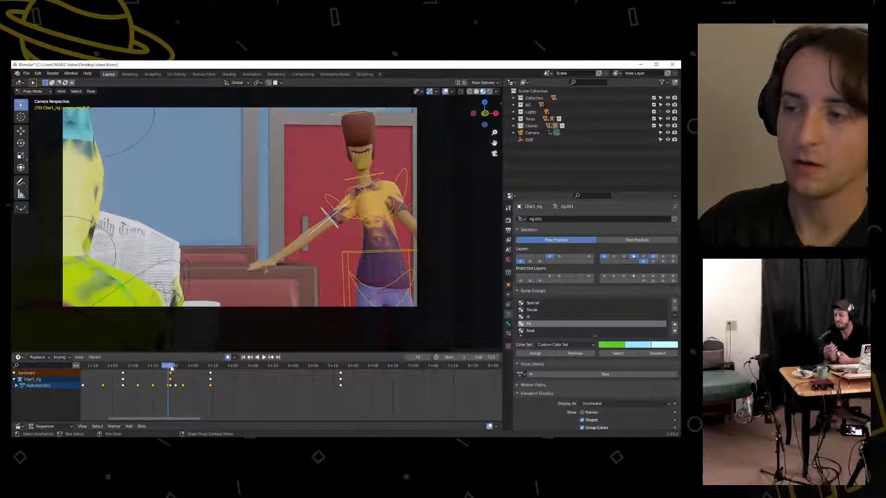
{"action": "left_click", "coordinate": [171, 367]}
{"action": "key", "text": "r"}
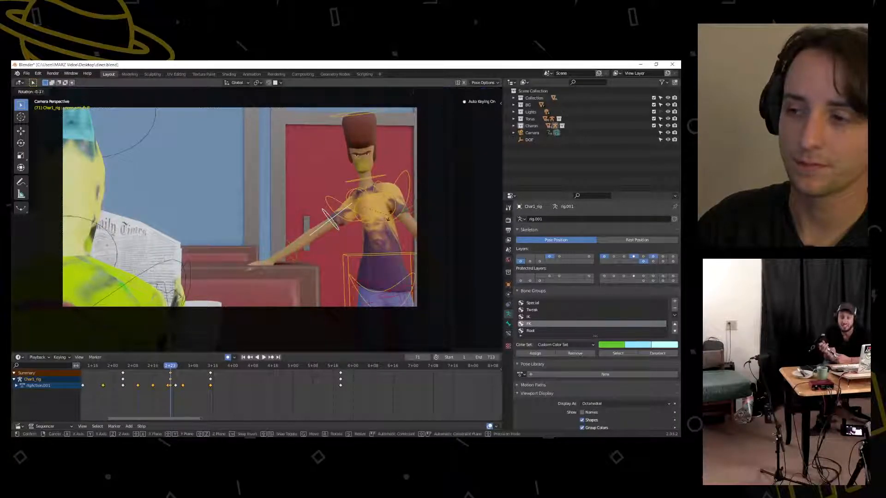
{"action": "left_click", "coordinate": [392, 222]}
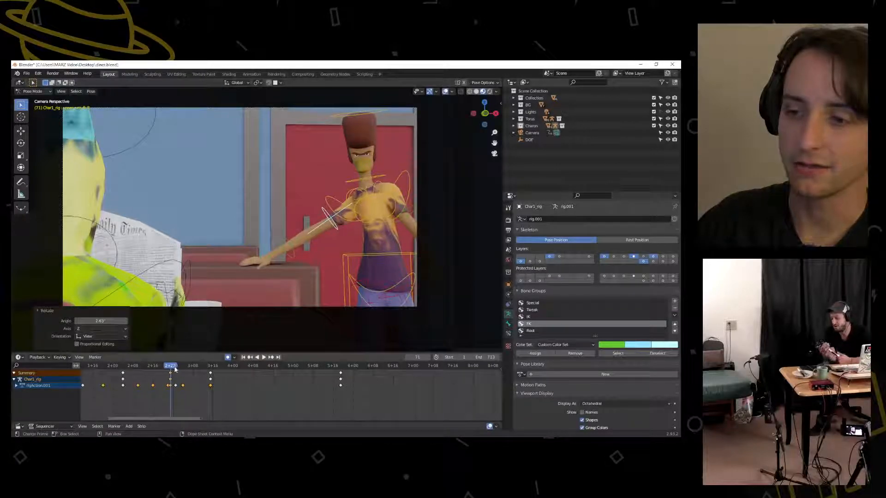
{"action": "key", "text": "g"}
{"action": "left_click", "coordinate": [170, 373]}
{"action": "mouse_move", "coordinate": [171, 369]}
{"action": "left_mouse_down"}
{"action": "mouse_move", "coordinate": [128, 368]}
{"action": "mouse_move", "coordinate": [168, 367]}
{"action": "left_mouse_up"}
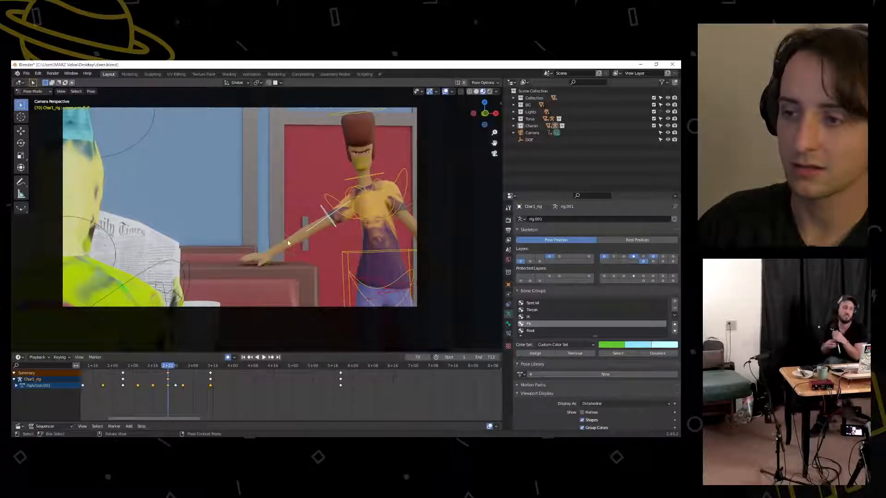
{"action": "mouse_move", "coordinate": [169, 369]}
{"action": "left_mouse_down"}
{"action": "mouse_move", "coordinate": [158, 369]}
{"action": "mouse_move", "coordinate": [167, 369]}
{"action": "left_mouse_up"}
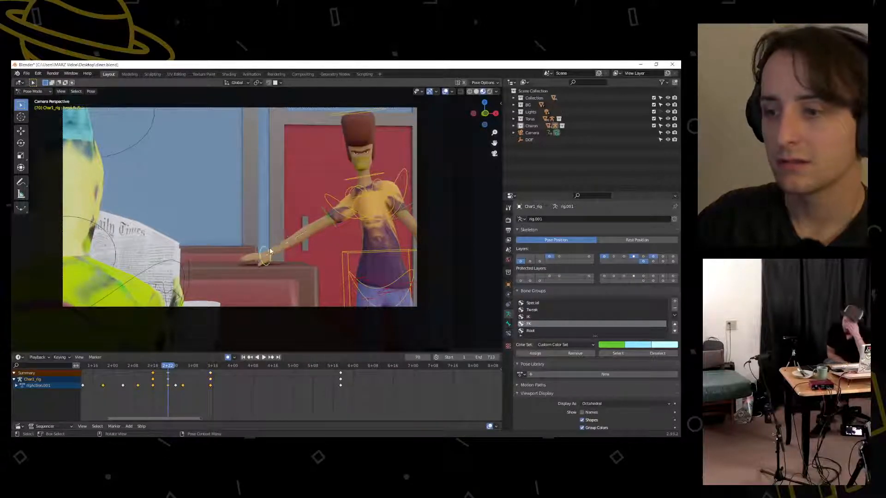
Rotate the right forearm by about 12° at frame 73 to lift the hand onto the booth's top
{"action": "right_click", "coordinate": [170, 376]}
{"action": "left_click", "coordinate": [169, 370]}
{"action": "key", "text": "space"}
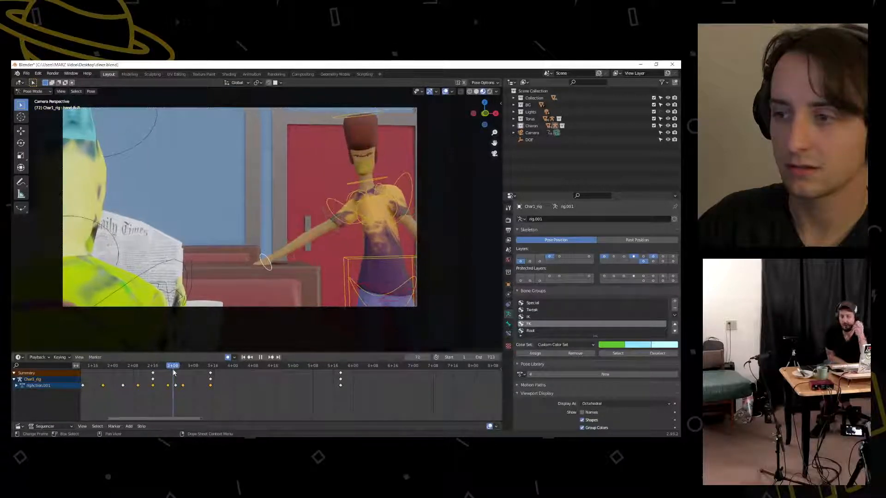
{"action": "key", "text": "space"}
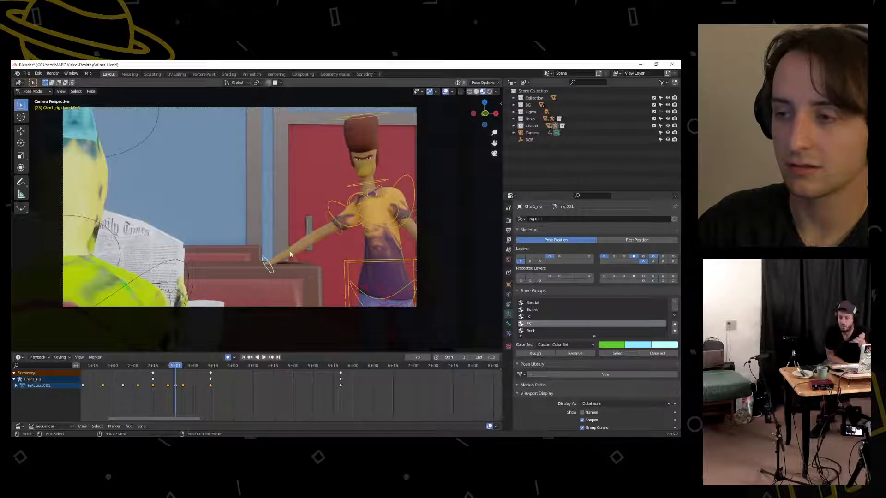
{"action": "key", "text": "r"}
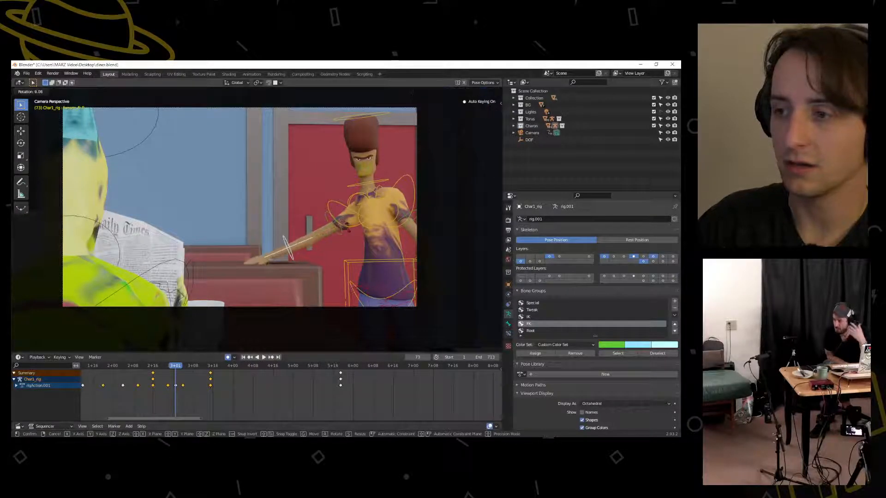
{"action": "left_click", "coordinate": [272, 292]}
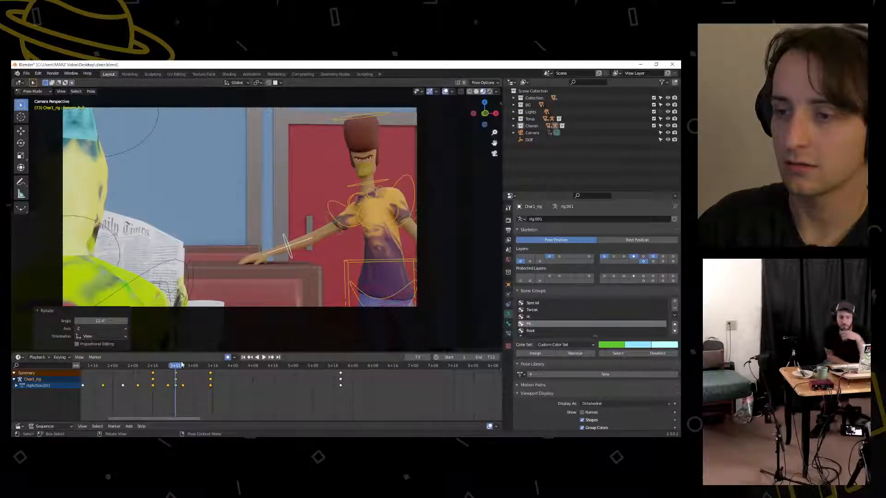
Rotate the right upper arm at frame 70 and the forearm at frame 73 so the hand rests on the booth's top
{"action": "mouse_move", "coordinate": [174, 370]}
{"action": "left_mouse_down"}
{"action": "mouse_move", "coordinate": [154, 369]}
{"action": "mouse_move", "coordinate": [167, 368]}
{"action": "left_mouse_up"}
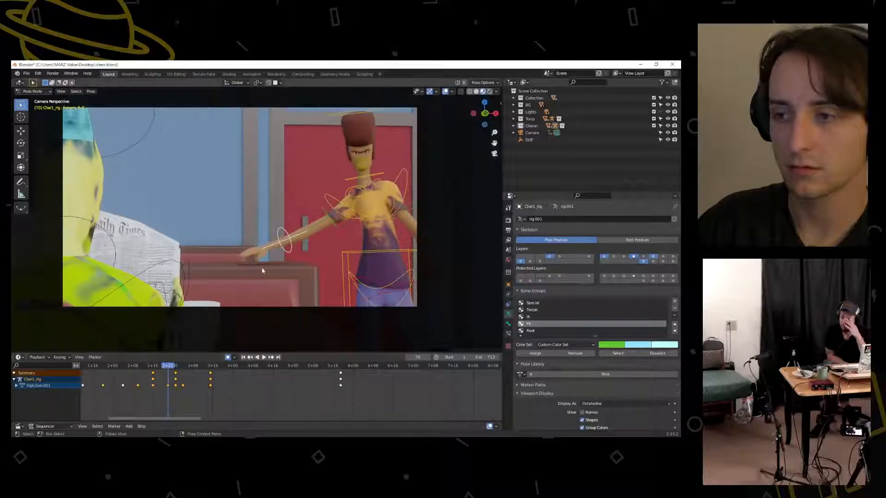
{"action": "key", "text": "r"}
{"action": "left_click", "coordinate": [387, 204]}
{"action": "mouse_move", "coordinate": [170, 364]}
{"action": "left_mouse_down"}
{"action": "mouse_move", "coordinate": [134, 369]}
{"action": "mouse_move", "coordinate": [177, 370]}
{"action": "left_mouse_up"}
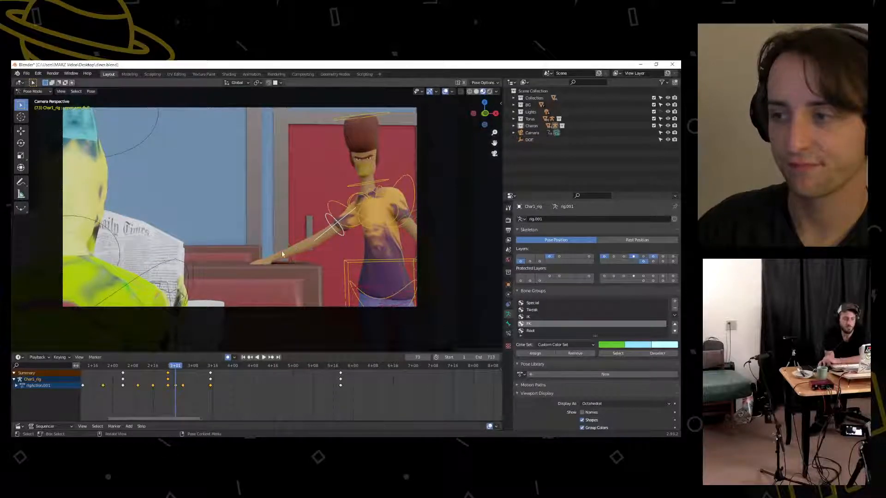
{"action": "key", "text": "r"}
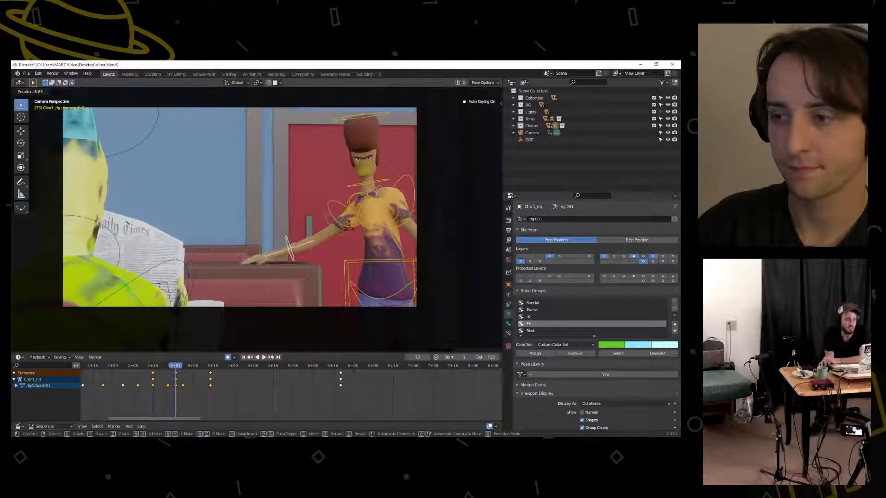
{"action": "left_click", "coordinate": [190, 345]}
{"action": "mouse_move", "coordinate": [176, 368]}
{"action": "left_mouse_down"}
{"action": "mouse_move", "coordinate": [192, 365]}
{"action": "mouse_move", "coordinate": [172, 376]}
{"action": "mouse_move", "coordinate": [146, 372]}
{"action": "mouse_move", "coordinate": [176, 368]}
{"action": "left_mouse_up"}
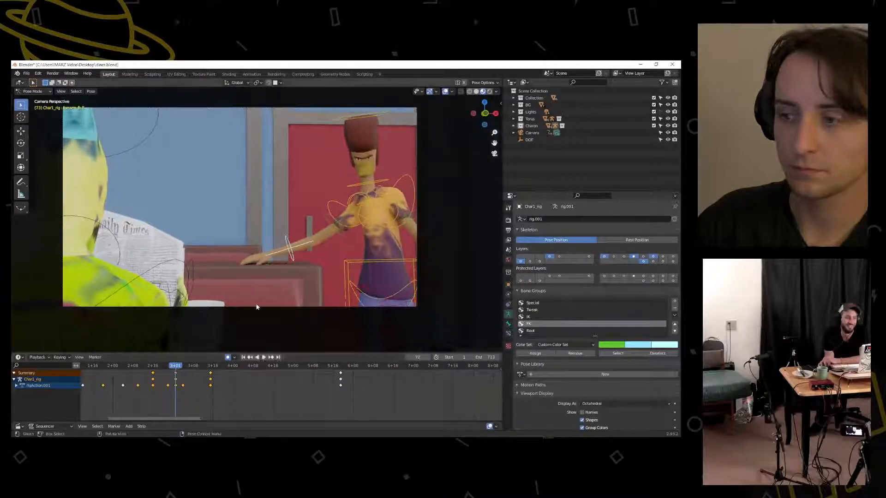
Move the torso toward the booth at frame 73 and scrub into the sit-down to check it
{"action": "key", "text": "g"}
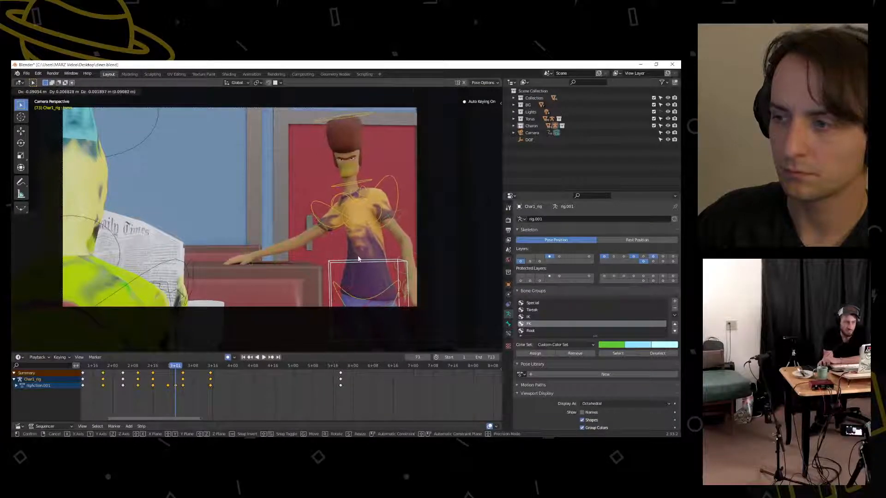
{"action": "left_click", "coordinate": [372, 291]}
{"action": "mouse_move", "coordinate": [175, 367]}
{"action": "left_mouse_down"}
{"action": "mouse_move", "coordinate": [153, 371]}
{"action": "mouse_move", "coordinate": [188, 374]}
{"action": "left_mouse_up"}
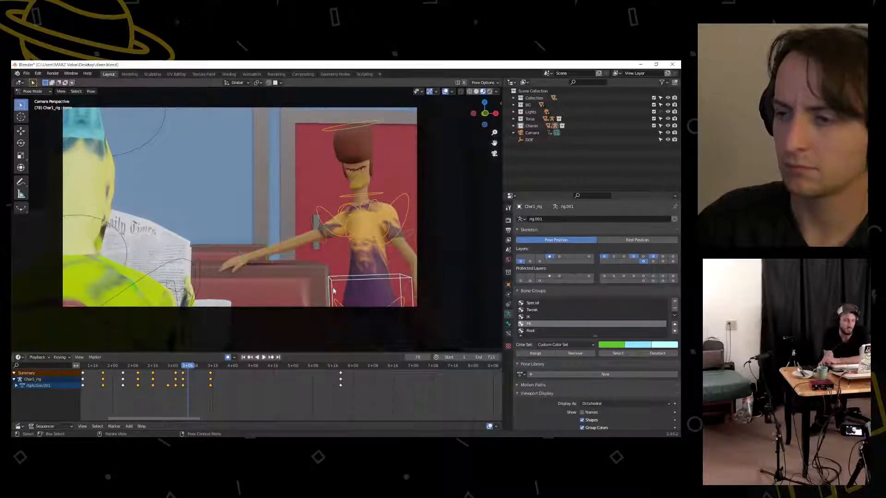
Delete the torso key at frame 76 and review the sit-down from a wider view of the diner
{"action": "middle_click_drag", "start_coordinate": [320, 297], "coordinate": [272, 324]}
{"action": "left_click", "coordinate": [278, 323]}
{"action": "key", "text": "space"}
{"action": "left_click_drag", "start_coordinate": [183, 361], "coordinate": [186, 361]}
{"action": "key", "text": "space"}
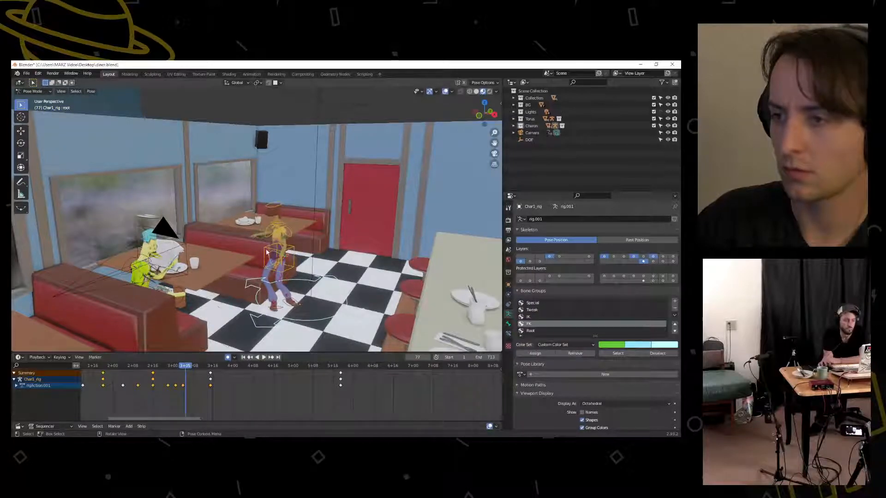
{"action": "key", "text": "space"}
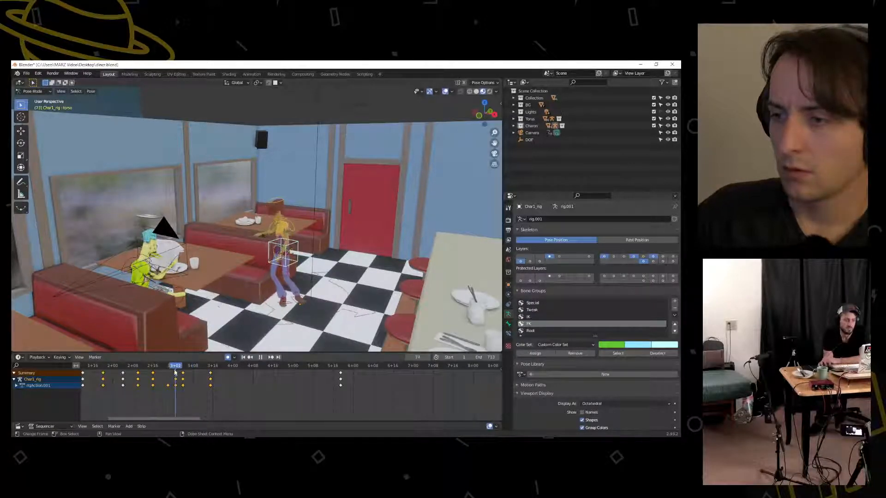
{"action": "mouse_move", "coordinate": [186, 365]}
{"action": "left_mouse_down"}
{"action": "mouse_move", "coordinate": [171, 369]}
{"action": "mouse_move", "coordinate": [210, 368]}
{"action": "mouse_move", "coordinate": [186, 377]}
{"action": "left_mouse_up"}
{"action": "left_click", "coordinate": [183, 373]}
{"action": "key", "text": "x"}
{"action": "left_click", "coordinate": [182, 373]}
{"action": "key", "text": "space"}
{"action": "key", "text": "space"}
{"action": "mouse_move", "coordinate": [263, 300]}
{"action": "middle_mouse_down"}
{"action": "mouse_move", "coordinate": [259, 285]}
{"action": "mouse_move", "coordinate": [251, 305]}
{"action": "middle_mouse_up"}
{"action": "scroll", "coordinate": [258, 295], "scroll_direction": "up", "scroll_amount": 6}
{"action": "scroll", "coordinate": [267, 306], "scroll_direction": "down", "scroll_amount": 5}
{"action": "scroll", "coordinate": [251, 305], "scroll_direction": "up", "scroll_amount": 5}
{"action": "middle_click_drag", "start_coordinate": [207, 323], "coordinate": [309, 269], "text": "shift"}
{"action": "middle_click_drag", "start_coordinate": [362, 211], "coordinate": [277, 261]}
{"action": "key", "text": "r"}
{"action": "key", "text": "z"}
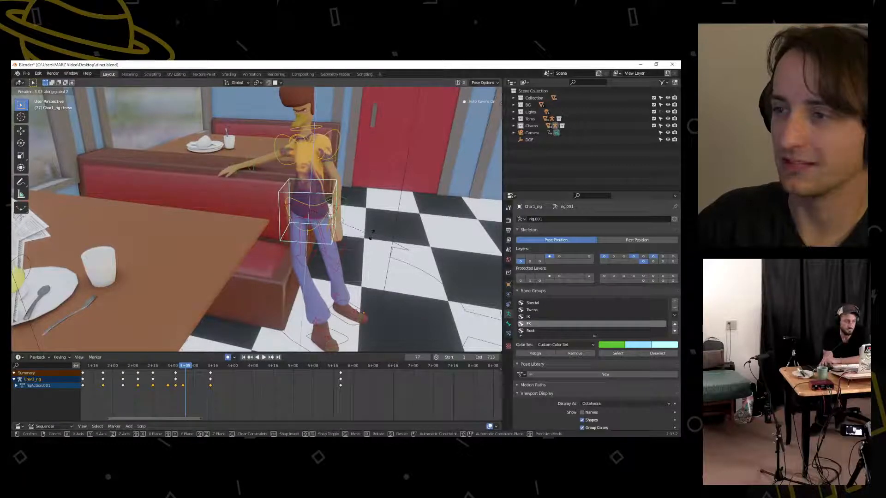
{"action": "right_click", "coordinate": [372, 235]}
Lower the torso by about 0.2 m and shift it onto the booth seat at frame 78
{"action": "left_click_drag", "start_coordinate": [188, 368], "coordinate": [179, 385]}
{"action": "key", "text": "space"}
{"action": "middle_click_drag", "start_coordinate": [298, 254], "coordinate": [242, 234]}
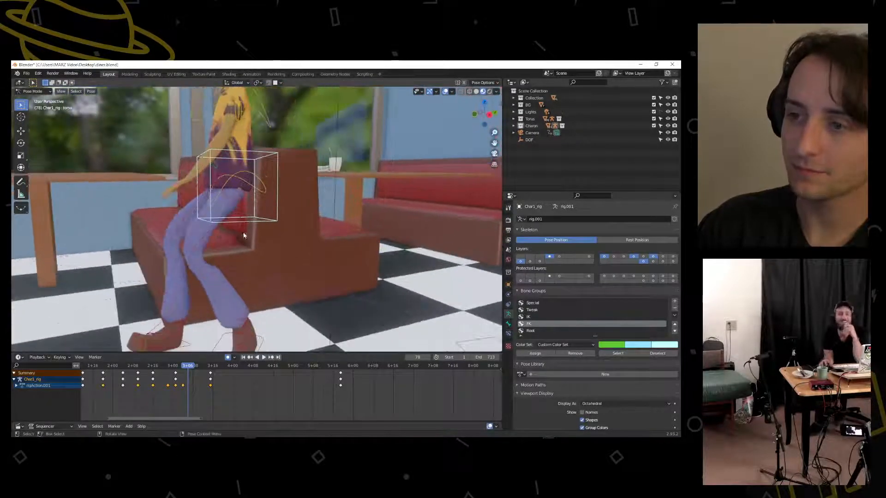
{"action": "key", "text": "g"}
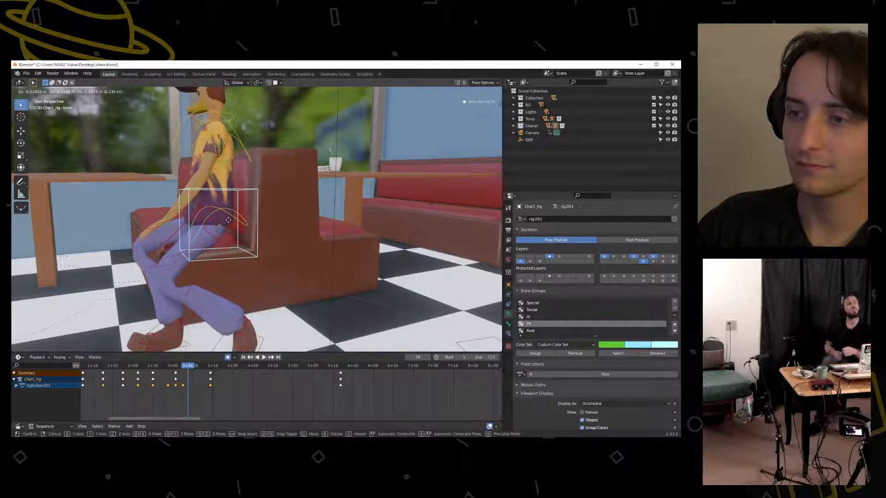
{"action": "left_click", "coordinate": [225, 228]}
{"action": "scroll", "coordinate": [187, 294], "scroll_direction": "down", "scroll_amount": 4}
{"action": "middle_click_drag", "start_coordinate": [187, 294], "coordinate": [276, 300]}
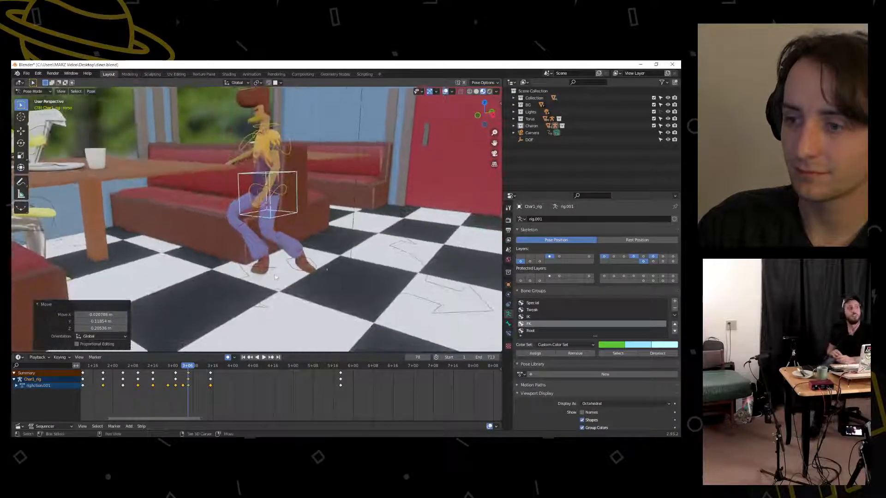
Check the sit-down up to frame 84 from several angles and replay the shot through the camera from the first frame
{"action": "scroll", "coordinate": [277, 300], "scroll_direction": "down", "scroll_amount": 1}
{"action": "left_click", "coordinate": [376, 267]}
{"action": "middle_click_drag", "start_coordinate": [376, 266], "coordinate": [351, 272]}
{"action": "middle_click_drag", "start_coordinate": [280, 308], "coordinate": [287, 322]}
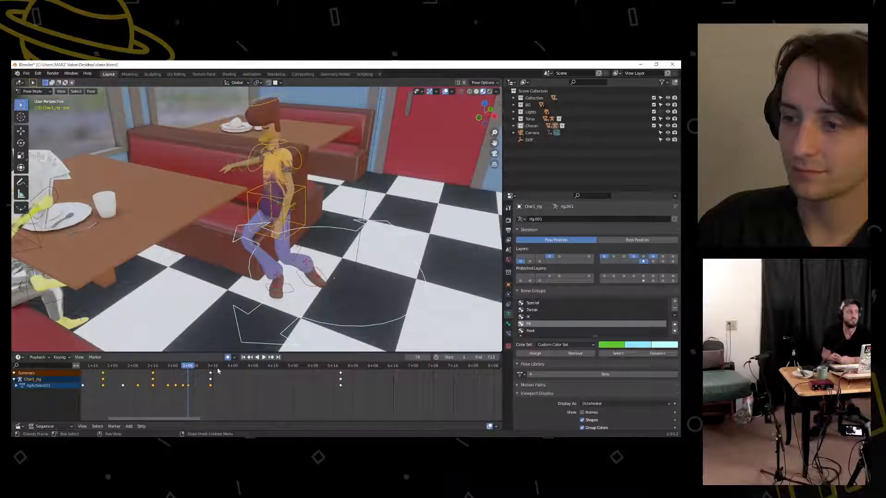
{"action": "mouse_move", "coordinate": [189, 369]}
{"action": "left_mouse_down"}
{"action": "mouse_move", "coordinate": [215, 370]}
{"action": "mouse_move", "coordinate": [166, 367]}
{"action": "mouse_move", "coordinate": [203, 372]}
{"action": "left_mouse_up"}
{"action": "middle_click_drag", "start_coordinate": [277, 258], "coordinate": [231, 265]}
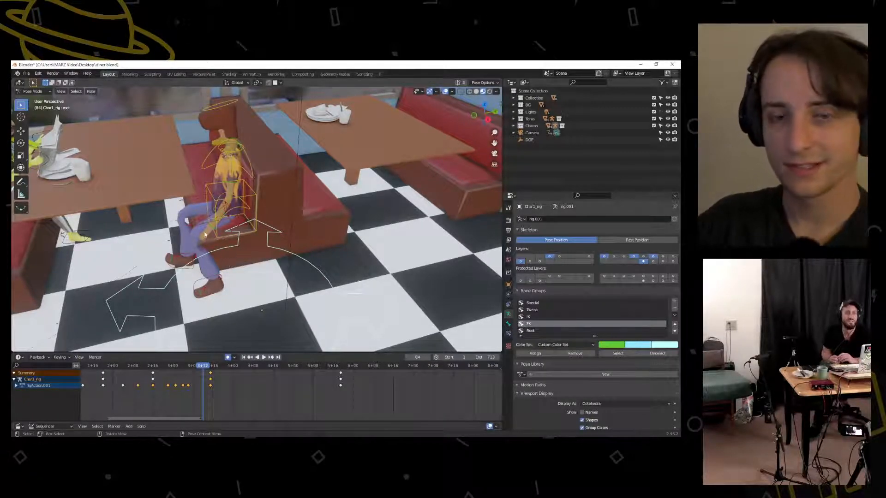
{"action": "middle_click_drag", "start_coordinate": [226, 321], "coordinate": [256, 299]}
{"action": "mouse_move", "coordinate": [203, 367]}
{"action": "left_mouse_down"}
{"action": "mouse_move", "coordinate": [140, 367]}
{"action": "mouse_move", "coordinate": [190, 375]}
{"action": "left_mouse_up"}
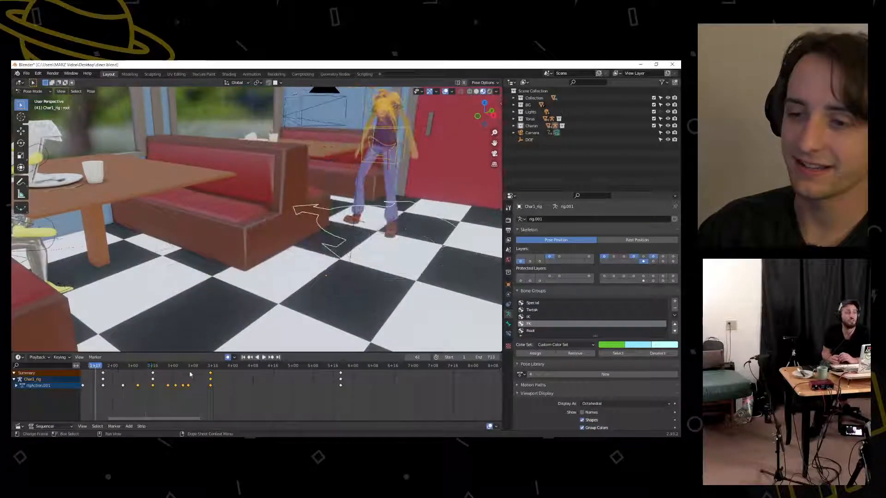
{"action": "left_click", "coordinate": [243, 357]}
{"action": "key", "text": "KP_0"}
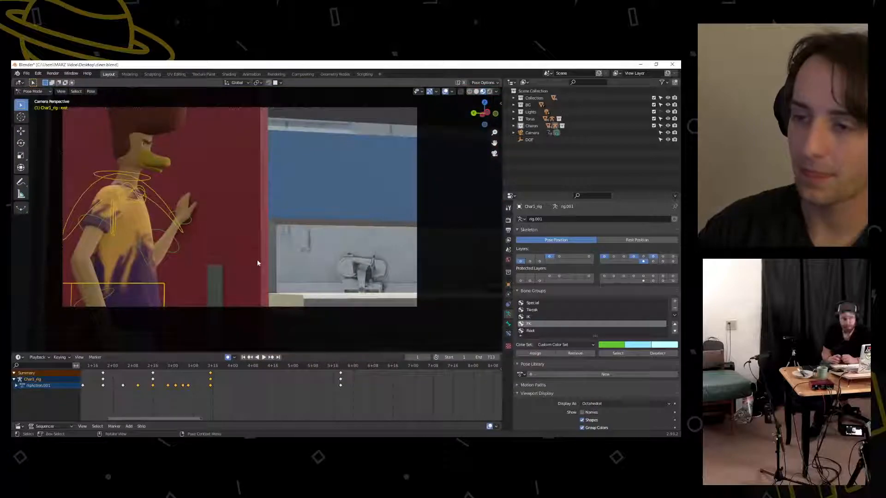
{"action": "left_click", "coordinate": [265, 359]}
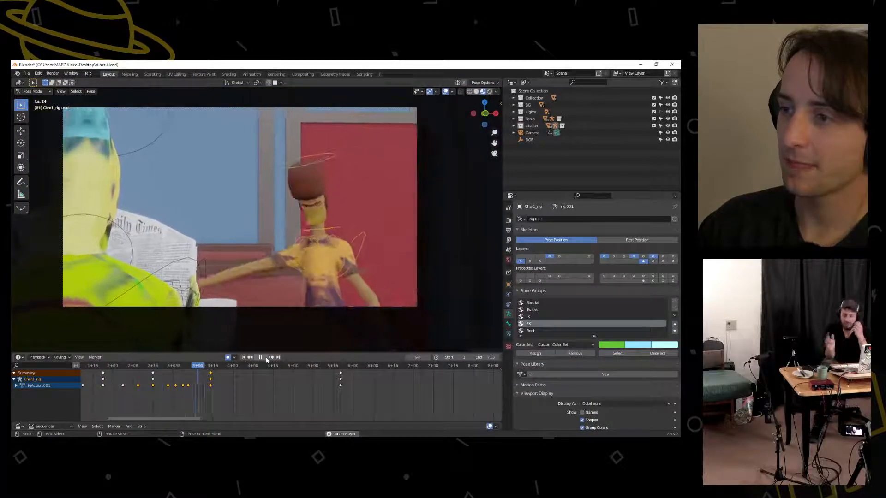
{"action": "left_click", "coordinate": [266, 359]}
Try to shift the root key at frame 64 to about frame 71
{"action": "left_click_drag", "start_coordinate": [230, 367], "coordinate": [171, 373]}
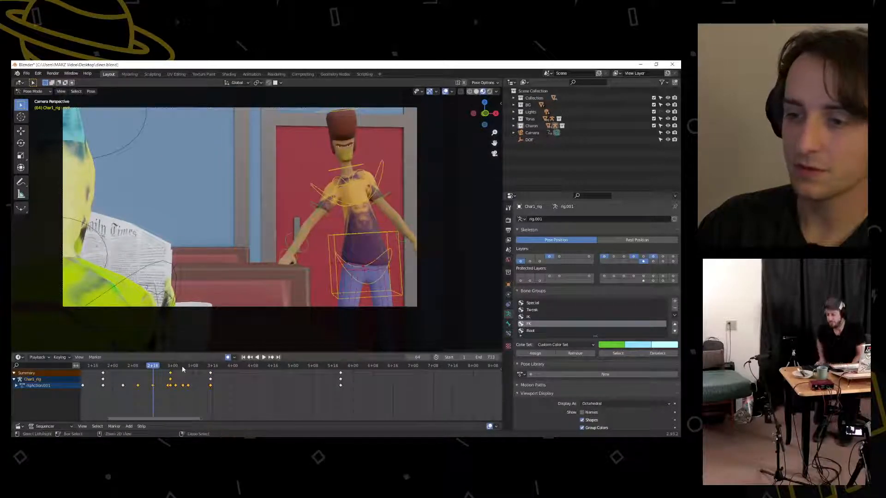
{"action": "key", "text": "ctrl+z"}
{"action": "key", "text": "space"}
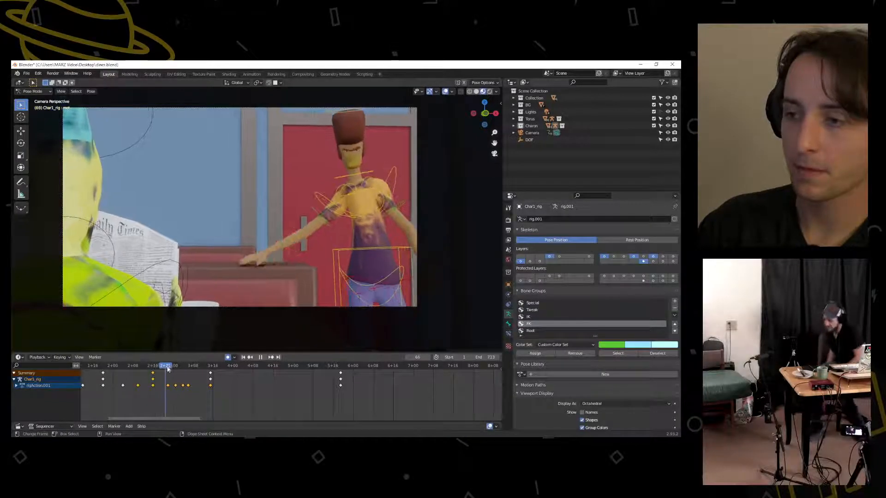
Move the torso key at frame 78 to frame 82
{"action": "mouse_move", "coordinate": [184, 370]}
{"action": "left_mouse_down"}
{"action": "mouse_move", "coordinate": [175, 371]}
{"action": "mouse_move", "coordinate": [191, 370]}
{"action": "left_mouse_up"}
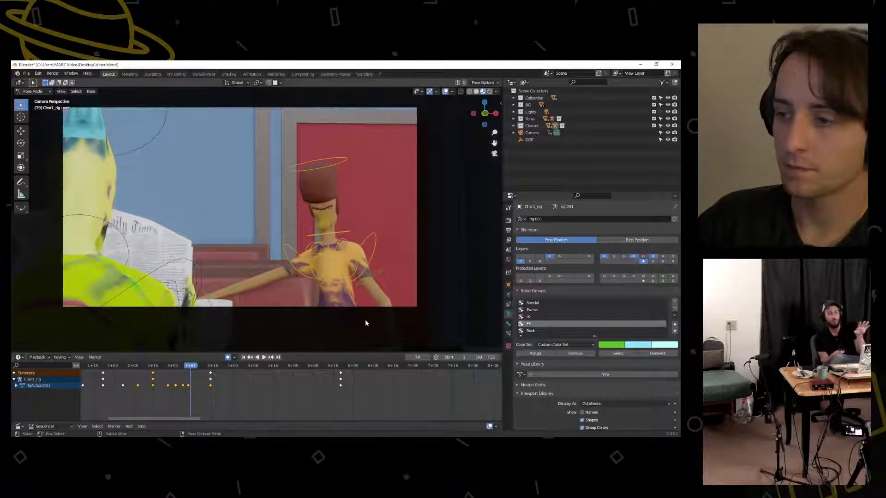
{"action": "left_click", "coordinate": [377, 320]}
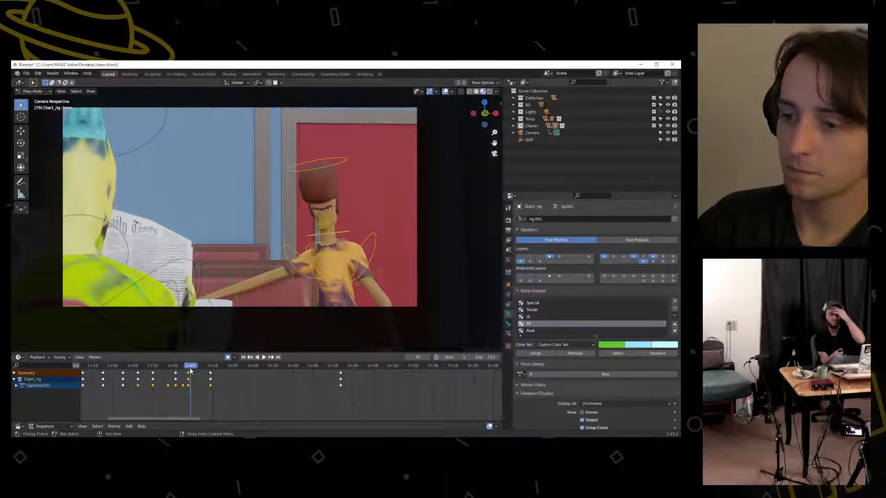
{"action": "left_click_drag", "start_coordinate": [195, 369], "coordinate": [219, 373]}
{"action": "key", "text": "Escape"}
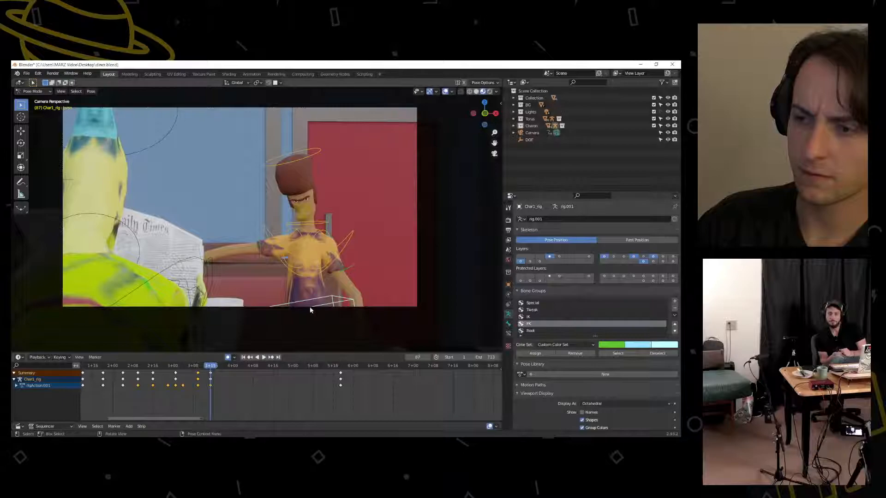
Shift the torso slightly further into the booth at frame 87 and scrub the sit-down to check it
{"action": "key", "text": "g"}
{"action": "left_click", "coordinate": [295, 312]}
{"action": "left_click_drag", "start_coordinate": [211, 369], "coordinate": [179, 375]}
{"action": "key", "text": "space"}
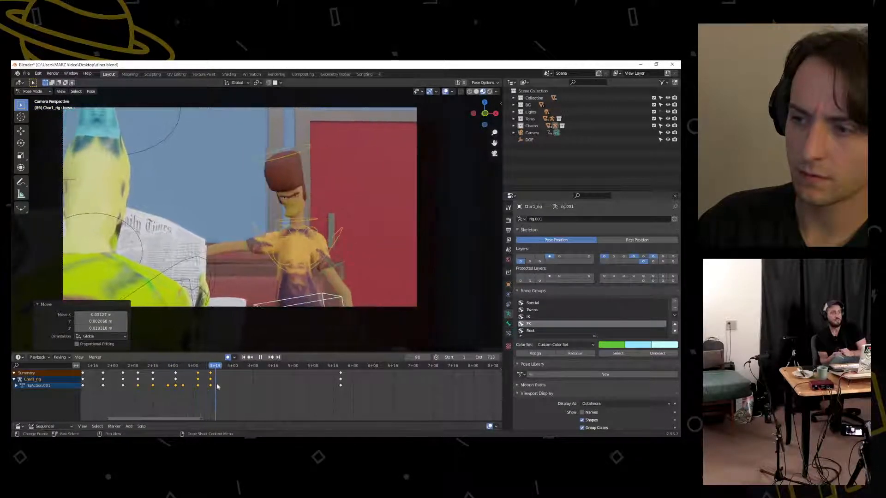
{"action": "key", "text": "Escape"}
Reposition the torso at frame 82 and replay and scrub the sit-down to check the change
{"action": "key", "text": "g"}
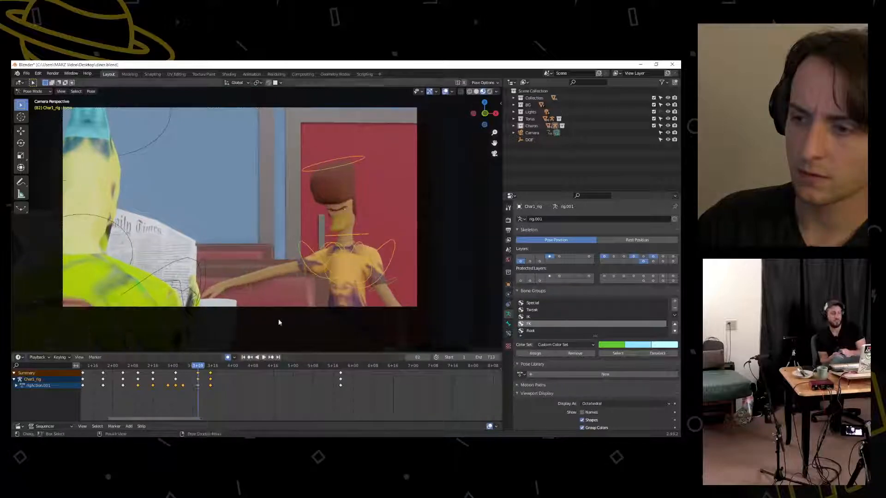
{"action": "left_click", "coordinate": [304, 308]}
{"action": "key", "text": "space"}
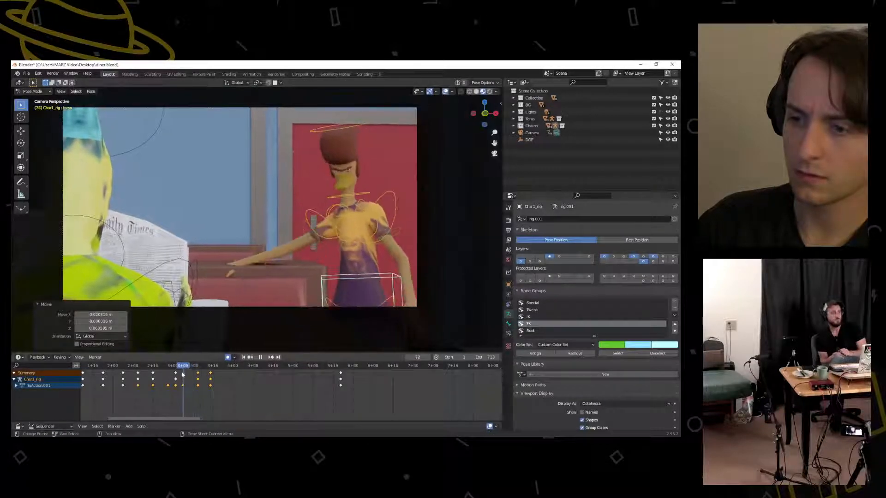
{"action": "key", "text": "Escape"}
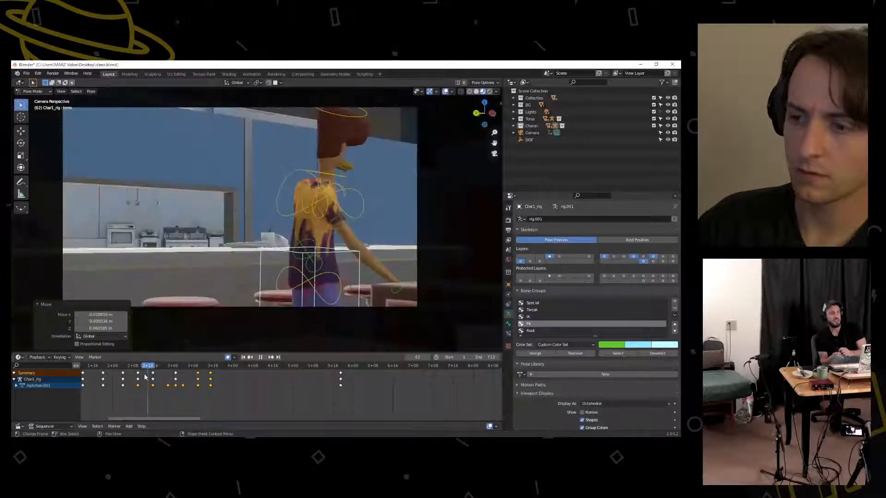
{"action": "left_click", "coordinate": [263, 358]}
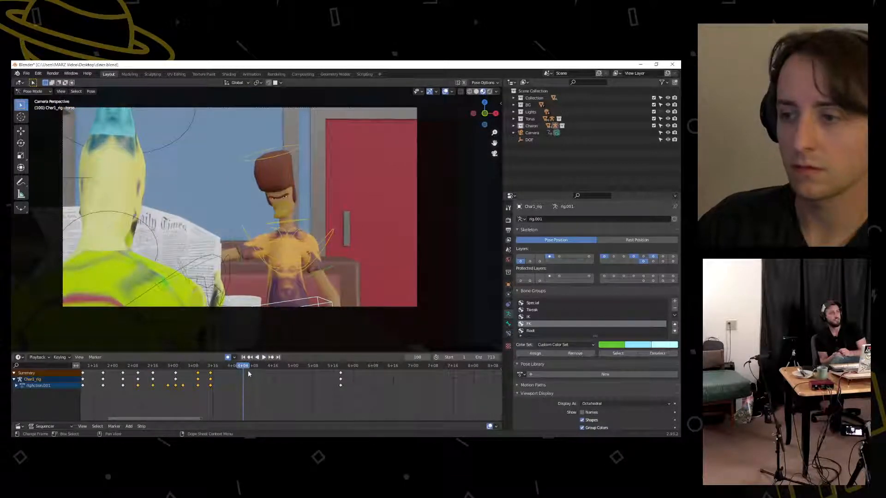
{"action": "left_click_drag", "start_coordinate": [245, 370], "coordinate": [231, 368]}
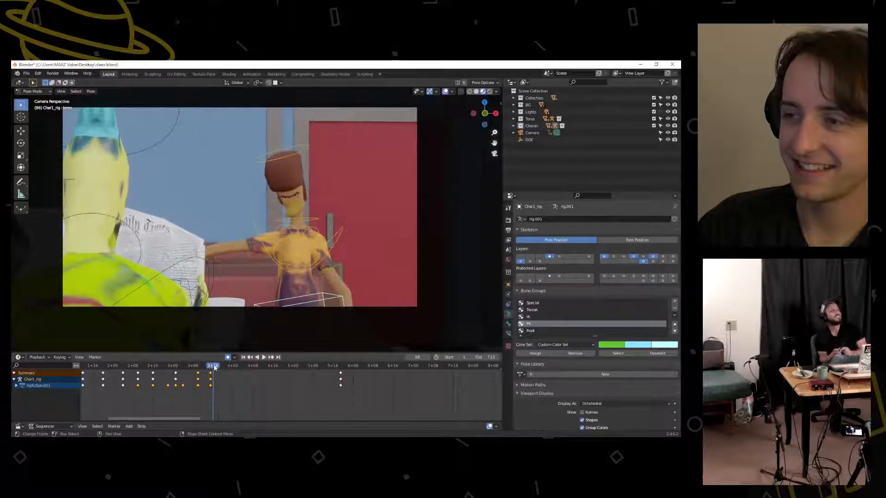
{"action": "left_click_drag", "start_coordinate": [179, 368], "coordinate": [187, 366]}
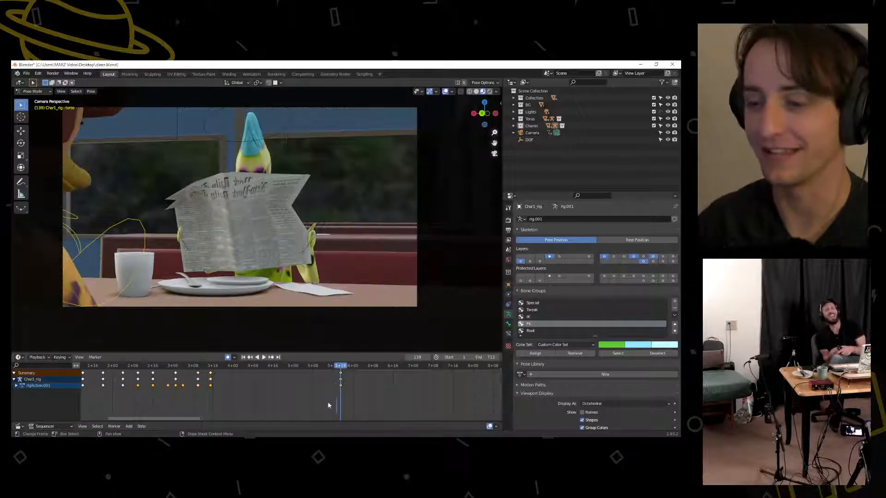
At frame 108, rotate the torso slightly and turn the upper arm resting on the booth by about 15.5°
{"action": "left_click_drag", "start_coordinate": [343, 366], "coordinate": [262, 368]}
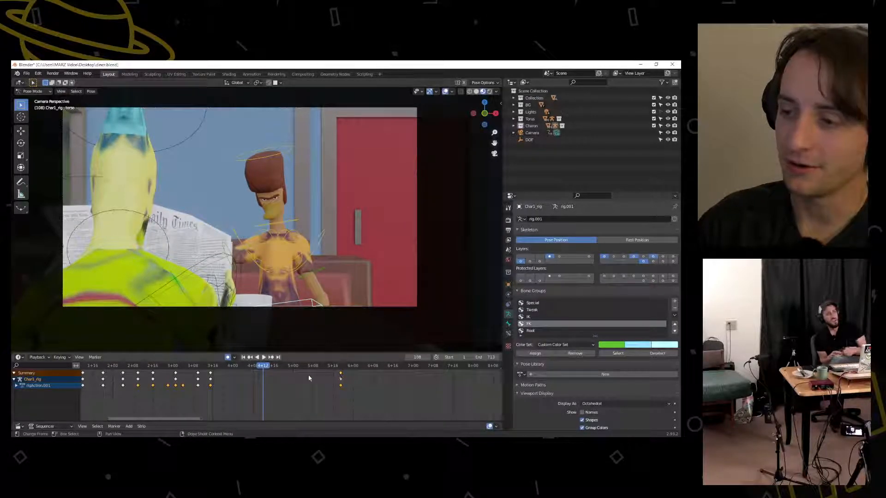
{"action": "key", "text": "r"}
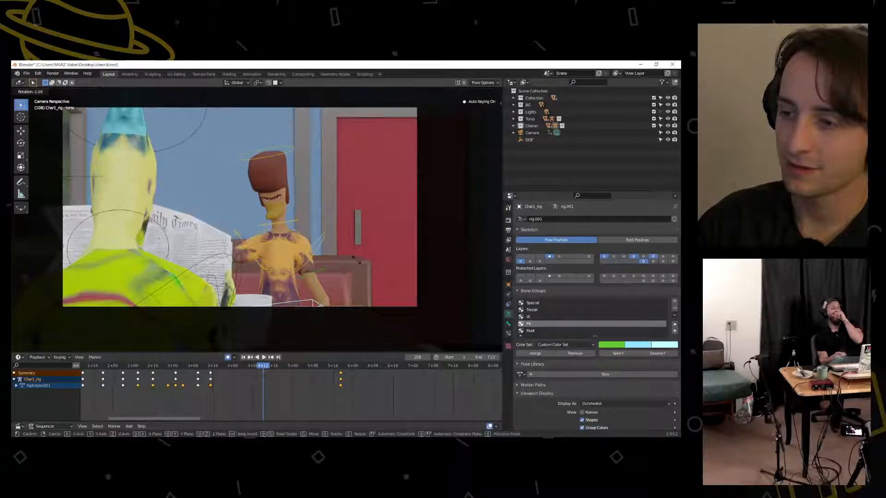
{"action": "left_click", "coordinate": [358, 261]}
{"action": "left_click", "coordinate": [241, 248]}
{"action": "key", "text": "r"}
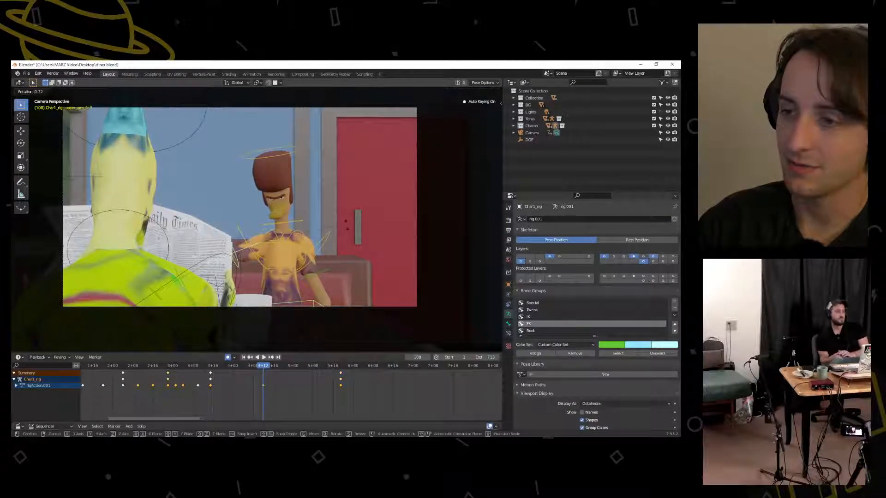
{"action": "left_click", "coordinate": [349, 250]}
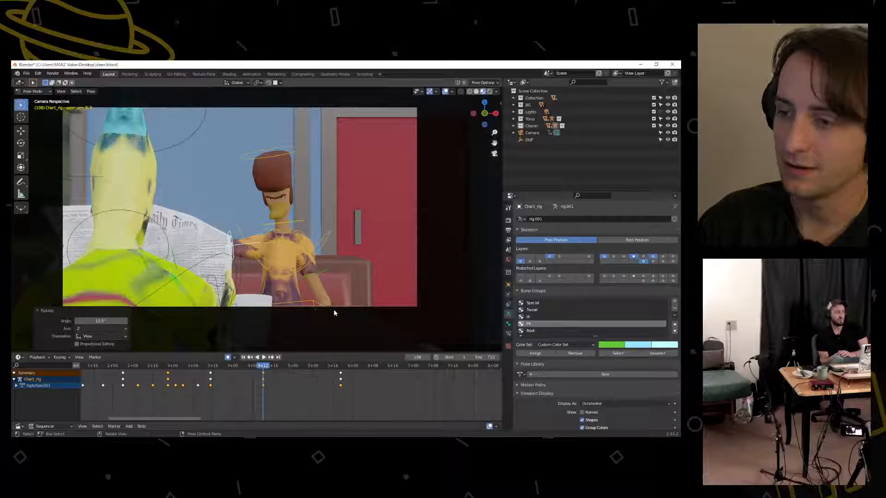
Key location and rotation for all of the rig's controls at frame 108 and delete the keys at frame 139
{"action": "left_click", "coordinate": [308, 268]}
{"action": "key", "text": "i"}
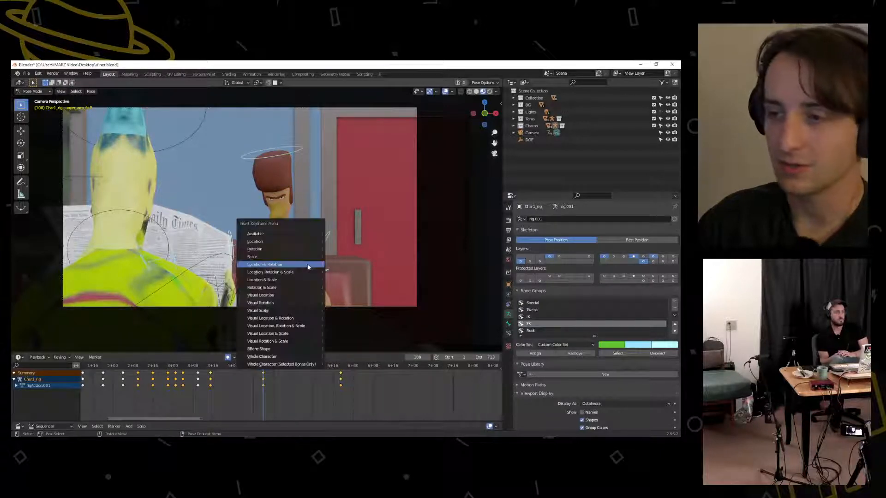
{"action": "left_click", "coordinate": [308, 267]}
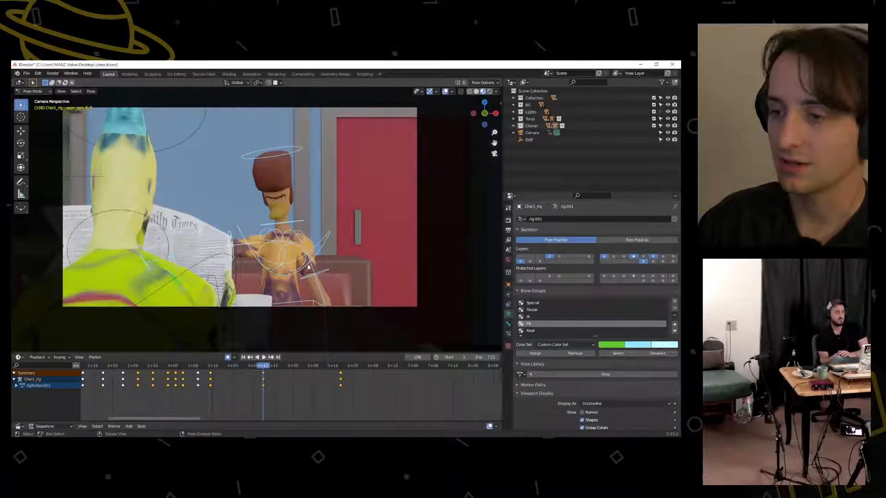
{"action": "left_click", "coordinate": [340, 373]}
Replay the sit-down from about frame 66 to check the new timing into frame 108
{"action": "left_click_drag", "start_coordinate": [276, 369], "coordinate": [158, 368]}
{"action": "left_click", "coordinate": [263, 358]}
{"action": "key", "text": "space"}
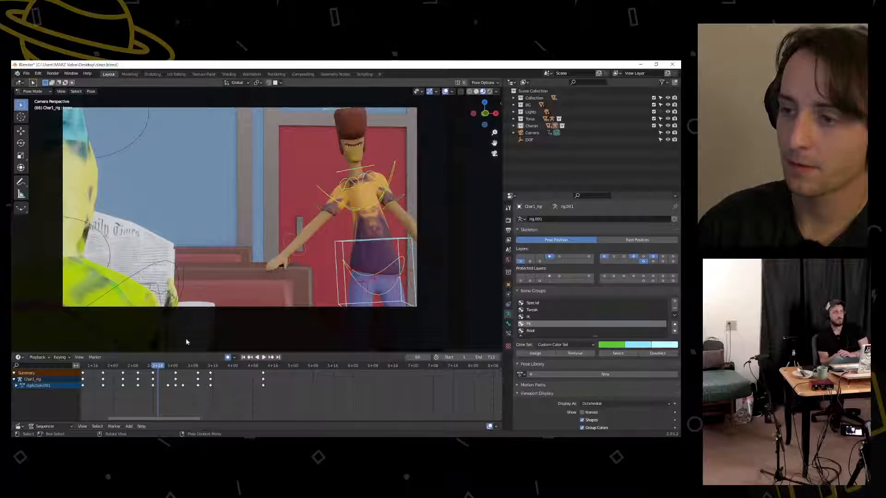
{"action": "left_click", "coordinate": [264, 357]}
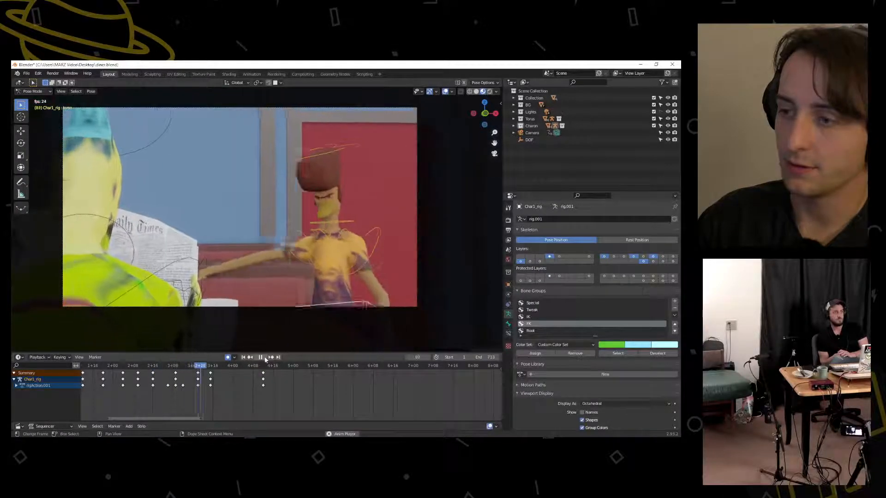
Delete the torso key at frame 82 and replay the sit-down without it
{"action": "left_click_drag", "start_coordinate": [193, 368], "coordinate": [168, 369]}
{"action": "key", "text": "x"}
{"action": "left_click", "coordinate": [201, 369]}
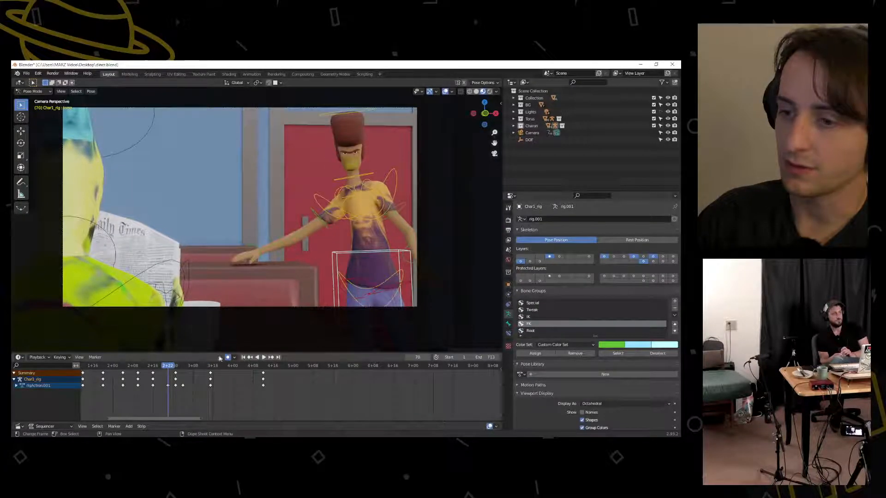
{"action": "left_click", "coordinate": [265, 358]}
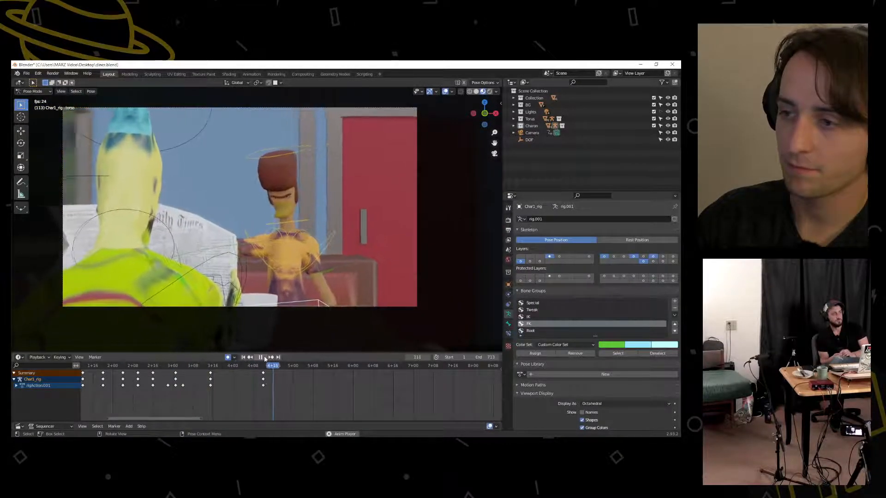
{"action": "left_click", "coordinate": [265, 358]}
{"action": "left_click_drag", "start_coordinate": [239, 371], "coordinate": [194, 376]}
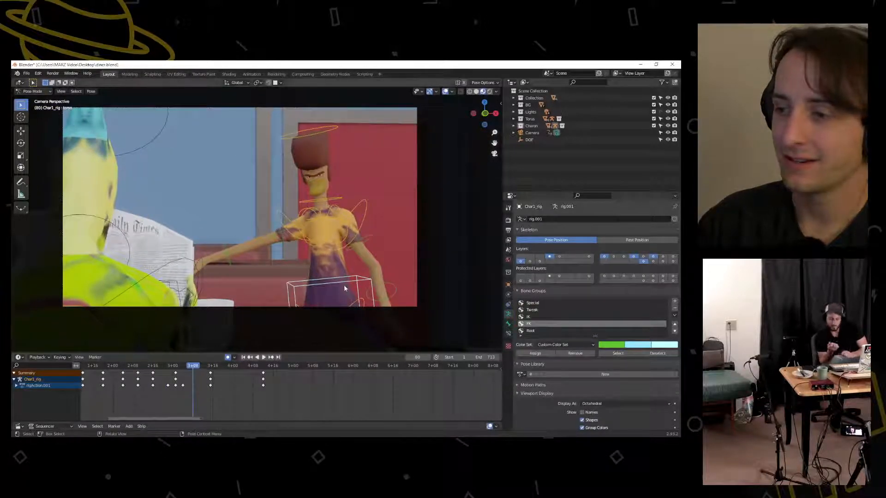
Examine the legs, feet and torso around frames 80 to 108 from several angles, and recheck frame 83 through the camera
{"action": "middle_click_drag", "start_coordinate": [320, 295], "coordinate": [278, 286]}
{"action": "scroll", "coordinate": [278, 286], "scroll_direction": "up", "scroll_amount": 2}
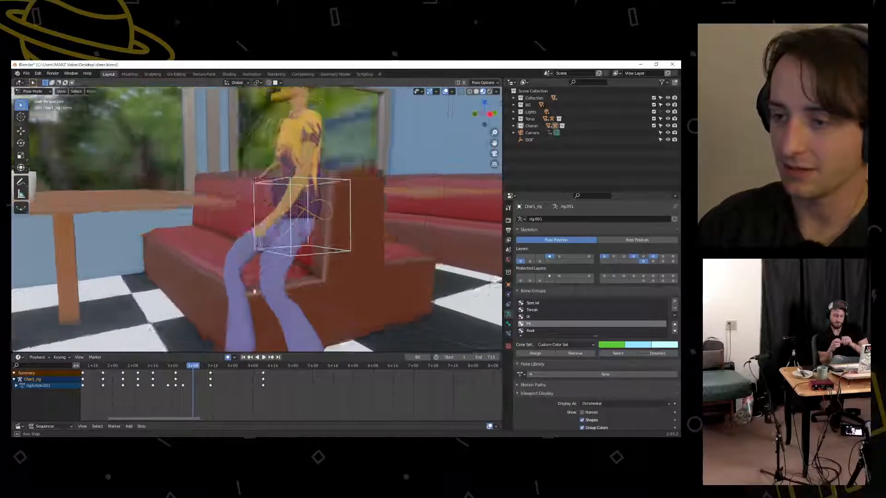
{"action": "scroll", "coordinate": [240, 338], "scroll_direction": "up", "scroll_amount": 2}
{"action": "key", "text": "Right"}
{"action": "key", "text": "Right"}
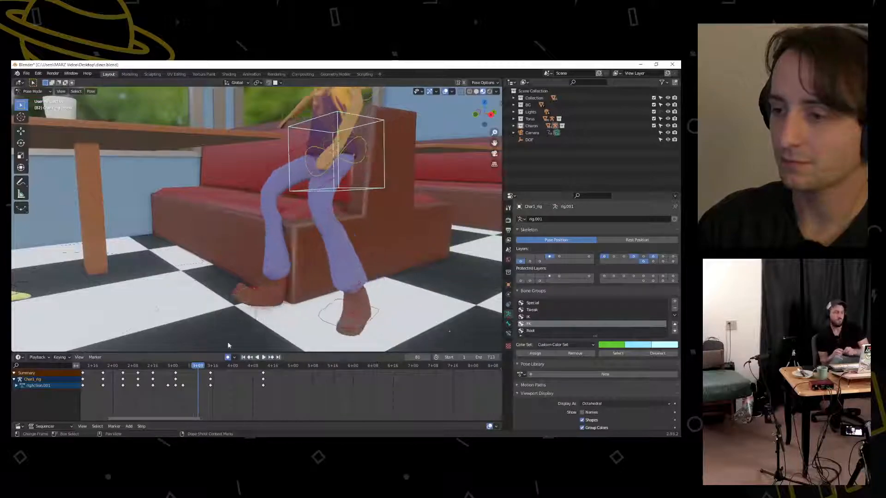
{"action": "left_click", "coordinate": [256, 330]}
{"action": "key", "text": "space"}
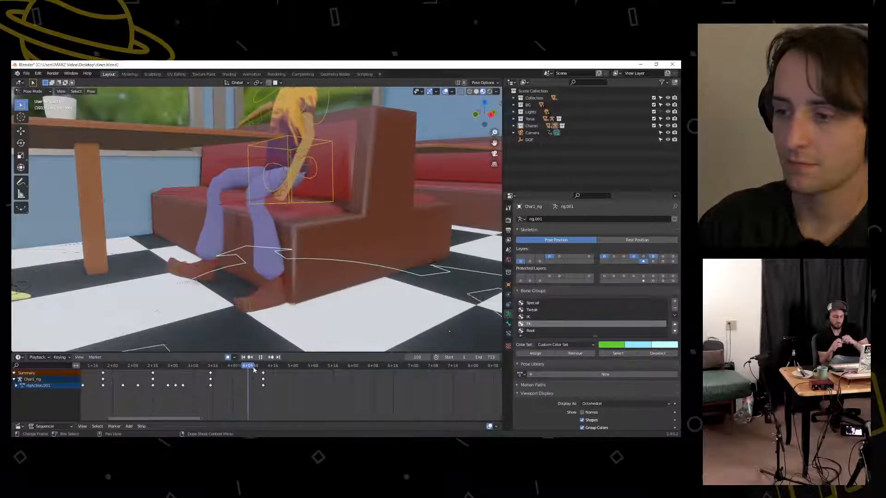
{"action": "left_click_drag", "start_coordinate": [265, 370], "coordinate": [203, 373]}
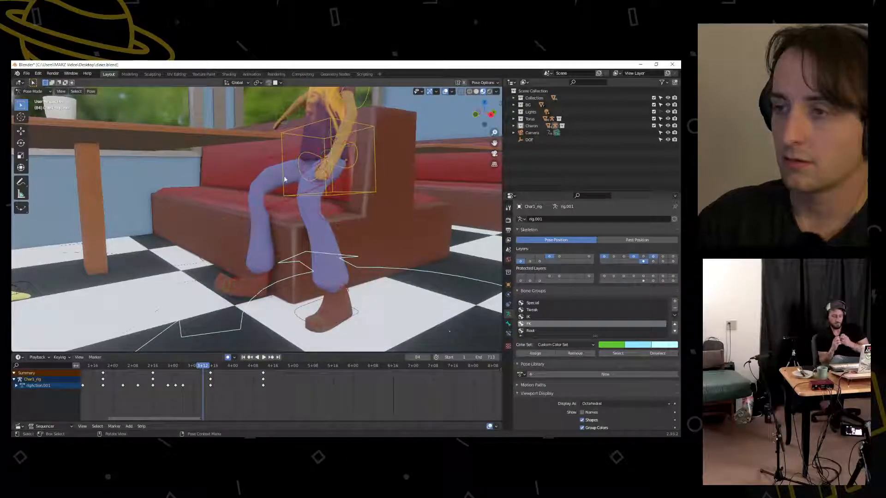
{"action": "middle_click_drag", "start_coordinate": [268, 210], "coordinate": [246, 282]}
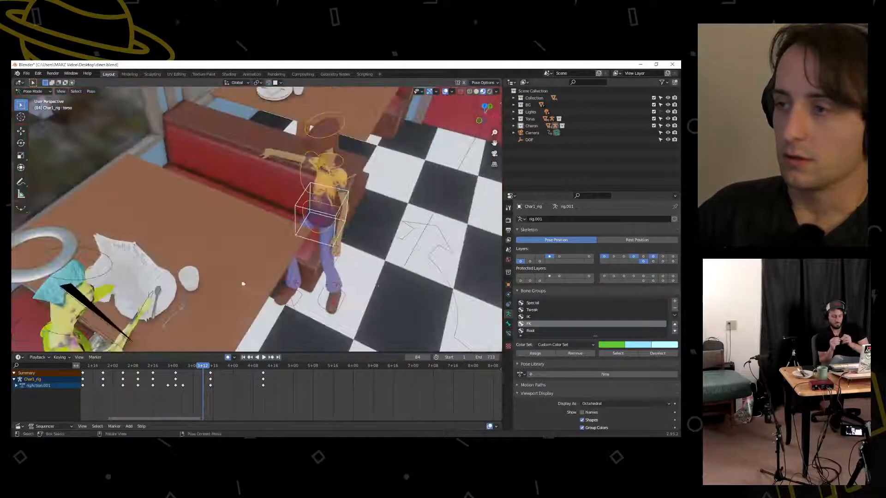
{"action": "key", "text": "KP_0"}
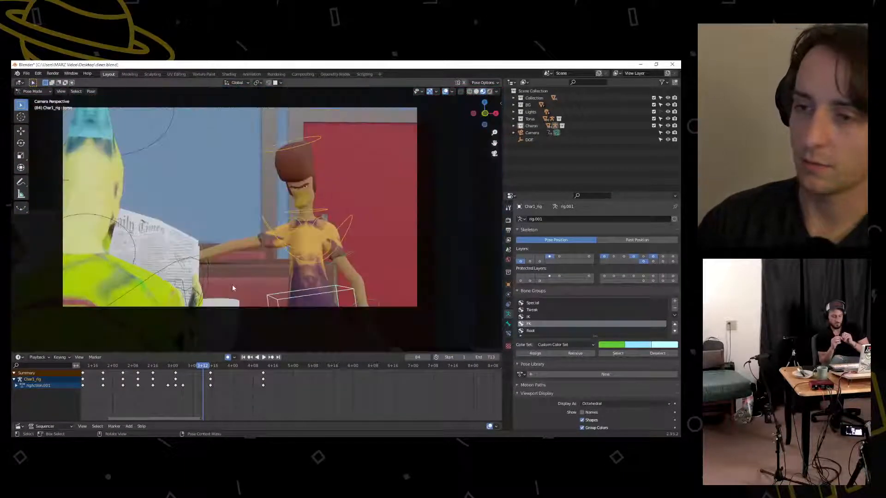
{"action": "key", "text": "ctrl+shift+space"}
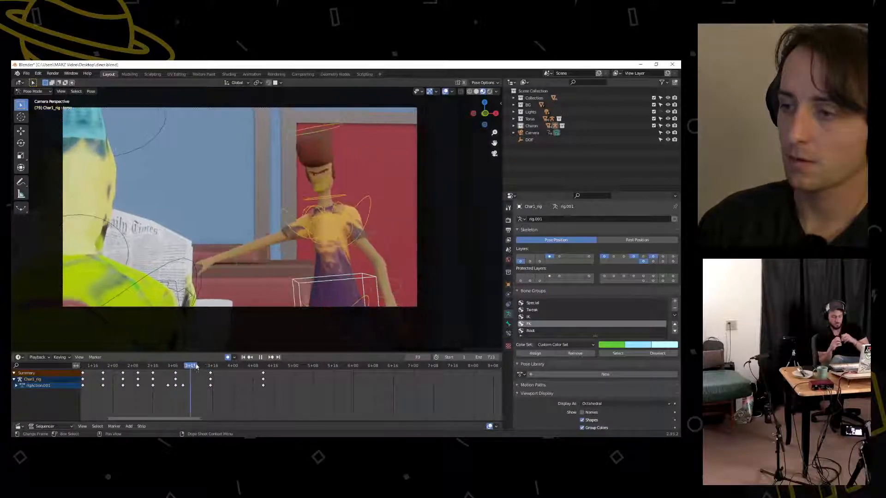
{"action": "mouse_move", "coordinate": [196, 369]}
{"action": "left_mouse_down"}
{"action": "mouse_move", "coordinate": [175, 372]}
{"action": "mouse_move", "coordinate": [200, 372]}
{"action": "left_mouse_up"}
{"action": "key", "text": "space"}
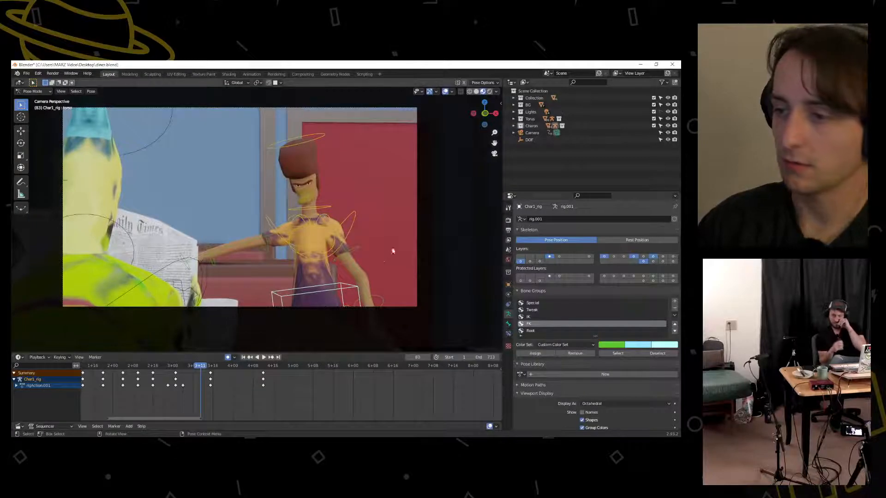
{"action": "key", "text": "r"}
{"action": "left_click", "coordinate": [412, 237]}
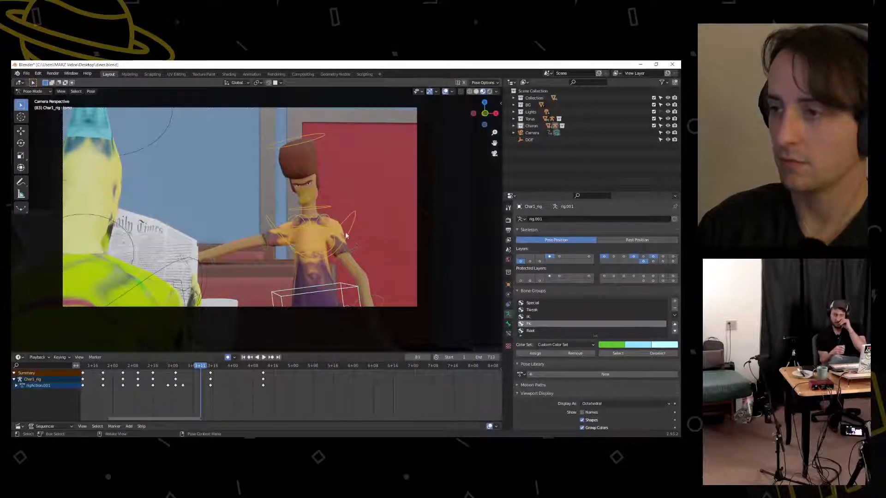
{"action": "key", "text": "r"}
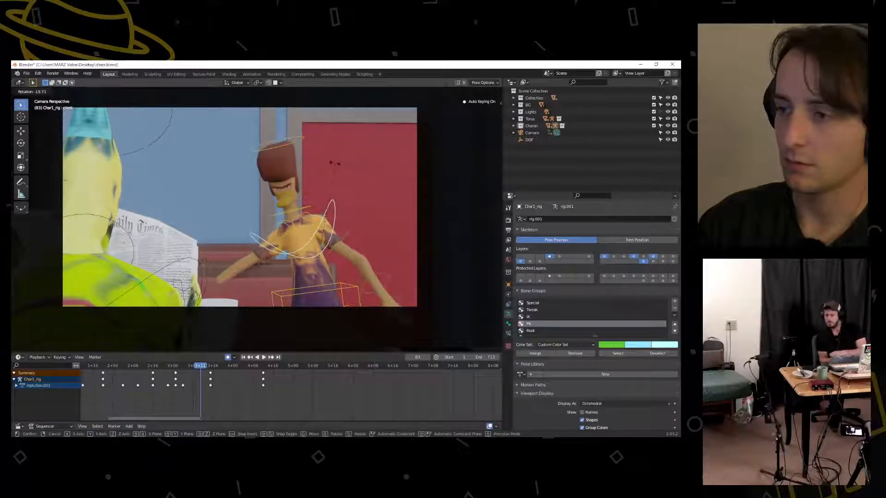
{"action": "key", "text": "Escape"}
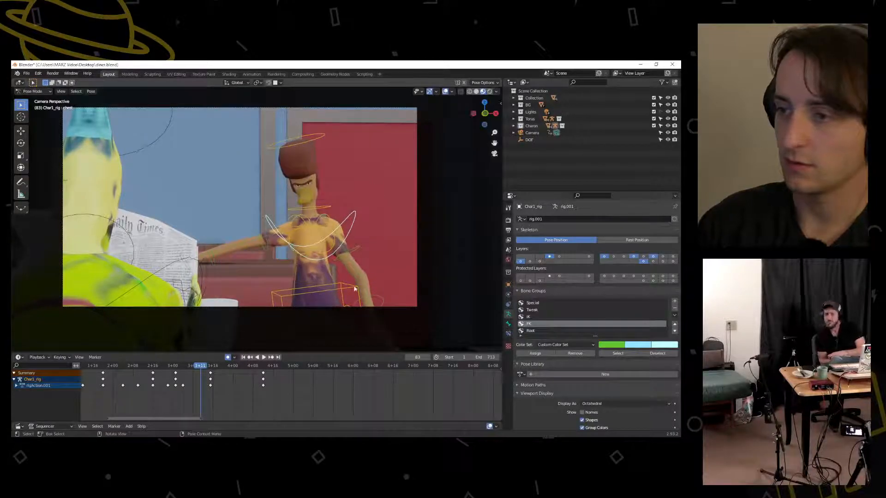
Rotate the torso by about 15° at frame 83 and scrub the neighbouring frames to compare the pose
{"action": "key", "text": "r"}
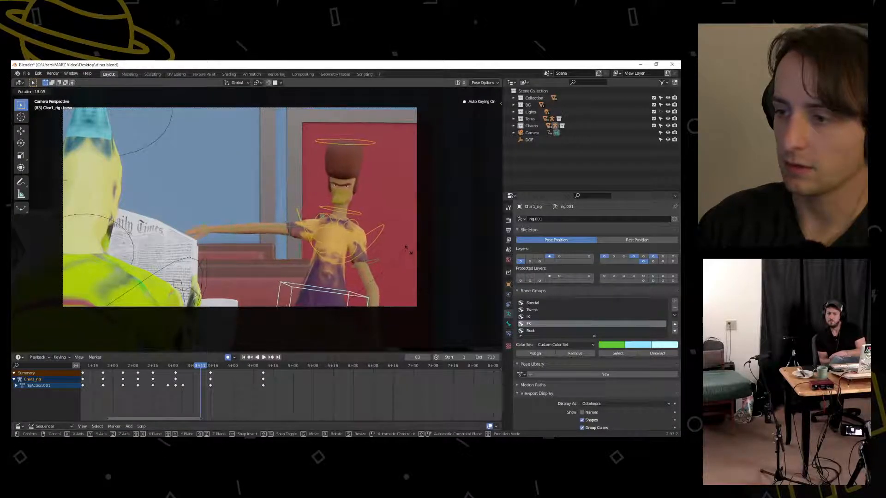
{"action": "left_click", "coordinate": [407, 249]}
{"action": "left_click", "coordinate": [285, 236]}
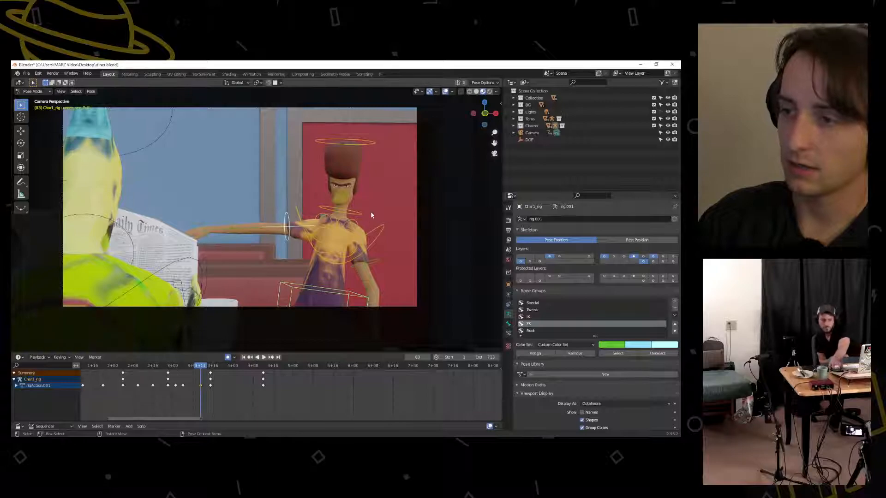
{"action": "key", "text": "space"}
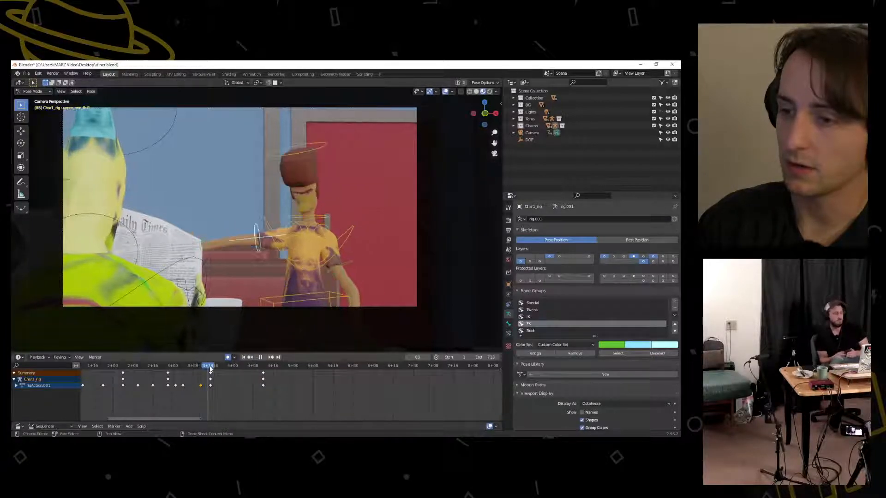
{"action": "mouse_move", "coordinate": [210, 369]}
{"action": "left_mouse_down"}
{"action": "mouse_move", "coordinate": [119, 369]}
{"action": "mouse_move", "coordinate": [210, 370]}
{"action": "left_mouse_up"}
{"action": "key", "text": "Escape"}
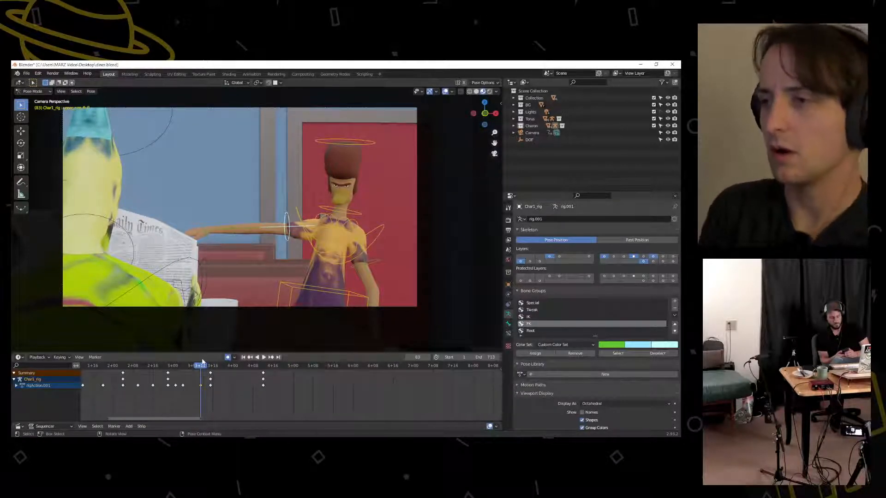
Counter-rotate the chest by about 11° at frame 83 and scrub the sit-down to check it
{"action": "key", "text": "space"}
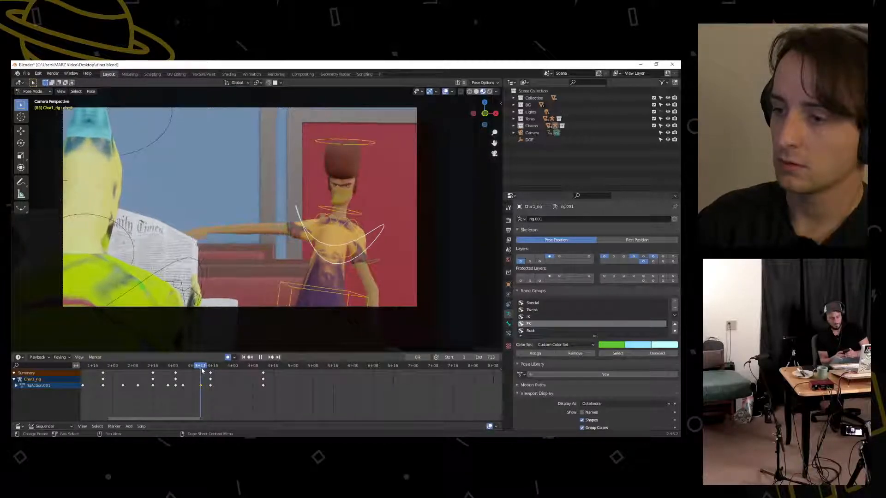
{"action": "key", "text": "r"}
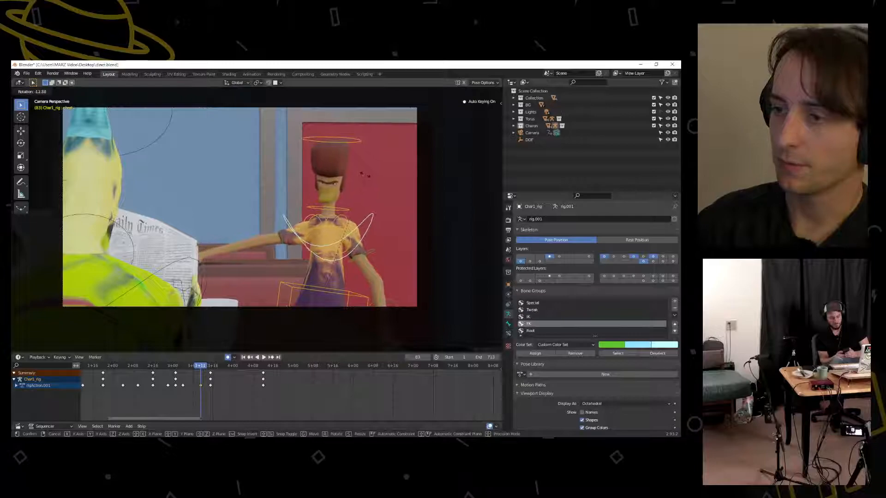
{"action": "left_click", "coordinate": [279, 310]}
{"action": "key", "text": "space"}
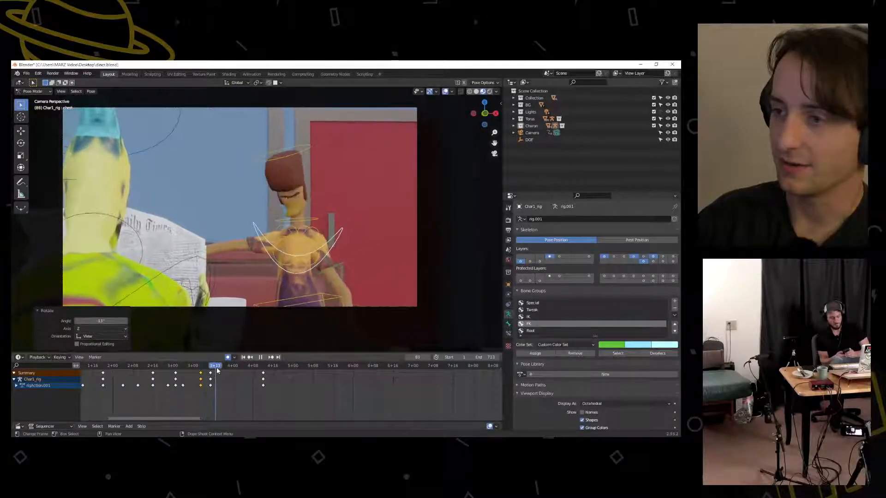
Replay the turn and sit-down from frame 41 to check the chest rotation
{"action": "left_click", "coordinate": [156, 373]}
{"action": "key", "text": "Escape"}
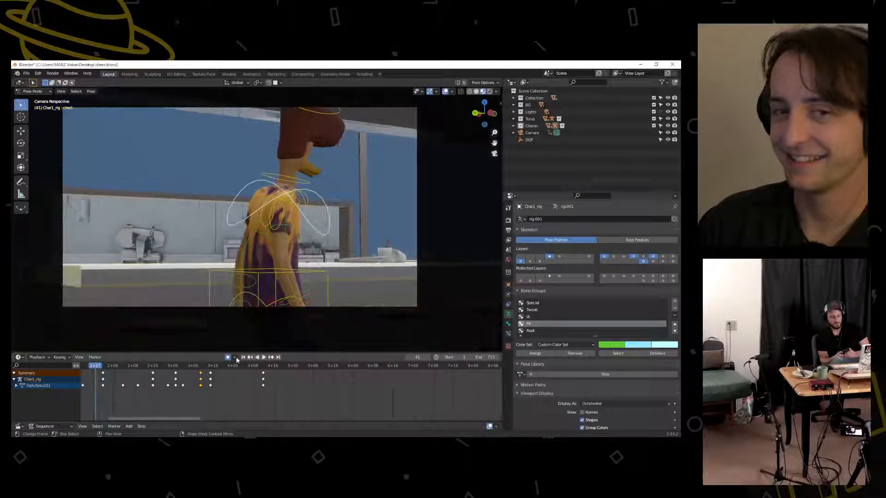
{"action": "left_click", "coordinate": [264, 357]}
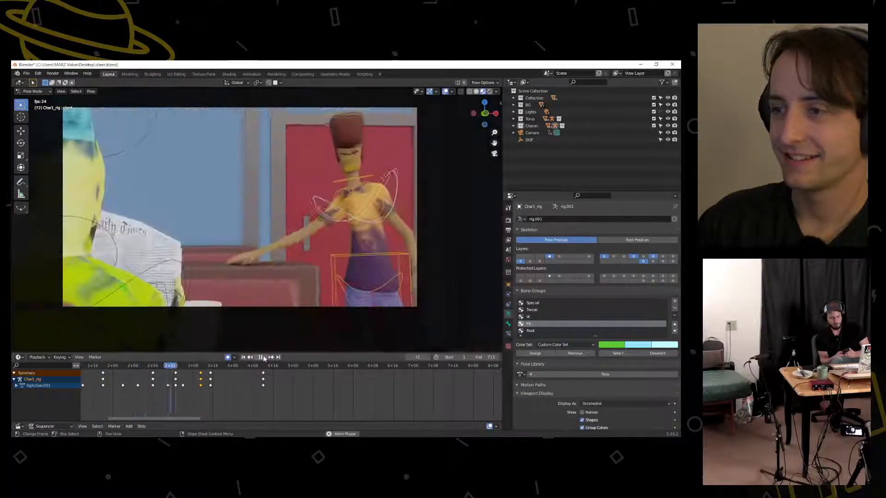
{"action": "left_click", "coordinate": [261, 358]}
Rotate the head by about 21° at frame 87, then refine its position and tilt towards the door
{"action": "left_click_drag", "start_coordinate": [249, 372], "coordinate": [211, 372]}
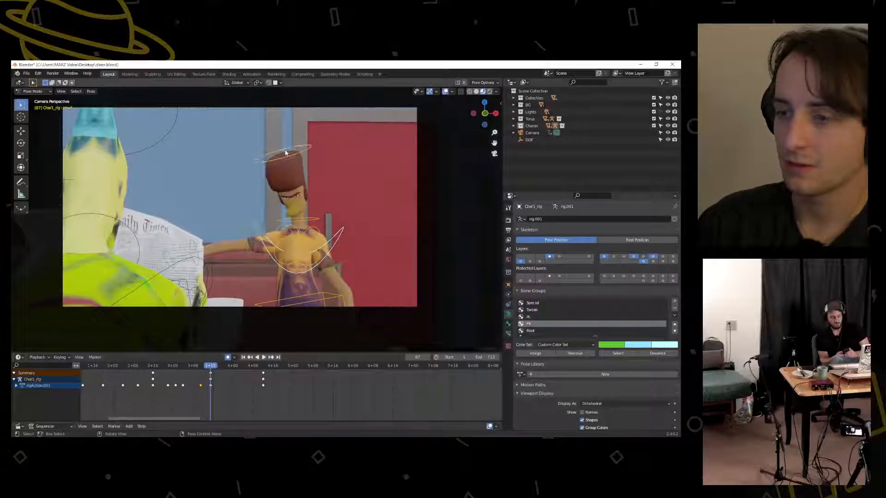
{"action": "mouse_move", "coordinate": [209, 370]}
{"action": "left_mouse_down"}
{"action": "mouse_move", "coordinate": [180, 368]}
{"action": "mouse_move", "coordinate": [210, 369]}
{"action": "left_mouse_up"}
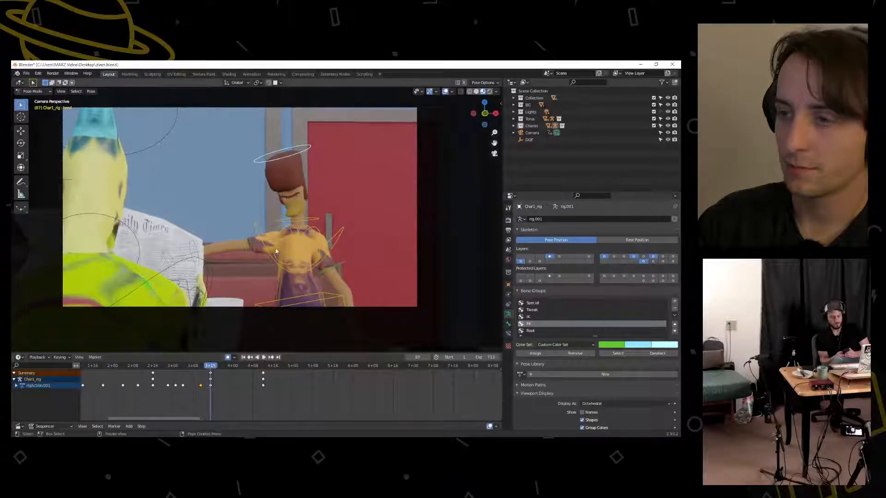
{"action": "key", "text": "r"}
{"action": "left_click", "coordinate": [371, 170]}
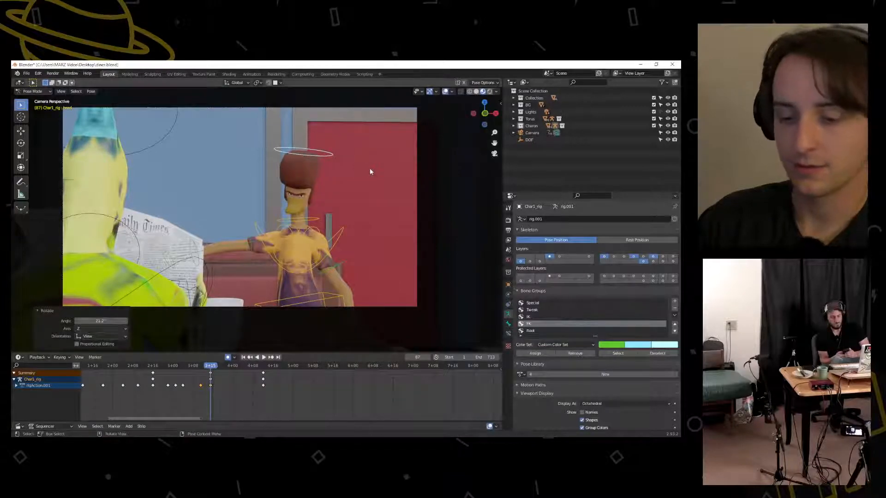
{"action": "key", "text": "g"}
{"action": "left_click", "coordinate": [376, 166]}
{"action": "key", "text": "r"}
{"action": "left_click", "coordinate": [389, 165]}
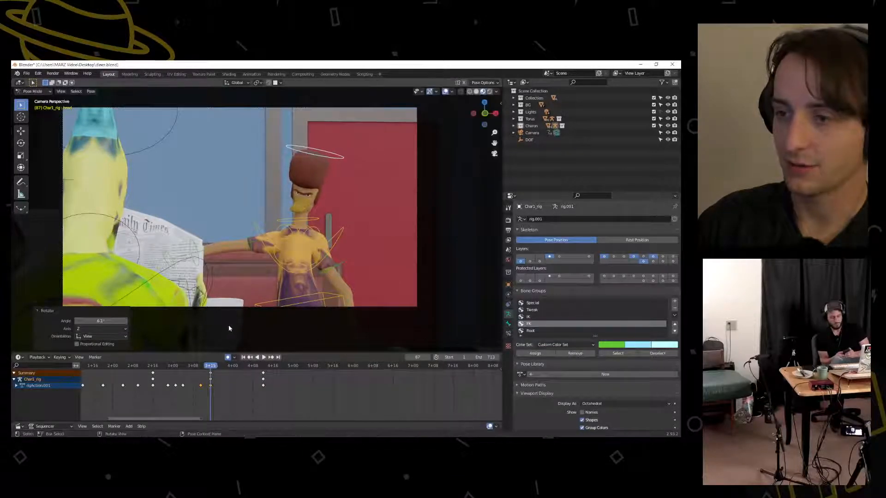
Rotate the head freely at frame 64 so it tips down towards the booth
{"action": "left_click_drag", "start_coordinate": [211, 366], "coordinate": [152, 379]}
{"action": "key", "text": "space"}
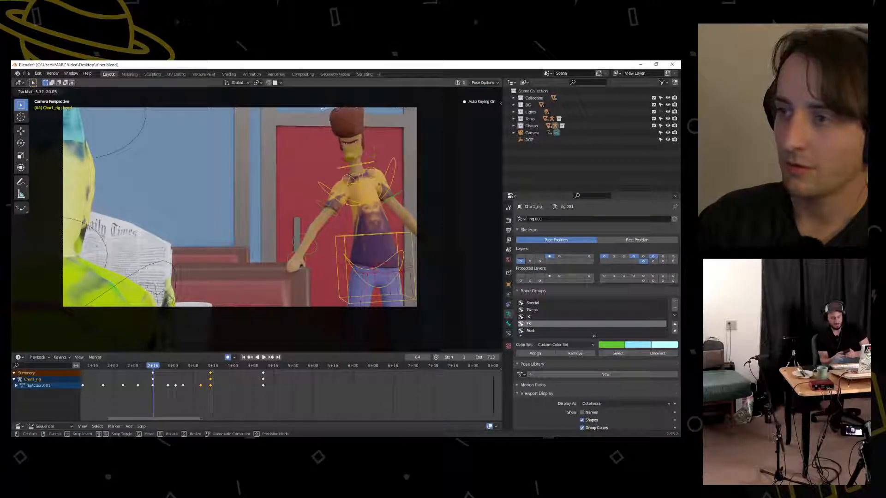
{"action": "left_click", "coordinate": [368, 150]}
Turn the head away from the camera at frame 47 around global Z, then refine it with free rotations, the last about 20° and 17°
{"action": "left_click_drag", "start_coordinate": [165, 372], "coordinate": [112, 375]}
{"action": "key", "text": "r"}
{"action": "key", "text": "z"}
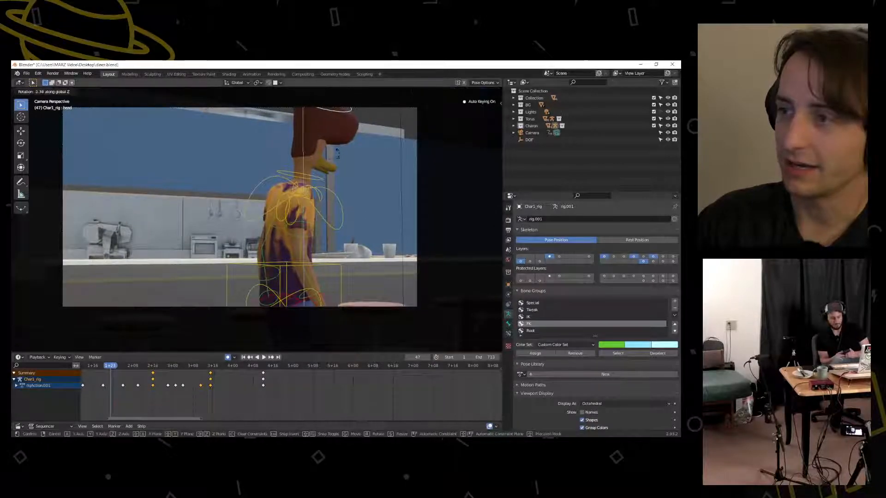
{"action": "left_click", "coordinate": [342, 197]}
{"action": "key", "text": "r"}
{"action": "key", "text": "r"}
{"action": "left_click", "coordinate": [336, 124]}
{"action": "key", "text": "r"}
{"action": "key", "text": "r"}
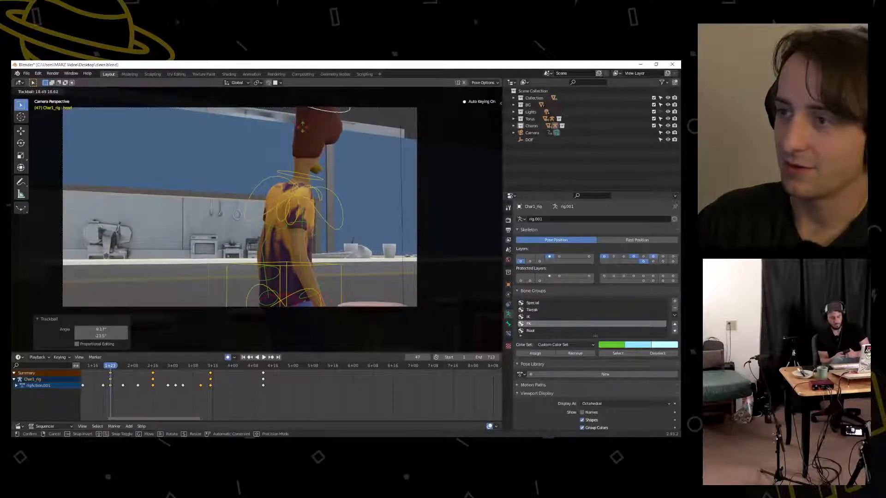
{"action": "left_click", "coordinate": [302, 127]}
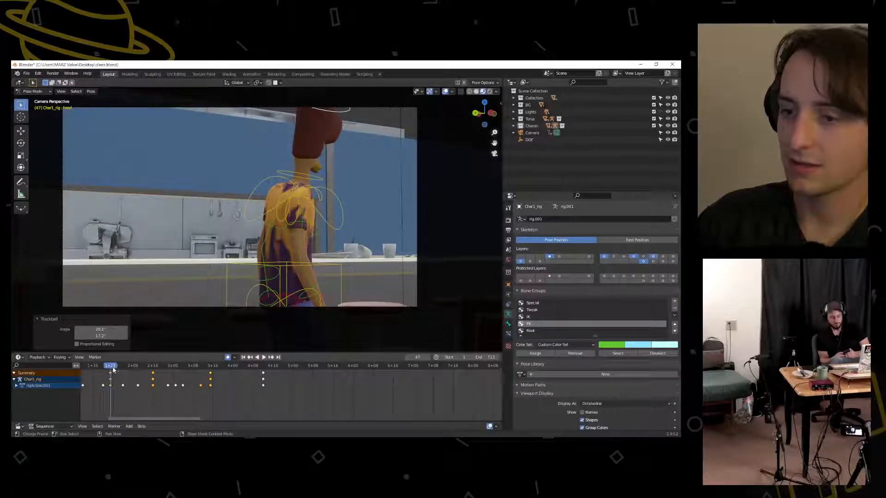
Bring the first keys into view in the timeline and replay the entrance from frame 1
{"action": "key", "text": "ctrl+shift+space"}
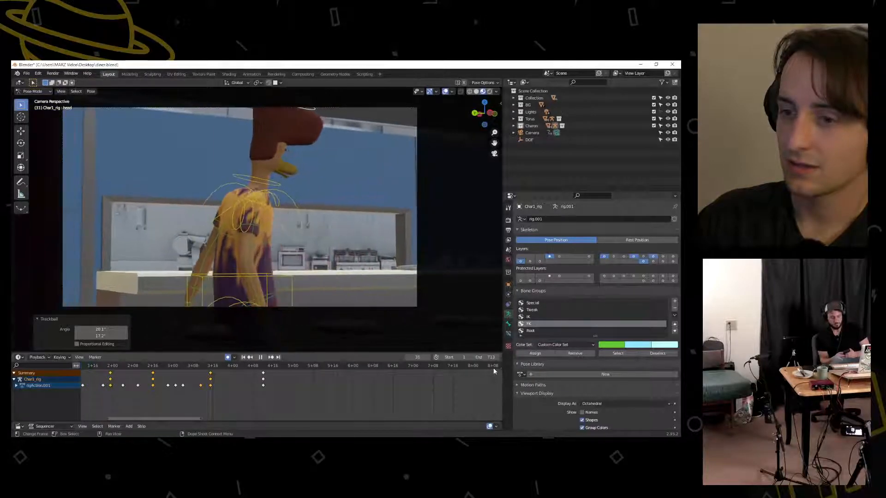
{"action": "key", "text": "space"}
{"action": "left_click_drag", "start_coordinate": [164, 419], "coordinate": [119, 420]}
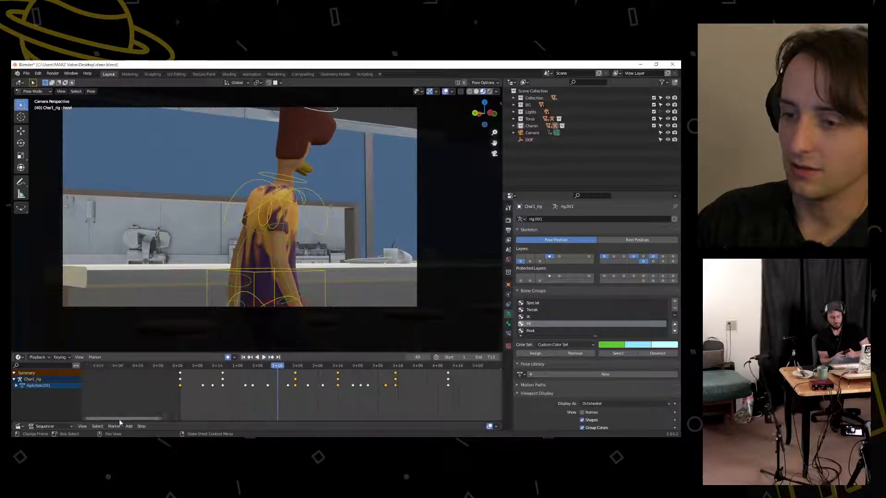
{"action": "left_click", "coordinate": [180, 366]}
{"action": "left_click", "coordinate": [264, 357]}
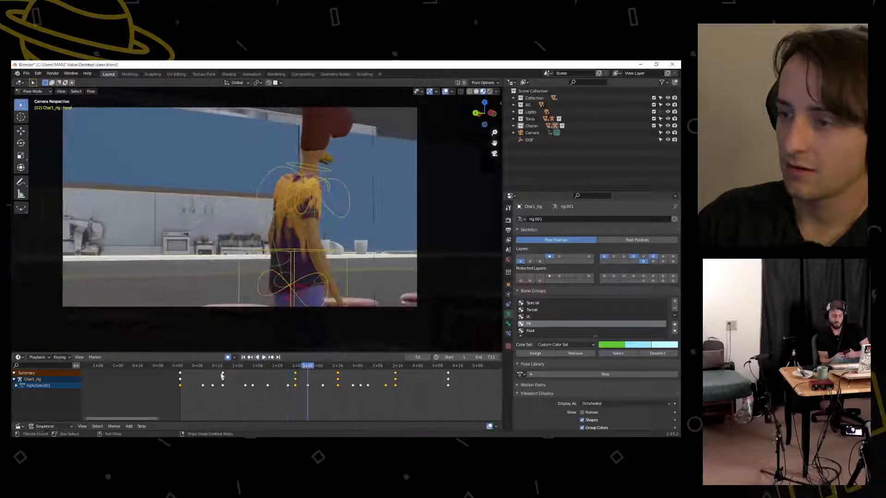
Rotate the head freely at frame 1 to adjust its starting pose at the door
{"action": "left_click", "coordinate": [179, 367]}
{"action": "key", "text": "space"}
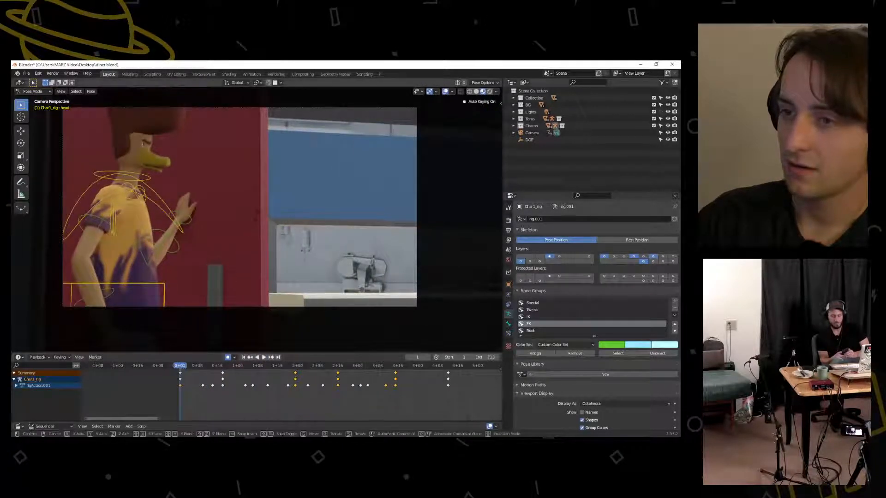
{"action": "key", "text": "r"}
{"action": "key", "text": "r"}
{"action": "left_click", "coordinate": [184, 366]}
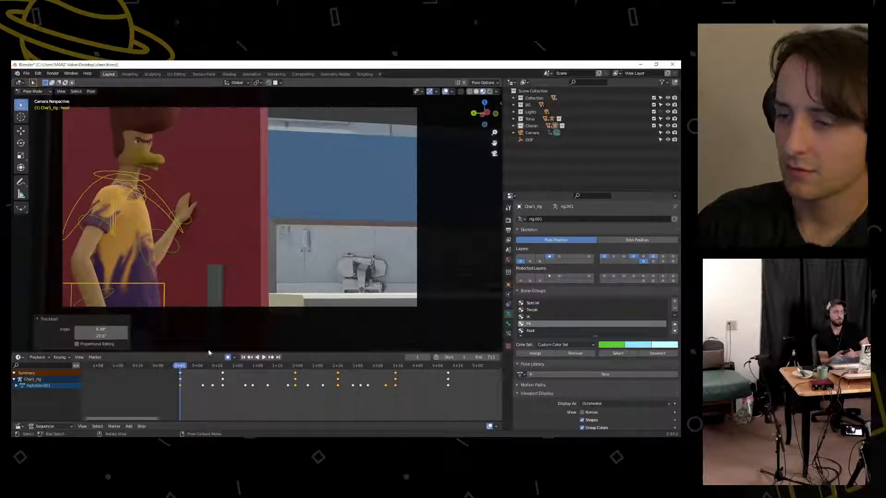
Replay the shot from frame 1 and rotate the head freely at frame 108 for the seated pose
{"action": "left_click", "coordinate": [262, 357]}
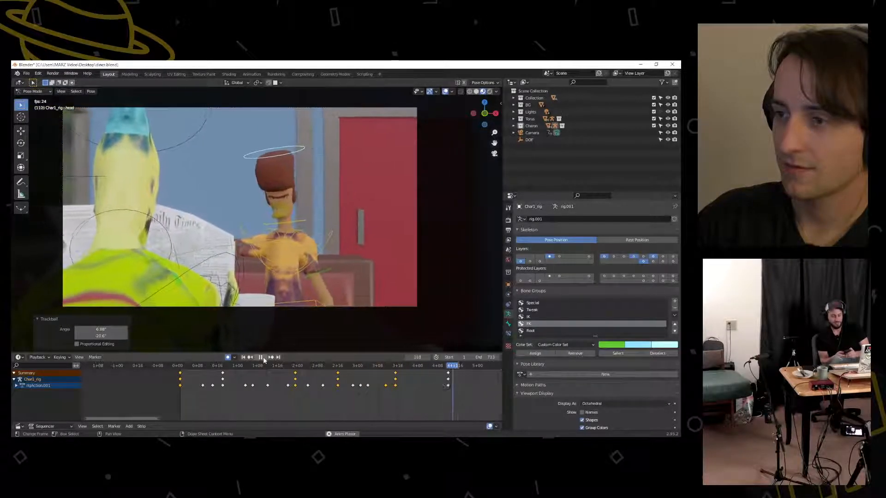
{"action": "left_click", "coordinate": [261, 357]}
{"action": "mouse_move", "coordinate": [450, 367]}
{"action": "left_mouse_down"}
{"action": "mouse_move", "coordinate": [441, 368]}
{"action": "mouse_move", "coordinate": [448, 370]}
{"action": "left_mouse_up"}
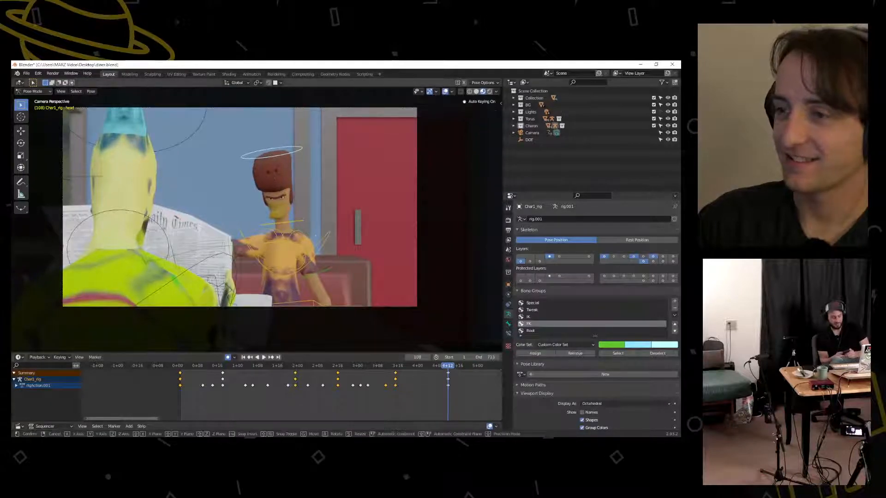
{"action": "key", "text": "r"}
{"action": "key", "text": "r"}
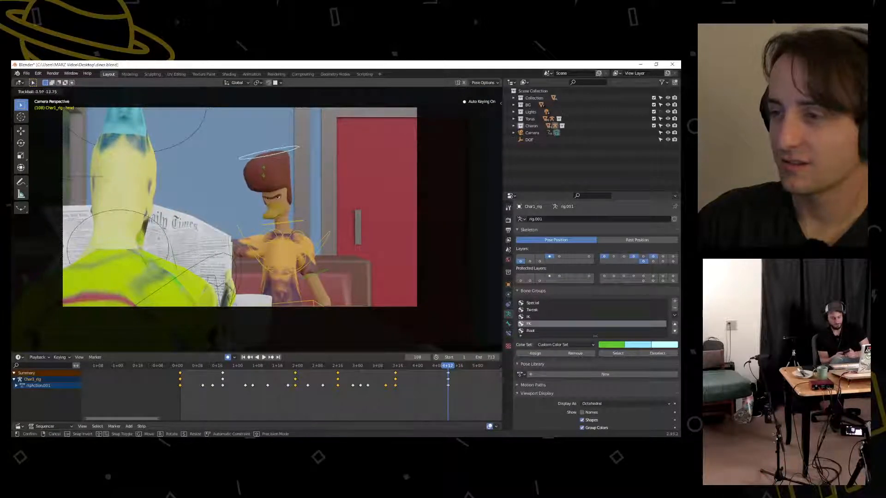
{"action": "left_click", "coordinate": [355, 375]}
Rotate the head freely by about 17° at frame 83, then tilt it back by about 11°
{"action": "left_click_drag", "start_coordinate": [446, 367], "coordinate": [385, 371]}
{"action": "key", "text": "r"}
{"action": "key", "text": "r"}
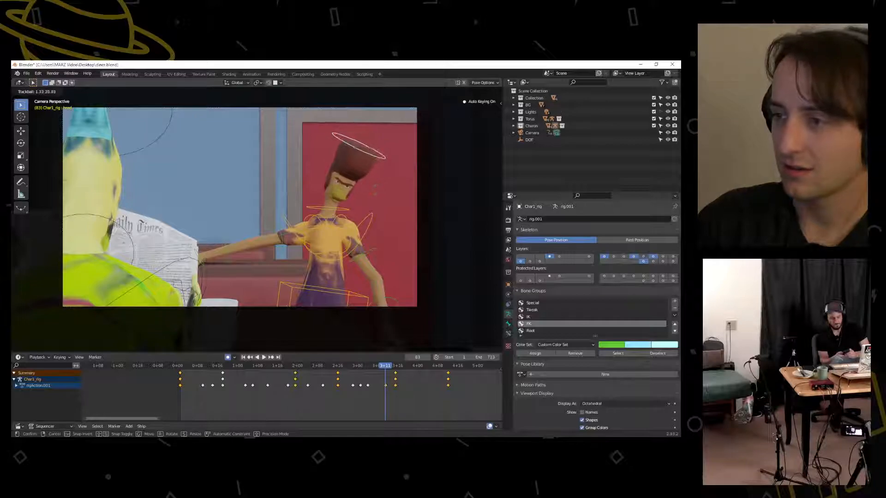
{"action": "left_click", "coordinate": [348, 139]}
{"action": "key", "text": "r"}
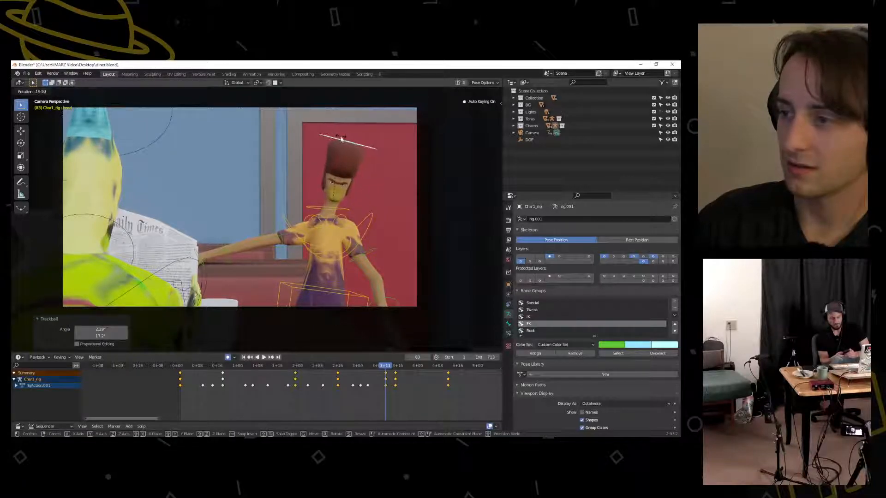
{"action": "left_click", "coordinate": [342, 139]}
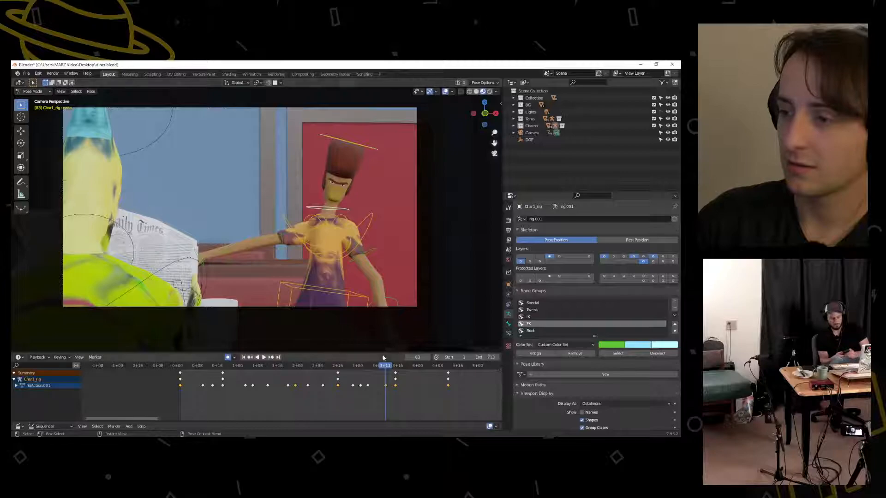
Select the neck control and rotate it slightly at frame 87
{"action": "key", "text": "space"}
{"action": "key", "text": "space"}
{"action": "key", "text": "r"}
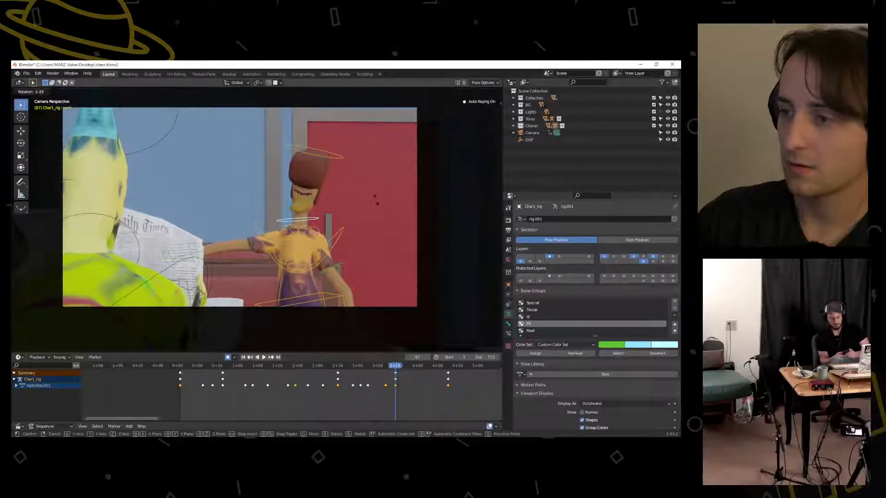
{"action": "left_click", "coordinate": [375, 199]}
Replay the shot from frame 1 to check the new head and neck poses
{"action": "left_click_drag", "start_coordinate": [374, 364], "coordinate": [180, 369]}
{"action": "key", "text": "space"}
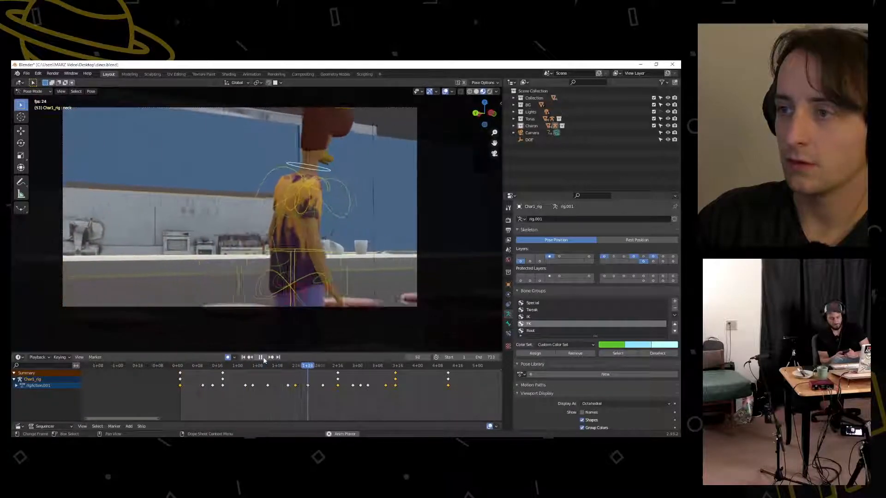
{"action": "left_click", "coordinate": [261, 358]}
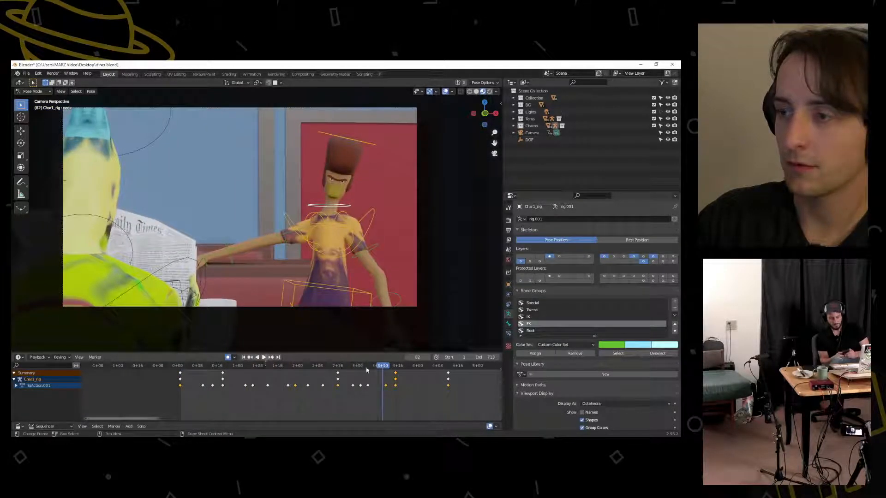
Select the torso control and shift it slightly at frame 64
{"action": "left_click_drag", "start_coordinate": [381, 366], "coordinate": [338, 373]}
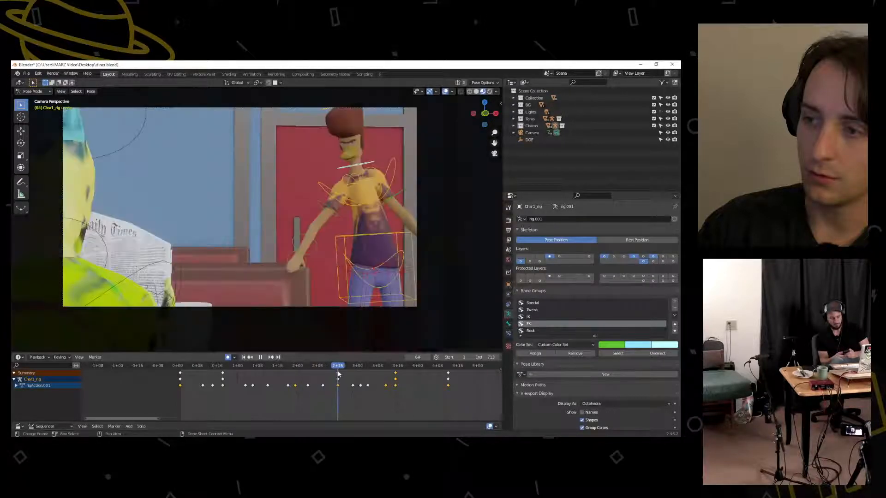
{"action": "key", "text": "g"}
{"action": "right_click", "coordinate": [359, 282]}
{"action": "left_click", "coordinate": [347, 284]}
{"action": "key", "text": "g"}
{"action": "left_click", "coordinate": [346, 304]}
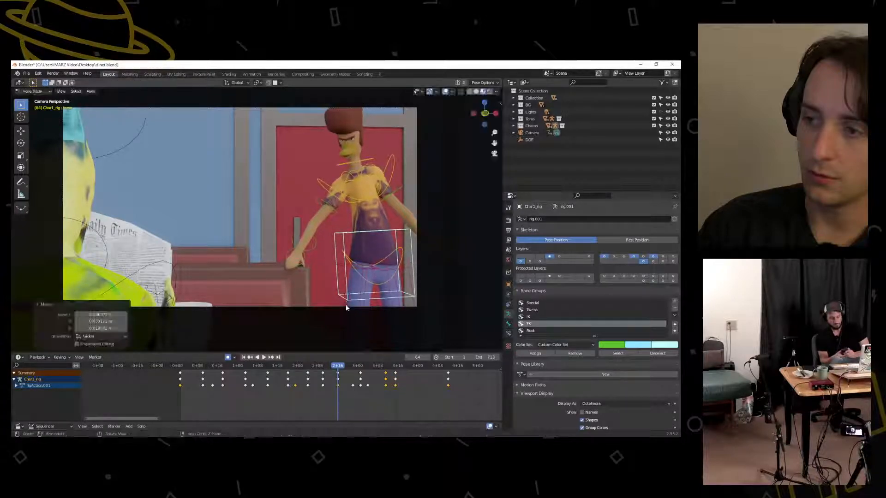
Move the torso about 0.05 m down and away from the booth at frame 68, and scrub the neighbouring frames
{"action": "key", "text": "space"}
{"action": "key", "text": "space"}
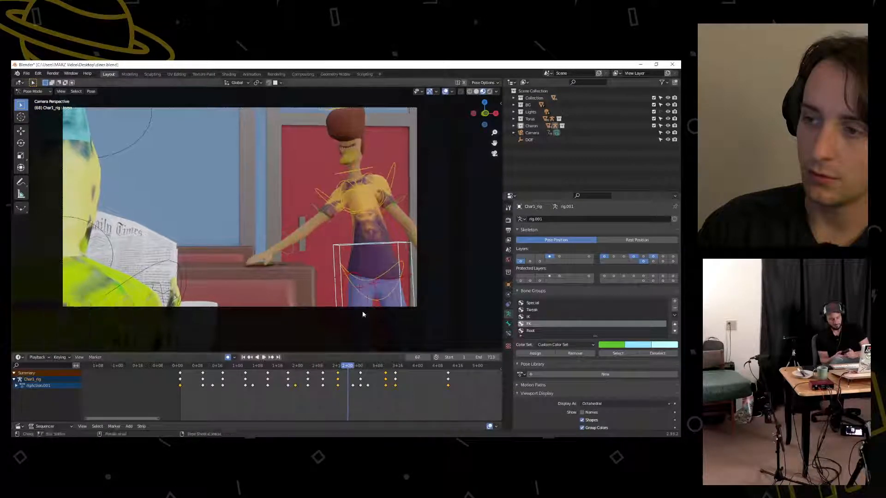
{"action": "key", "text": "g"}
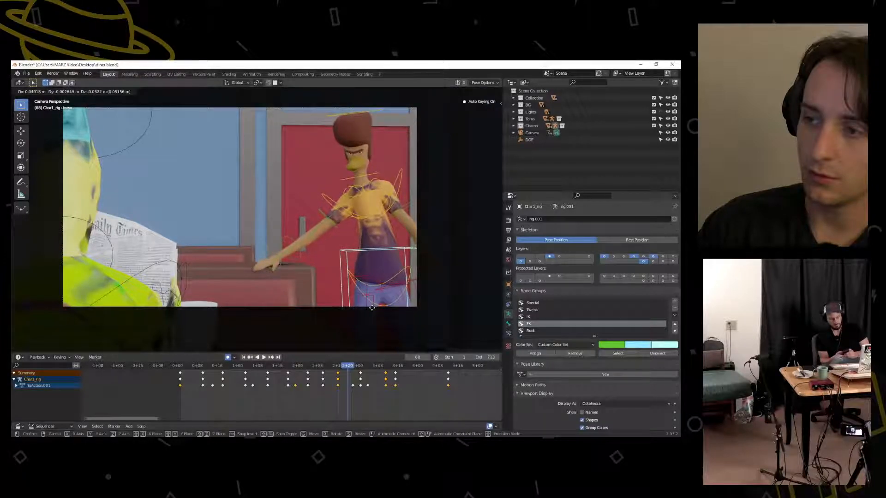
{"action": "left_click", "coordinate": [372, 308]}
{"action": "left_click_drag", "start_coordinate": [348, 373], "coordinate": [335, 376]}
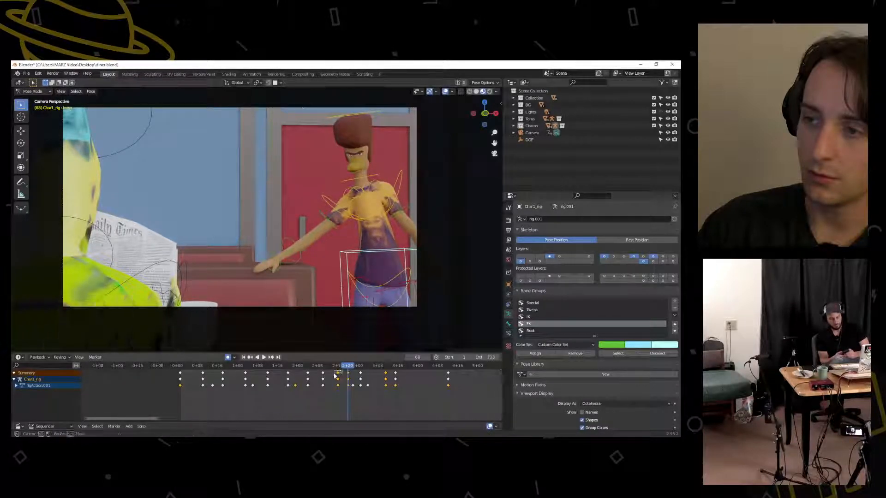
{"action": "key", "text": "space"}
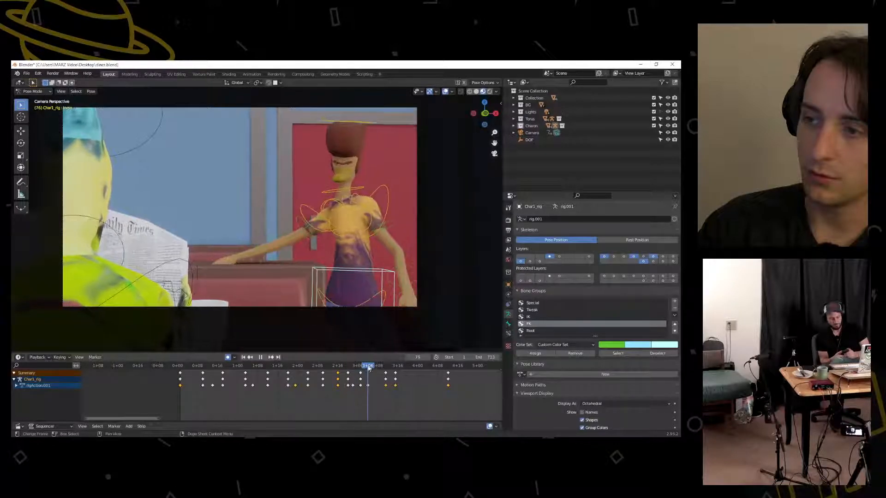
Replay the whole shot from frame 1 and recheck the sit-down between frames 66 and 87
{"action": "left_click_drag", "start_coordinate": [225, 380], "coordinate": [180, 373]}
{"action": "key", "text": "space"}
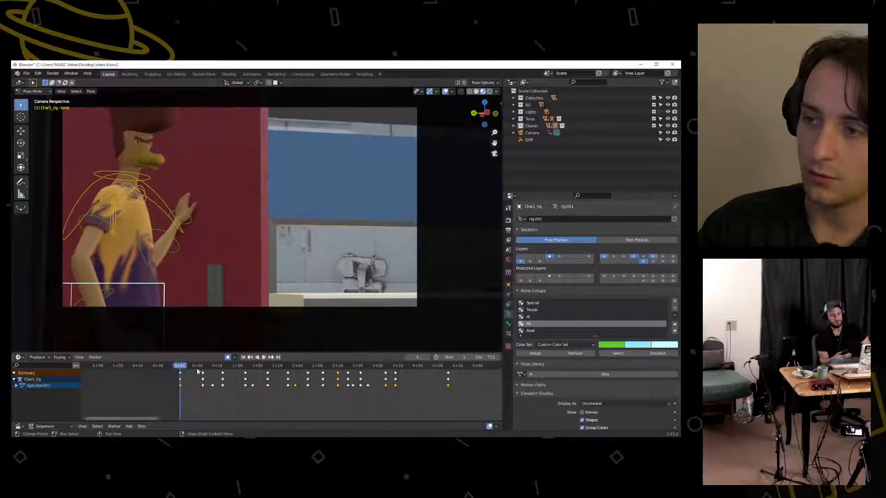
{"action": "left_click", "coordinate": [265, 358]}
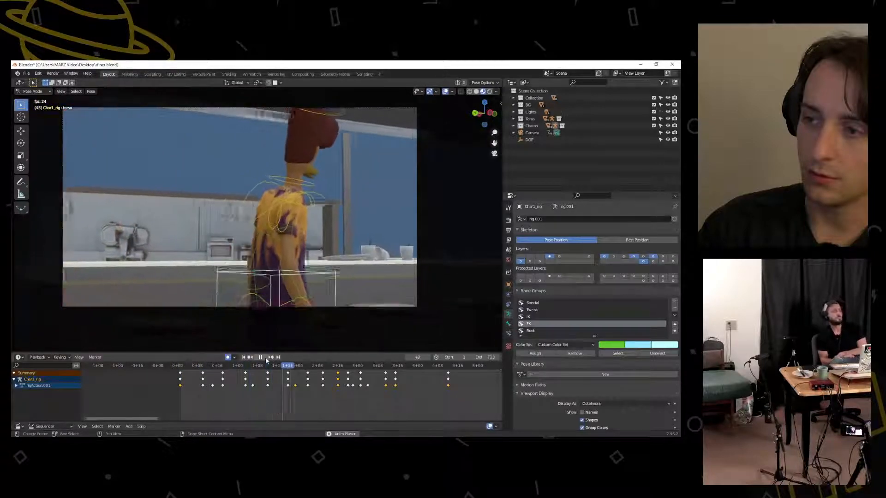
{"action": "left_click", "coordinate": [265, 358]}
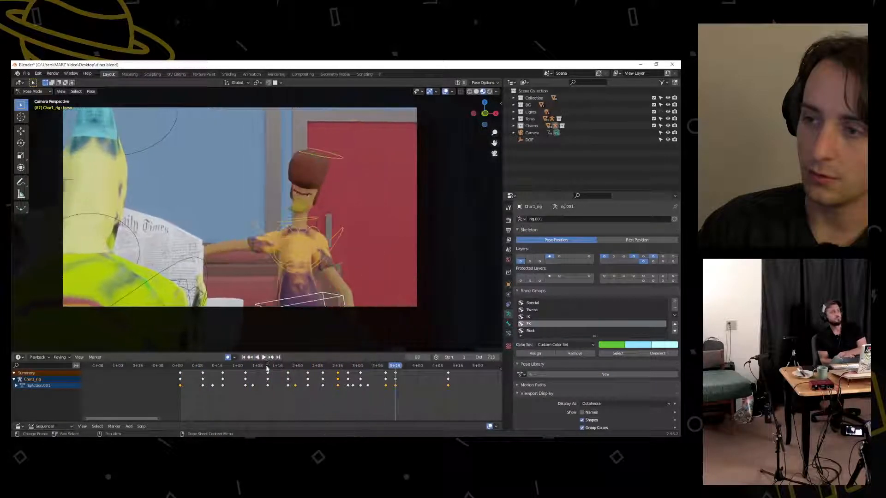
{"action": "left_click_drag", "start_coordinate": [375, 365], "coordinate": [342, 371]}
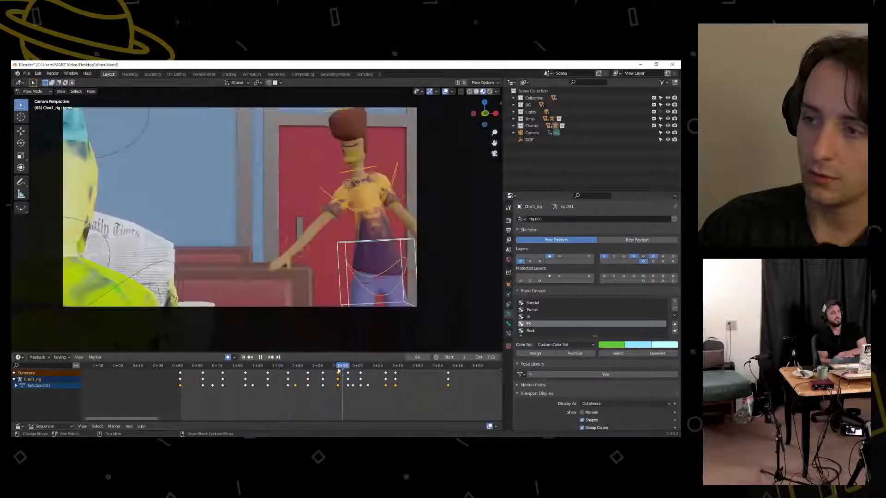
{"action": "left_click", "coordinate": [265, 357]}
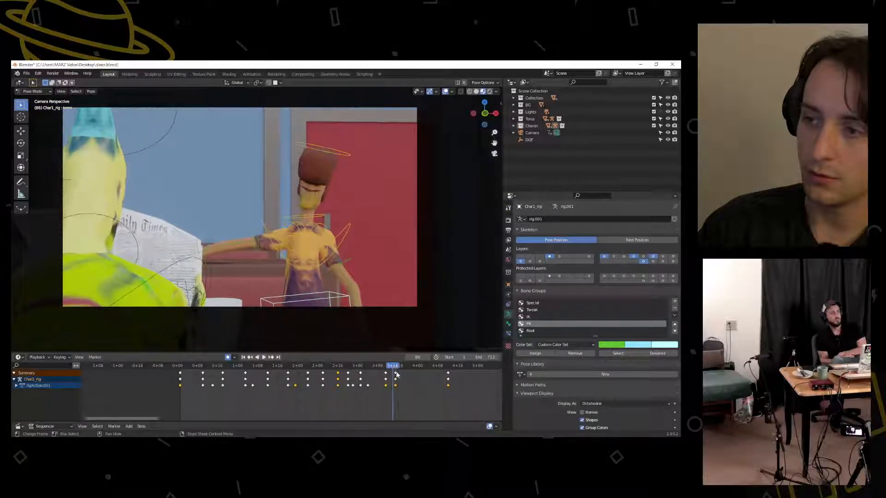
Move the torso's sit-down key to frame 89 and replay the end of the shot
{"action": "key", "text": "g"}
{"action": "left_click", "coordinate": [423, 365]}
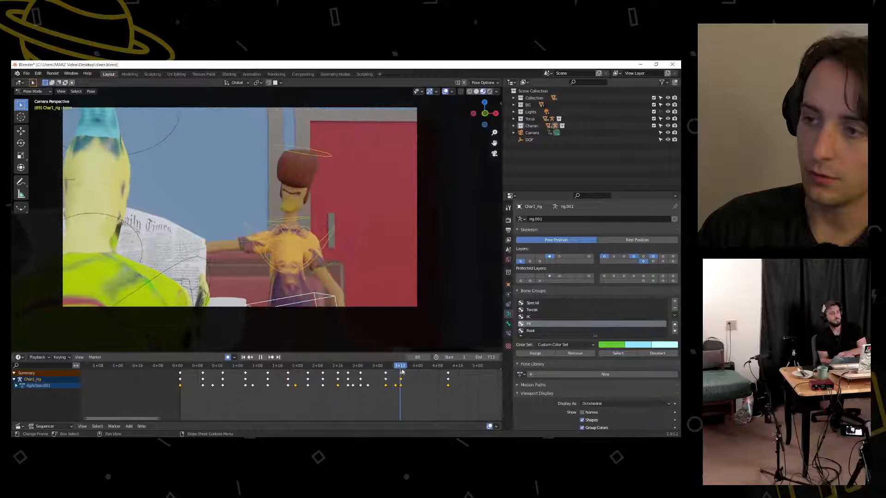
{"action": "left_click_drag", "start_coordinate": [376, 371], "coordinate": [344, 370]}
{"action": "left_click", "coordinate": [262, 357]}
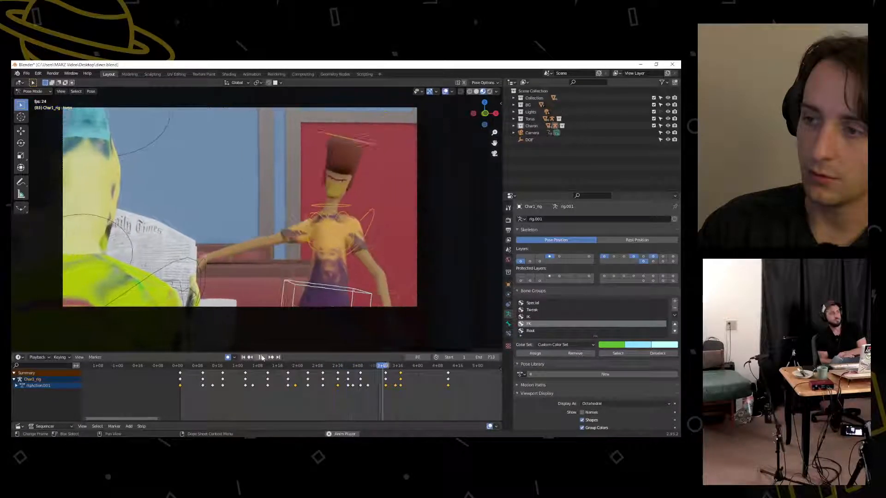
{"action": "left_click", "coordinate": [261, 357]}
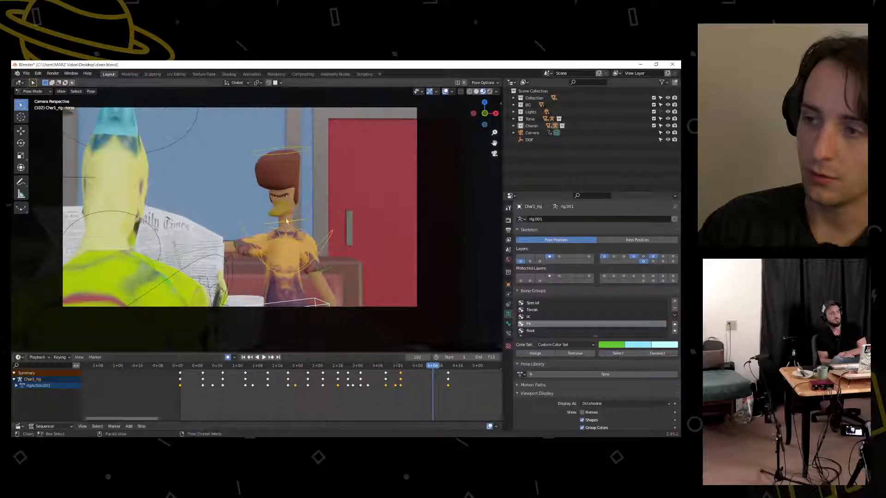
Move the right upper arm's frame 87 key to frame 89, scrub around it and replay the shot from near the start
{"action": "mouse_move", "coordinate": [395, 366]}
{"action": "left_mouse_down"}
{"action": "mouse_move", "coordinate": [372, 369]}
{"action": "mouse_move", "coordinate": [397, 369]}
{"action": "left_mouse_up"}
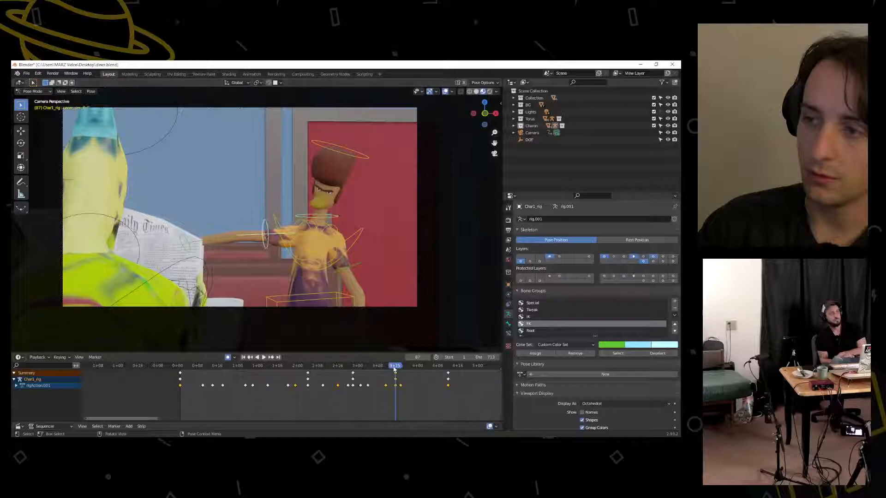
{"action": "key", "text": "space"}
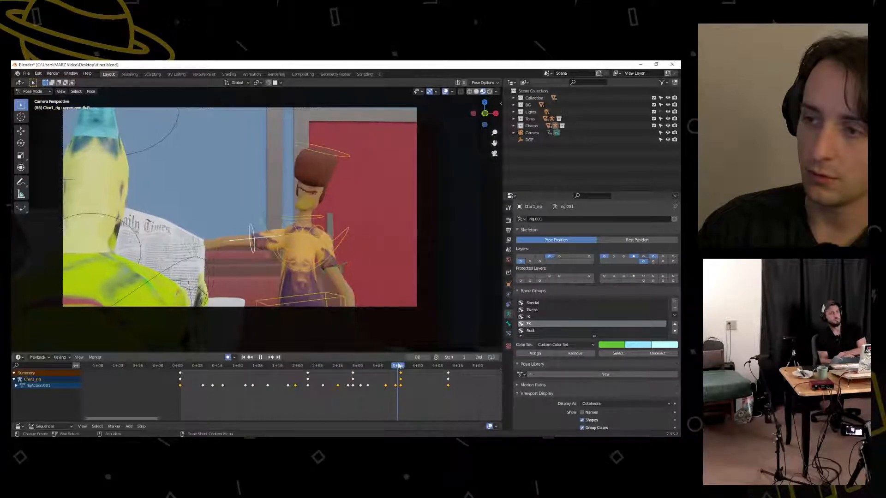
{"action": "left_click_drag", "start_coordinate": [401, 366], "coordinate": [379, 372]}
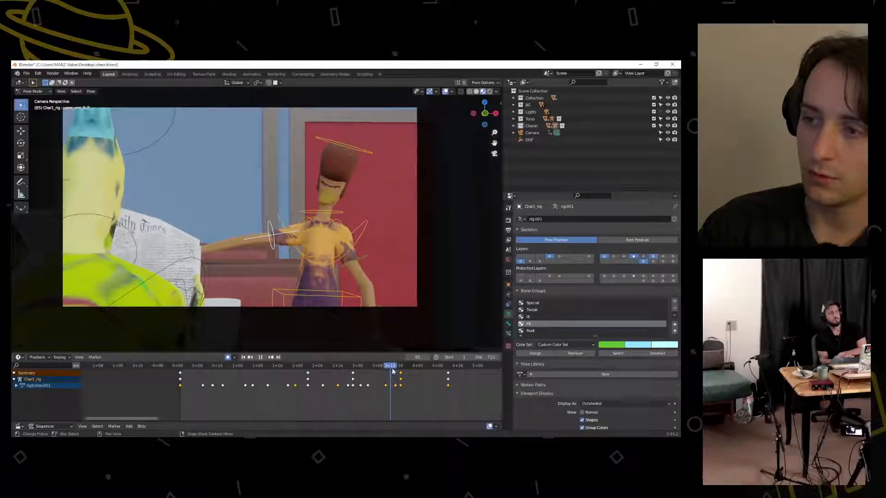
{"action": "left_click_drag", "start_coordinate": [397, 373], "coordinate": [427, 372]}
{"action": "left_click_drag", "start_coordinate": [297, 367], "coordinate": [187, 367]}
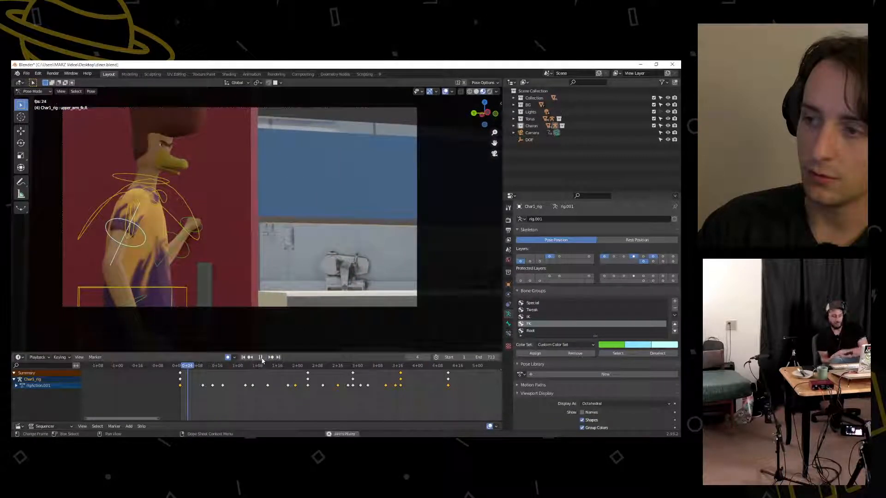
{"action": "left_click", "coordinate": [262, 357]}
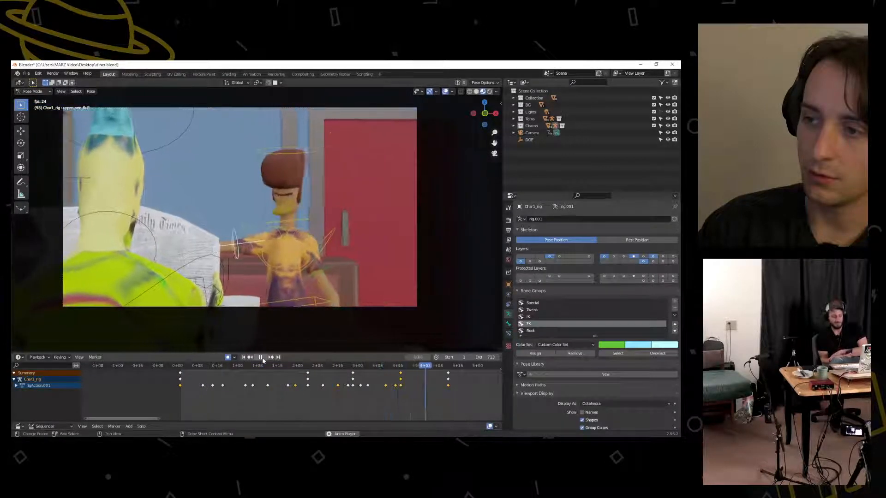
{"action": "left_click", "coordinate": [260, 358]}
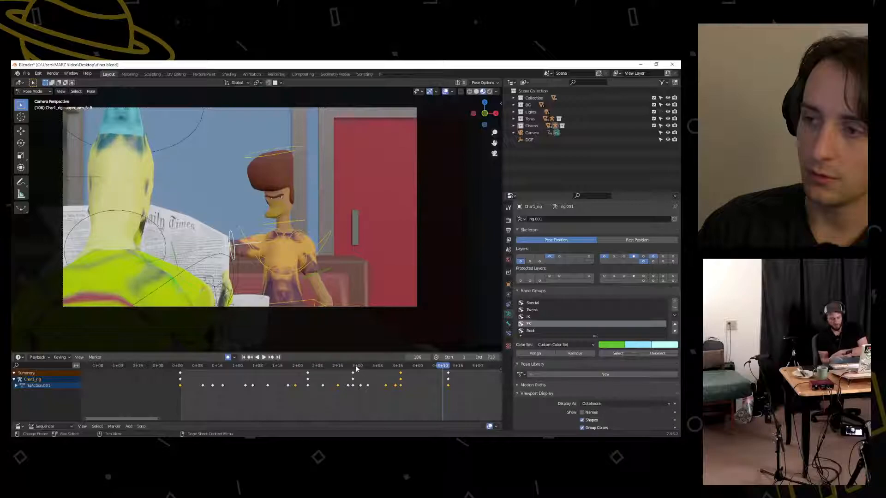
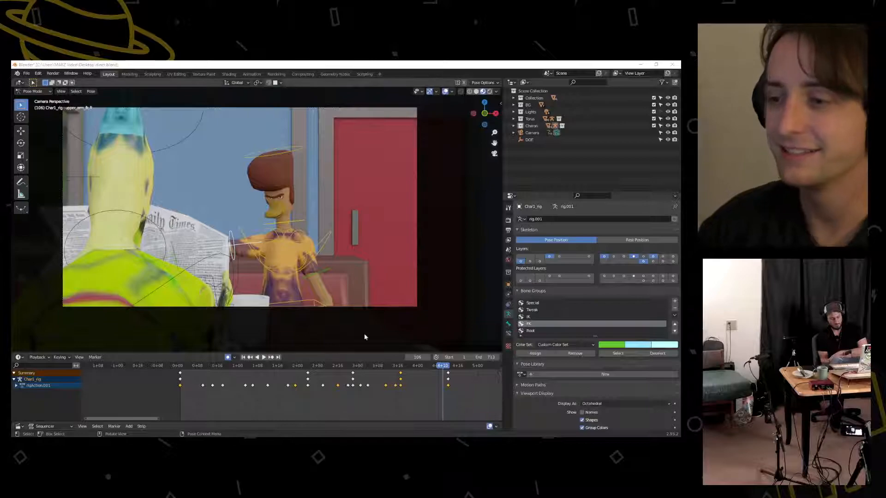
Replay the shot from frame 54 and go back to frame 88 to check the sit-down
{"action": "left_click_drag", "start_coordinate": [300, 365], "coordinate": [312, 365]}
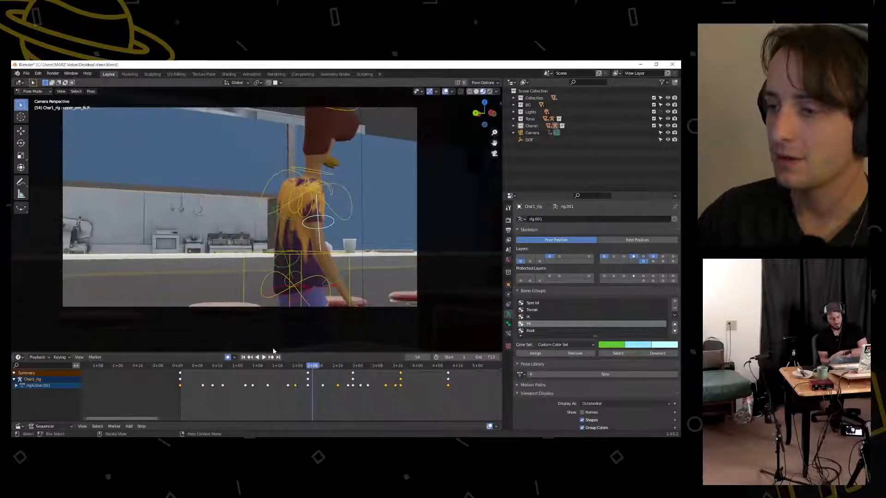
{"action": "left_click", "coordinate": [264, 358]}
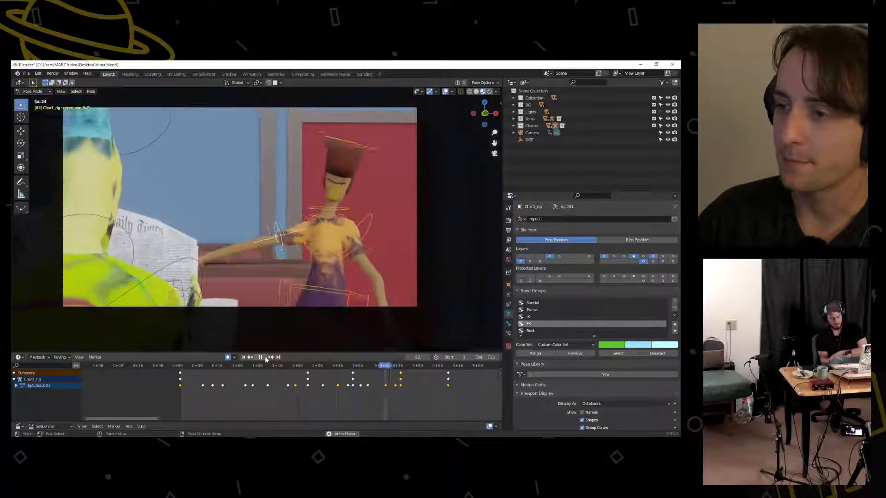
{"action": "left_click", "coordinate": [264, 358]}
{"action": "mouse_move", "coordinate": [402, 366]}
{"action": "left_mouse_down"}
{"action": "mouse_move", "coordinate": [379, 366]}
{"action": "mouse_move", "coordinate": [398, 366]}
{"action": "left_mouse_up"}
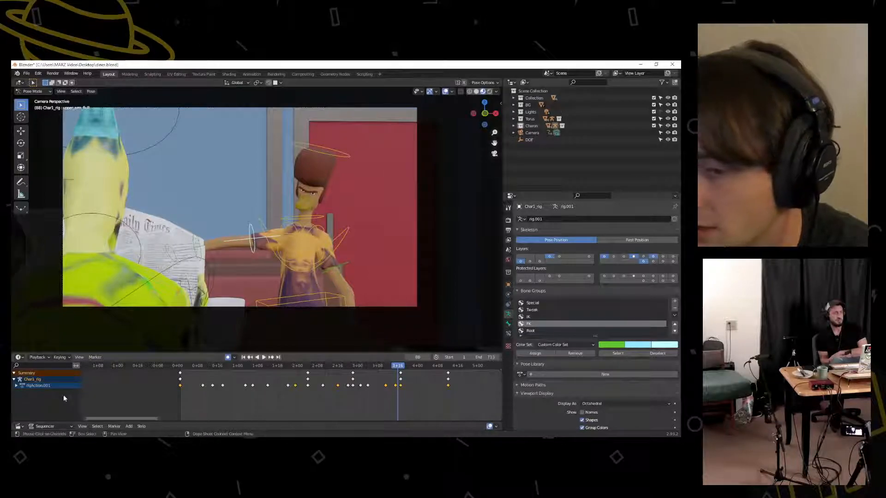
Show the channels of all rig controls, delete their keys at frame 87 and replay the sit-down
{"action": "left_click", "coordinate": [16, 386]}
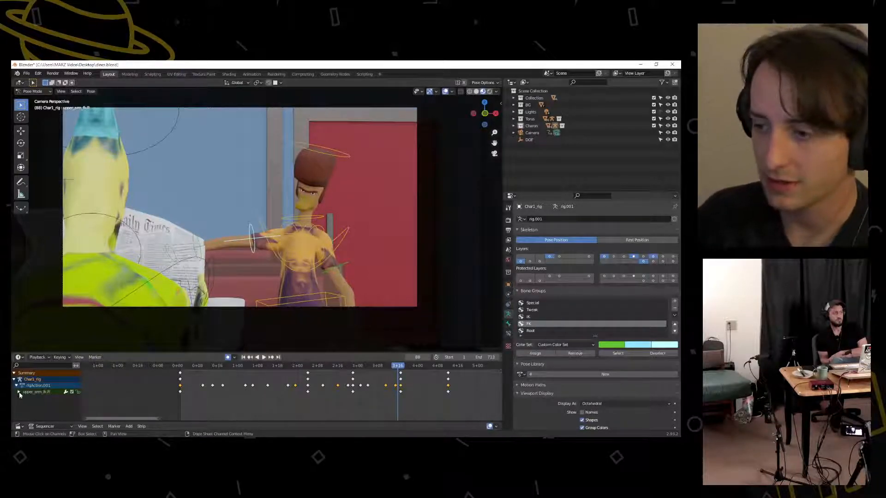
{"action": "left_click", "coordinate": [19, 392]}
{"action": "key", "text": "a"}
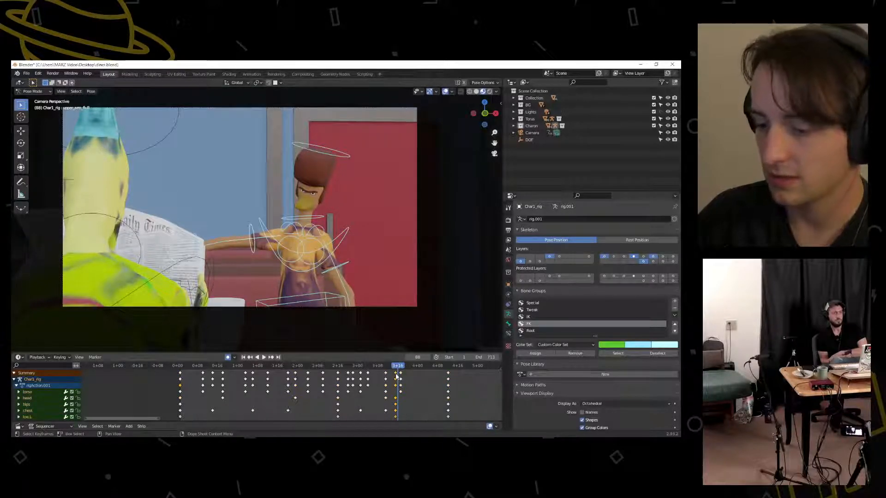
{"action": "key", "text": "Delete"}
{"action": "left_click_drag", "start_coordinate": [399, 370], "coordinate": [347, 366]}
{"action": "left_click", "coordinate": [264, 358]}
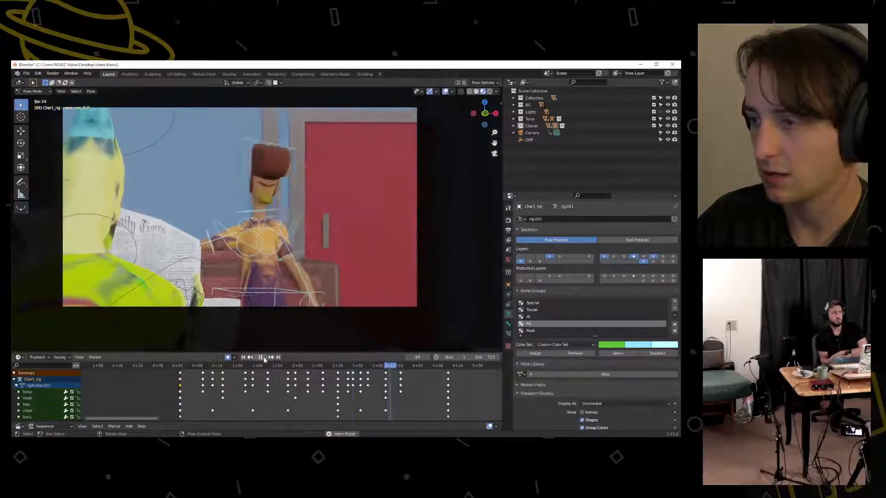
{"action": "left_click_drag", "start_coordinate": [448, 367], "coordinate": [364, 369]}
{"action": "key", "text": "space"}
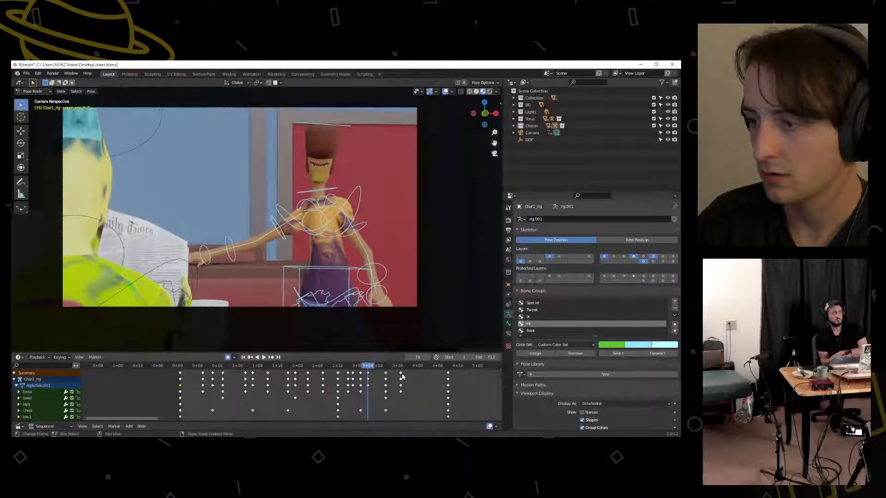
Move the rig's frame 89 keys to about frame 93 and replay up to frame 108
{"action": "key", "text": "g"}
{"action": "left_click", "coordinate": [410, 373]}
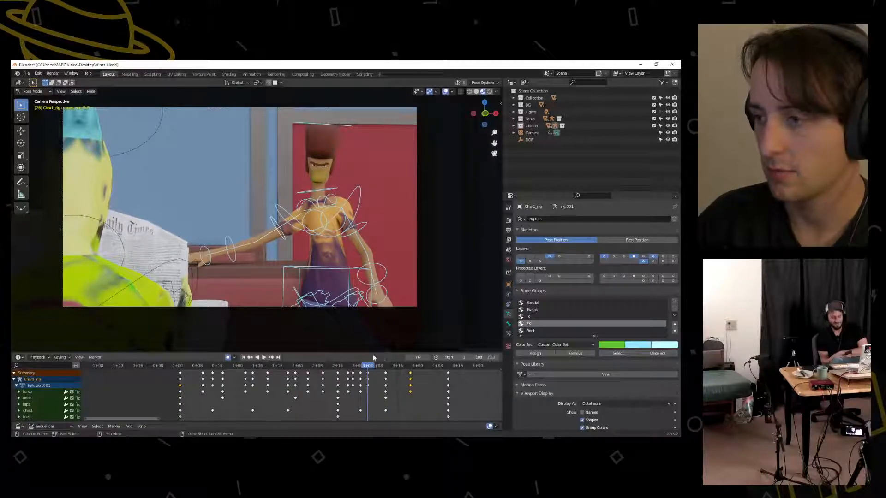
{"action": "key", "text": "space"}
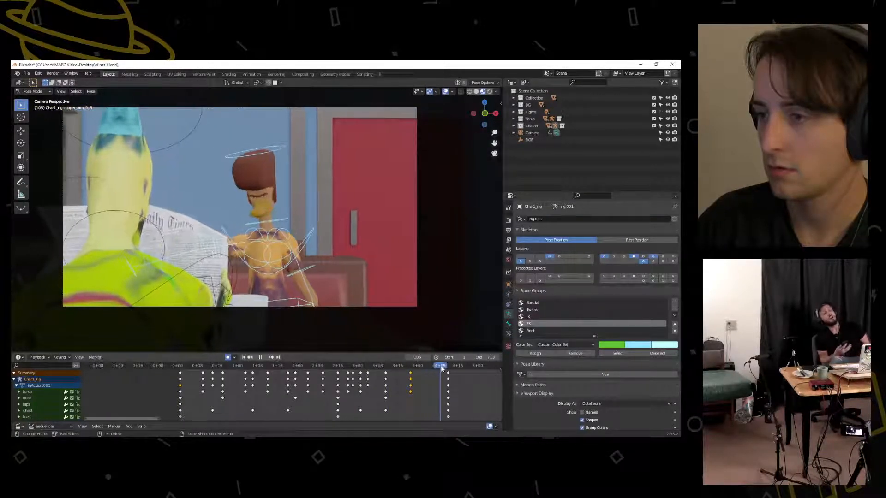
{"action": "key", "text": "space"}
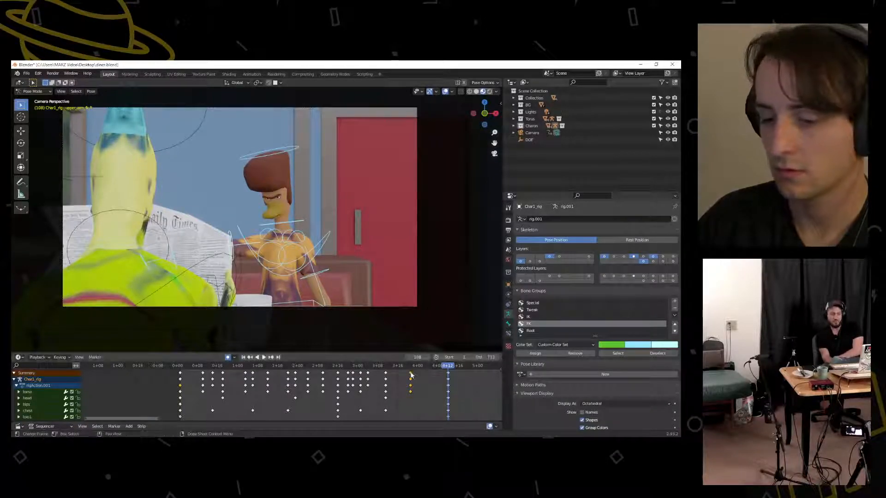
Delete the rig's keys at about frame 93 and select the torso control at frame 88
{"action": "mouse_move", "coordinate": [409, 370]}
{"action": "left_mouse_down"}
{"action": "mouse_move", "coordinate": [364, 366]}
{"action": "mouse_move", "coordinate": [410, 366]}
{"action": "mouse_move", "coordinate": [397, 374]}
{"action": "left_mouse_up"}
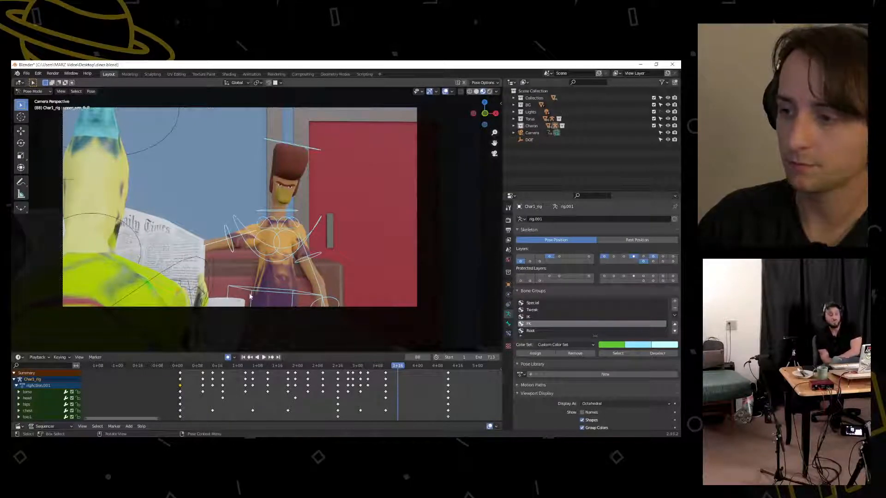
{"action": "left_click", "coordinate": [289, 281]}
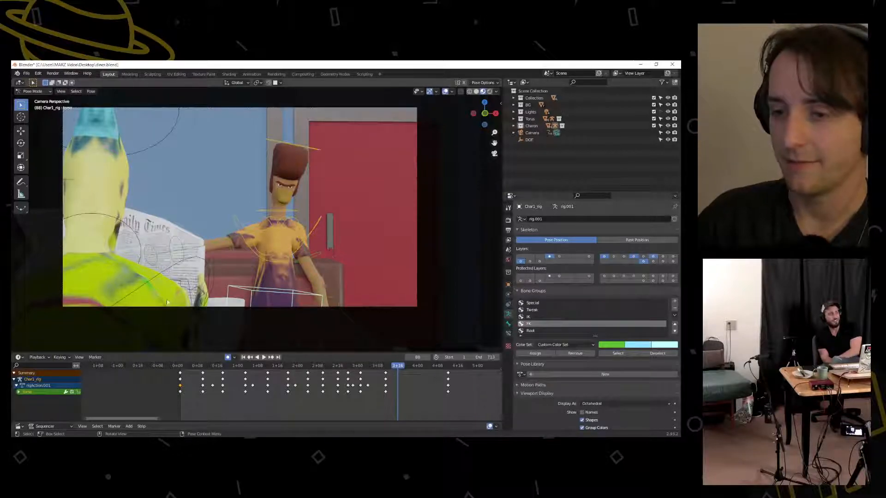
List the keys of all rig controls in an enlarged timeline and examine the right upper arm and root channels
{"action": "key", "text": "a"}
{"action": "left_click_drag", "start_coordinate": [297, 353], "coordinate": [297, 95]}
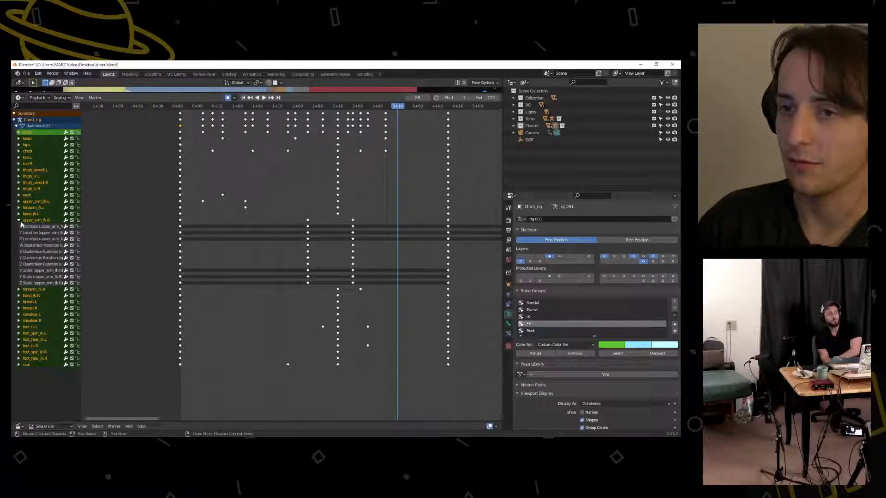
{"action": "left_click", "coordinate": [19, 220]}
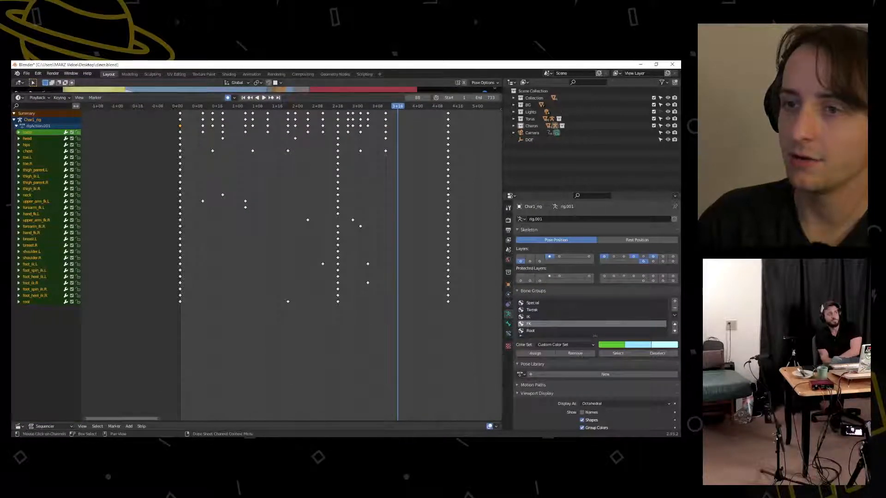
{"action": "left_click", "coordinate": [19, 302]}
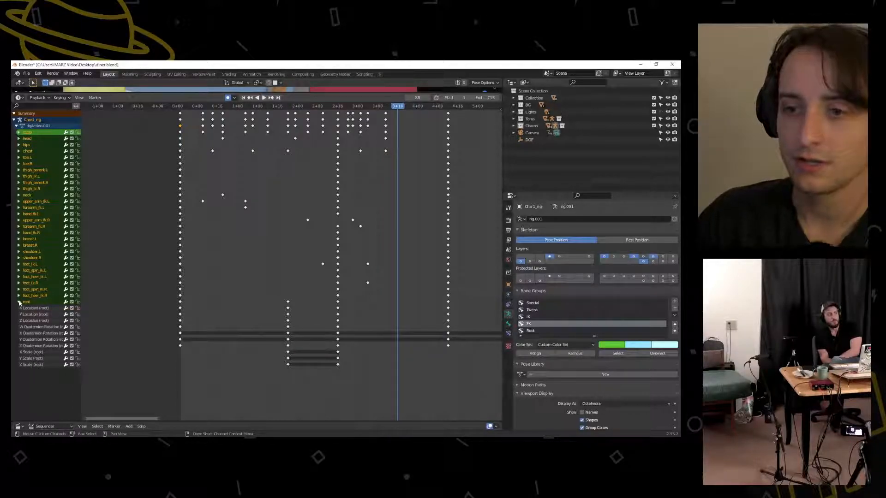
{"action": "left_click", "coordinate": [18, 302]}
{"action": "left_click", "coordinate": [16, 126]}
{"action": "left_click", "coordinate": [16, 126]}
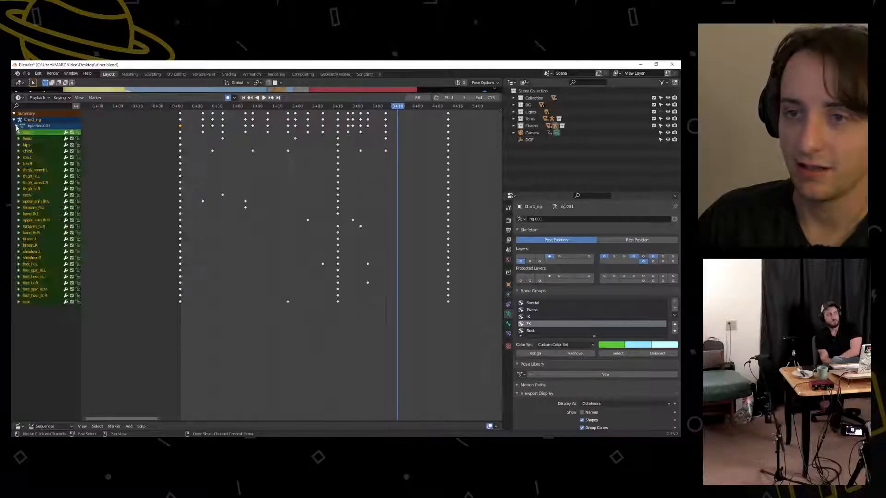
{"action": "left_click", "coordinate": [20, 133]}
{"action": "left_click", "coordinate": [20, 132]}
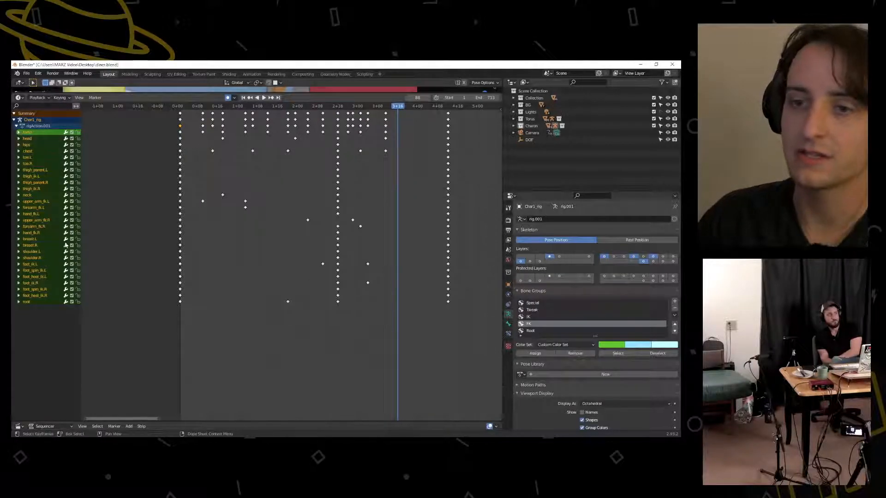
Resize the timeline to a moderate height beneath the camera view and select the left thigh, forearm and hand controls
{"action": "left_click_drag", "start_coordinate": [329, 93], "coordinate": [325, 368]}
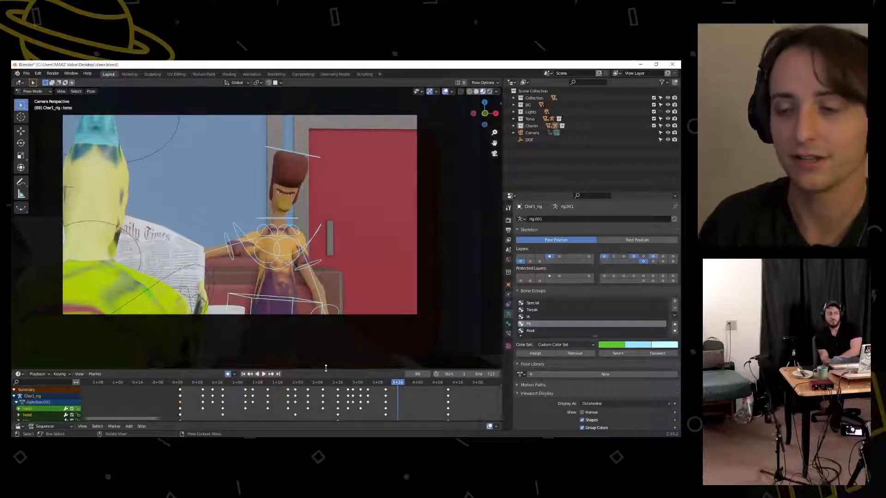
{"action": "left_click_drag", "start_coordinate": [324, 369], "coordinate": [331, 349]}
{"action": "left_click_drag", "start_coordinate": [327, 313], "coordinate": [258, 293]}
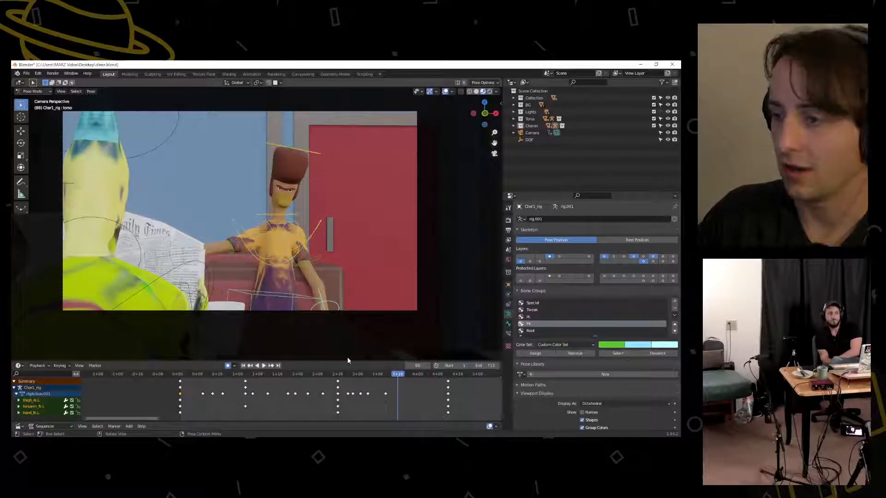
{"action": "left_click_drag", "start_coordinate": [348, 361], "coordinate": [346, 317]}
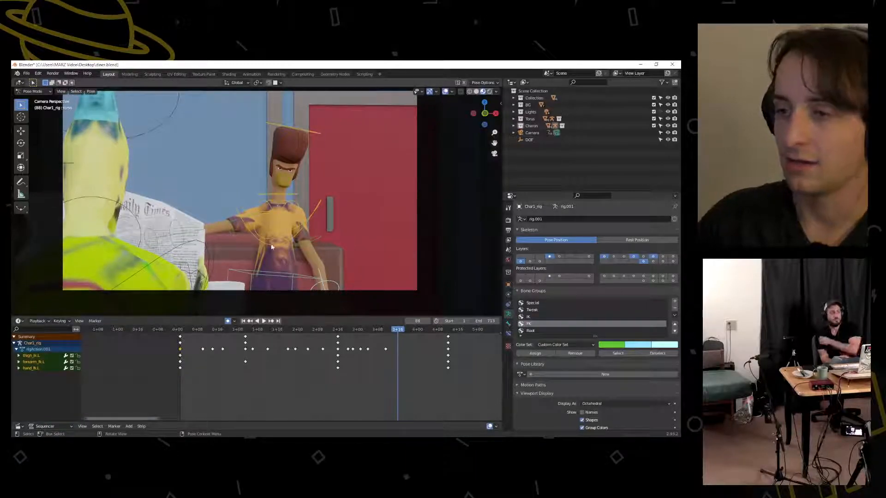
Switch the timeline area to the Graph Editor and turn on Normalize for the curves
{"action": "left_click", "coordinate": [21, 322]}
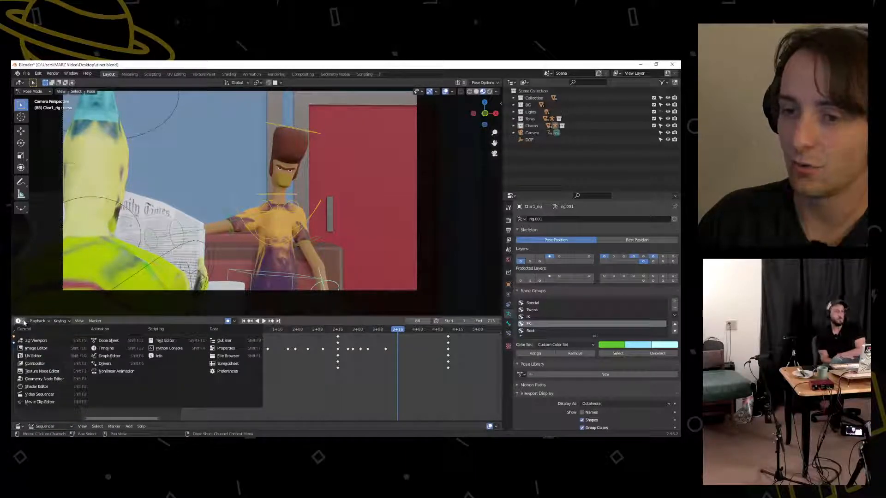
{"action": "left_click", "coordinate": [18, 322]}
{"action": "left_click", "coordinate": [18, 322]}
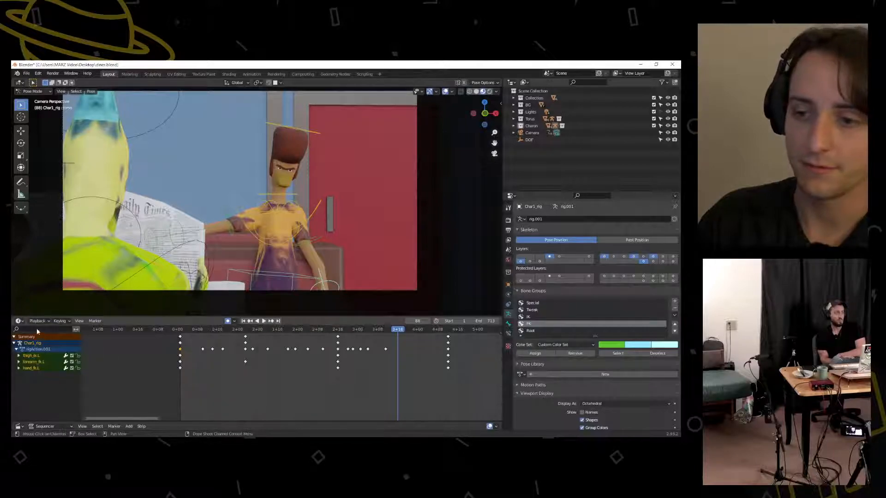
{"action": "left_click", "coordinate": [22, 321]}
{"action": "left_click", "coordinate": [106, 364]}
{"action": "left_click", "coordinate": [124, 321]}
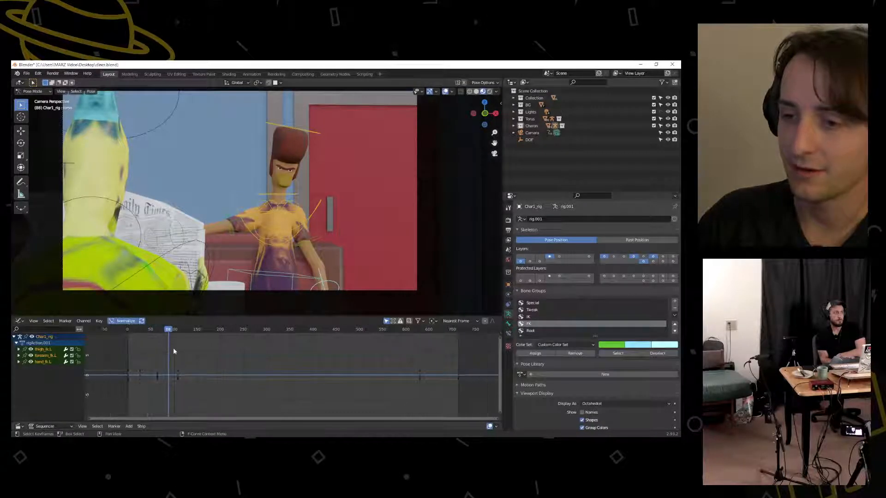
Select all rig controls to show their animation curves and zoom in on the keys around frame 88
{"action": "key", "text": "Home"}
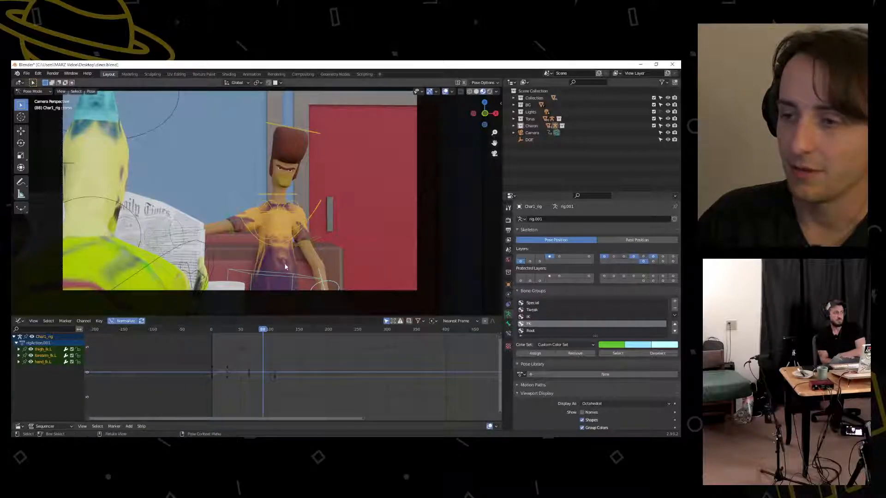
{"action": "key", "text": "a"}
{"action": "scroll", "coordinate": [182, 372], "scroll_direction": "up", "scroll_amount": 13}
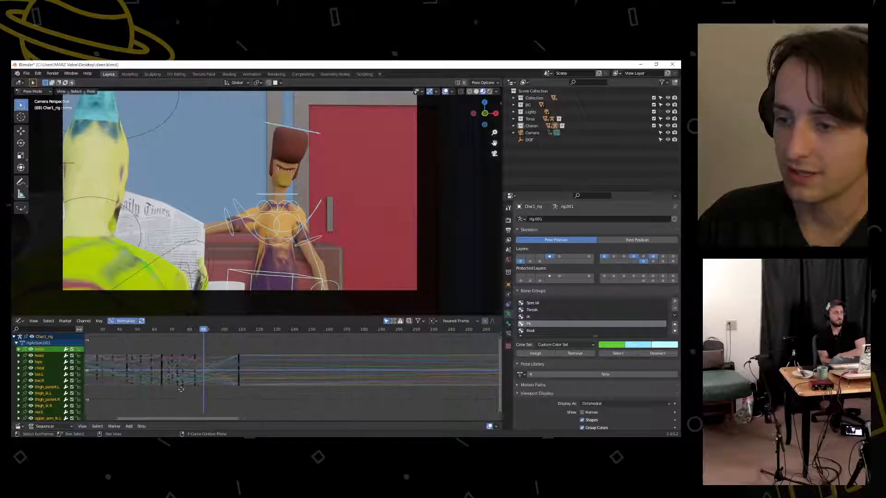
Select all keyframes in the Graph Editor and set their interpolation mode to Bezier
{"action": "middle_click_drag", "start_coordinate": [180, 386], "coordinate": [312, 388]}
{"action": "scroll", "coordinate": [109, 369], "scroll_direction": "up", "scroll_amount": 2}
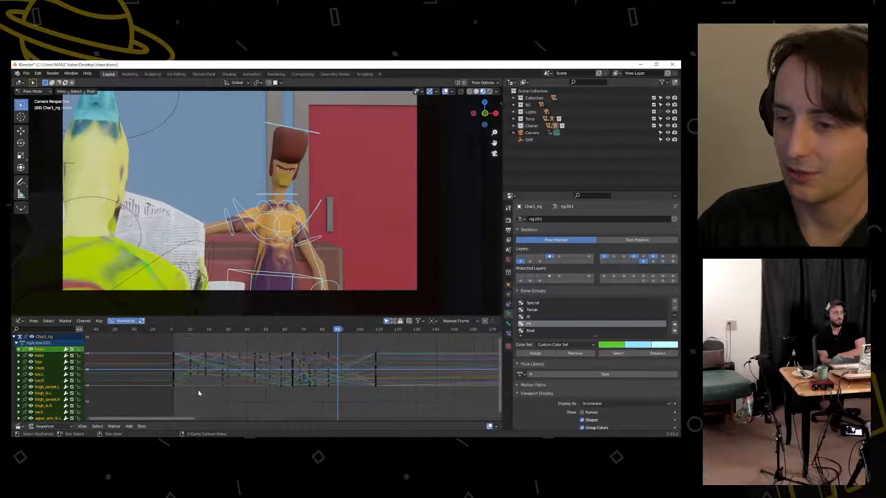
{"action": "scroll", "coordinate": [198, 393], "scroll_direction": "right", "scroll_amount": 2, "text": "ctrl"}
{"action": "left_click_drag", "start_coordinate": [500, 342], "coordinate": [497, 407]}
{"action": "middle_click_drag", "start_coordinate": [340, 354], "coordinate": [359, 393]}
{"action": "scroll", "coordinate": [358, 394], "scroll_direction": "down", "scroll_amount": 7}
{"action": "scroll", "coordinate": [356, 393], "scroll_direction": "down", "scroll_amount": 5}
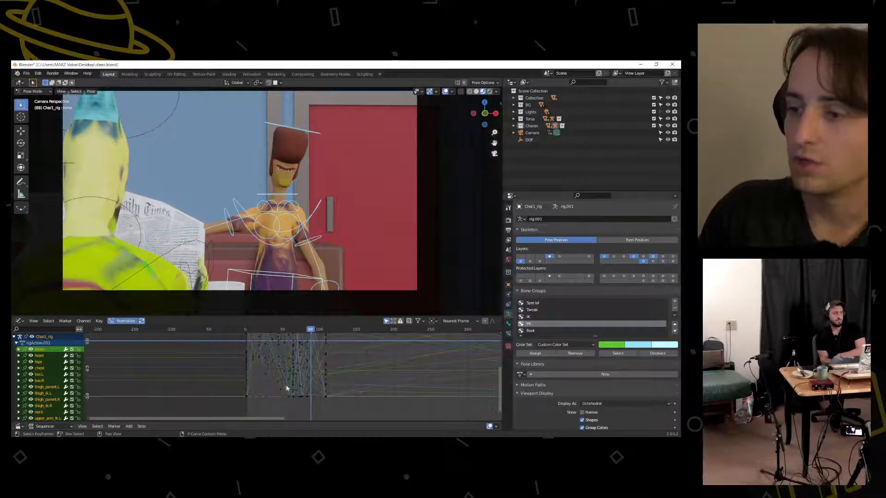
{"action": "scroll", "coordinate": [271, 375], "scroll_direction": "up", "scroll_amount": 8}
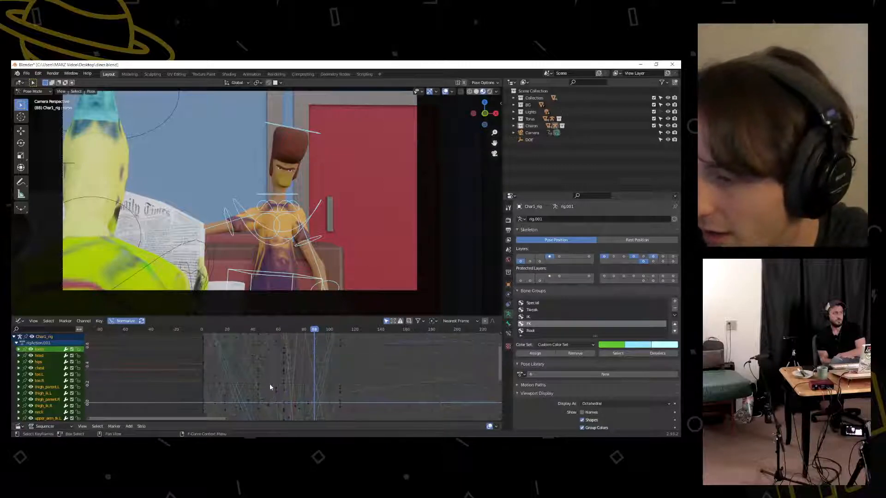
{"action": "key", "text": "a"}
{"action": "middle_click_drag", "start_coordinate": [237, 355], "coordinate": [256, 397]}
{"action": "right_click", "coordinate": [245, 356]}
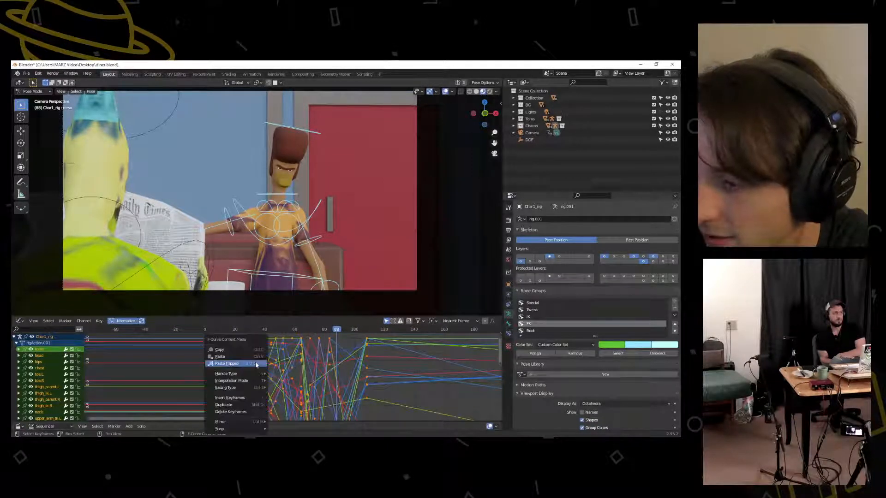
{"action": "mouse_move", "coordinate": [236, 382]}
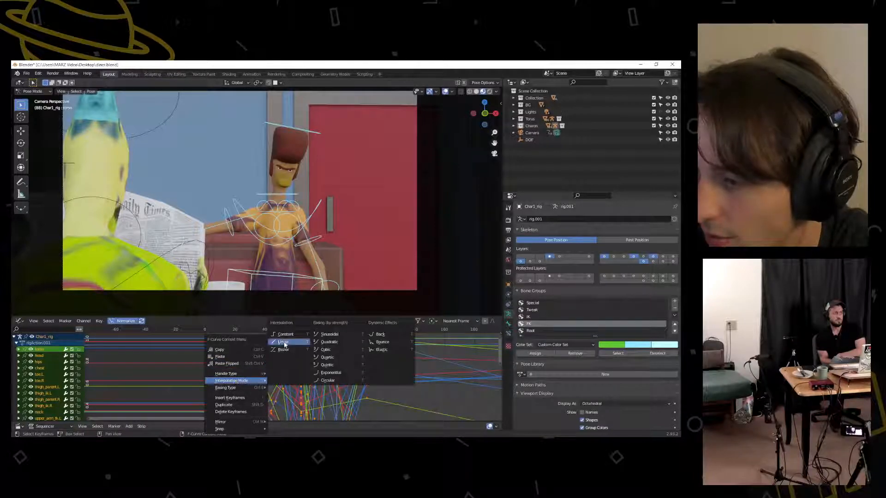
{"action": "left_click", "coordinate": [283, 356]}
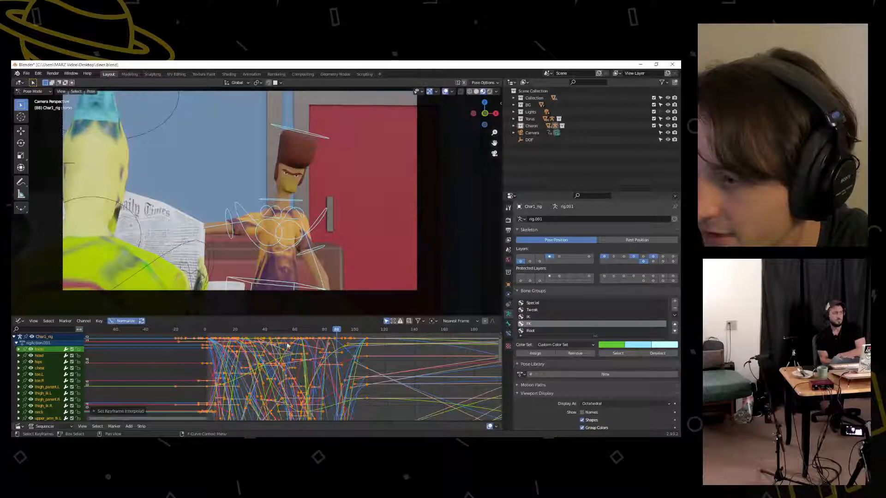
Return to frame 0, split a thin area off the bottom of the 3D viewport and make it a Timeline
{"action": "key", "text": "shift+Left"}
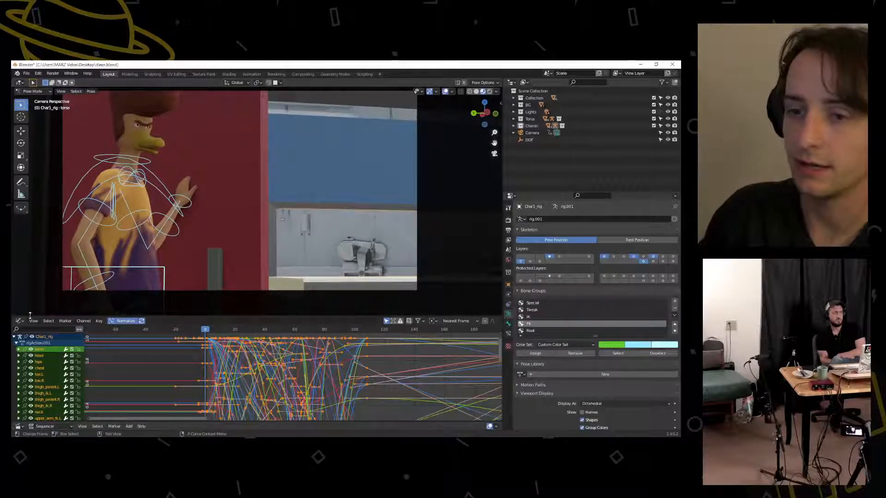
{"action": "left_click_drag", "start_coordinate": [15, 308], "coordinate": [16, 306]}
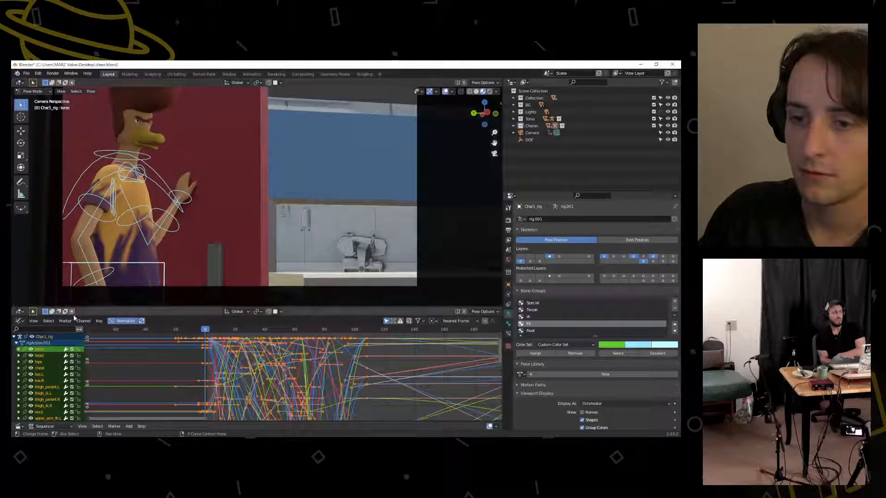
{"action": "left_click", "coordinate": [25, 313]}
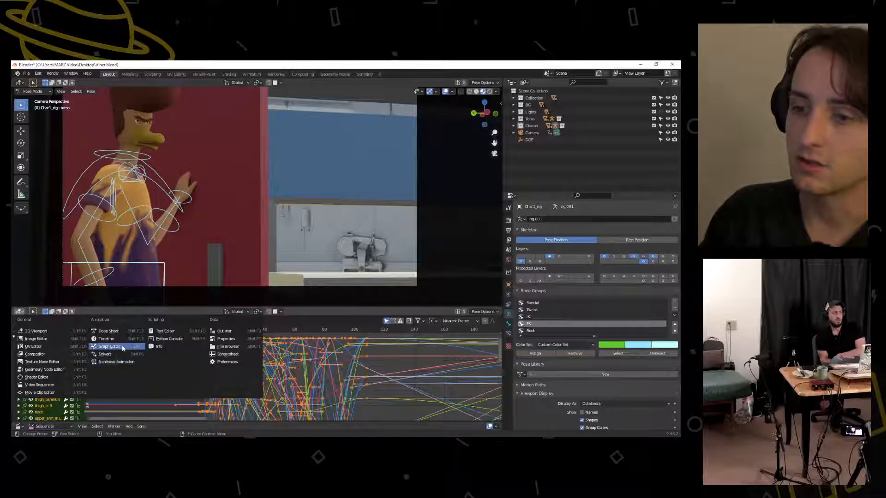
{"action": "left_click", "coordinate": [123, 346]}
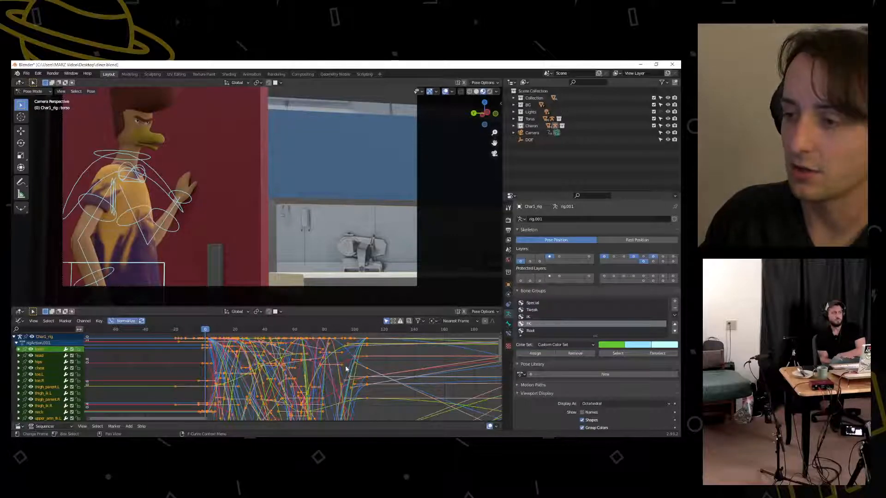
{"action": "left_click", "coordinate": [22, 320]}
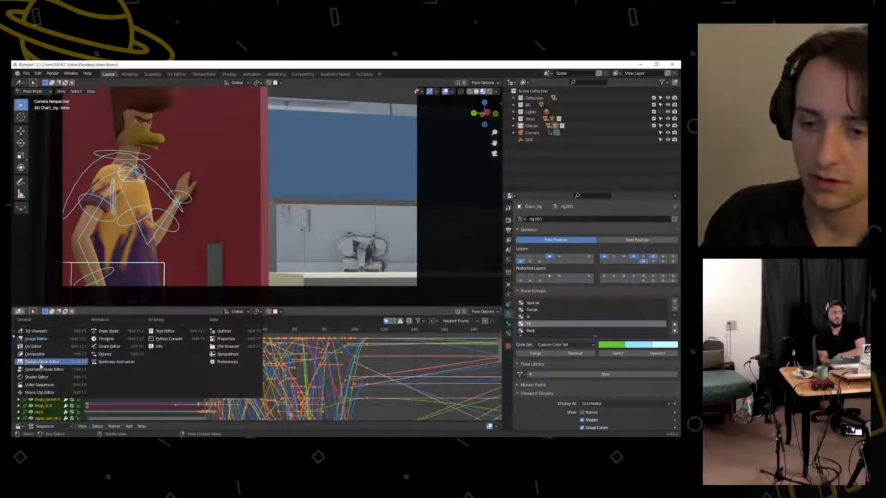
{"action": "left_click", "coordinate": [118, 341]}
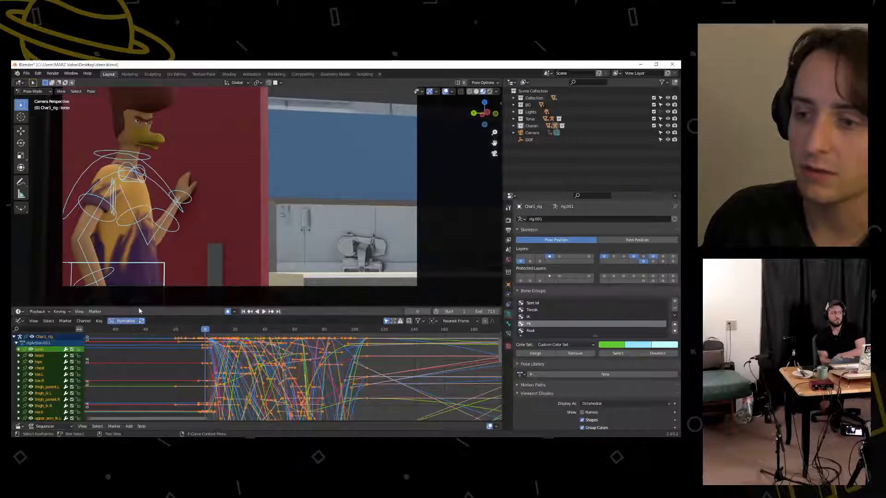
Play the shot, restart it from before frame 0 and review the character's walk to the booth, stopping at frame 77
{"action": "left_click", "coordinate": [264, 311]}
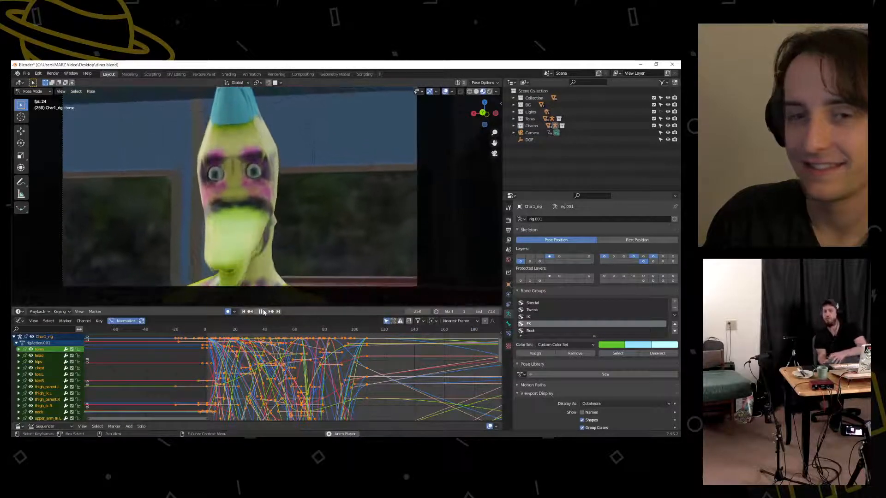
{"action": "left_click", "coordinate": [262, 312]}
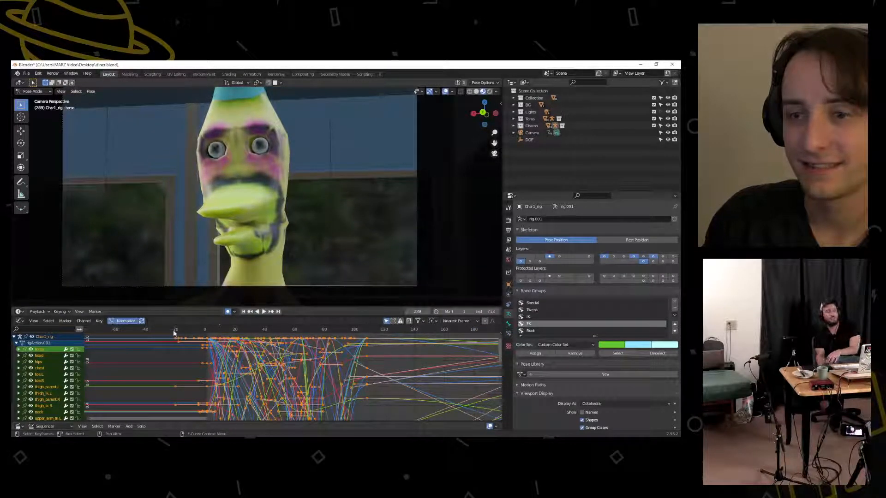
{"action": "left_click", "coordinate": [174, 330]}
{"action": "left_click", "coordinate": [264, 311]}
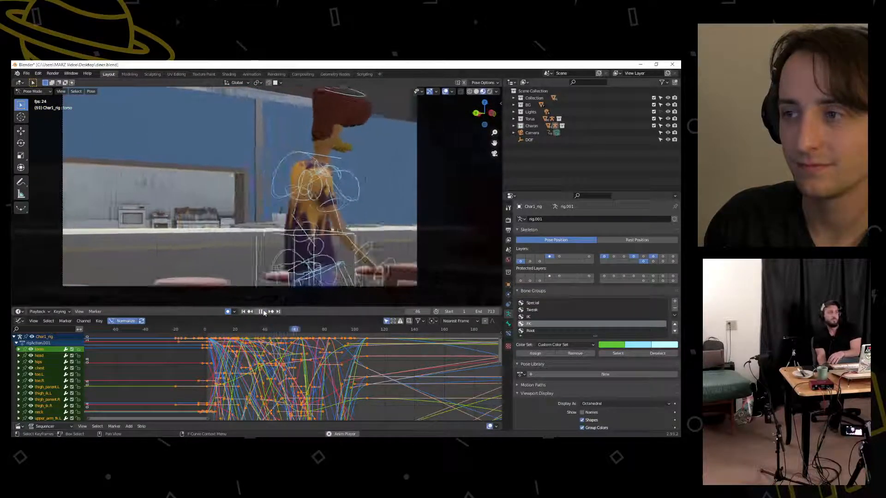
{"action": "left_click", "coordinate": [262, 312]}
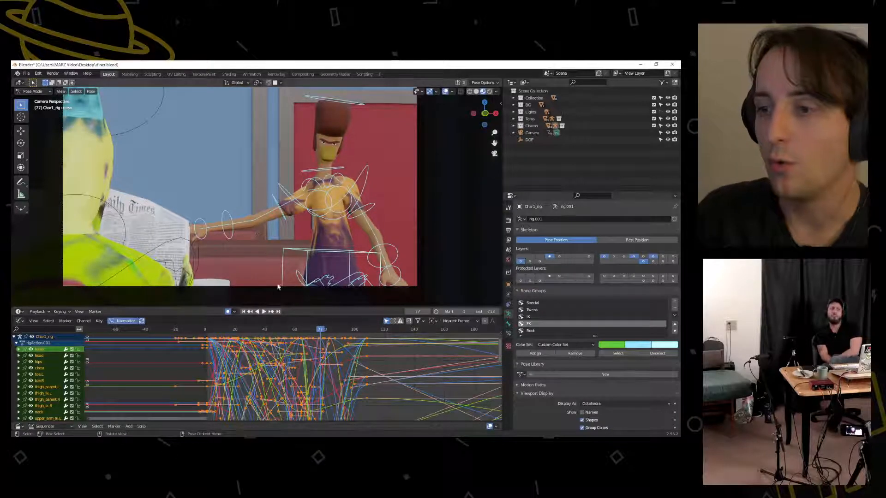
Select the torso control to isolate its curves, enlarge the Graph Editor and stop playback at frame 6
{"action": "scroll", "coordinate": [295, 265], "scroll_direction": "down", "scroll_amount": 5}
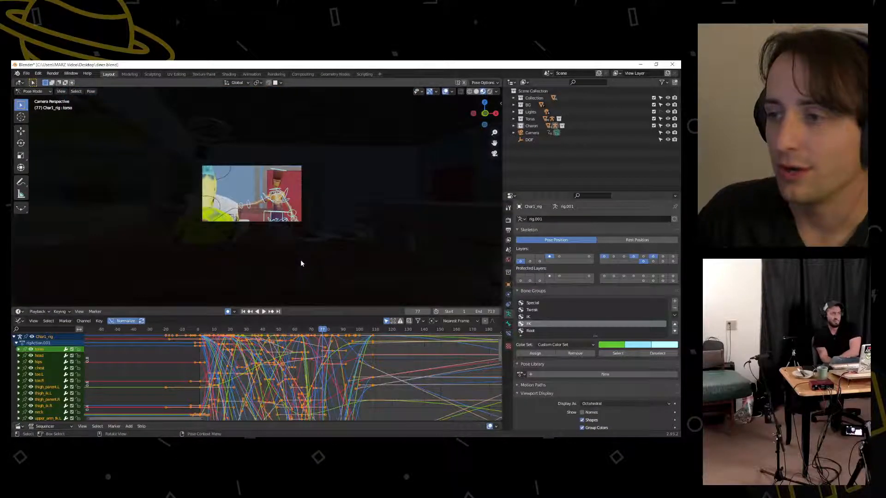
{"action": "scroll", "coordinate": [300, 263], "scroll_direction": "up", "scroll_amount": 5}
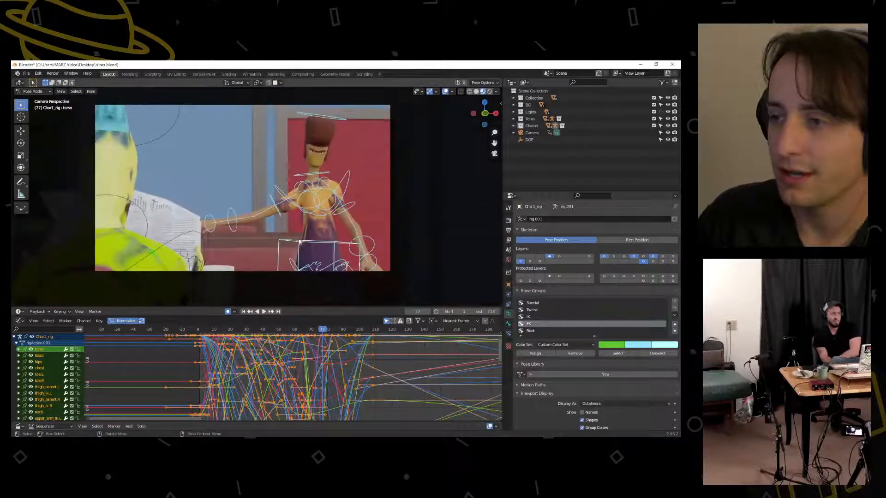
{"action": "left_click", "coordinate": [294, 244]}
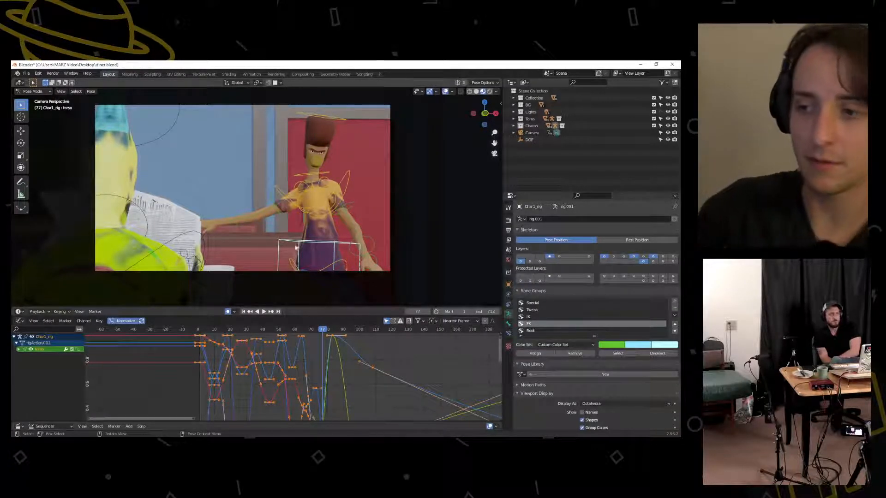
{"action": "left_click_drag", "start_coordinate": [227, 317], "coordinate": [228, 295]}
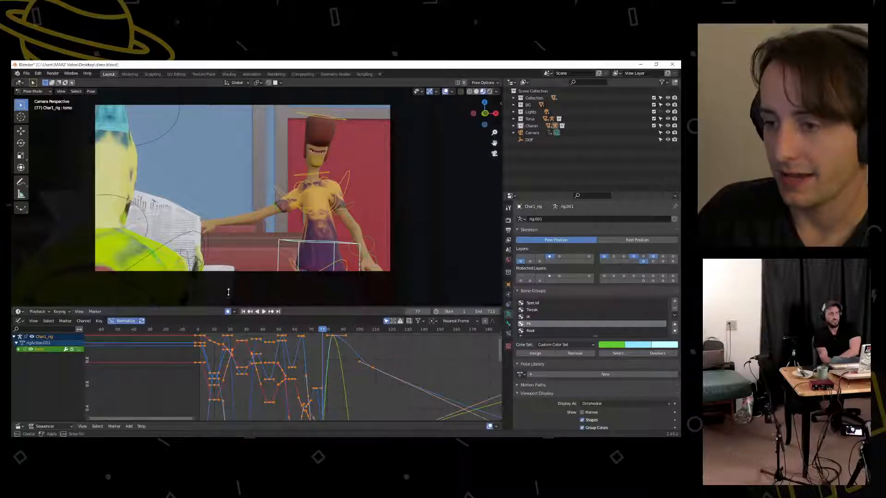
{"action": "left_click_drag", "start_coordinate": [233, 261], "coordinate": [203, 234]}
{"action": "left_click_drag", "start_coordinate": [203, 317], "coordinate": [196, 256]}
{"action": "scroll", "coordinate": [235, 378], "scroll_direction": "up", "scroll_amount": 1}
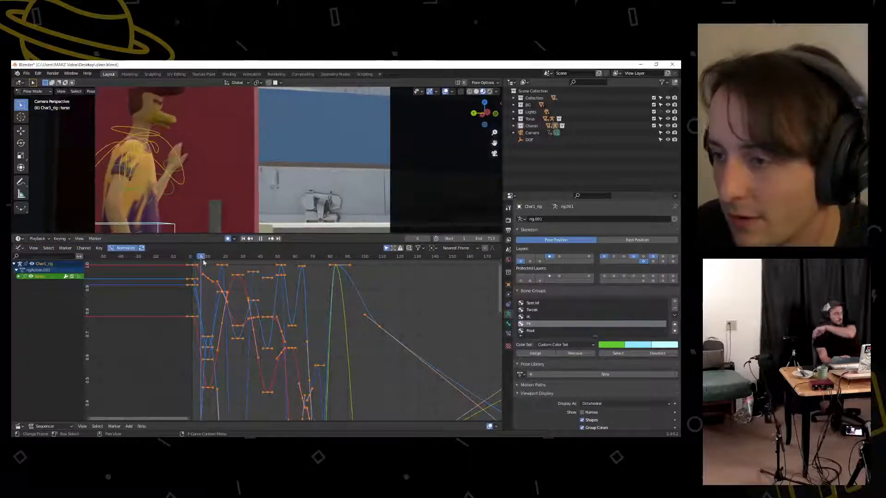
{"action": "key", "text": "space"}
Delete the torso's X Quaternion Rotation key around frame 10 and play the opening frames from frame 0 to check the motion
{"action": "key", "text": "g"}
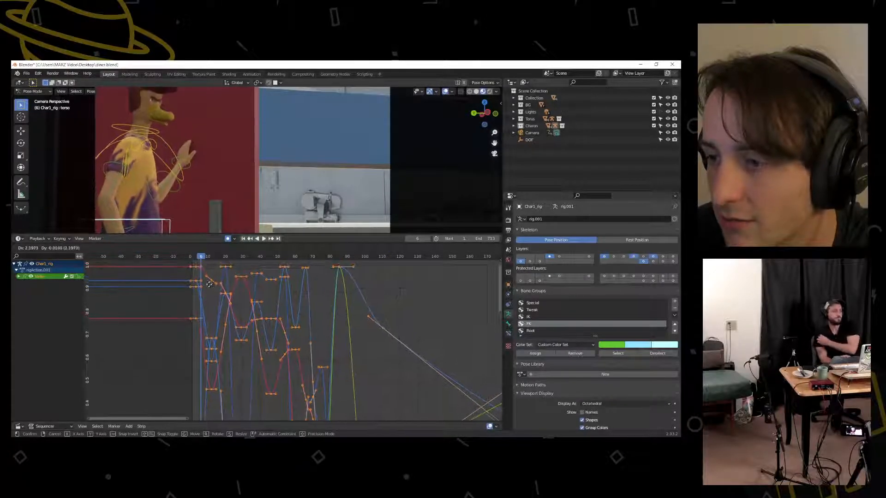
{"action": "left_click", "coordinate": [214, 307]}
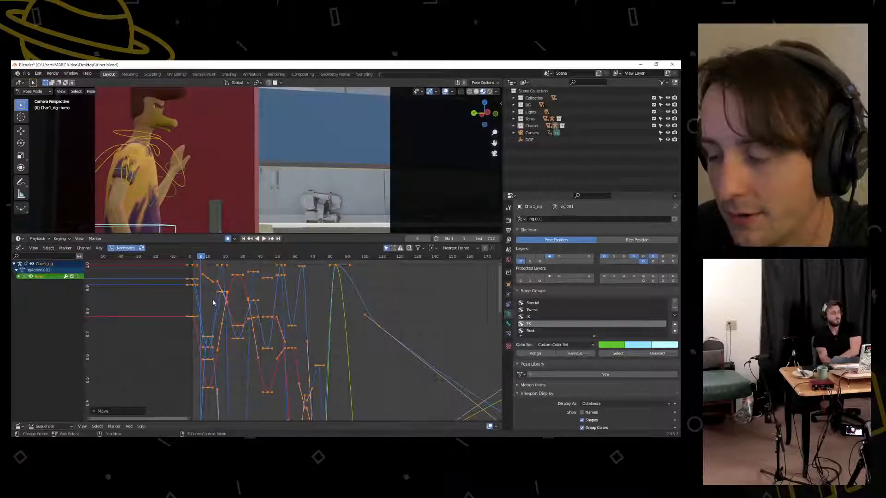
{"action": "left_click", "coordinate": [208, 280]}
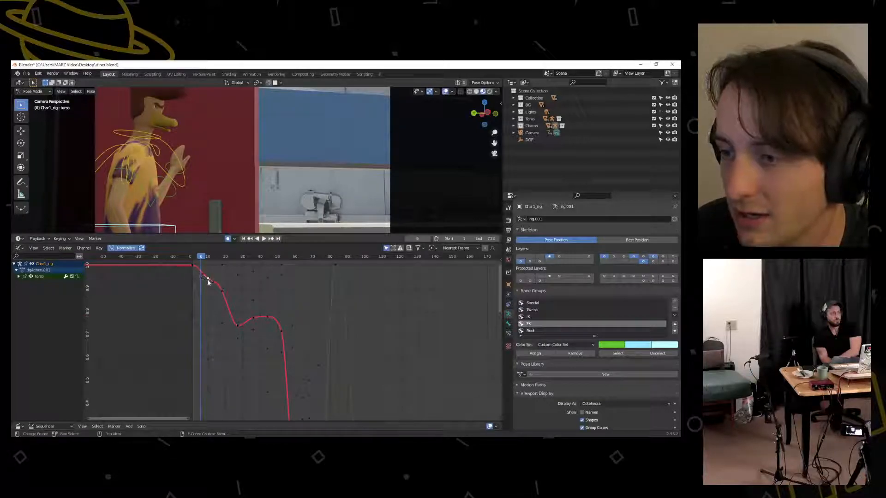
{"action": "key", "text": "x"}
{"action": "left_click", "coordinate": [209, 280]}
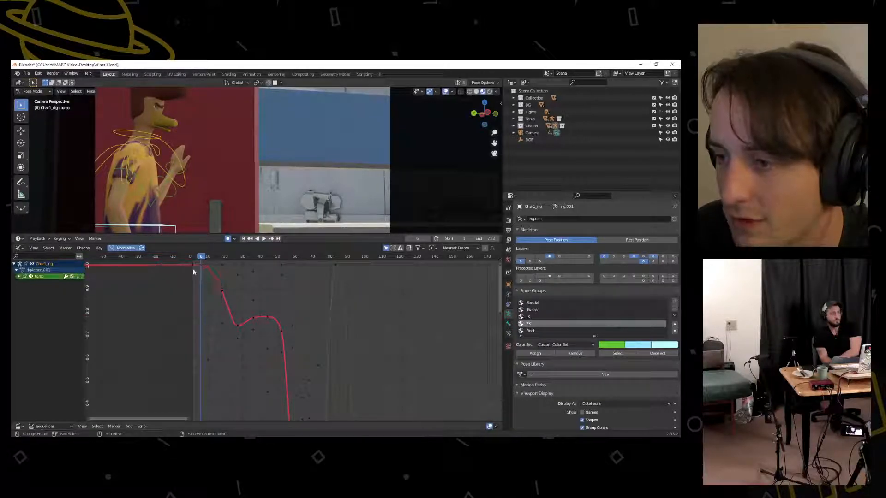
{"action": "key", "text": "space"}
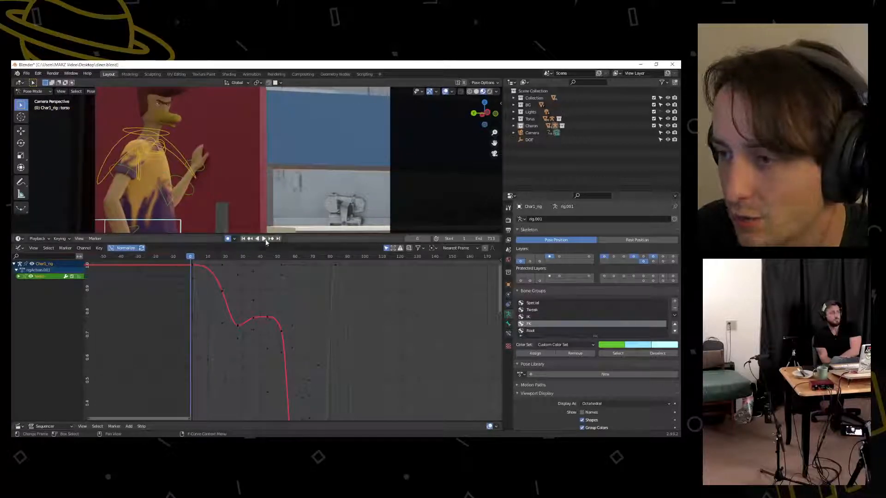
{"action": "left_click", "coordinate": [263, 240]}
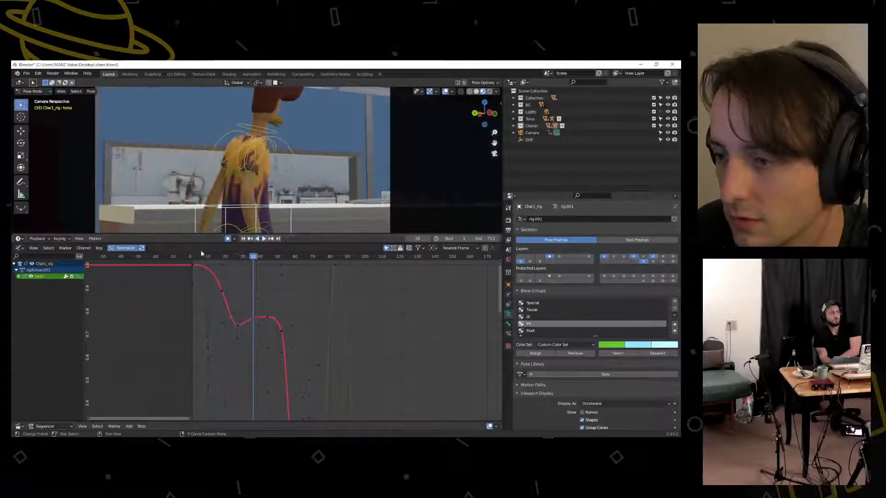
Expand the torso channels, isolate the Z Quaternion Rotation curve and scrub to frame 57 to compare its keys with the pose
{"action": "left_click", "coordinate": [19, 276]}
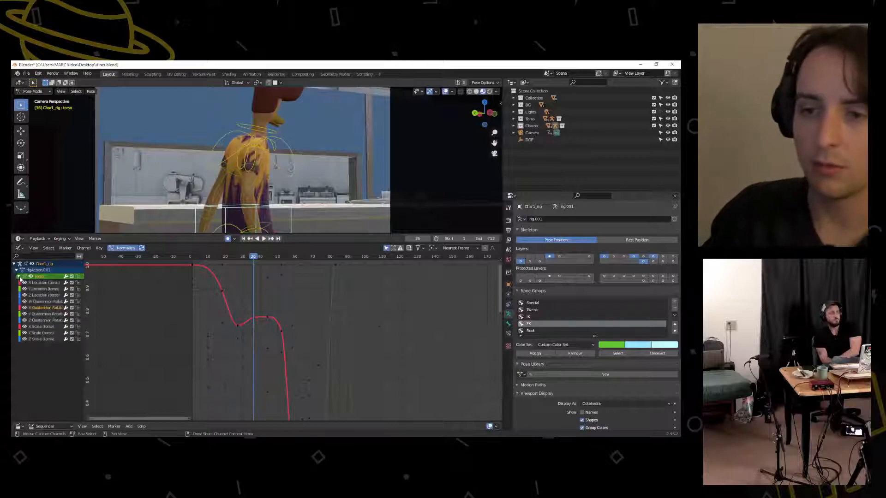
{"action": "left_click", "coordinate": [37, 320]}
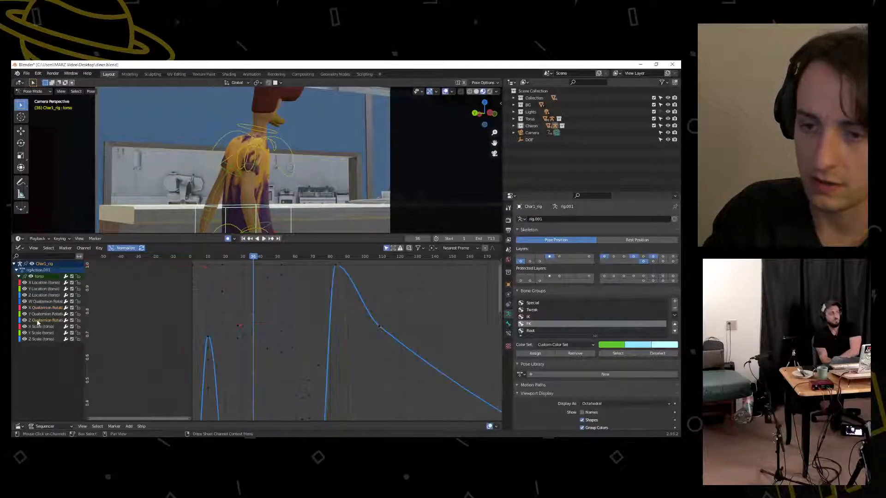
{"action": "scroll", "coordinate": [220, 330], "scroll_direction": "down", "scroll_amount": 5}
{"action": "scroll", "coordinate": [197, 323], "scroll_direction": "down", "scroll_amount": 4}
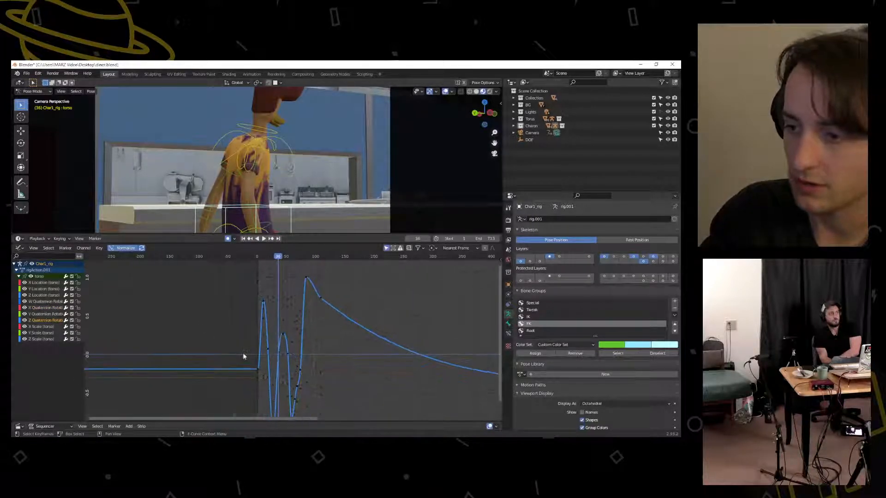
{"action": "scroll", "coordinate": [247, 327], "scroll_direction": "up", "scroll_amount": 2}
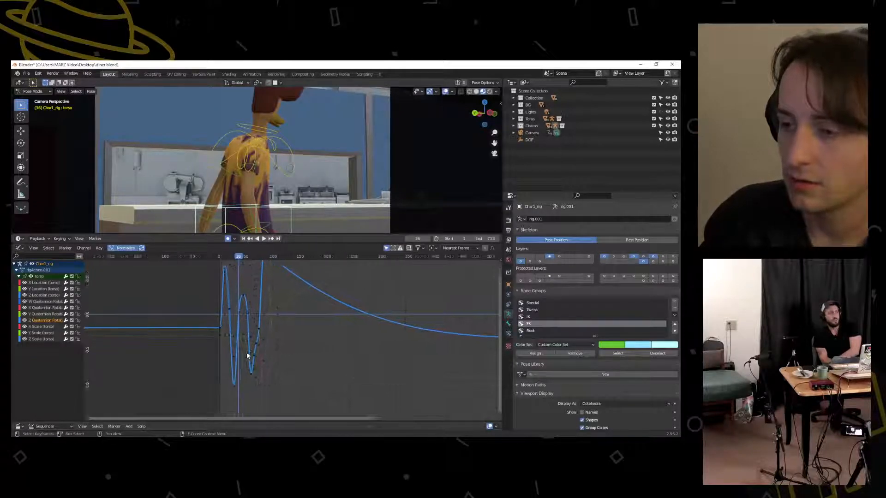
{"action": "middle_click_drag", "start_coordinate": [247, 356], "coordinate": [266, 386]}
{"action": "mouse_move", "coordinate": [251, 258]}
{"action": "left_mouse_down"}
{"action": "mouse_move", "coordinate": [233, 258]}
{"action": "mouse_move", "coordinate": [264, 257]}
{"action": "left_mouse_up"}
{"action": "middle_click_drag", "start_coordinate": [228, 355], "coordinate": [247, 366]}
{"action": "scroll", "coordinate": [249, 332], "scroll_direction": "up", "scroll_amount": 7}
{"action": "scroll", "coordinate": [249, 332], "scroll_direction": "down", "scroll_amount": 1}
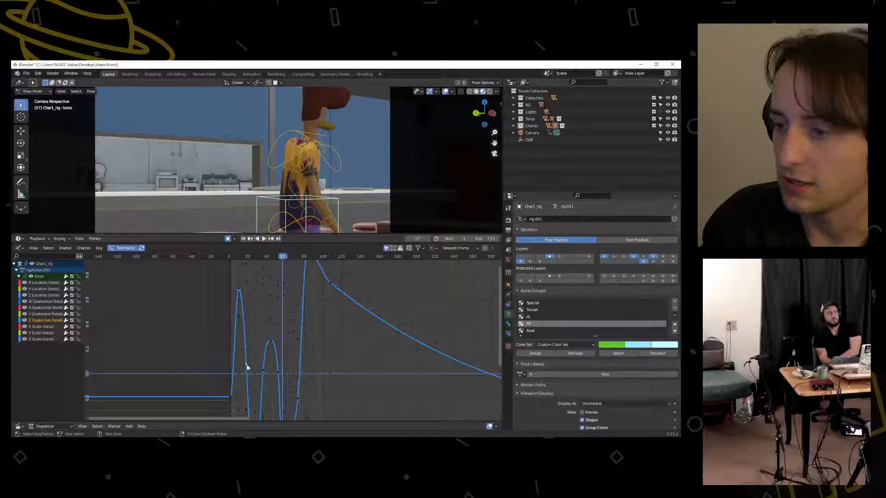
Delete the in-between keys on the slopes of the torso's Z Quaternion Rotation curve, from around frame 20 to the dip past frame 57
{"action": "key", "text": "x"}
{"action": "left_click", "coordinate": [254, 359]}
{"action": "middle_click_drag", "start_coordinate": [252, 364], "coordinate": [251, 329]}
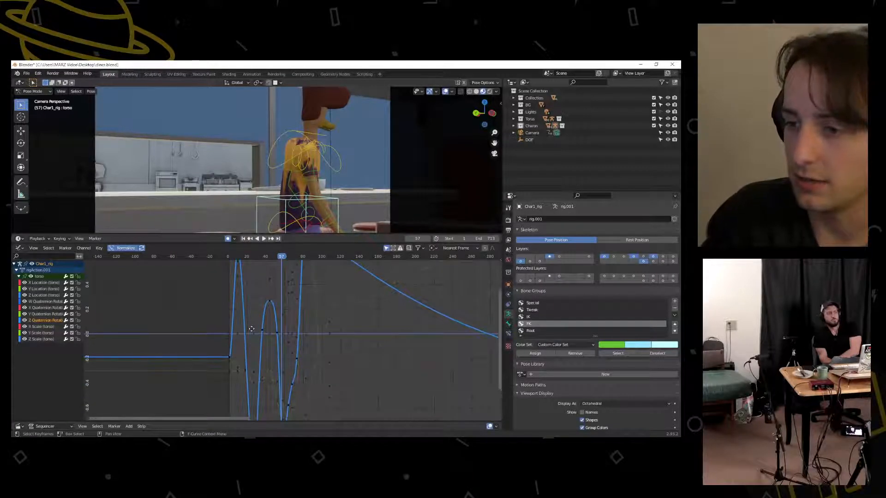
{"action": "key", "text": "x"}
{"action": "left_click", "coordinate": [275, 334]}
{"action": "middle_click_drag", "start_coordinate": [289, 359], "coordinate": [283, 324]}
{"action": "key", "text": "x"}
{"action": "left_click", "coordinate": [283, 373]}
{"action": "key", "text": "x"}
{"action": "left_click", "coordinate": [283, 373]}
Set the torso Z Quaternion Rotation key at the dip just past frame 57 to Free handles and raise its handles to sharpen the dip
{"action": "middle_click_drag", "start_coordinate": [280, 394], "coordinate": [274, 352]}
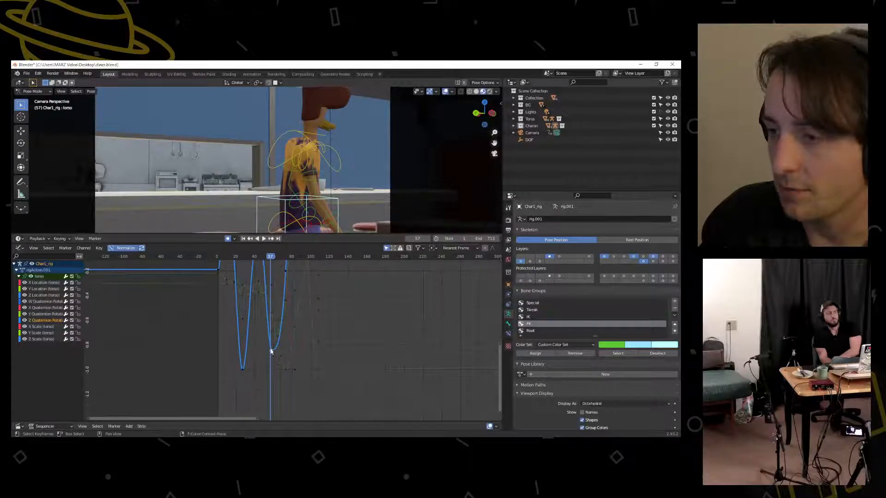
{"action": "right_click", "coordinate": [272, 352]}
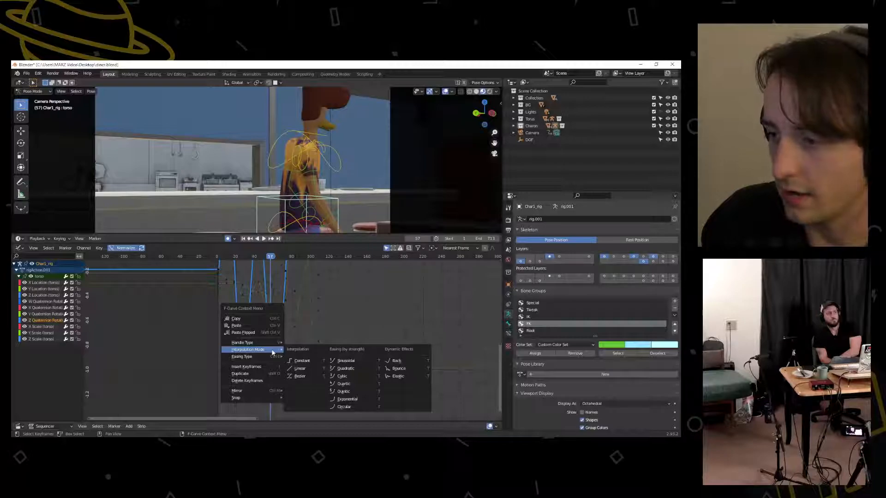
{"action": "mouse_move", "coordinate": [264, 345]}
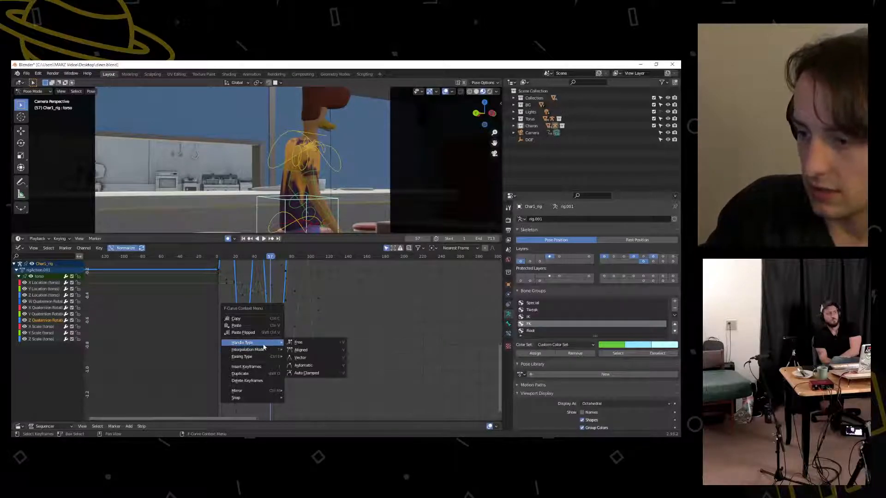
{"action": "left_click", "coordinate": [309, 345]}
{"action": "scroll", "coordinate": [279, 355], "scroll_direction": "up", "scroll_amount": 3}
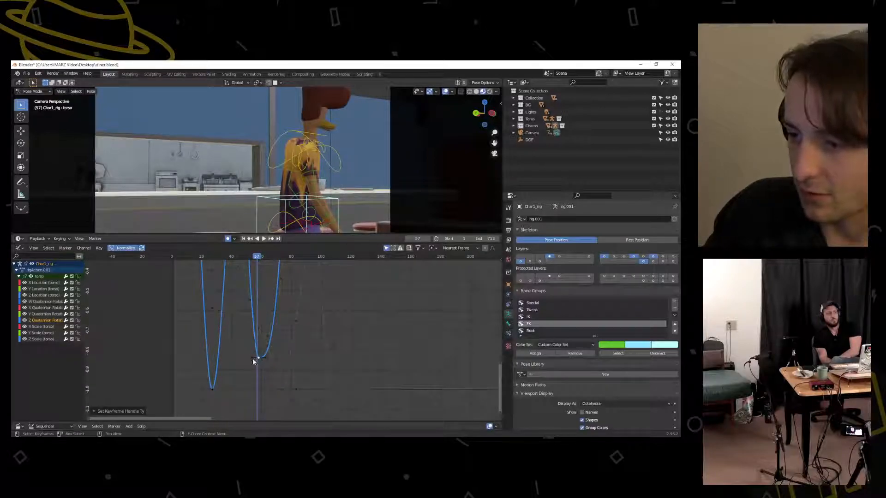
{"action": "key", "text": "g"}
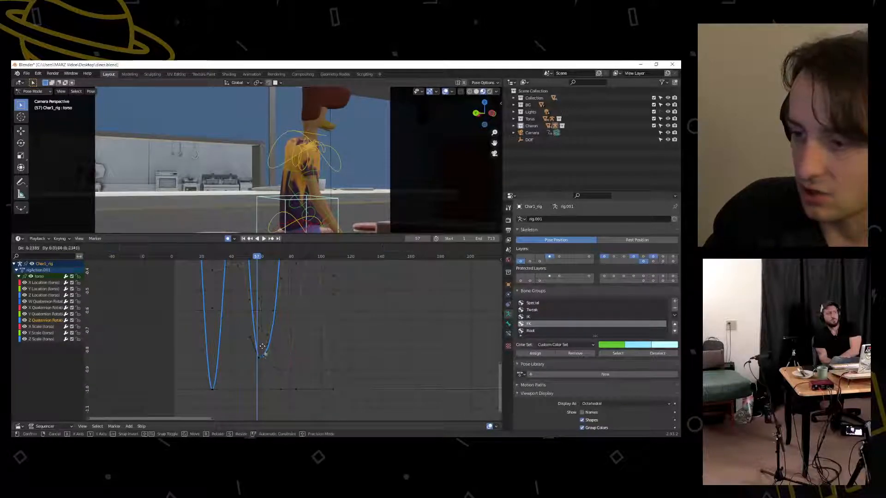
{"action": "left_click", "coordinate": [266, 337]}
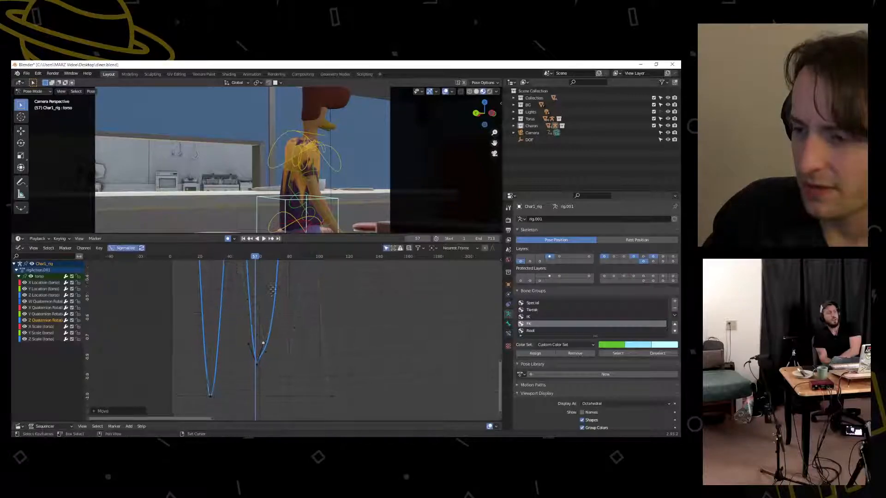
{"action": "middle_click_drag", "start_coordinate": [263, 340], "coordinate": [243, 386]}
{"action": "left_click_drag", "start_coordinate": [236, 384], "coordinate": [238, 383]}
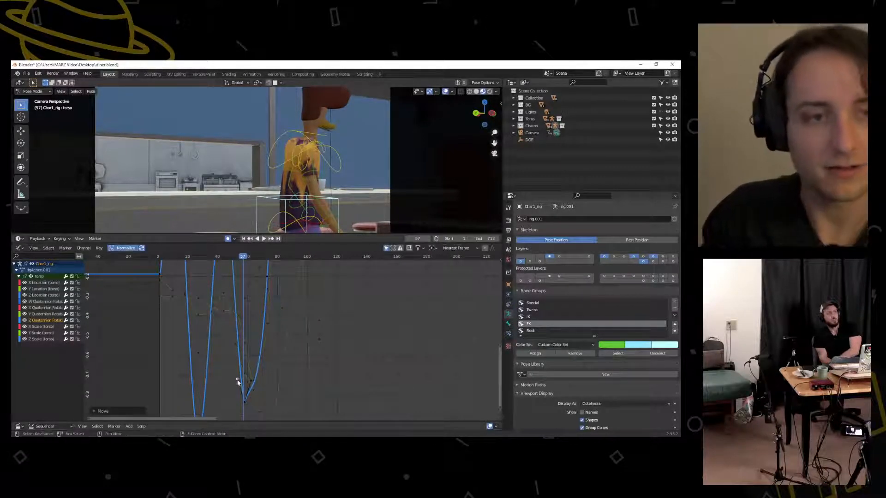
Delete the Z Quaternion Rotation key on the rising slope at about frame 73
{"action": "middle_click_drag", "start_coordinate": [252, 299], "coordinate": [248, 332]}
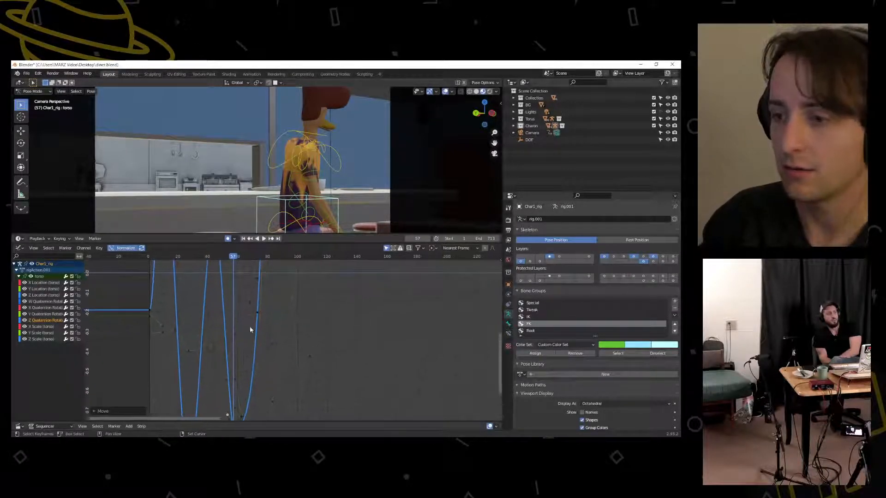
{"action": "left_click", "coordinate": [257, 315]}
{"action": "key", "text": "x"}
{"action": "left_click", "coordinate": [256, 312]}
Hide every torso channel except Z Quaternion Rotation and pull the handles of the dip key just past frame 57 inward
{"action": "middle_click_drag", "start_coordinate": [245, 385], "coordinate": [243, 316]}
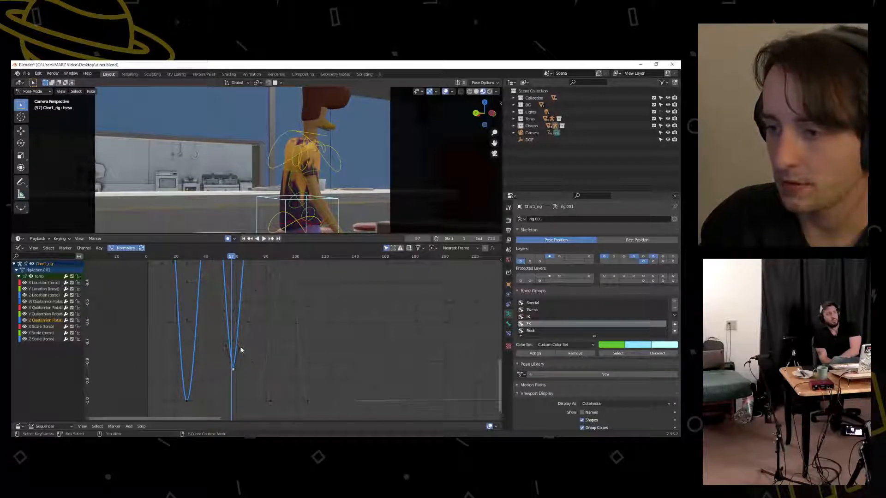
{"action": "left_click_drag", "start_coordinate": [240, 347], "coordinate": [240, 350]}
{"action": "left_click", "coordinate": [232, 367]}
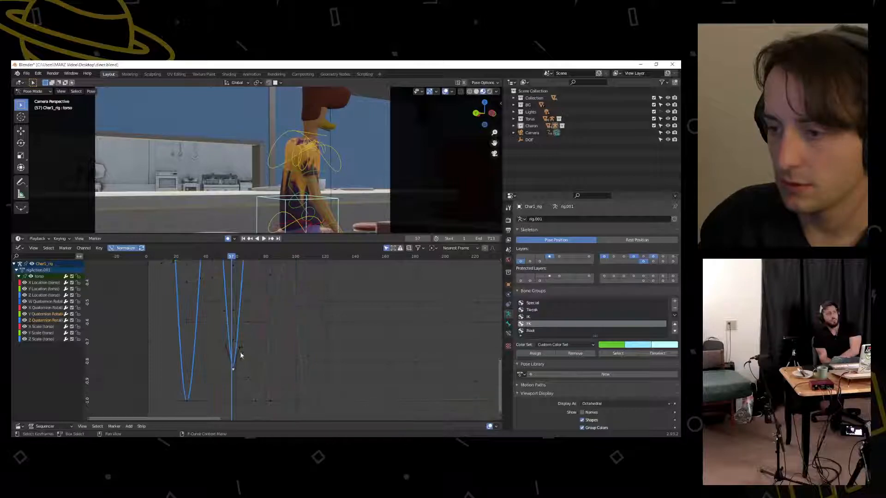
{"action": "left_click", "coordinate": [239, 348]}
{"action": "left_click", "coordinate": [231, 369]}
{"action": "left_click", "coordinate": [239, 349]}
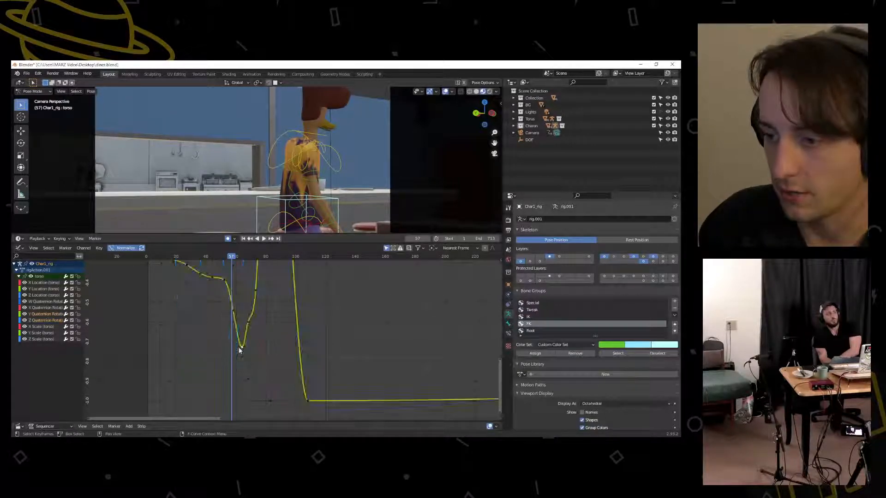
{"action": "left_click", "coordinate": [232, 368]}
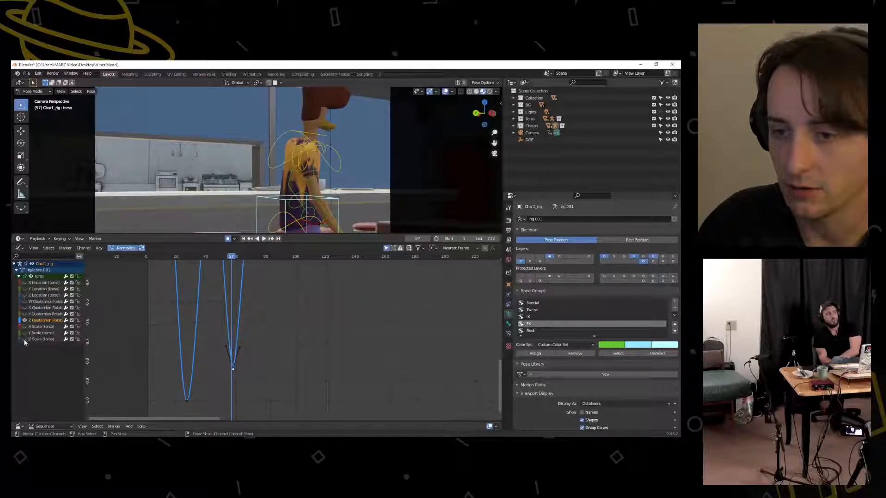
{"action": "key", "text": "g"}
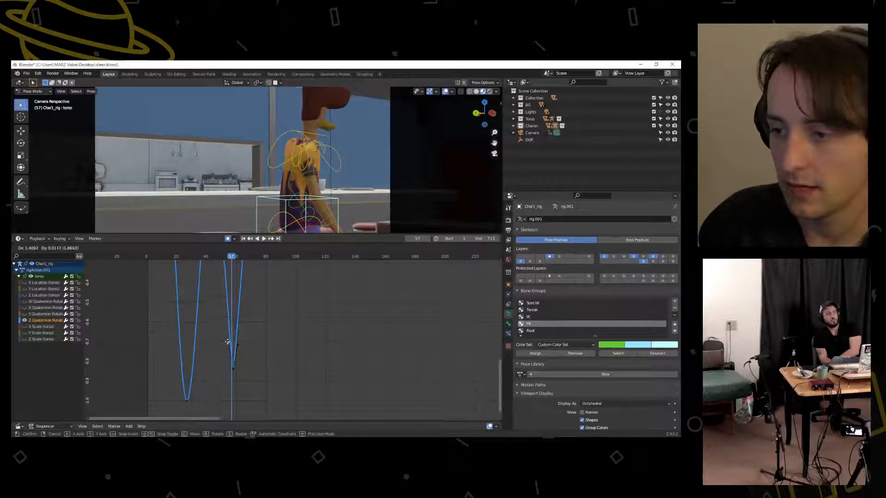
{"action": "left_click", "coordinate": [228, 342]}
Change the handle type of the Z Quaternion Rotation dip key at about frame 27 and reshape its handles into a narrower dip
{"action": "left_click", "coordinate": [187, 399]}
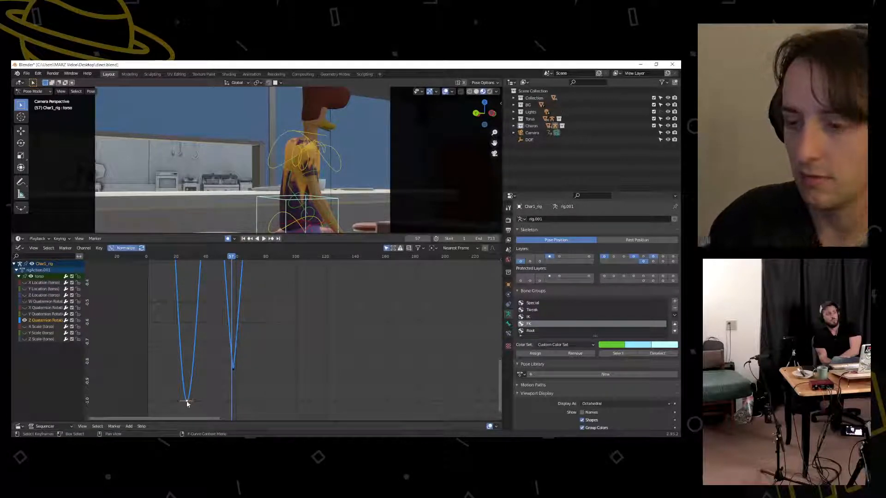
{"action": "right_click", "coordinate": [187, 402]}
{"action": "left_click", "coordinate": [212, 377]}
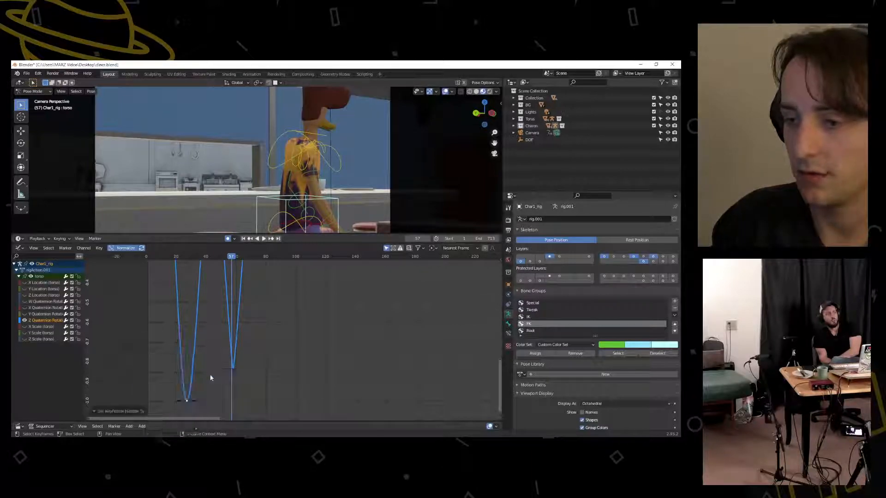
{"action": "key", "text": "g"}
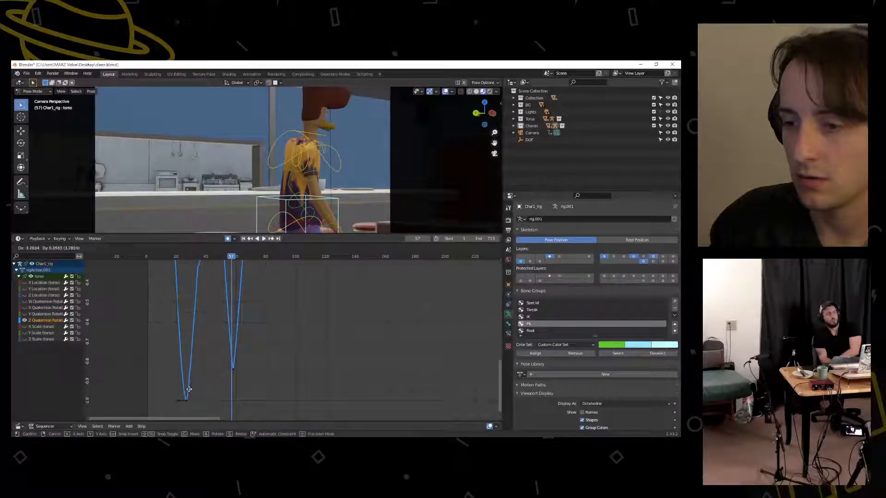
{"action": "left_click", "coordinate": [187, 392]}
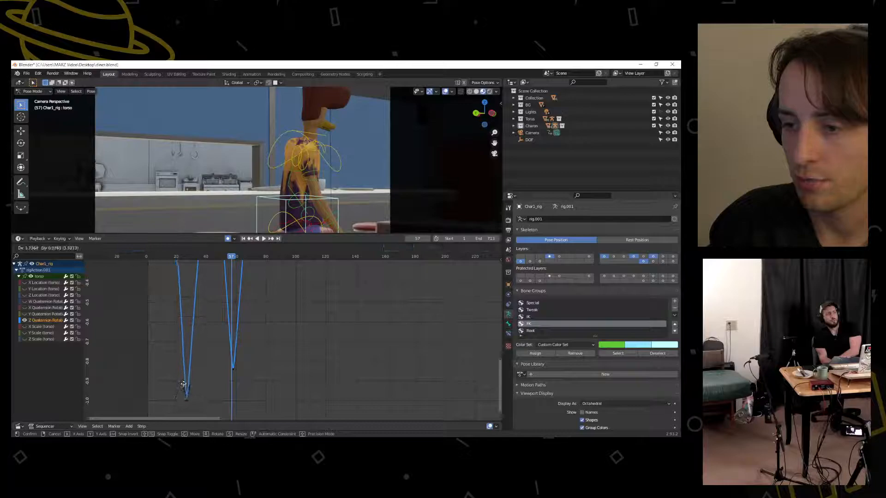
Set the Z Quaternion Rotation peak key between the two dips to Aligned handles and lengthen its handles horizontally
{"action": "scroll", "coordinate": [194, 347], "scroll_direction": "down", "scroll_amount": 1}
{"action": "scroll", "coordinate": [194, 344], "scroll_direction": "down", "scroll_amount": 1}
{"action": "middle_click_drag", "start_coordinate": [211, 279], "coordinate": [209, 350]}
{"action": "middle_click_drag", "start_coordinate": [211, 313], "coordinate": [213, 369]}
{"action": "left_click", "coordinate": [230, 316]}
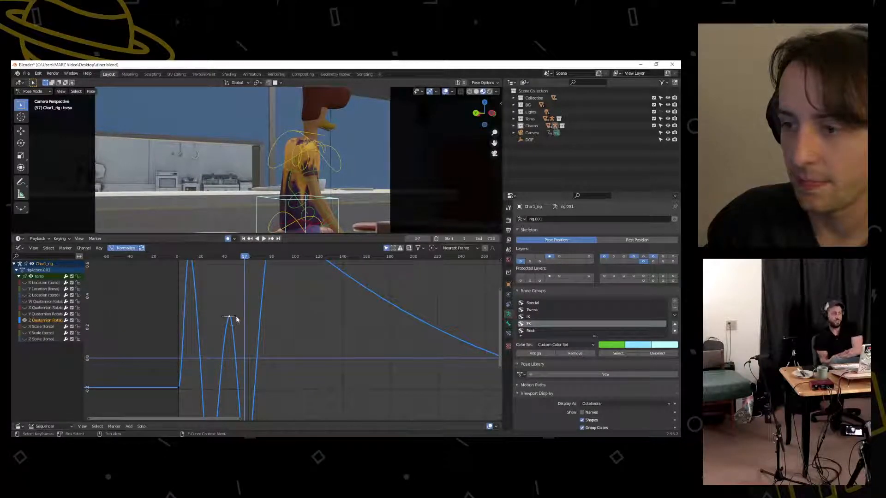
{"action": "key", "text": "g"}
{"action": "left_click", "coordinate": [239, 316]}
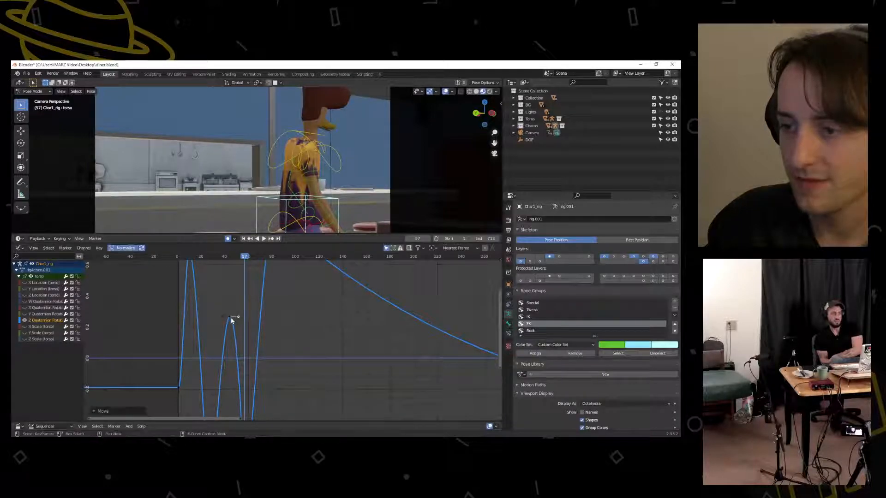
{"action": "right_click", "coordinate": [238, 317]}
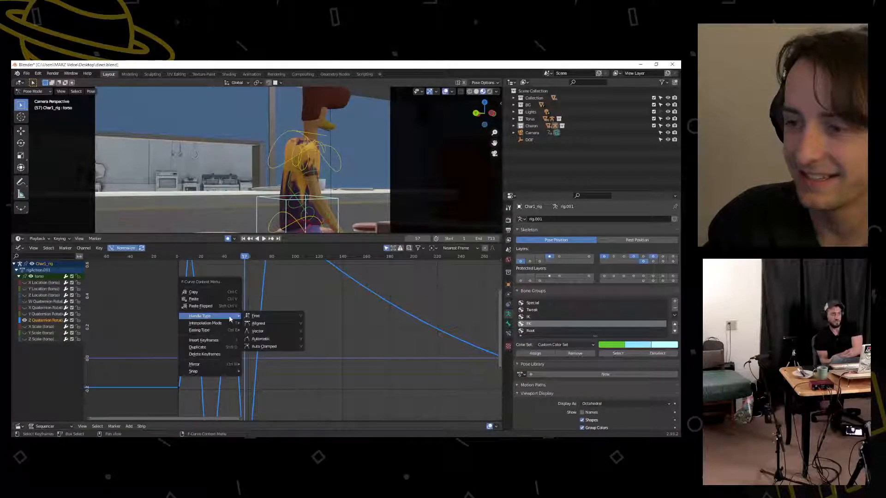
{"action": "left_click", "coordinate": [257, 325]}
{"action": "left_click_drag", "start_coordinate": [239, 318], "coordinate": [219, 317]}
{"action": "scroll", "coordinate": [226, 277], "scroll_direction": "down", "scroll_amount": 2}
{"action": "middle_click_drag", "start_coordinate": [223, 275], "coordinate": [228, 318]}
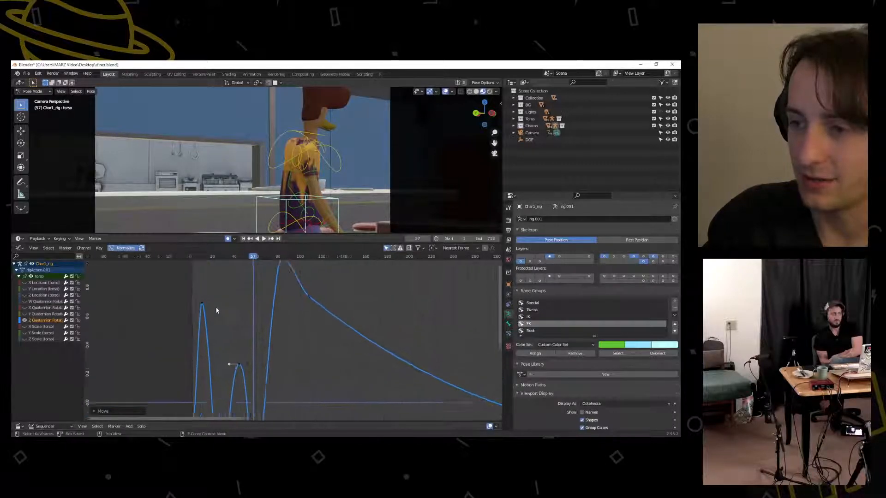
Lengthen the horizontal handles of the first Z Quaternion Rotation peak key, shortly after frame 0
{"action": "scroll", "coordinate": [217, 308], "scroll_direction": "up", "scroll_amount": 3}
{"action": "left_click", "coordinate": [194, 297]}
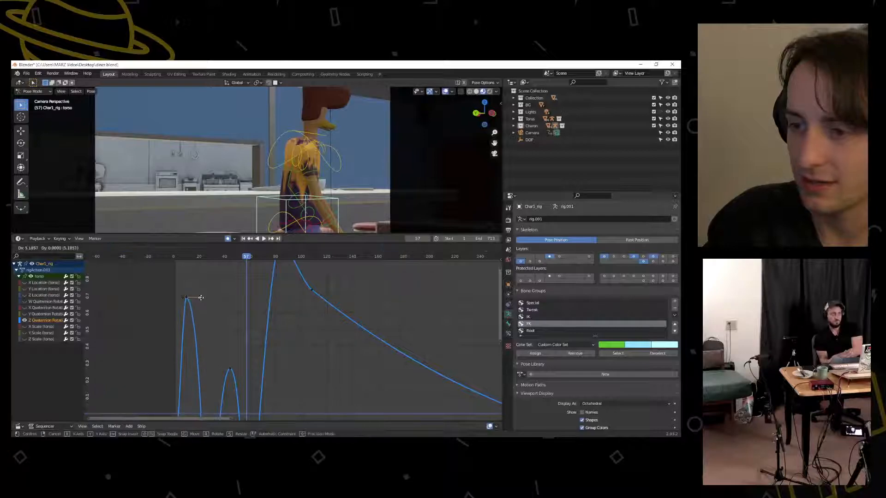
{"action": "left_click_drag", "start_coordinate": [183, 300], "coordinate": [181, 300]}
Try deleting the key on the slope just after the highest Z Quaternion Rotation peak, and undo the deletion
{"action": "scroll", "coordinate": [231, 300], "scroll_direction": "down", "scroll_amount": 3}
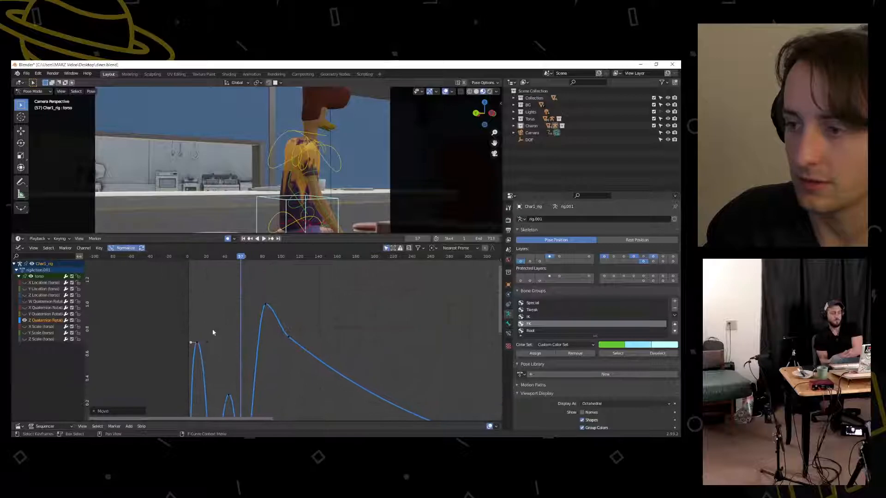
{"action": "scroll", "coordinate": [278, 354], "scroll_direction": "down", "scroll_amount": 4}
{"action": "middle_click_drag", "start_coordinate": [278, 354], "coordinate": [257, 305]}
{"action": "left_click_drag", "start_coordinate": [265, 302], "coordinate": [270, 286]}
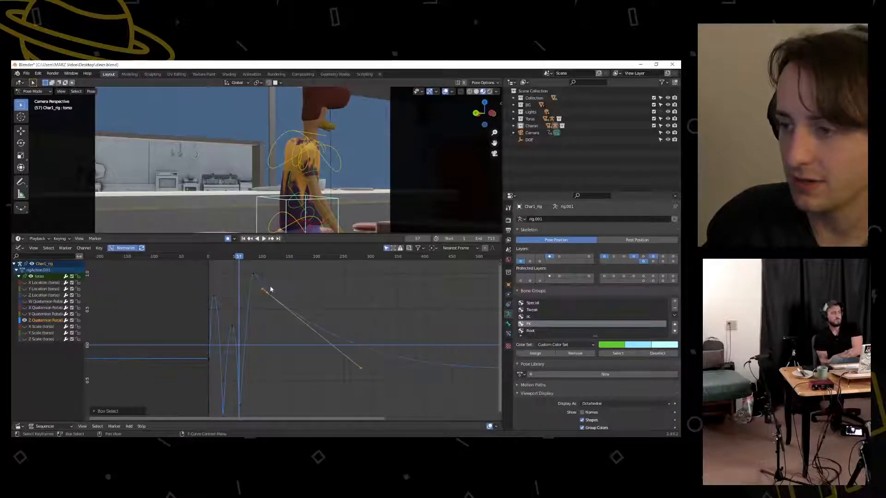
{"action": "key", "text": "x"}
{"action": "left_click", "coordinate": [276, 302]}
{"action": "key", "text": "ctrl+z"}
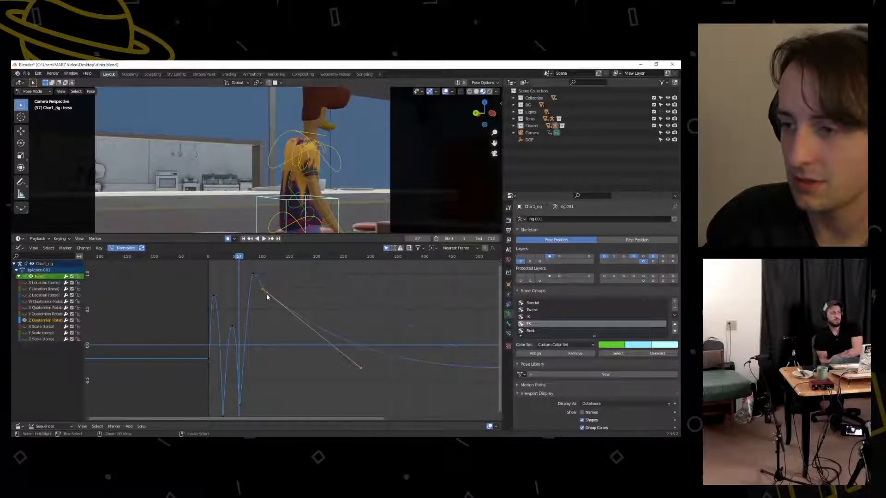
{"action": "left_click", "coordinate": [266, 294]}
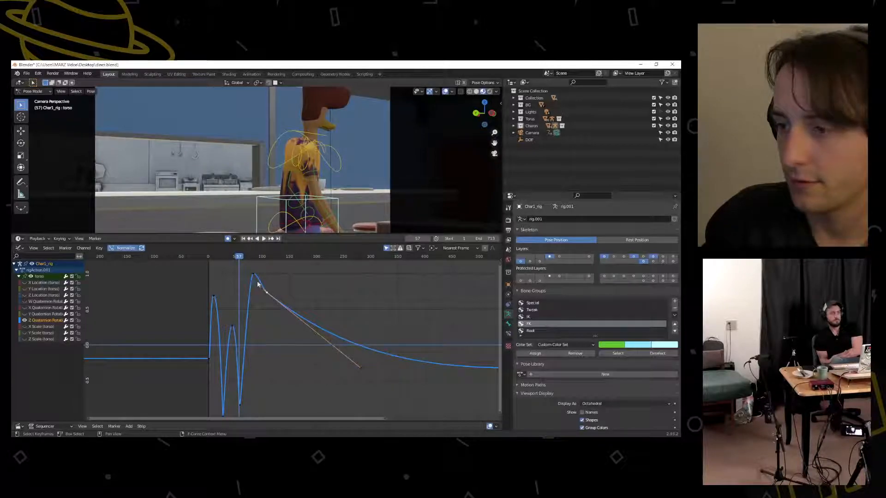
Play the animation from frame 0 to check the smoothed torso rotation and stop at frame 122
{"action": "scroll", "coordinate": [255, 310], "scroll_direction": "down", "scroll_amount": 4}
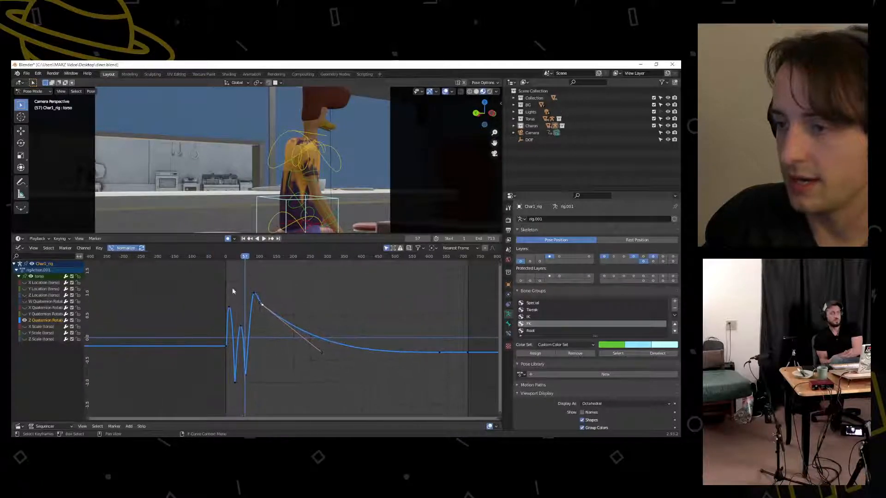
{"action": "left_click", "coordinate": [225, 257]}
{"action": "left_click", "coordinate": [264, 238]}
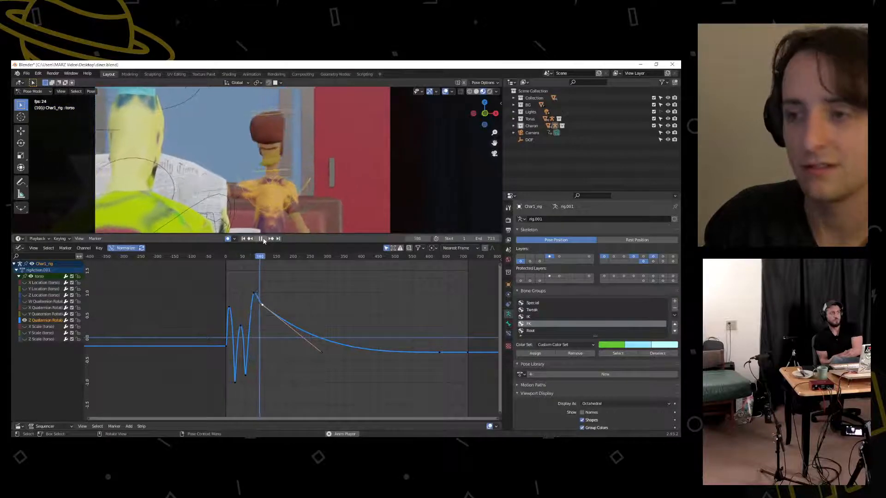
{"action": "left_click", "coordinate": [261, 239]}
Expand the Timeline above the Graph Editor and bring the torso's early keyframes into view
{"action": "left_click_drag", "start_coordinate": [212, 244], "coordinate": [211, 295]}
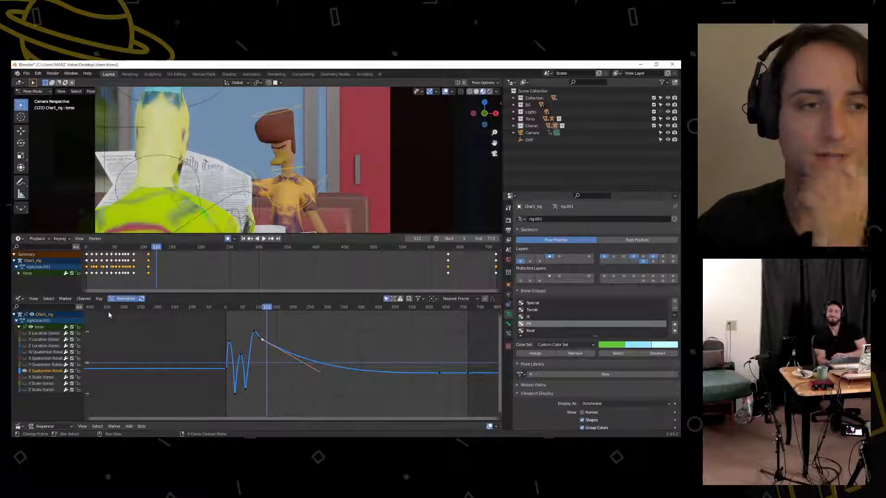
{"action": "left_click_drag", "start_coordinate": [120, 294], "coordinate": [120, 340]}
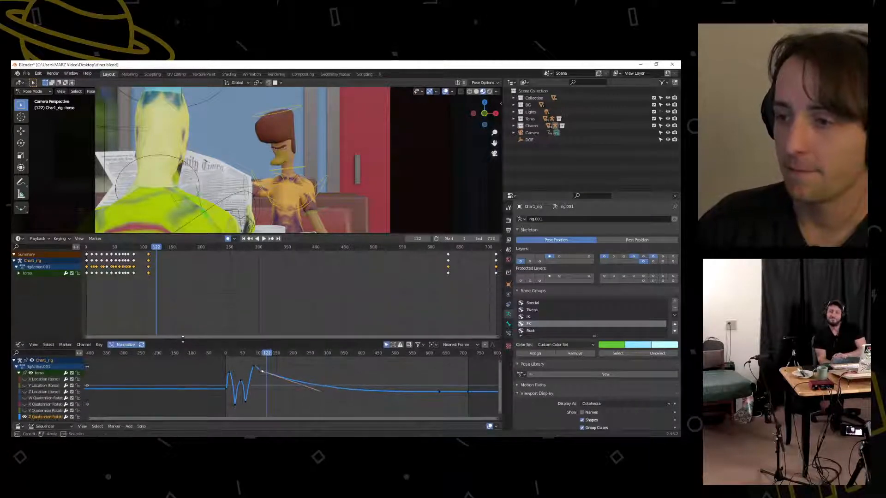
{"action": "left_click_drag", "start_coordinate": [201, 235], "coordinate": [218, 239]}
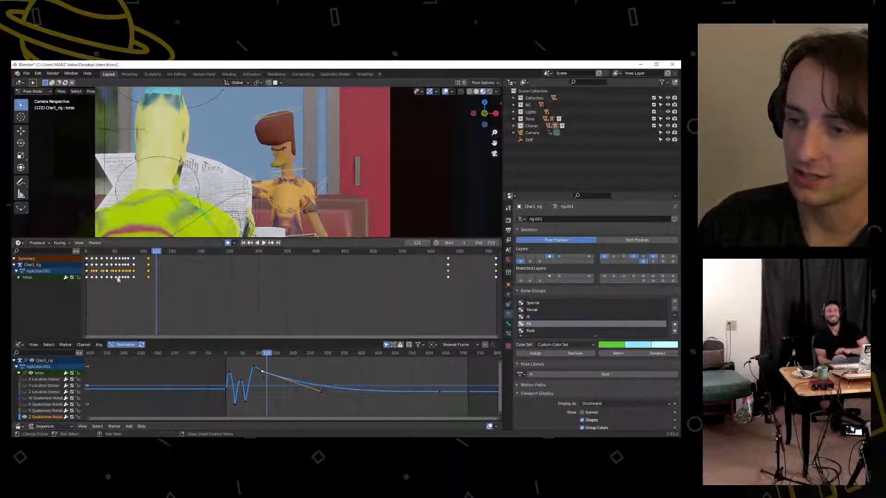
{"action": "middle_click_drag", "start_coordinate": [104, 293], "coordinate": [235, 312]}
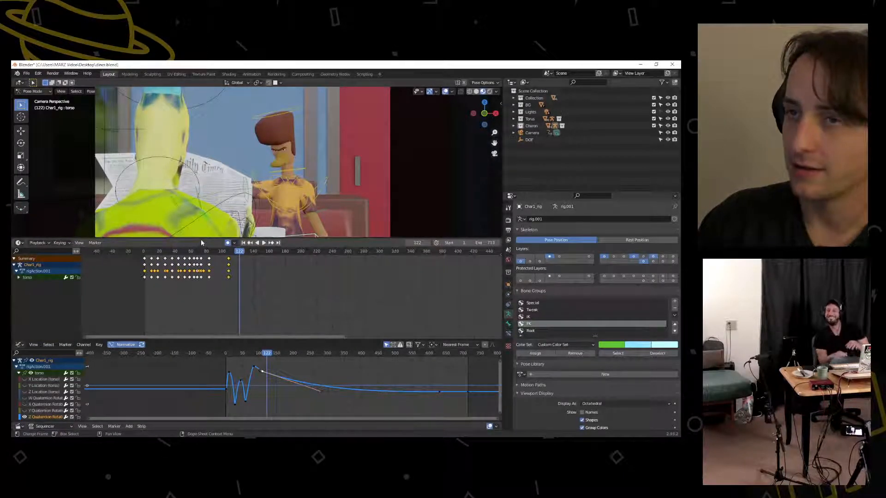
Enlarge the 3D viewport on the camera view and play the animation from its opening frames
{"action": "left_click_drag", "start_coordinate": [202, 241], "coordinate": [258, 329]}
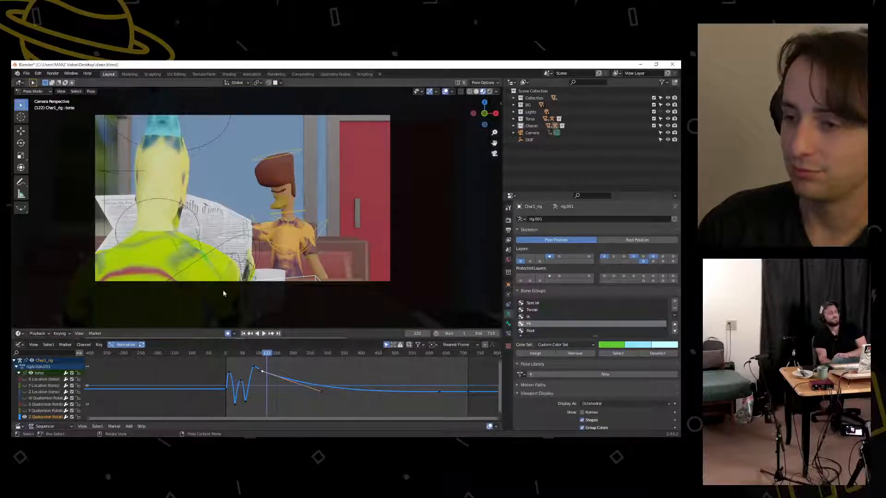
{"action": "scroll", "coordinate": [231, 266], "scroll_direction": "up", "scroll_amount": 1}
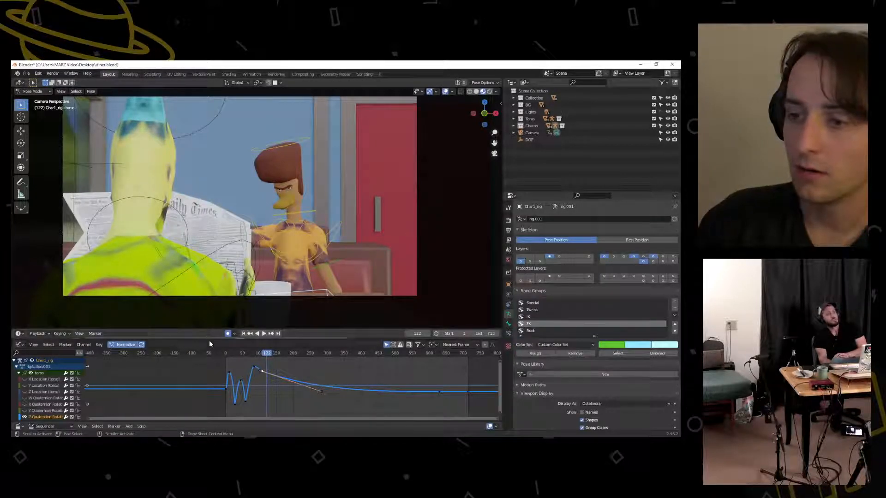
{"action": "left_click_drag", "start_coordinate": [209, 339], "coordinate": [145, 343]}
{"action": "left_click", "coordinate": [266, 335]}
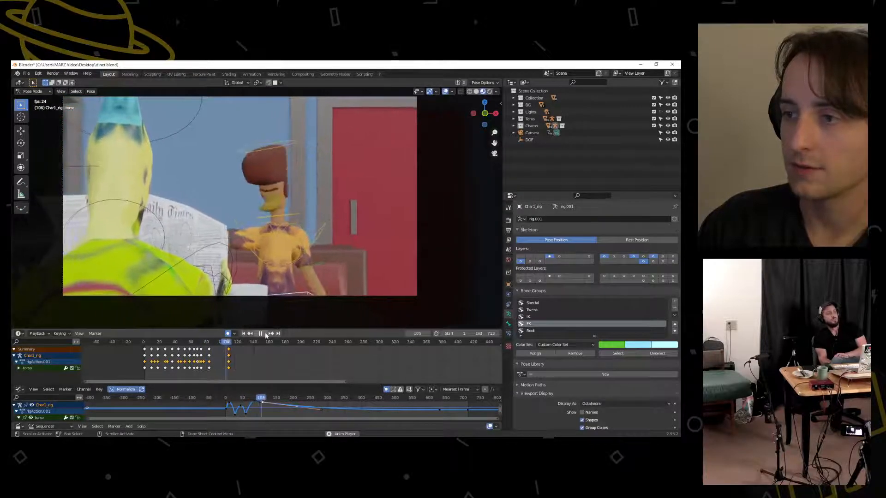
Replay the animation from its first frame through the sit-down and stop at frame 115
{"action": "left_click", "coordinate": [261, 335]}
{"action": "left_click", "coordinate": [243, 333]}
{"action": "left_click", "coordinate": [264, 333]}
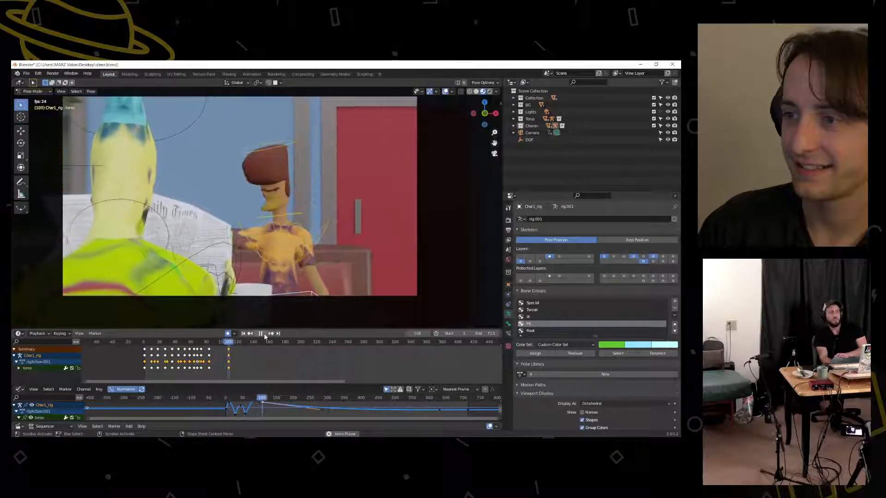
{"action": "left_click", "coordinate": [264, 333]}
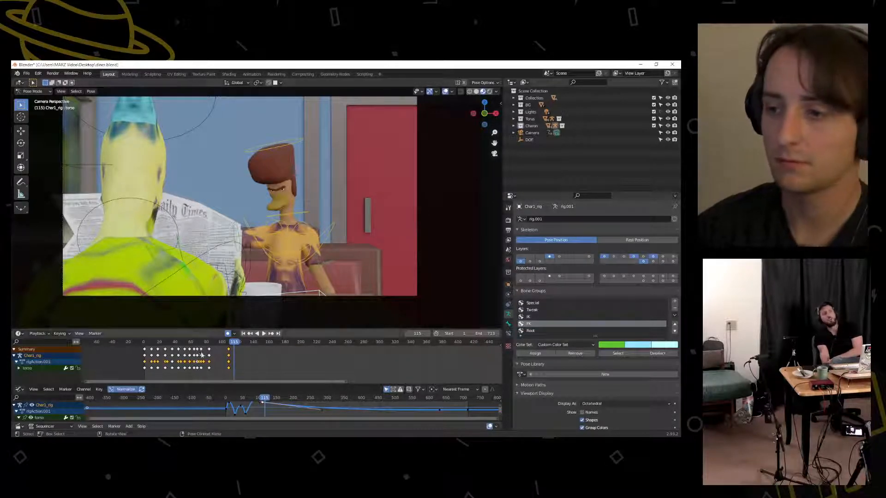
Enlarge the Graph Editor and frame the early Z Quaternion Rotation keys of the torso
{"action": "left_click_drag", "start_coordinate": [166, 384], "coordinate": [176, 257]}
{"action": "left_click_drag", "start_coordinate": [177, 337], "coordinate": [178, 263]}
{"action": "scroll", "coordinate": [284, 350], "scroll_direction": "up", "scroll_amount": 5}
{"action": "middle_click_drag", "start_coordinate": [227, 330], "coordinate": [272, 309]}
{"action": "scroll", "coordinate": [266, 334], "scroll_direction": "up", "scroll_amount": 4}
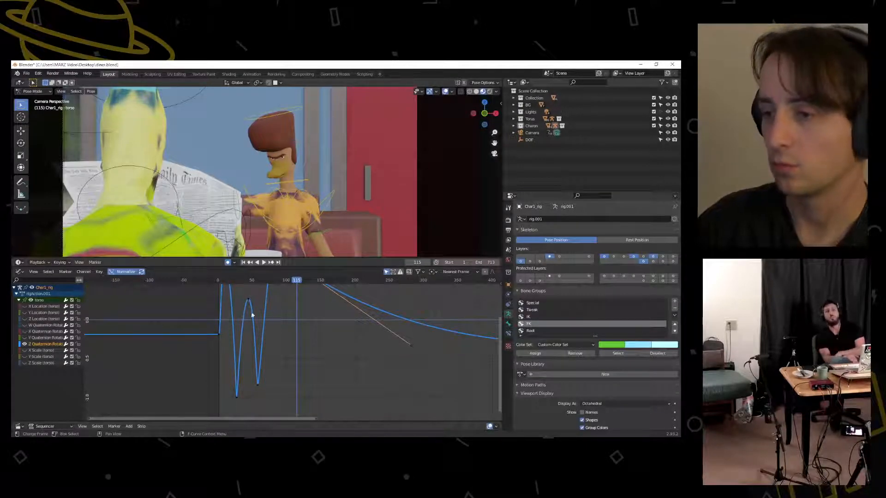
{"action": "middle_click_drag", "start_coordinate": [256, 352], "coordinate": [259, 365]}
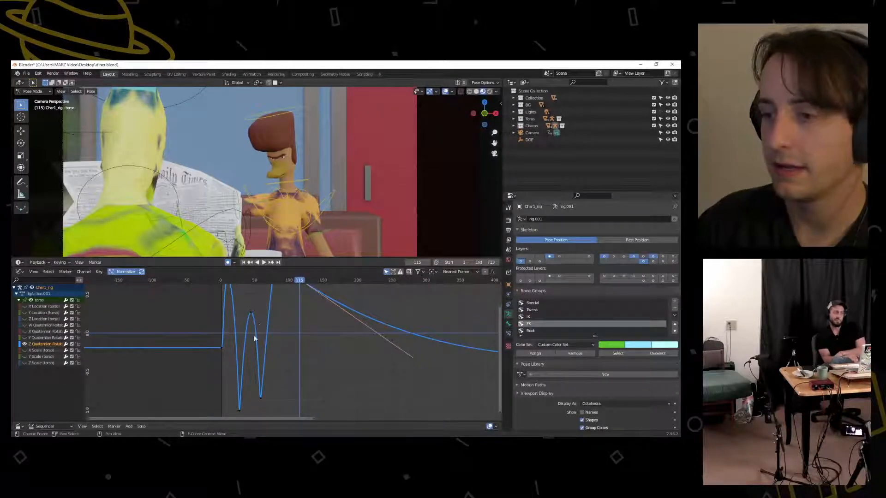
{"action": "scroll", "coordinate": [236, 406], "scroll_direction": "up", "scroll_amount": 5}
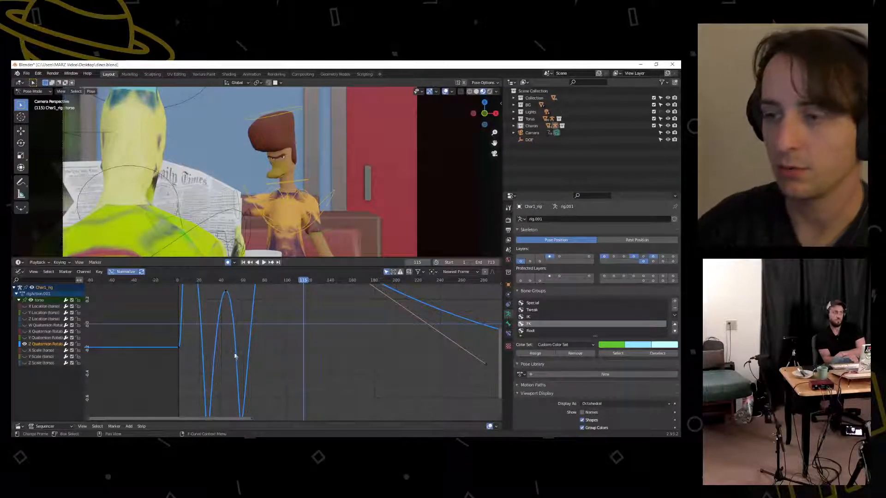
Play and scrub the animation between frames 44 and 105 to examine the torso turning into the booth
{"action": "left_click", "coordinate": [227, 283]}
{"action": "key", "text": "space"}
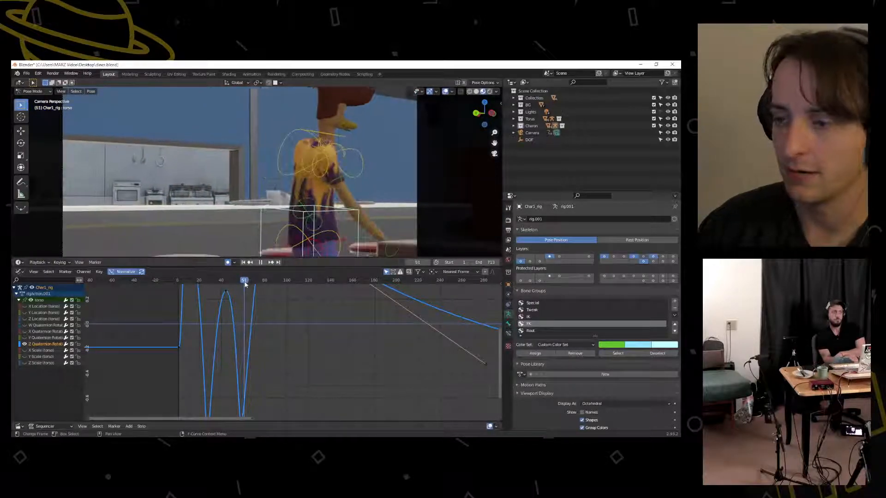
{"action": "left_click", "coordinate": [227, 281]}
{"action": "left_click_drag", "start_coordinate": [226, 286], "coordinate": [225, 286]}
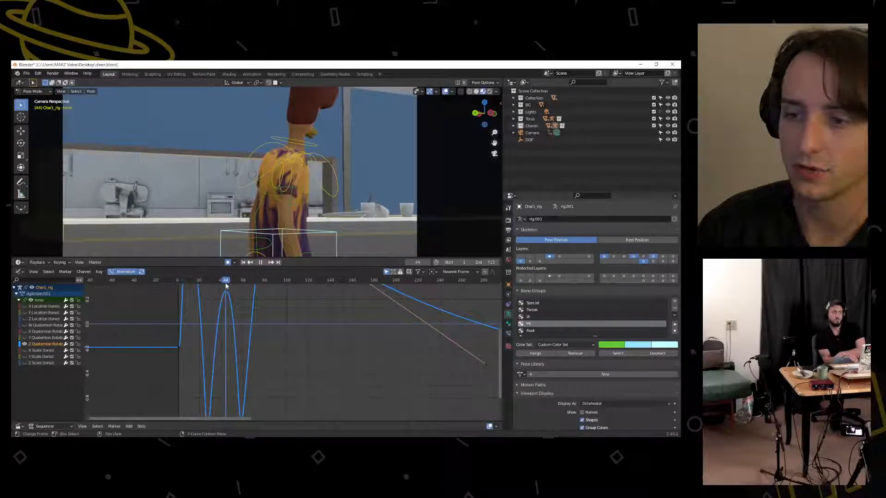
{"action": "left_click_drag", "start_coordinate": [226, 286], "coordinate": [292, 286]}
{"action": "scroll", "coordinate": [275, 327], "scroll_direction": "down", "scroll_amount": 3}
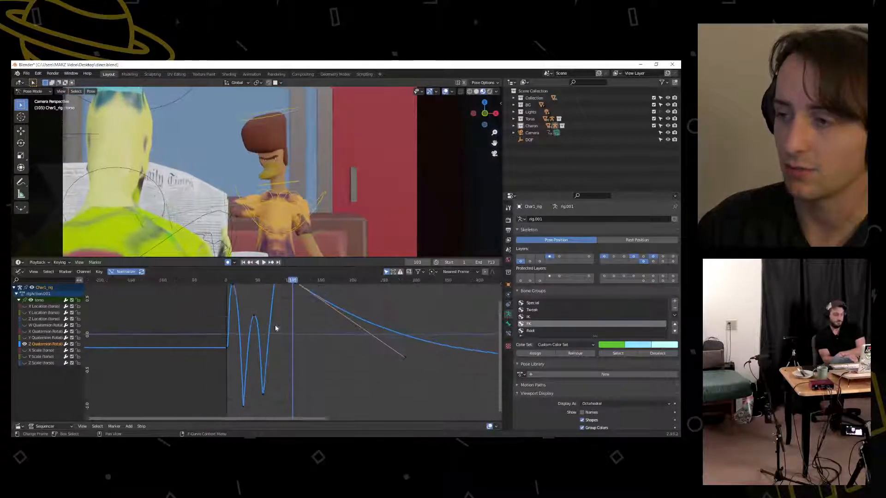
Delete the torso's Z Quaternion Rotation key at frame 105, on the slope after the highest peak
{"action": "scroll", "coordinate": [277, 327], "scroll_direction": "down", "scroll_amount": 5}
{"action": "middle_click_drag", "start_coordinate": [279, 326], "coordinate": [272, 351]}
{"action": "scroll", "coordinate": [277, 344], "scroll_direction": "up", "scroll_amount": 5}
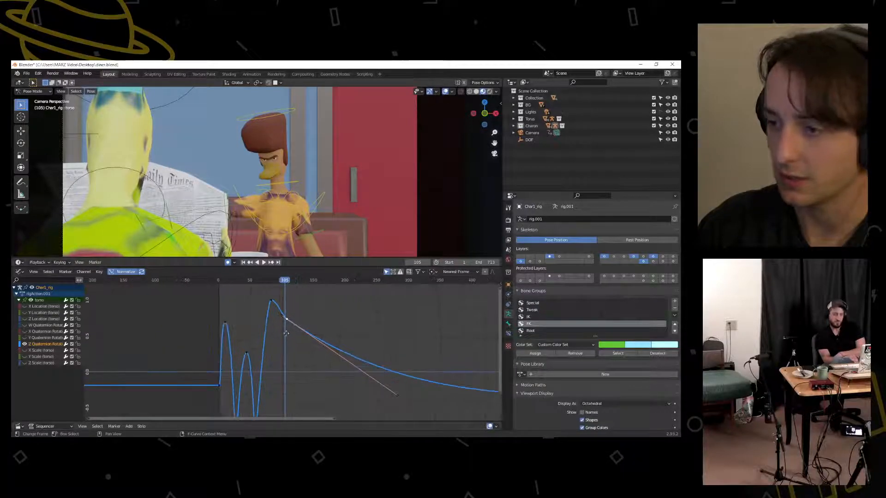
{"action": "scroll", "coordinate": [286, 333], "scroll_direction": "down", "scroll_amount": 4}
{"action": "left_click", "coordinate": [427, 374]}
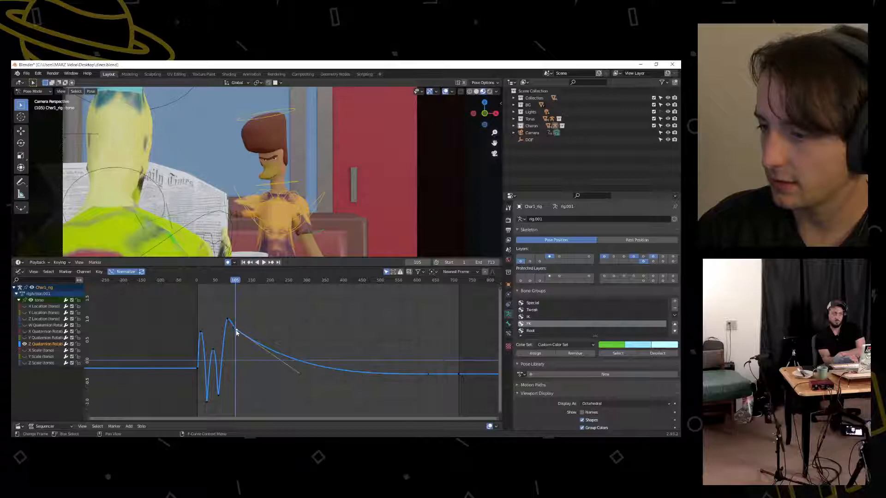
{"action": "left_click", "coordinate": [288, 359]}
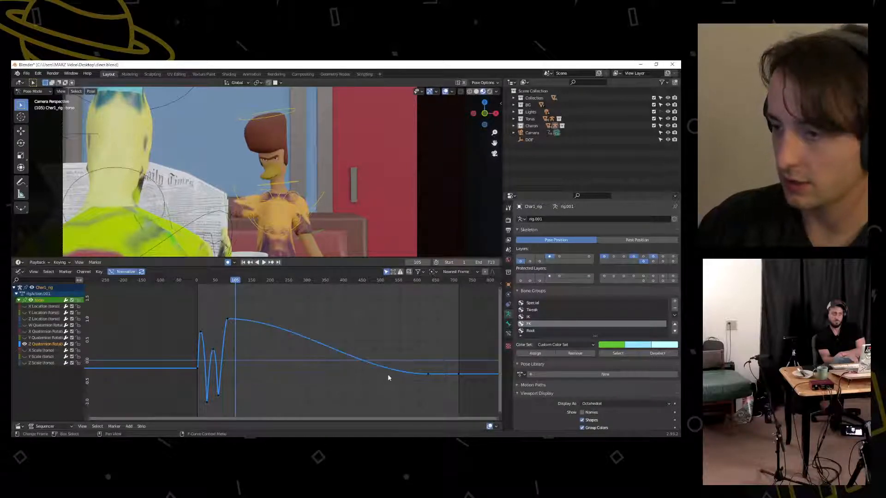
Stretch the incoming handle of the far settling key back about 349 frames and angle the highest peak's outgoing handle steeply downward
{"action": "left_click", "coordinate": [427, 372]}
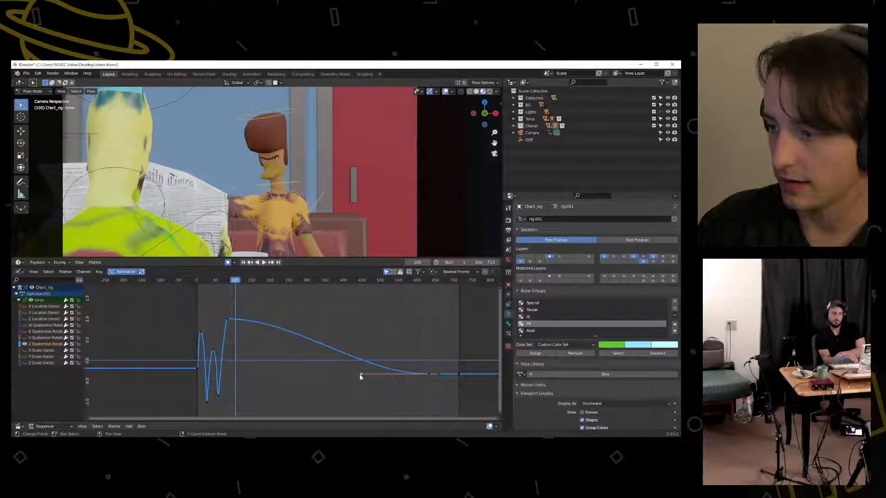
{"action": "key", "text": "g"}
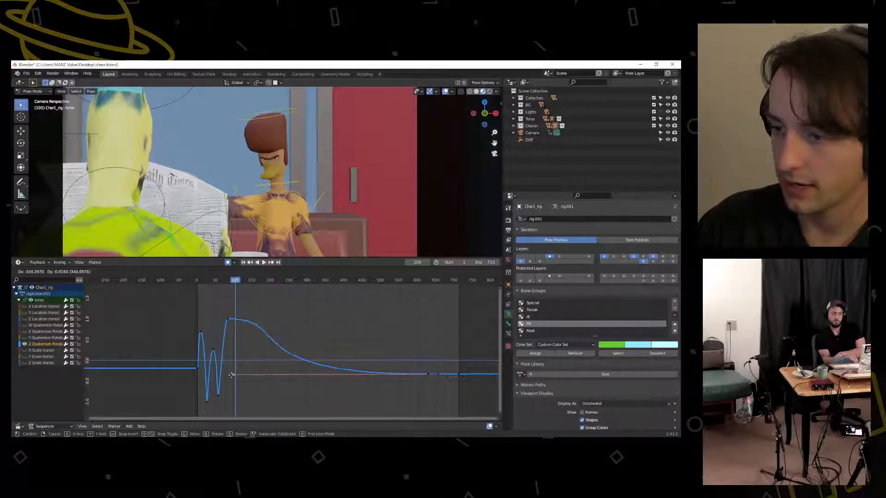
{"action": "left_click", "coordinate": [231, 375]}
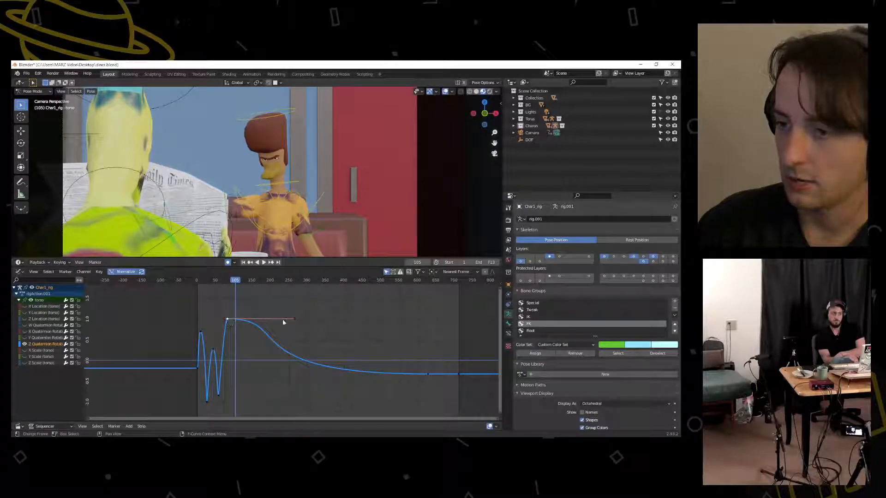
{"action": "key", "text": "g"}
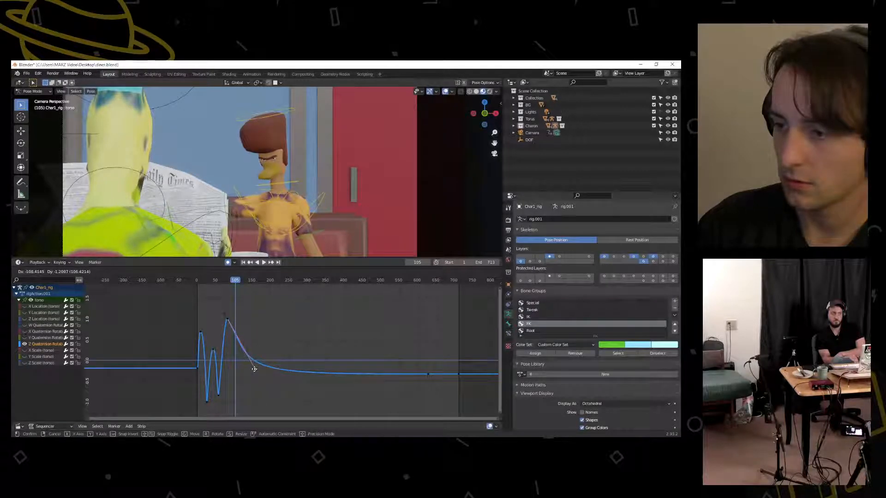
{"action": "left_click", "coordinate": [255, 369]}
Play the animation from frame 0 and scrub the sit-down to check the reshaped rotation, stopping at frame 92
{"action": "left_click_drag", "start_coordinate": [233, 285], "coordinate": [197, 285]}
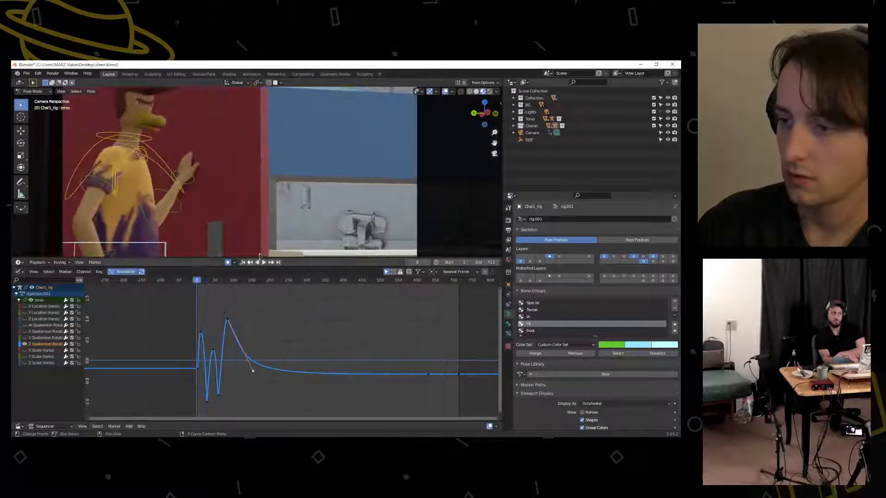
{"action": "left_click", "coordinate": [263, 262]}
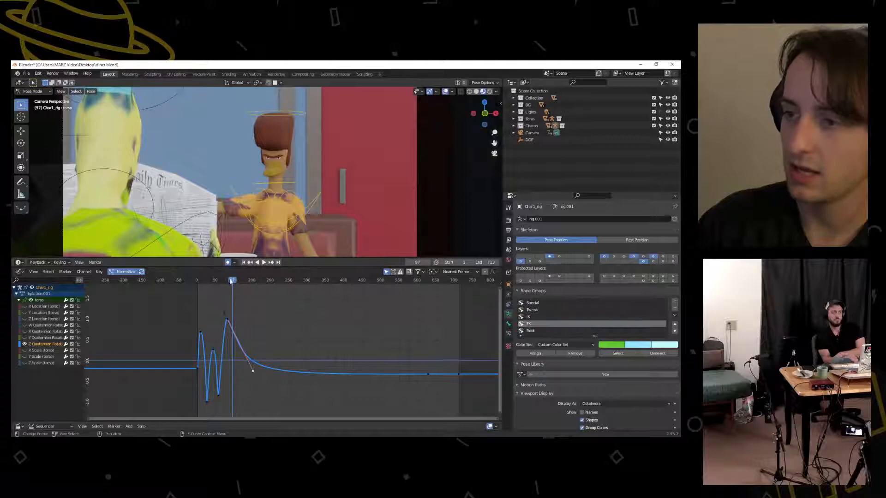
{"action": "left_click", "coordinate": [214, 286]}
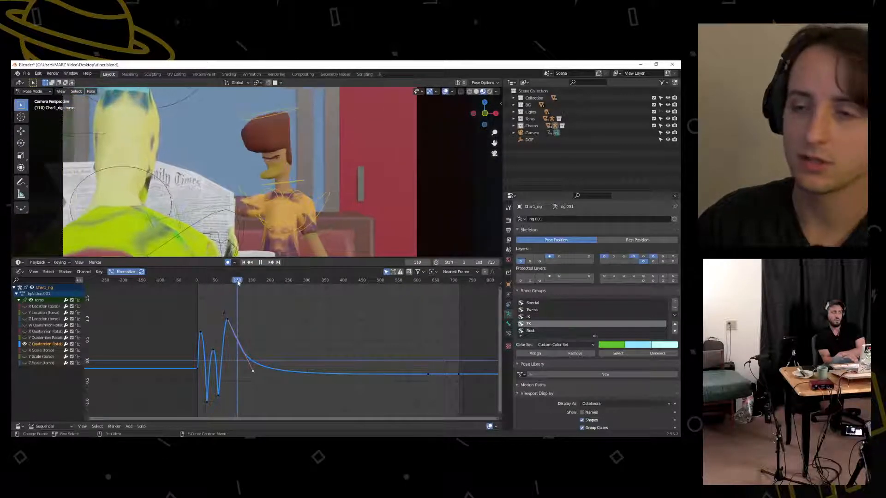
{"action": "left_click_drag", "start_coordinate": [231, 287], "coordinate": [184, 282]}
{"action": "scroll", "coordinate": [240, 316], "scroll_direction": "up", "scroll_amount": 6}
{"action": "key", "text": "space"}
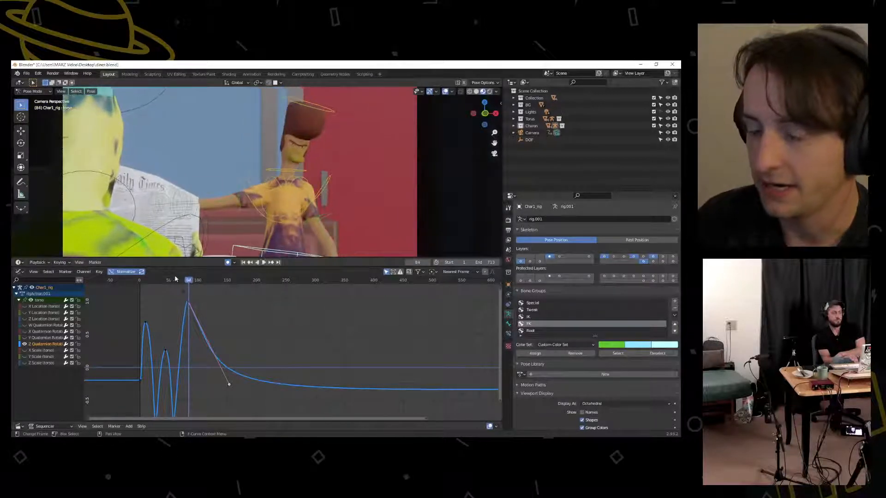
{"action": "key", "text": "space"}
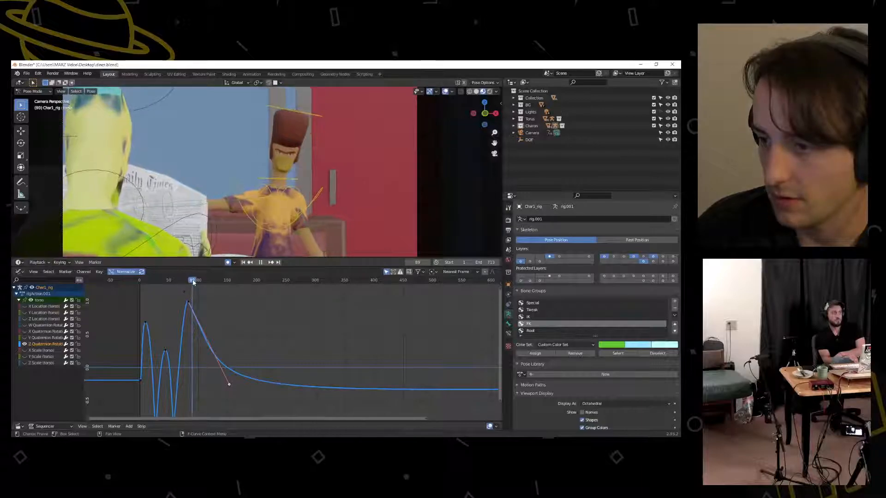
{"action": "key", "text": "space"}
Shift the torso control about 0.02 m along X at frame 92 with auto keying on
{"action": "scroll", "coordinate": [182, 361], "scroll_direction": "up", "scroll_amount": 1}
{"action": "middle_click_drag", "start_coordinate": [182, 362], "coordinate": [189, 349]}
{"action": "left_click", "coordinate": [185, 293]}
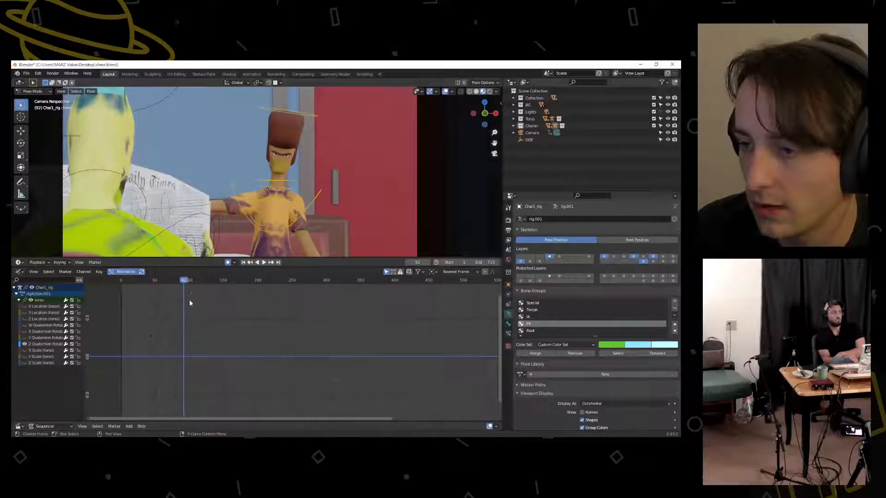
{"action": "left_click", "coordinate": [33, 344]}
{"action": "key", "text": "g"}
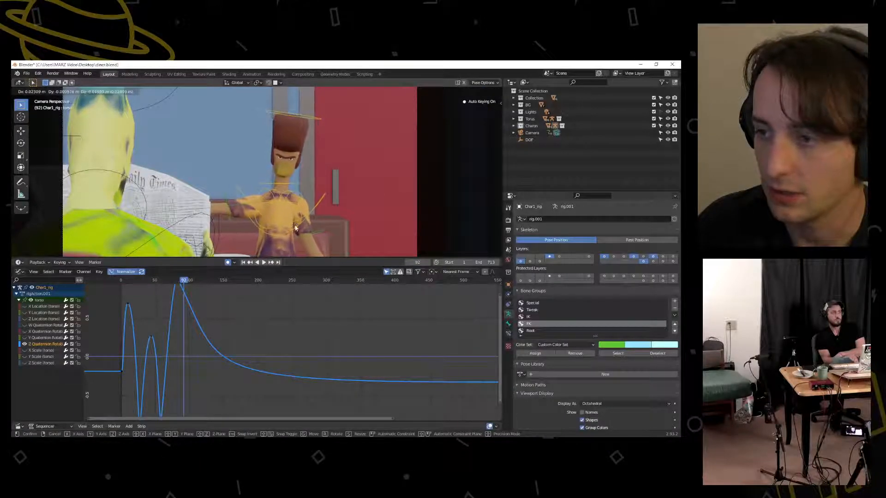
{"action": "left_click", "coordinate": [296, 226]}
Lower the frame 92 Z Quaternion Rotation key to about zero and shorten its outgoing handle
{"action": "left_click", "coordinate": [184, 293]}
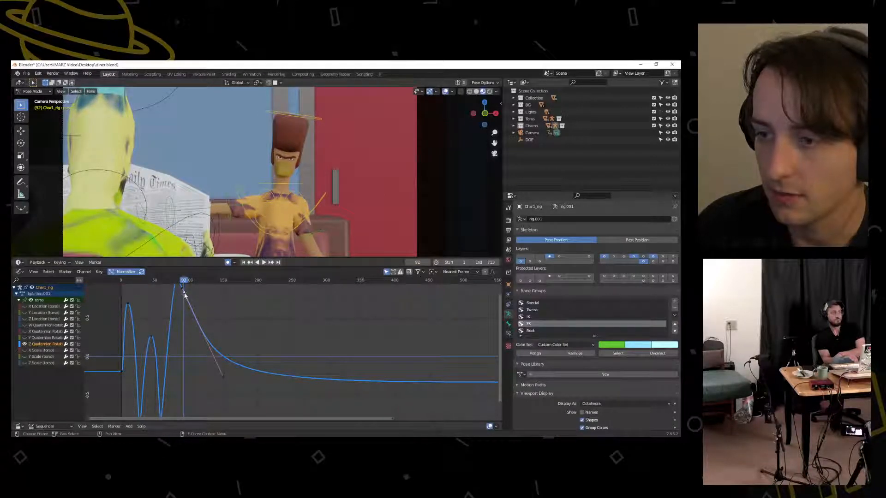
{"action": "middle_click_drag", "start_coordinate": [212, 297], "coordinate": [249, 314]}
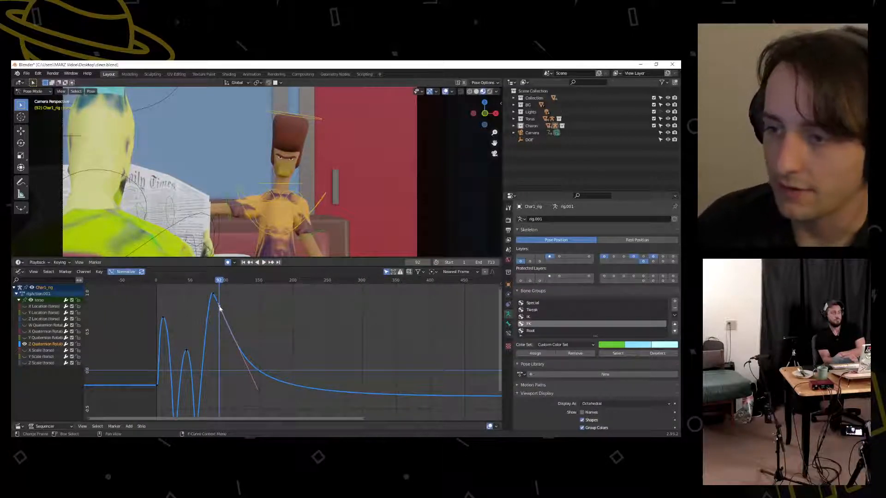
{"action": "key", "text": "g"}
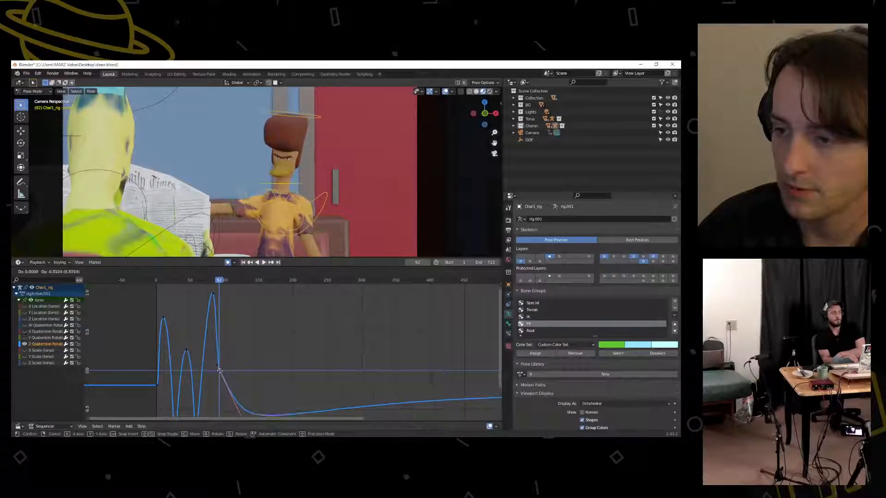
{"action": "left_click", "coordinate": [219, 372]}
{"action": "middle_click_drag", "start_coordinate": [230, 363], "coordinate": [232, 317]}
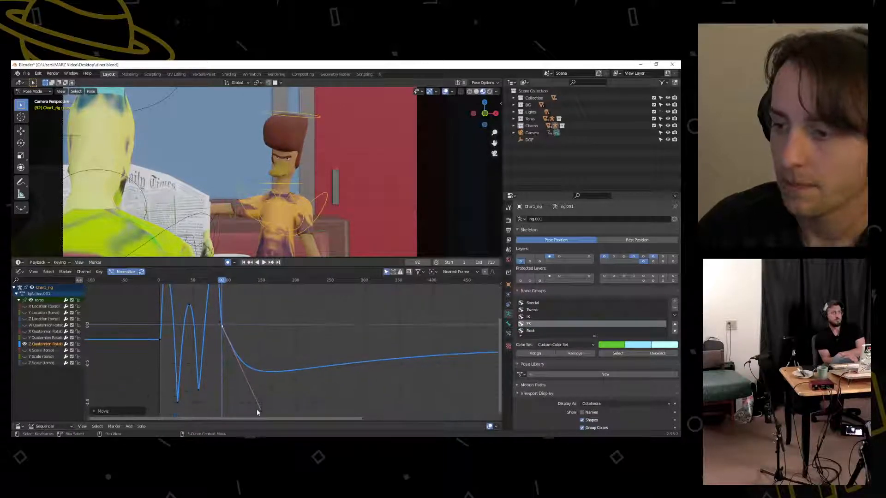
{"action": "key", "text": "g"}
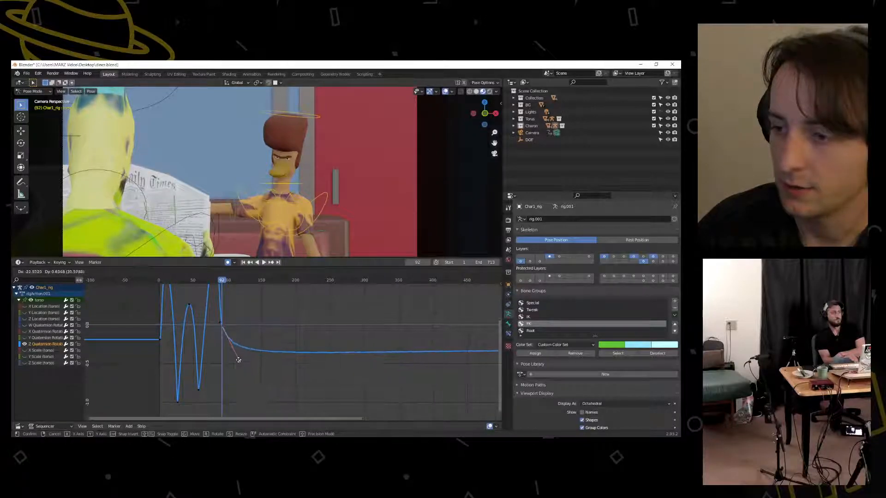
{"action": "left_click", "coordinate": [235, 350]}
Level the handle of the highest Z Quaternion Rotation peak near frame 84
{"action": "middle_click_drag", "start_coordinate": [234, 308], "coordinate": [224, 379]}
{"action": "scroll", "coordinate": [209, 385], "scroll_direction": "down", "scroll_amount": 1}
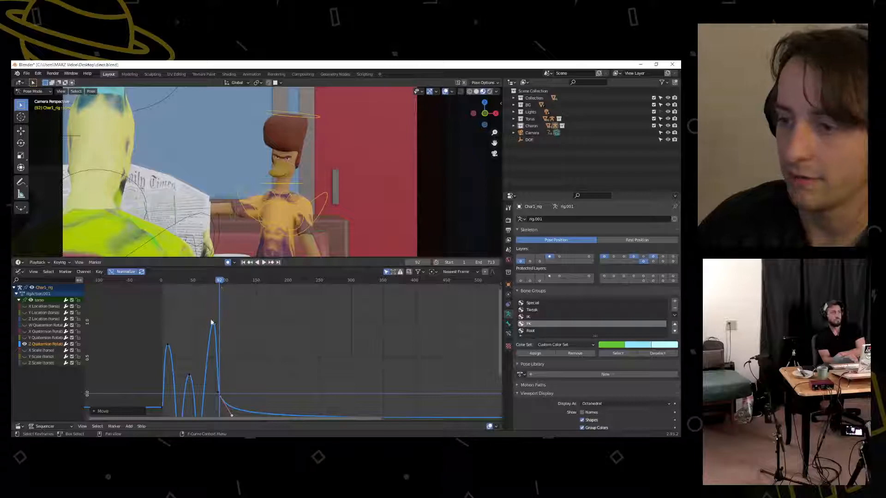
{"action": "scroll", "coordinate": [201, 316], "scroll_direction": "up", "scroll_amount": 3}
{"action": "key", "text": "g"}
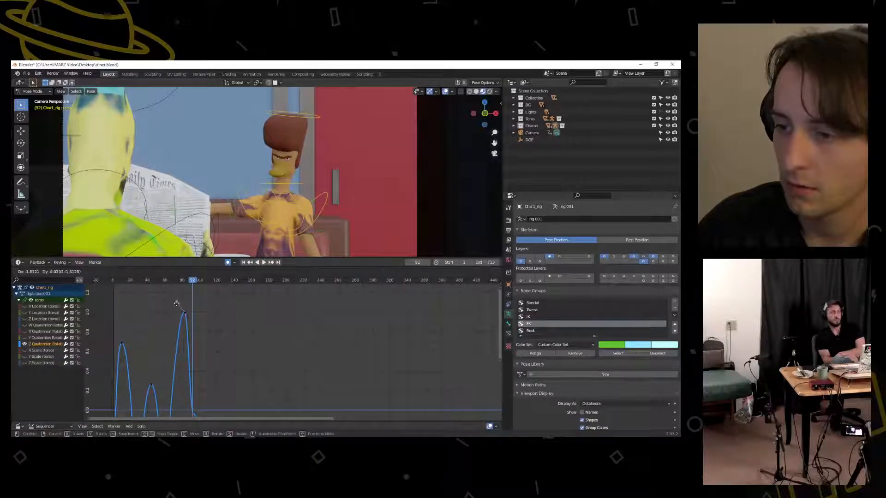
{"action": "left_click", "coordinate": [180, 313]}
Play the animation from the start and again from frame 75 to check the quicker turn, stopping at frame 84
{"action": "scroll", "coordinate": [187, 284], "scroll_direction": "down", "scroll_amount": 4}
{"action": "left_click_drag", "start_coordinate": [217, 283], "coordinate": [164, 284]}
{"action": "key", "text": "space"}
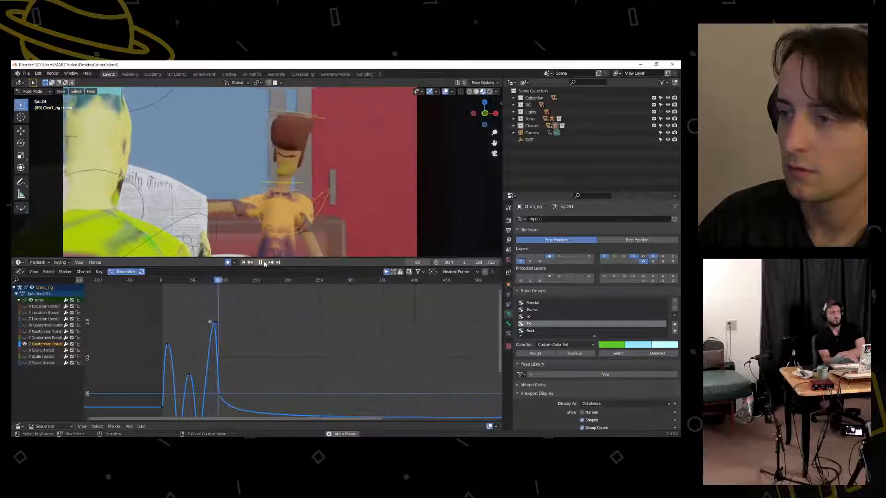
{"action": "left_click", "coordinate": [263, 262]}
{"action": "left_click_drag", "start_coordinate": [224, 284], "coordinate": [209, 291]}
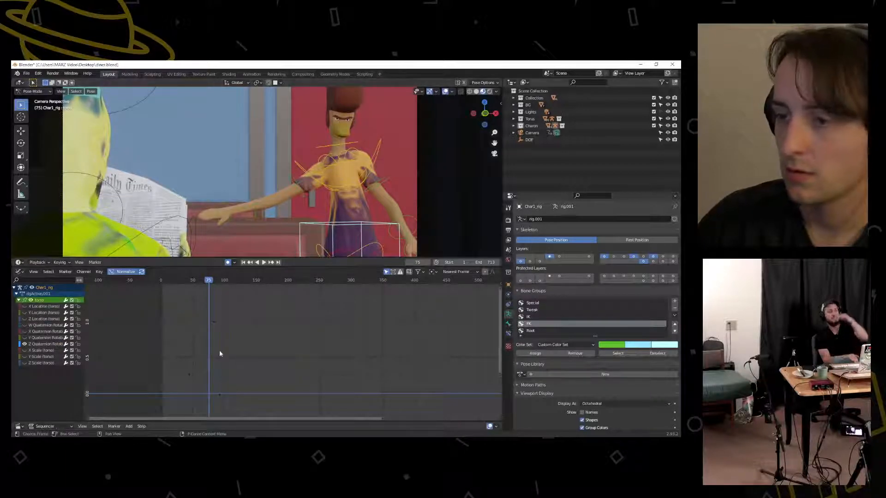
{"action": "key", "text": "space"}
{"action": "key", "text": "space"}
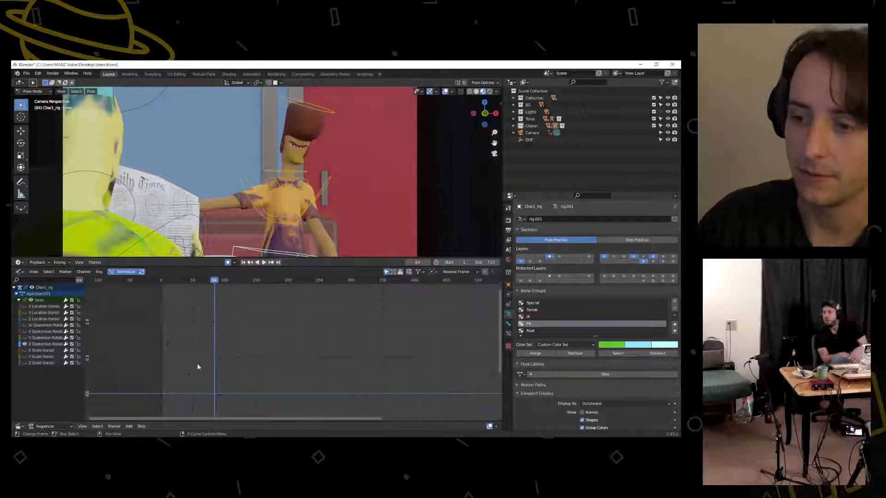
Lower the frame 92 Z Quaternion Rotation key slightly below zero and angle its outgoing handle upward
{"action": "left_click", "coordinate": [37, 343]}
{"action": "key", "text": "Home"}
{"action": "left_click", "coordinate": [196, 329]}
{"action": "key", "text": "g"}
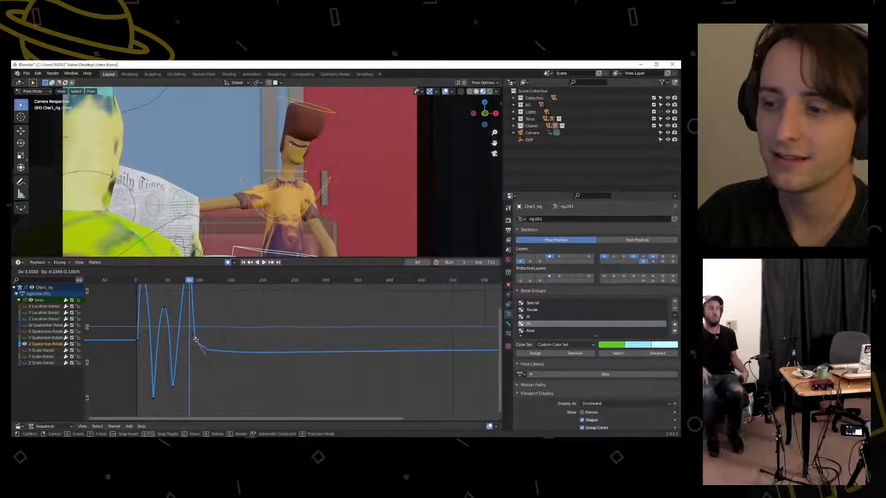
{"action": "left_click", "coordinate": [196, 344]}
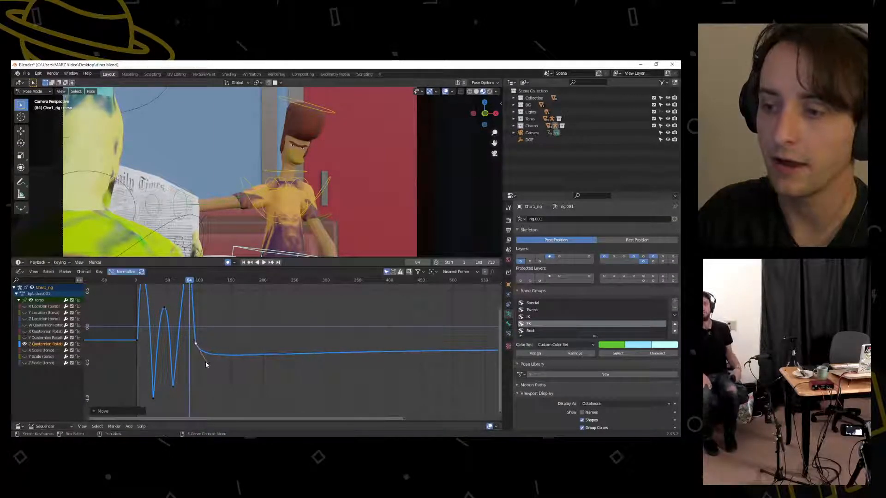
{"action": "key", "text": "g"}
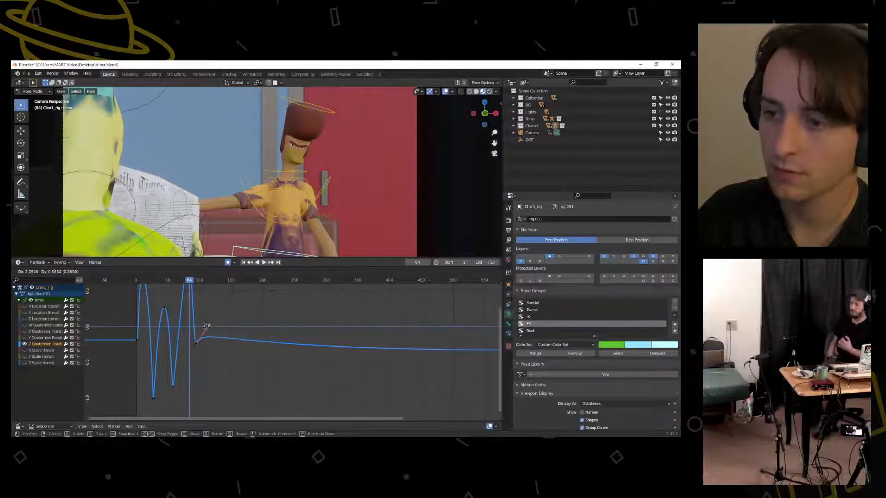
Raise the outgoing handle of the torso's Z Quaternion Rotation keyframe just after frame 91 and play back the change
{"action": "left_click", "coordinate": [201, 325]}
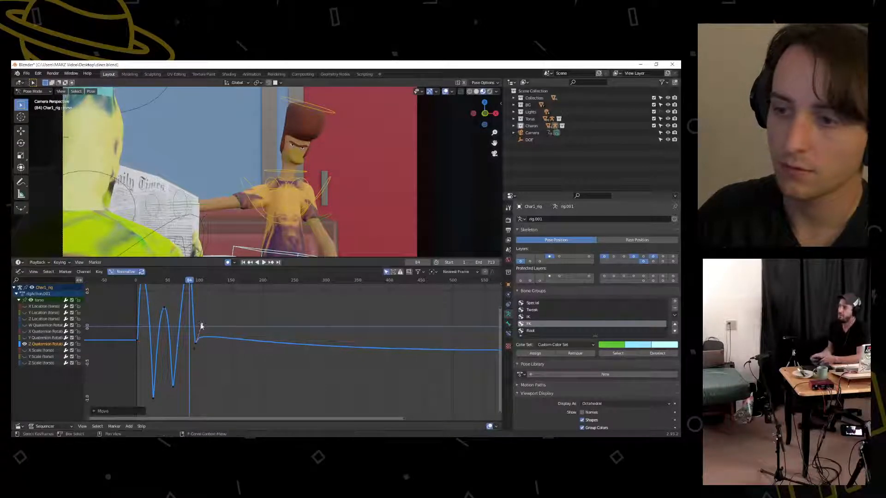
{"action": "key", "text": "space"}
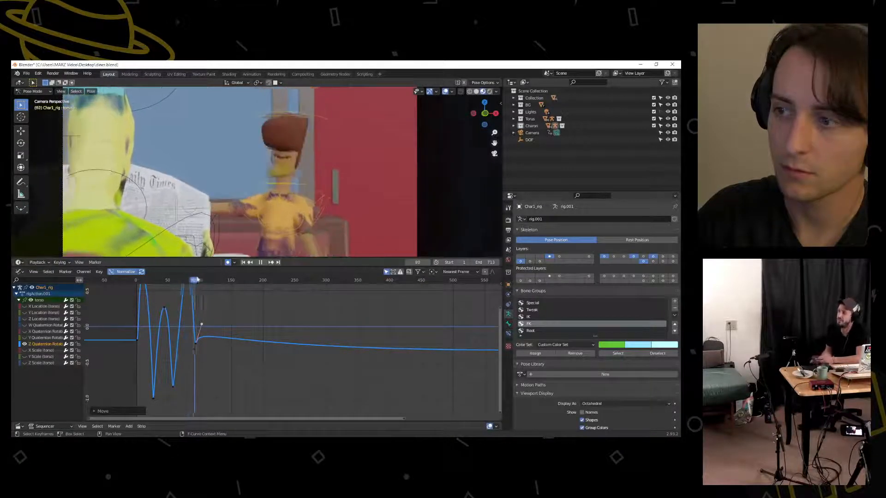
{"action": "key", "text": "Escape"}
Scrub back to frame 59 and play the walk-in up to frame 91 to review how the character sits down
{"action": "scroll", "coordinate": [209, 303], "scroll_direction": "down", "scroll_amount": 2}
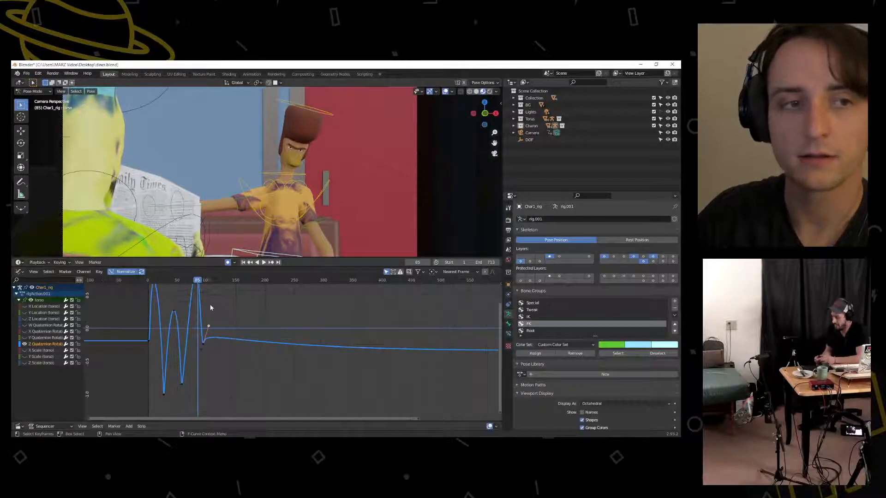
{"action": "middle_click_drag", "start_coordinate": [210, 308], "coordinate": [205, 347]}
{"action": "left_click_drag", "start_coordinate": [202, 282], "coordinate": [199, 325]}
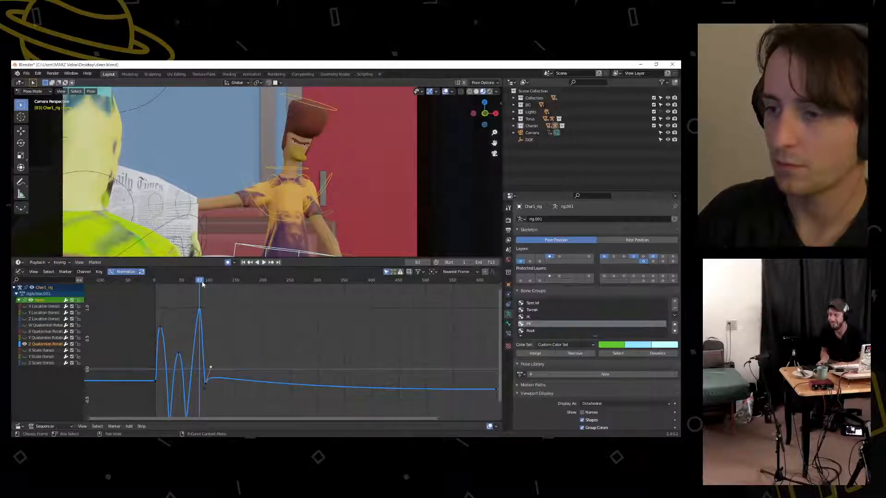
{"action": "left_click_drag", "start_coordinate": [200, 283], "coordinate": [186, 282]}
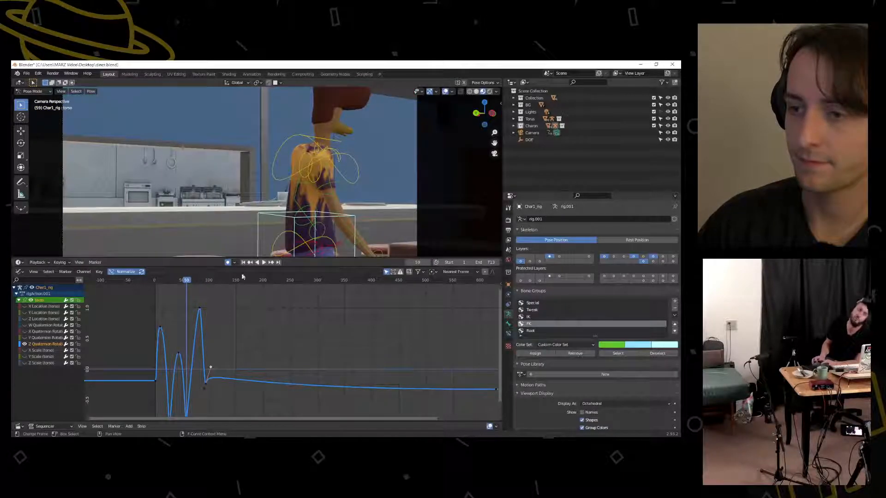
{"action": "left_click", "coordinate": [262, 263]}
{"action": "left_click", "coordinate": [266, 263]}
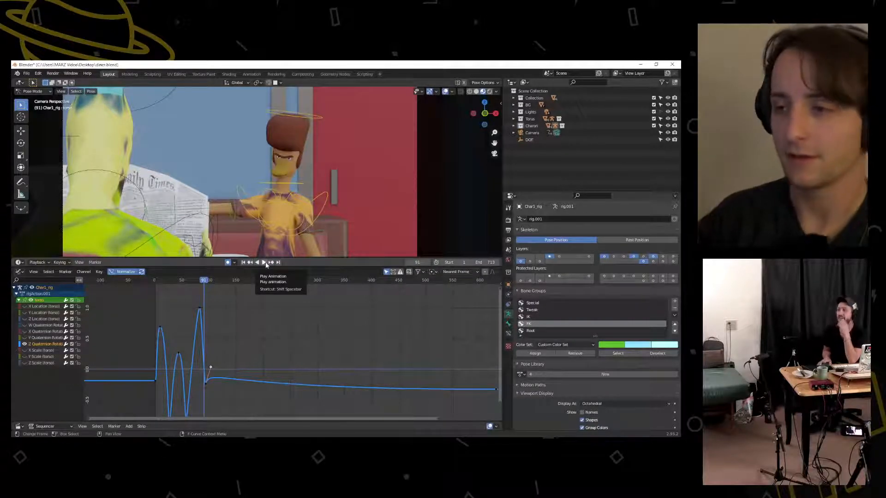
At frame 91, move the torso bone about 0.23 m along the booth seat, working outside the camera view
{"action": "mouse_move", "coordinate": [202, 281]}
{"action": "left_mouse_down"}
{"action": "mouse_move", "coordinate": [184, 289]}
{"action": "mouse_move", "coordinate": [207, 288]}
{"action": "left_mouse_up"}
{"action": "middle_click_drag", "start_coordinate": [263, 194], "coordinate": [230, 251]}
{"action": "mouse_move", "coordinate": [206, 285]}
{"action": "left_mouse_down"}
{"action": "mouse_move", "coordinate": [190, 284]}
{"action": "mouse_move", "coordinate": [203, 281]}
{"action": "left_mouse_up"}
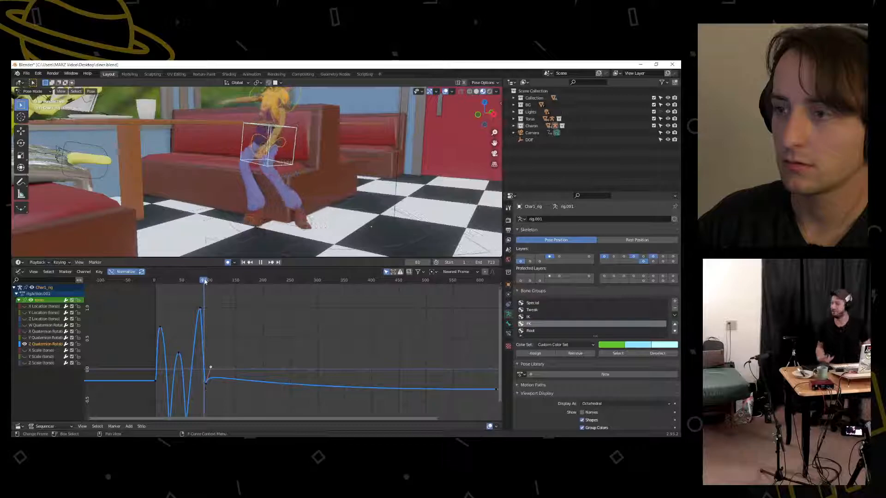
{"action": "middle_click_drag", "start_coordinate": [233, 175], "coordinate": [298, 166]}
{"action": "scroll", "coordinate": [257, 160], "scroll_direction": "up", "scroll_amount": 2}
{"action": "key", "text": "g"}
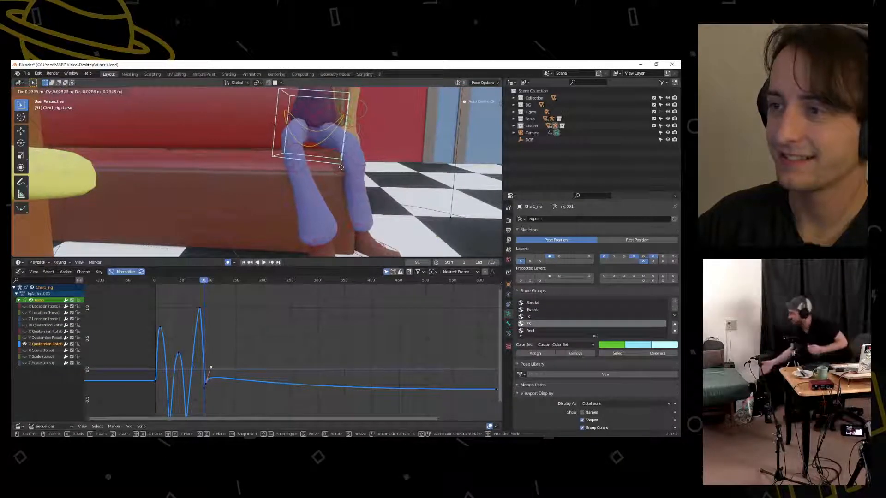
{"action": "left_click", "coordinate": [344, 167]}
Delete the torso's Z Quaternion Rotation keyframe just after frame 91 and review the sitting motion around it
{"action": "left_click_drag", "start_coordinate": [207, 283], "coordinate": [204, 281]}
{"action": "left_click_drag", "start_coordinate": [196, 357], "coordinate": [213, 381]}
{"action": "key", "text": "x"}
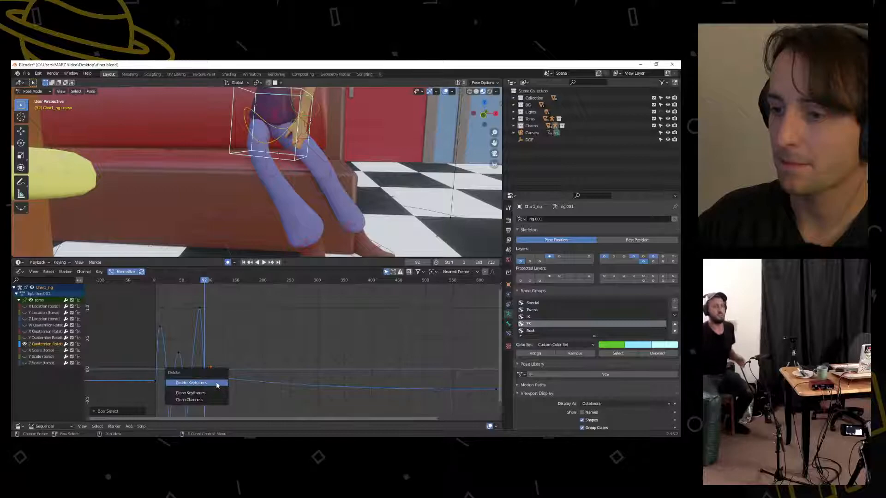
{"action": "left_click", "coordinate": [191, 383]}
{"action": "mouse_move", "coordinate": [207, 282]}
{"action": "left_mouse_down"}
{"action": "mouse_move", "coordinate": [190, 282]}
{"action": "mouse_move", "coordinate": [201, 282]}
{"action": "left_mouse_up"}
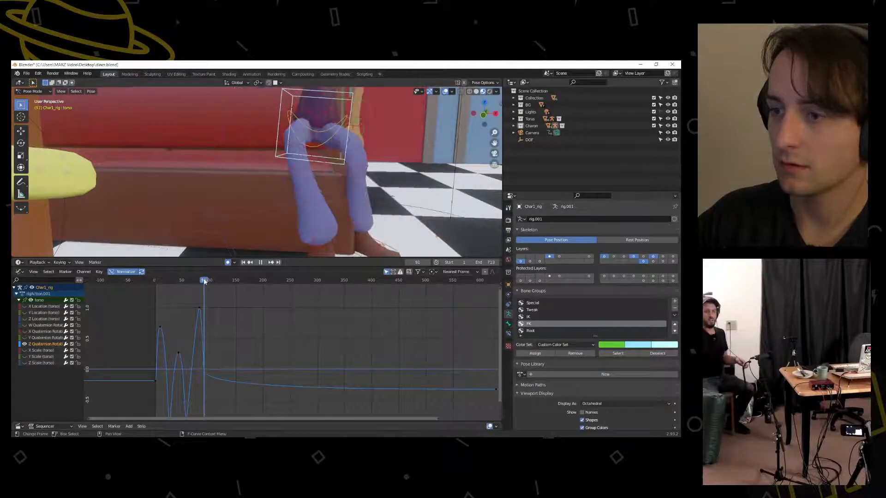
{"action": "key", "text": "Escape"}
{"action": "scroll", "coordinate": [308, 185], "scroll_direction": "down", "scroll_amount": 2}
{"action": "middle_click_drag", "start_coordinate": [305, 162], "coordinate": [267, 192], "text": "shift"}
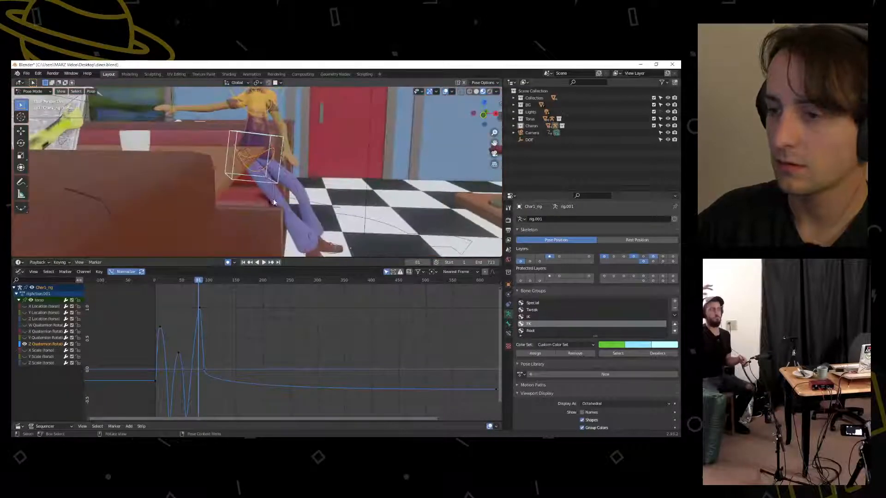
{"action": "scroll", "coordinate": [267, 192], "scroll_direction": "up", "scroll_amount": 1}
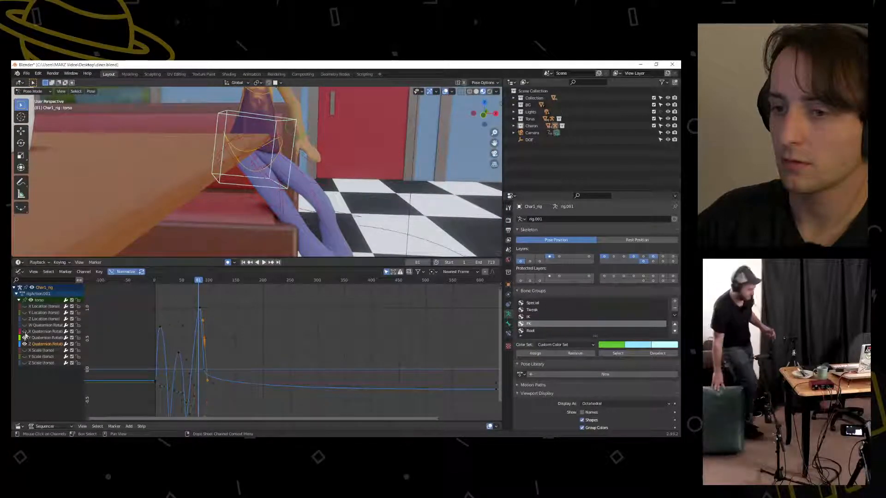
Hide the torso's rotation curves, show only its Z Location curve, and go to frame 2
{"action": "left_click_drag", "start_coordinate": [24, 332], "coordinate": [24, 344]}
{"action": "left_click", "coordinate": [24, 344]}
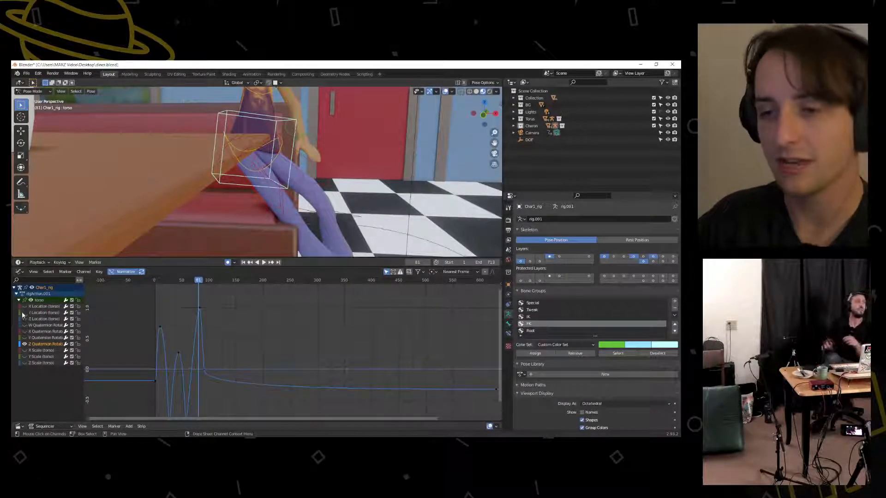
{"action": "left_click", "coordinate": [24, 344]}
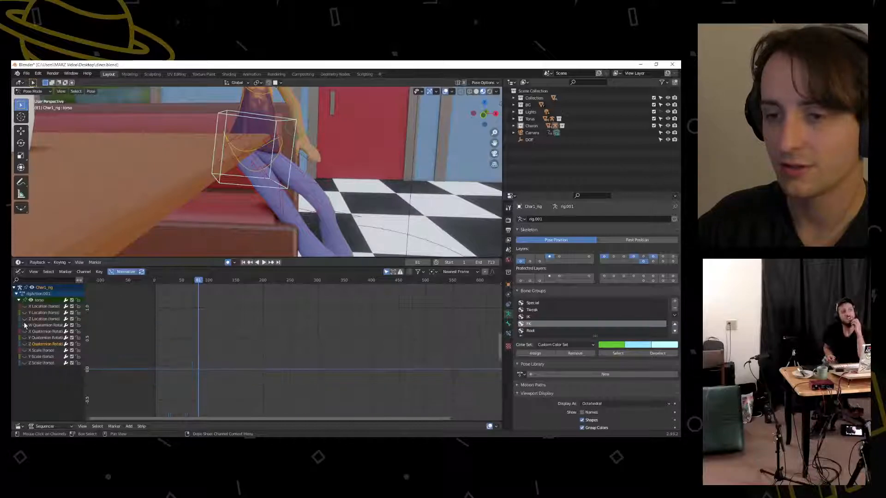
{"action": "scroll", "coordinate": [150, 284], "scroll_direction": "up", "scroll_amount": 3}
{"action": "left_click_drag", "start_coordinate": [180, 338], "coordinate": [176, 337]}
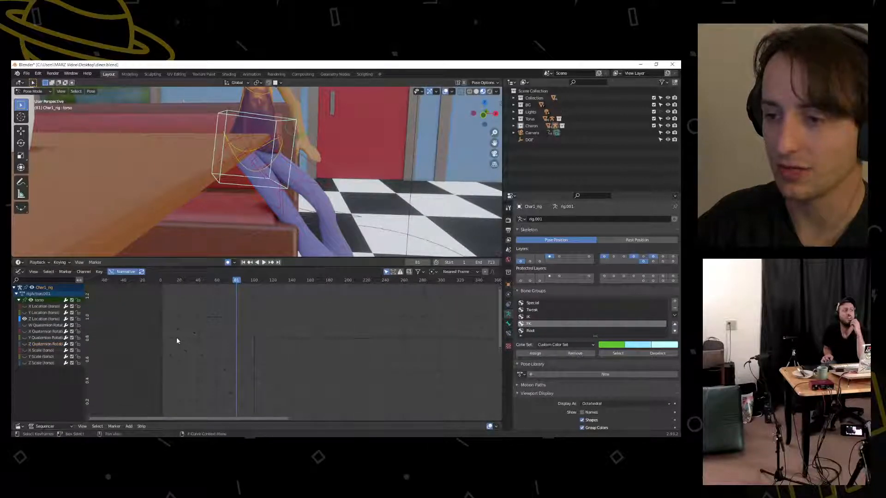
{"action": "left_click", "coordinate": [176, 337]}
{"action": "mouse_move", "coordinate": [168, 280]}
{"action": "left_mouse_down"}
{"action": "mouse_move", "coordinate": [236, 279]}
{"action": "mouse_move", "coordinate": [163, 281]}
{"action": "left_mouse_up"}
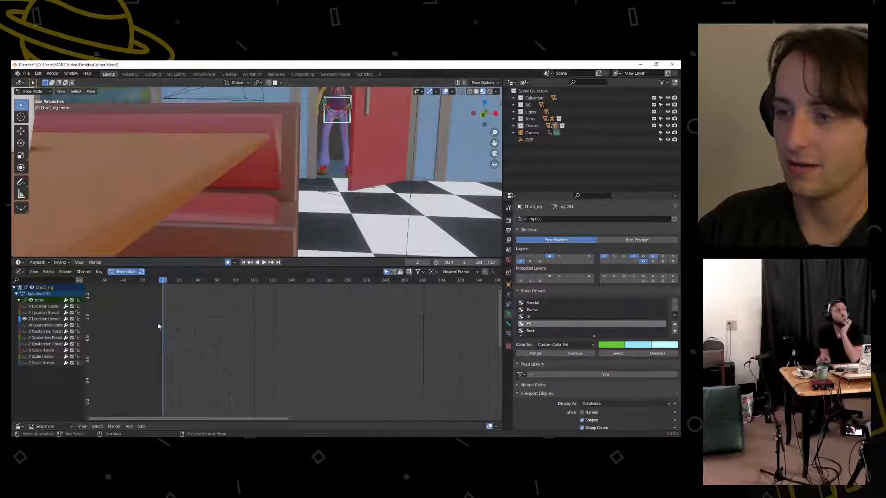
Try to nudge the first low keyframe of the Z Location curve near frame 10, and undo the change
{"action": "left_click", "coordinate": [170, 355]}
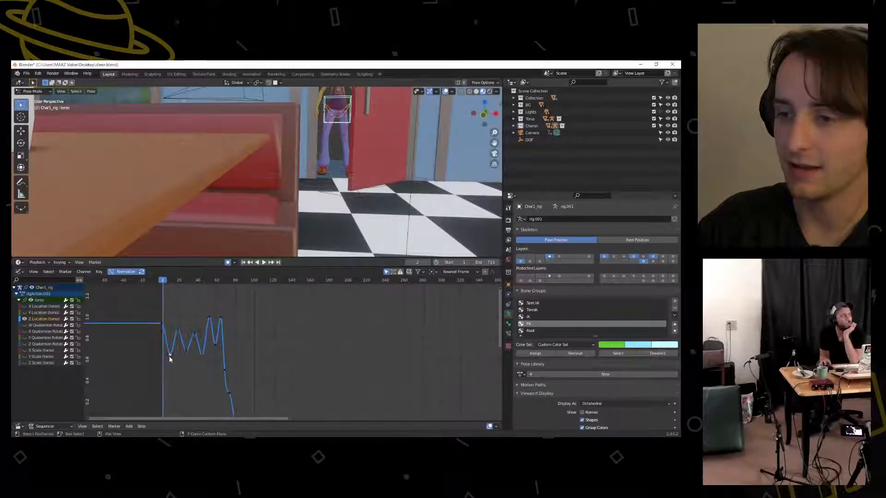
{"action": "scroll", "coordinate": [167, 376], "scroll_direction": "up", "scroll_amount": 6}
{"action": "middle_click_drag", "start_coordinate": [137, 367], "coordinate": [248, 377]}
{"action": "left_click_drag", "start_coordinate": [200, 375], "coordinate": [204, 370]}
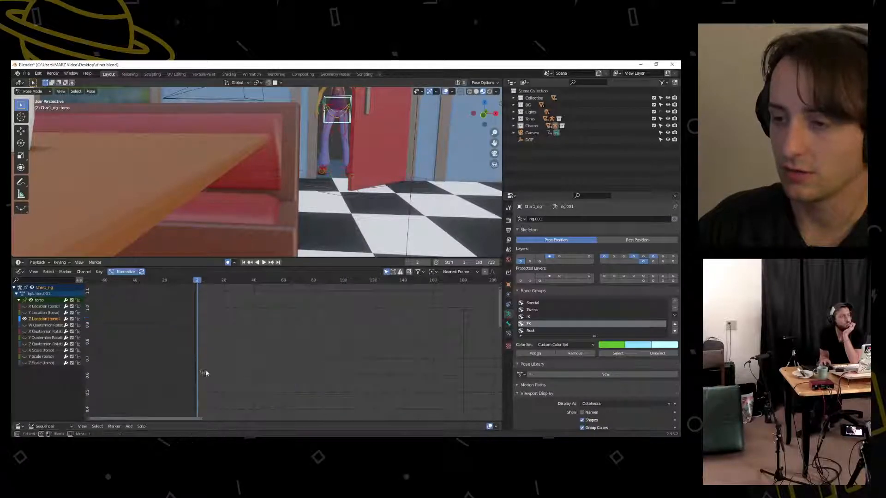
{"action": "left_click", "coordinate": [210, 369]}
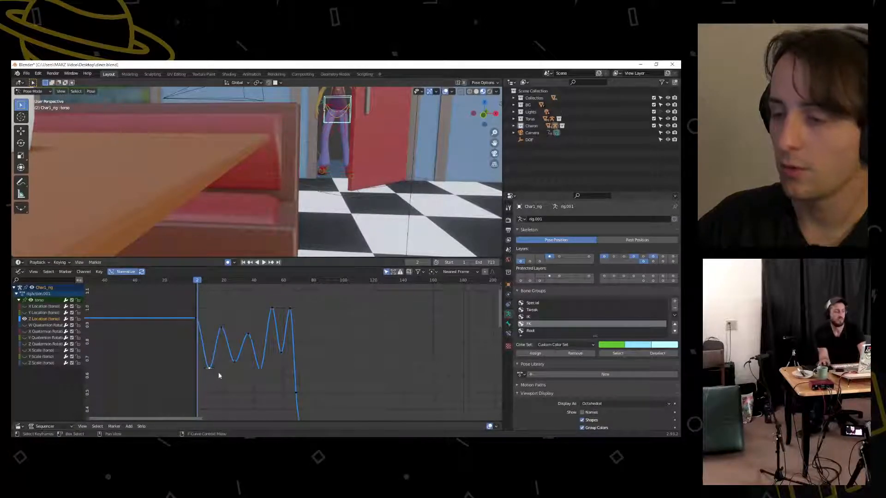
{"action": "right_click", "coordinate": [211, 371]}
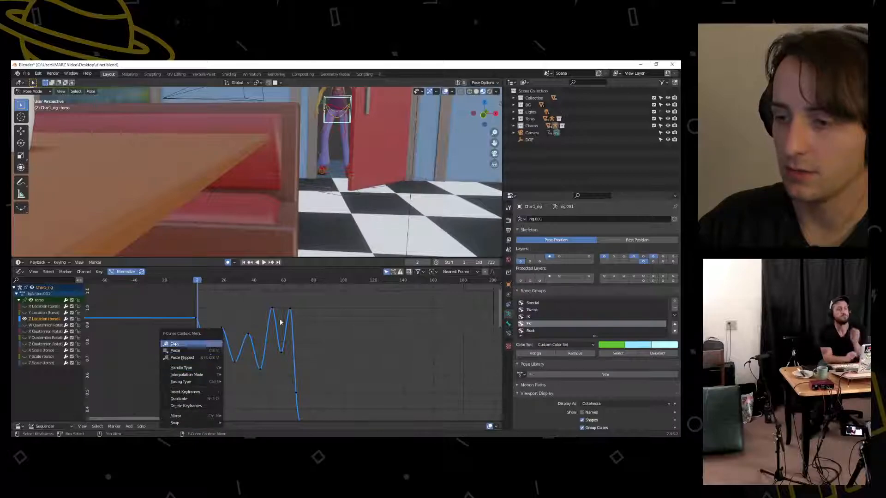
{"action": "key", "text": "space"}
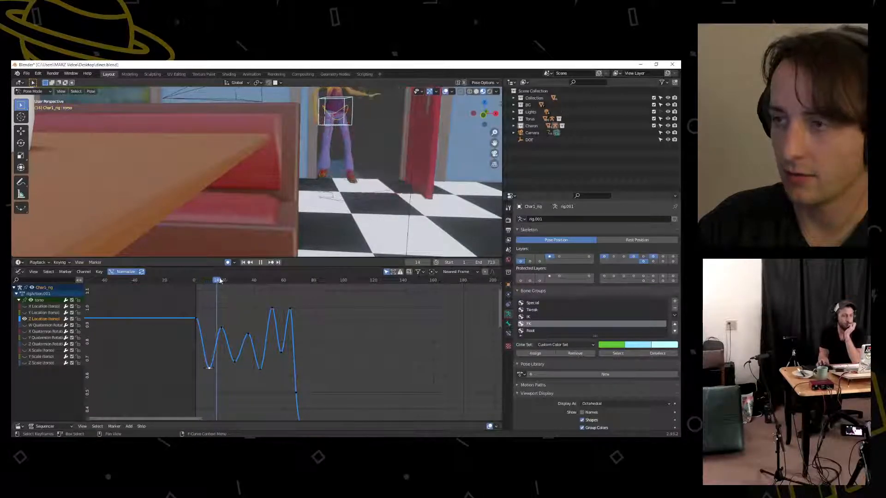
{"action": "left_click_drag", "start_coordinate": [230, 282], "coordinate": [206, 296]}
{"action": "key", "text": "space"}
{"action": "mouse_move", "coordinate": [209, 368]}
{"action": "left_mouse_down"}
{"action": "mouse_move", "coordinate": [207, 391]}
{"action": "mouse_move", "coordinate": [204, 360]}
{"action": "mouse_move", "coordinate": [206, 382]}
{"action": "mouse_move", "coordinate": [208, 369]}
{"action": "left_mouse_up"}
{"action": "key", "text": "ctrl+z"}
Give the Z Location curve's first low keyframe near frame 10 Free handles and bend them upward into a sharp dip
{"action": "middle_click_drag", "start_coordinate": [352, 223], "coordinate": [284, 179]}
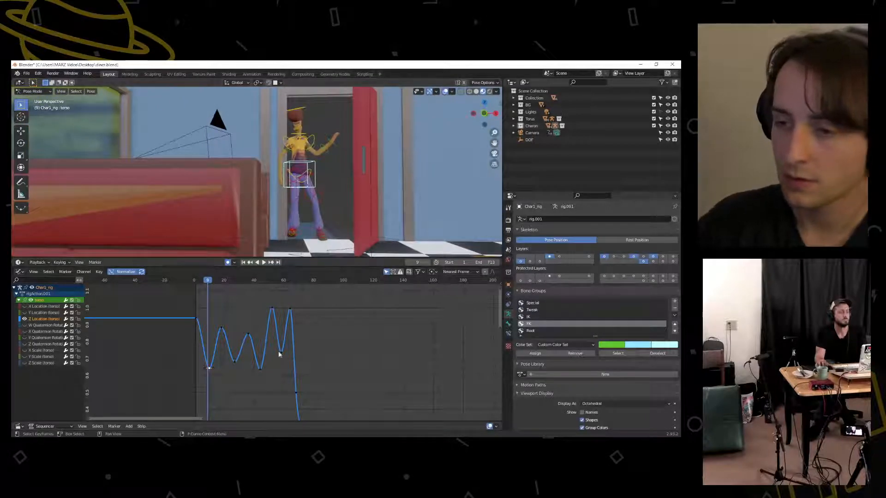
{"action": "scroll", "coordinate": [285, 350], "scroll_direction": "up", "scroll_amount": 5}
{"action": "mouse_move", "coordinate": [167, 384]}
{"action": "left_mouse_down"}
{"action": "mouse_move", "coordinate": [160, 383]}
{"action": "mouse_move", "coordinate": [175, 375]}
{"action": "left_mouse_up"}
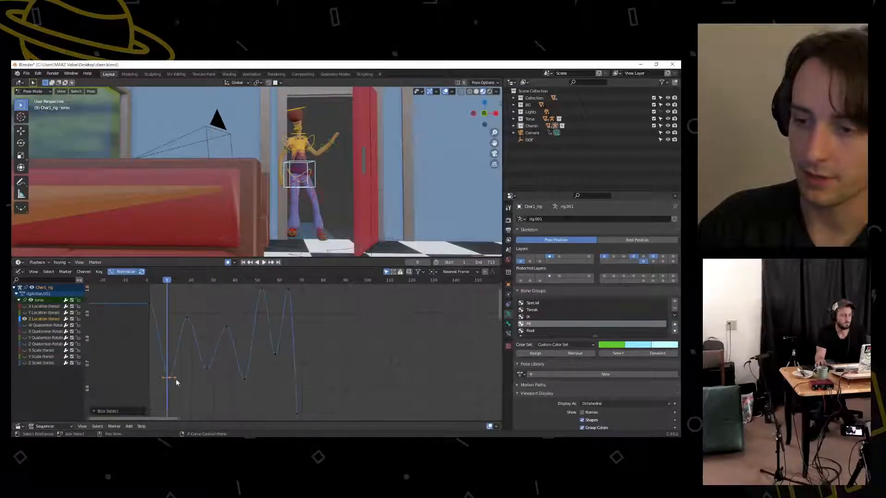
{"action": "right_click", "coordinate": [173, 379]}
{"action": "mouse_move", "coordinate": [155, 376]}
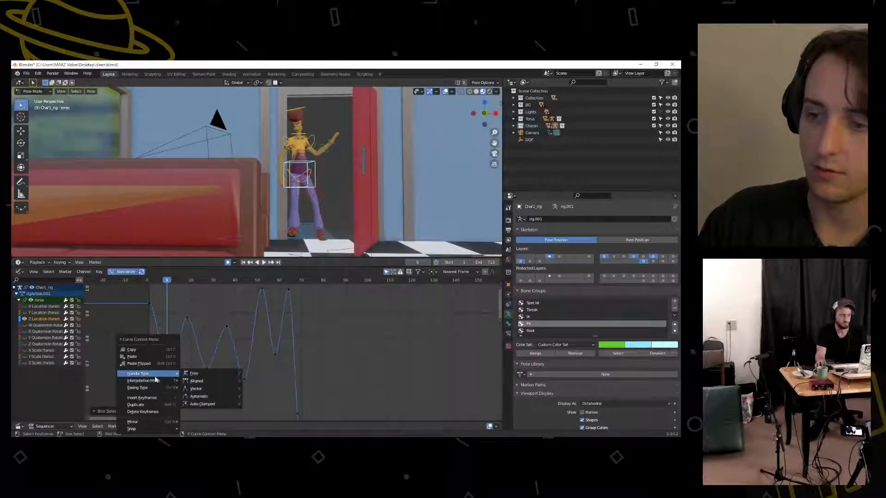
{"action": "left_click", "coordinate": [202, 375]}
{"action": "left_click_drag", "start_coordinate": [175, 379], "coordinate": [244, 379]}
Set the second low keyframe of the Z Location curve, near frame 27, to Free handles and sharpen its dip
{"action": "right_click", "coordinate": [205, 367]}
{"action": "left_click", "coordinate": [231, 368]}
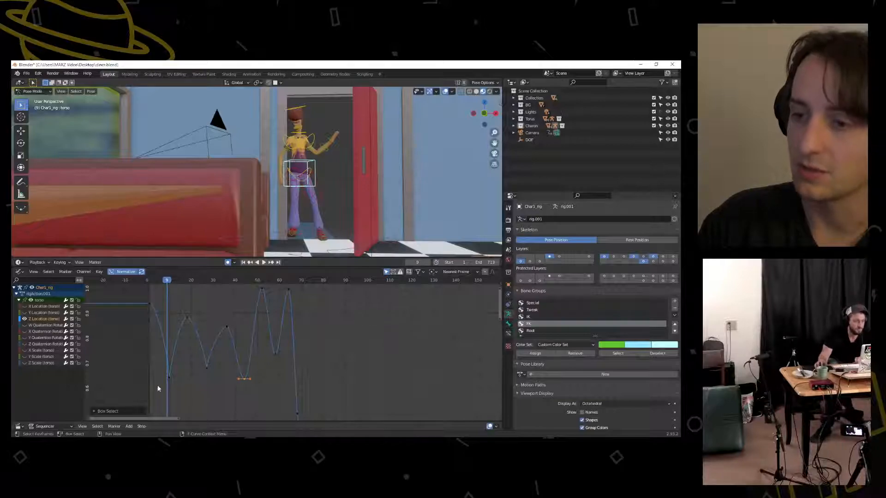
{"action": "left_click", "coordinate": [207, 367]}
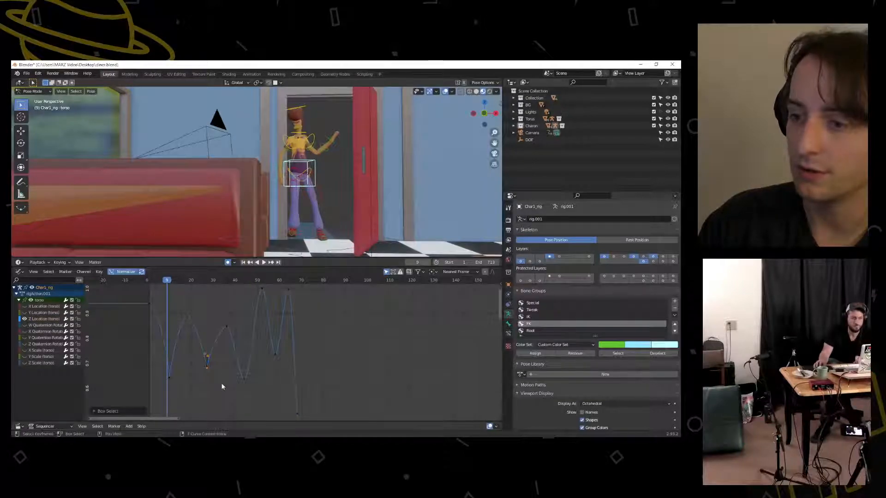
Give the third low Z Location keyframe near frame 44 Free handles and pull them upward to sharpen the dip
{"action": "left_click", "coordinate": [245, 379]}
{"action": "left_click_drag", "start_coordinate": [234, 375], "coordinate": [242, 368]}
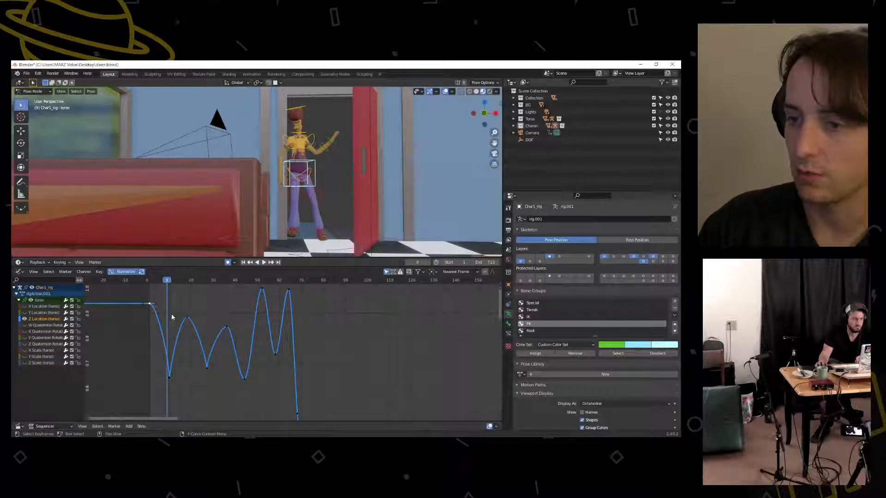
{"action": "left_click", "coordinate": [261, 294]}
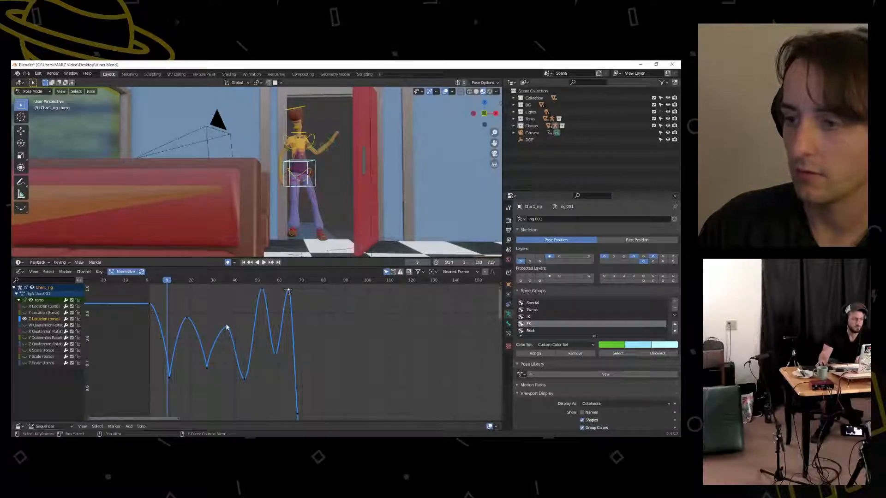
{"action": "left_click", "coordinate": [244, 377]}
{"action": "right_click", "coordinate": [243, 377]}
{"action": "key", "text": "Escape"}
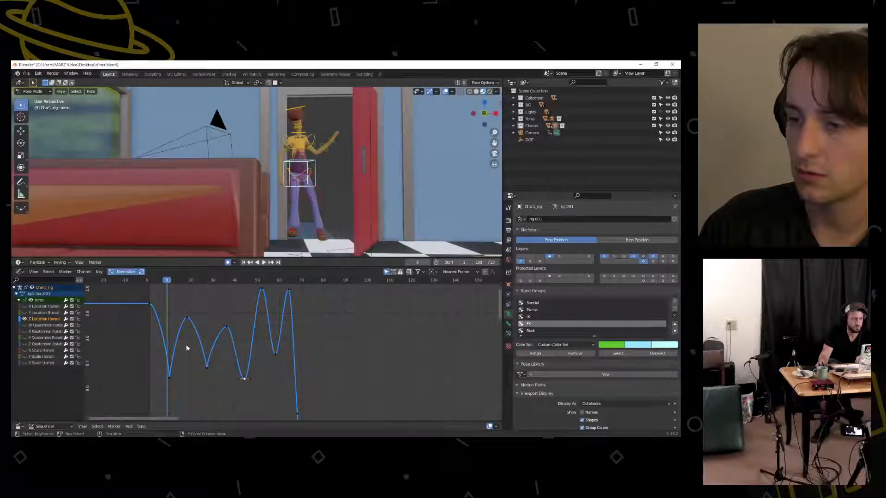
{"action": "right_click", "coordinate": [245, 382]}
{"action": "mouse_move", "coordinate": [246, 381]}
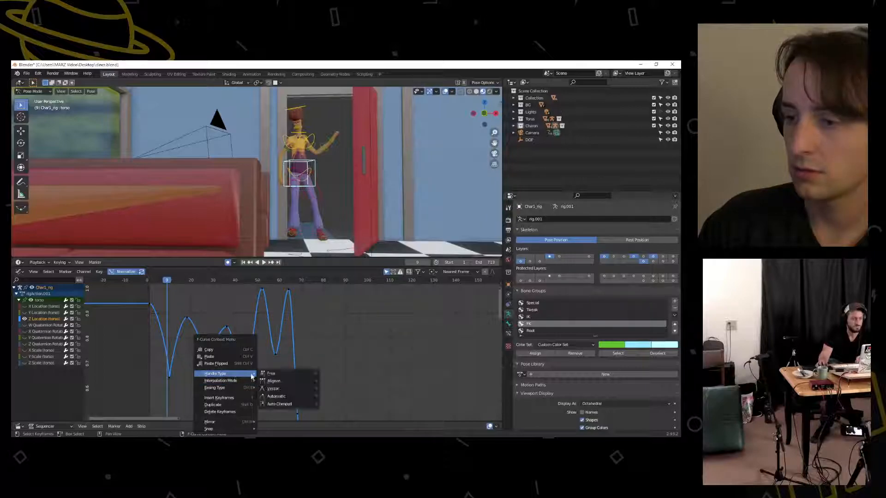
{"action": "left_click", "coordinate": [271, 373]}
{"action": "left_click_drag", "start_coordinate": [239, 380], "coordinate": [247, 355]}
Switch the fourth low Z Location keyframe near frame 58 to Free handles and raise them into a sharp point
{"action": "right_click", "coordinate": [276, 355]}
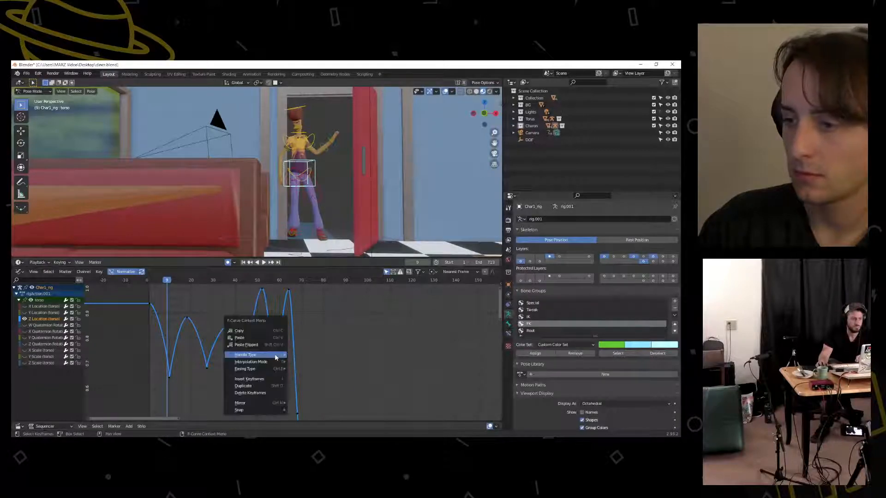
{"action": "left_click", "coordinate": [295, 355]}
{"action": "left_click_drag", "start_coordinate": [271, 355], "coordinate": [277, 331]}
{"action": "scroll", "coordinate": [279, 323], "scroll_direction": "down", "scroll_amount": 3}
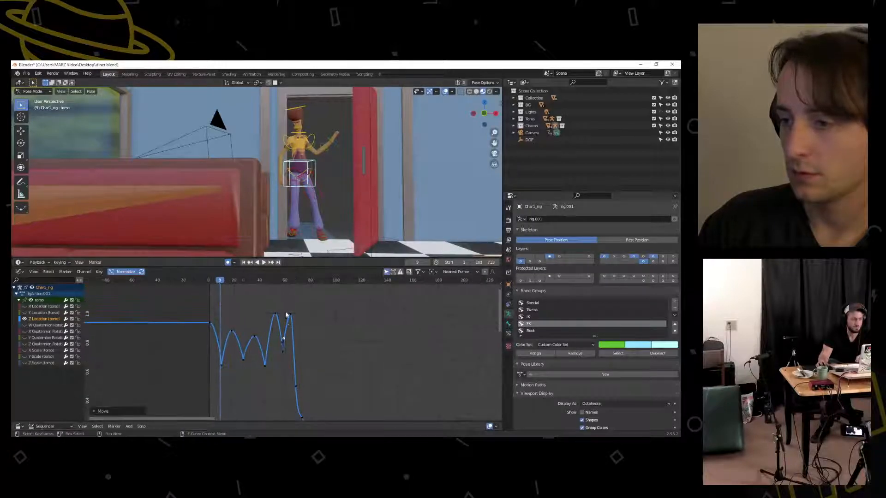
{"action": "scroll", "coordinate": [304, 370], "scroll_direction": "down", "scroll_amount": 4}
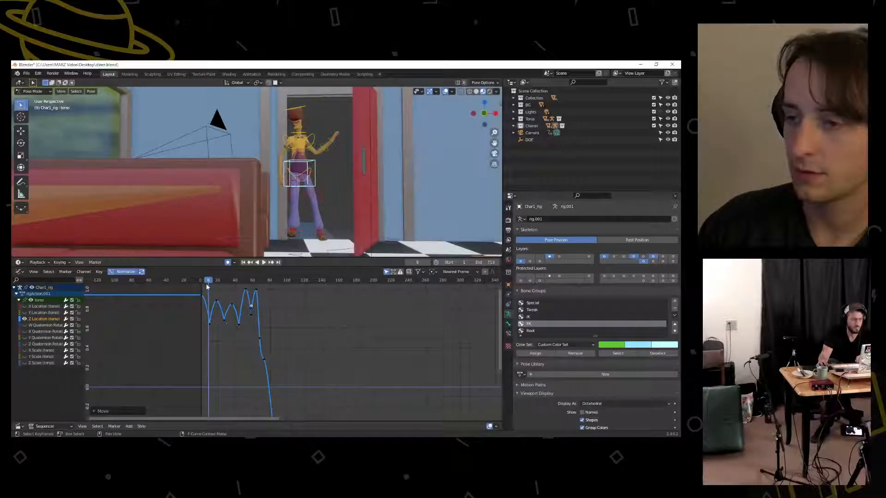
Play the walk-in from the first frame in the free view, and again through the camera
{"action": "key", "text": "shift+Left"}
{"action": "left_click", "coordinate": [265, 262]}
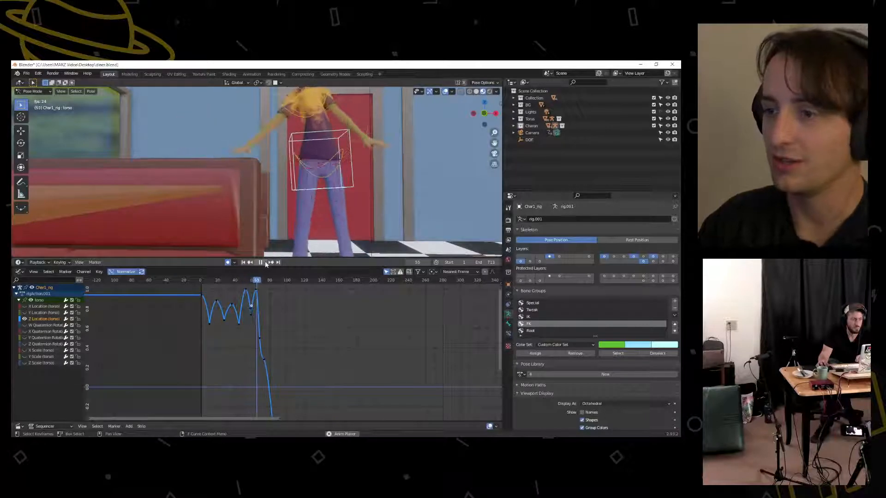
{"action": "left_click", "coordinate": [266, 263]}
{"action": "key", "text": "KP_0"}
{"action": "key", "text": "shift+Left"}
{"action": "left_click", "coordinate": [264, 262]}
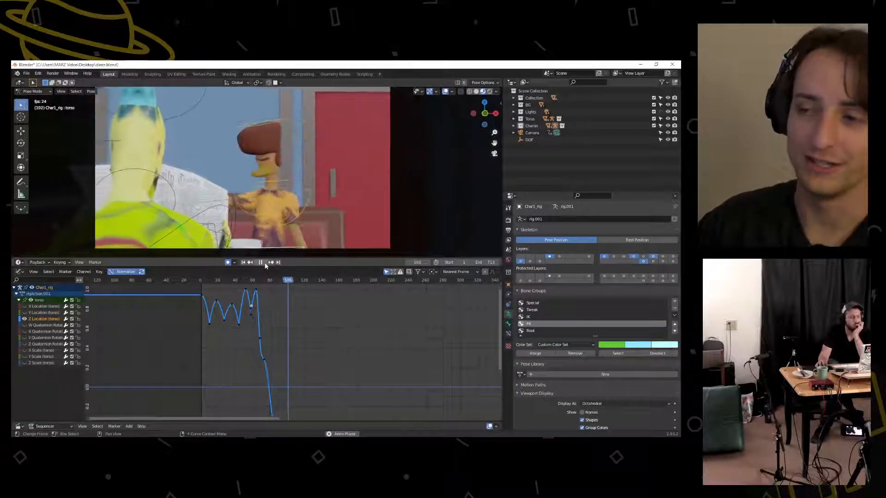
Replay the walk-in and sit-down from the first frame through the camera
{"action": "key", "text": "shift+Left"}
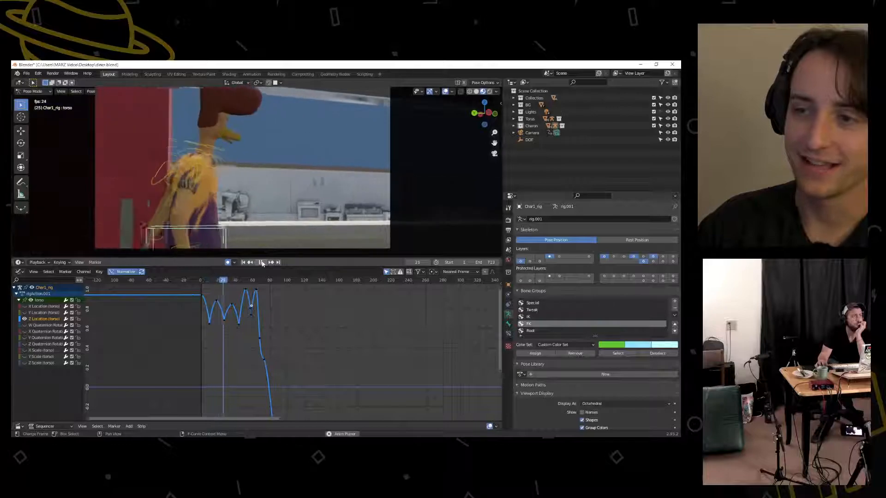
{"action": "left_click", "coordinate": [262, 262]}
{"action": "left_click", "coordinate": [243, 262]}
{"action": "left_click", "coordinate": [265, 263]}
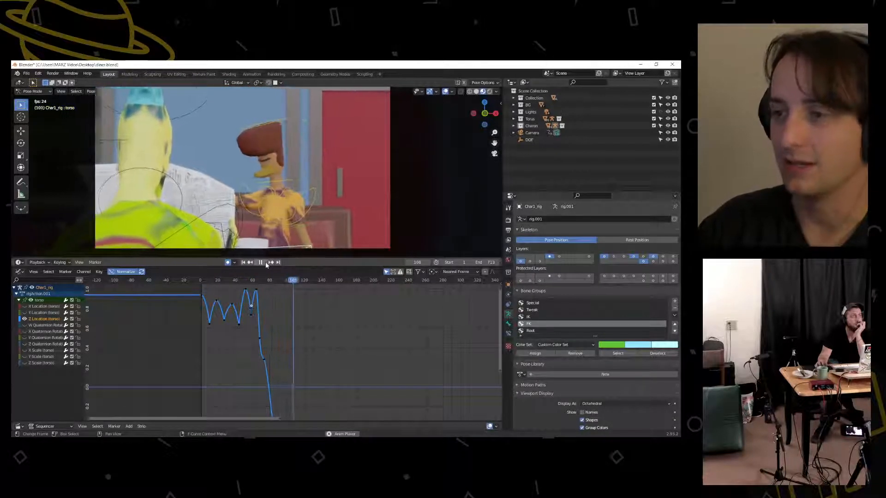
At frame 87, show the keyframes of all the character's bones and delete the extra column near frame 91
{"action": "mouse_move", "coordinate": [272, 282]}
{"action": "left_mouse_down"}
{"action": "mouse_move", "coordinate": [261, 281]}
{"action": "mouse_move", "coordinate": [276, 281]}
{"action": "left_mouse_up"}
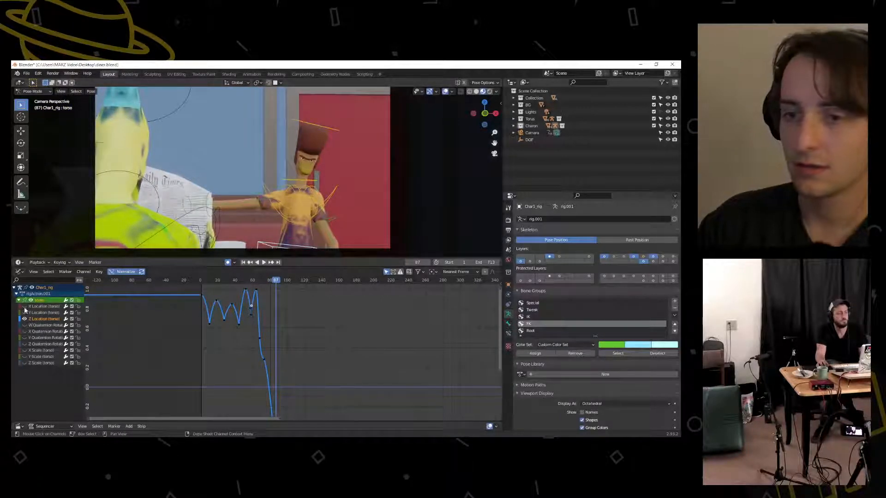
{"action": "left_click_drag", "start_coordinate": [96, 267], "coordinate": [97, 321]}
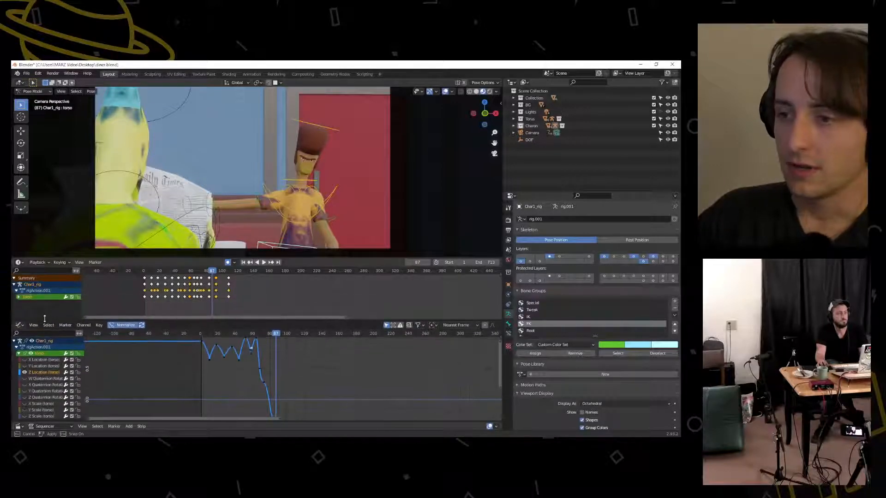
{"action": "middle_click_drag", "start_coordinate": [217, 285], "coordinate": [141, 287], "text": "ctrl"}
{"action": "middle_click_drag", "start_coordinate": [141, 287], "coordinate": [243, 286]}
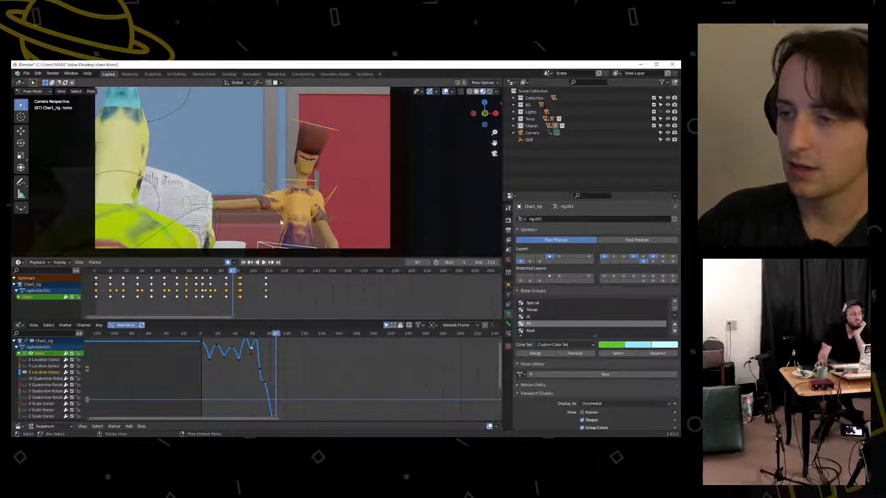
{"action": "key", "text": "a"}
{"action": "scroll", "coordinate": [227, 281], "scroll_direction": "up", "scroll_amount": 4}
{"action": "left_click", "coordinate": [219, 278]}
{"action": "key", "text": "x"}
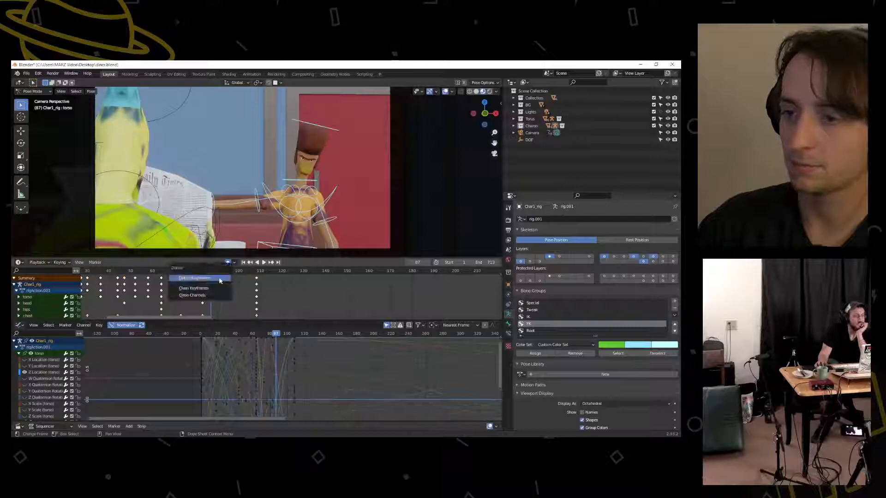
{"action": "left_click", "coordinate": [219, 279]}
Play the turn and sit-down several times from earlier frames to check the timing
{"action": "key", "text": "space"}
{"action": "left_click", "coordinate": [162, 271]}
{"action": "key", "text": "space"}
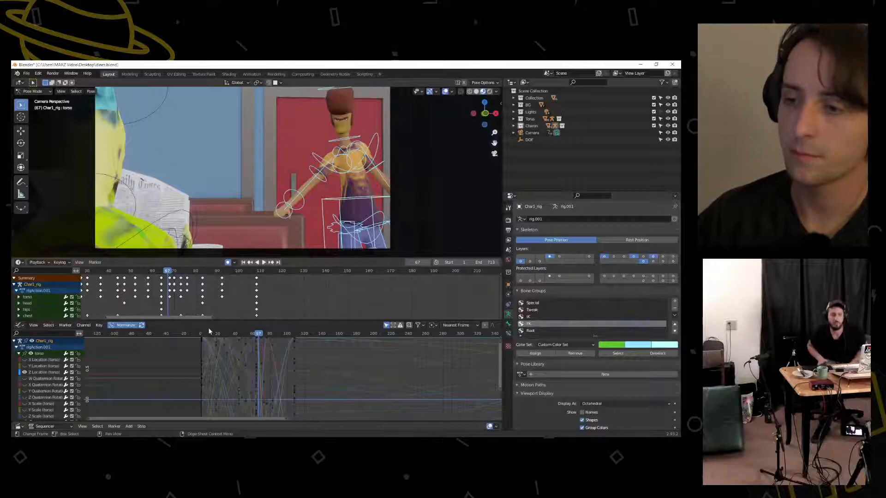
{"action": "left_click", "coordinate": [98, 270]}
{"action": "key", "text": "space"}
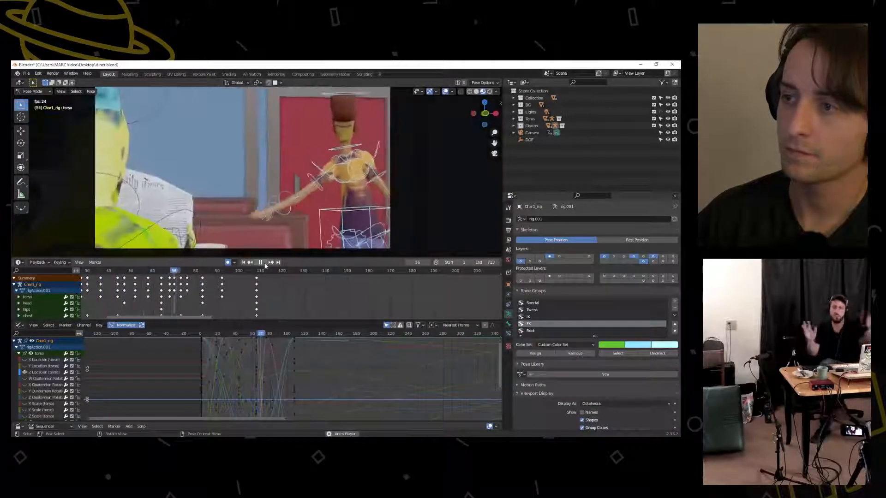
{"action": "key", "text": "space"}
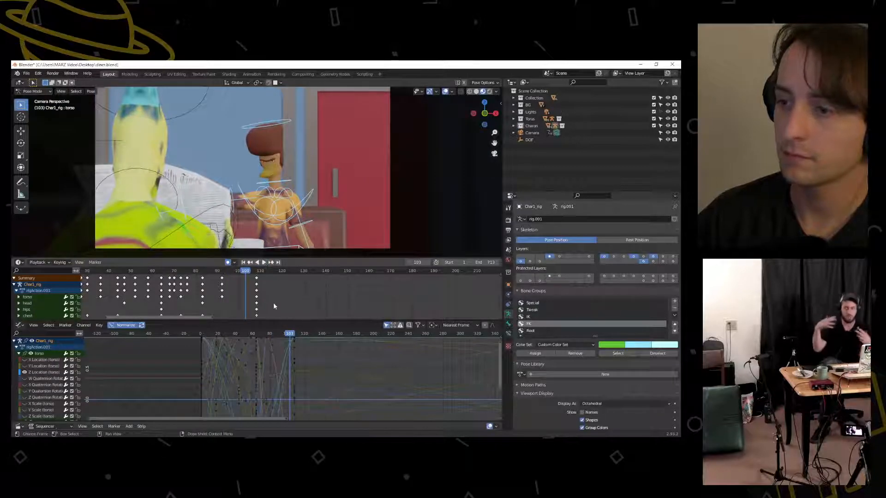
Select the torso bone and delete the Z Location keyframes interrupting the steep drop around frame 70
{"action": "left_click", "coordinate": [291, 248]}
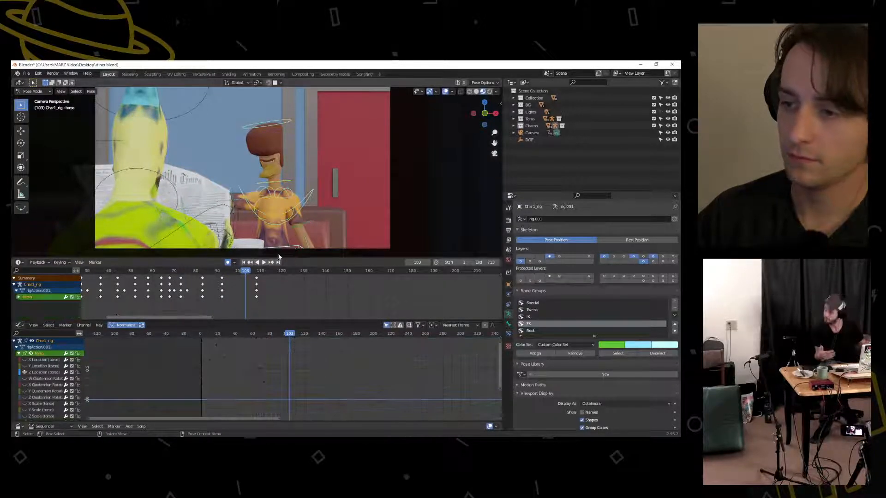
{"action": "left_click_drag", "start_coordinate": [272, 320], "coordinate": [254, 291]}
{"action": "scroll", "coordinate": [260, 348], "scroll_direction": "up", "scroll_amount": 4}
{"action": "left_click_drag", "start_coordinate": [242, 371], "coordinate": [256, 341]}
{"action": "key", "text": "x"}
{"action": "left_click", "coordinate": [261, 366]}
{"action": "key", "text": "x"}
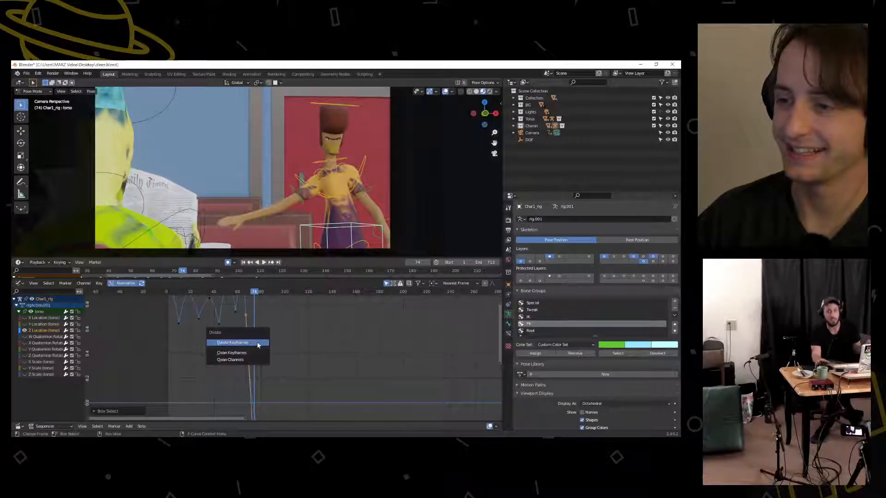
{"action": "key", "text": "x"}
{"action": "left_click", "coordinate": [261, 362]}
Switch the lowest Z Location keyframe of the sit-down, near frame 92, to Free handles
{"action": "key", "text": "Home"}
{"action": "middle_click_drag", "start_coordinate": [225, 302], "coordinate": [224, 304]}
{"action": "scroll", "coordinate": [237, 370], "scroll_direction": "up", "scroll_amount": 7}
{"action": "left_click_drag", "start_coordinate": [192, 363], "coordinate": [179, 349]}
{"action": "left_click", "coordinate": [180, 352]}
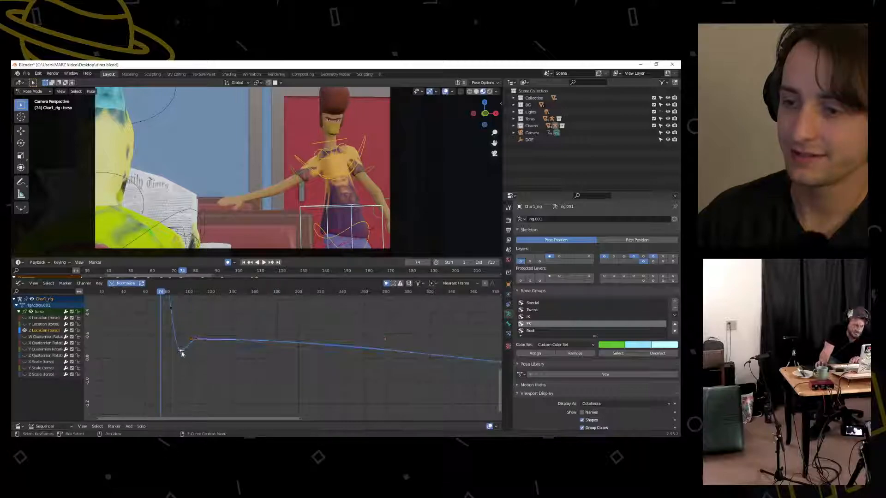
{"action": "left_click", "coordinate": [181, 352]}
{"action": "right_click", "coordinate": [182, 352]}
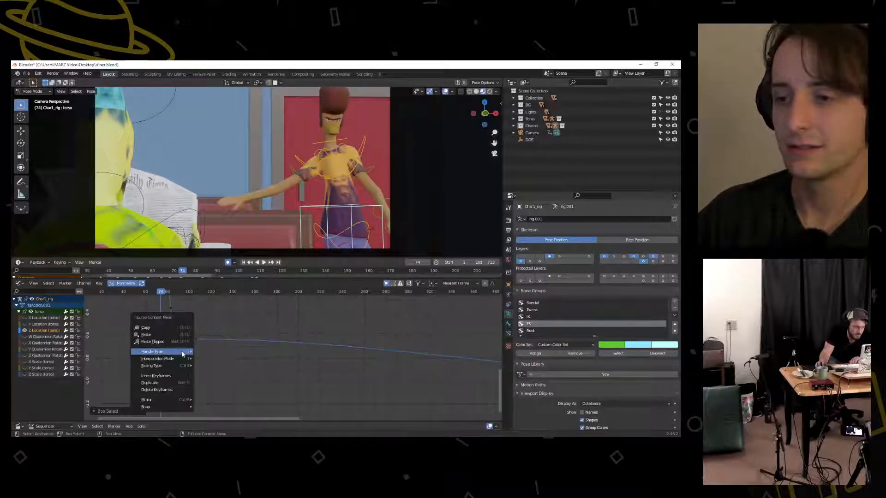
{"action": "mouse_move", "coordinate": [163, 353]}
{"action": "left_click", "coordinate": [207, 351]}
Undo the last curve edit and delete the Z Location keyframe on the descent near frame 83
{"action": "left_click_drag", "start_coordinate": [184, 352], "coordinate": [169, 320]}
{"action": "key", "text": "ctrl+z"}
{"action": "key", "text": "x"}
{"action": "left_click", "coordinate": [180, 308]}
{"action": "middle_click_drag", "start_coordinate": [190, 311], "coordinate": [200, 347]}
{"action": "scroll", "coordinate": [200, 348], "scroll_direction": "down", "scroll_amount": 6}
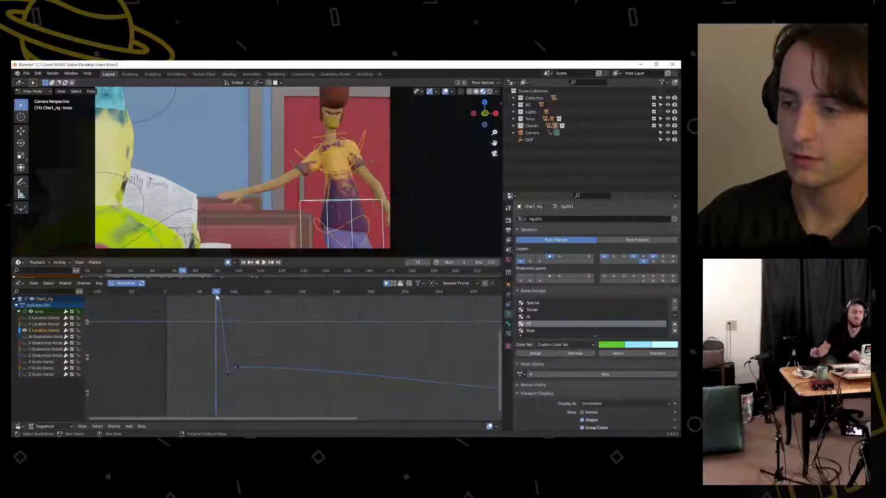
Play the sit-down repeatedly through the camera to judge the smoothed drop
{"action": "left_click", "coordinate": [263, 262]}
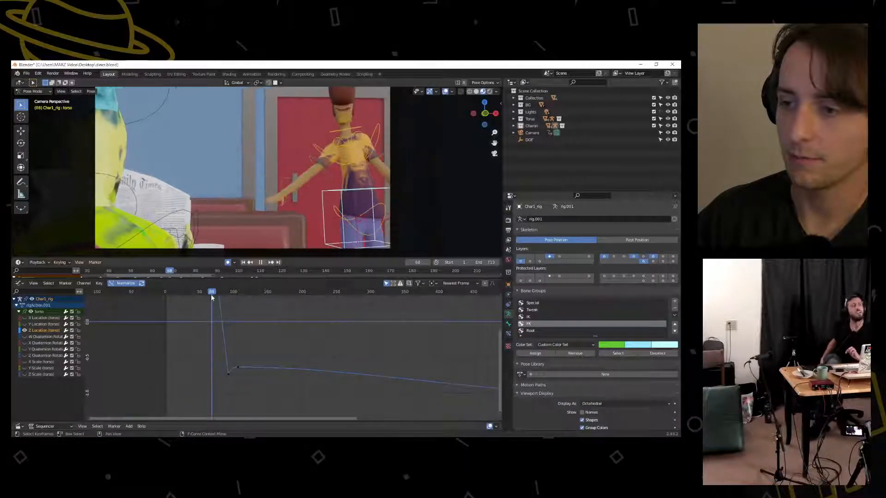
{"action": "left_click", "coordinate": [264, 262]}
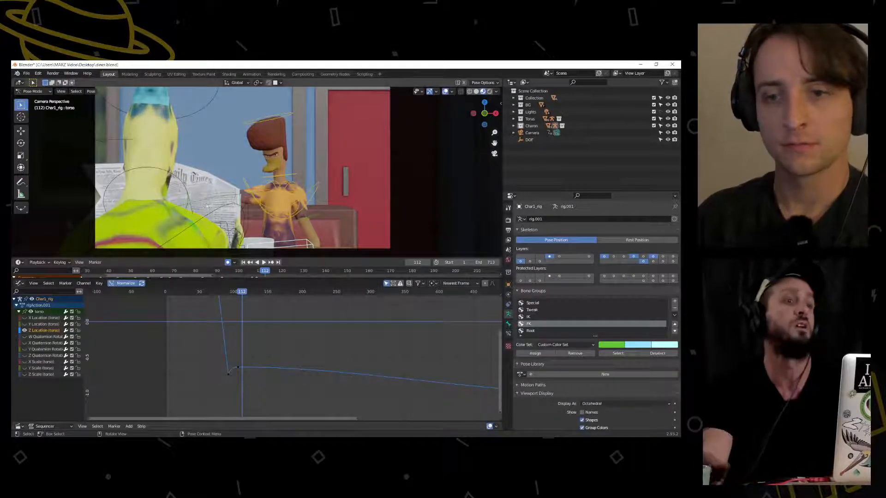
{"action": "left_click_drag", "start_coordinate": [221, 293], "coordinate": [202, 294]}
{"action": "left_click", "coordinate": [265, 263]}
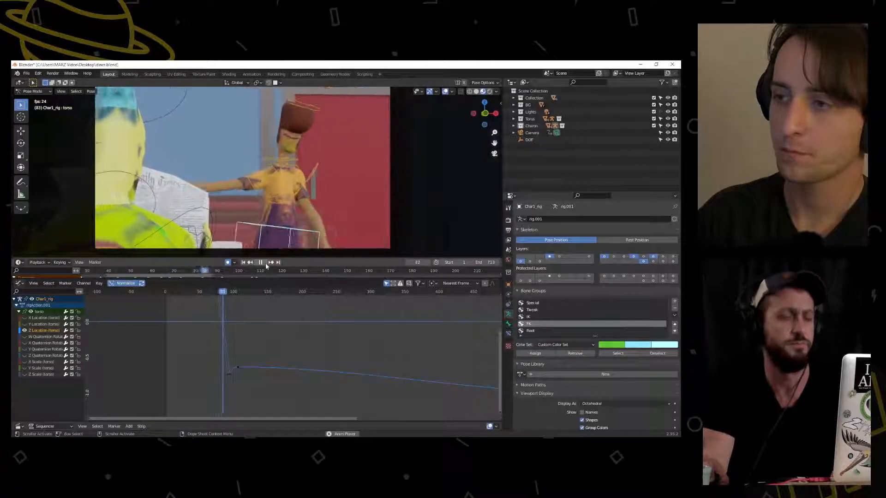
{"action": "left_click", "coordinate": [265, 263]}
Raise the Z Location keyframe near frame 107 slightly, and nudge the dip keyframe at frame 92
{"action": "left_click", "coordinate": [238, 367]}
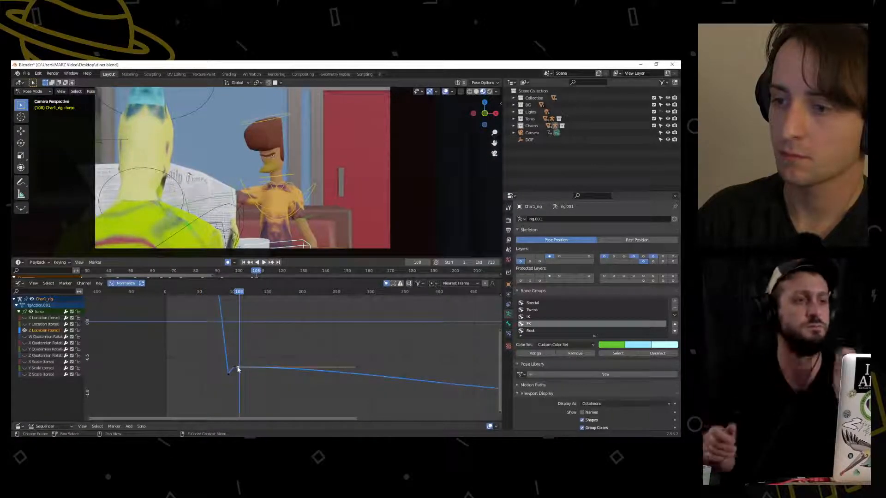
{"action": "key", "text": "g"}
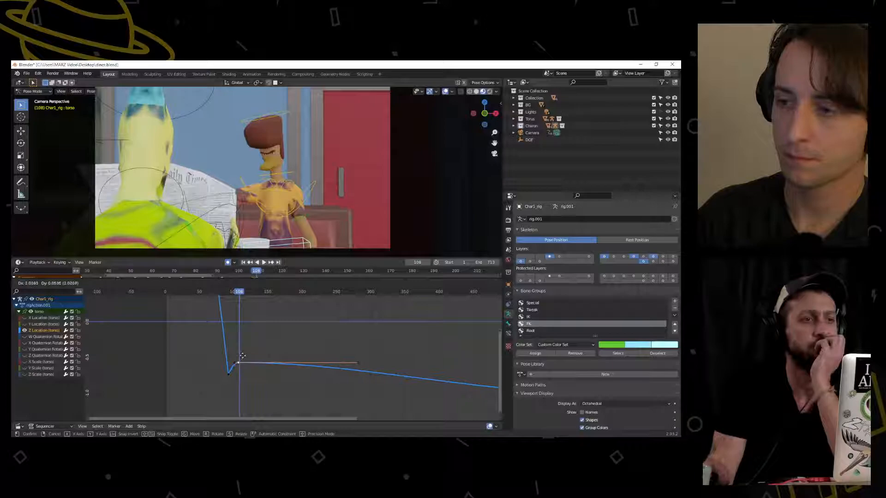
{"action": "left_click", "coordinate": [242, 355]}
{"action": "mouse_move", "coordinate": [239, 293]}
{"action": "left_mouse_down"}
{"action": "mouse_move", "coordinate": [215, 294]}
{"action": "mouse_move", "coordinate": [228, 296]}
{"action": "left_mouse_up"}
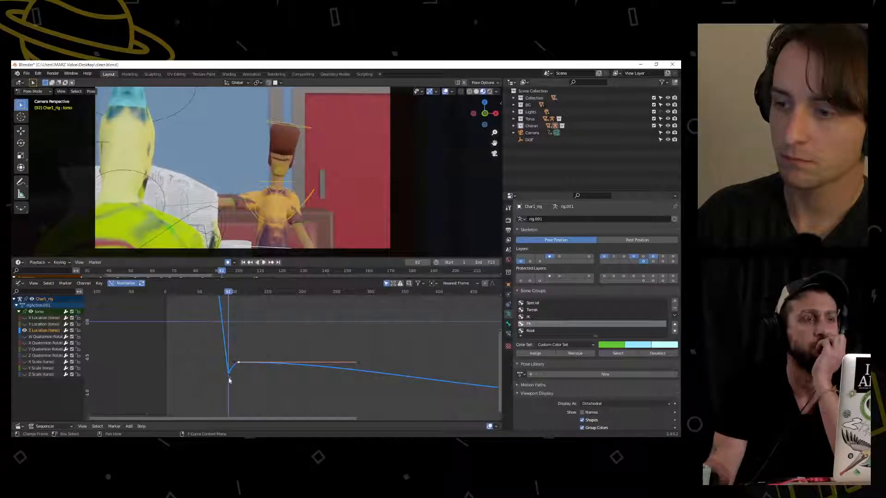
{"action": "left_click", "coordinate": [228, 373]}
{"action": "key", "text": "g"}
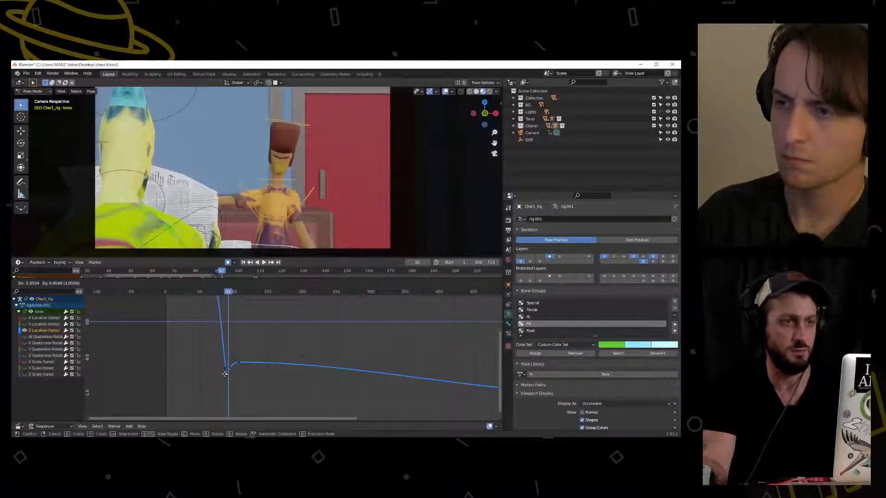
{"action": "left_click", "coordinate": [227, 372]}
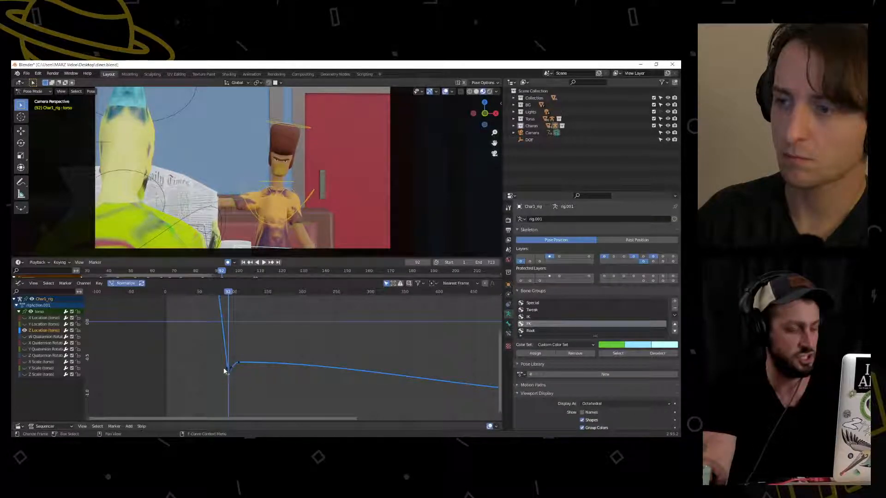
Display the torso's Y Location curve and delete the in-between keyframes on its descent to the lowest point
{"action": "left_click", "coordinate": [35, 325]}
{"action": "left_click", "coordinate": [26, 324]}
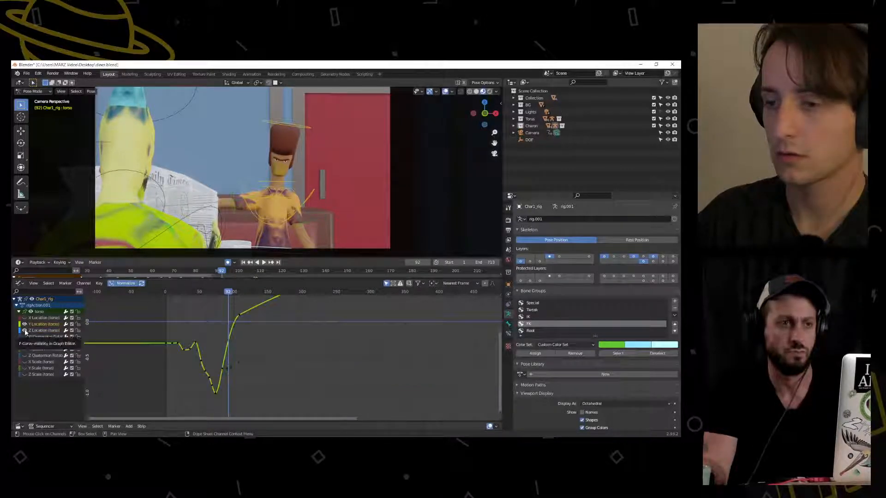
{"action": "left_click_drag", "start_coordinate": [211, 391], "coordinate": [213, 358]}
{"action": "left_click", "coordinate": [191, 383]}
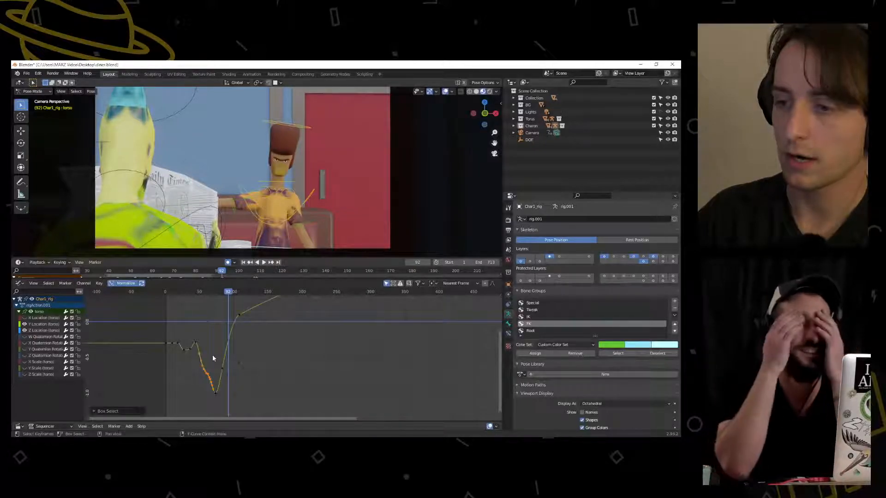
{"action": "right_click", "coordinate": [211, 355]}
{"action": "left_click", "coordinate": [209, 359]}
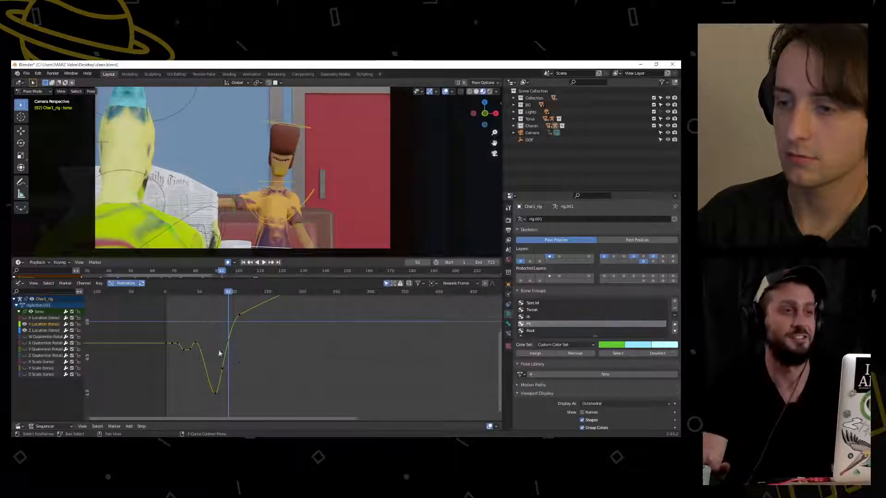
Play the walk-in and sit-down through the camera to check the smoothed Y Location motion
{"action": "left_click_drag", "start_coordinate": [224, 292], "coordinate": [170, 308]}
{"action": "left_click", "coordinate": [263, 263]}
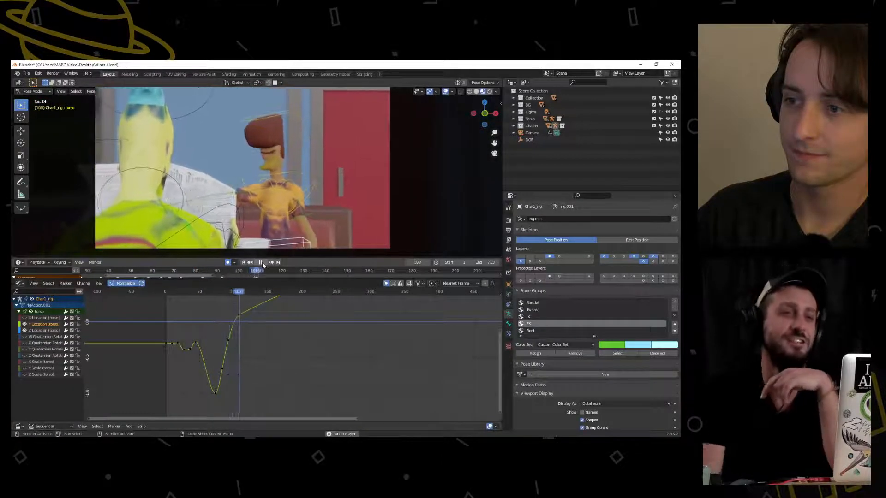
{"action": "left_click", "coordinate": [261, 262]}
{"action": "left_click_drag", "start_coordinate": [243, 291], "coordinate": [216, 287]}
{"action": "key", "text": "space"}
Show the X Location curve instead of Y Location and shift its lowest keyframe slightly later, near frame 81
{"action": "left_click", "coordinate": [25, 325]}
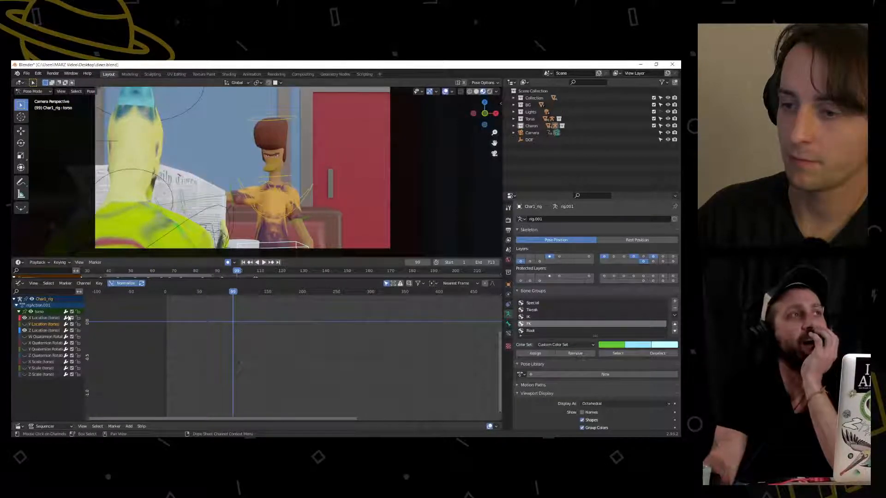
{"action": "left_click_drag", "start_coordinate": [233, 293], "coordinate": [220, 323]}
{"action": "left_click_drag", "start_coordinate": [217, 400], "coordinate": [231, 387]}
{"action": "key", "text": "g"}
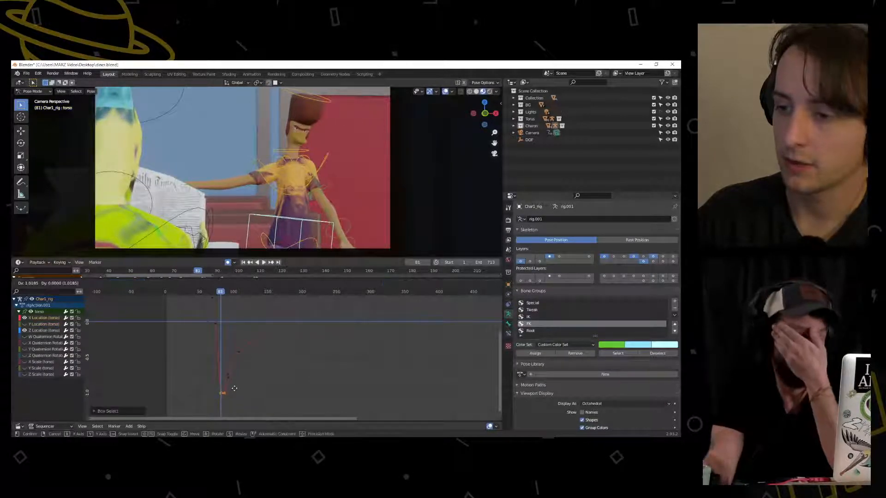
{"action": "left_click", "coordinate": [234, 383]}
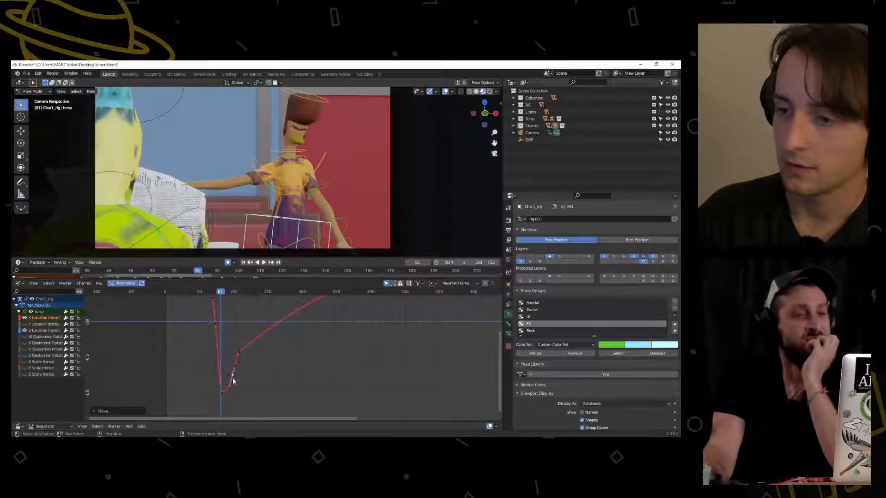
Delete the X Location keyframe just after the low point and move the lowest keyframe to about frame 91
{"action": "key", "text": "x"}
{"action": "left_click", "coordinate": [230, 378]}
{"action": "left_click_drag", "start_coordinate": [212, 398], "coordinate": [234, 389]}
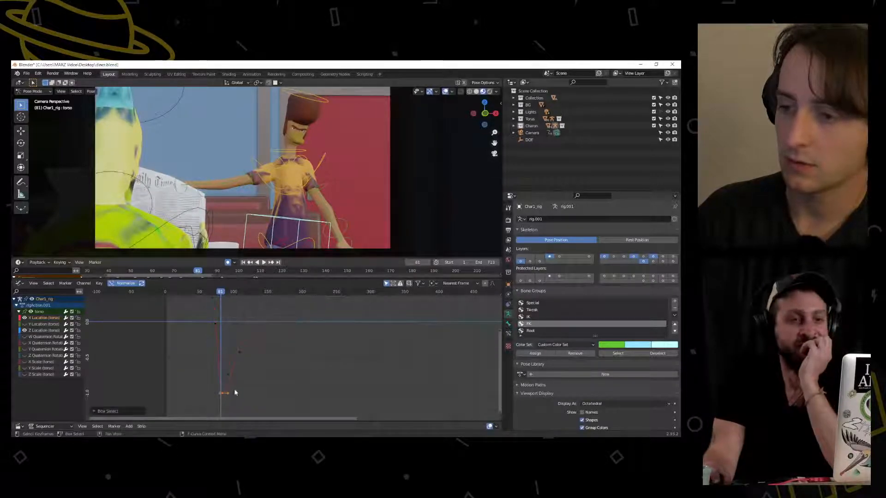
{"action": "key", "text": "g"}
{"action": "left_click", "coordinate": [230, 391]}
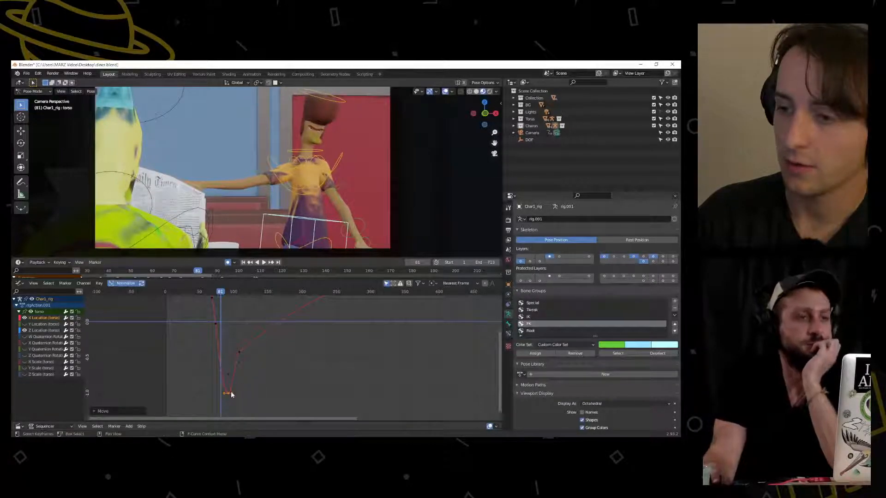
Give the lowest X Location keyframe Free handles and reposition them to reshape the dip
{"action": "right_click", "coordinate": [229, 395]}
{"action": "mouse_move", "coordinate": [222, 375]}
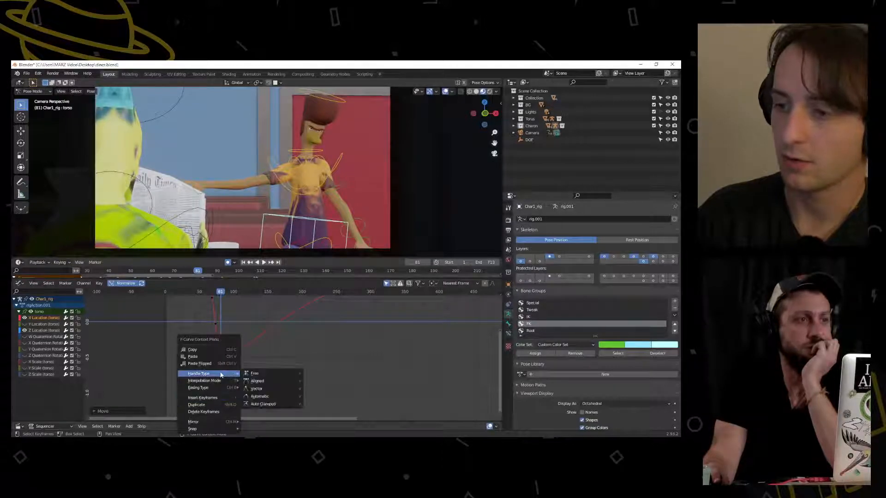
{"action": "left_click", "coordinate": [252, 373]}
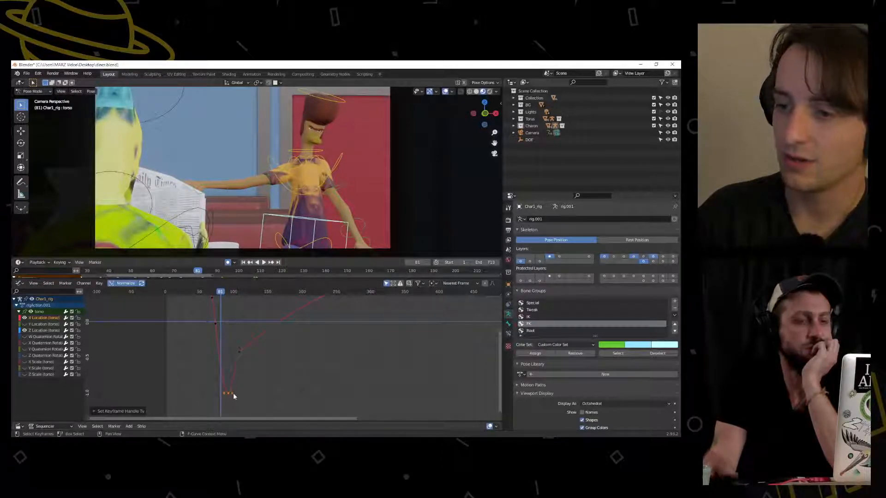
{"action": "key", "text": "g"}
{"action": "left_click", "coordinate": [222, 395]}
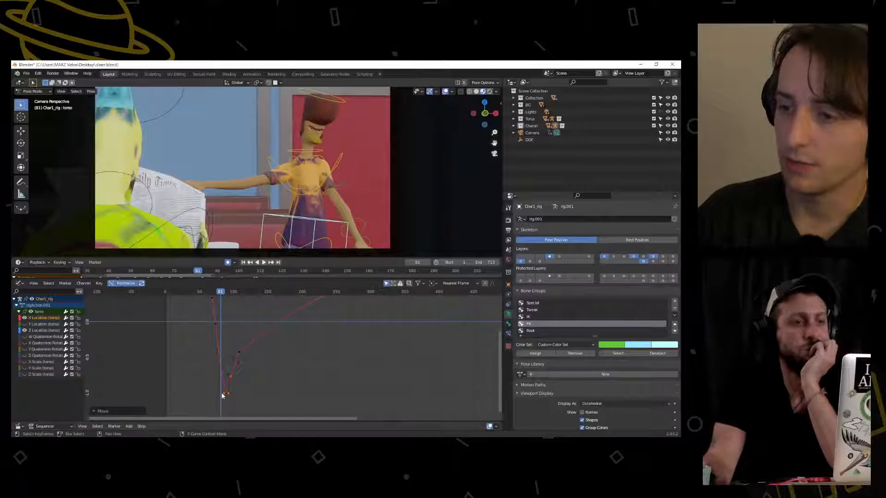
{"action": "left_click_drag", "start_coordinate": [224, 393], "coordinate": [236, 372]}
{"action": "left_click", "coordinate": [231, 384]}
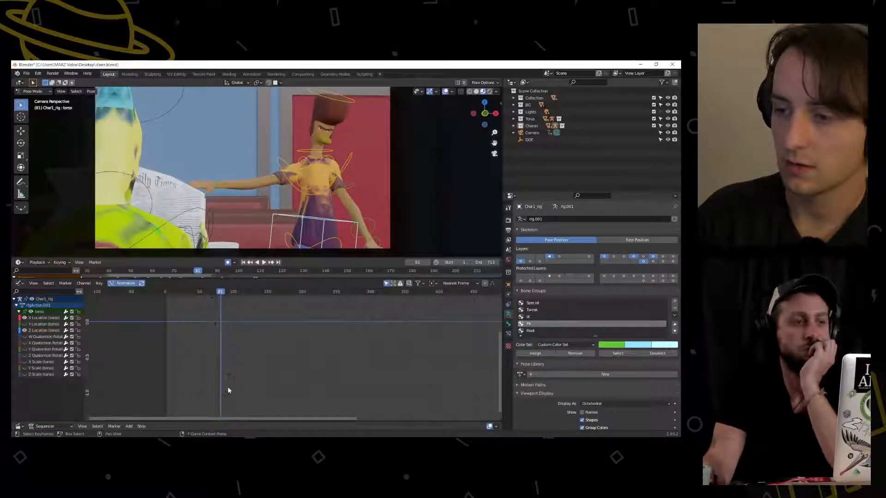
Delete the extra X Location keyframes leading into the dip and frame the whole curve
{"action": "middle_click_drag", "start_coordinate": [246, 374], "coordinate": [238, 414]}
{"action": "left_click_drag", "start_coordinate": [203, 367], "coordinate": [202, 342]}
{"action": "key", "text": "x"}
{"action": "left_click", "coordinate": [209, 361]}
{"action": "key", "text": "x"}
{"action": "left_click", "coordinate": [202, 341]}
{"action": "key", "text": "x"}
{"action": "left_click", "coordinate": [197, 333]}
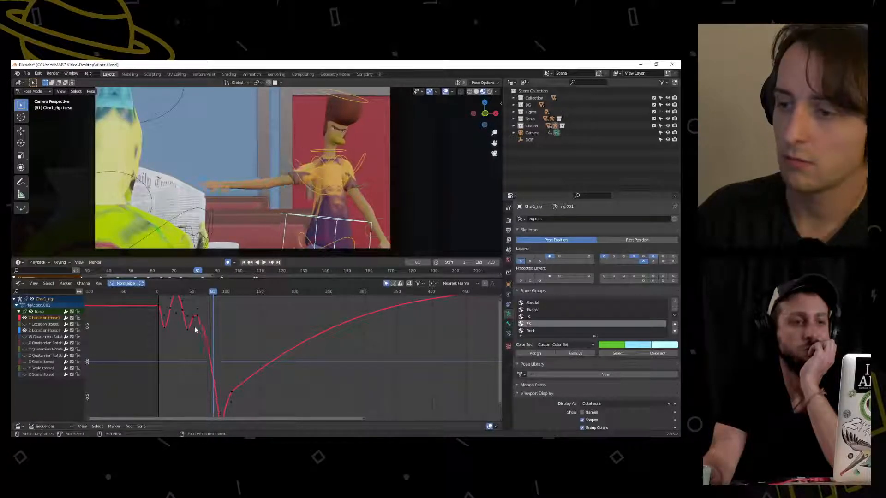
{"action": "key", "text": "x"}
{"action": "left_click", "coordinate": [193, 319]}
{"action": "key", "text": "Home"}
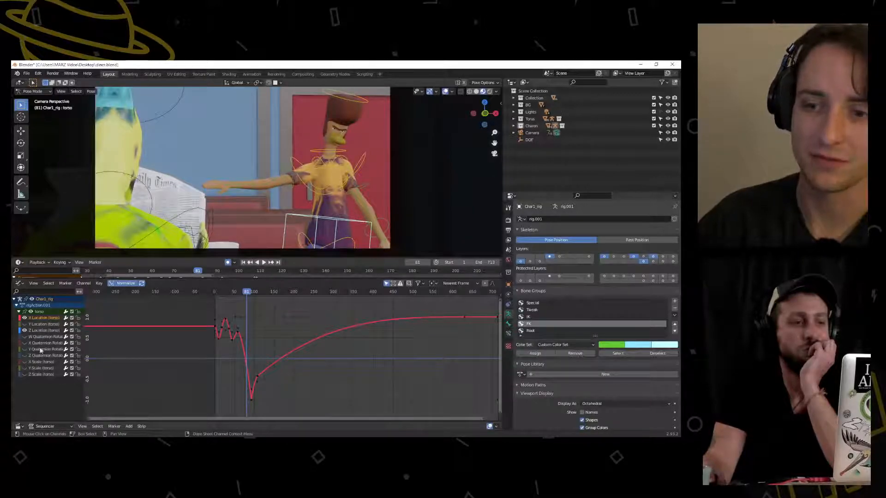
Show the torso's Y Location curve alongside X Location, keeping the Z Location, rotation and scale curves hidden
{"action": "left_click_drag", "start_coordinate": [23, 324], "coordinate": [24, 375]}
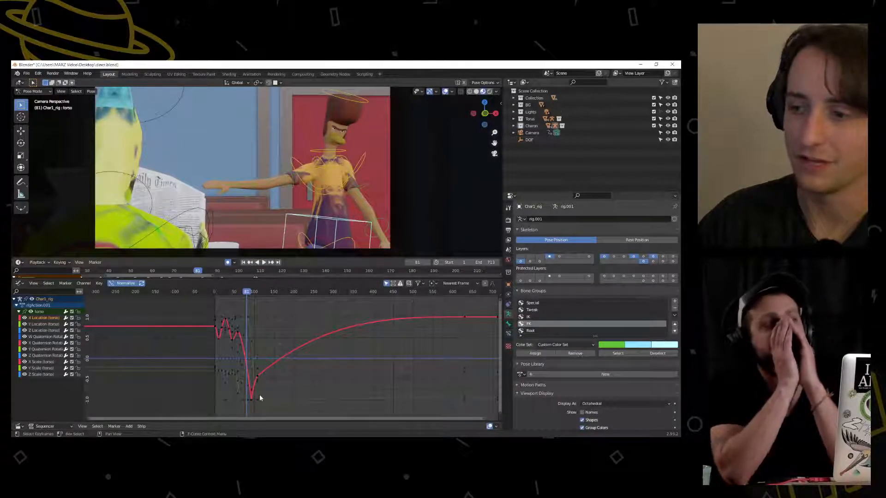
{"action": "scroll", "coordinate": [255, 380], "scroll_direction": "up", "scroll_amount": 3}
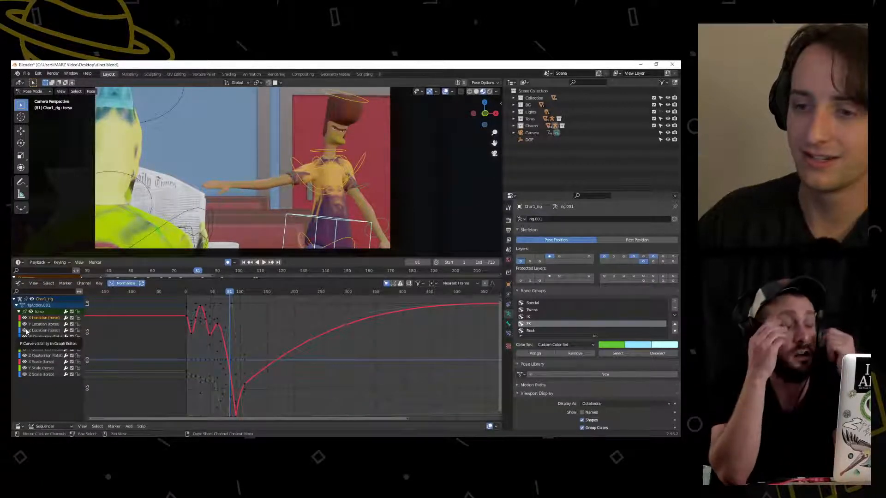
{"action": "left_click_drag", "start_coordinate": [25, 331], "coordinate": [24, 357]}
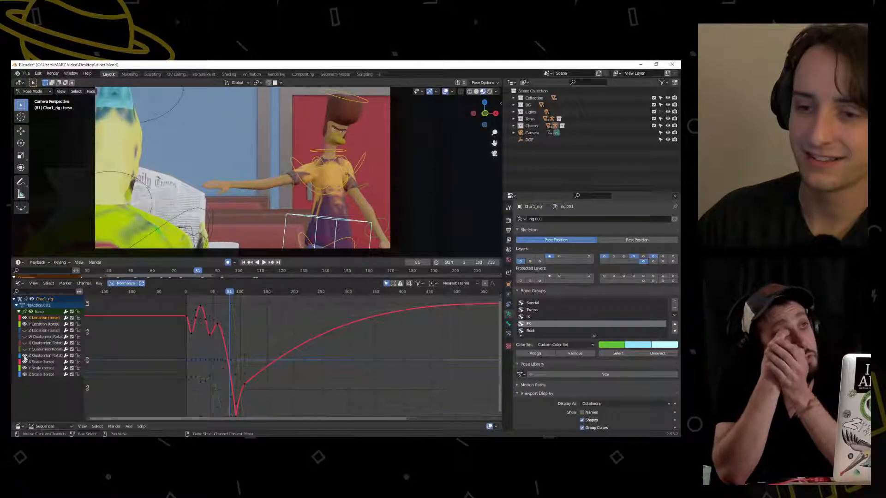
{"action": "left_click", "coordinate": [24, 330]}
{"action": "scroll", "coordinate": [193, 370], "scroll_direction": "down", "scroll_amount": 5}
{"action": "middle_click_drag", "start_coordinate": [192, 369], "coordinate": [176, 361]}
{"action": "scroll", "coordinate": [176, 362], "scroll_direction": "up", "scroll_amount": 4}
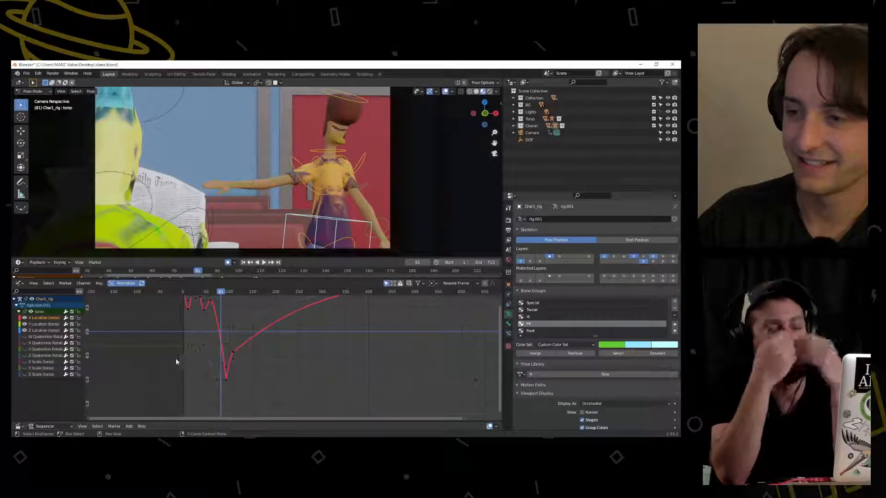
{"action": "left_click", "coordinate": [25, 331]}
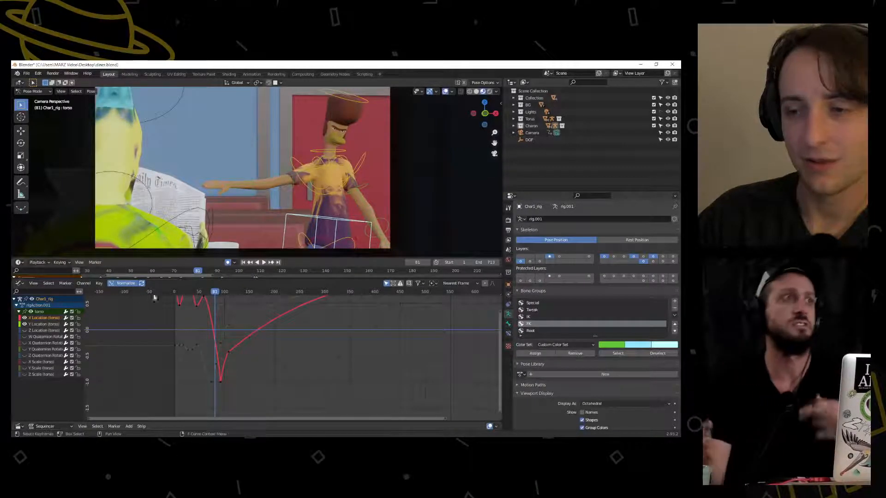
Play the sit-down from about frame 65 and scrub on to about frame 139
{"action": "left_click_drag", "start_coordinate": [215, 293], "coordinate": [207, 292]}
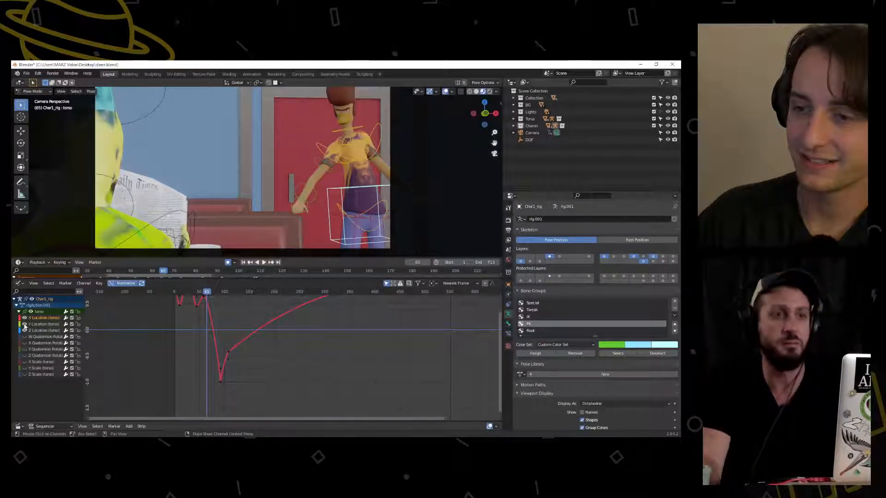
{"action": "left_click", "coordinate": [264, 262]}
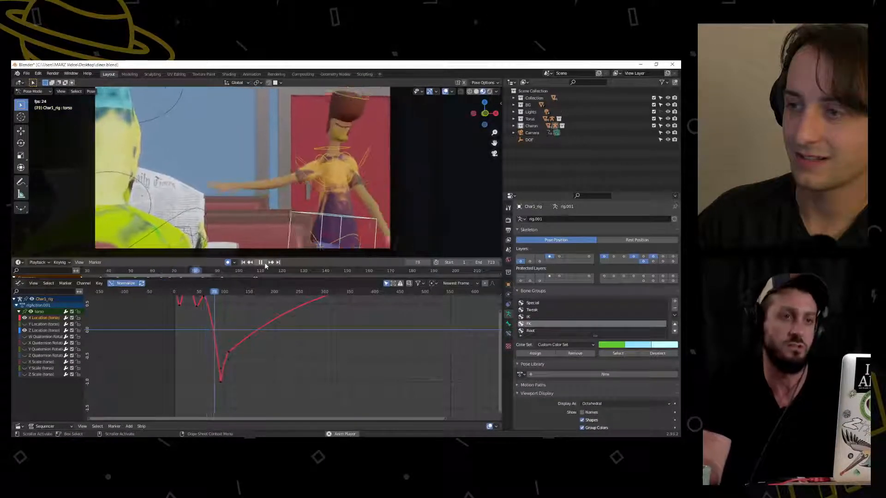
{"action": "left_click", "coordinate": [261, 262]}
{"action": "mouse_move", "coordinate": [230, 292]}
{"action": "left_mouse_down"}
{"action": "mouse_move", "coordinate": [205, 293]}
{"action": "mouse_move", "coordinate": [245, 292]}
{"action": "left_mouse_up"}
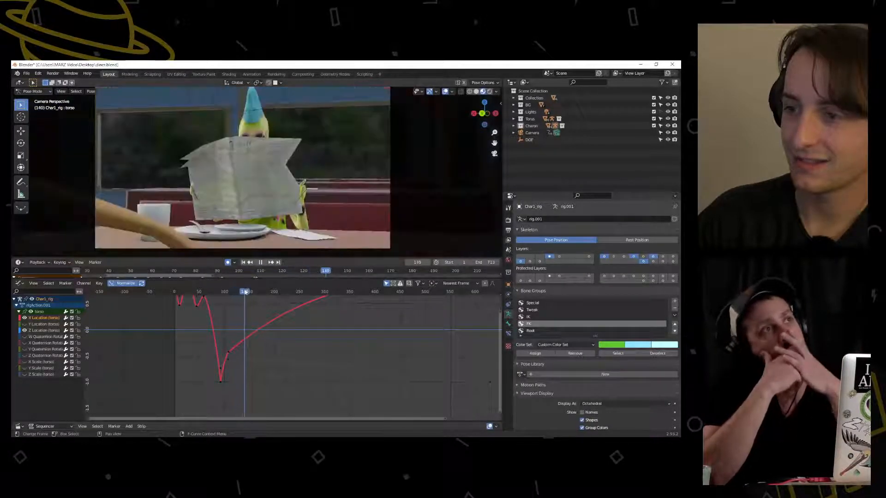
Delete the X Location keyframe just after the lowest point and play the sit-down from about frame 78
{"action": "left_click", "coordinate": [229, 353]}
{"action": "key", "text": "x"}
{"action": "left_click", "coordinate": [236, 349]}
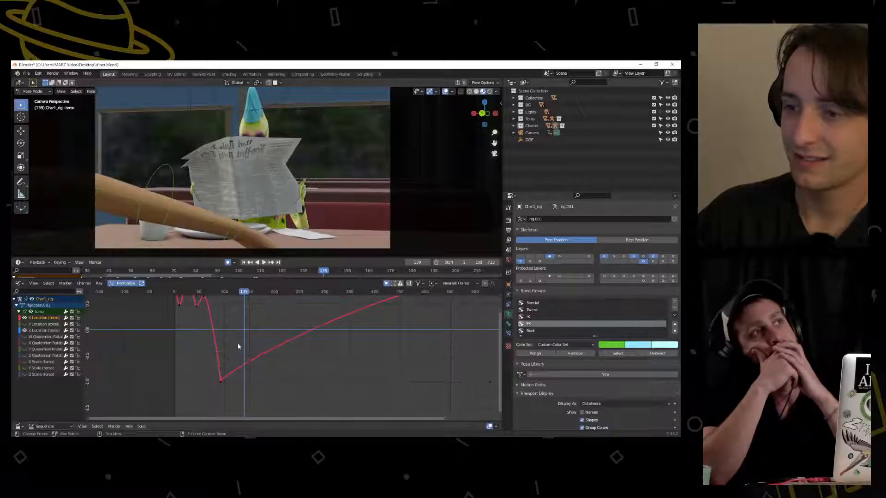
{"action": "left_click_drag", "start_coordinate": [245, 292], "coordinate": [213, 292]}
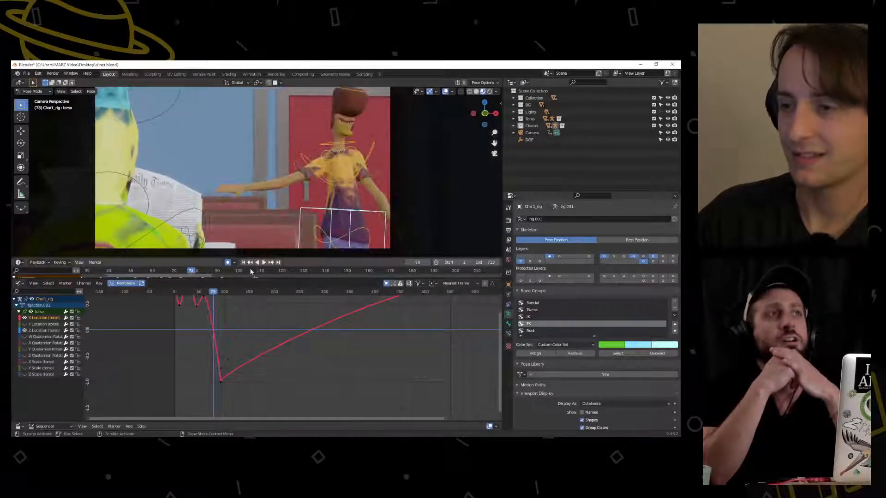
{"action": "left_click", "coordinate": [264, 262]}
{"action": "left_click", "coordinate": [262, 262]}
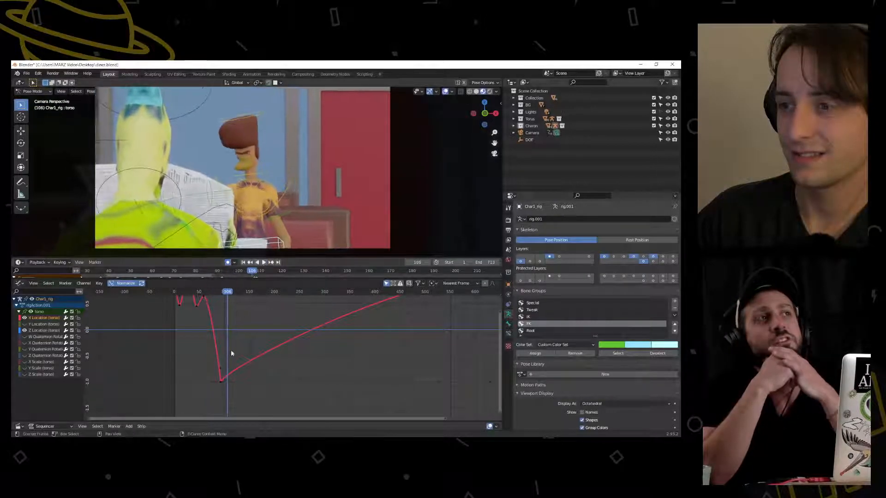
Try to move the keyframe near the low point, and undo the accidental change to the Z Location curve
{"action": "left_click_drag", "start_coordinate": [224, 368], "coordinate": [225, 369]}
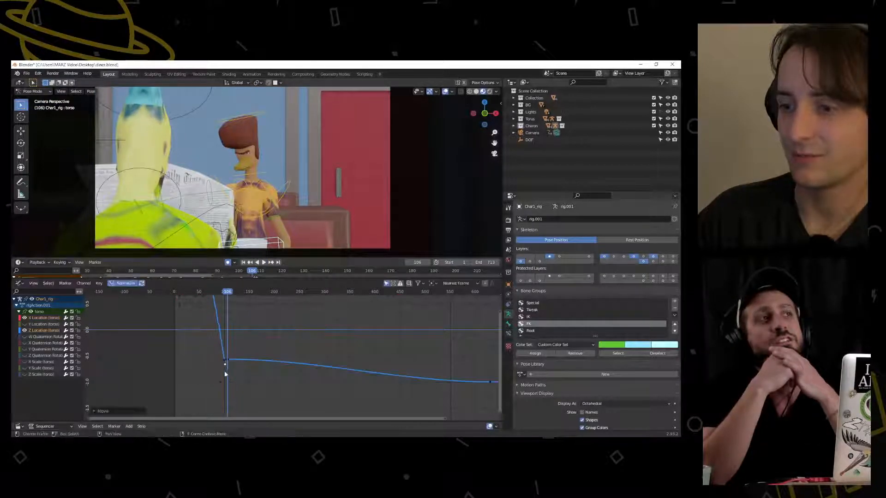
{"action": "key", "text": "ctrl+z"}
{"action": "key", "text": "ctrl+z"}
Select the lowest X Location keyframe and show the X, Y and Z Location curves together
{"action": "left_click", "coordinate": [223, 372]}
{"action": "left_click", "coordinate": [219, 376]}
{"action": "left_click", "coordinate": [215, 377]}
{"action": "left_click", "coordinate": [25, 318]}
{"action": "left_click", "coordinate": [25, 317]}
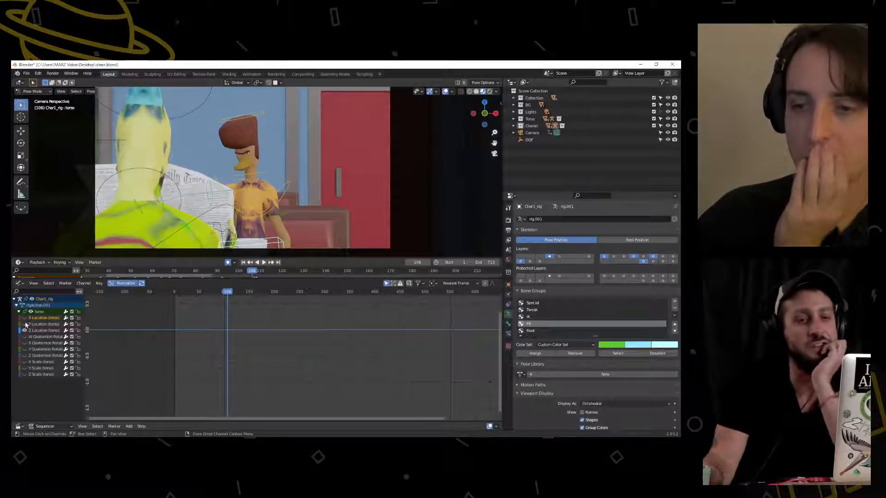
{"action": "left_click", "coordinate": [25, 324]}
{"action": "left_click", "coordinate": [25, 324]}
{"action": "left_click", "coordinate": [24, 318]}
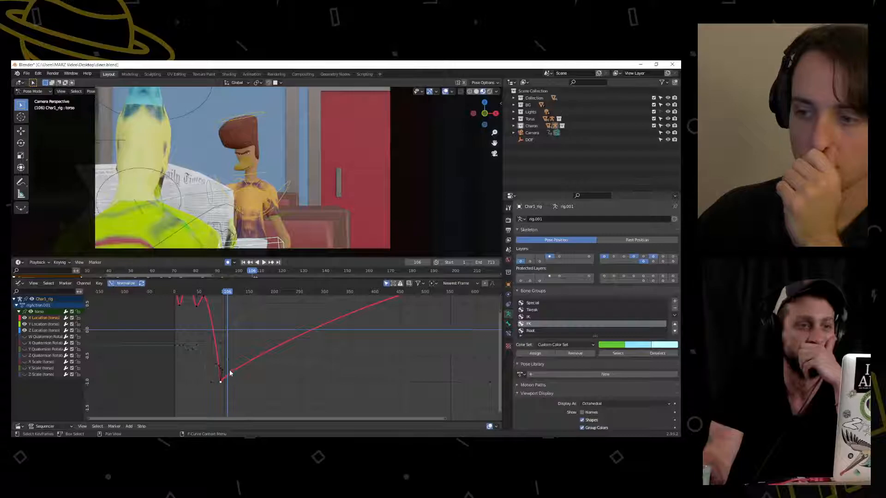
Lock the Y and Z Location channels against editing, leaving X Location editable
{"action": "left_click", "coordinate": [78, 318]}
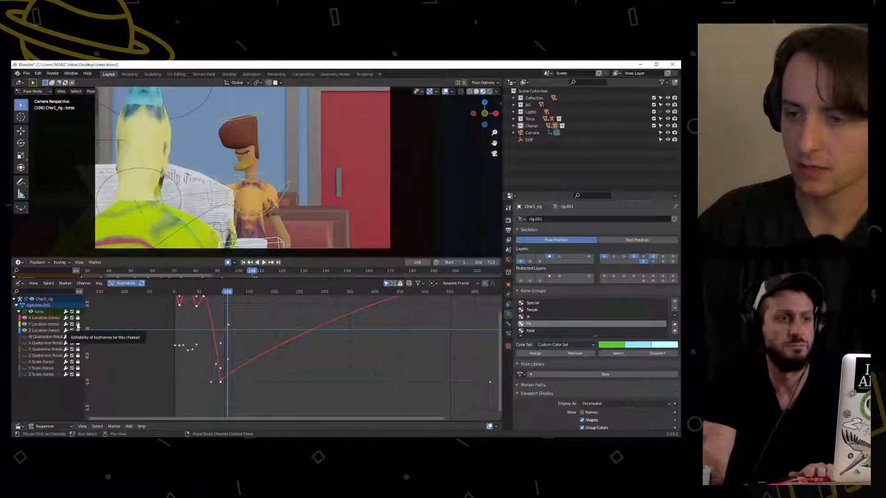
{"action": "key", "text": "Tab"}
{"action": "left_click", "coordinate": [77, 324]}
{"action": "left_click", "coordinate": [77, 331]}
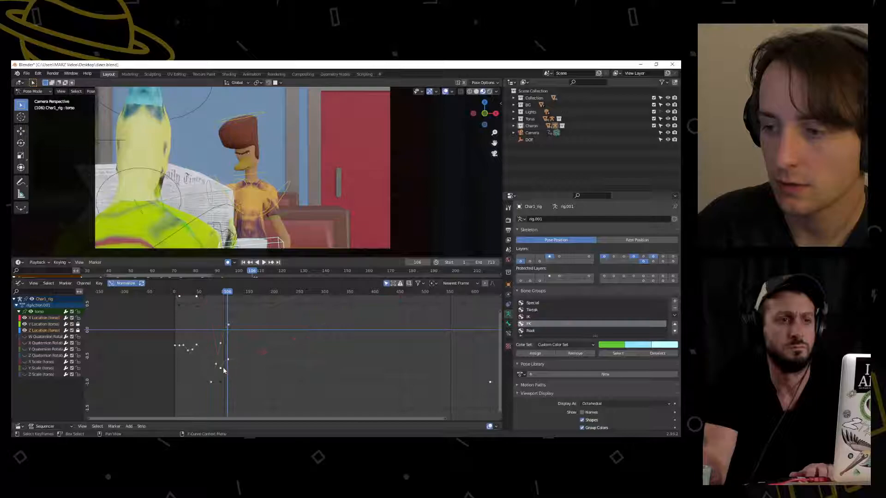
Try the lowest X Location keyframe near frame 99, move it back to about frame 85, and play the motion
{"action": "left_click_drag", "start_coordinate": [220, 384], "coordinate": [225, 380]}
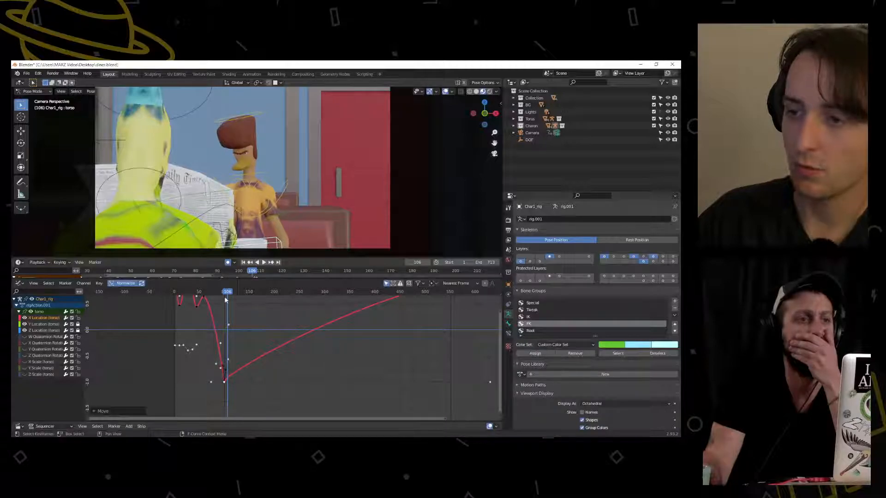
{"action": "key", "text": "space"}
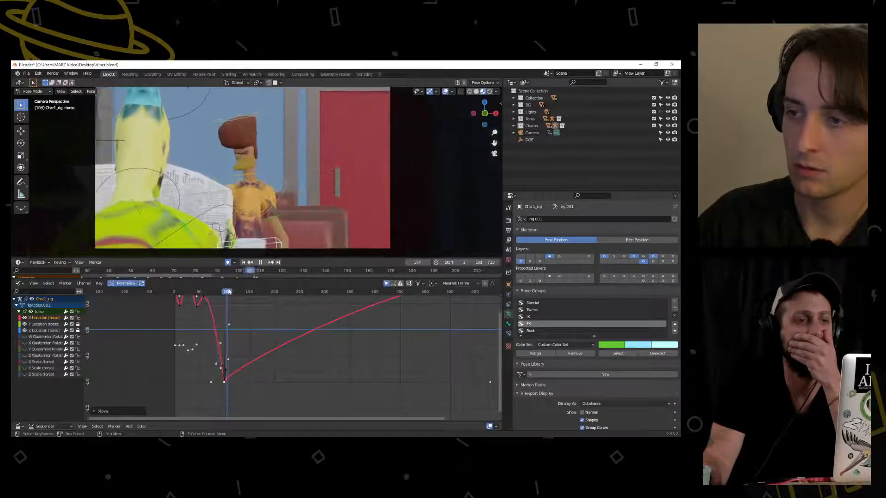
{"action": "left_click_drag", "start_coordinate": [224, 384], "coordinate": [217, 384]}
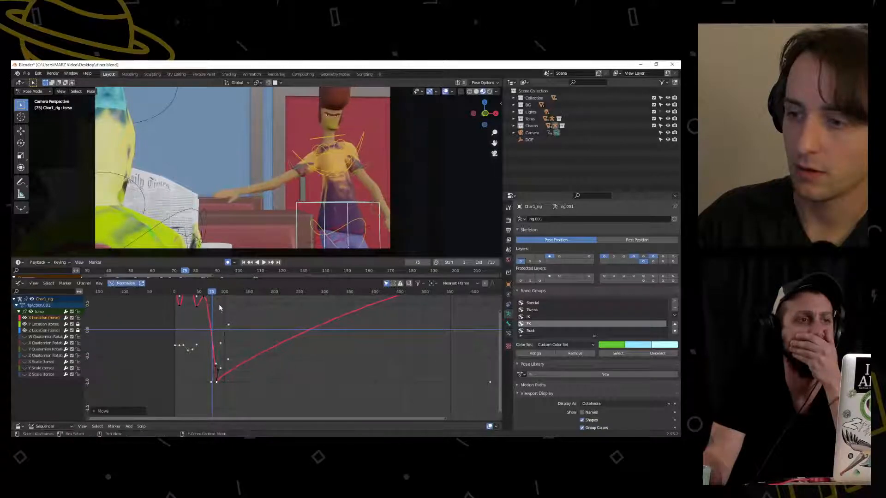
{"action": "left_click", "coordinate": [264, 263]}
{"action": "key", "text": "space"}
Try the lowest X Location keyframe earlier, near frame 77, play the sit-down from frame 53, and undo the move
{"action": "left_click_drag", "start_coordinate": [217, 382], "coordinate": [213, 383]}
{"action": "left_click_drag", "start_coordinate": [217, 294], "coordinate": [200, 294]}
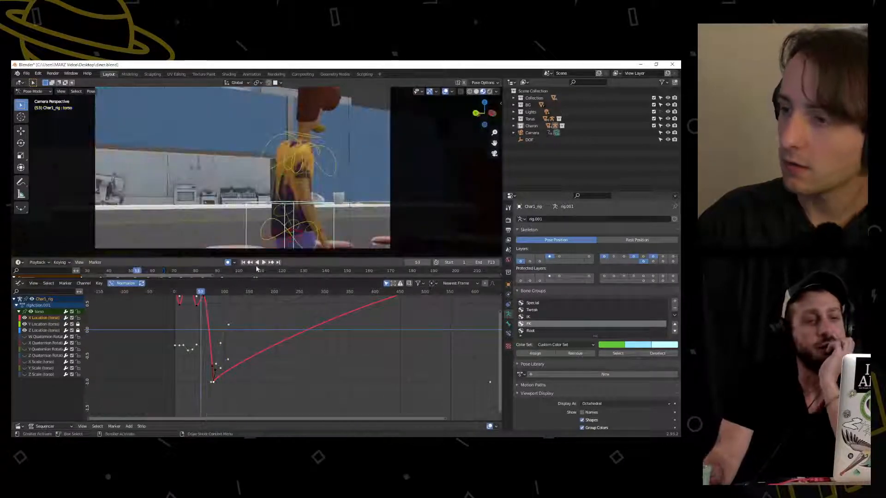
{"action": "left_click", "coordinate": [264, 263]}
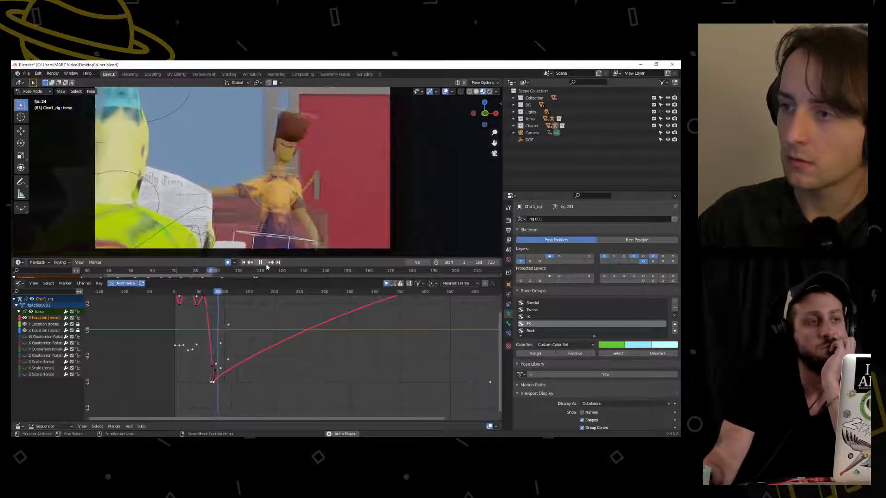
{"action": "left_click", "coordinate": [265, 263]}
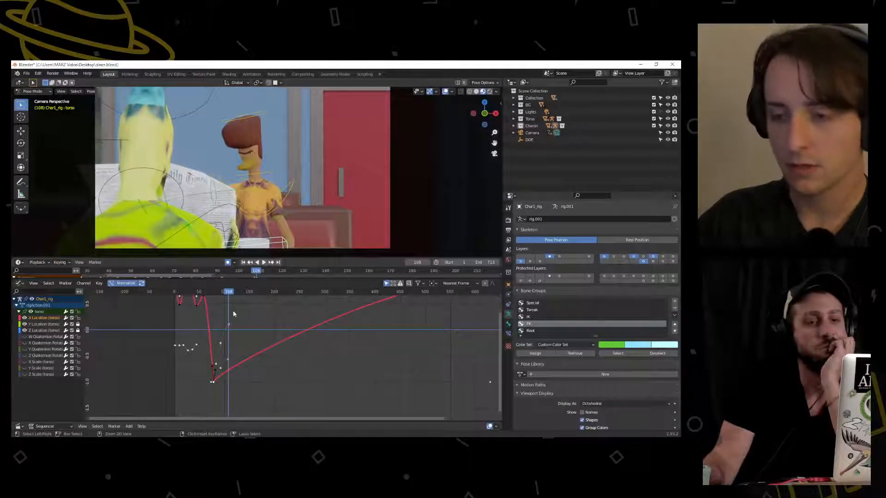
{"action": "key", "text": "ctrl+z"}
{"action": "key", "text": "ctrl+z"}
{"action": "key", "text": "ctrl+z"}
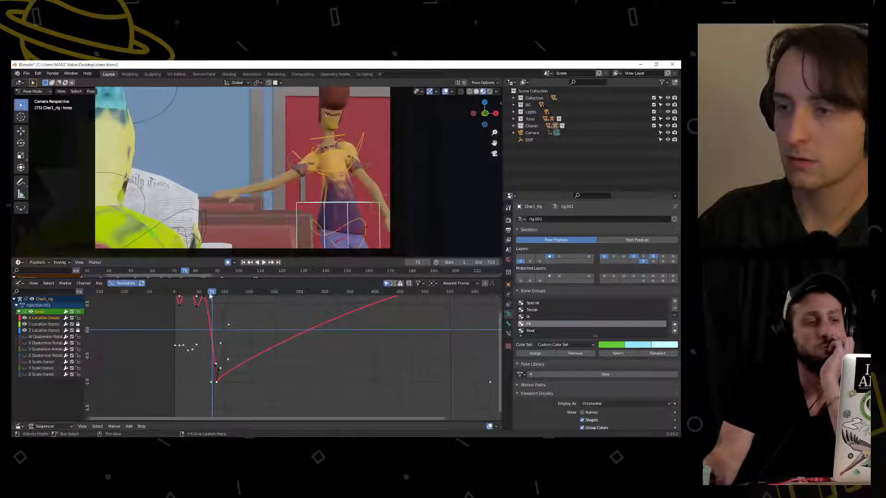
Play the sit-down from frame 75 and scrub back to about frame 95 to check the timing
{"action": "left_click", "coordinate": [265, 263]}
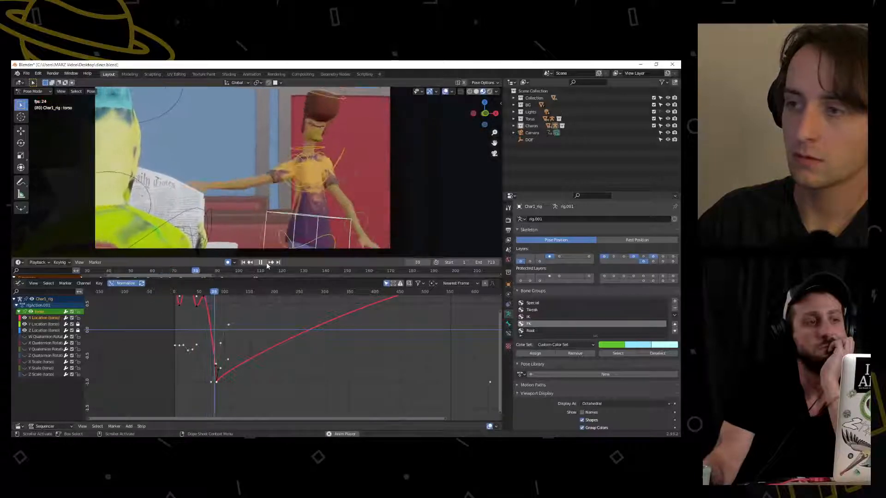
{"action": "key", "text": "space"}
{"action": "mouse_move", "coordinate": [232, 296]}
{"action": "left_mouse_down"}
{"action": "mouse_move", "coordinate": [212, 297]}
{"action": "mouse_move", "coordinate": [222, 295]}
{"action": "left_mouse_up"}
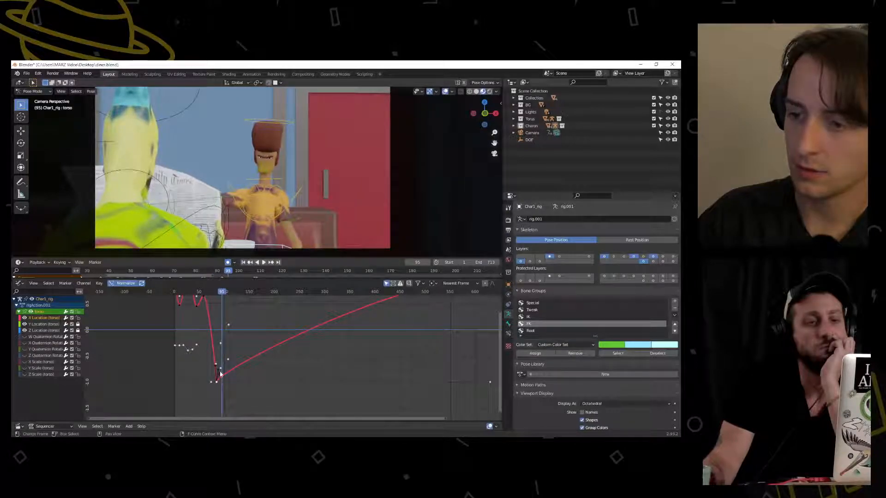
Raise the outgoing handle of the lowest X Location keyframe to steepen the rise after the dip, and play from frame 66
{"action": "left_click_drag", "start_coordinate": [220, 371], "coordinate": [221, 318]}
{"action": "left_click", "coordinate": [257, 262]}
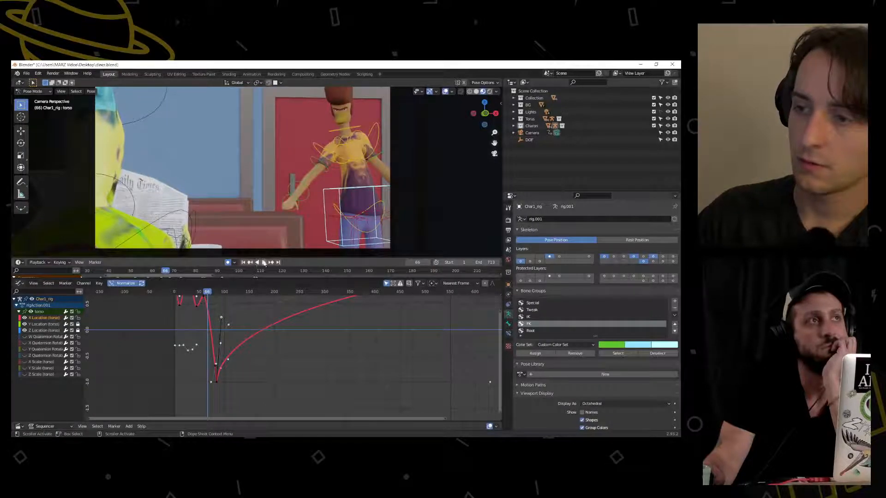
{"action": "left_click", "coordinate": [265, 261]}
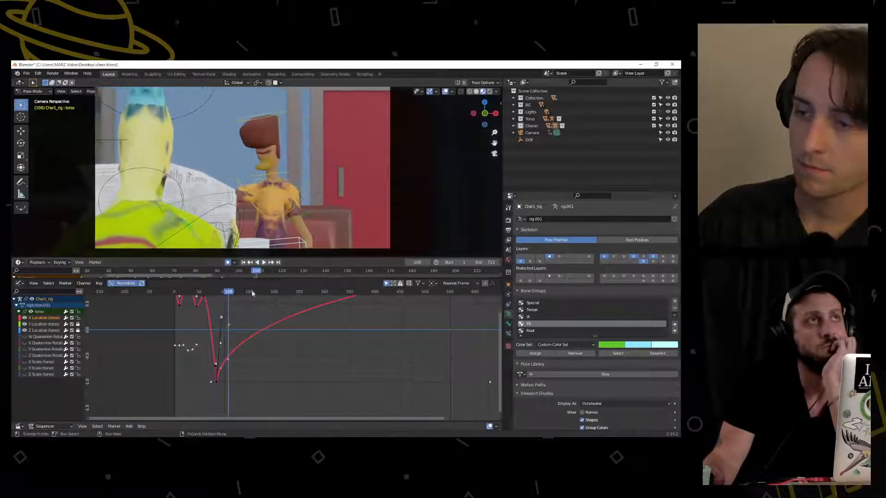
{"action": "mouse_move", "coordinate": [228, 295]}
{"action": "left_mouse_down"}
{"action": "mouse_move", "coordinate": [208, 301]}
{"action": "mouse_move", "coordinate": [216, 298]}
{"action": "left_mouse_up"}
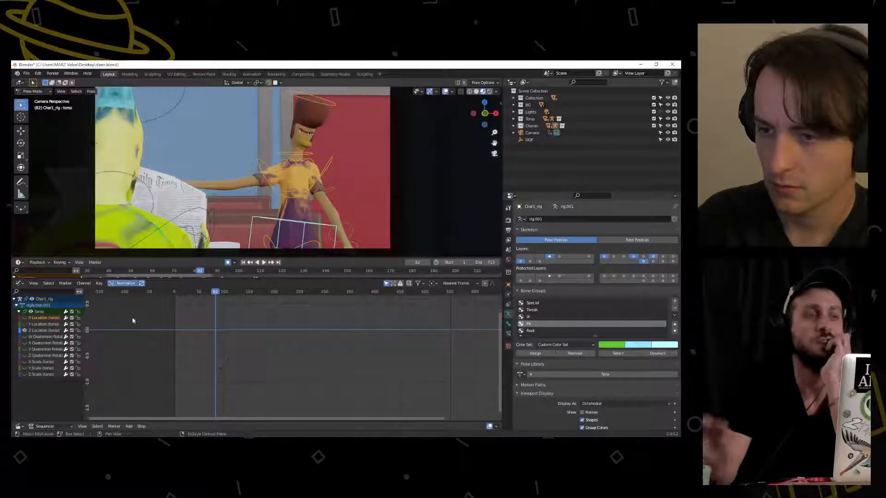
Play the walk-in and sit-down from frame 41 and scrub around the landing to check the motion
{"action": "left_click_drag", "start_coordinate": [215, 292], "coordinate": [195, 292]}
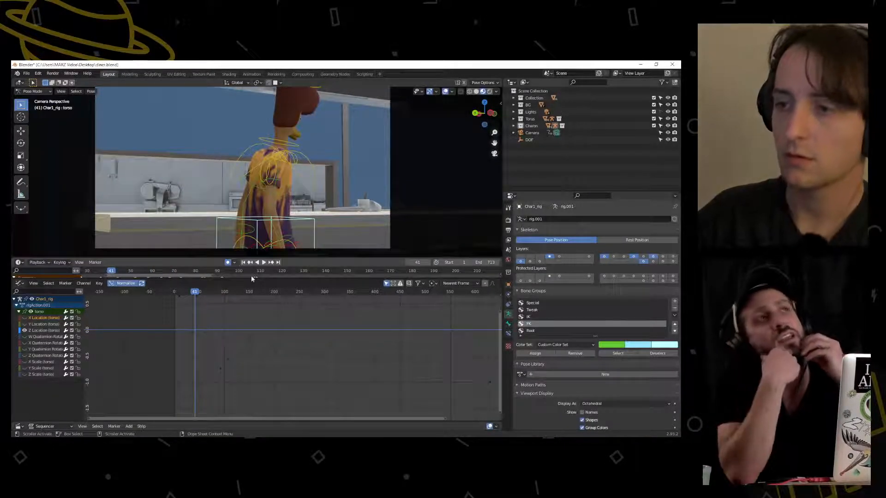
{"action": "left_click", "coordinate": [263, 263]}
{"action": "left_click", "coordinate": [260, 262]}
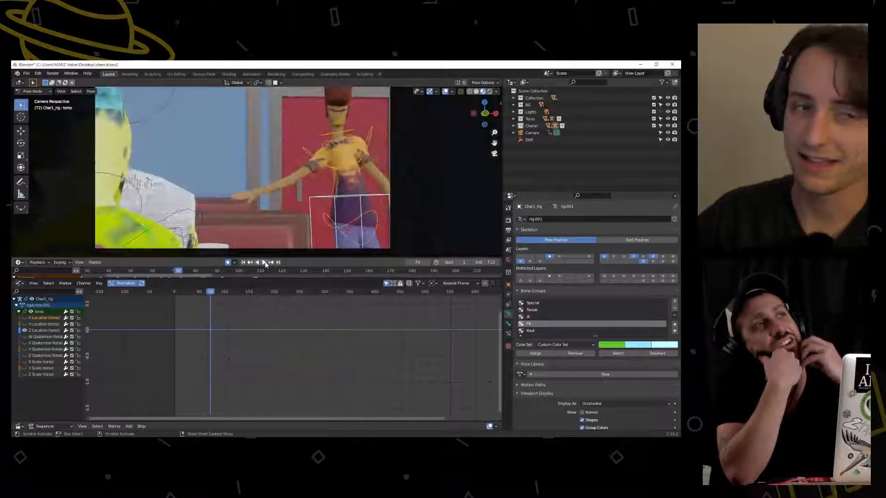
{"action": "left_click", "coordinate": [265, 263]}
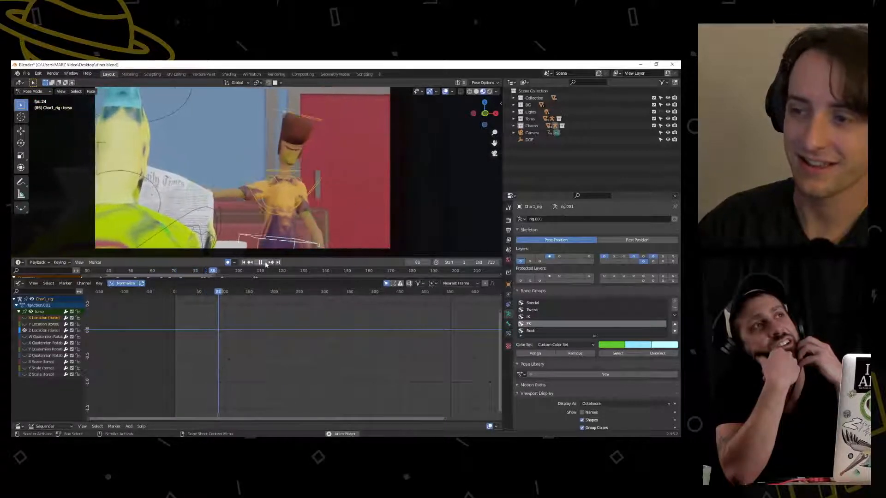
{"action": "left_click", "coordinate": [265, 263]}
{"action": "mouse_move", "coordinate": [219, 294]}
{"action": "left_mouse_down"}
{"action": "mouse_move", "coordinate": [198, 294]}
{"action": "mouse_move", "coordinate": [226, 294]}
{"action": "left_mouse_up"}
{"action": "middle_click_drag", "start_coordinate": [209, 308], "coordinate": [205, 321]}
{"action": "mouse_move", "coordinate": [211, 294]}
{"action": "left_mouse_down"}
{"action": "mouse_move", "coordinate": [186, 298]}
{"action": "mouse_move", "coordinate": [206, 298]}
{"action": "left_mouse_up"}
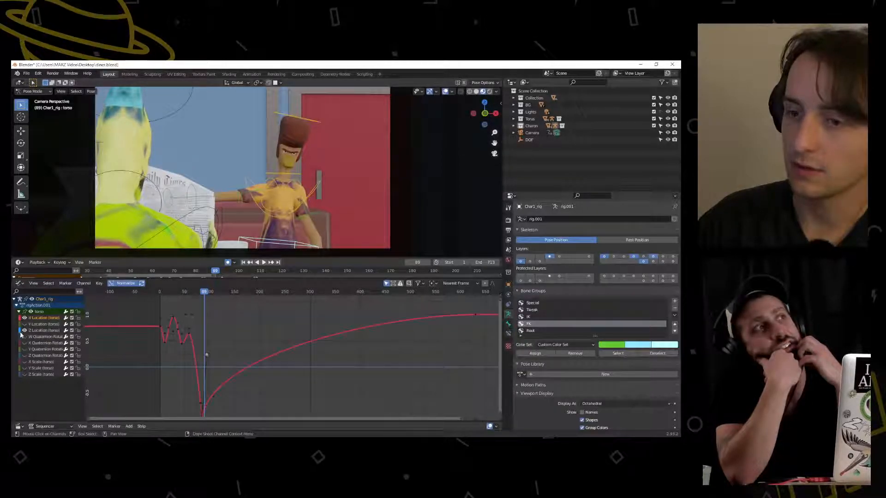
Pull the outgoing handle of the lowest X Location keyframe later and slightly lower to soften the rise from the dip
{"action": "middle_click_drag", "start_coordinate": [209, 366], "coordinate": [186, 318]}
{"action": "left_click_drag", "start_coordinate": [184, 308], "coordinate": [201, 321]}
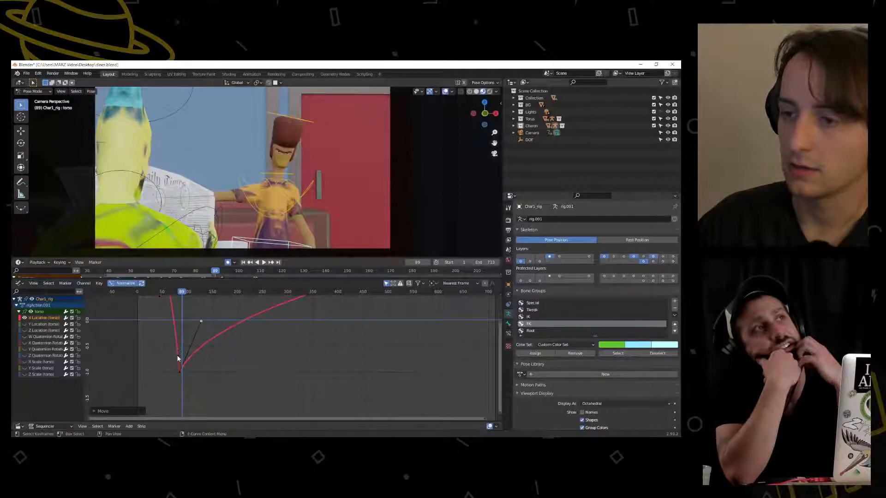
Move the lowest X Location keyframe later to about frame 90, keeping its value at the bottom of the dip
{"action": "left_click_drag", "start_coordinate": [172, 382], "coordinate": [185, 372]}
{"action": "key", "text": "g"}
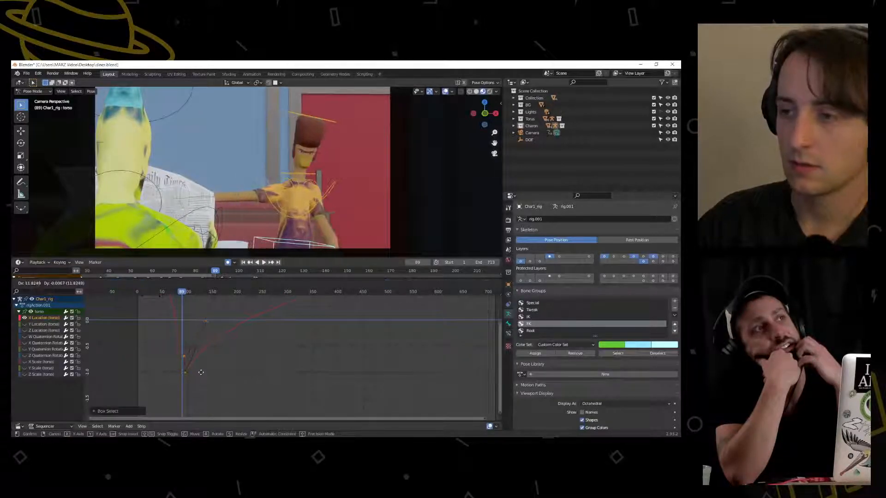
{"action": "left_click", "coordinate": [201, 372]}
{"action": "left_click_drag", "start_coordinate": [187, 371], "coordinate": [185, 372]}
{"action": "left_click", "coordinate": [180, 371]}
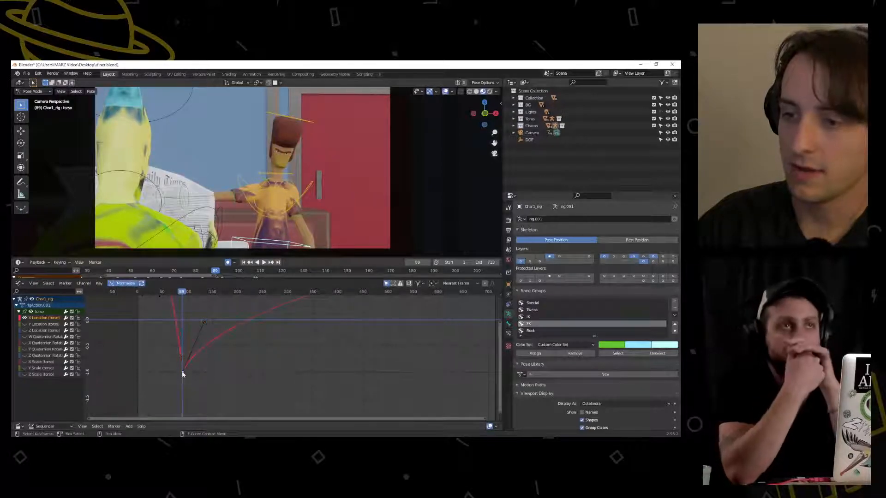
Change the handle type of the lowest X Location keyframe through its curve options
{"action": "right_click", "coordinate": [183, 375]}
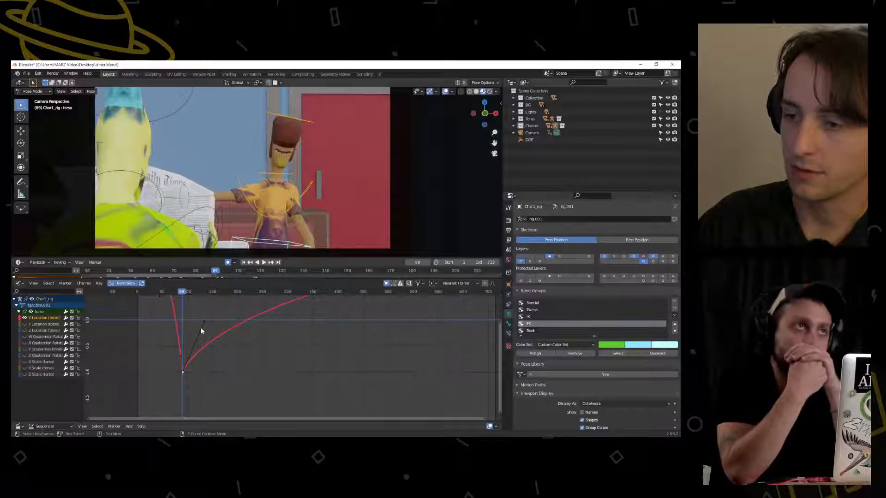
{"action": "right_click", "coordinate": [184, 375]}
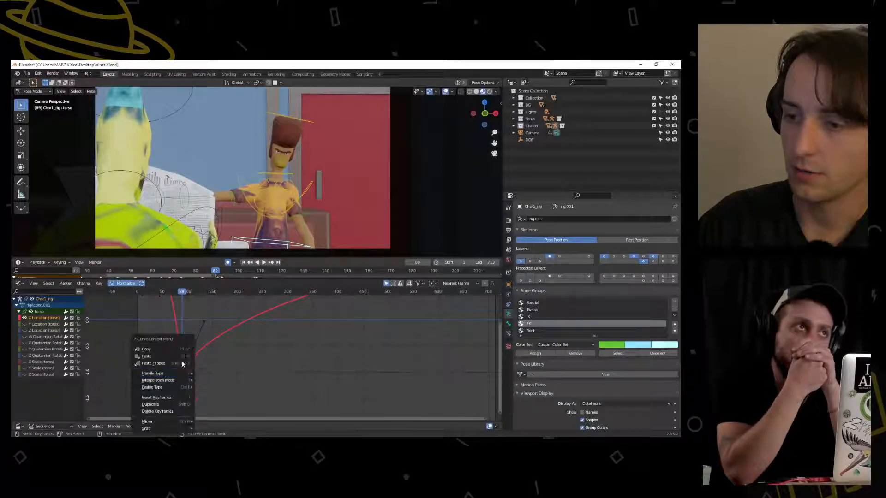
{"action": "mouse_move", "coordinate": [171, 373]}
{"action": "left_click", "coordinate": [206, 383]}
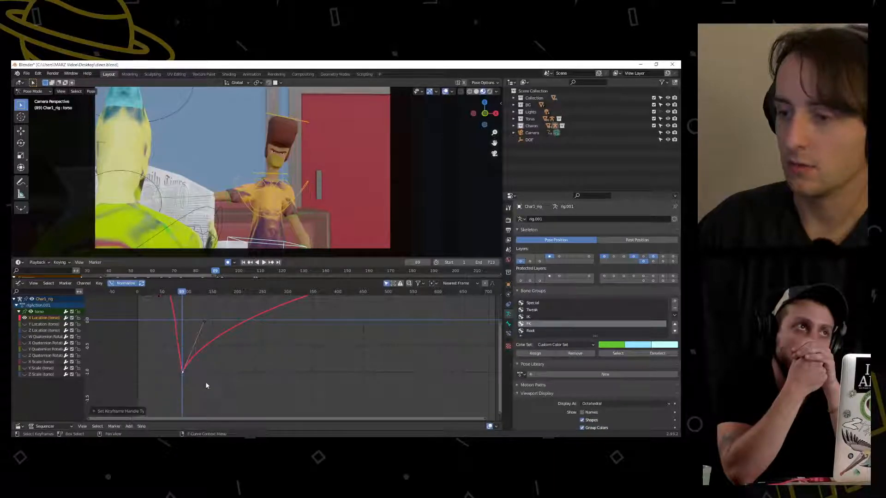
Reposition and shorten both handles of the lowest X Location keyframe to round the dip and flatten the start of the rise
{"action": "key", "text": "g"}
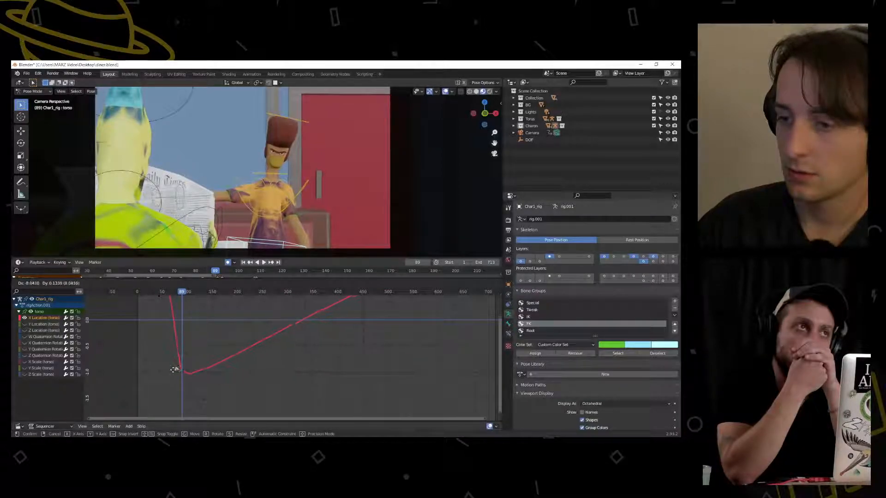
{"action": "left_click", "coordinate": [170, 368]}
{"action": "left_click_drag", "start_coordinate": [202, 383], "coordinate": [191, 378]}
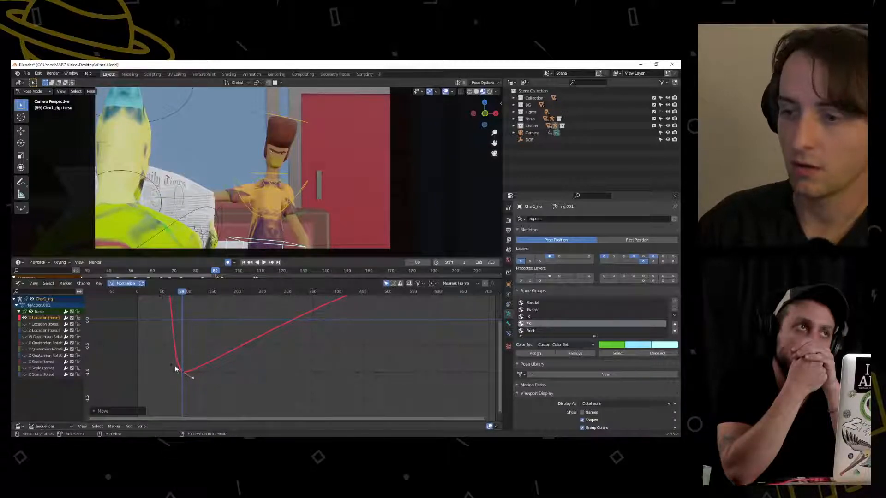
{"action": "key", "text": "g"}
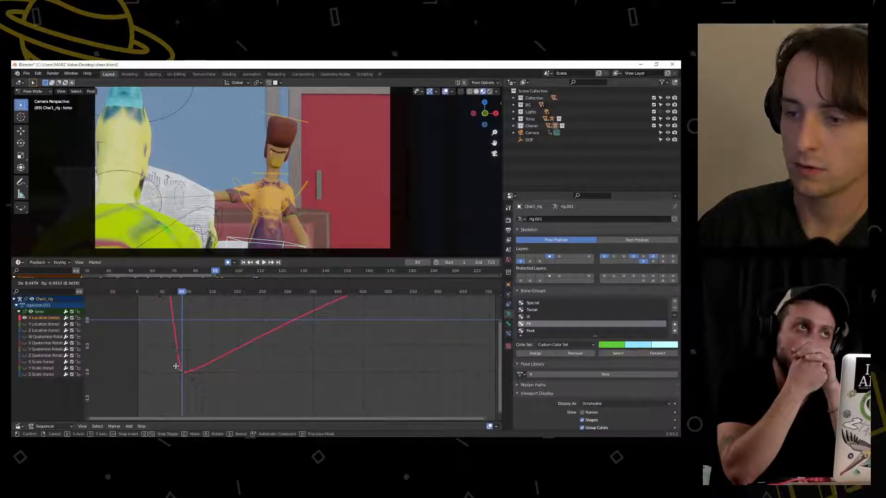
{"action": "left_click", "coordinate": [176, 367]}
Play the walk-in and sit-down from frame 24 to check the reshaped dip
{"action": "left_click_drag", "start_coordinate": [182, 293], "coordinate": [149, 293]}
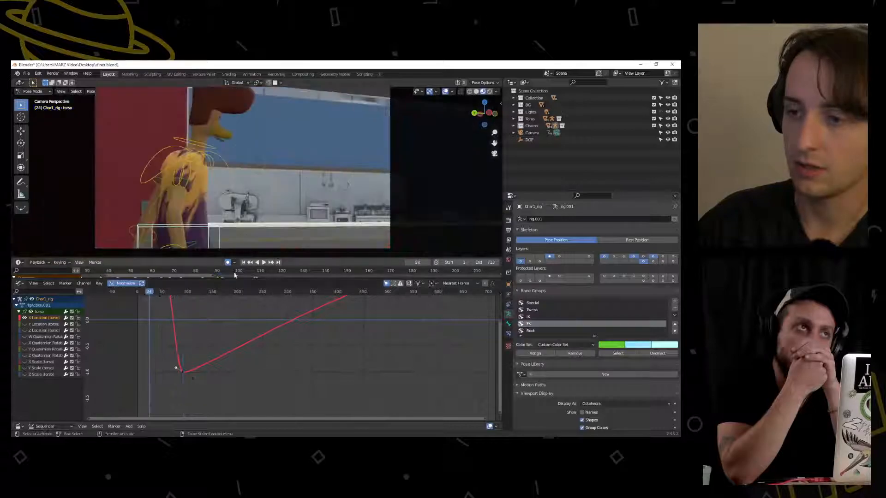
{"action": "left_click", "coordinate": [262, 263]}
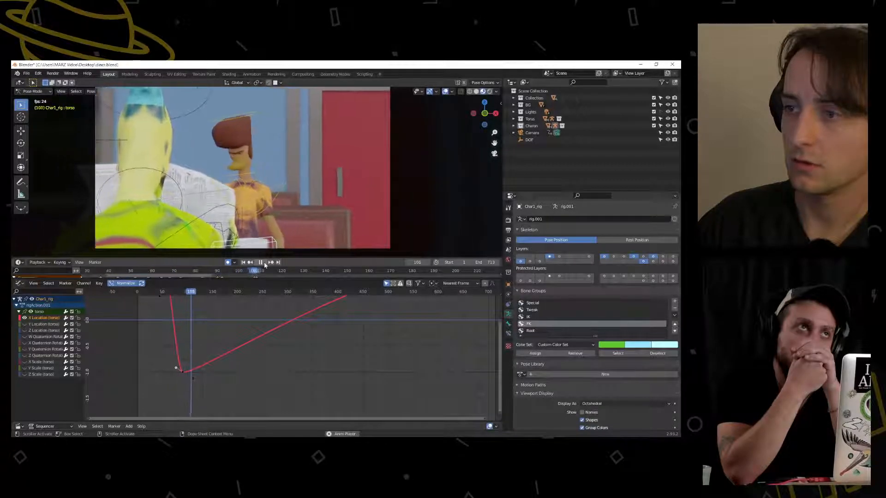
{"action": "left_click", "coordinate": [264, 262]}
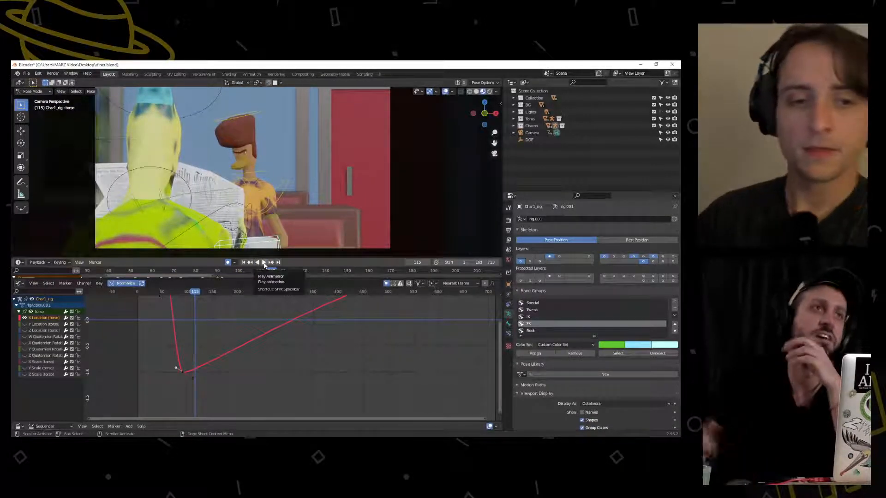
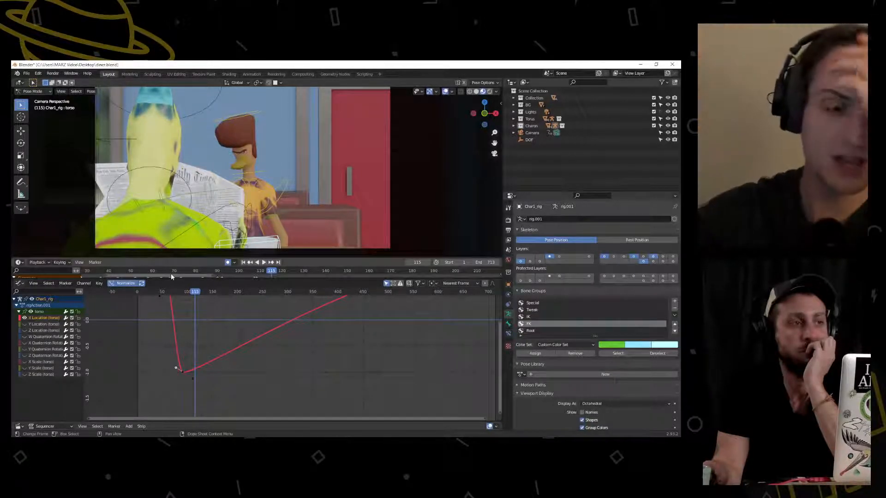
Enlarge the Dope Sheet above the graph curves and go to frame 108
{"action": "left_click_drag", "start_coordinate": [171, 279], "coordinate": [171, 340]}
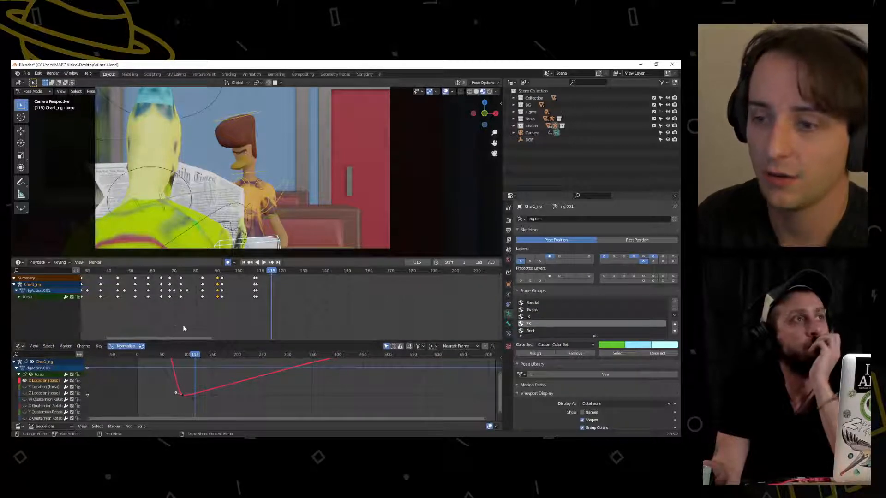
{"action": "mouse_move", "coordinate": [263, 272]}
{"action": "left_mouse_down"}
{"action": "mouse_move", "coordinate": [254, 276]}
{"action": "mouse_move", "coordinate": [339, 274]}
{"action": "mouse_move", "coordinate": [257, 272]}
{"action": "left_mouse_up"}
{"action": "key", "text": "space"}
Leave the camera view for an overview of the booth, select the character's root bone and check the pose around frame 104
{"action": "scroll", "coordinate": [290, 239], "scroll_direction": "down", "scroll_amount": 5}
{"action": "middle_click_drag", "start_coordinate": [290, 239], "coordinate": [208, 232]}
{"action": "scroll", "coordinate": [208, 232], "scroll_direction": "down", "scroll_amount": 3}
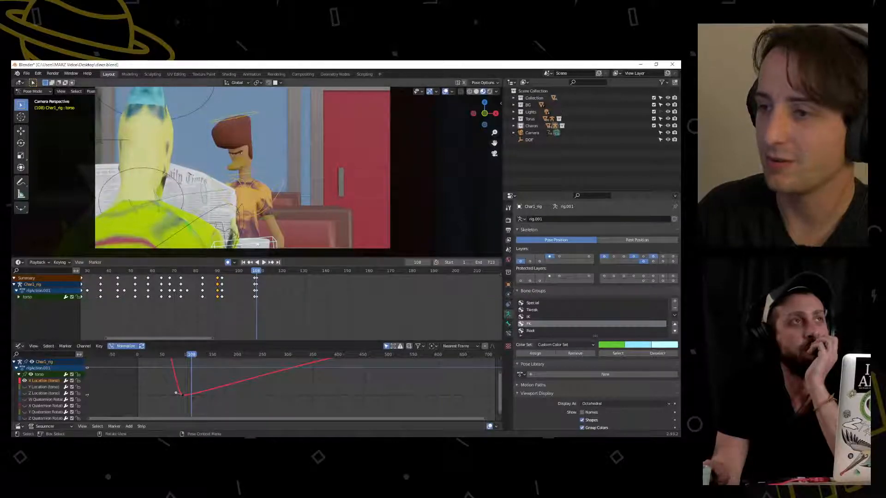
{"action": "scroll", "coordinate": [208, 232], "scroll_direction": "up", "scroll_amount": 5}
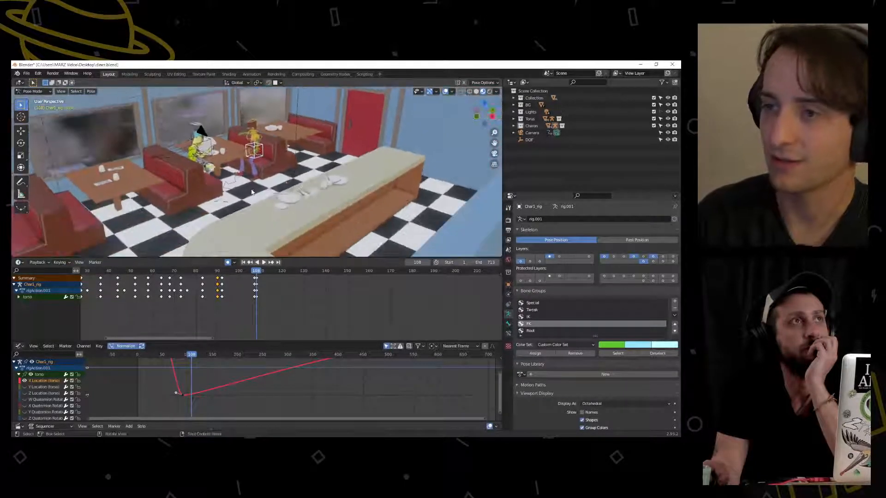
{"action": "left_click", "coordinate": [259, 165]}
{"action": "right_click", "coordinate": [257, 273]}
{"action": "key", "text": "Escape"}
{"action": "left_click", "coordinate": [265, 262]}
{"action": "left_click", "coordinate": [265, 263]}
{"action": "left_click", "coordinate": [248, 270]}
Try copying the root bone's keyframes near frame 108 onto those near frame 630, check the hold, and undo the copy
{"action": "scroll", "coordinate": [303, 297], "scroll_direction": "down", "scroll_amount": 8}
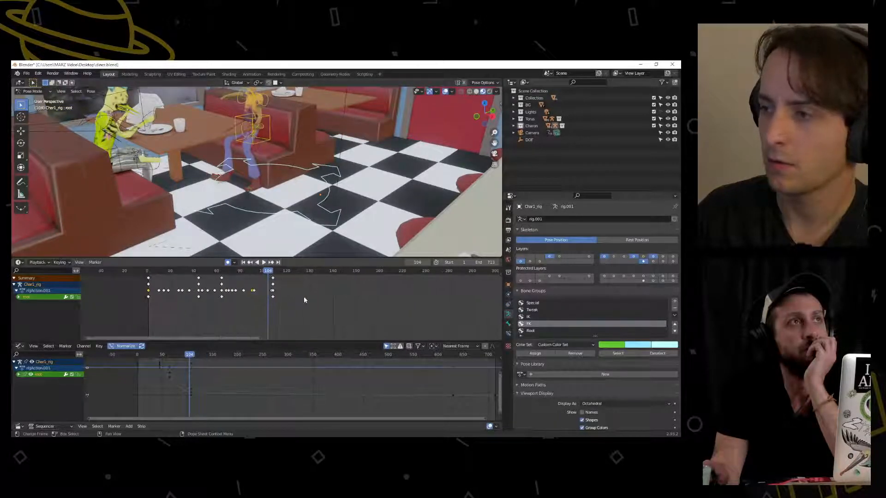
{"action": "key", "text": "Home"}
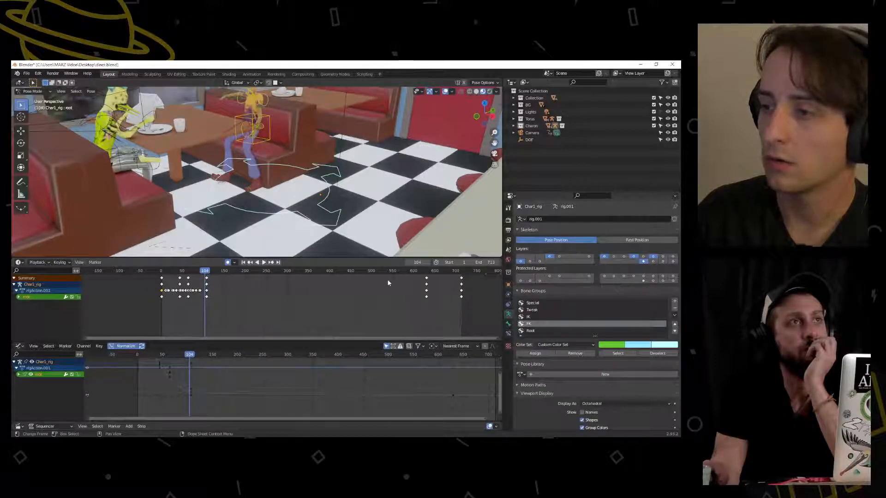
{"action": "left_click", "coordinate": [207, 278]}
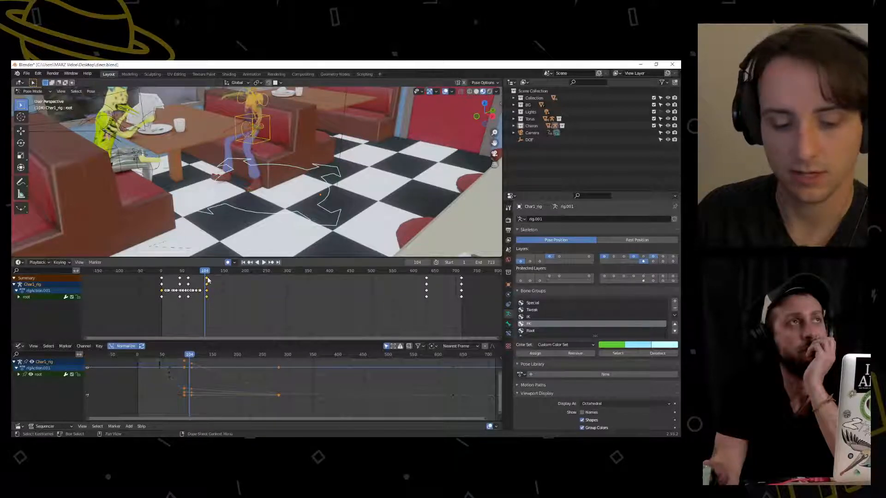
{"action": "left_click_drag", "start_coordinate": [207, 280], "coordinate": [427, 300]}
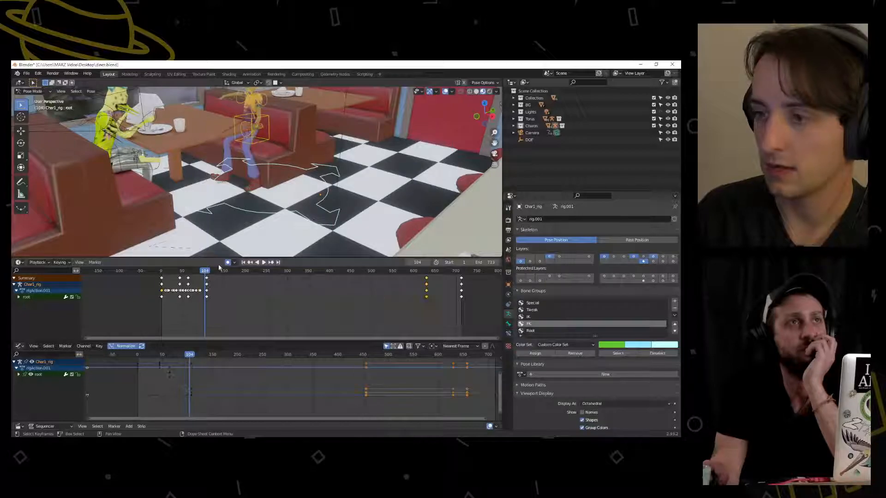
{"action": "left_click_drag", "start_coordinate": [207, 273], "coordinate": [234, 281]}
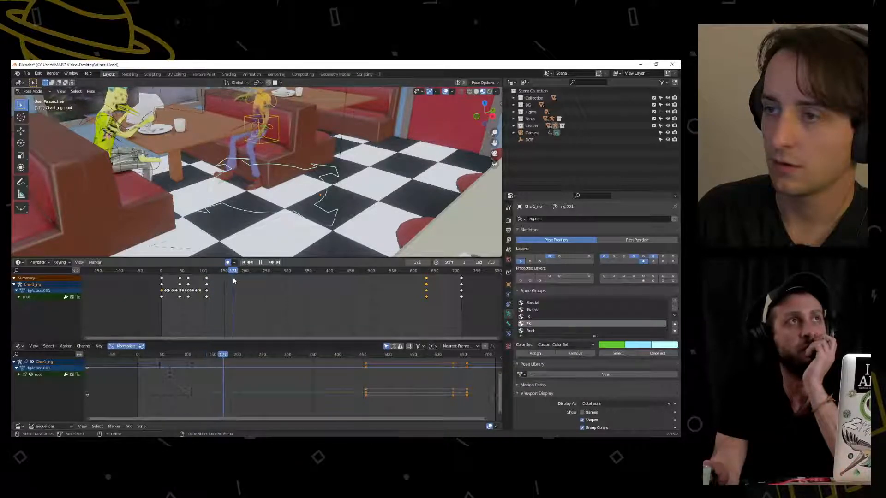
{"action": "key", "text": "ctrl+z"}
{"action": "key", "text": "ctrl+z"}
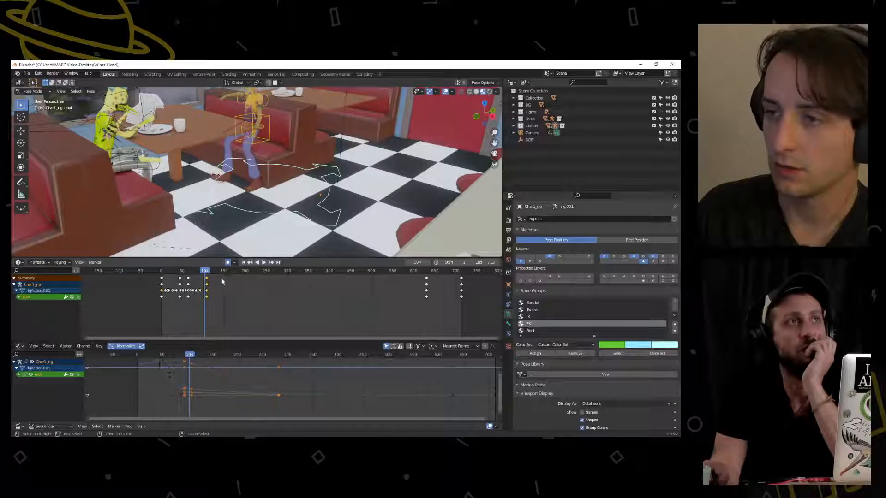
Select all the character's bones and duplicate their keyframes from about frame 108 to about frame 630
{"action": "left_click_drag", "start_coordinate": [204, 273], "coordinate": [208, 294]}
{"action": "scroll", "coordinate": [214, 294], "scroll_direction": "up", "scroll_amount": 5}
{"action": "middle_click_drag", "start_coordinate": [223, 294], "coordinate": [207, 297]}
{"action": "key", "text": "a"}
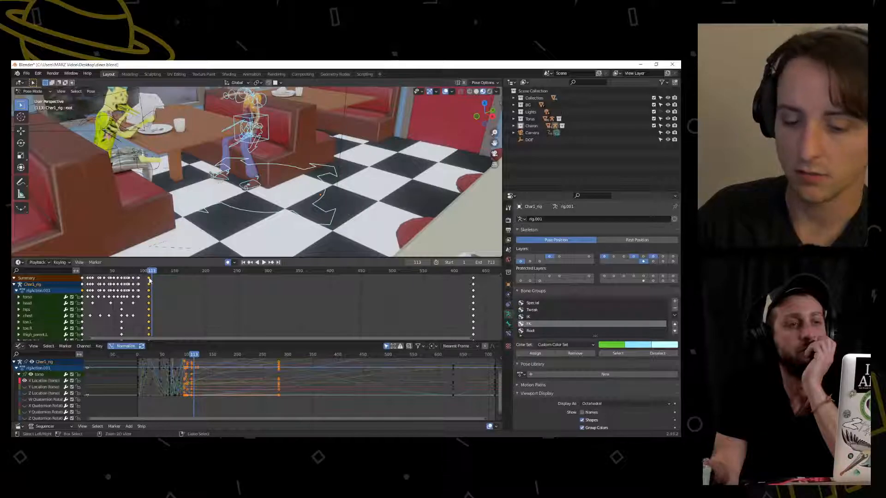
{"action": "key", "text": "shift+d"}
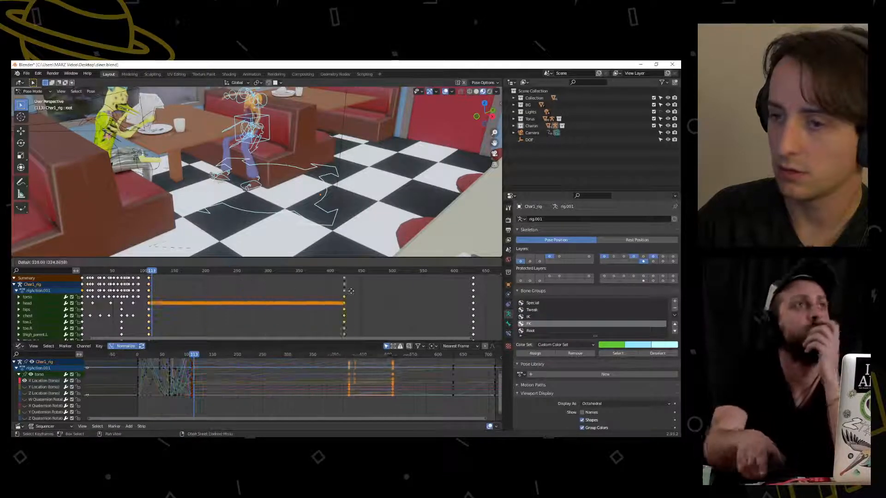
{"action": "left_click", "coordinate": [474, 291]}
Shift the duplicated keyframe column so it lands exactly on the existing keyframes at about frame 630
{"action": "scroll", "coordinate": [480, 294], "scroll_direction": "up", "scroll_amount": 5}
{"action": "middle_click_drag", "start_coordinate": [480, 295], "coordinate": [277, 304], "text": "shift"}
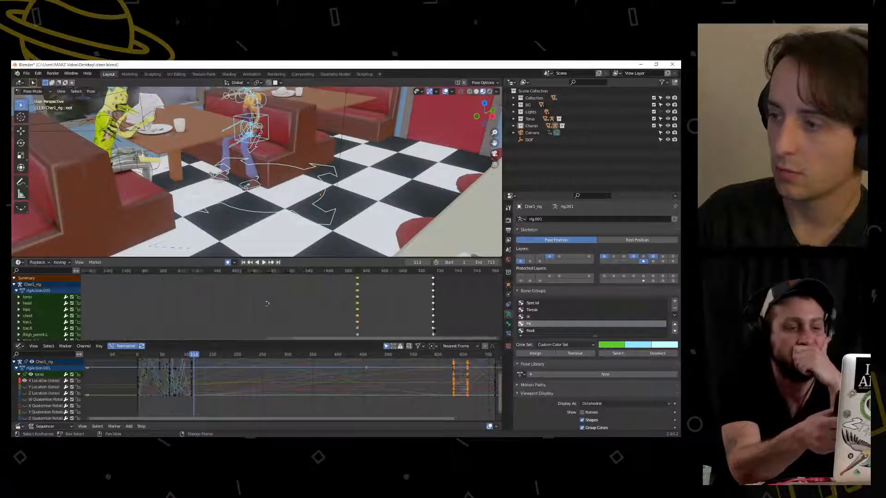
{"action": "middle_click_drag", "start_coordinate": [450, 330], "coordinate": [365, 305]}
{"action": "scroll", "coordinate": [297, 290], "scroll_direction": "up", "scroll_amount": 6}
{"action": "middle_click_drag", "start_coordinate": [285, 291], "coordinate": [279, 315]}
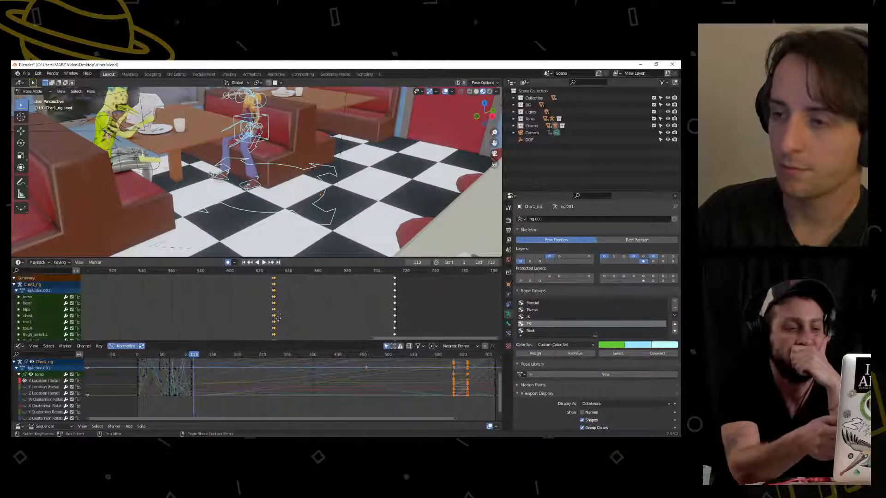
{"action": "key", "text": "g"}
{"action": "left_click", "coordinate": [282, 292]}
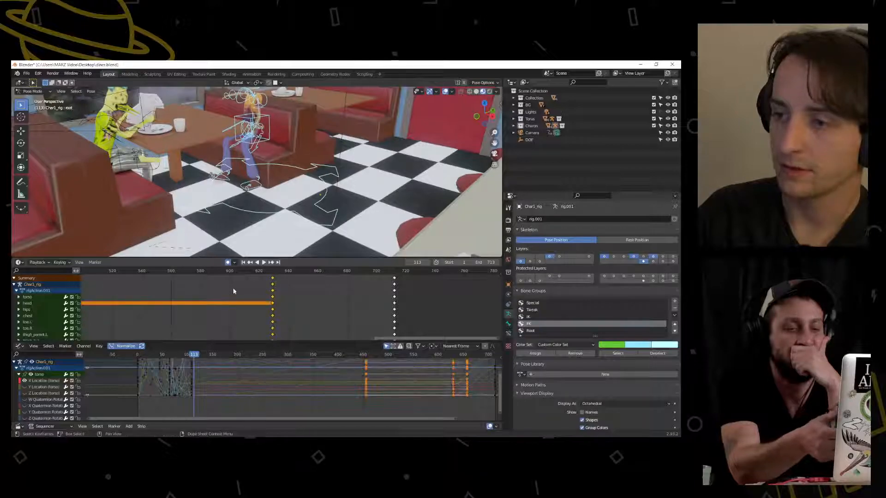
Play and scrub the hold after the sit-down, between about frames 107 and 141, to check for drift
{"action": "scroll", "coordinate": [129, 328], "scroll_direction": "down", "scroll_amount": 3}
{"action": "scroll", "coordinate": [129, 329], "scroll_direction": "down", "scroll_amount": 4}
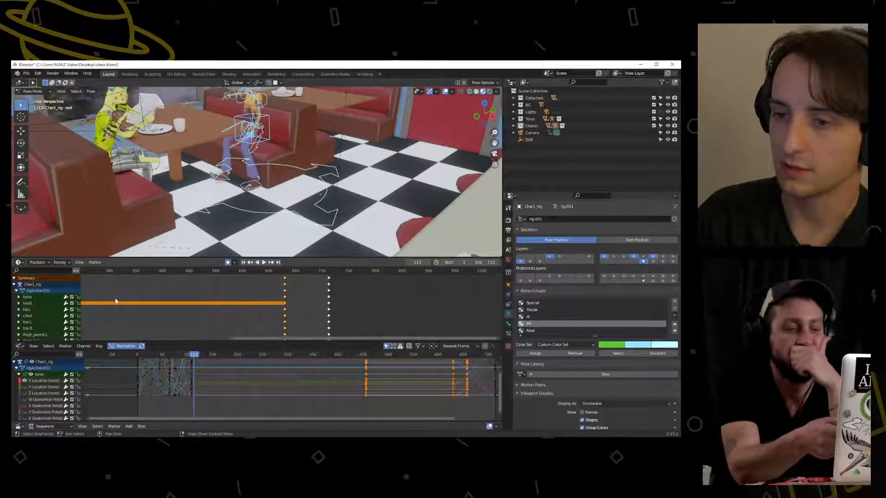
{"action": "scroll", "coordinate": [173, 304], "scroll_direction": "up", "scroll_amount": 2}
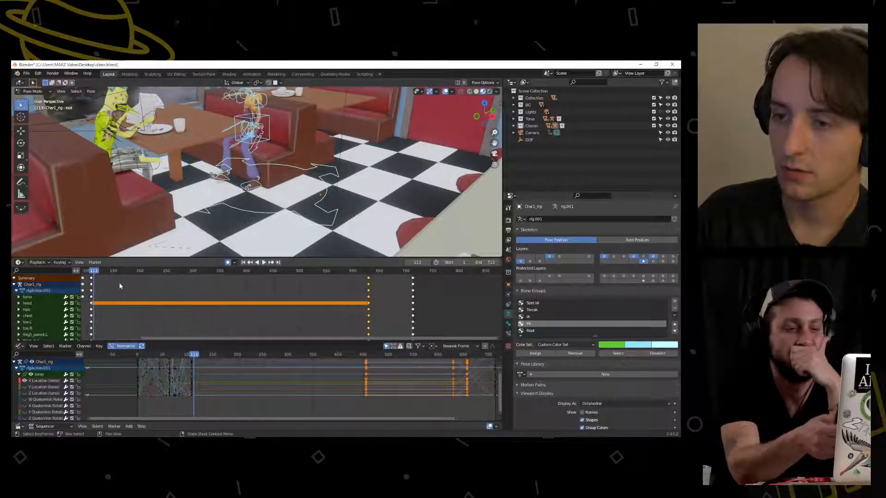
{"action": "left_click_drag", "start_coordinate": [112, 273], "coordinate": [106, 273]}
{"action": "left_click", "coordinate": [264, 262]}
{"action": "left_click", "coordinate": [261, 262]}
{"action": "left_click", "coordinate": [110, 278]}
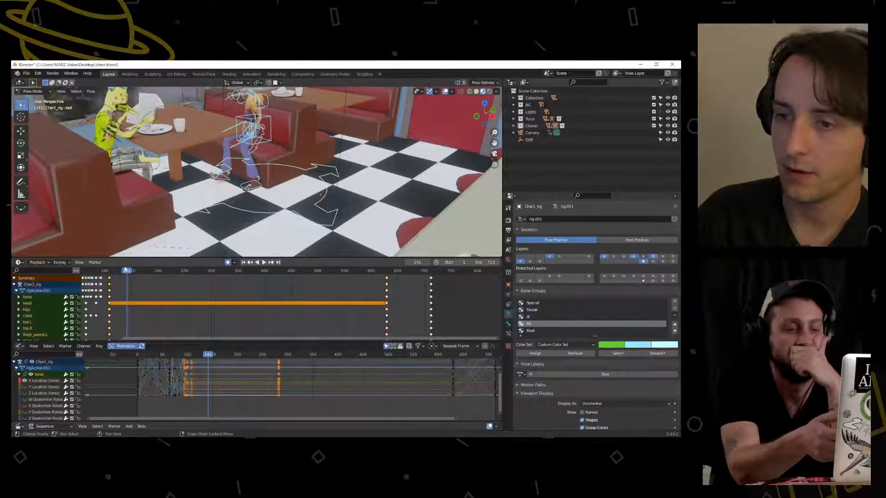
{"action": "left_click", "coordinate": [152, 280], "text": "ctrl"}
{"action": "left_click_drag", "start_coordinate": [130, 272], "coordinate": [108, 274]}
Jump to the keyframes at frame 108 and insert Location & Rotation keyframes there for all bones
{"action": "scroll", "coordinate": [96, 290], "scroll_direction": "up", "scroll_amount": 4}
{"action": "middle_click_drag", "start_coordinate": [98, 288], "coordinate": [210, 287]}
{"action": "scroll", "coordinate": [209, 289], "scroll_direction": "up", "scroll_amount": 6}
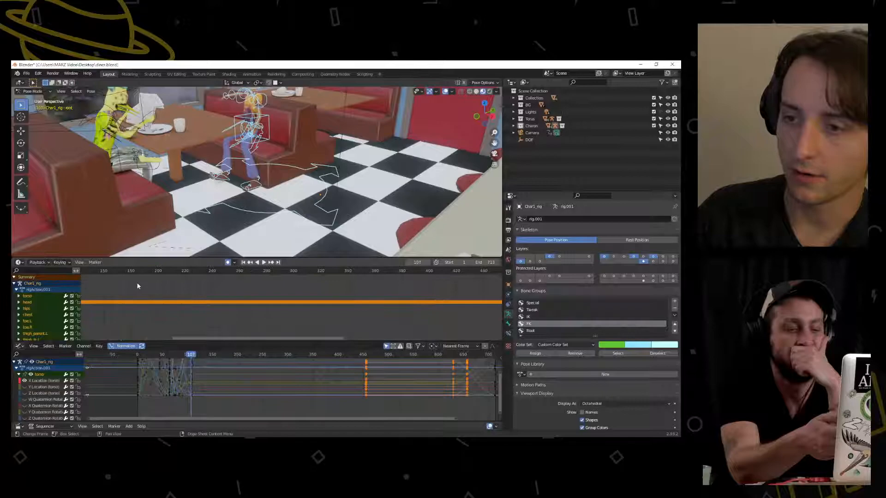
{"action": "left_click", "coordinate": [271, 262]}
{"action": "left_click", "coordinate": [271, 262]}
{"action": "left_click", "coordinate": [250, 263]}
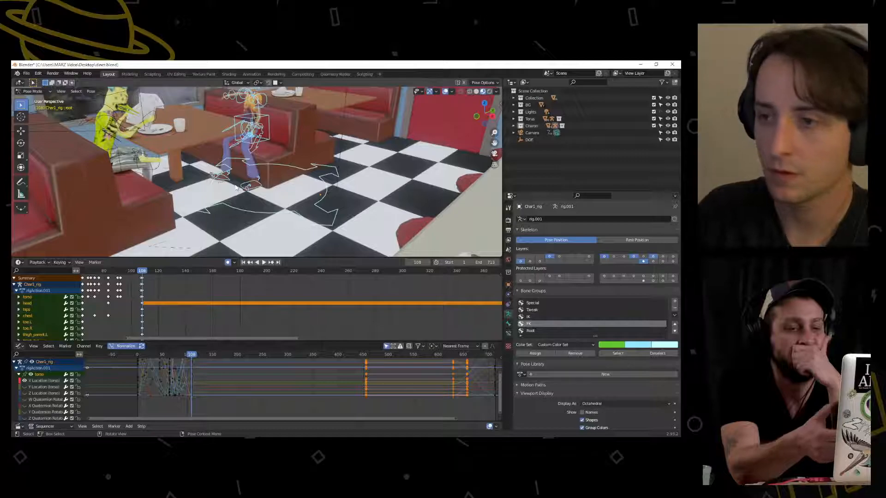
{"action": "key", "text": "i"}
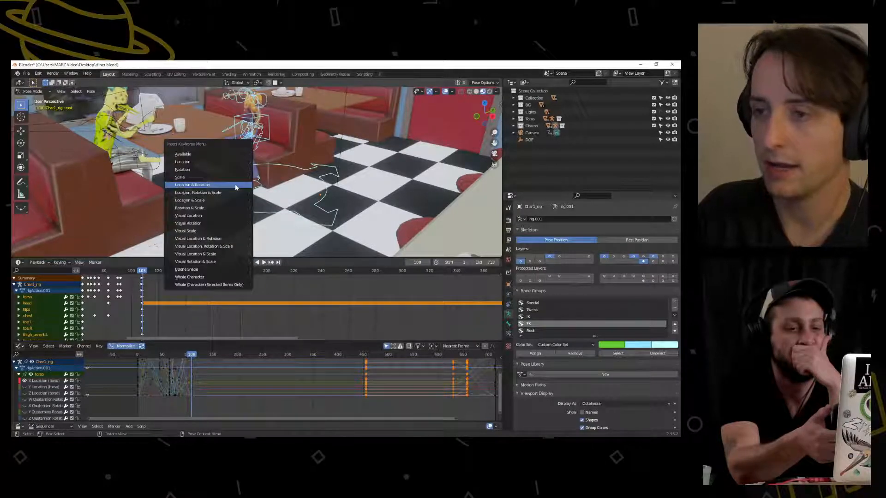
{"action": "left_click", "coordinate": [235, 187]}
Select the complete keyframe column at frame 108 and duplicate it onto the existing column at about frame 630
{"action": "scroll", "coordinate": [181, 298], "scroll_direction": "down", "scroll_amount": 5}
{"action": "scroll", "coordinate": [153, 294], "scroll_direction": "down", "scroll_amount": 1}
{"action": "key", "text": "g"}
{"action": "left_click", "coordinate": [220, 294]}
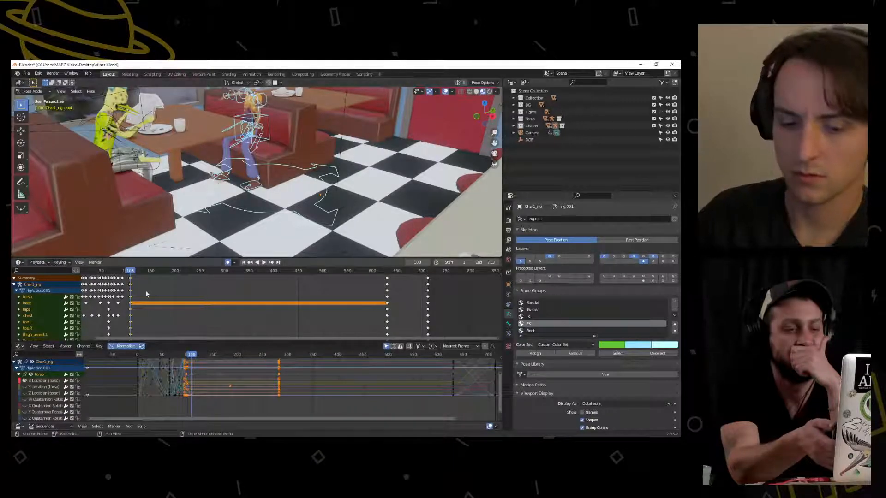
{"action": "key", "text": "shift+d"}
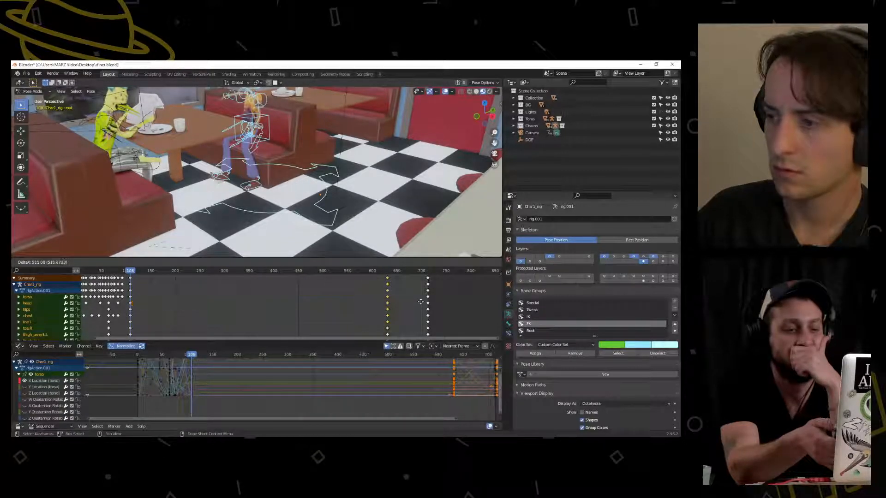
{"action": "left_click", "coordinate": [420, 304]}
{"action": "key", "text": "shift+d"}
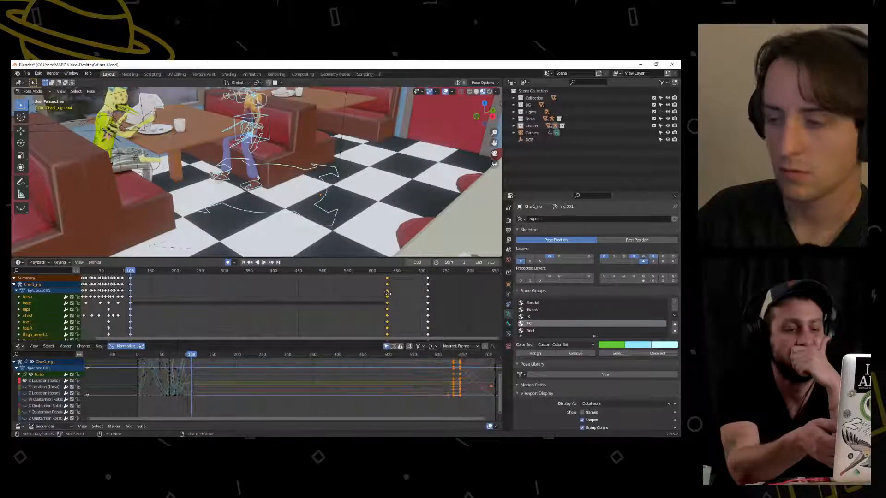
Play the seated hold from frame 108 to about frame 251 and check the character's pose from closer up
{"action": "left_click", "coordinate": [428, 293]}
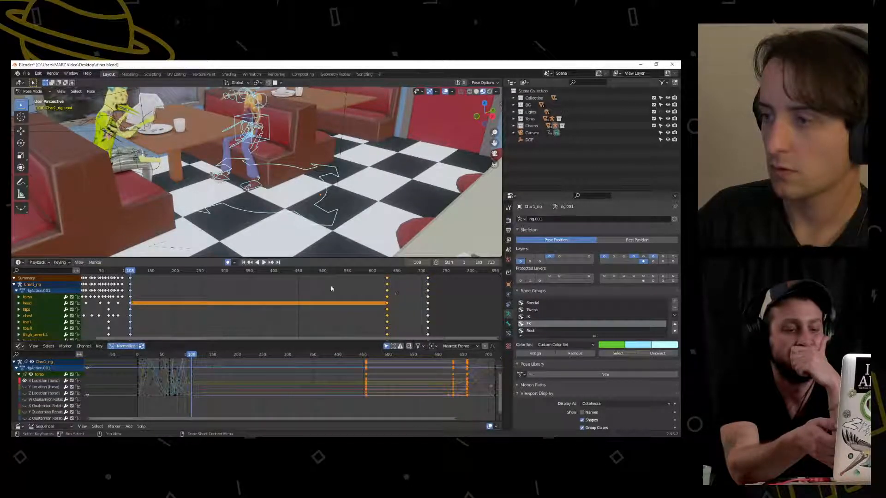
{"action": "left_click", "coordinate": [264, 263]}
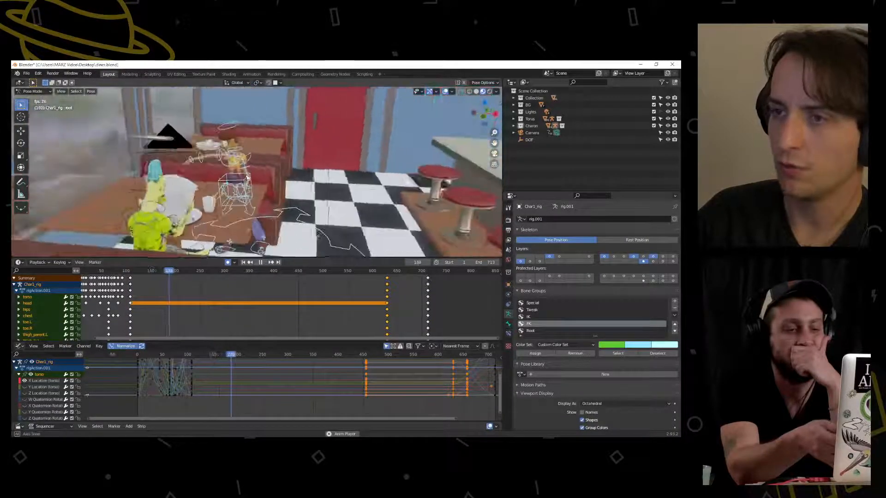
{"action": "key", "text": "space"}
{"action": "key", "text": "Escape"}
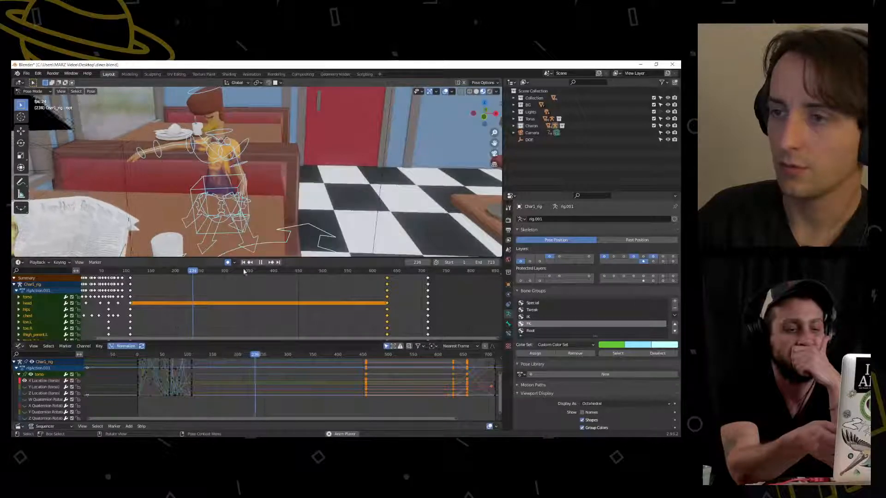
{"action": "left_click", "coordinate": [260, 263]}
{"action": "middle_click_drag", "start_coordinate": [164, 190], "coordinate": [219, 180]}
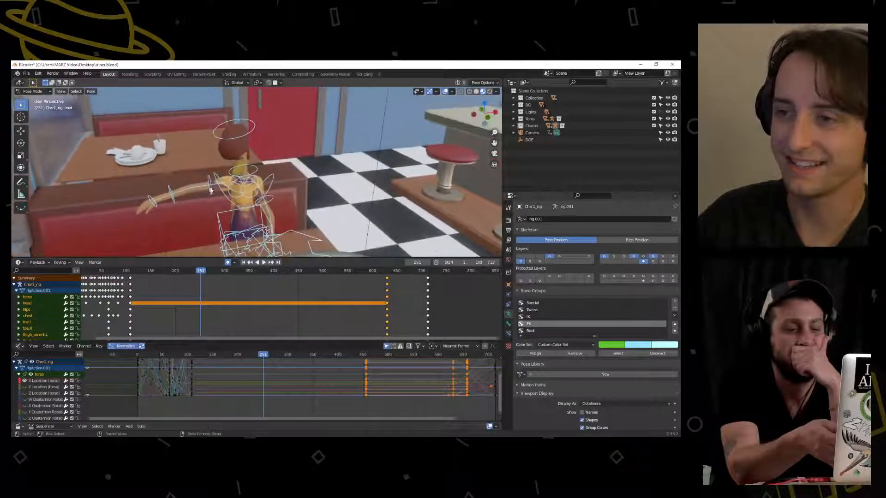
Select the right upper arm FK control and examine the arm and shoulder closely from the front
{"action": "left_click", "coordinate": [220, 181]}
{"action": "scroll", "coordinate": [209, 223], "scroll_direction": "up", "scroll_amount": 2}
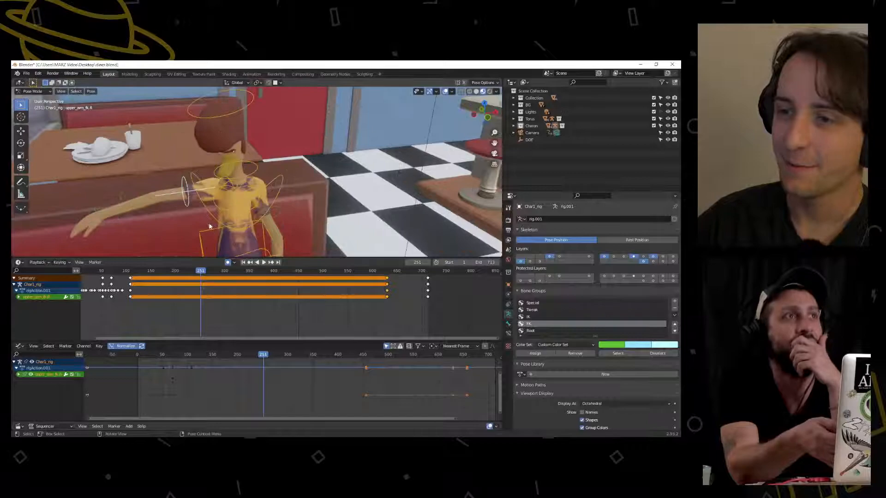
{"action": "left_click", "coordinate": [131, 205]}
{"action": "left_click", "coordinate": [190, 187]}
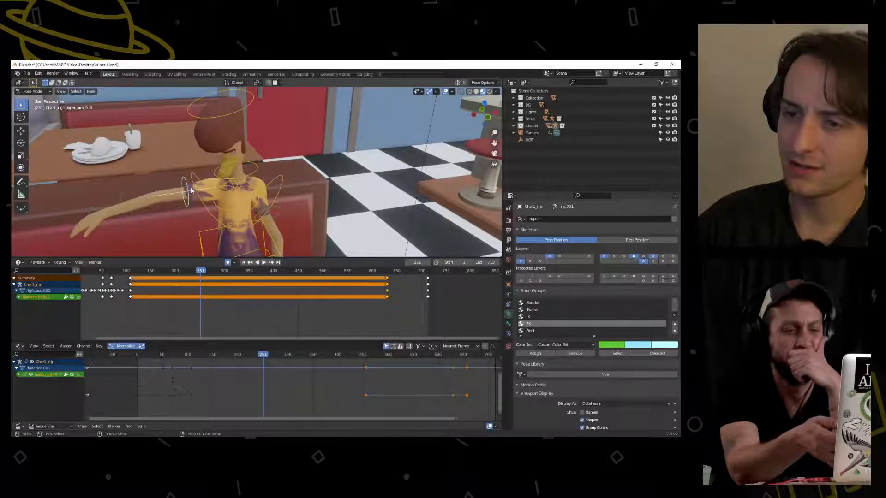
{"action": "middle_click_drag", "start_coordinate": [190, 186], "coordinate": [203, 238]}
Select all visible bones of the character and pick their keyframes at frame 108
{"action": "left_click", "coordinate": [131, 294]}
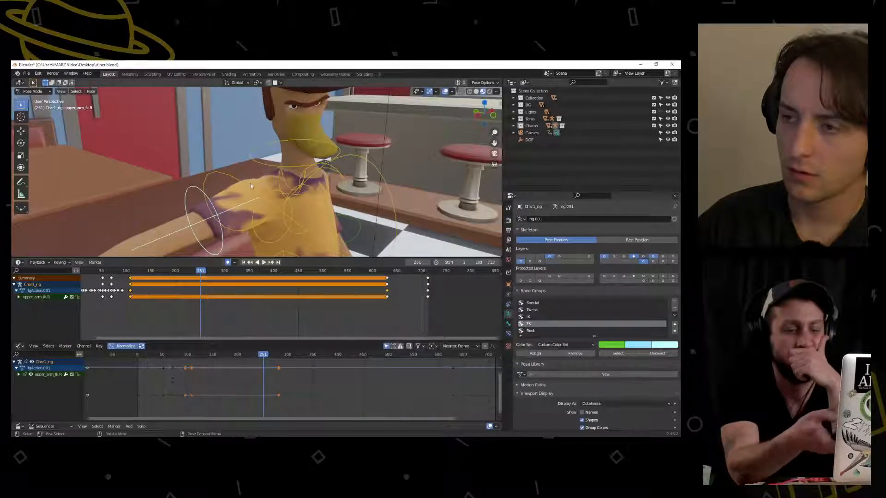
{"action": "key", "text": "a"}
{"action": "scroll", "coordinate": [117, 301], "scroll_direction": "up", "scroll_amount": 5}
{"action": "middle_click_drag", "start_coordinate": [117, 301], "coordinate": [216, 303]}
{"action": "scroll", "coordinate": [217, 303], "scroll_direction": "up", "scroll_amount": 8}
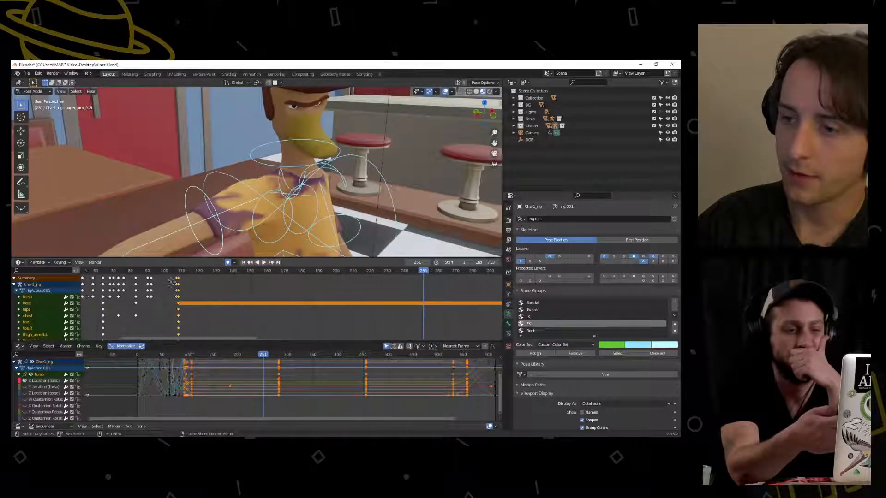
{"action": "left_click", "coordinate": [187, 282]}
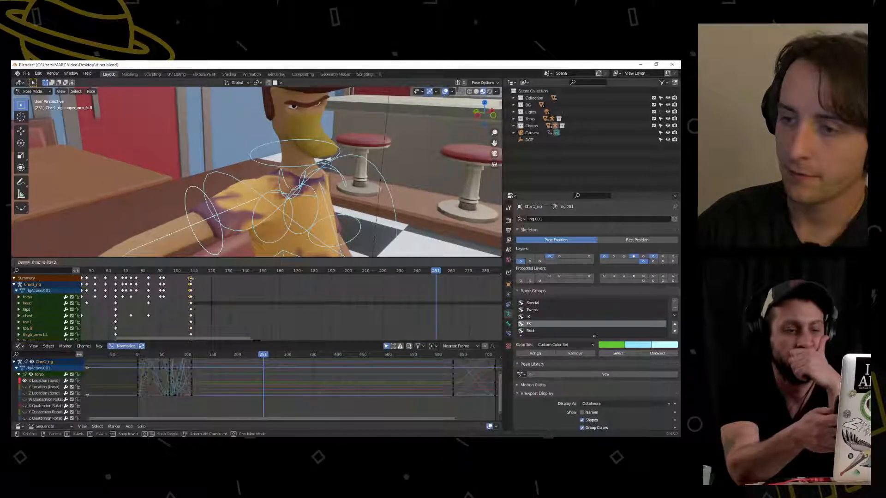
Move the playhead onto the keyframe column at frame 108
{"action": "scroll", "coordinate": [249, 311], "scroll_direction": "down", "scroll_amount": 4}
{"action": "scroll", "coordinate": [249, 310], "scroll_direction": "down", "scroll_amount": 1}
{"action": "middle_click_drag", "start_coordinate": [260, 310], "coordinate": [216, 290]}
{"action": "scroll", "coordinate": [216, 290], "scroll_direction": "up", "scroll_amount": 3}
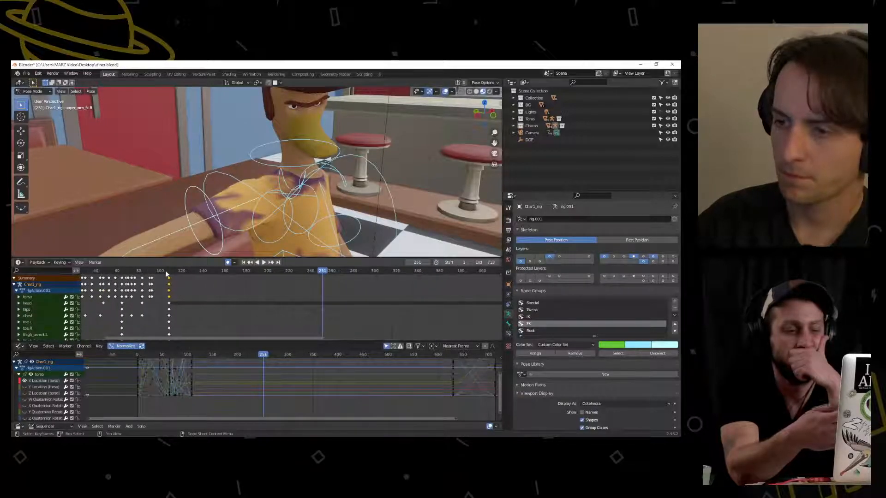
{"action": "key", "text": "Down"}
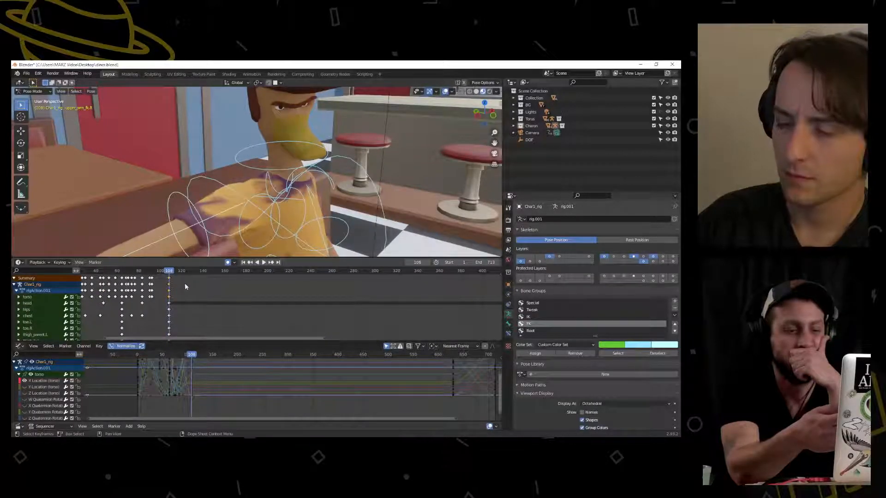
{"action": "left_click", "coordinate": [250, 262]}
{"action": "left_click", "coordinate": [272, 263]}
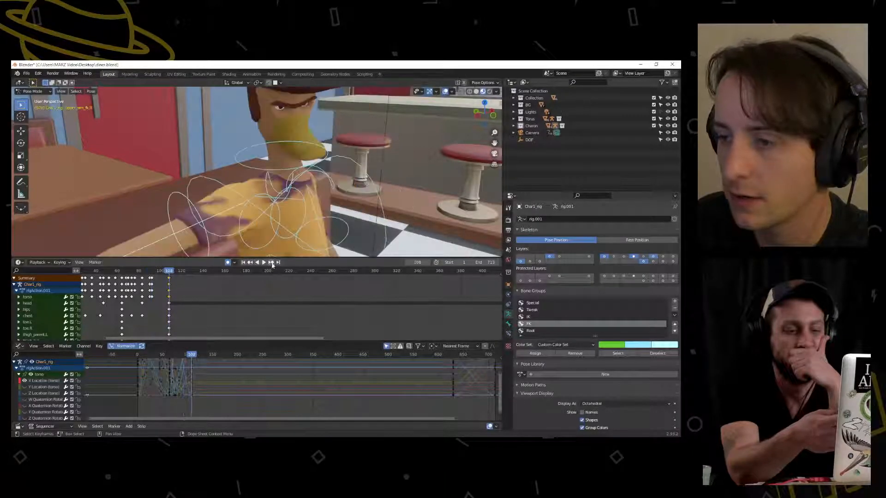
Select the keyframe column at frame 108 for all bones and duplicate it onto the column at about frame 630
{"action": "scroll", "coordinate": [268, 307], "scroll_direction": "down", "scroll_amount": 5}
{"action": "middle_click_drag", "start_coordinate": [269, 307], "coordinate": [209, 300]}
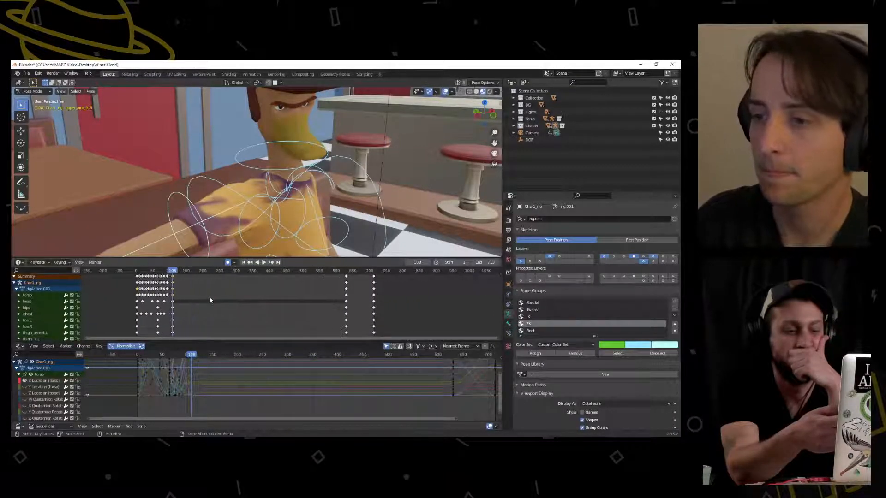
{"action": "left_click", "coordinate": [172, 276]}
{"action": "scroll", "coordinate": [173, 277], "scroll_direction": "down", "scroll_amount": 2}
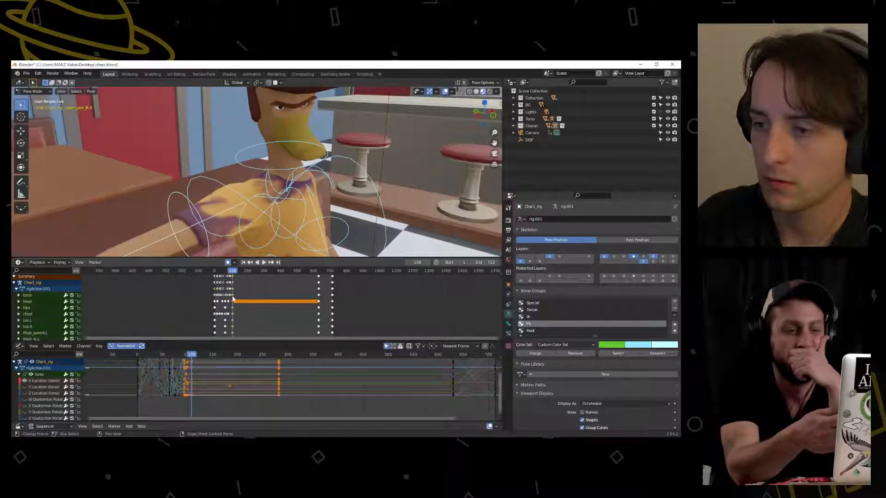
{"action": "left_click", "coordinate": [205, 286]}
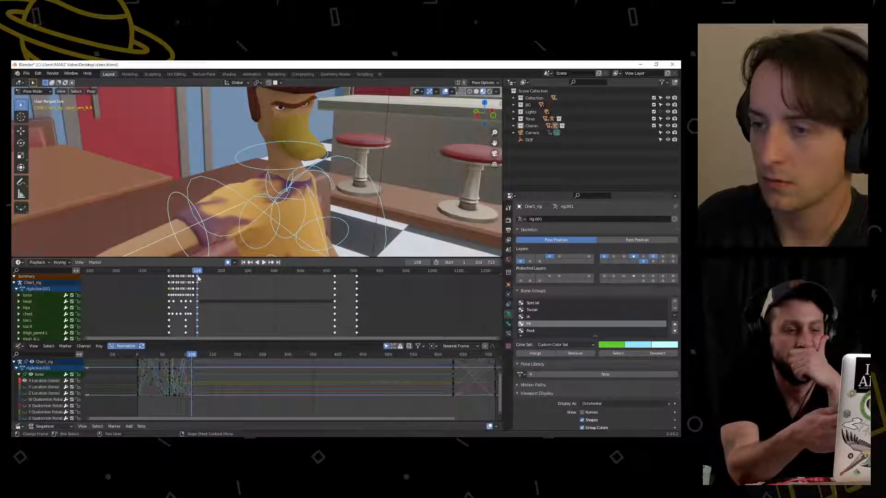
{"action": "left_click", "coordinate": [199, 277]}
{"action": "left_click_drag", "start_coordinate": [199, 277], "coordinate": [336, 299]}
Align the duplicated keyframes exactly with the existing column at about frame 630, briefly playing the hold in between
{"action": "middle_click_drag", "start_coordinate": [324, 292], "coordinate": [207, 293]}
{"action": "scroll", "coordinate": [274, 301], "scroll_direction": "up", "scroll_amount": 8}
{"action": "left_click", "coordinate": [264, 262]}
{"action": "left_click", "coordinate": [263, 262]}
{"action": "scroll", "coordinate": [220, 286], "scroll_direction": "up", "scroll_amount": 1}
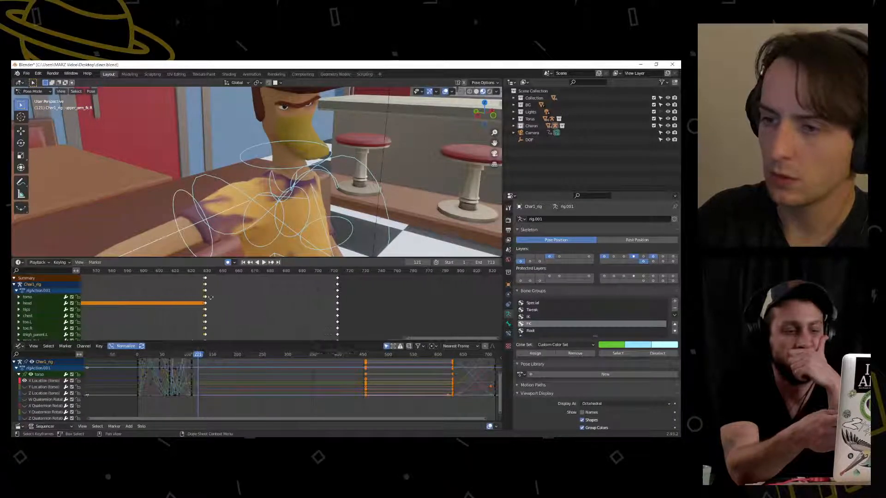
{"action": "scroll", "coordinate": [207, 290], "scroll_direction": "up", "scroll_amount": 5}
{"action": "left_click_drag", "start_coordinate": [162, 277], "coordinate": [165, 276]}
Play parts of the hold and the stretch from about frame 630 to 673 to check for unwanted movement
{"action": "left_click", "coordinate": [261, 263]}
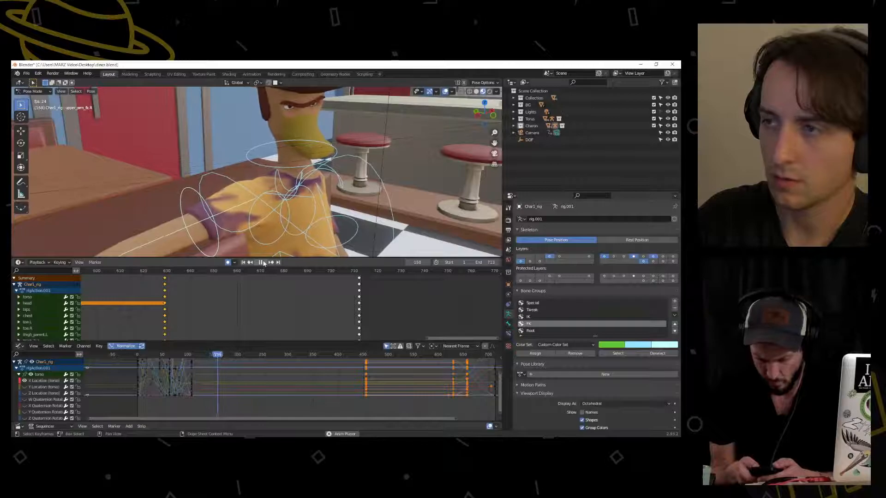
{"action": "left_click", "coordinate": [176, 270]}
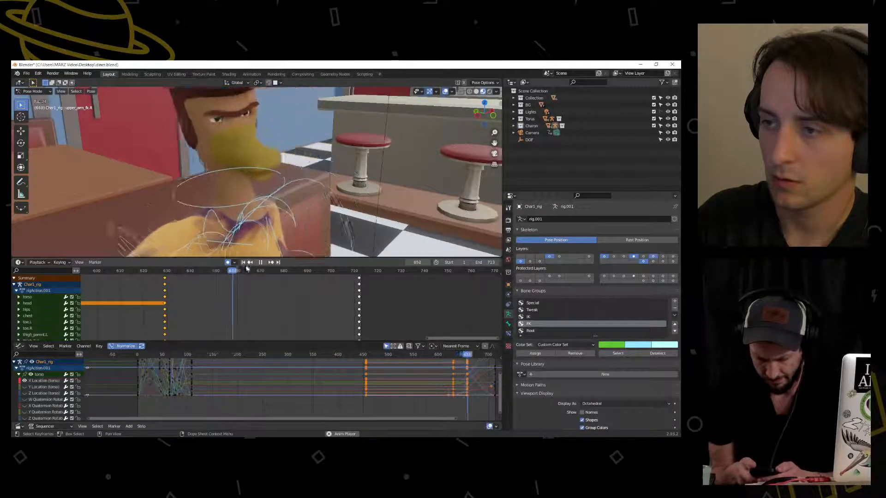
{"action": "key", "text": "space"}
{"action": "scroll", "coordinate": [240, 284], "scroll_direction": "down", "scroll_amount": 5}
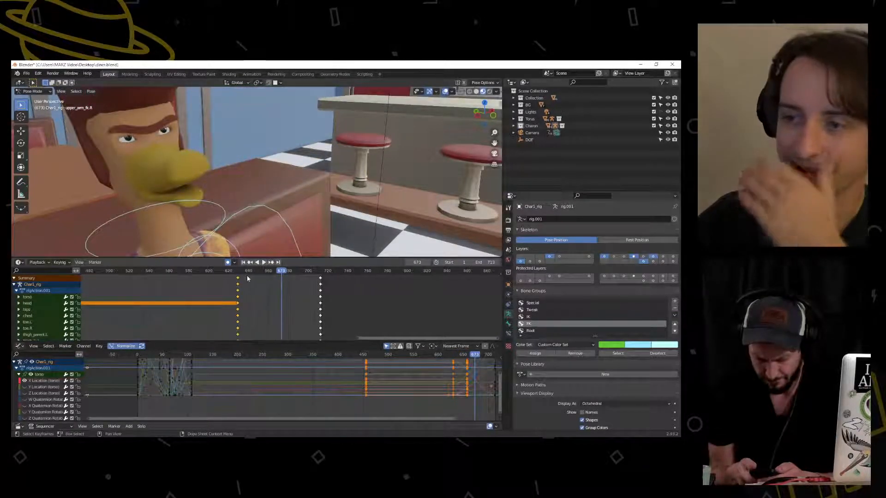
Duplicate the keyframe column at about frame 630 onto the last column near frame 713 and play from frame 622
{"action": "left_click_drag", "start_coordinate": [237, 282], "coordinate": [320, 284]}
{"action": "key", "text": "space"}
{"action": "left_click", "coordinate": [227, 270]}
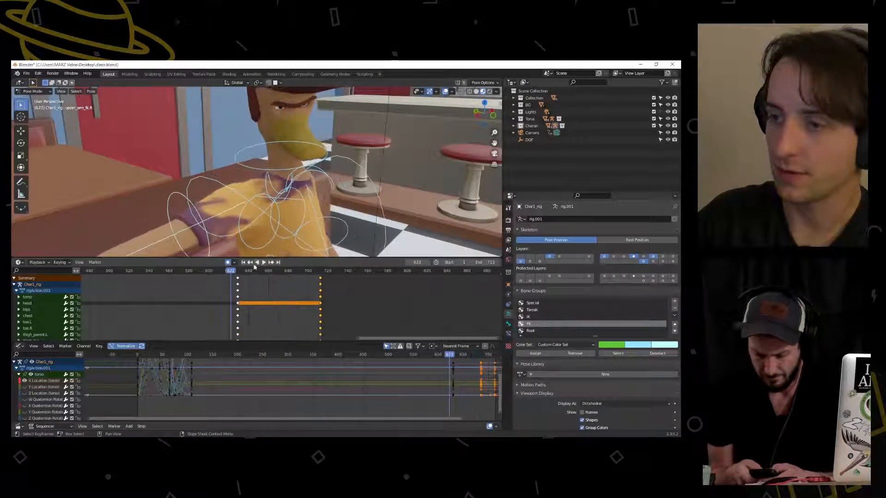
{"action": "left_click", "coordinate": [261, 262]}
Scrub from frame 640 back to about frame 514 with the whole character in view to check the held pose
{"action": "scroll", "coordinate": [230, 281], "scroll_direction": "down", "scroll_amount": 8}
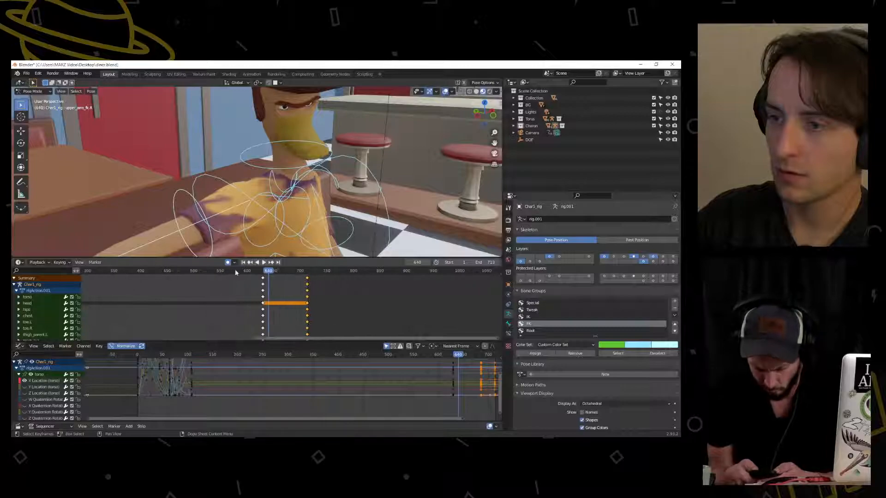
{"action": "scroll", "coordinate": [281, 213], "scroll_direction": "down", "scroll_amount": 9}
{"action": "scroll", "coordinate": [281, 212], "scroll_direction": "up", "scroll_amount": 2}
{"action": "middle_click_drag", "start_coordinate": [281, 211], "coordinate": [250, 175]}
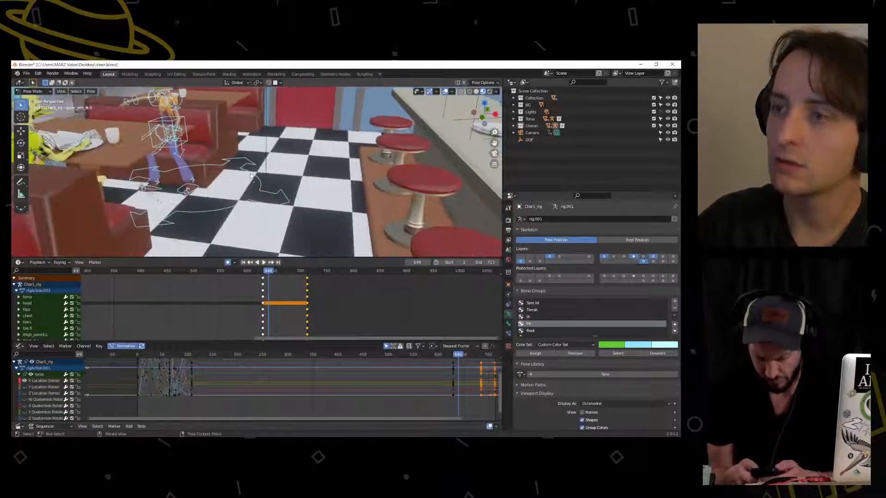
{"action": "left_click", "coordinate": [250, 176]}
{"action": "left_click_drag", "start_coordinate": [268, 272], "coordinate": [201, 272]}
Select all bones of the character rig and reveal any hidden ones
{"action": "scroll", "coordinate": [235, 208], "scroll_direction": "down", "scroll_amount": 7}
{"action": "key", "text": "a"}
{"action": "scroll", "coordinate": [235, 208], "scroll_direction": "up", "scroll_amount": 6}
{"action": "scroll", "coordinate": [203, 319], "scroll_direction": "down", "scroll_amount": 6}
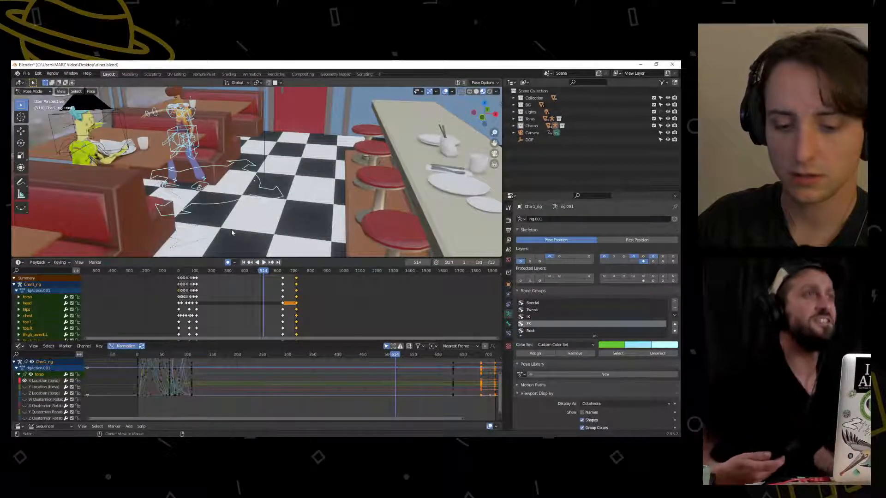
{"action": "key", "text": "alt+h"}
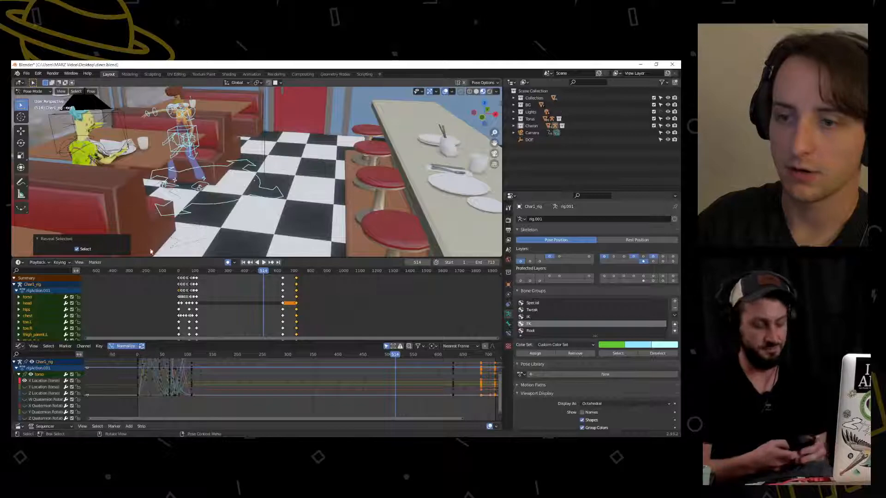
Play the hold from about frame 120 to 275 while watching the character's feet for drift
{"action": "middle_click_drag", "start_coordinate": [218, 217], "coordinate": [234, 228]}
{"action": "scroll", "coordinate": [245, 204], "scroll_direction": "up", "scroll_amount": 6}
{"action": "left_click", "coordinate": [207, 272]}
{"action": "key", "text": "space"}
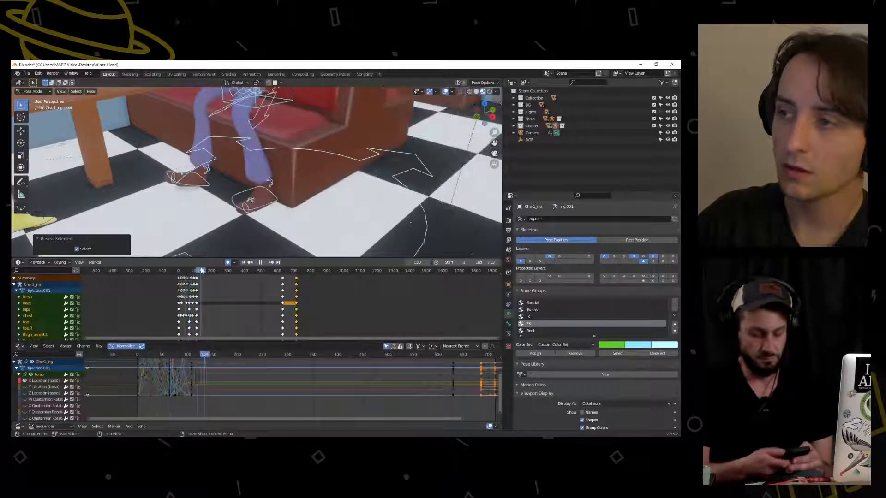
{"action": "key", "text": "space"}
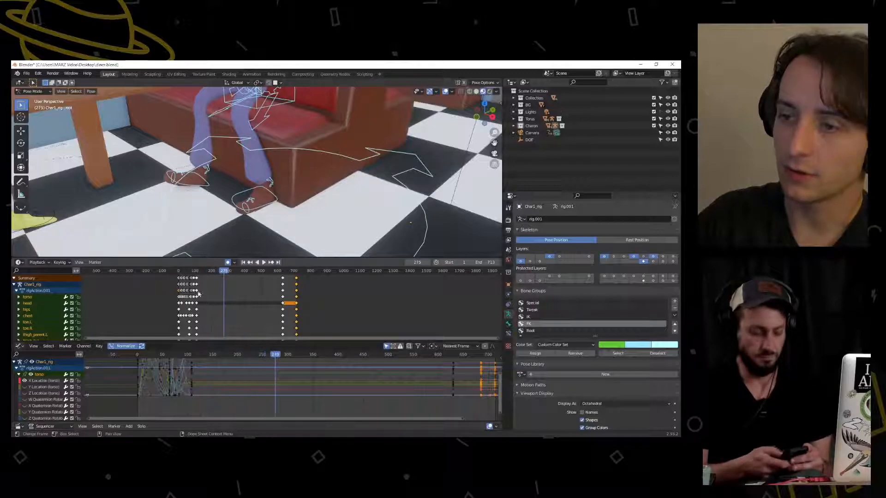
Look over the keyed bone channels and select the complete keyframe column at frame 108
{"action": "scroll", "coordinate": [43, 306], "scroll_direction": "down", "scroll_amount": 6}
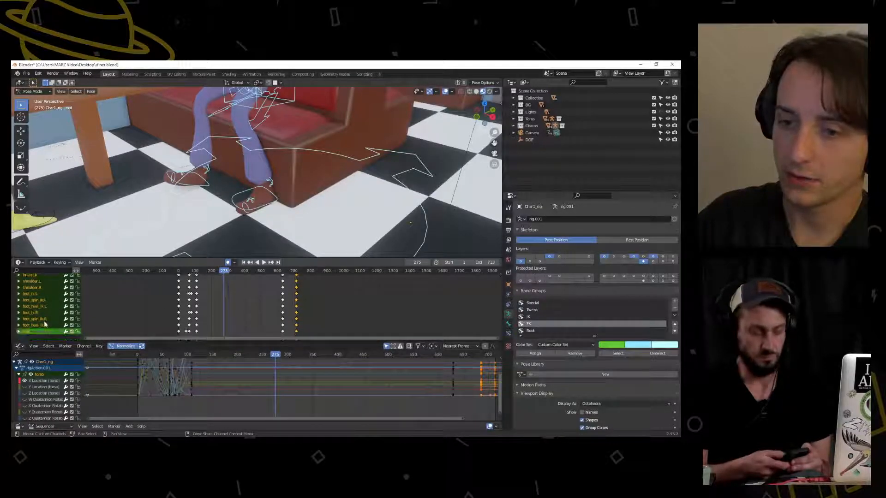
{"action": "scroll", "coordinate": [53, 325], "scroll_direction": "up", "scroll_amount": 6}
{"action": "scroll", "coordinate": [212, 317], "scroll_direction": "up", "scroll_amount": 3}
{"action": "scroll", "coordinate": [169, 294], "scroll_direction": "up", "scroll_amount": 7}
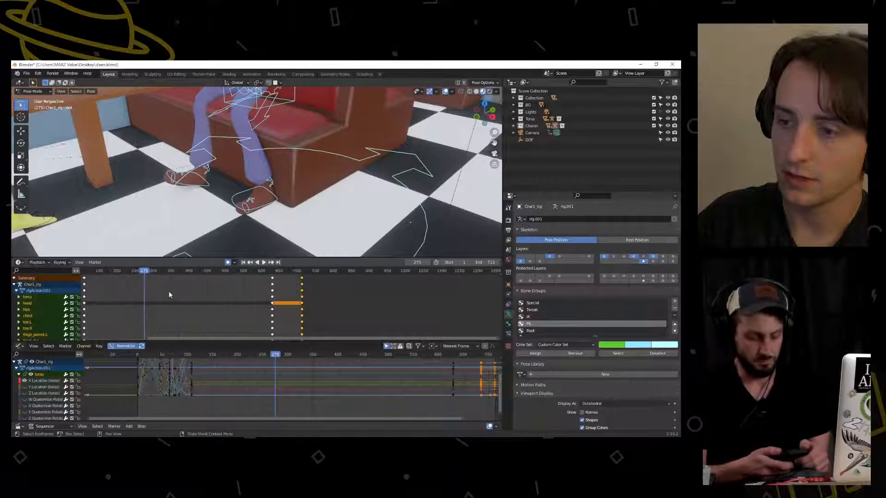
{"action": "middle_click_drag", "start_coordinate": [128, 290], "coordinate": [194, 303]}
{"action": "left_click", "coordinate": [154, 284]}
{"action": "scroll", "coordinate": [165, 289], "scroll_direction": "up", "scroll_amount": 4}
{"action": "scroll", "coordinate": [180, 305], "scroll_direction": "up", "scroll_amount": 6}
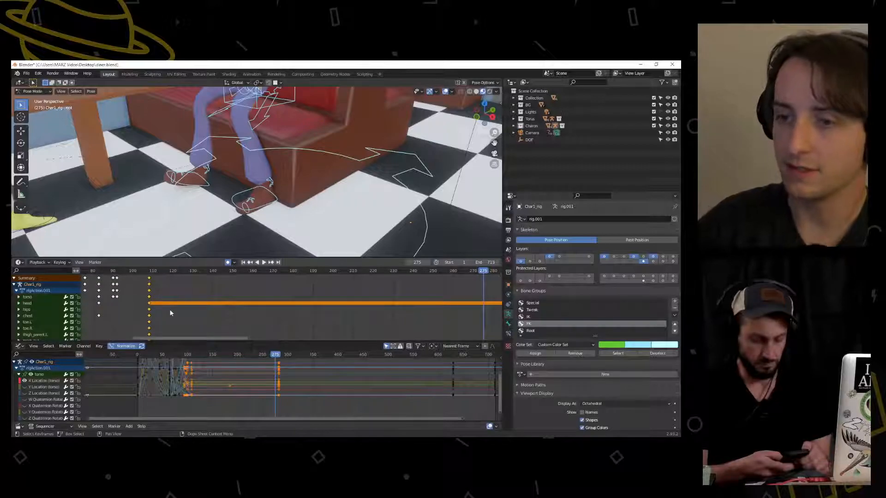
Copy the selected keyframes with the playhead at frame 108 and paste them over the column at frame 629
{"action": "middle_click_drag", "start_coordinate": [182, 286], "coordinate": [200, 285]}
{"action": "left_click", "coordinate": [202, 270]}
{"action": "key", "text": "space"}
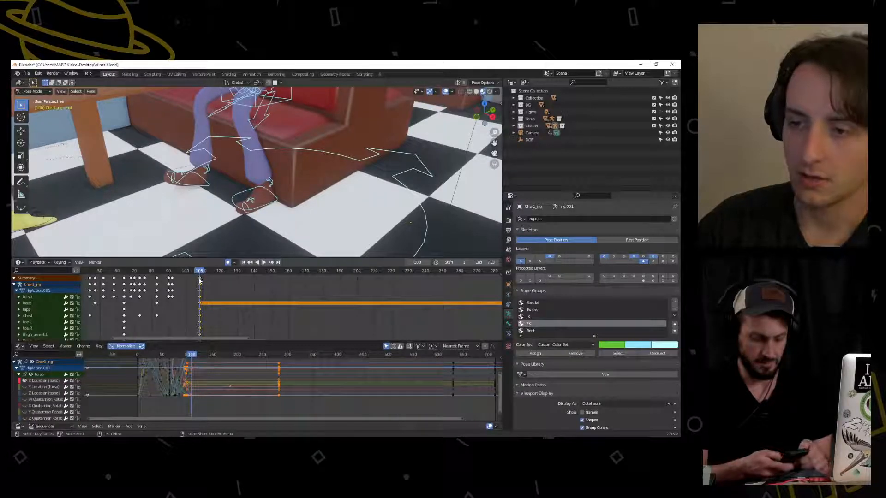
{"action": "right_click", "coordinate": [200, 280]}
{"action": "scroll", "coordinate": [241, 280], "scroll_direction": "down", "scroll_amount": 7}
{"action": "middle_click_drag", "start_coordinate": [326, 289], "coordinate": [167, 300]}
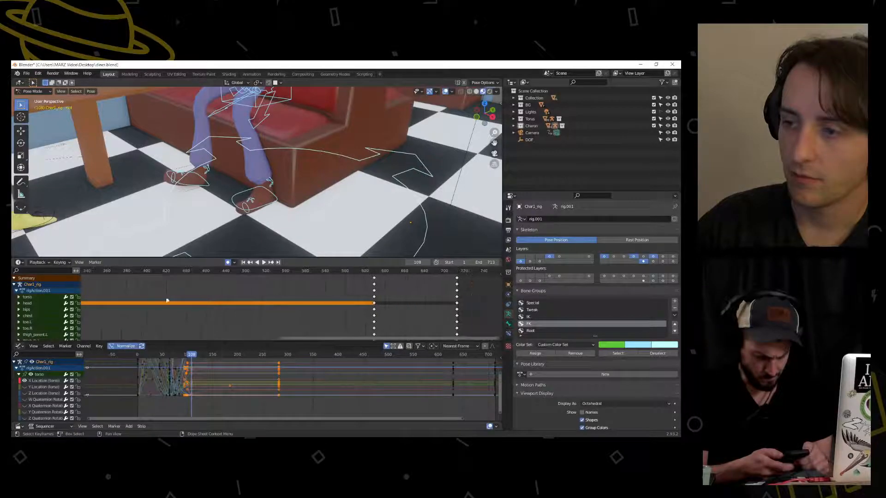
{"action": "right_click", "coordinate": [375, 278]}
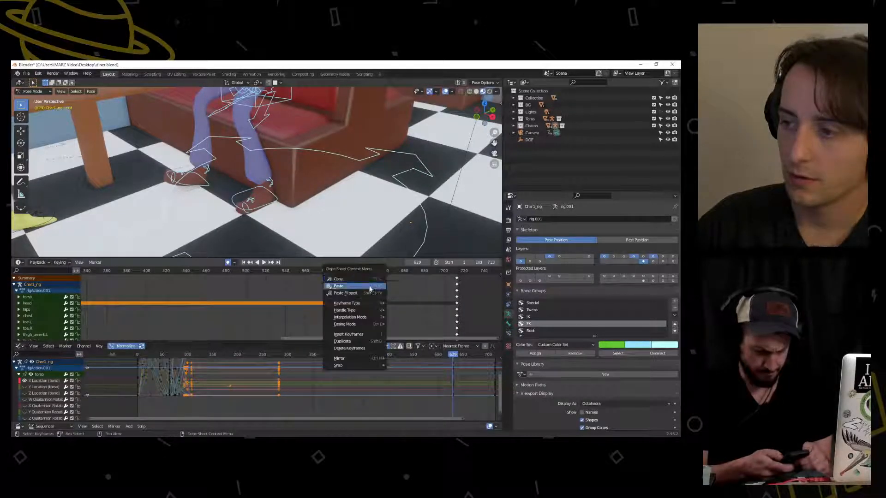
{"action": "left_click", "coordinate": [369, 290]}
Scrub back from frame 629 to about frame 414 and check the character's pose in the wider diner view
{"action": "left_click_drag", "start_coordinate": [374, 271], "coordinate": [161, 271]}
{"action": "scroll", "coordinate": [162, 272], "scroll_direction": "down", "scroll_amount": 7}
{"action": "scroll", "coordinate": [203, 214], "scroll_direction": "down", "scroll_amount": 5}
{"action": "middle_click_drag", "start_coordinate": [257, 239], "coordinate": [229, 255]}
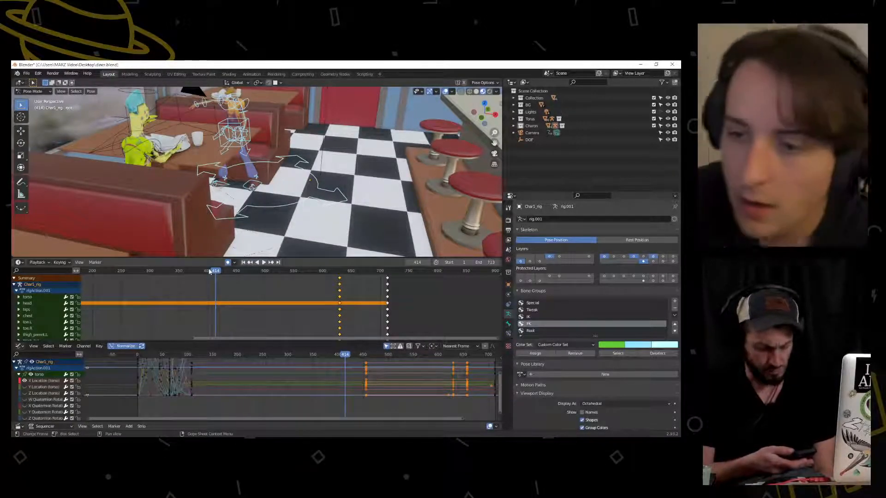
Examine the rig's action and bone channel lists, collapsing and expanding the action group
{"action": "scroll", "coordinate": [48, 388], "scroll_direction": "down", "scroll_amount": 2}
{"action": "scroll", "coordinate": [64, 323], "scroll_direction": "down", "scroll_amount": 6}
{"action": "scroll", "coordinate": [64, 323], "scroll_direction": "up", "scroll_amount": 8}
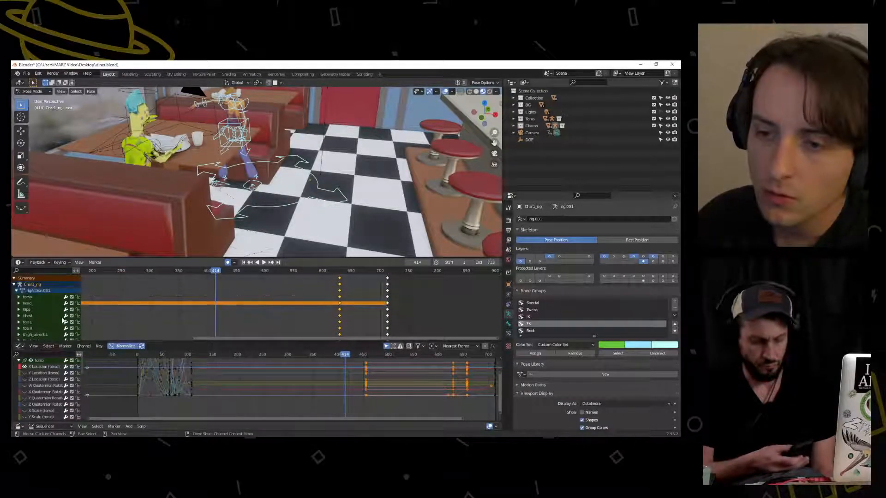
{"action": "left_click", "coordinate": [17, 291]}
{"action": "left_click", "coordinate": [16, 291]}
{"action": "scroll", "coordinate": [40, 305], "scroll_direction": "down", "scroll_amount": 2}
{"action": "scroll", "coordinate": [40, 305], "scroll_direction": "up", "scroll_amount": 2}
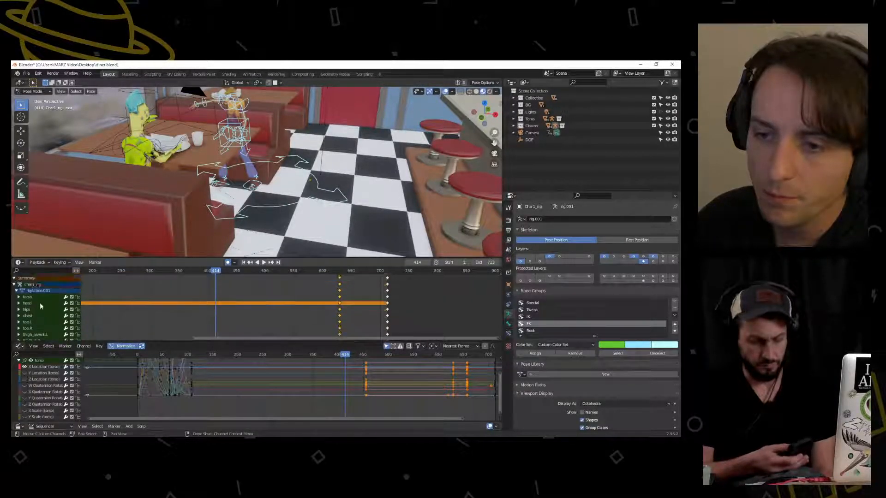
Collapse the rig's action channels and select the summary keyframe column at the end of the sit-down, around frame 108
{"action": "left_click", "coordinate": [17, 292]}
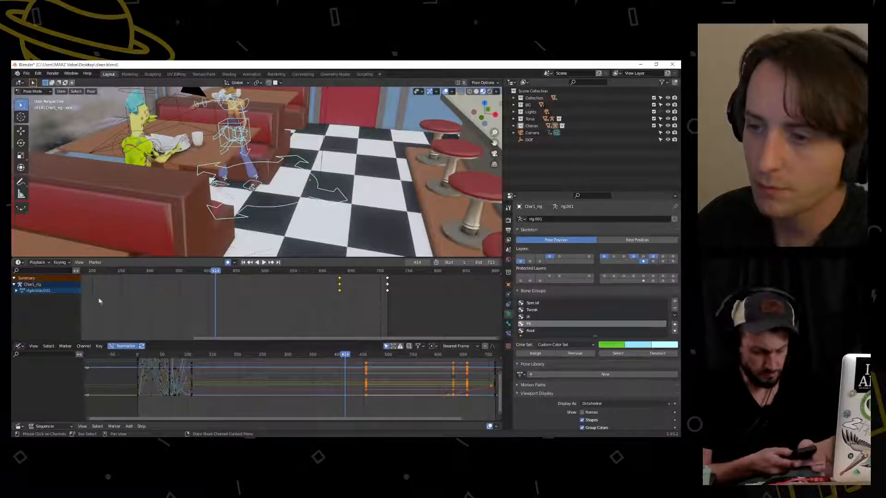
{"action": "scroll", "coordinate": [166, 309], "scroll_direction": "down", "scroll_amount": 8}
{"action": "middle_click_drag", "start_coordinate": [183, 302], "coordinate": [221, 308]}
{"action": "scroll", "coordinate": [200, 311], "scroll_direction": "up", "scroll_amount": 6}
{"action": "middle_click_drag", "start_coordinate": [140, 313], "coordinate": [216, 314]}
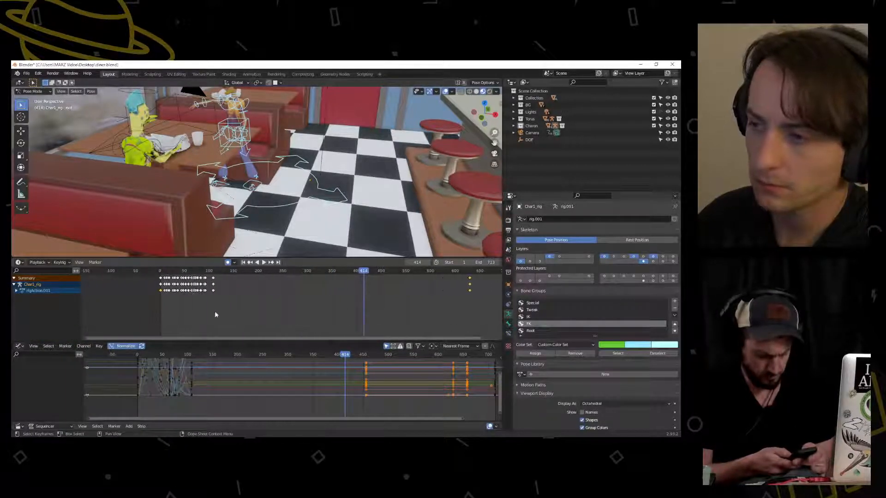
{"action": "left_click", "coordinate": [214, 279]}
{"action": "scroll", "coordinate": [198, 275], "scroll_direction": "up", "scroll_amount": 5}
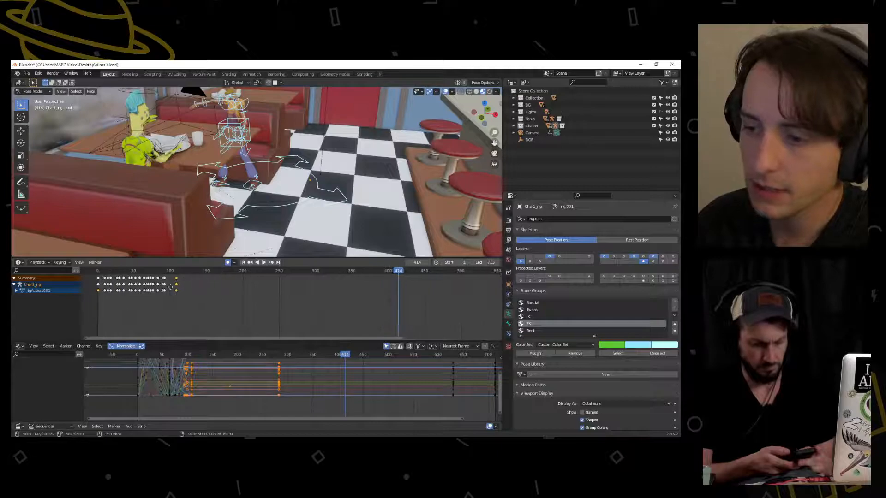
Try shifting the selected sit-down keyframes along the timeline to about frame 530, and undo the move
{"action": "middle_click_drag", "start_coordinate": [144, 286], "coordinate": [206, 344]}
{"action": "scroll", "coordinate": [164, 300], "scroll_direction": "up", "scroll_amount": 3}
{"action": "left_click", "coordinate": [164, 284]}
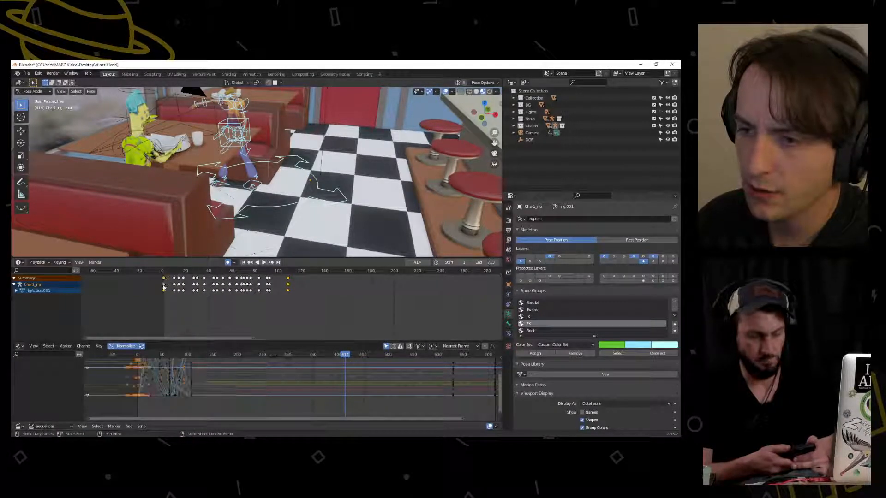
{"action": "left_click", "coordinate": [288, 287], "text": "shift"}
{"action": "middle_click_drag", "start_coordinate": [386, 292], "coordinate": [161, 293]}
{"action": "scroll", "coordinate": [203, 300], "scroll_direction": "down", "scroll_amount": 11}
{"action": "scroll", "coordinate": [207, 292], "scroll_direction": "down", "scroll_amount": 1}
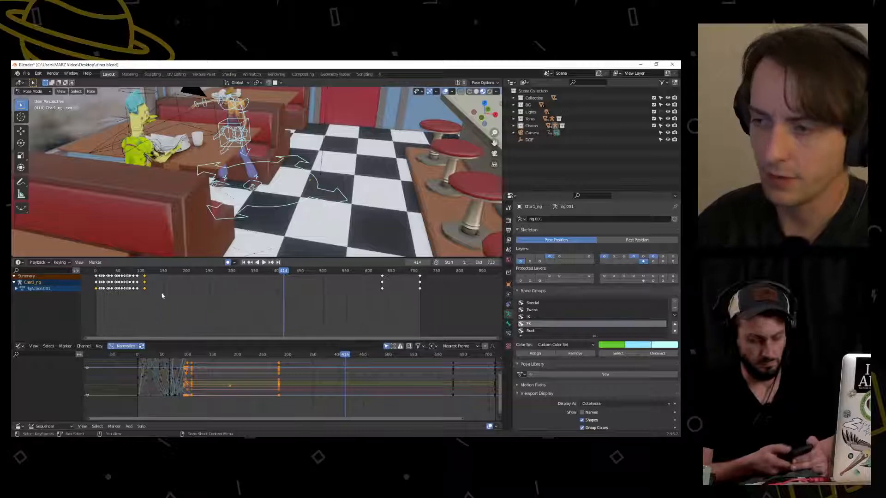
{"action": "scroll", "coordinate": [164, 288], "scroll_direction": "up", "scroll_amount": 3}
{"action": "scroll", "coordinate": [163, 288], "scroll_direction": "down", "scroll_amount": 3}
{"action": "key", "text": "g"}
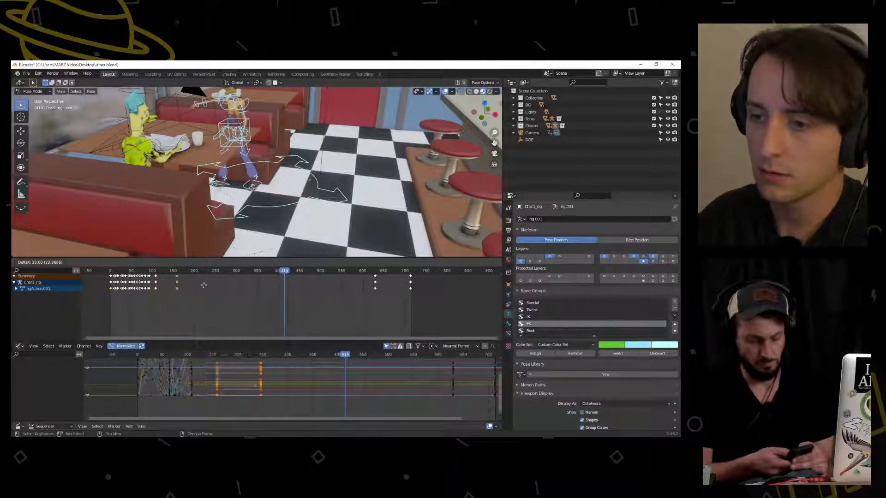
{"action": "left_click", "coordinate": [336, 294]}
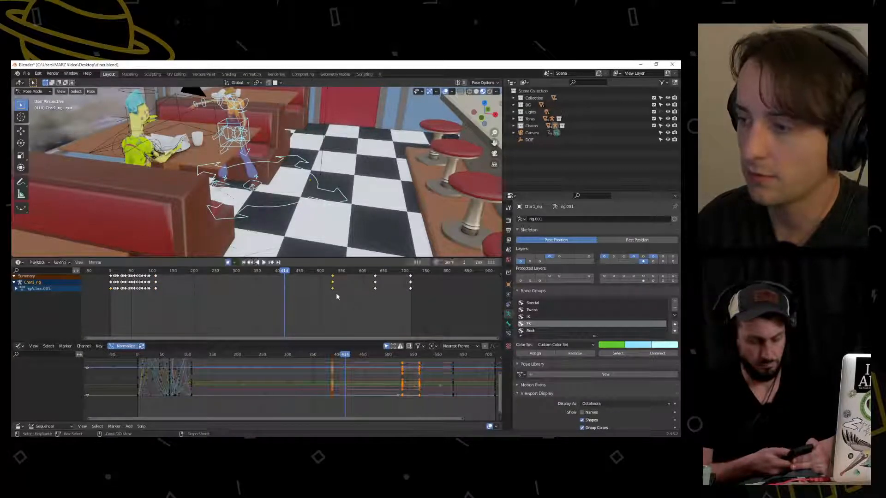
{"action": "key", "text": "ctrl+z"}
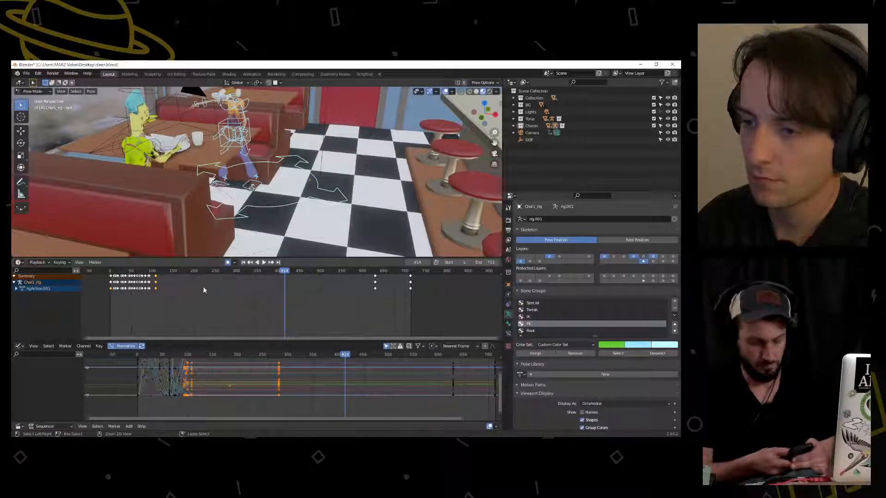
Expand the rig's action into its bone channels and switch the character rig to Object Mode
{"action": "left_click", "coordinate": [110, 289]}
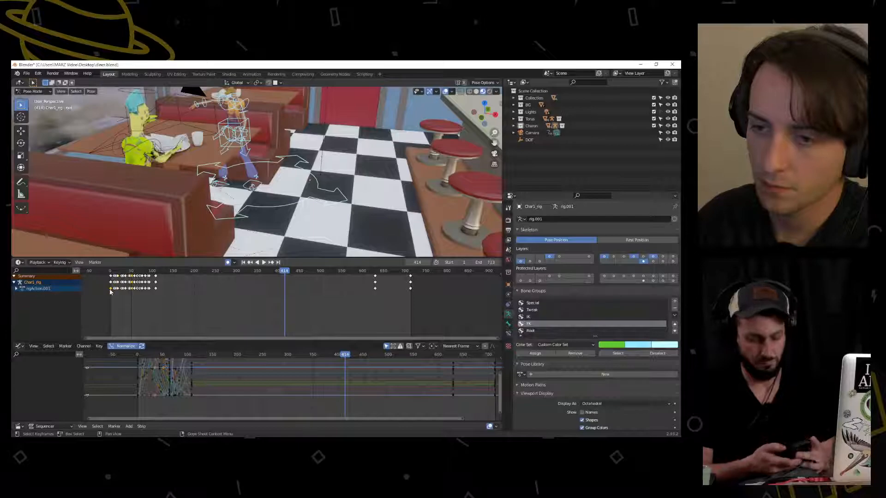
{"action": "left_click", "coordinate": [16, 289]}
{"action": "key", "text": "ctrl+Tab"}
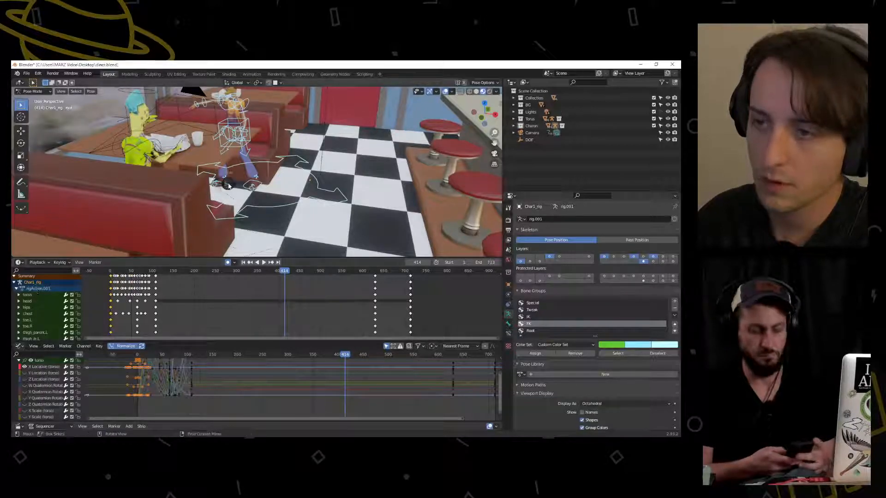
{"action": "left_click", "coordinate": [184, 184]}
Play the animation from about frame 230 and check the seated pose up close at the booth
{"action": "scroll", "coordinate": [208, 198], "scroll_direction": "down", "scroll_amount": 5}
{"action": "left_click", "coordinate": [262, 262]}
{"action": "left_click", "coordinate": [201, 273]}
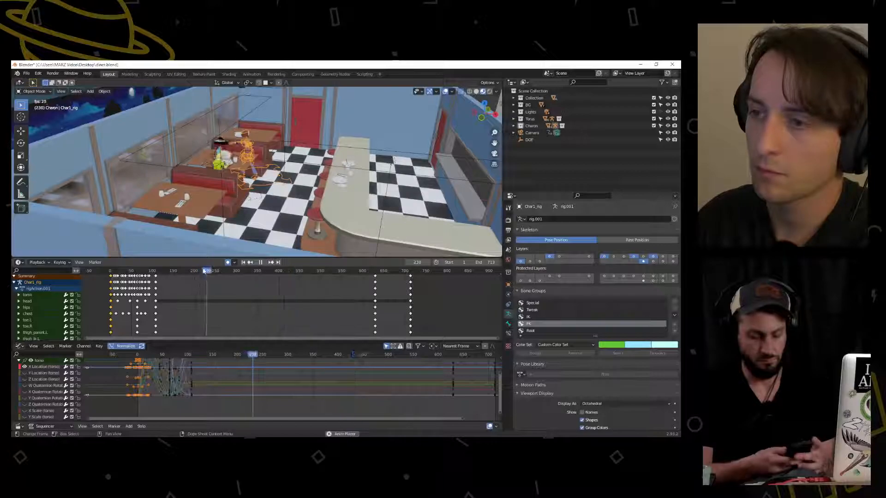
{"action": "scroll", "coordinate": [151, 139], "scroll_direction": "up", "scroll_amount": 7}
{"action": "middle_click_drag", "start_coordinate": [151, 139], "coordinate": [209, 228]}
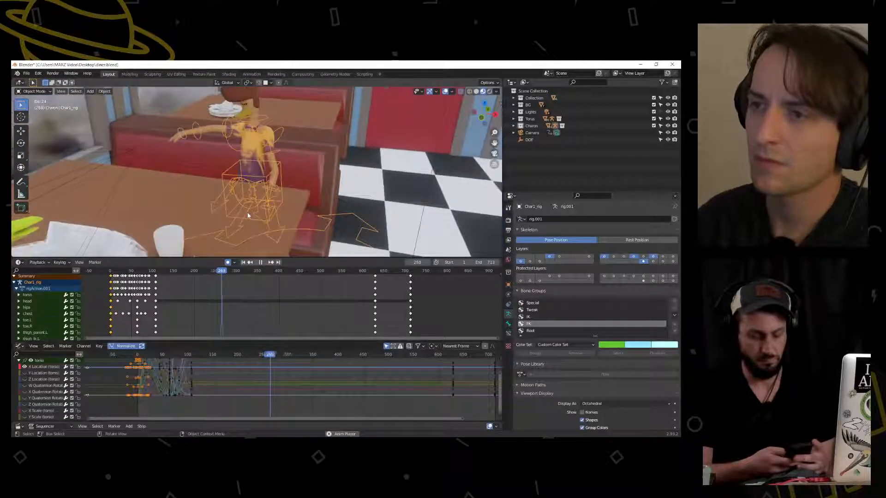
Replay the start of the seated hold, stop playback, and return the playhead to frame 109
{"action": "left_click", "coordinate": [161, 270]}
{"action": "left_click", "coordinate": [155, 272]}
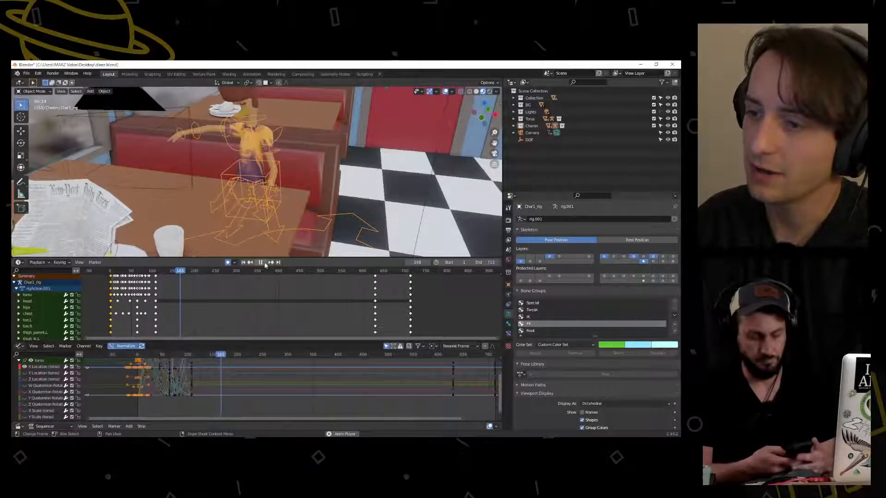
{"action": "key", "text": "space"}
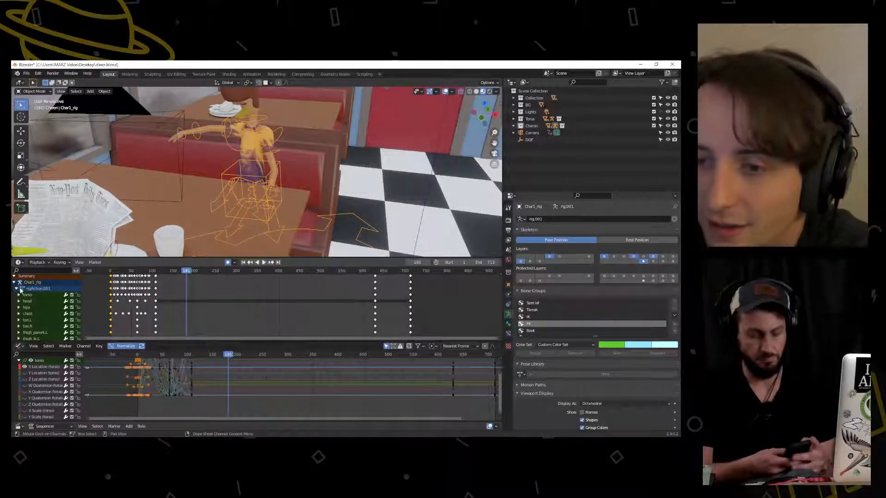
{"action": "left_click_drag", "start_coordinate": [188, 271], "coordinate": [157, 277]}
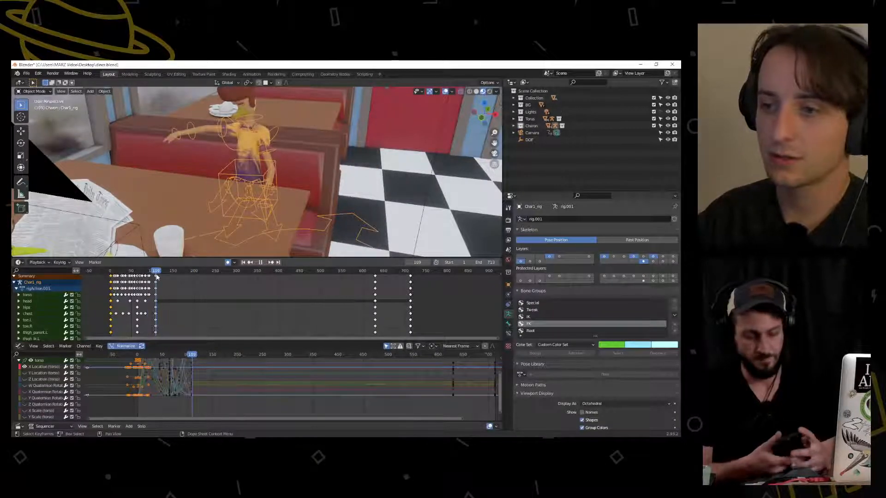
{"action": "left_click", "coordinate": [155, 277]}
{"action": "left_click", "coordinate": [153, 278]}
{"action": "left_click_drag", "start_coordinate": [157, 272], "coordinate": [156, 275]}
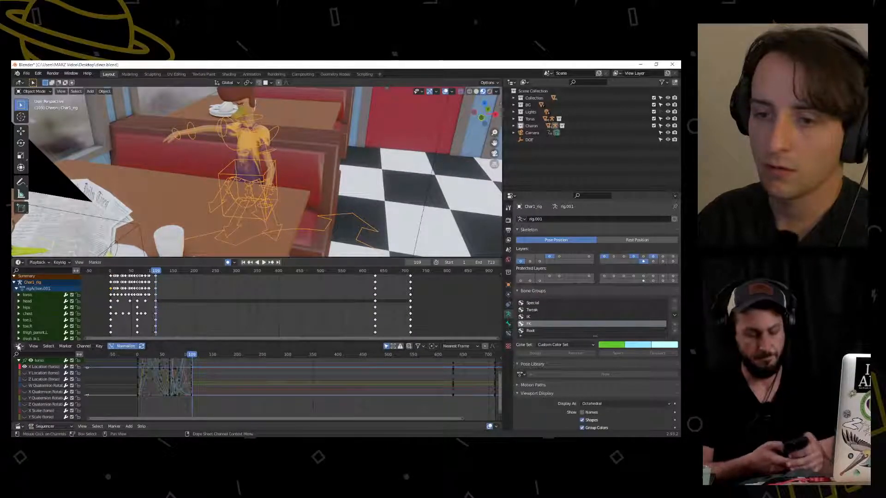
Change the Graph Editor area to the Nonlinear Animation editor and look through the scene's action tracks
{"action": "left_click", "coordinate": [19, 347]}
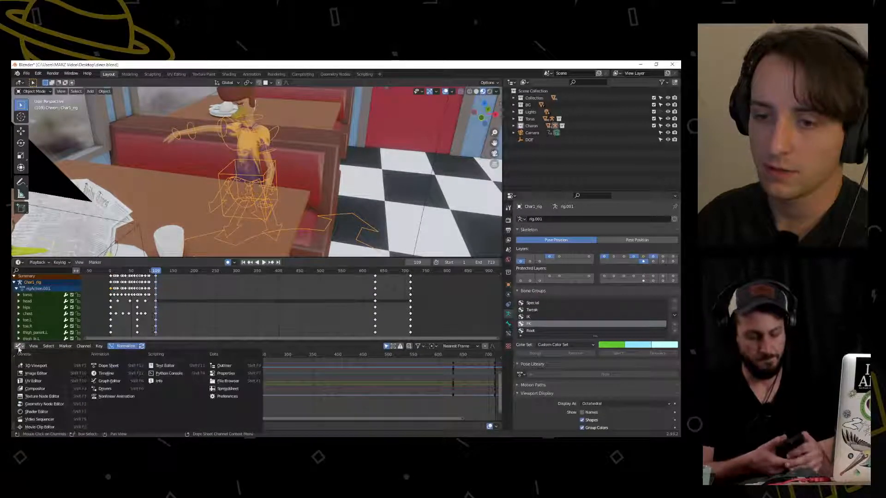
{"action": "left_click", "coordinate": [109, 397]}
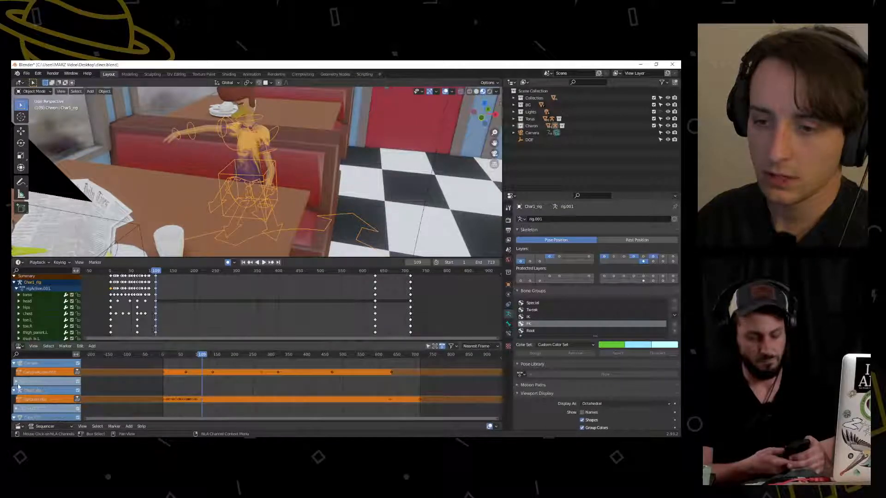
{"action": "scroll", "coordinate": [35, 379], "scroll_direction": "down", "scroll_amount": 5}
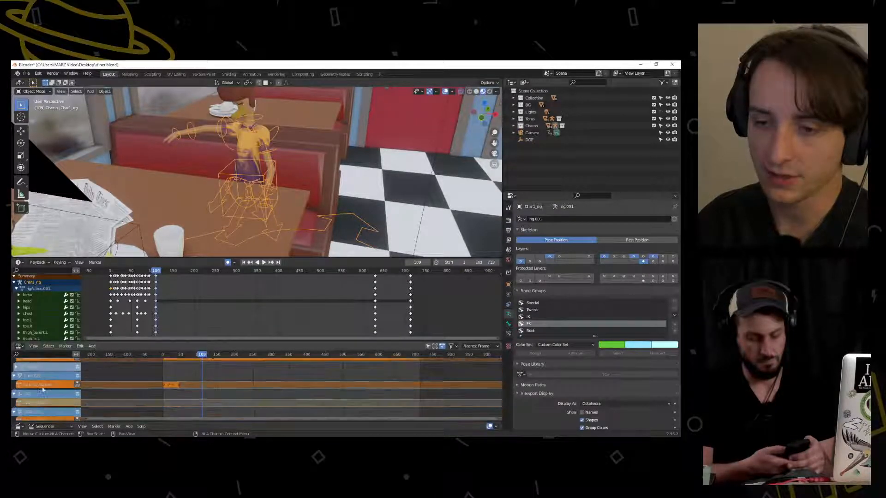
{"action": "scroll", "coordinate": [44, 384], "scroll_direction": "down", "scroll_amount": 3}
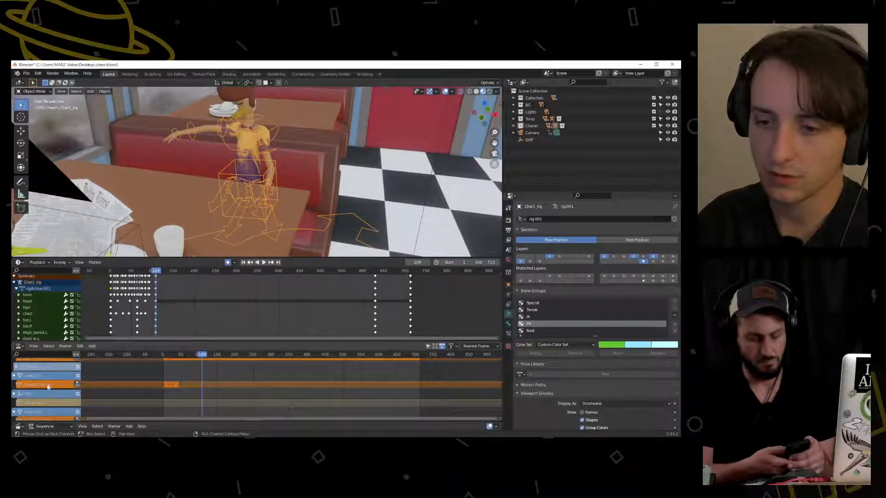
{"action": "scroll", "coordinate": [45, 392], "scroll_direction": "down", "scroll_amount": 3}
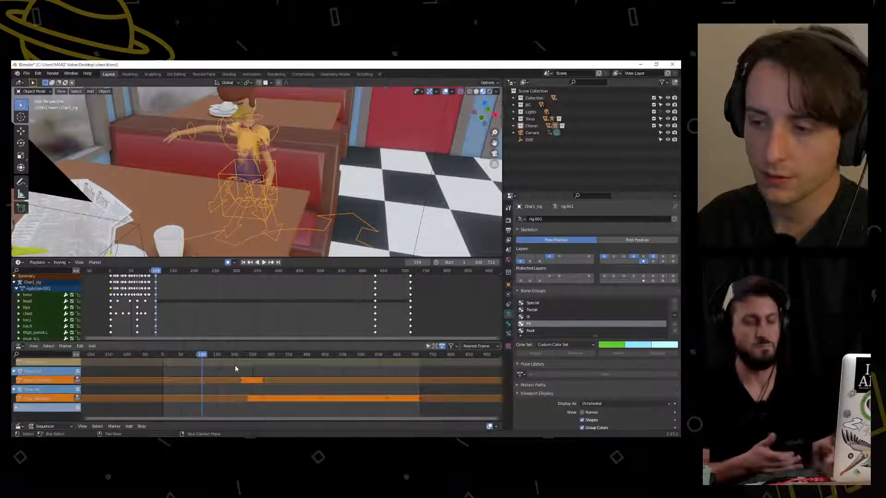
Scrub to frame 229, enlarge the Nonlinear Animation area, and collapse the four object tracks below the character rig
{"action": "left_click_drag", "start_coordinate": [202, 359], "coordinate": [238, 357]}
{"action": "left_click_drag", "start_coordinate": [136, 342], "coordinate": [136, 280]}
{"action": "middle_click_drag", "start_coordinate": [131, 344], "coordinate": [139, 367]}
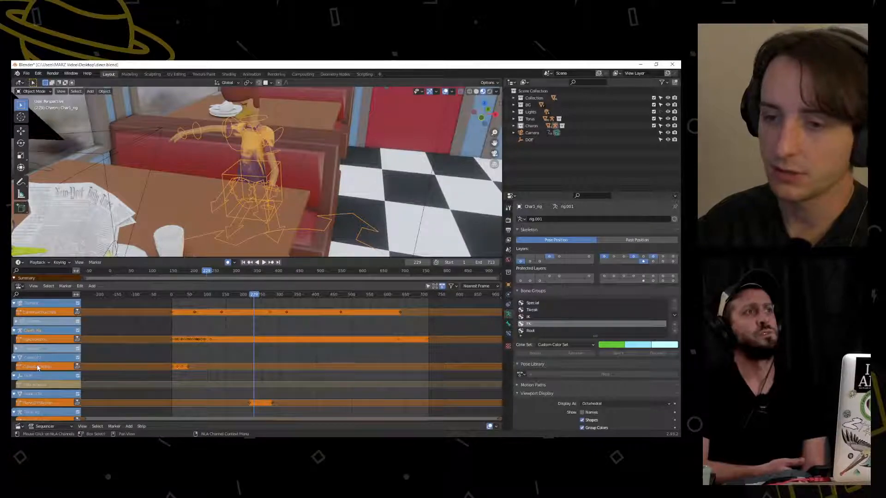
{"action": "left_click", "coordinate": [15, 357]}
{"action": "left_click", "coordinate": [14, 367]}
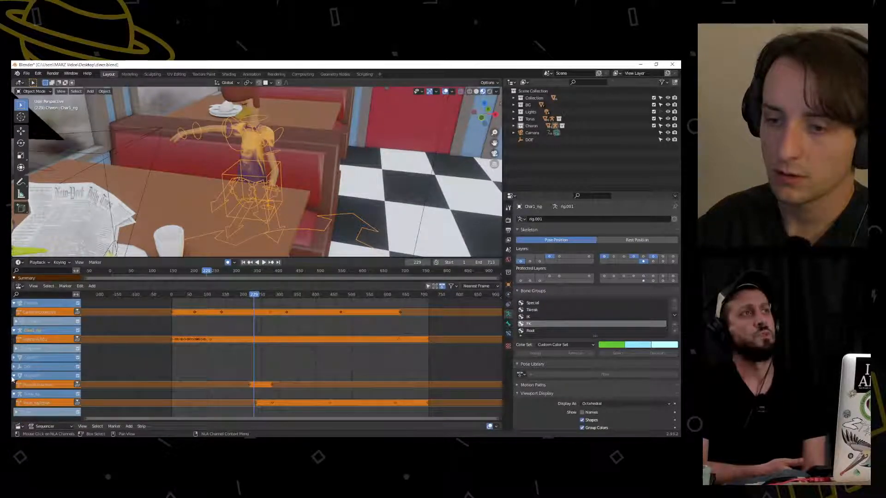
{"action": "left_click", "coordinate": [14, 377]}
{"action": "left_click", "coordinate": [15, 384]}
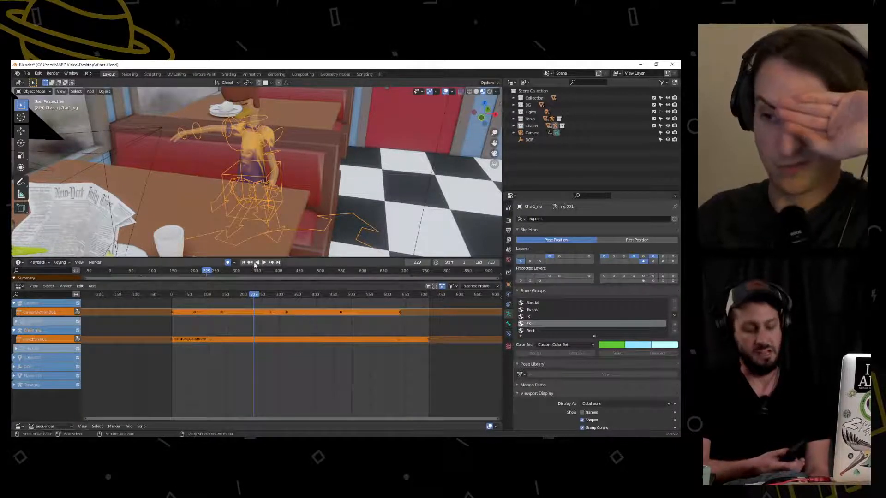
Enlarge the dope sheet over the Nonlinear Animation area and play the walk-in and sit-down from frame 1
{"action": "left_click_drag", "start_coordinate": [176, 282], "coordinate": [108, 411]}
{"action": "left_click", "coordinate": [110, 271]}
{"action": "key", "text": "space"}
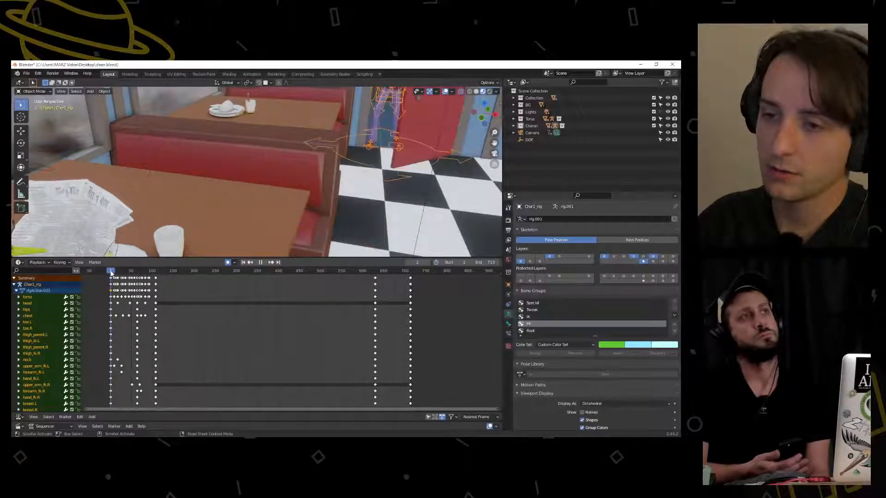
{"action": "left_click_drag", "start_coordinate": [111, 273], "coordinate": [110, 272]}
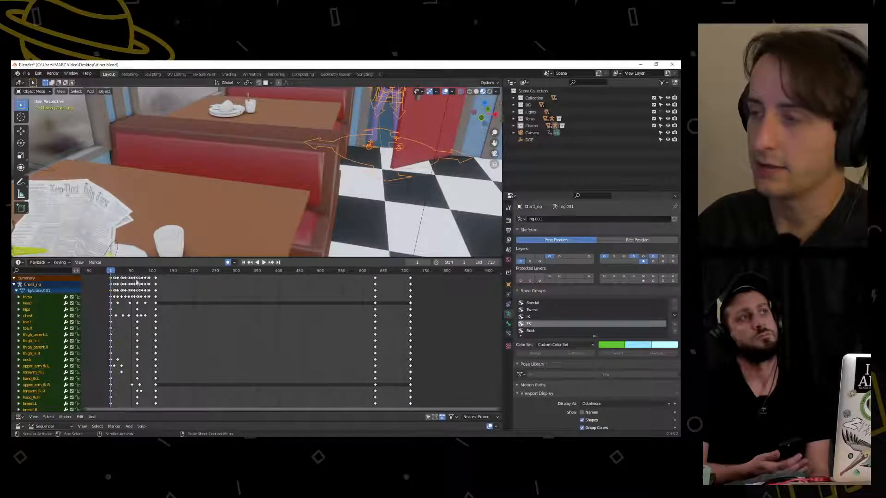
{"action": "left_click", "coordinate": [264, 262]}
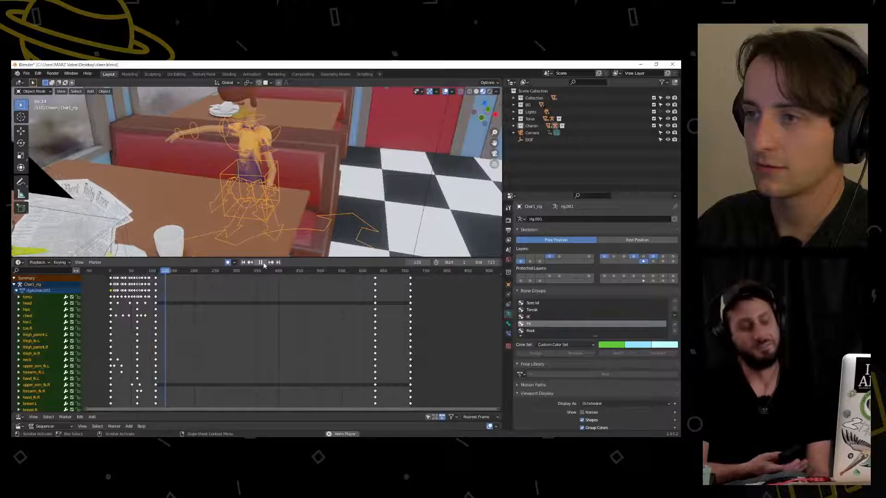
{"action": "left_click", "coordinate": [261, 262]}
Select the full keyframe column at the end of the sit-down and place the playhead on frame 108
{"action": "left_click", "coordinate": [156, 278]}
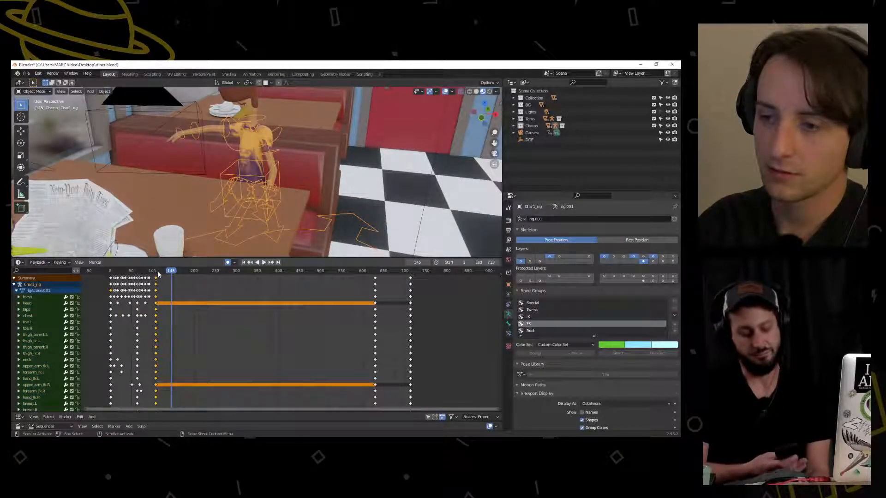
{"action": "key", "text": "ctrl+shift+space"}
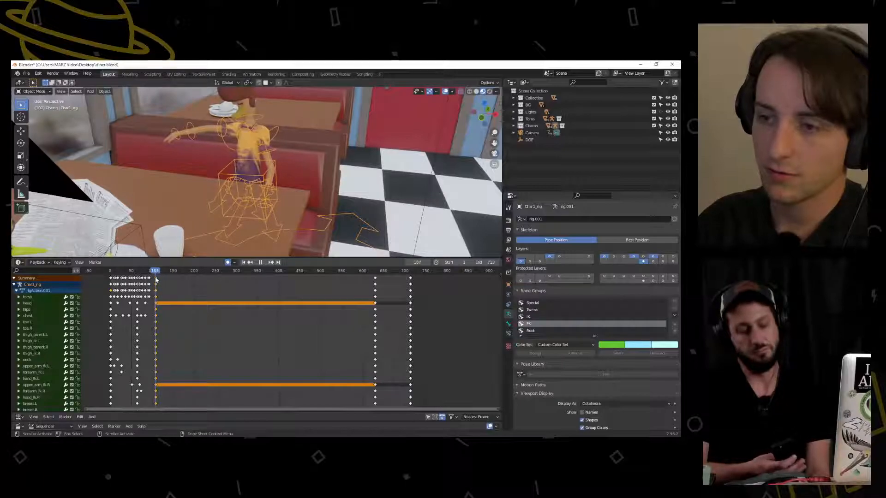
{"action": "left_click", "coordinate": [260, 263]}
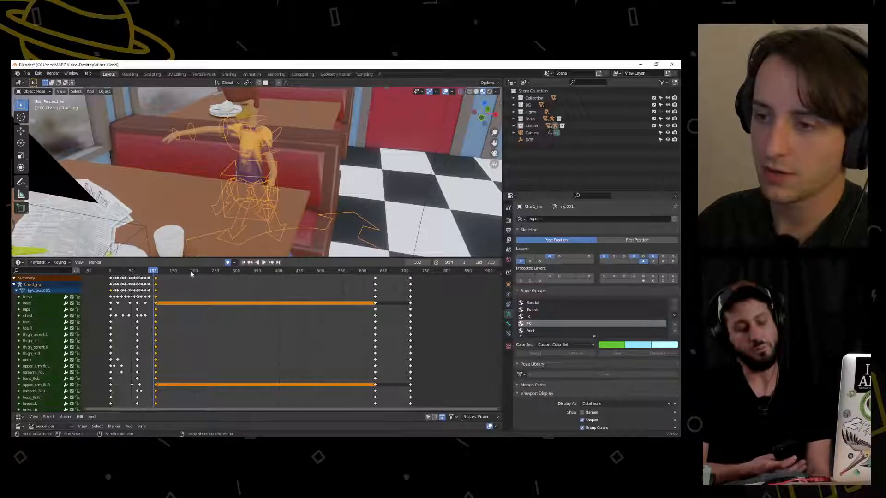
{"action": "left_click", "coordinate": [271, 263]}
Switch the rig to Pose Mode and insert keyframes on its Available channels at frame 108
{"action": "key", "text": "ctrl+Tab"}
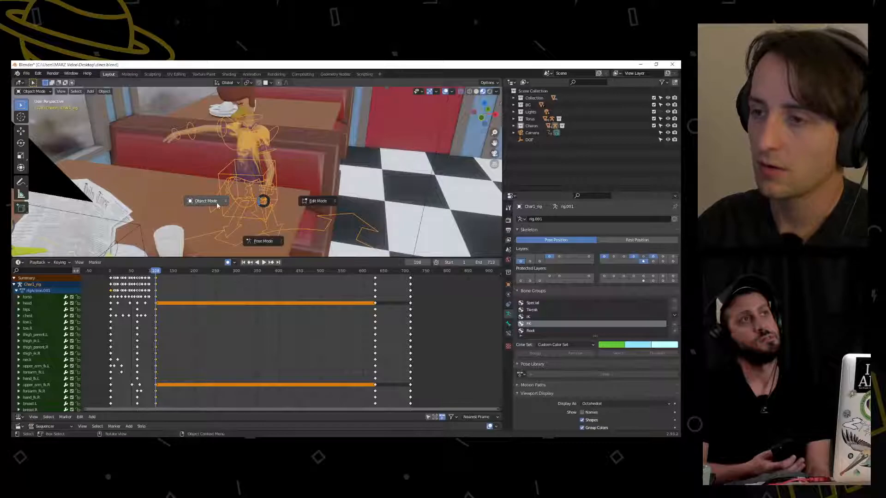
{"action": "left_click", "coordinate": [262, 241]}
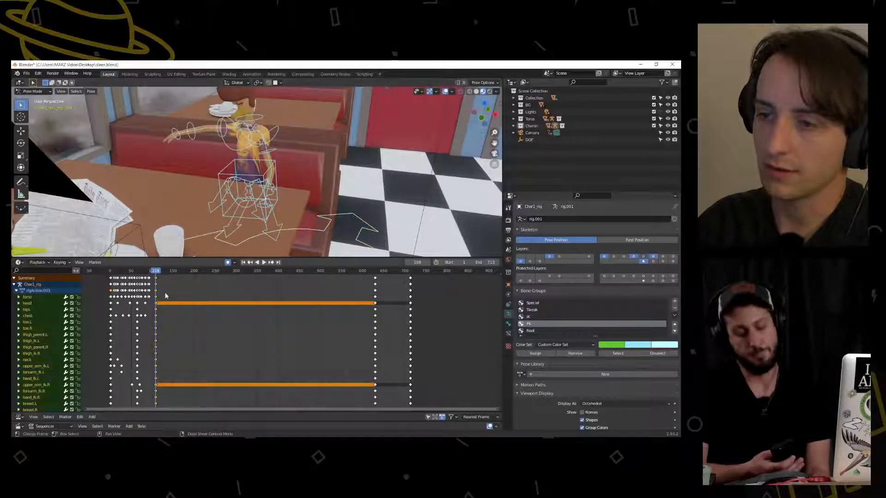
{"action": "key", "text": "i"}
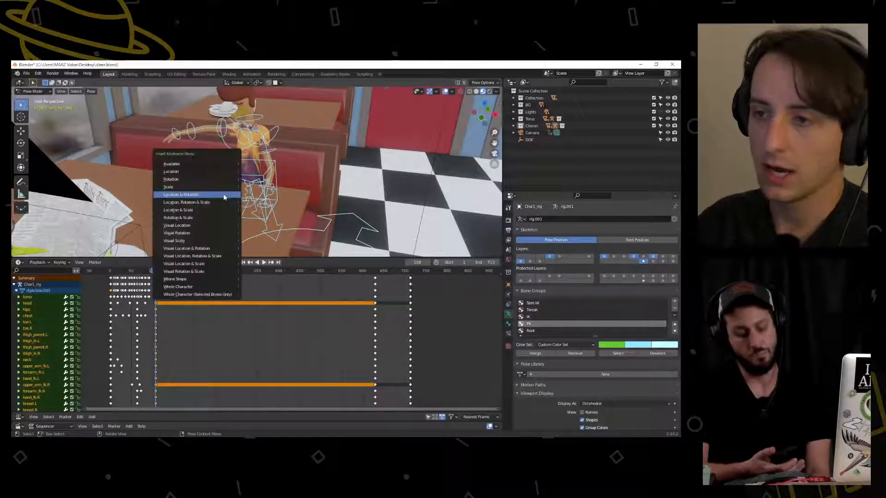
{"action": "left_click", "coordinate": [184, 166]}
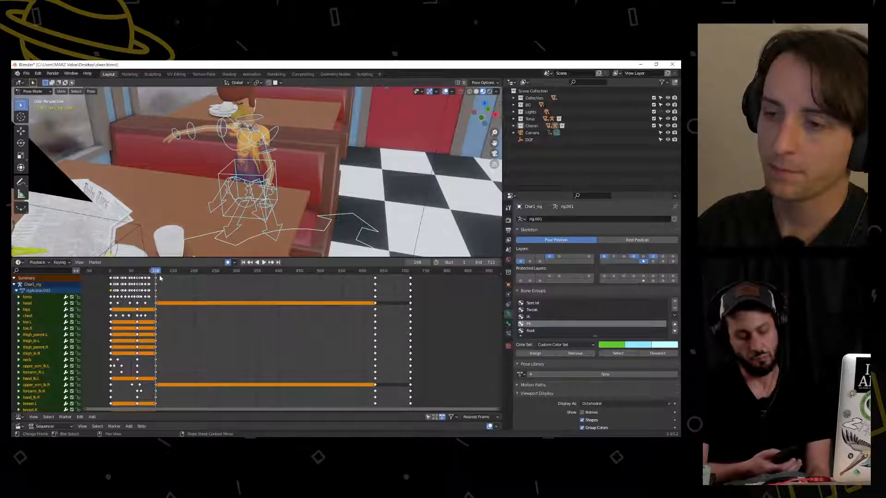
Duplicate the frame 108 keyframe column onto the column near frame 630 and again onto the last column of the animation
{"action": "key", "text": "shift+d"}
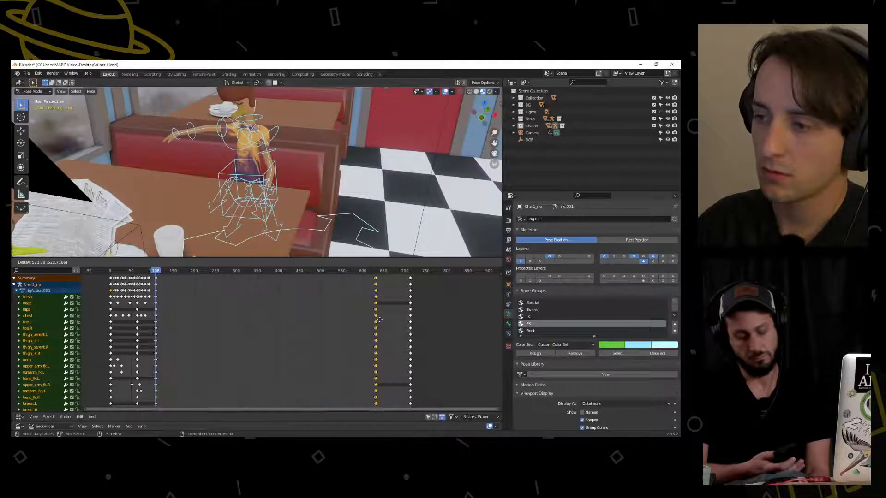
{"action": "left_click", "coordinate": [379, 319]}
{"action": "scroll", "coordinate": [352, 314], "scroll_direction": "down", "scroll_amount": 4}
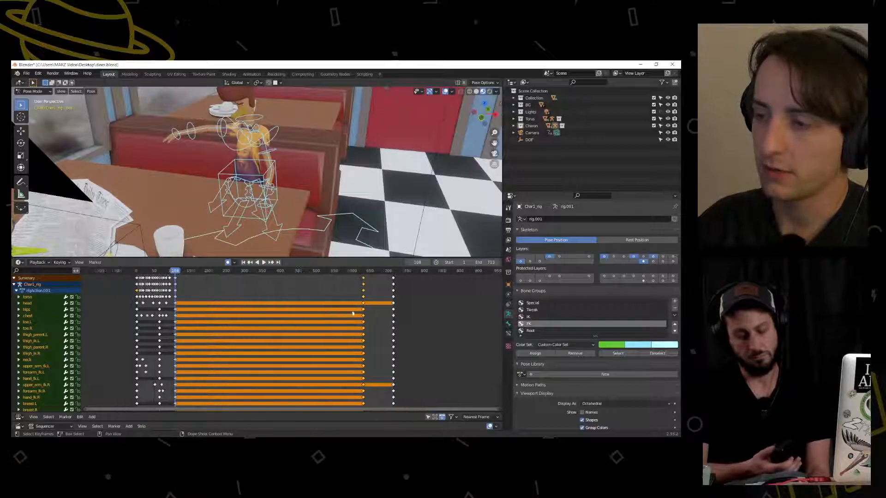
{"action": "scroll", "coordinate": [365, 309], "scroll_direction": "up", "scroll_amount": 3}
{"action": "key", "text": "shift+d"}
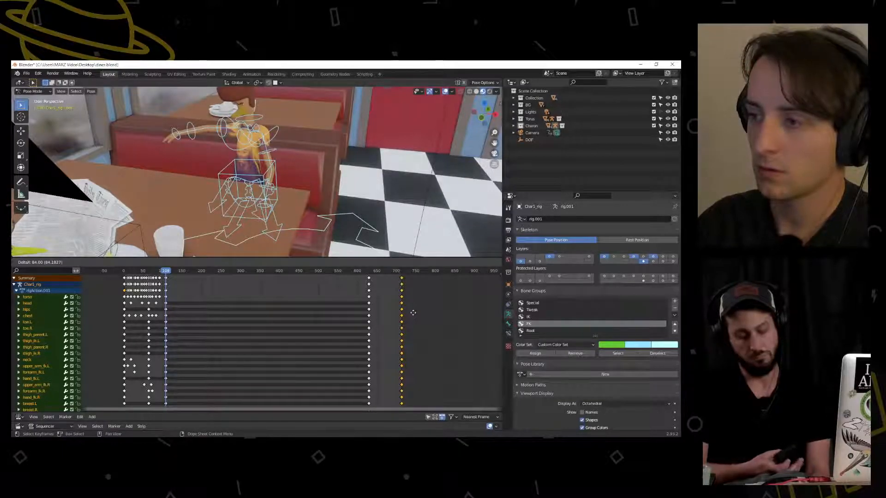
{"action": "left_click", "coordinate": [414, 313]}
Play on from frame 108 and scrub to frame 629 to check the held seated pose and its keyframe channels
{"action": "left_click", "coordinate": [264, 262]}
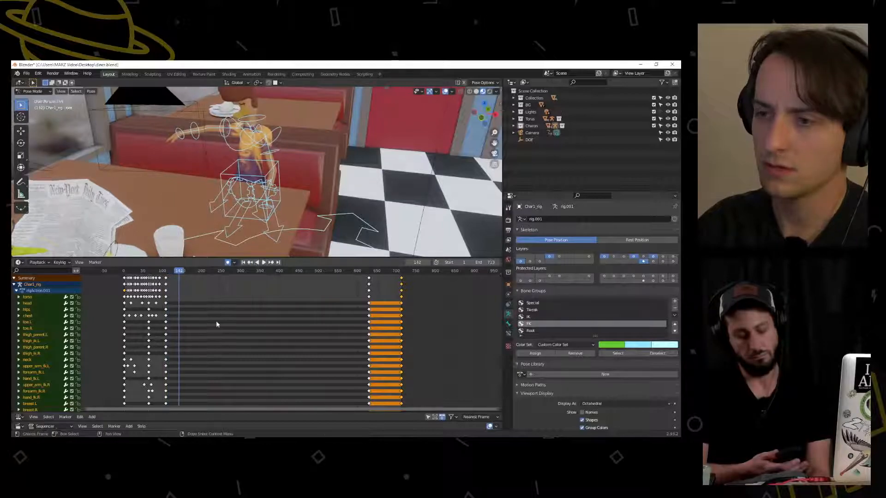
{"action": "scroll", "coordinate": [220, 319], "scroll_direction": "down", "scroll_amount": 10}
{"action": "middle_click_drag", "start_coordinate": [223, 358], "coordinate": [214, 238]}
{"action": "scroll", "coordinate": [214, 382], "scroll_direction": "up", "scroll_amount": 4}
{"action": "scroll", "coordinate": [214, 384], "scroll_direction": "up", "scroll_amount": 4}
{"action": "middle_click_drag", "start_coordinate": [162, 316], "coordinate": [188, 405]}
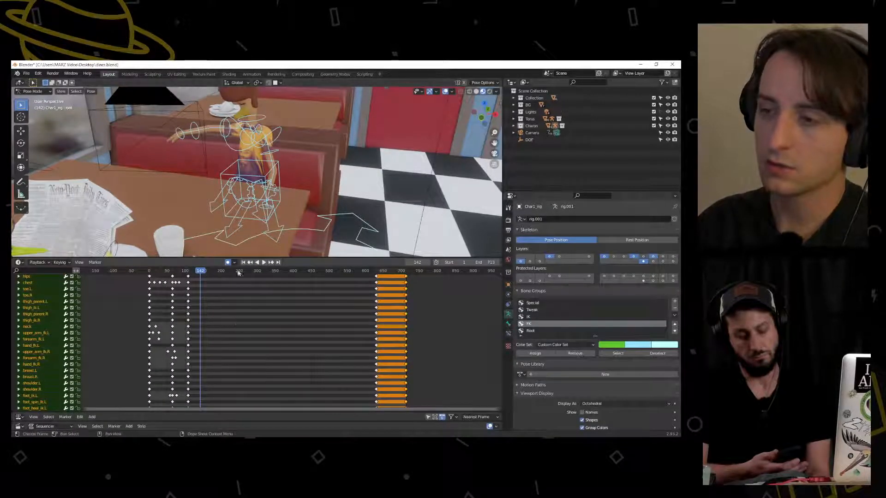
{"action": "left_click_drag", "start_coordinate": [191, 273], "coordinate": [375, 281]}
{"action": "middle_click_drag", "start_coordinate": [317, 331], "coordinate": [305, 367]}
{"action": "scroll", "coordinate": [305, 367], "scroll_direction": "down", "scroll_amount": 1}
Select the keyframe column at frame 108 and duplicate it to about frame 220
{"action": "left_click", "coordinate": [186, 278]}
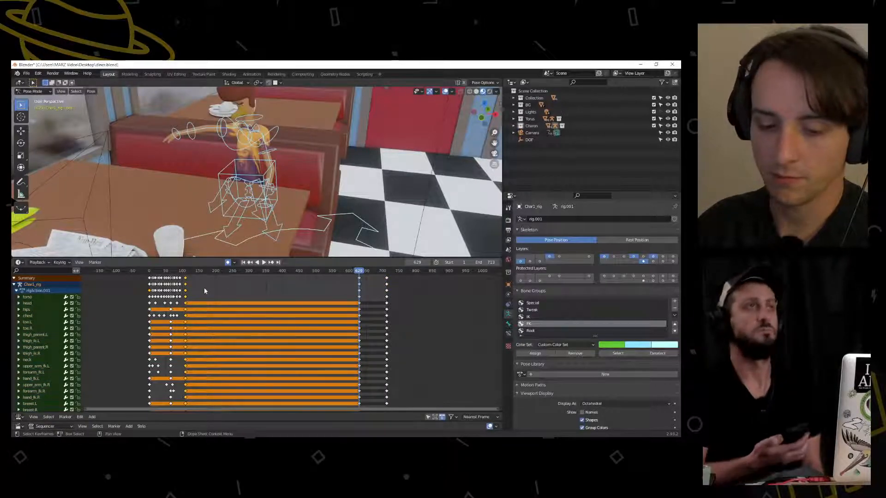
{"action": "key", "text": "shift+d"}
{"action": "left_click", "coordinate": [241, 284]}
Play the seated hold from frame 184 and replay parts of it to check the pose for drift
{"action": "left_click", "coordinate": [211, 270]}
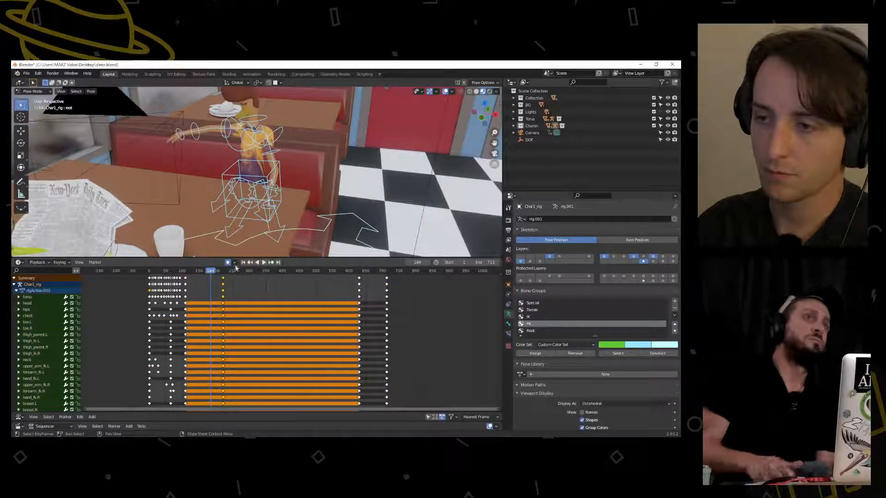
{"action": "left_click", "coordinate": [263, 262]}
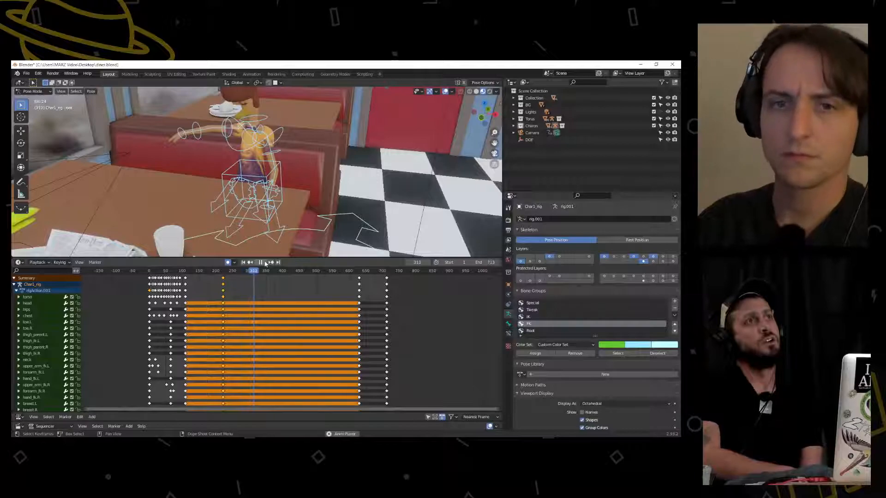
{"action": "left_click", "coordinate": [217, 271]}
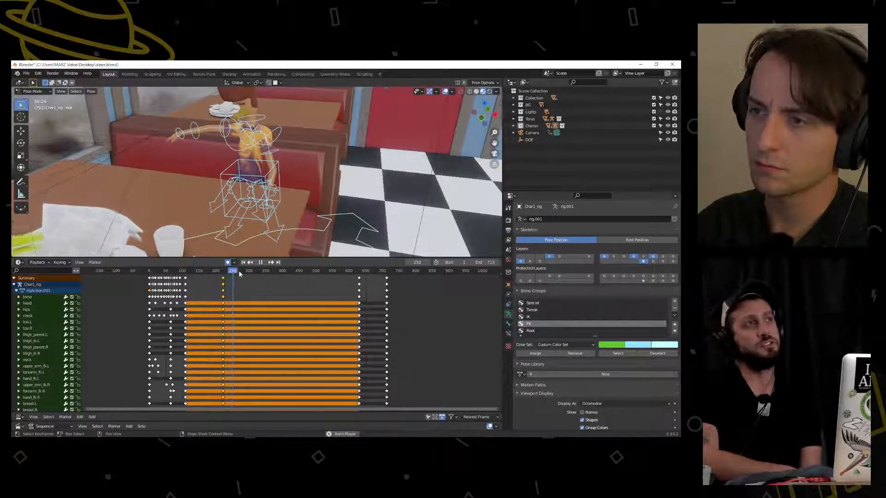
{"action": "left_click", "coordinate": [282, 270]}
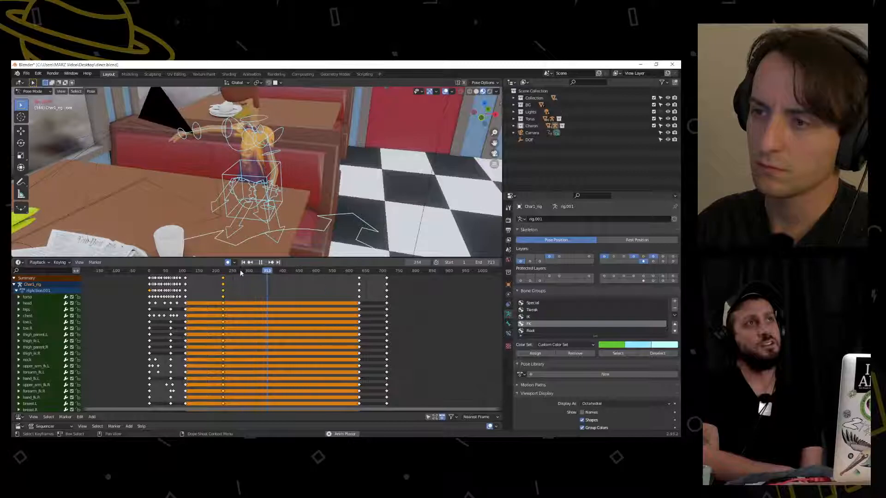
{"action": "left_click", "coordinate": [190, 270]}
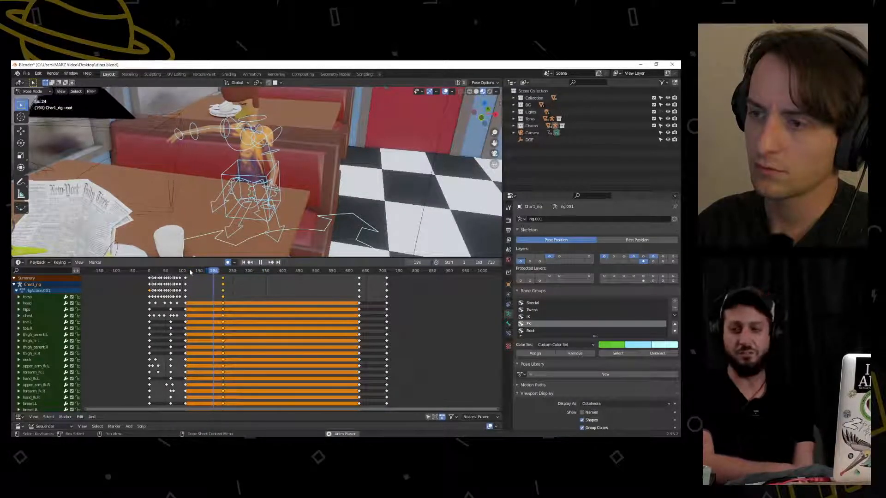
{"action": "left_click", "coordinate": [262, 263]}
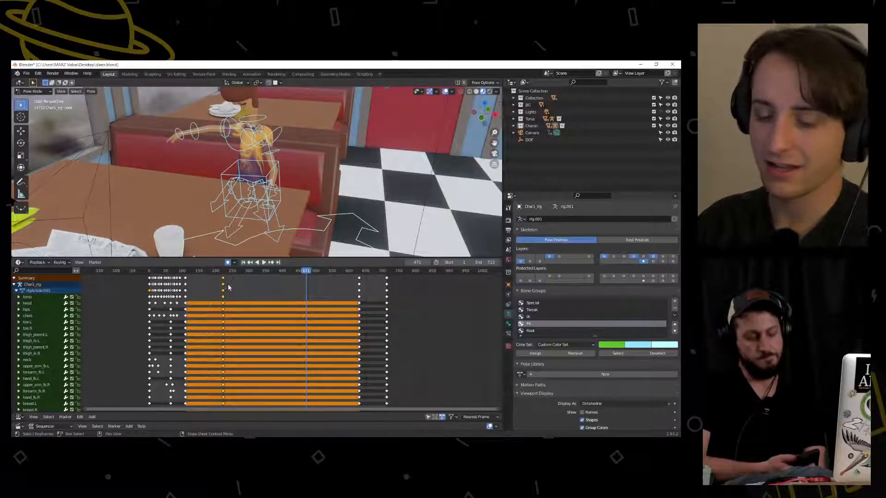
Move the duplicated keyframe column 408 frames onto the column near frame 630 and play the hold briefly
{"action": "key", "text": "g"}
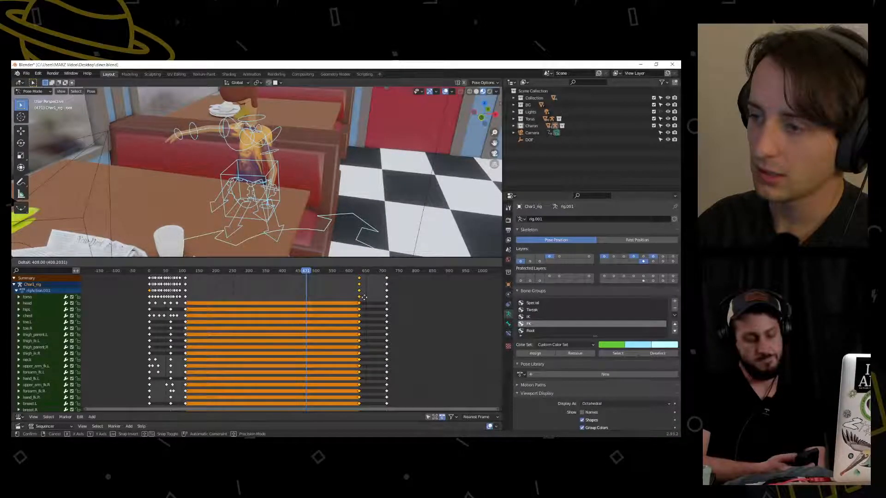
{"action": "left_click", "coordinate": [364, 298]}
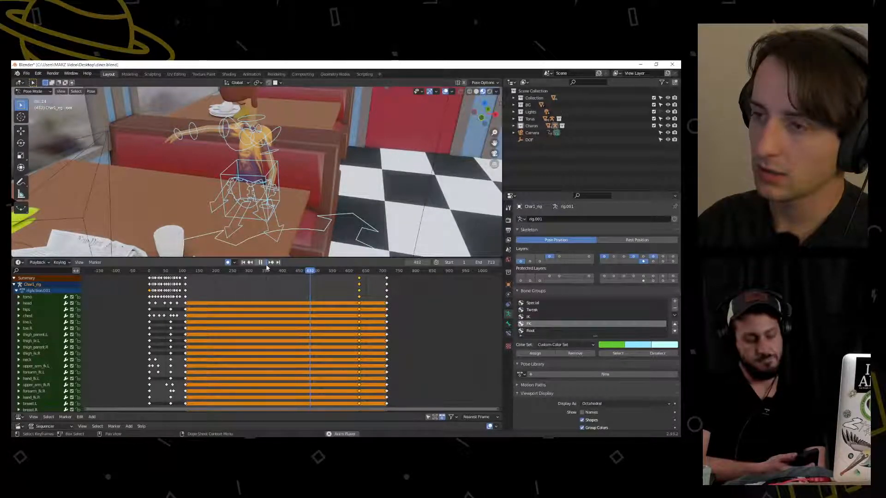
{"action": "key", "text": "space"}
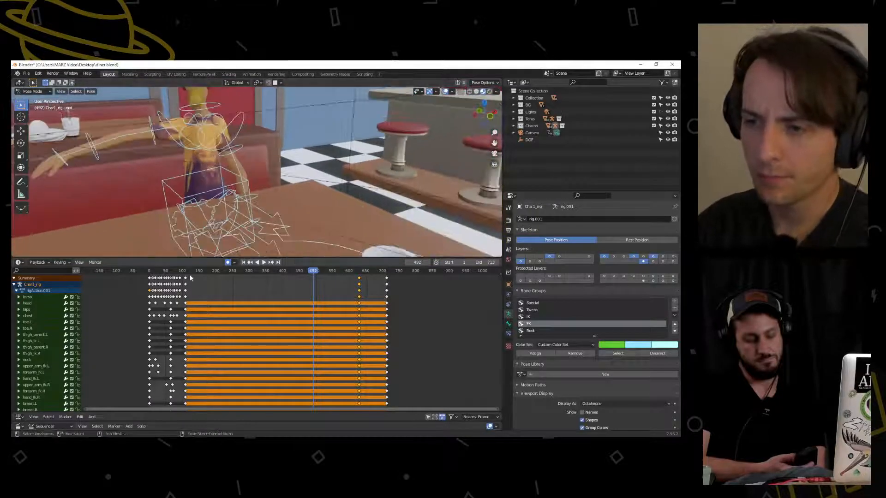
Switch to the camera view and play the shot from its start through the sit-down
{"action": "key", "text": "KP_0"}
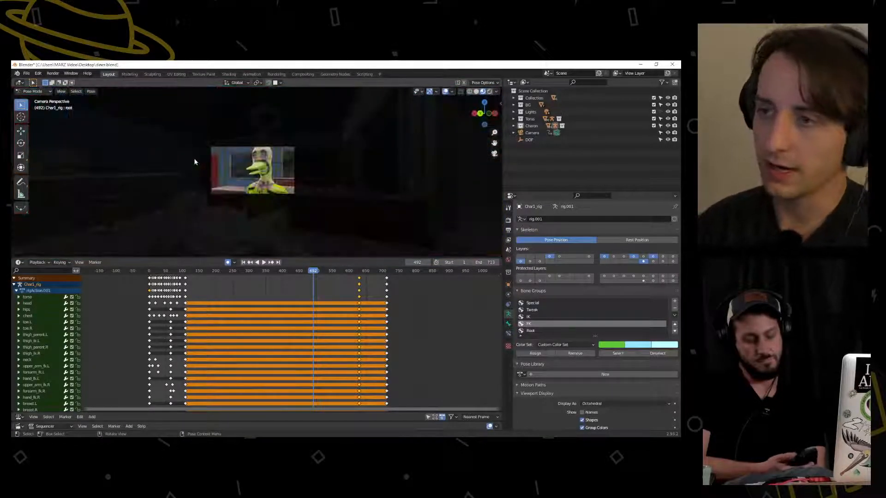
{"action": "key", "text": "Home"}
{"action": "left_click", "coordinate": [149, 272]}
{"action": "key", "text": "space"}
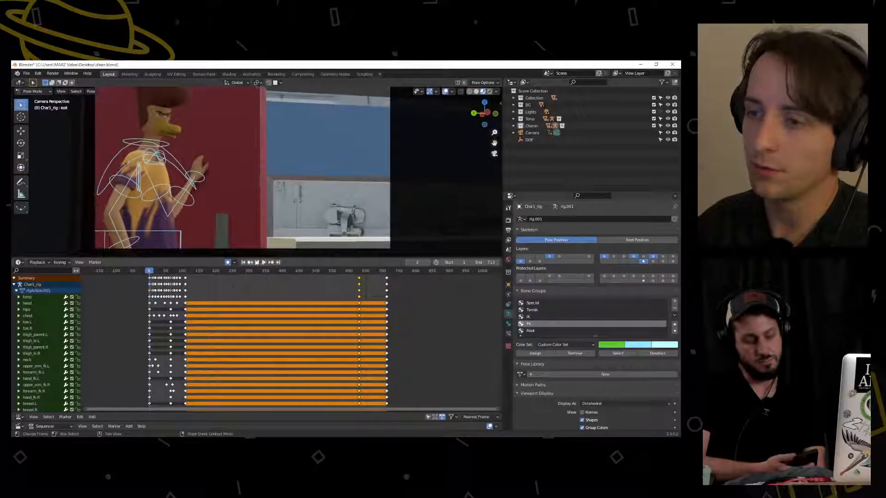
{"action": "left_click", "coordinate": [265, 262]}
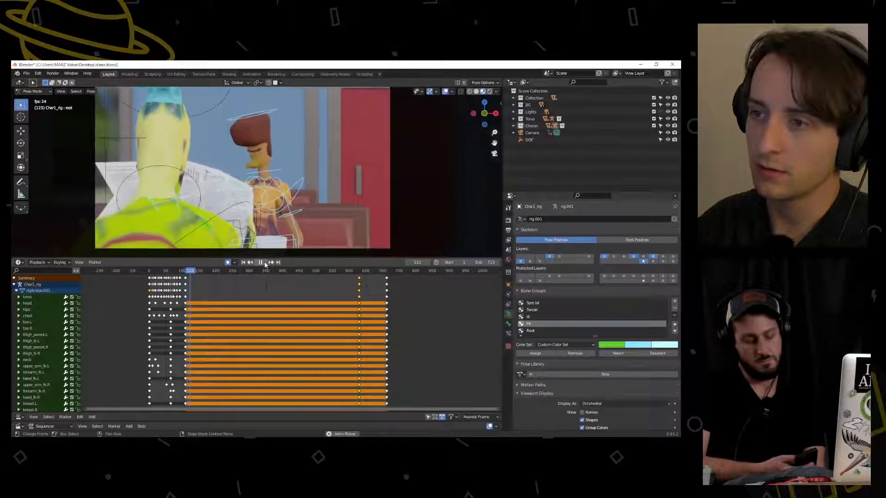
{"action": "left_click", "coordinate": [265, 262]}
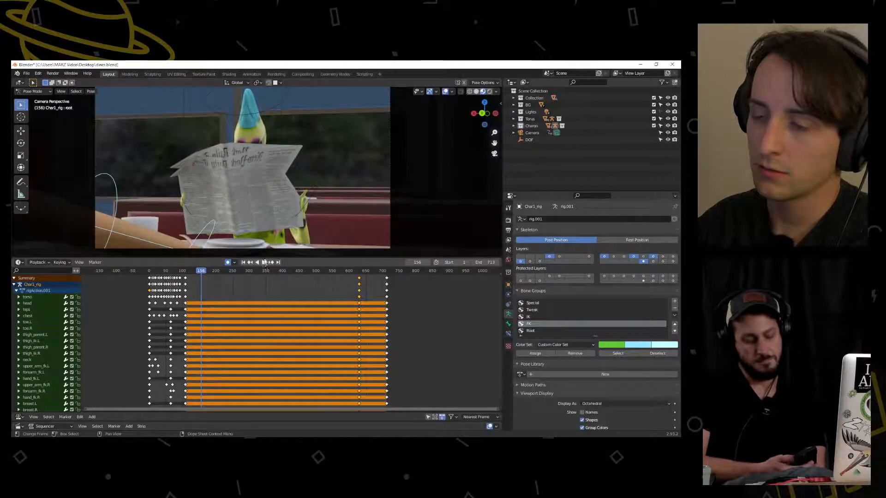
At frame 108, compare with the preceding torso keyframe and move the torso control back toward the booth's seatback
{"action": "scroll", "coordinate": [235, 237], "scroll_direction": "down", "scroll_amount": 3}
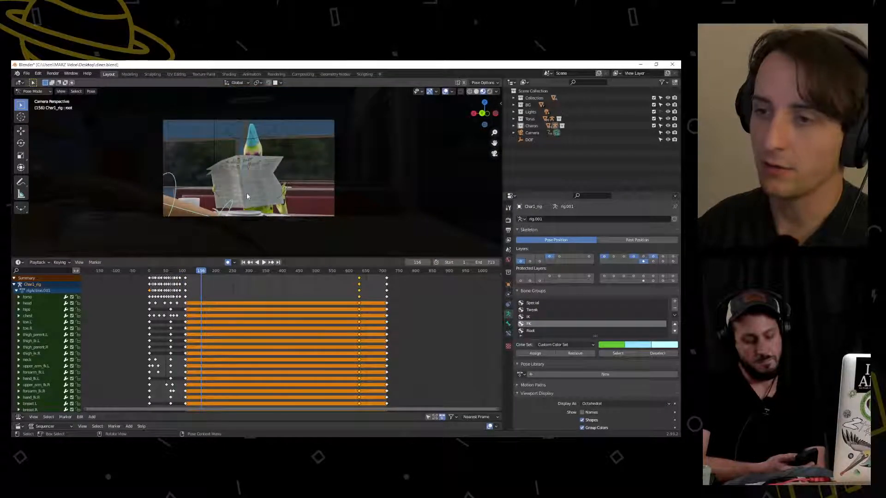
{"action": "middle_click_drag", "start_coordinate": [239, 194], "coordinate": [272, 194]}
{"action": "scroll", "coordinate": [272, 194], "scroll_direction": "up", "scroll_amount": 2}
{"action": "mouse_move", "coordinate": [197, 273]}
{"action": "left_mouse_down"}
{"action": "mouse_move", "coordinate": [168, 276]}
{"action": "mouse_move", "coordinate": [186, 274]}
{"action": "left_mouse_up"}
{"action": "middle_click_drag", "start_coordinate": [217, 196], "coordinate": [258, 216]}
{"action": "scroll", "coordinate": [217, 180], "scroll_direction": "down", "scroll_amount": 2}
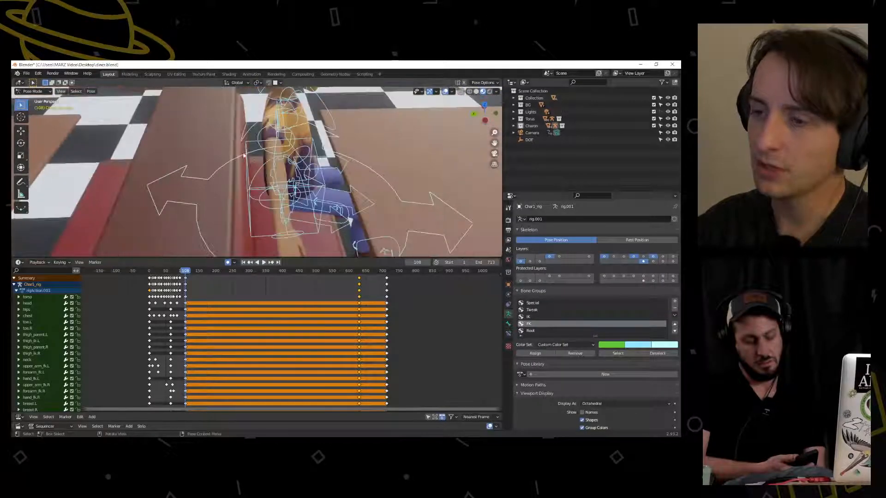
{"action": "left_click", "coordinate": [246, 192]}
{"action": "scroll", "coordinate": [327, 174], "scroll_direction": "up", "scroll_amount": 1}
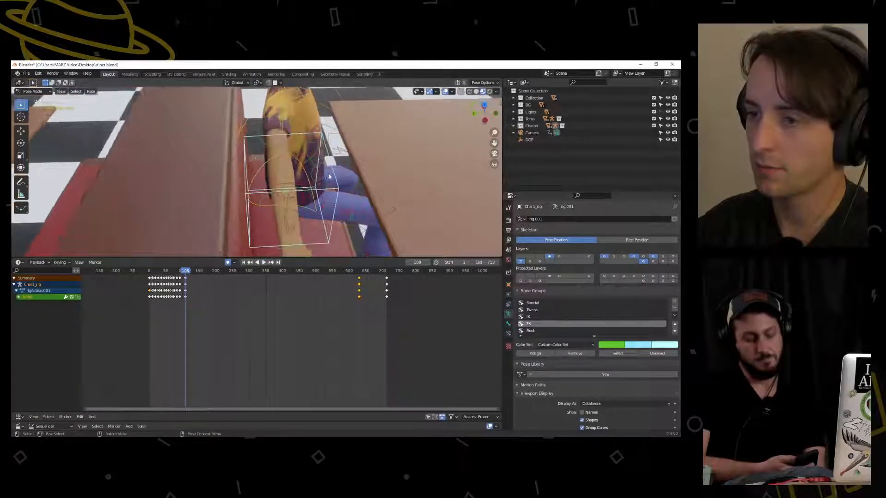
{"action": "middle_click_drag", "start_coordinate": [328, 174], "coordinate": [263, 191]}
{"action": "scroll", "coordinate": [154, 291], "scroll_direction": "up", "scroll_amount": 4}
{"action": "scroll", "coordinate": [155, 291], "scroll_direction": "up", "scroll_amount": 5}
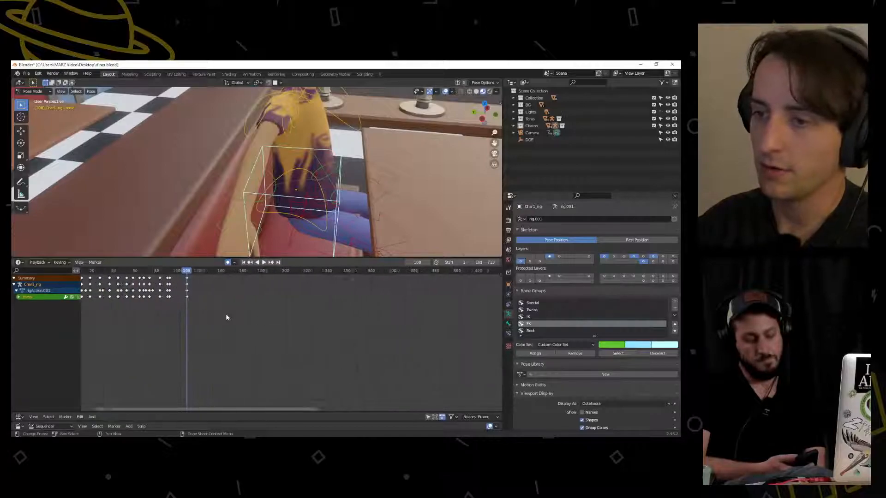
{"action": "left_click", "coordinate": [248, 262]}
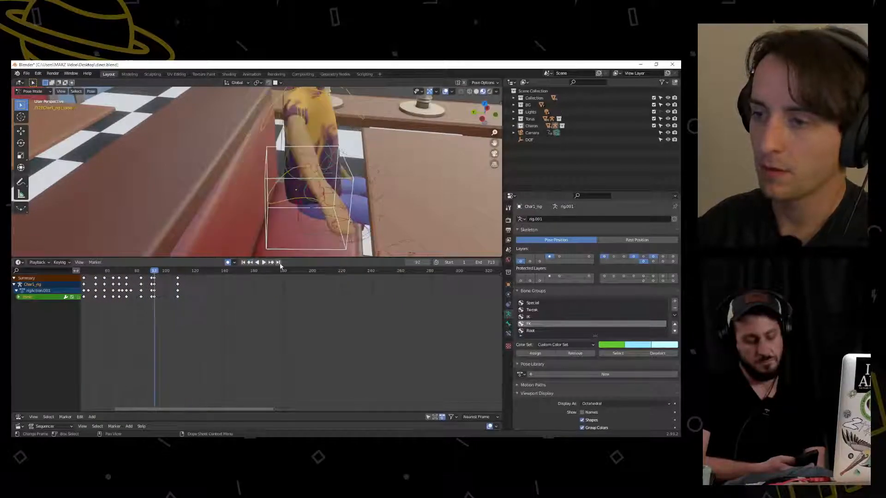
{"action": "left_click", "coordinate": [272, 263]}
{"action": "middle_click_drag", "start_coordinate": [344, 194], "coordinate": [362, 195]}
{"action": "key", "text": "g"}
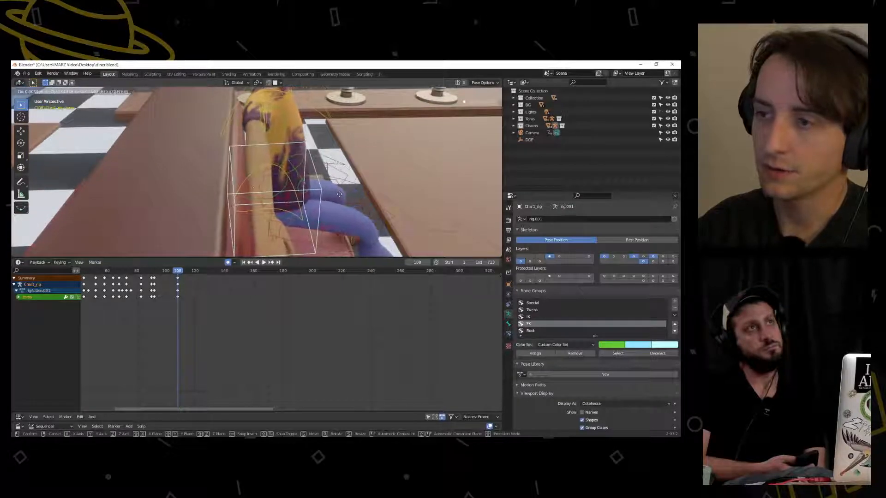
{"action": "left_click", "coordinate": [338, 201]}
Rotate the right upper arm control from two angles to lay the arm along the top of the seatback
{"action": "left_click", "coordinate": [259, 111]}
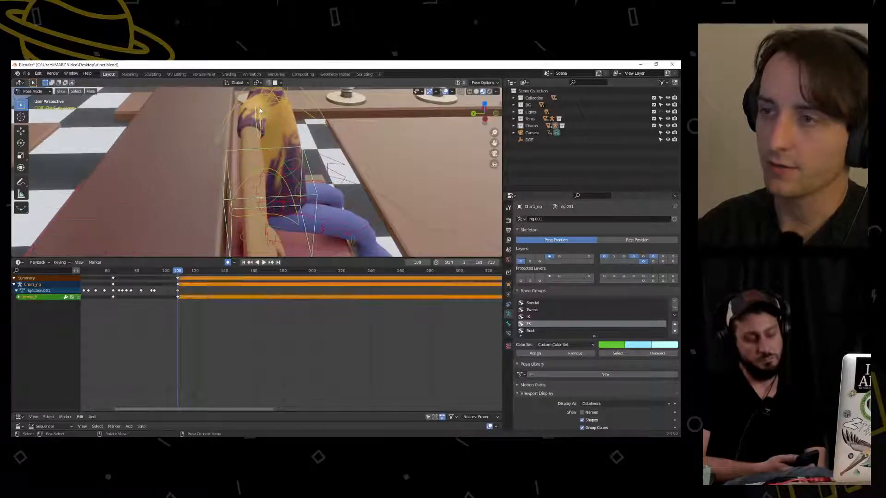
{"action": "left_click", "coordinate": [257, 111]}
{"action": "key", "text": "r"}
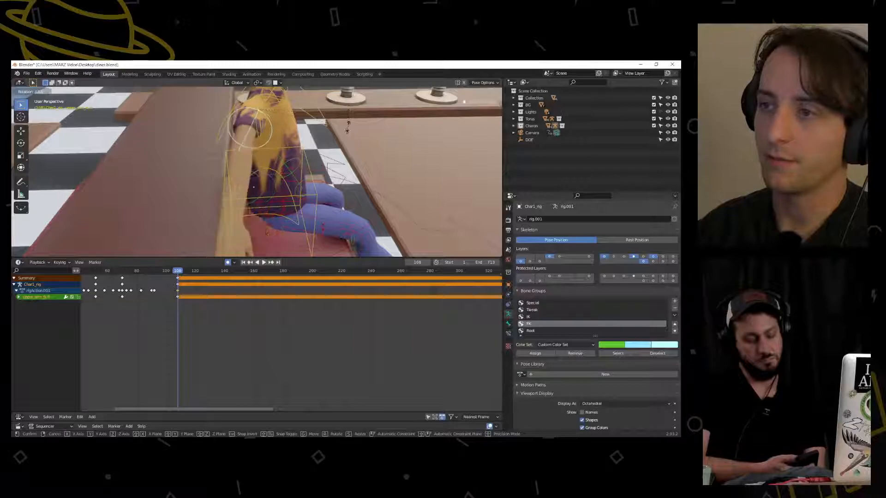
{"action": "left_click", "coordinate": [347, 141]}
{"action": "middle_click_drag", "start_coordinate": [347, 140], "coordinate": [279, 128]}
{"action": "key", "text": "r"}
{"action": "left_click", "coordinate": [279, 128]}
{"action": "left_click", "coordinate": [299, 103]}
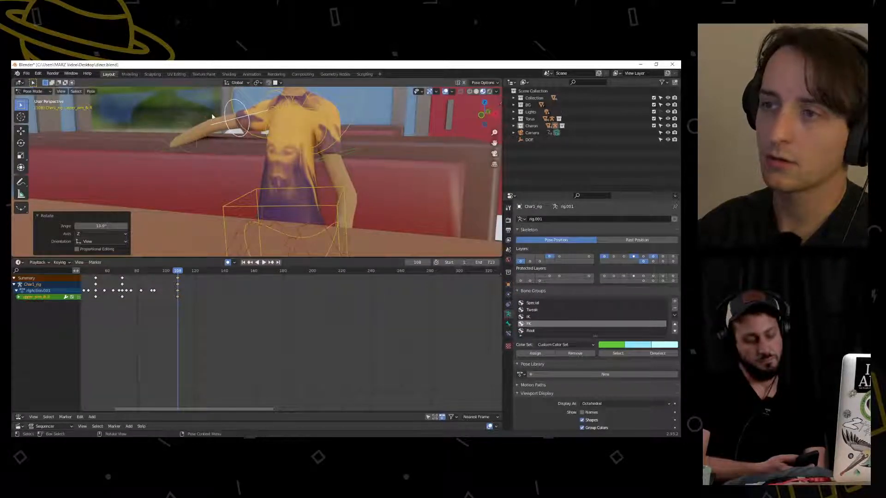
Rotate the right forearm and right hand controls so they rest level on the seatback
{"action": "left_click", "coordinate": [189, 127]}
{"action": "key", "text": "r"}
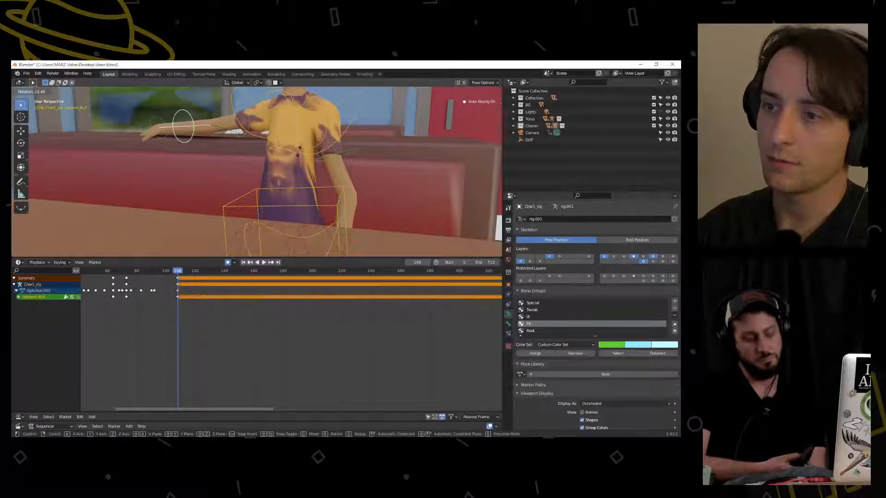
{"action": "left_click", "coordinate": [265, 143]}
{"action": "left_click", "coordinate": [155, 121]}
{"action": "key", "text": "r"}
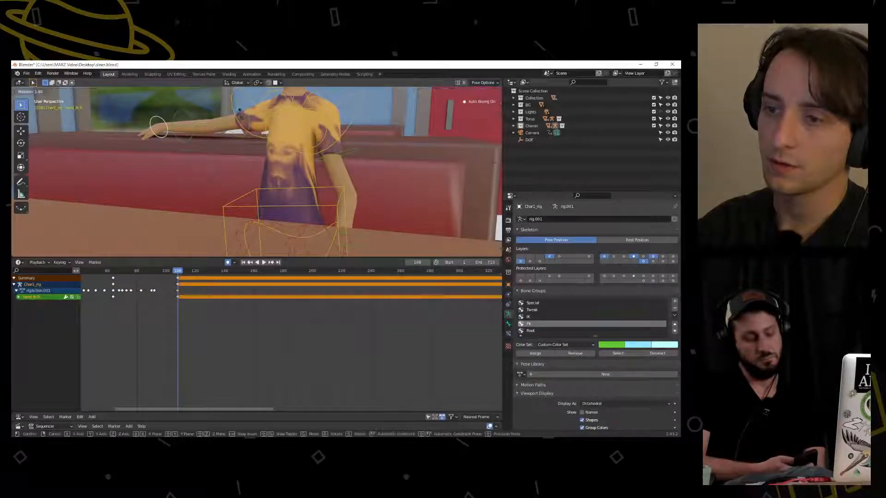
{"action": "left_click", "coordinate": [255, 127]}
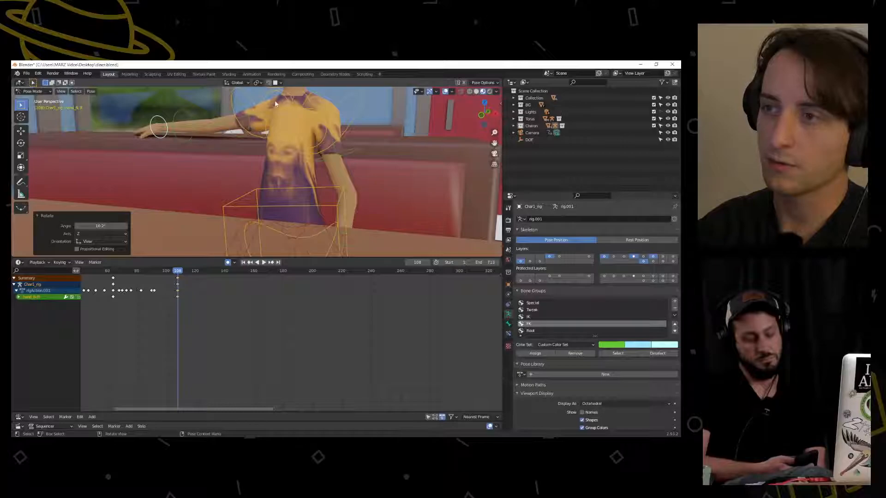
Rotate the chest control slightly in the seated pose at frame 108
{"action": "left_click", "coordinate": [343, 106]}
{"action": "middle_click_drag", "start_coordinate": [344, 115], "coordinate": [374, 127]}
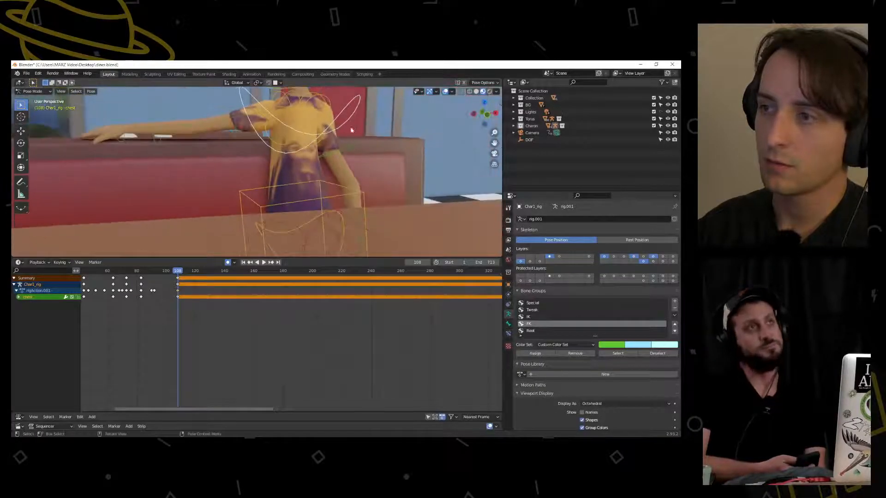
{"action": "key", "text": "r"}
{"action": "left_click", "coordinate": [378, 121]}
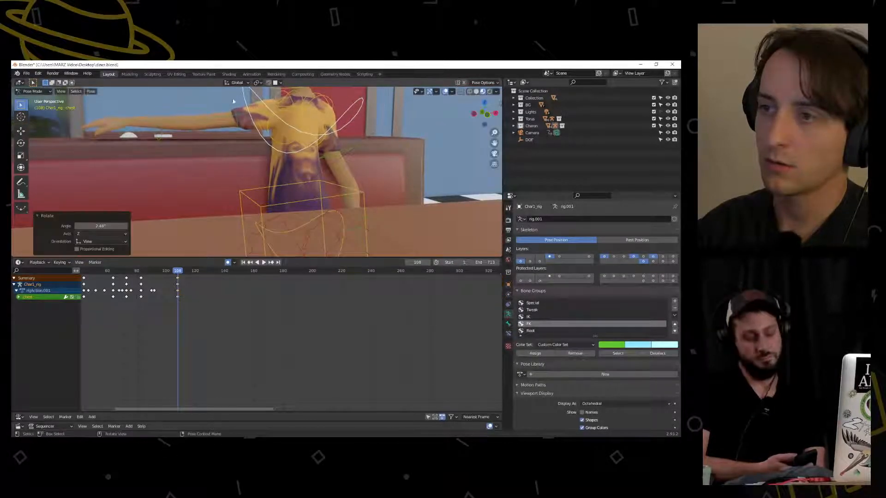
Rotate the right upper arm and right forearm controls slightly at frame 108 to settle the arm along the seatback
{"action": "left_click", "coordinate": [234, 102]}
{"action": "key", "text": "r"}
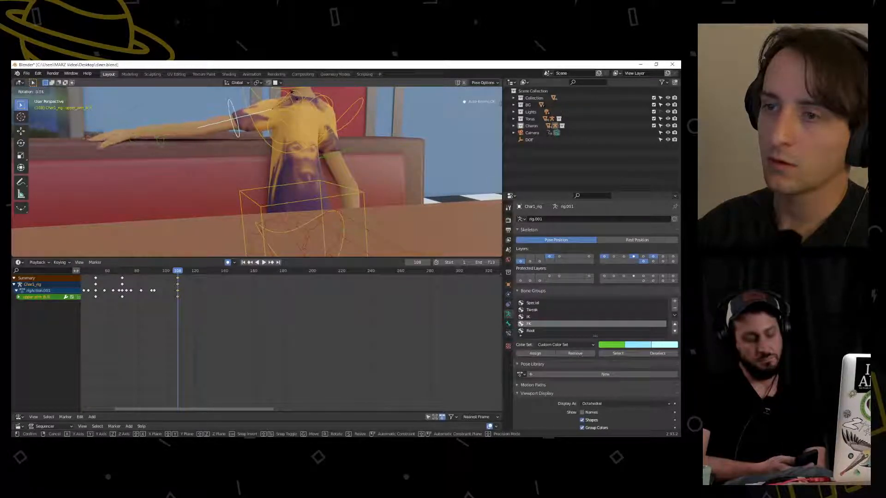
{"action": "left_click", "coordinate": [156, 119]}
{"action": "left_click", "coordinate": [157, 118]}
{"action": "key", "text": "r"}
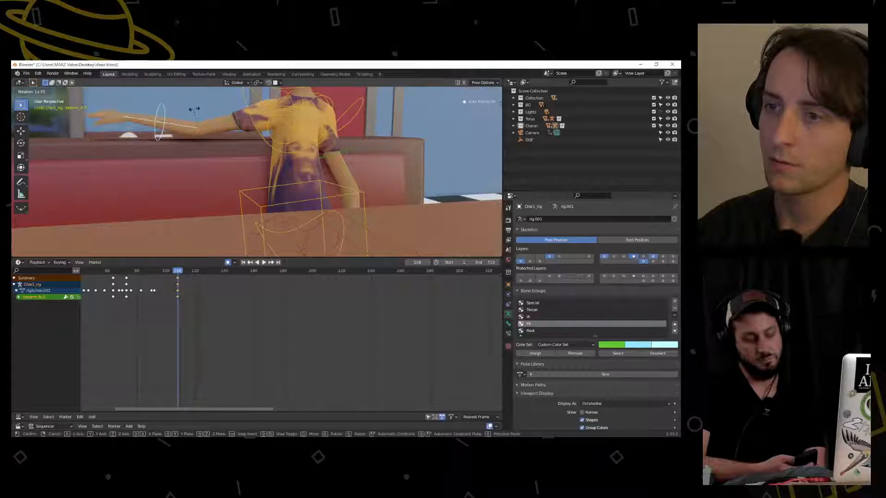
{"action": "left_click", "coordinate": [191, 112]}
{"action": "middle_click_drag", "start_coordinate": [191, 112], "coordinate": [261, 119]}
From the camera view, rotate the head control at frame 108 to turn the face toward the character with the newspaper
{"action": "key", "text": "KP_0"}
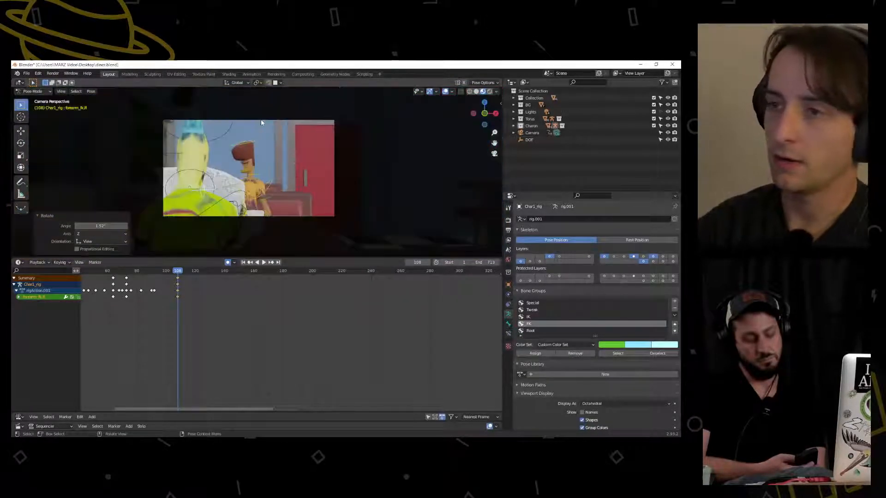
{"action": "left_click", "coordinate": [241, 148]}
{"action": "key", "text": "Home"}
{"action": "key", "text": "r"}
{"action": "key", "text": "r"}
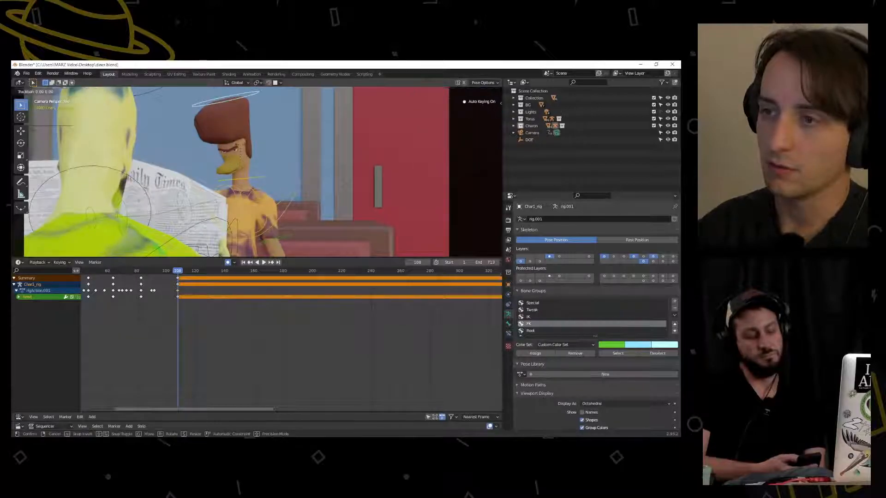
{"action": "left_click", "coordinate": [299, 122]}
{"action": "key", "text": "r"}
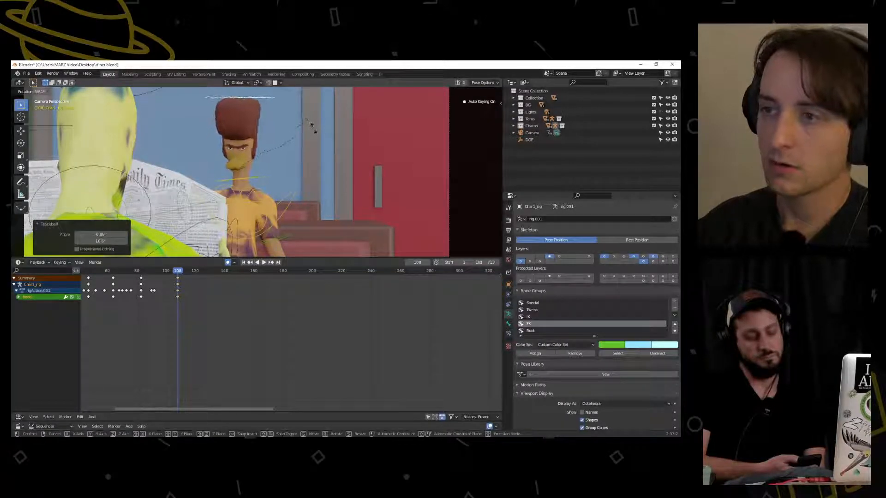
{"action": "left_click", "coordinate": [311, 129]}
Nudge the head control sideways and fine-tune its tilt and facing direction at frame 108
{"action": "key", "text": "g"}
{"action": "left_click", "coordinate": [314, 134]}
{"action": "key", "text": "r"}
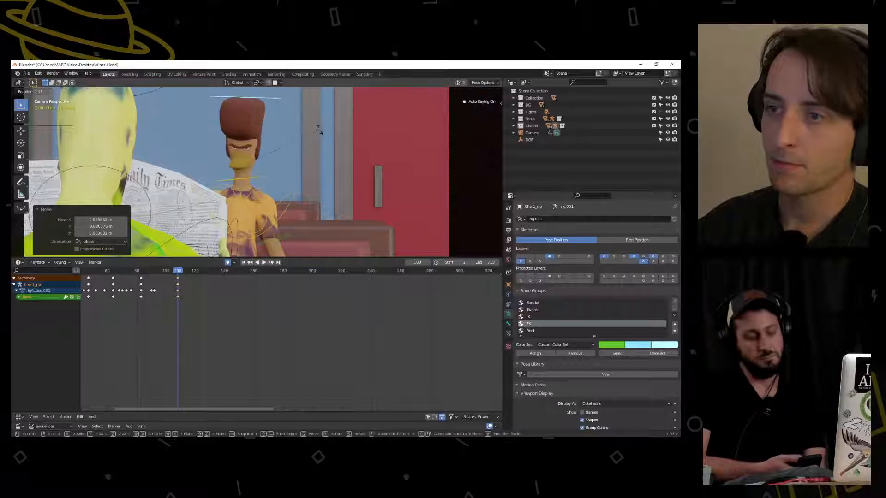
{"action": "left_click", "coordinate": [321, 134]}
{"action": "key", "text": "r"}
{"action": "key", "text": "r"}
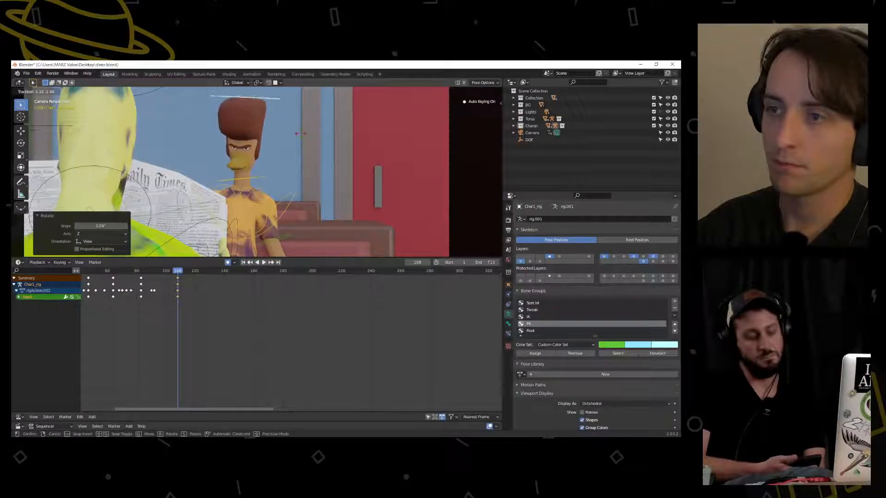
{"action": "left_click", "coordinate": [300, 134]}
Play the walk-in and sit-down from frame 43 through the scene camera to review the motion
{"action": "left_click_drag", "start_coordinate": [176, 270], "coordinate": [83, 271]}
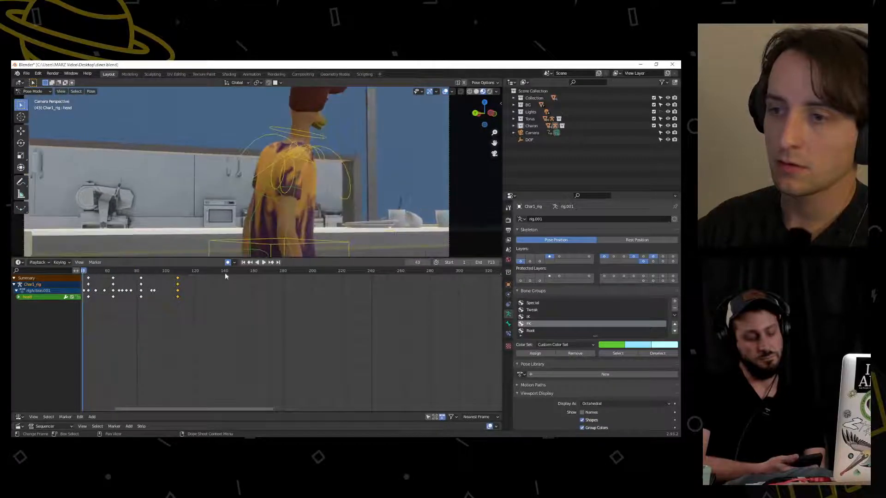
{"action": "left_click", "coordinate": [263, 262]}
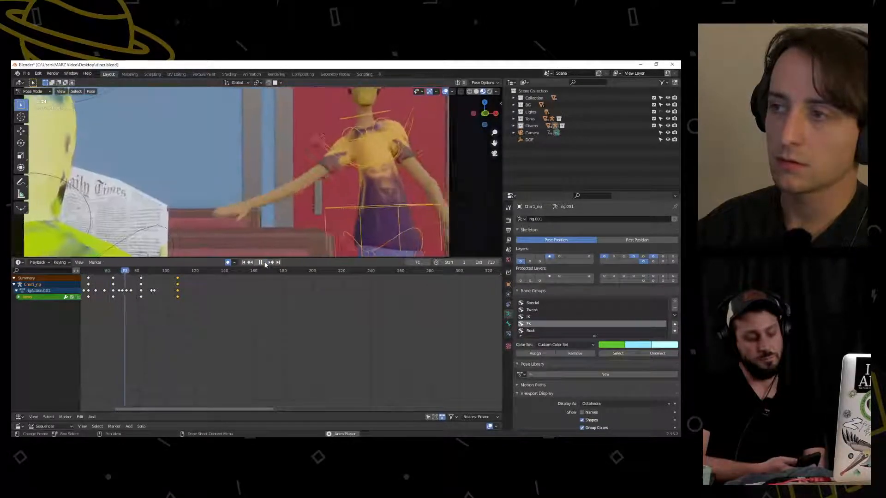
{"action": "left_click", "coordinate": [261, 263]}
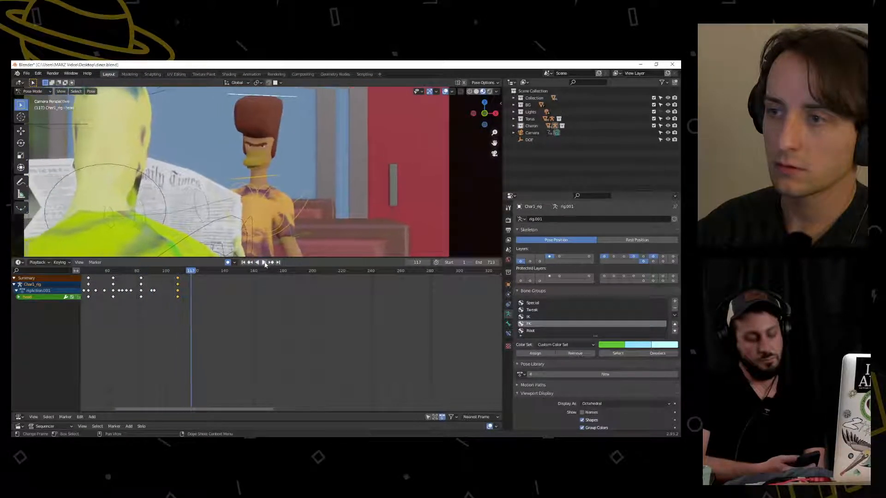
At frame 73, rotate the right upper arm control to lower the arm toward the booth's seatback
{"action": "left_click_drag", "start_coordinate": [194, 275], "coordinate": [125, 274]}
{"action": "left_click", "coordinate": [271, 191]}
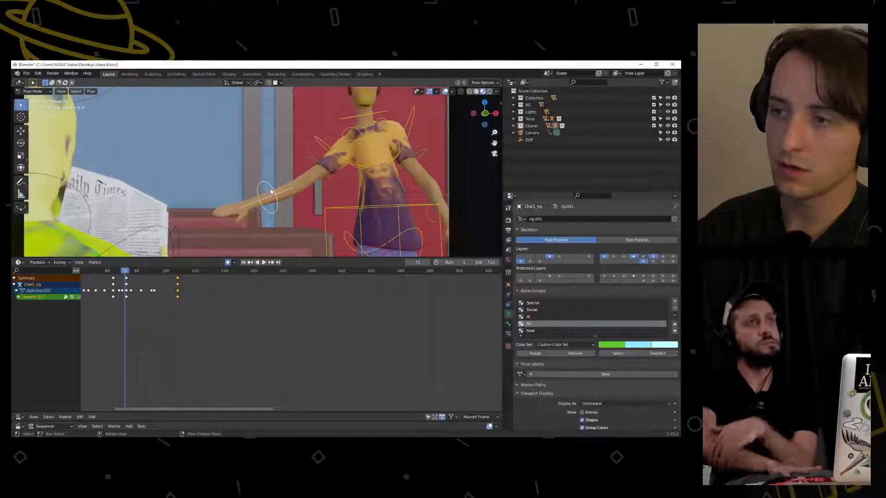
{"action": "left_click_drag", "start_coordinate": [126, 276], "coordinate": [127, 275]}
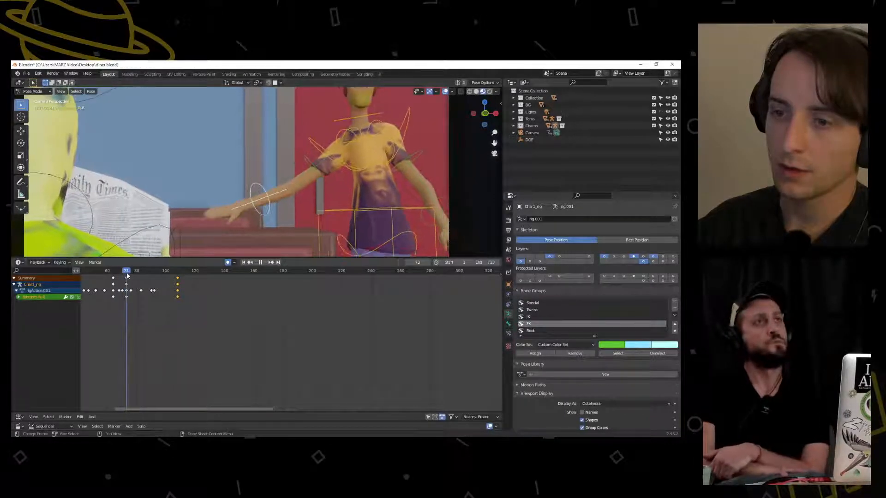
{"action": "key", "text": "r"}
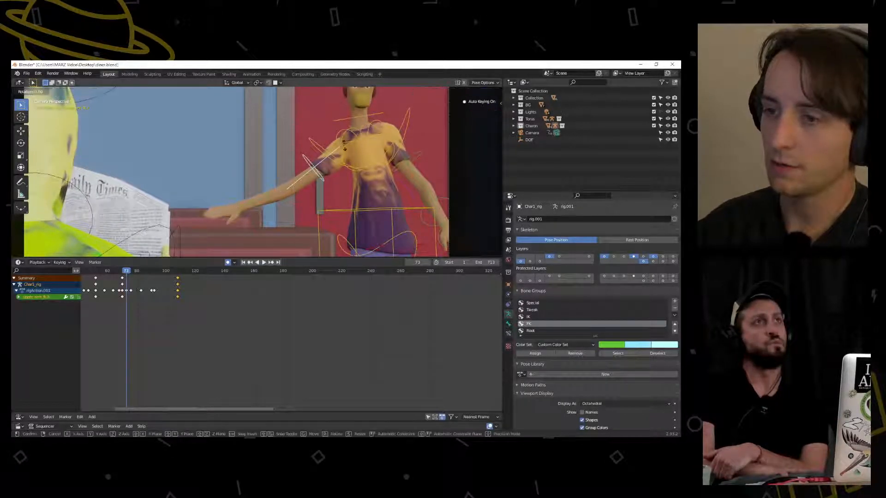
{"action": "left_click", "coordinate": [337, 171]}
{"action": "key", "text": "r"}
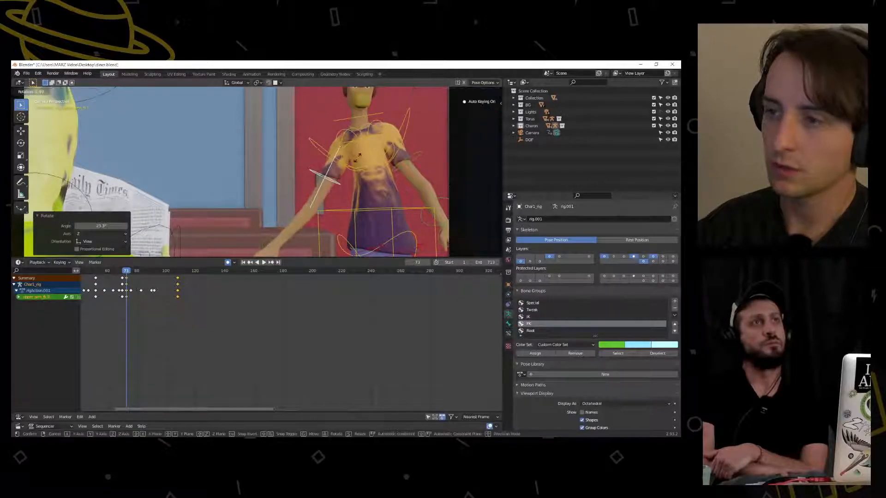
{"action": "left_click", "coordinate": [327, 247]}
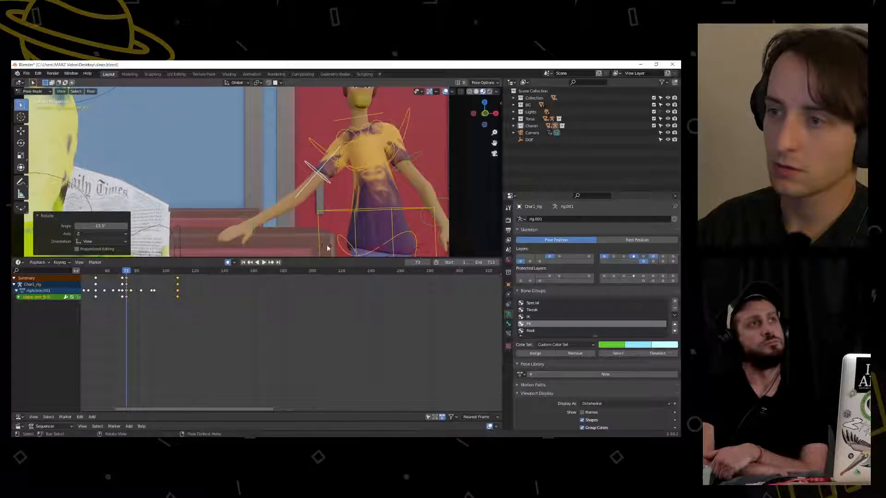
Rotate the right upper arm control from an overhead angle at frame 73 to adjust its reach over the booth
{"action": "left_click", "coordinate": [268, 203]}
{"action": "left_click", "coordinate": [317, 175]}
{"action": "middle_click_drag", "start_coordinate": [317, 175], "coordinate": [358, 226]}
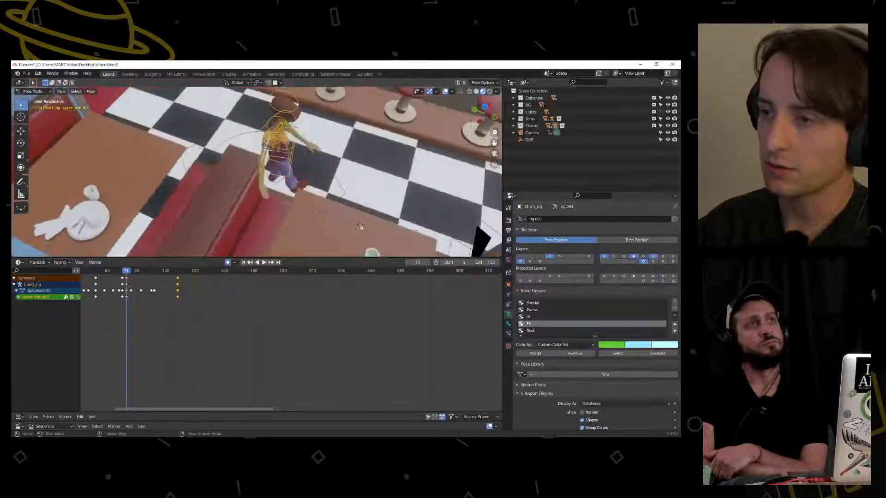
{"action": "scroll", "coordinate": [358, 226], "scroll_direction": "up", "scroll_amount": 2}
{"action": "key", "text": "r"}
{"action": "left_click", "coordinate": [378, 182]}
Rotate the right forearm control from a side angle at frame 73
{"action": "middle_click_drag", "start_coordinate": [378, 182], "coordinate": [277, 188]}
{"action": "left_click", "coordinate": [228, 206]}
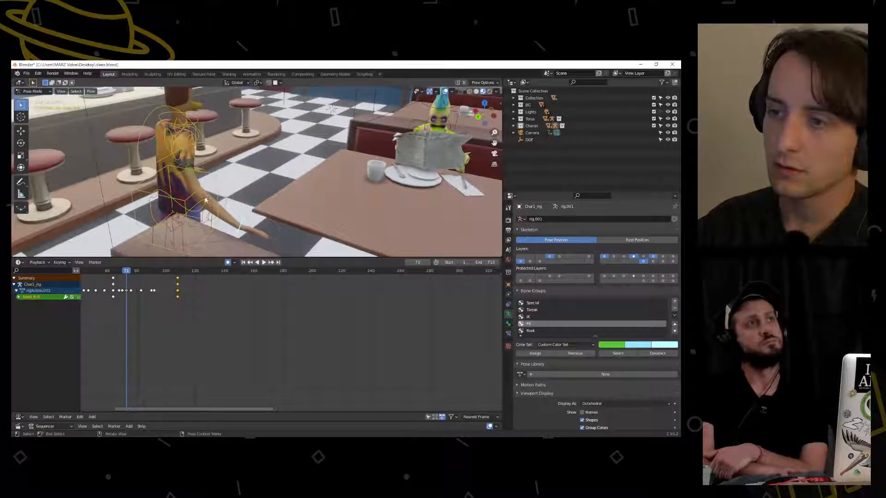
{"action": "key", "text": "r"}
{"action": "left_click", "coordinate": [228, 191]}
At frame 83, rotate the chest control about the global Z axis from a top-down angle
{"action": "key", "text": "space"}
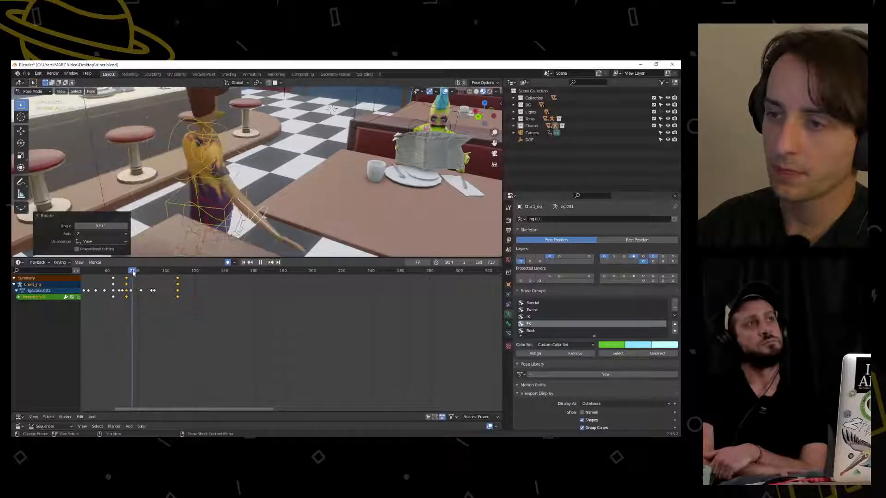
{"action": "left_click_drag", "start_coordinate": [134, 272], "coordinate": [141, 272]}
{"action": "mouse_move", "coordinate": [266, 207]}
{"action": "middle_mouse_down"}
{"action": "mouse_move", "coordinate": [213, 198]}
{"action": "mouse_move", "coordinate": [265, 206]}
{"action": "middle_mouse_up"}
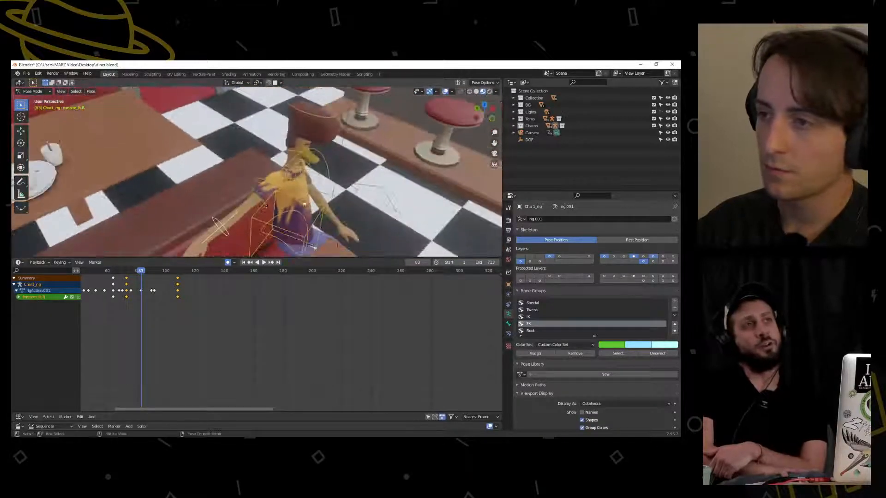
{"action": "middle_click_drag", "start_coordinate": [347, 147], "coordinate": [344, 123]}
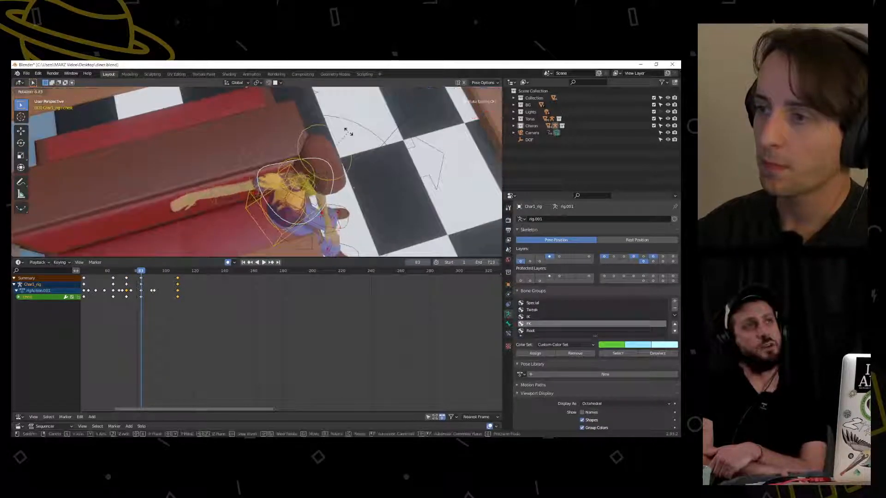
{"action": "key", "text": "r"}
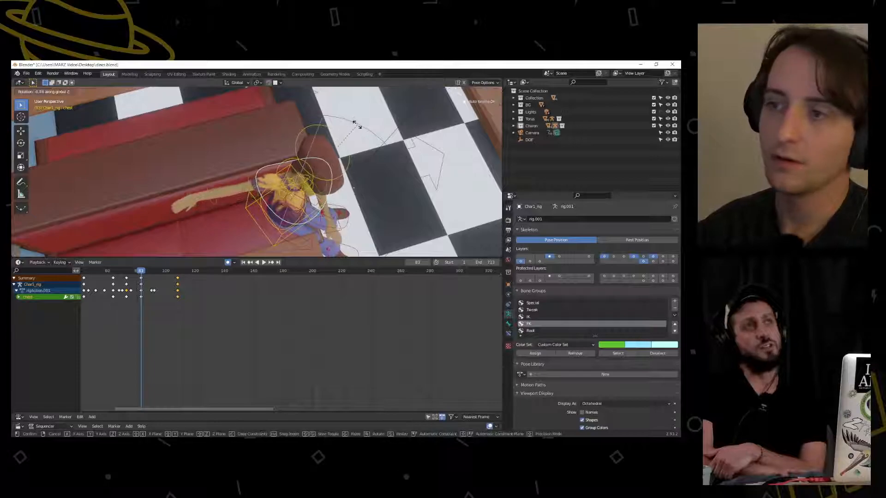
{"action": "left_click", "coordinate": [353, 153]}
Turn and straighten the head control at frame 83, and shift it slightly over the neck
{"action": "middle_click_drag", "start_coordinate": [252, 158], "coordinate": [271, 156]}
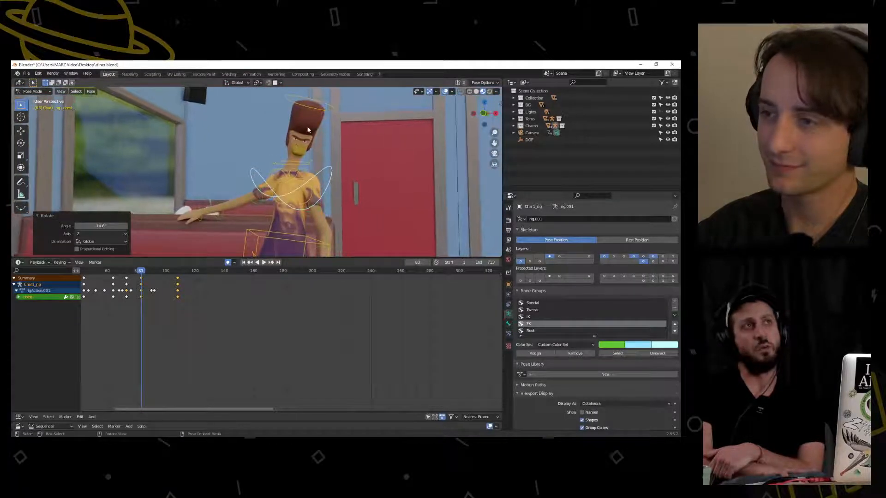
{"action": "left_click", "coordinate": [319, 110]}
{"action": "key", "text": "r"}
{"action": "key", "text": "r"}
{"action": "left_click", "coordinate": [314, 95]}
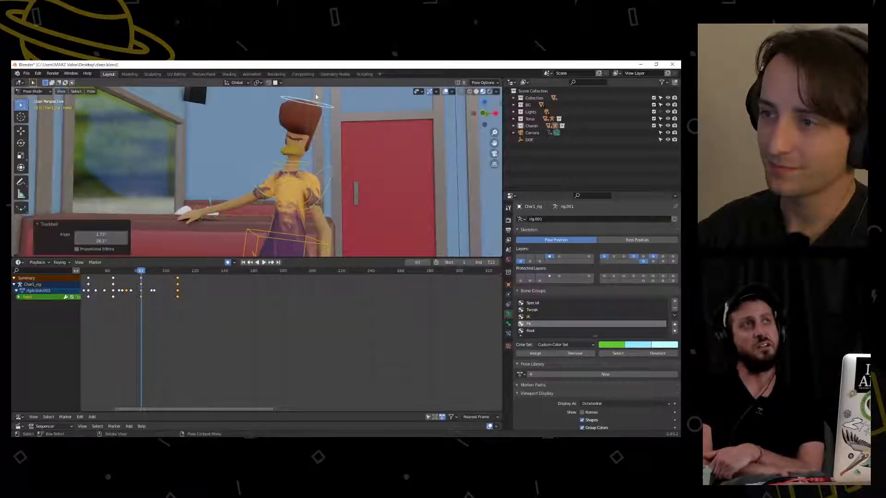
{"action": "key", "text": "r"}
{"action": "left_click", "coordinate": [366, 127]}
{"action": "key", "text": "g"}
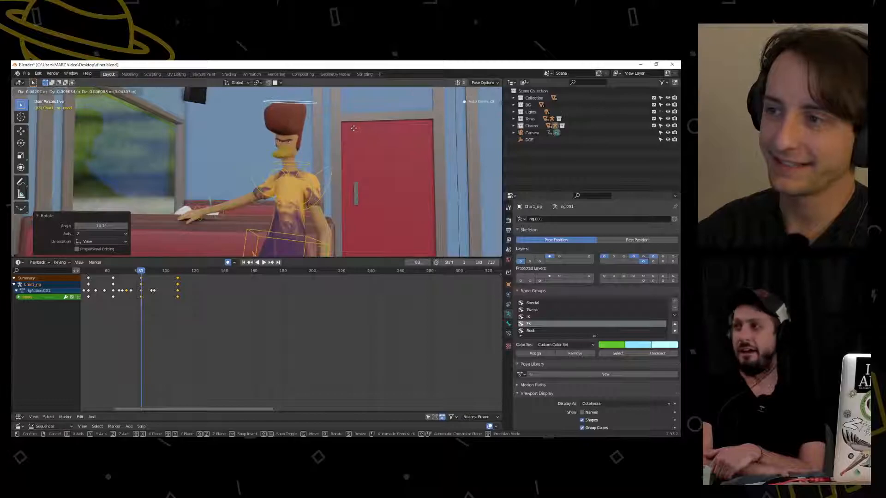
{"action": "left_click", "coordinate": [354, 128]}
Select both foot controls, then move and rotate them at frame 83 to bring the legs toward the table
{"action": "middle_click_drag", "start_coordinate": [312, 138], "coordinate": [269, 231]}
{"action": "left_click", "coordinate": [278, 180]}
{"action": "left_click", "coordinate": [287, 223]}
{"action": "left_click", "coordinate": [285, 198], "text": "shift"}
{"action": "key", "text": "space"}
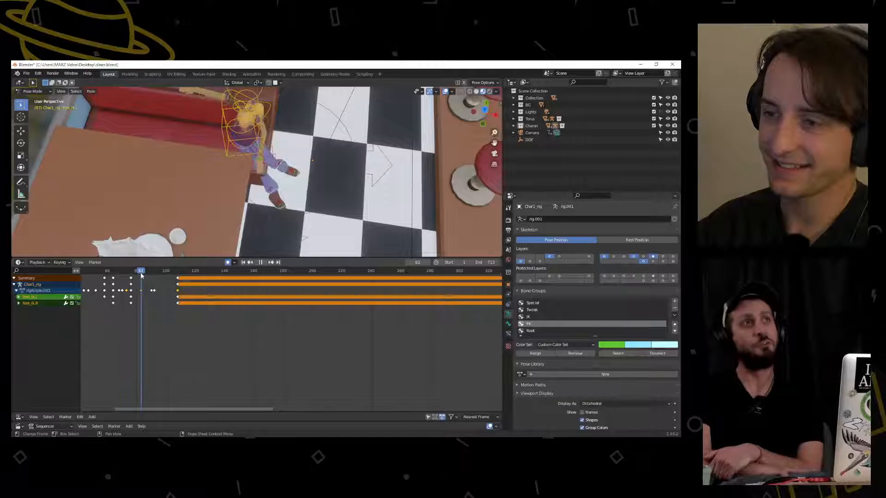
{"action": "key", "text": "g"}
{"action": "left_click", "coordinate": [258, 194]}
{"action": "key", "text": "r"}
{"action": "left_click", "coordinate": [253, 203]}
From a low front angle, move both foot controls under the table at frame 83, then reposition the right foot separately
{"action": "middle_click_drag", "start_coordinate": [253, 203], "coordinate": [408, 226]}
{"action": "key", "text": "g"}
{"action": "left_click", "coordinate": [288, 222]}
{"action": "left_click_drag", "start_coordinate": [141, 274], "coordinate": [137, 274]}
{"action": "key", "text": "Escape"}
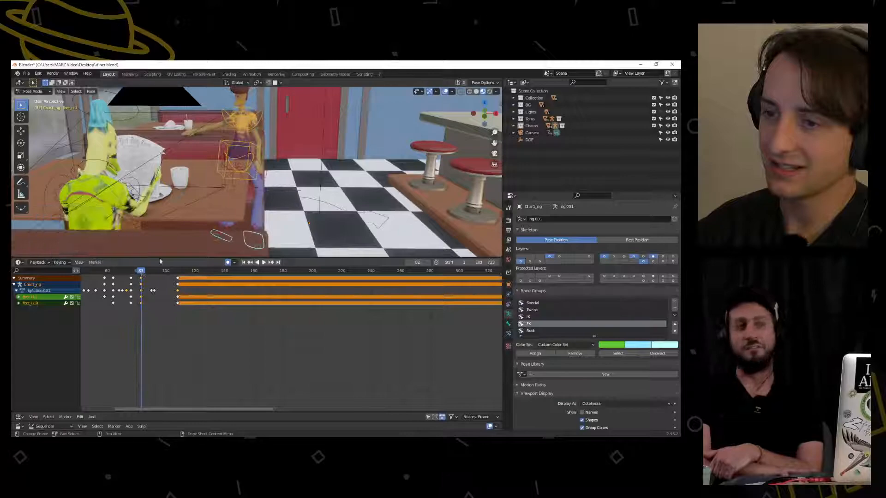
{"action": "left_click", "coordinate": [224, 237]}
{"action": "key", "text": "g"}
{"action": "left_click", "coordinate": [257, 231]}
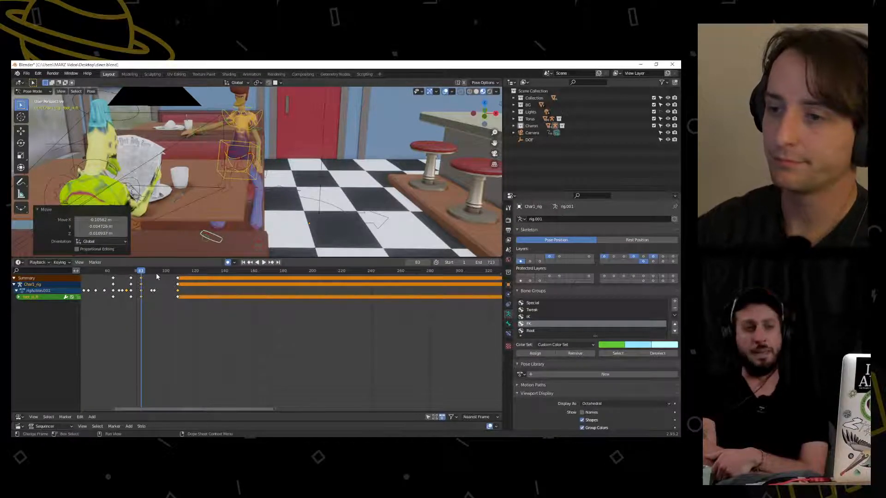
Play and scrub the sit-down from frame 72 in the free view to check the leg movement
{"action": "left_click_drag", "start_coordinate": [139, 273], "coordinate": [125, 274]}
{"action": "key", "text": "F3"}
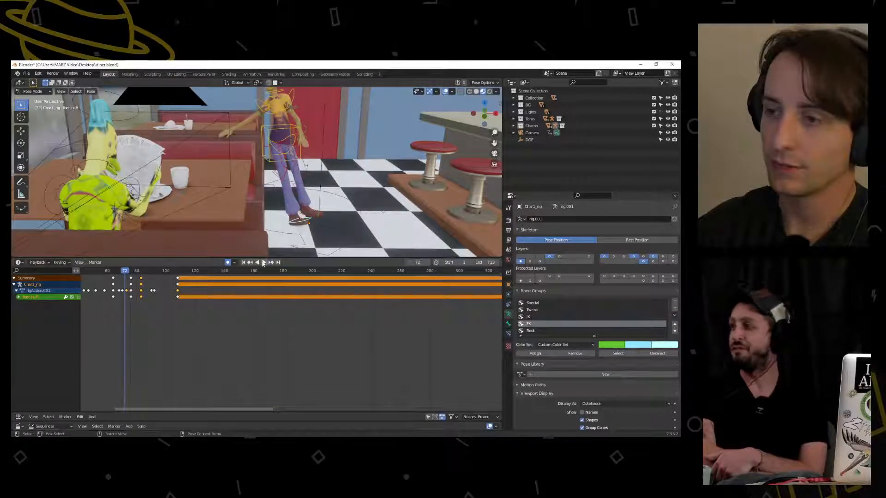
{"action": "left_click", "coordinate": [263, 262]}
{"action": "left_click", "coordinate": [260, 263]}
{"action": "left_click_drag", "start_coordinate": [204, 271], "coordinate": [480, 274]}
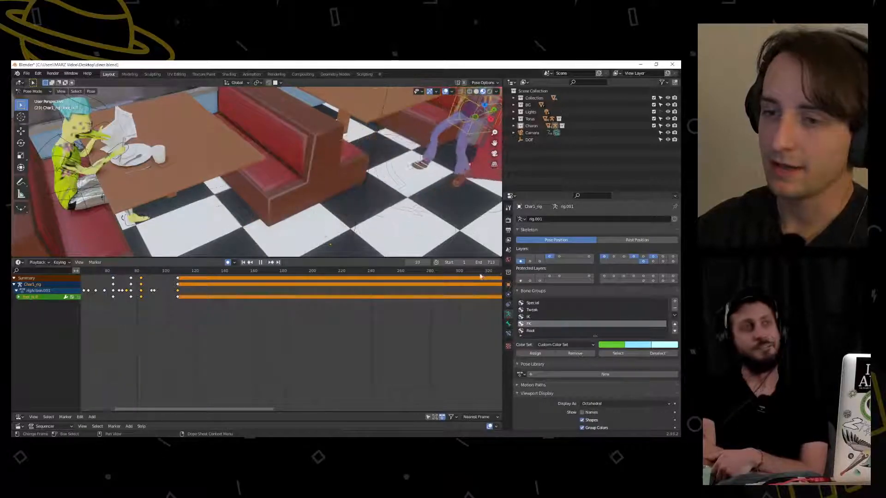
{"action": "left_click", "coordinate": [260, 263]}
Play the shot from frame 1 through the scene camera, then scrub back to frame 80
{"action": "left_click", "coordinate": [244, 262]}
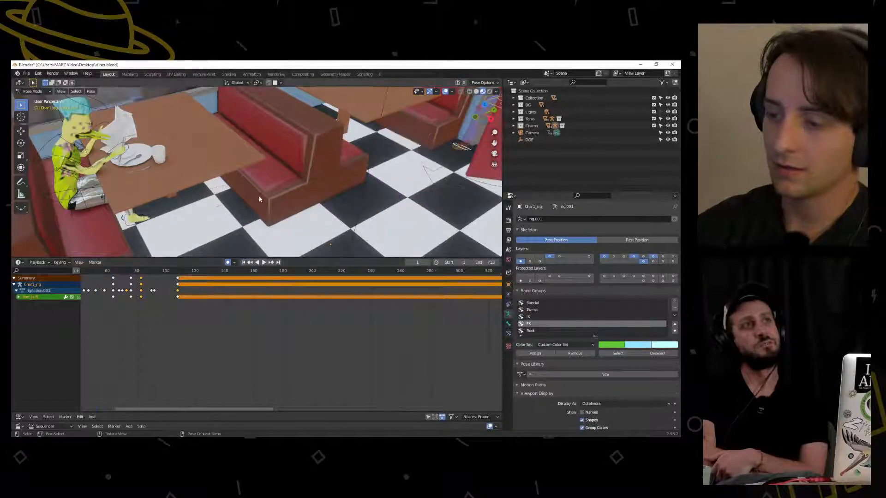
{"action": "key", "text": "KP_0"}
{"action": "left_click", "coordinate": [264, 262]}
{"action": "scroll", "coordinate": [270, 224], "scroll_direction": "up", "scroll_amount": 2}
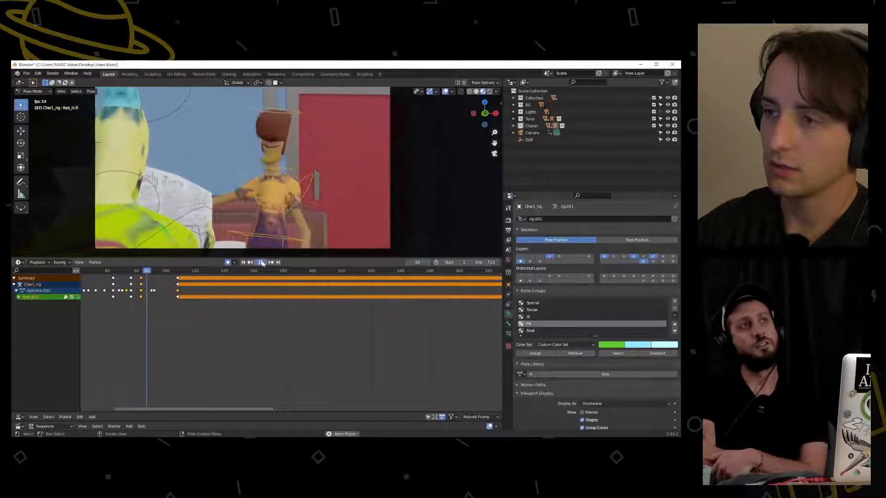
{"action": "mouse_move", "coordinate": [148, 271]}
{"action": "left_mouse_down"}
{"action": "mouse_move", "coordinate": [111, 279]}
{"action": "mouse_move", "coordinate": [168, 280]}
{"action": "mouse_move", "coordinate": [119, 282]}
{"action": "mouse_move", "coordinate": [138, 283]}
{"action": "left_mouse_up"}
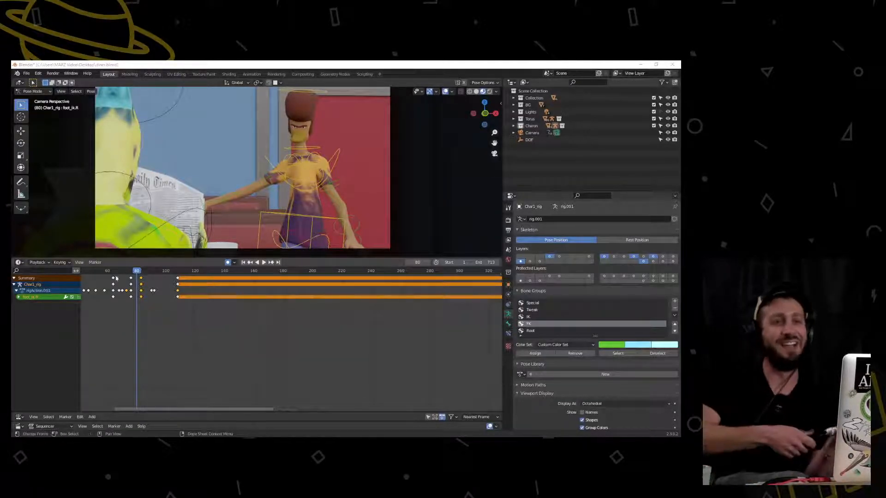
Replay and scrub the sit-down and seated hold through the scene camera, up to frame 140
{"action": "left_click", "coordinate": [134, 271]}
{"action": "key", "text": "F3"}
{"action": "key", "text": "Escape"}
{"action": "mouse_move", "coordinate": [153, 272]}
{"action": "left_mouse_down"}
{"action": "mouse_move", "coordinate": [125, 273]}
{"action": "mouse_move", "coordinate": [150, 272]}
{"action": "left_mouse_up"}
{"action": "left_click", "coordinate": [264, 262]}
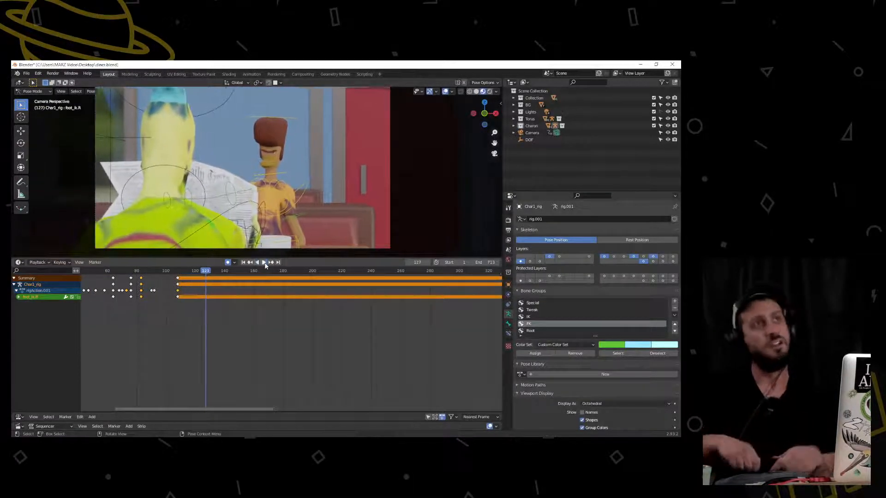
{"action": "left_click", "coordinate": [265, 264]}
{"action": "left_click_drag", "start_coordinate": [255, 273], "coordinate": [179, 272]}
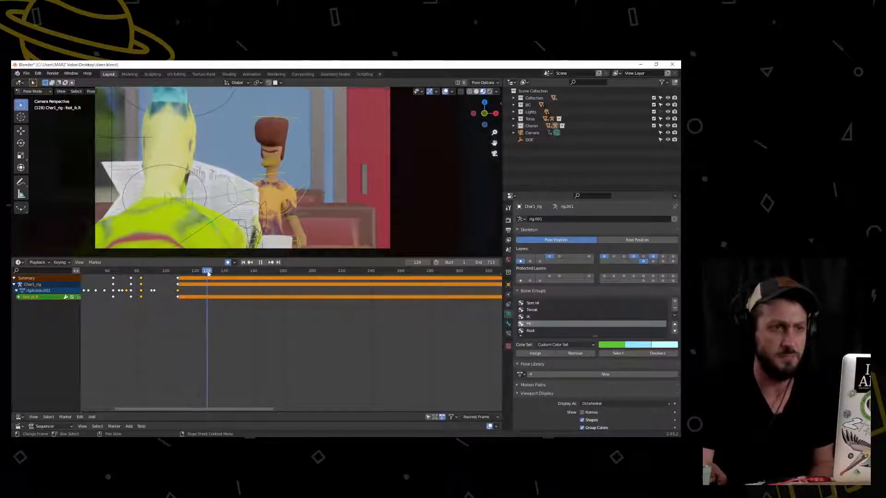
{"action": "left_click_drag", "start_coordinate": [214, 274], "coordinate": [225, 273]}
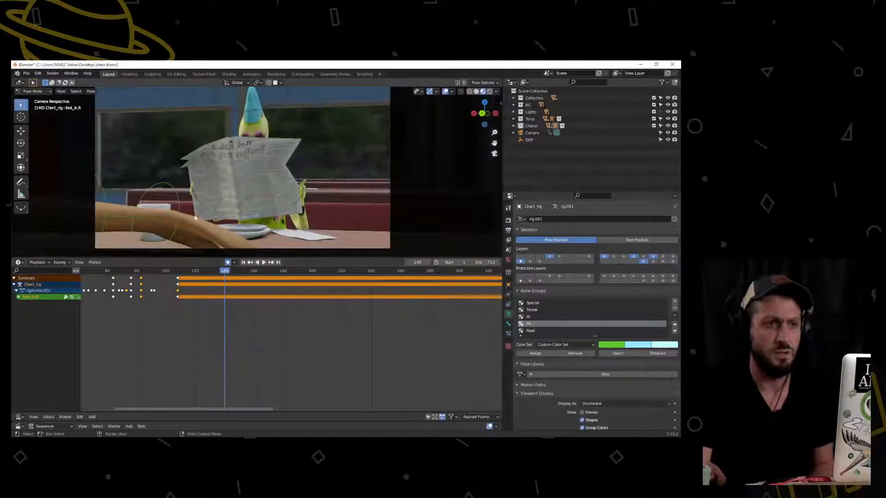
At frame 140, rotate the right upper arm about 3.6° so the arm drops out of the scene camera's view
{"action": "scroll", "coordinate": [174, 196], "scroll_direction": "down", "scroll_amount": 2}
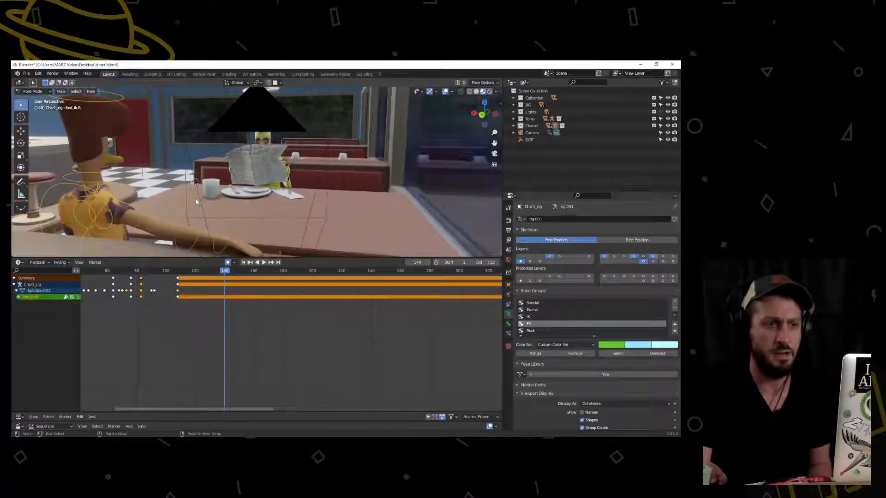
{"action": "middle_click_drag", "start_coordinate": [195, 202], "coordinate": [261, 159]}
{"action": "left_click", "coordinate": [162, 184]}
{"action": "key", "text": "r"}
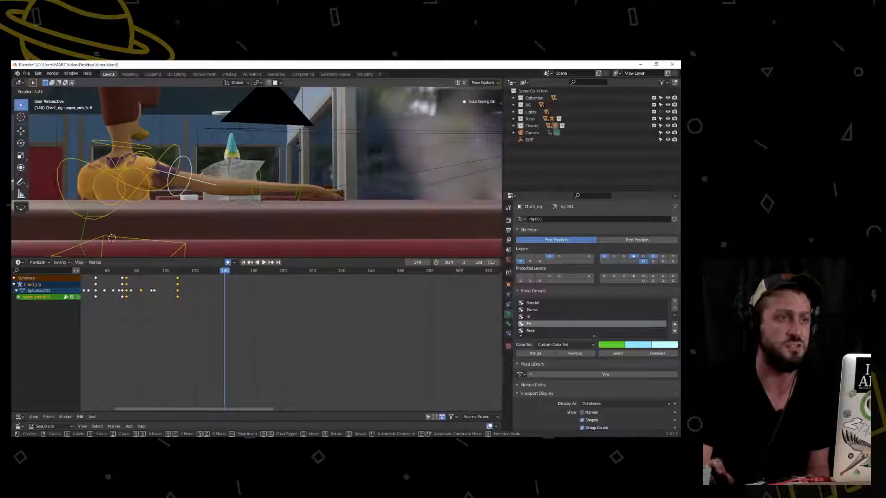
{"action": "left_click", "coordinate": [112, 238]}
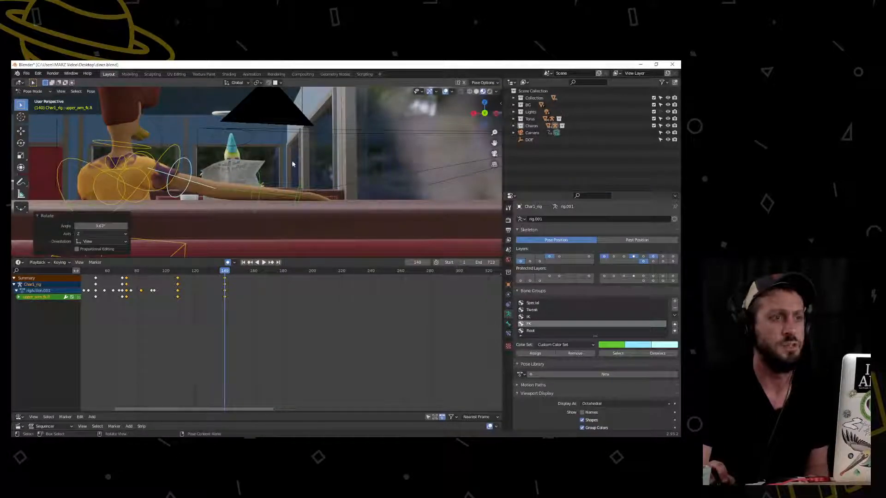
{"action": "key", "text": "KP_0"}
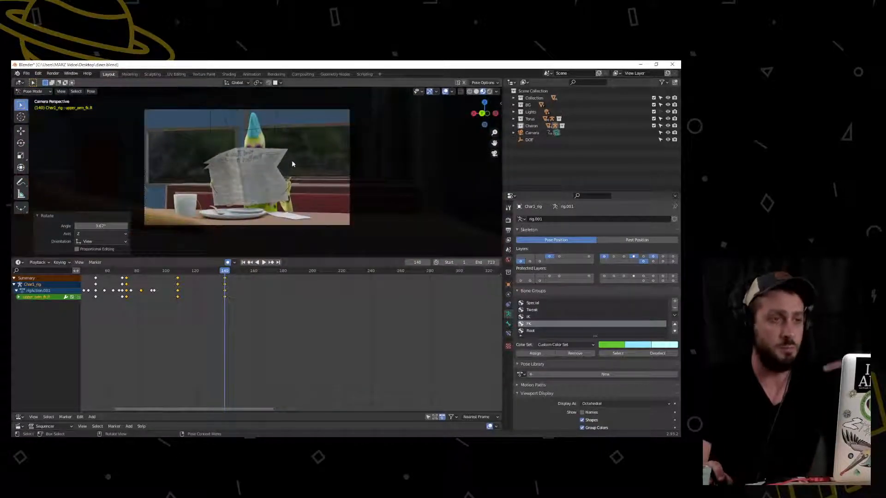
Review the shot through the scene camera up to frame 180, then enlarge the viewport and replay the walk-in from frame 1
{"action": "left_click_drag", "start_coordinate": [224, 272], "coordinate": [284, 300]}
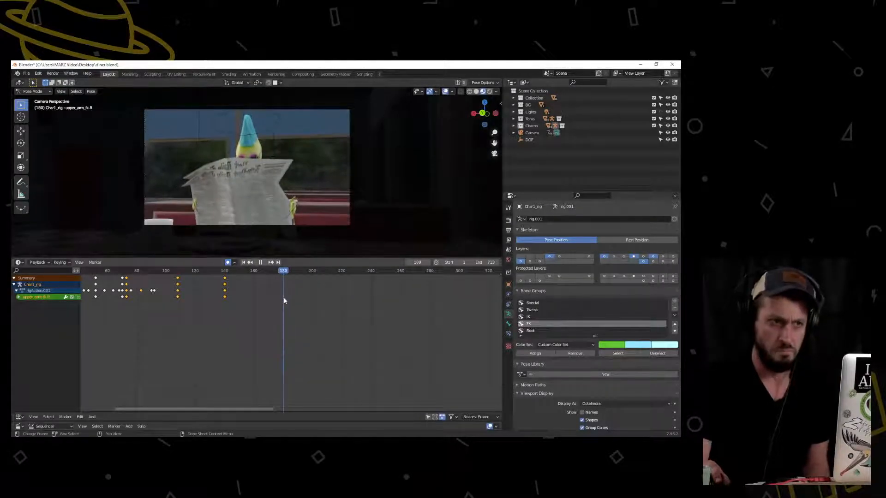
{"action": "left_click", "coordinate": [243, 262]}
{"action": "left_click_drag", "start_coordinate": [265, 258], "coordinate": [242, 358]}
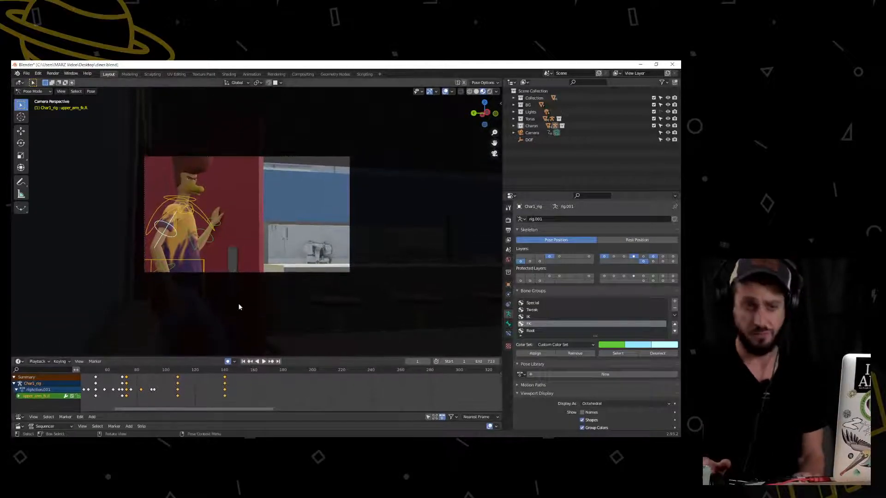
{"action": "scroll", "coordinate": [239, 306], "scroll_direction": "up", "scroll_amount": 3}
{"action": "left_click", "coordinate": [263, 361]}
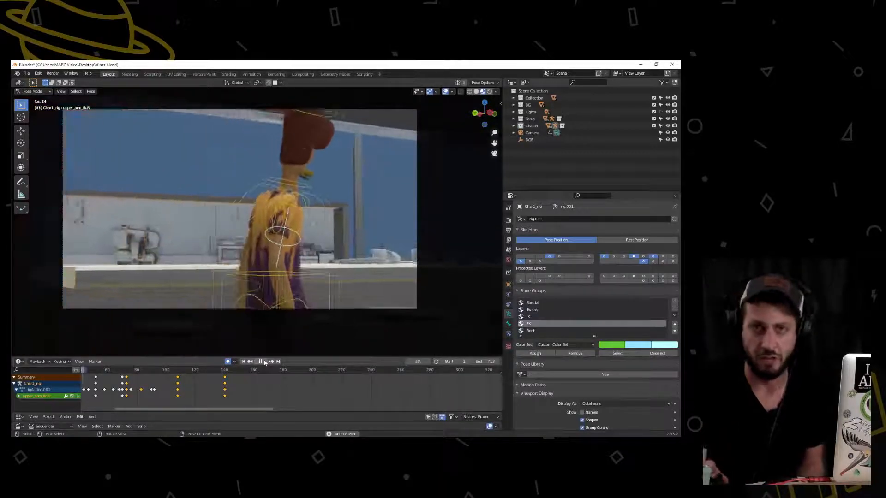
{"action": "left_click", "coordinate": [264, 361]}
At frame 30 of the walk-in, rotate the chest control about 9° around the global Z axis
{"action": "left_click_drag", "start_coordinate": [125, 370], "coordinate": [96, 378]}
{"action": "middle_click_drag", "start_coordinate": [99, 379], "coordinate": [233, 385]}
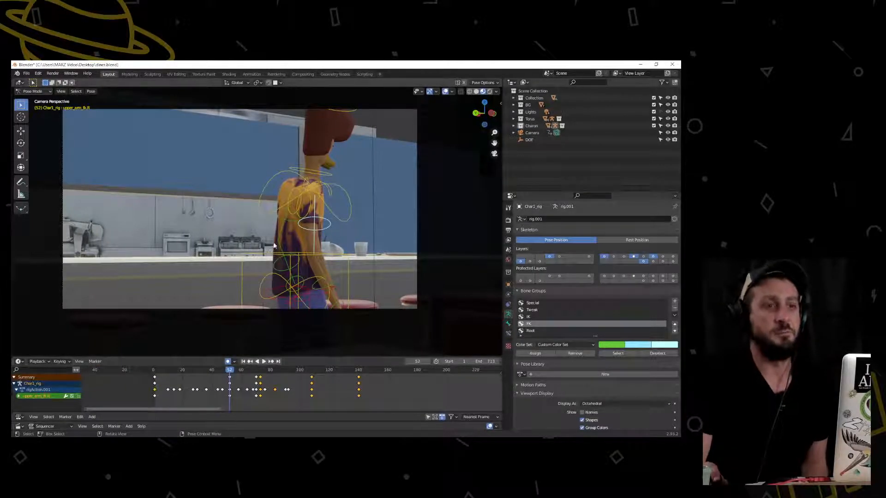
{"action": "left_click_drag", "start_coordinate": [229, 370], "coordinate": [198, 378]}
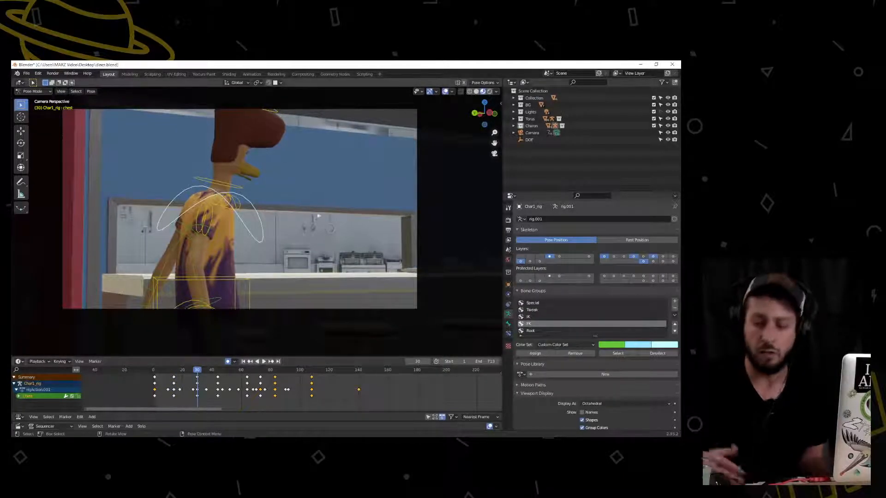
{"action": "key", "text": "r"}
{"action": "key", "text": "z"}
{"action": "left_click", "coordinate": [319, 231]}
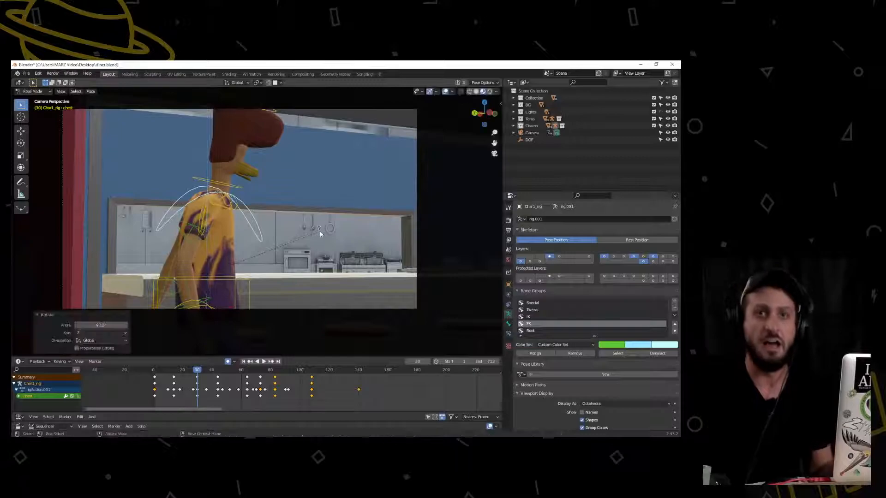
Rotate the head control at frame 30 to add a head key matching the chest turn
{"action": "left_click", "coordinate": [249, 106]}
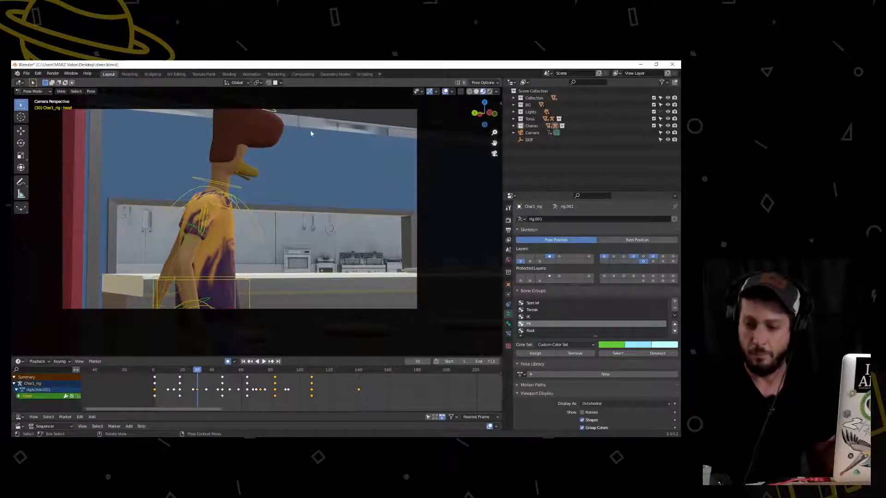
{"action": "key", "text": "r"}
{"action": "left_click", "coordinate": [299, 116]}
Retime the left upper arm's early keyframes, placing them at frame 18 and about frame 36
{"action": "left_click_drag", "start_coordinate": [194, 368], "coordinate": [180, 378]}
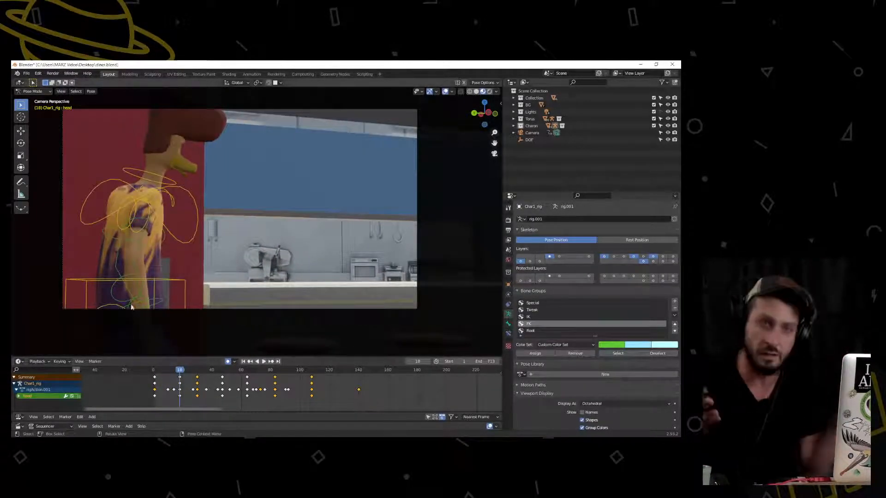
{"action": "left_click", "coordinate": [116, 266]}
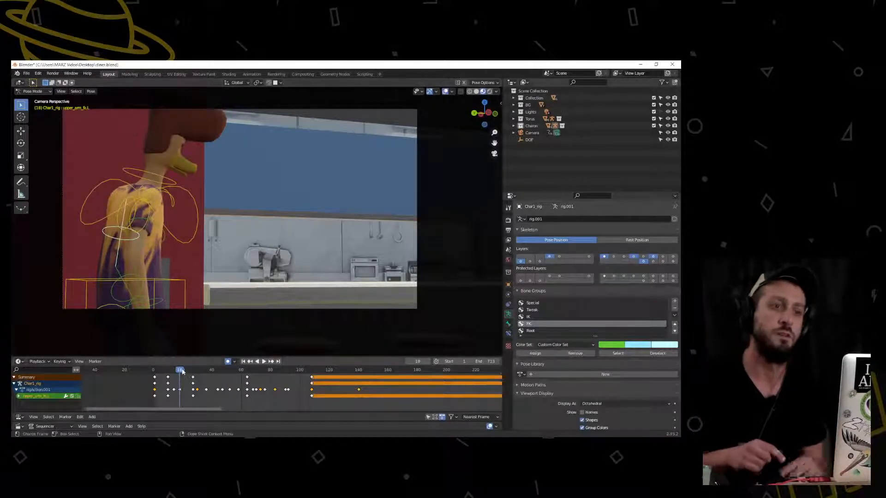
{"action": "key", "text": "space"}
{"action": "mouse_move", "coordinate": [184, 374]}
{"action": "left_mouse_down"}
{"action": "mouse_move", "coordinate": [194, 376]}
{"action": "mouse_move", "coordinate": [168, 382]}
{"action": "mouse_move", "coordinate": [183, 378]}
{"action": "mouse_move", "coordinate": [174, 371]}
{"action": "mouse_move", "coordinate": [193, 376]}
{"action": "left_mouse_up"}
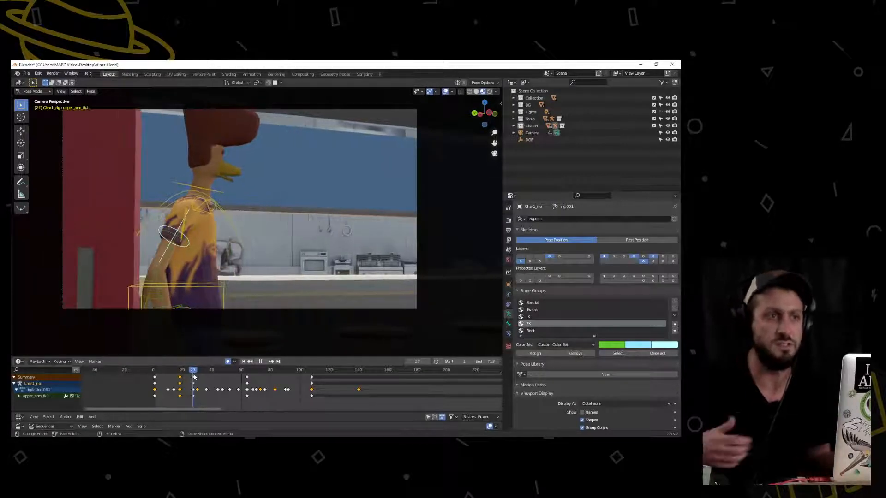
{"action": "key", "text": "g"}
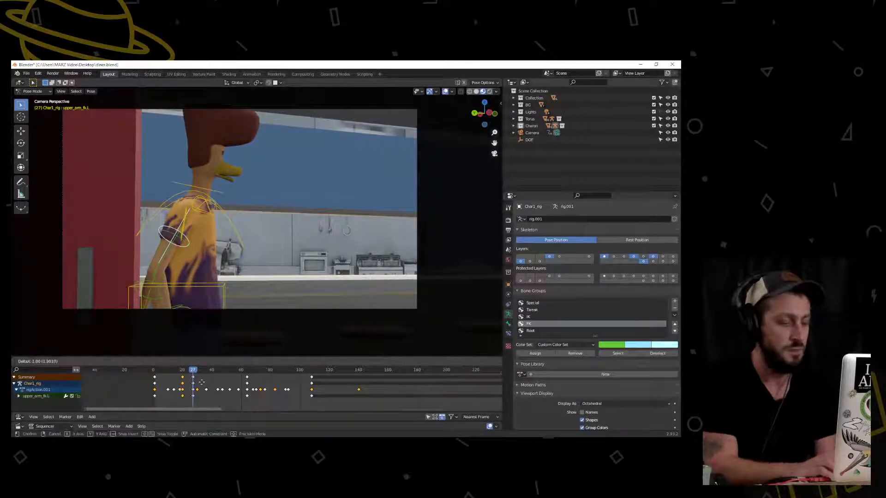
{"action": "left_click", "coordinate": [200, 385]}
{"action": "key", "text": "g"}
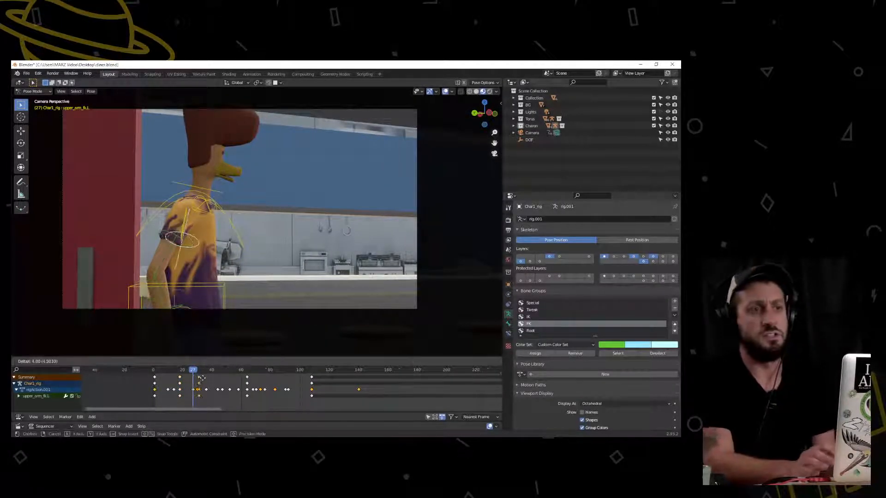
{"action": "left_click", "coordinate": [208, 377]}
Play the walk-in from frame 1 through the scene camera to check the left arm's timing
{"action": "left_click_drag", "start_coordinate": [195, 372], "coordinate": [154, 372]}
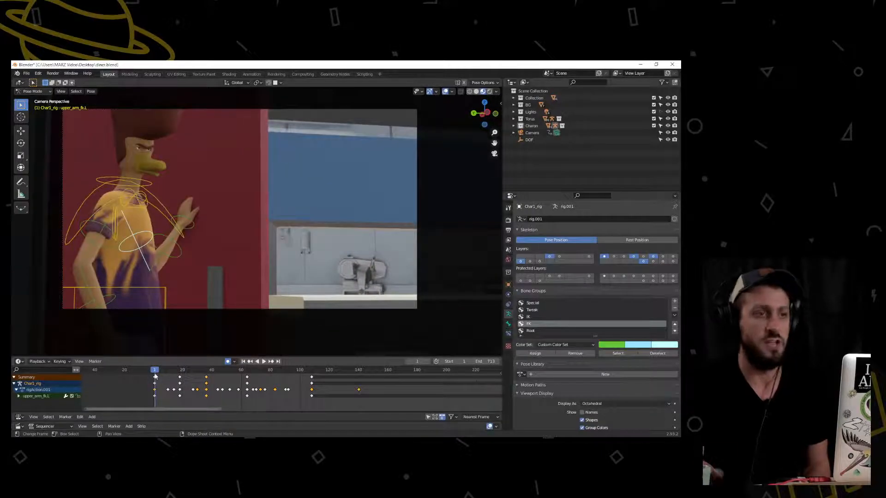
{"action": "left_click", "coordinate": [264, 361]}
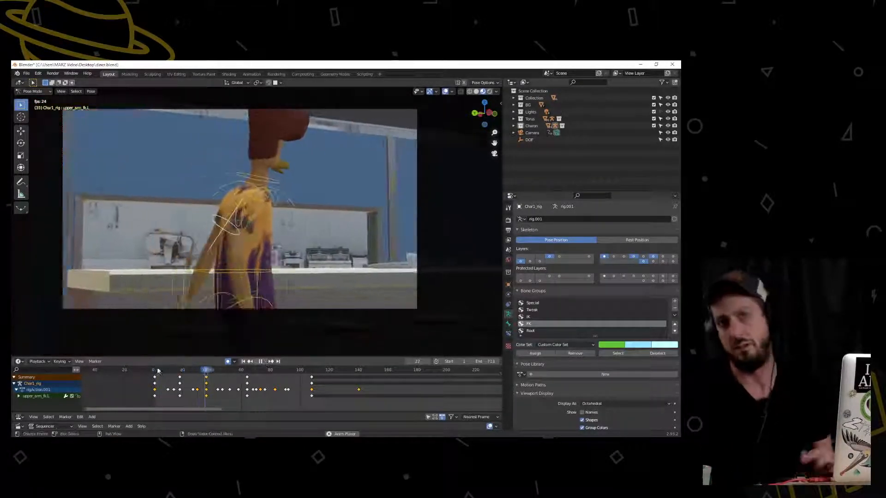
{"action": "left_click", "coordinate": [261, 362]}
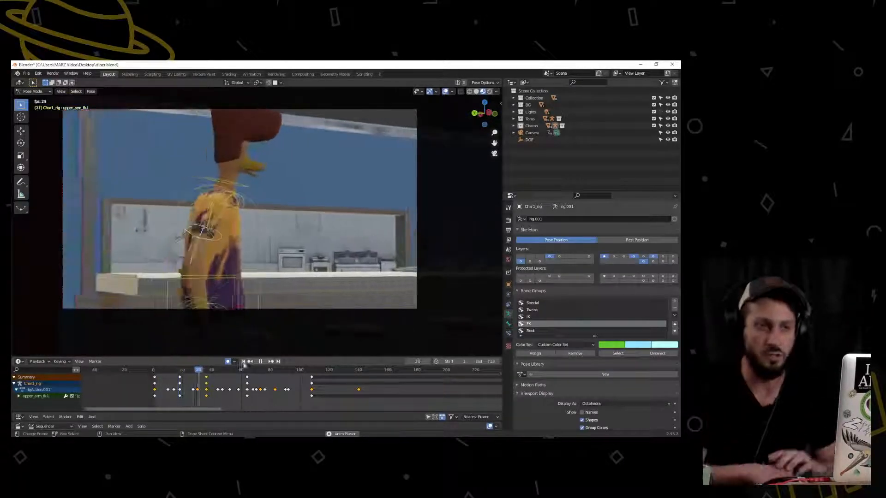
At frame 10, shift the torso control about 0.05 m, mostly along Y, and scrub back to frame 1
{"action": "left_click_drag", "start_coordinate": [215, 370], "coordinate": [168, 372]}
{"action": "left_click", "coordinate": [159, 289]}
{"action": "key", "text": "g"}
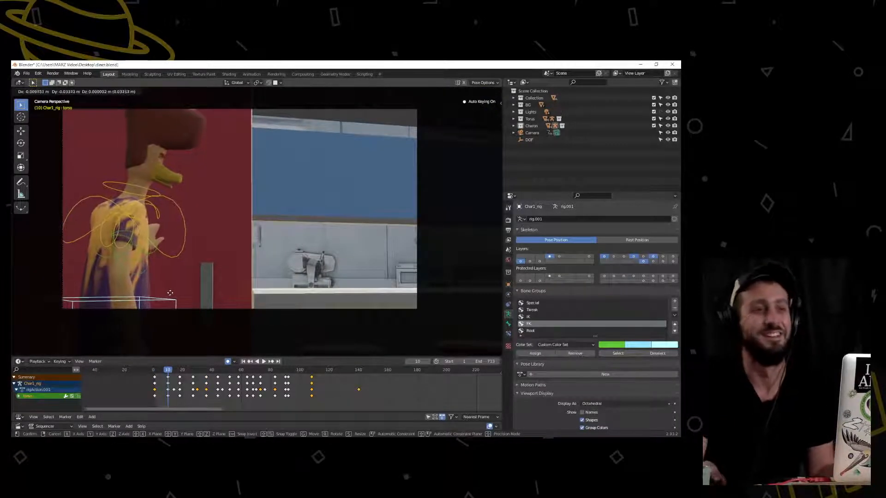
{"action": "left_click", "coordinate": [173, 292]}
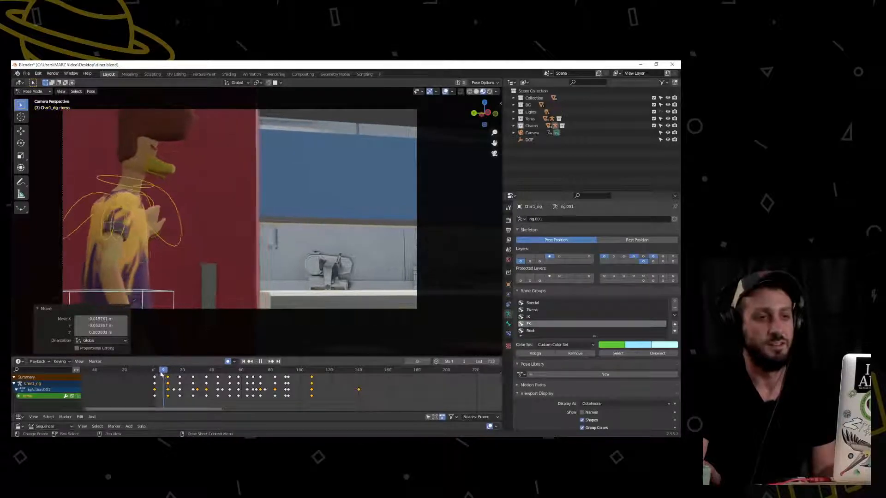
{"action": "left_click_drag", "start_coordinate": [161, 371], "coordinate": [154, 371]}
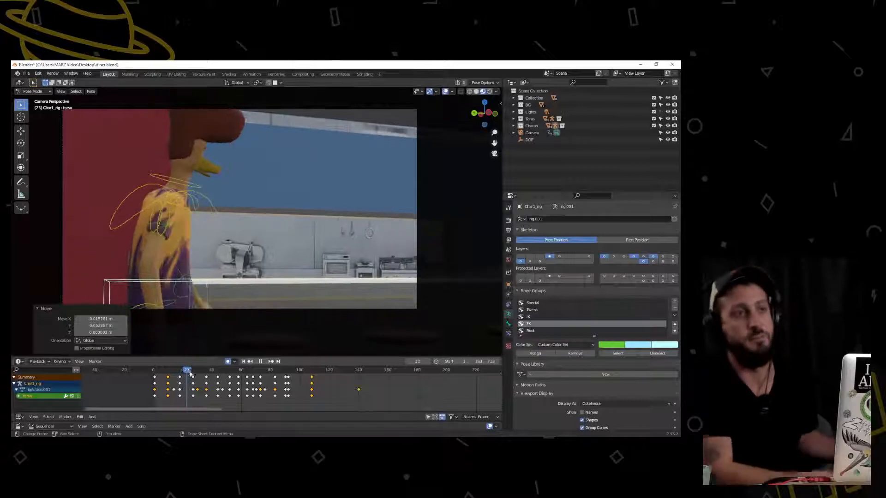
At frame 44, rotate the torso control slightly around the global Z axis
{"action": "mouse_move", "coordinate": [208, 376]}
{"action": "left_mouse_down"}
{"action": "mouse_move", "coordinate": [162, 371]}
{"action": "mouse_move", "coordinate": [218, 381]}
{"action": "left_mouse_up"}
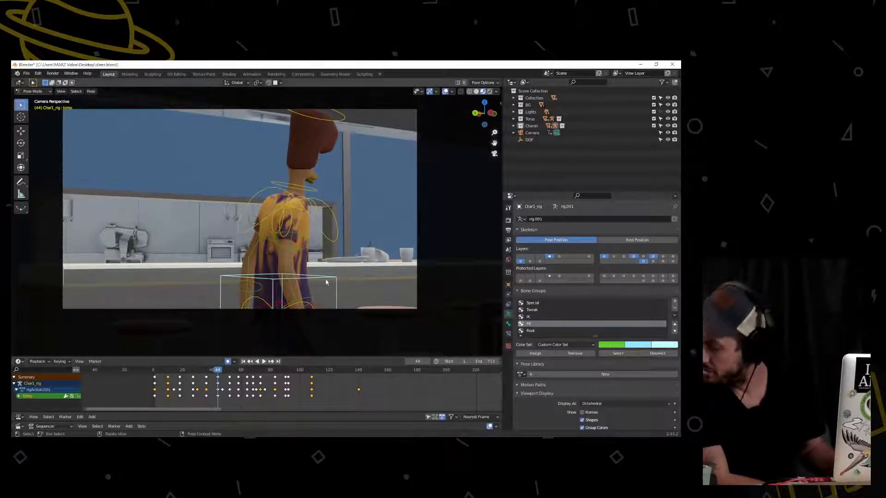
{"action": "key", "text": "g"}
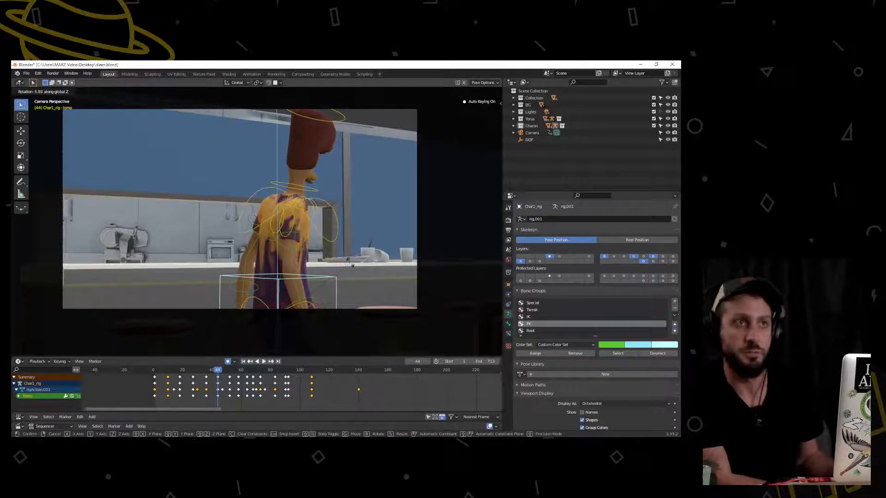
{"action": "left_click", "coordinate": [354, 261]}
At frame 44, turn the head toward the walking direction with a trackball rotation, then tilt it about 17° in the camera view
{"action": "left_click", "coordinate": [331, 114]}
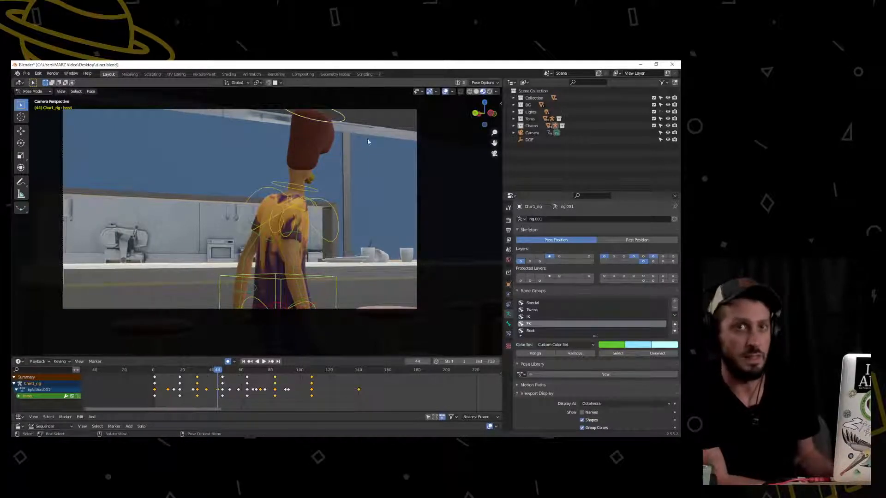
{"action": "key", "text": "r"}
{"action": "key", "text": "r"}
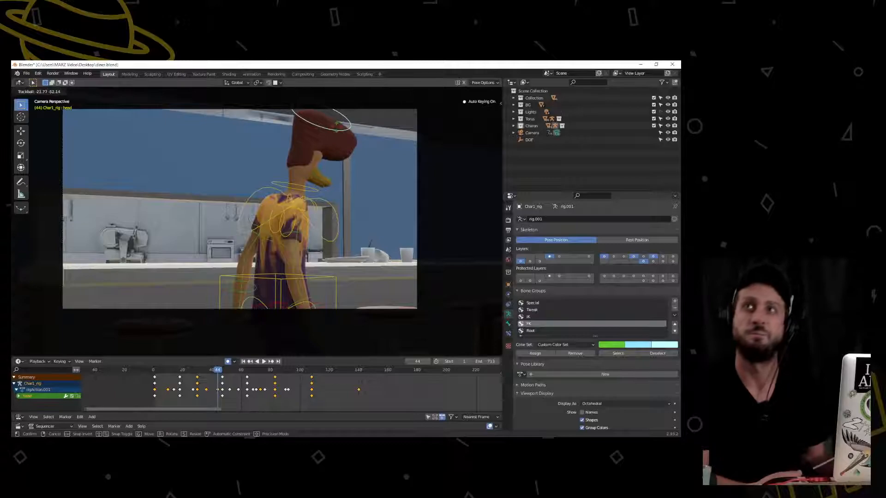
{"action": "key", "text": "Return"}
{"action": "key", "text": "r"}
{"action": "key", "text": "Return"}
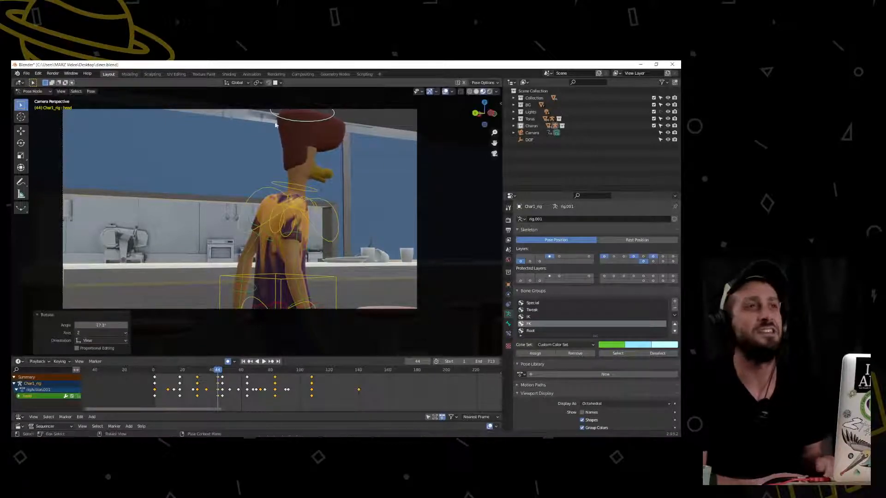
Shift the head keyframe at frame 47 to about frame 52
{"action": "left_click_drag", "start_coordinate": [217, 371], "coordinate": [222, 379]}
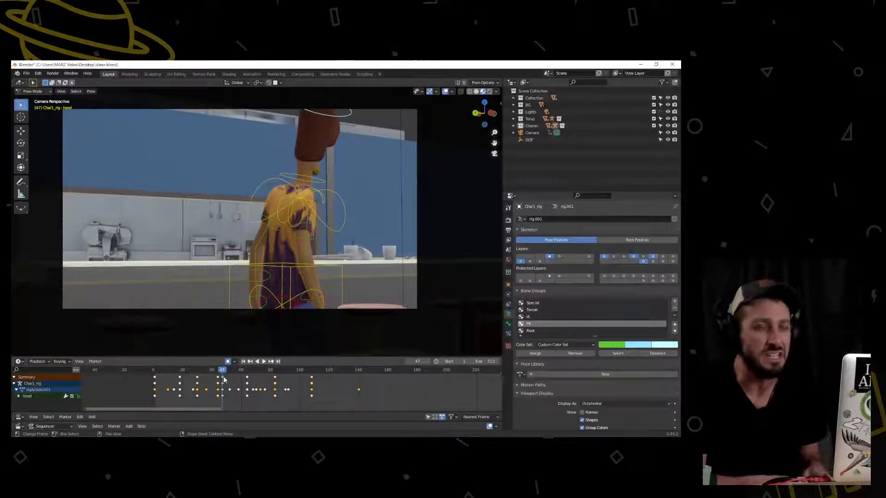
{"action": "key", "text": "g"}
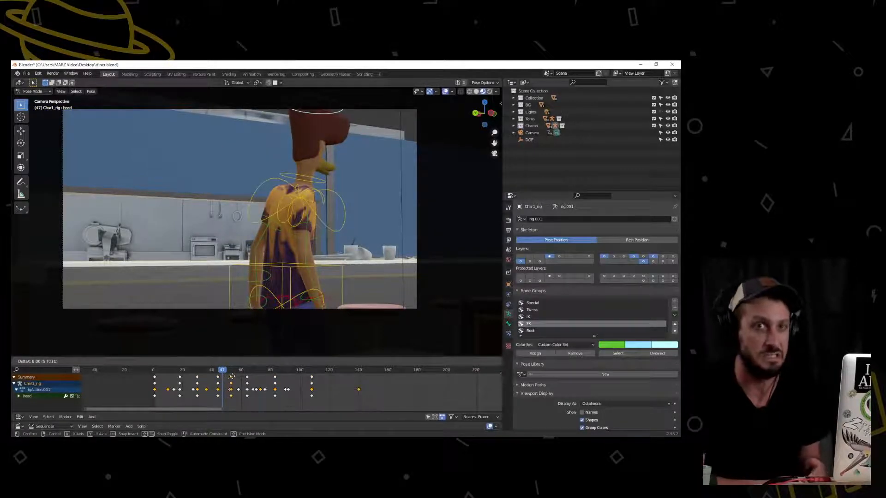
{"action": "left_click", "coordinate": [231, 376]}
At frame 64, rotate the right upper arm with a trackball rotation so the hand swings out toward the booth's seat back
{"action": "left_click_drag", "start_coordinate": [223, 370], "coordinate": [246, 373]}
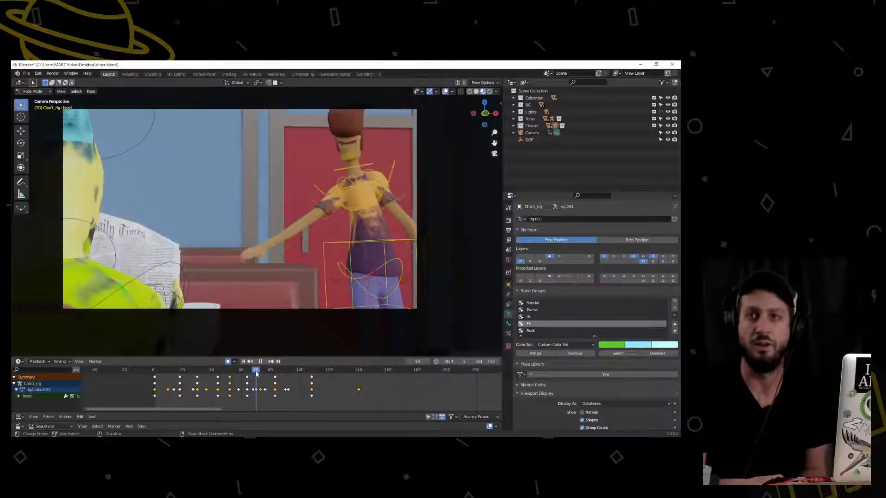
{"action": "left_click", "coordinate": [247, 378]}
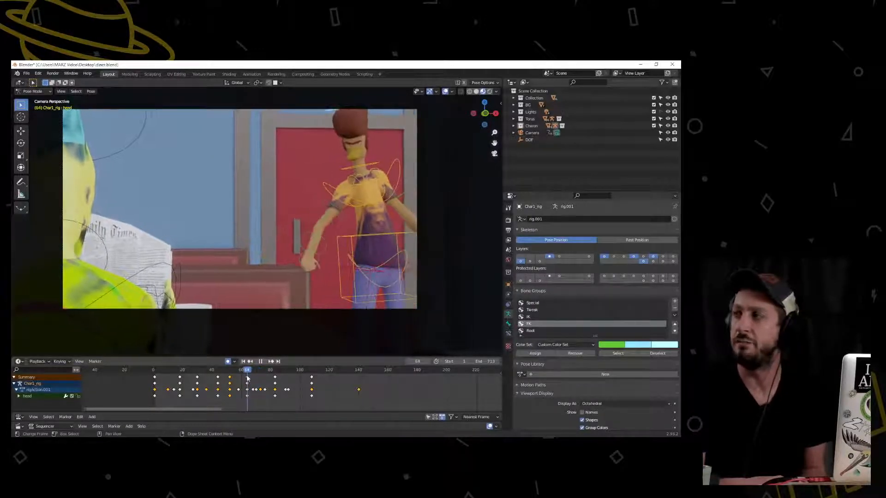
{"action": "mouse_move", "coordinate": [248, 377]}
{"action": "left_mouse_down"}
{"action": "mouse_move", "coordinate": [256, 370]}
{"action": "mouse_move", "coordinate": [256, 378]}
{"action": "mouse_move", "coordinate": [239, 371]}
{"action": "mouse_move", "coordinate": [246, 372]}
{"action": "left_mouse_up"}
{"action": "left_click", "coordinate": [320, 201]}
{"action": "key", "text": "g"}
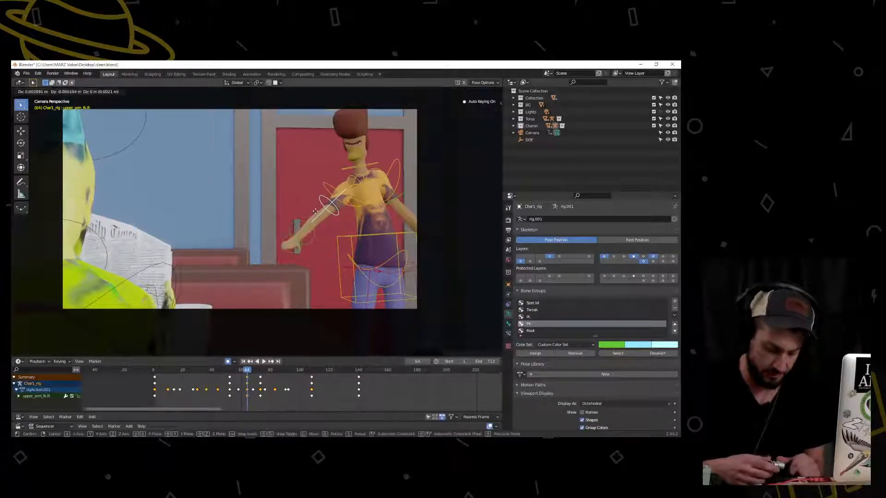
{"action": "key", "text": "r"}
{"action": "key", "text": "r"}
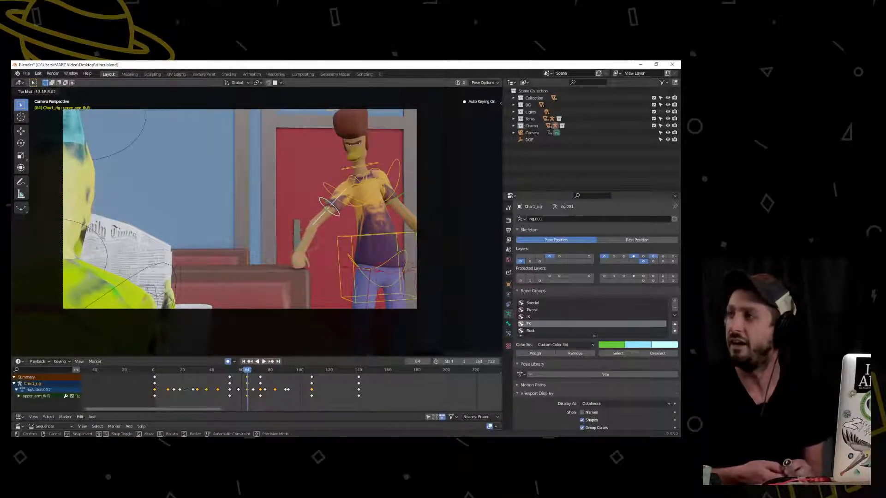
{"action": "left_click", "coordinate": [295, 259]}
At frame 73, rotate the right upper arm, first with a trackball rotation, to adjust the hand over the booth's seat back
{"action": "left_click_drag", "start_coordinate": [247, 373], "coordinate": [264, 378]}
{"action": "key", "text": "Escape"}
{"action": "key", "text": "r"}
{"action": "key", "text": "r"}
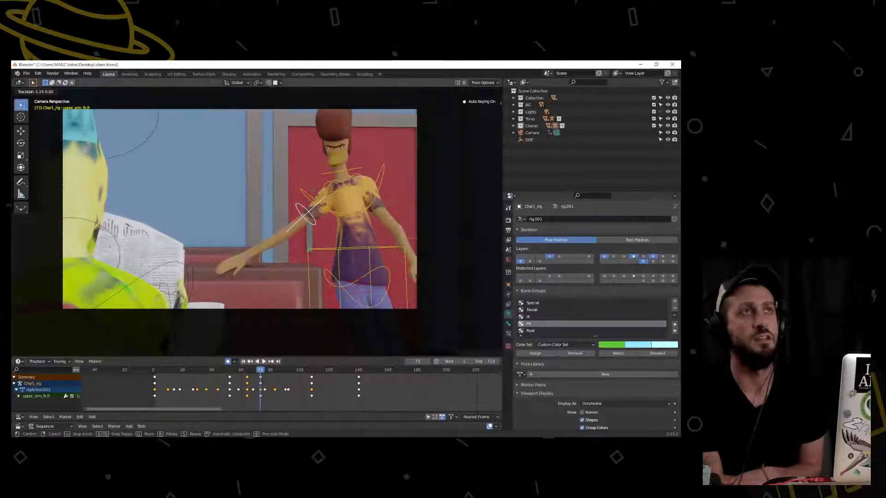
{"action": "key", "text": "r"}
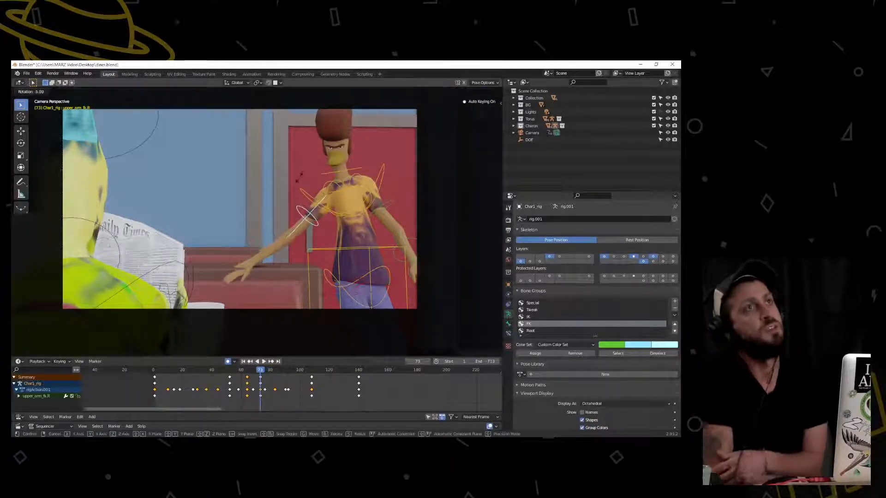
{"action": "left_click", "coordinate": [277, 277]}
At frame 73, rotate the right forearm in the camera view to refine how the arm reaches for the seat back
{"action": "left_click", "coordinate": [277, 260]}
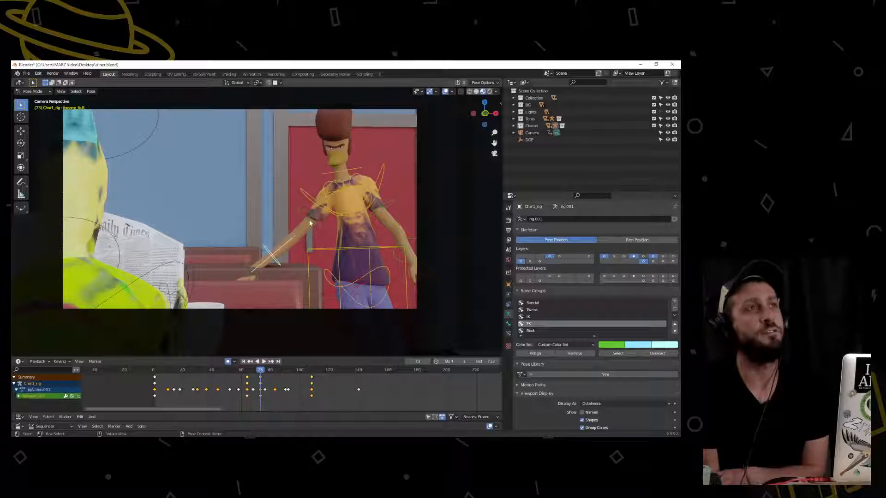
{"action": "key", "text": "r"}
{"action": "left_click", "coordinate": [314, 225]}
At frame 92, shift the torso control slightly toward the door and replay the sit-down
{"action": "mouse_move", "coordinate": [258, 370]}
{"action": "left_mouse_down"}
{"action": "mouse_move", "coordinate": [245, 369]}
{"action": "mouse_move", "coordinate": [269, 375]}
{"action": "left_mouse_up"}
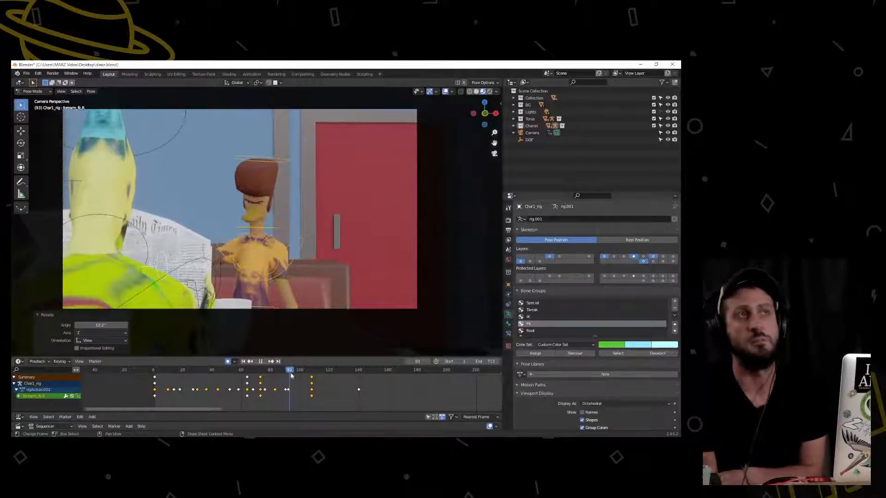
{"action": "mouse_move", "coordinate": [294, 375]}
{"action": "left_mouse_down"}
{"action": "mouse_move", "coordinate": [257, 377]}
{"action": "mouse_move", "coordinate": [277, 378]}
{"action": "left_mouse_up"}
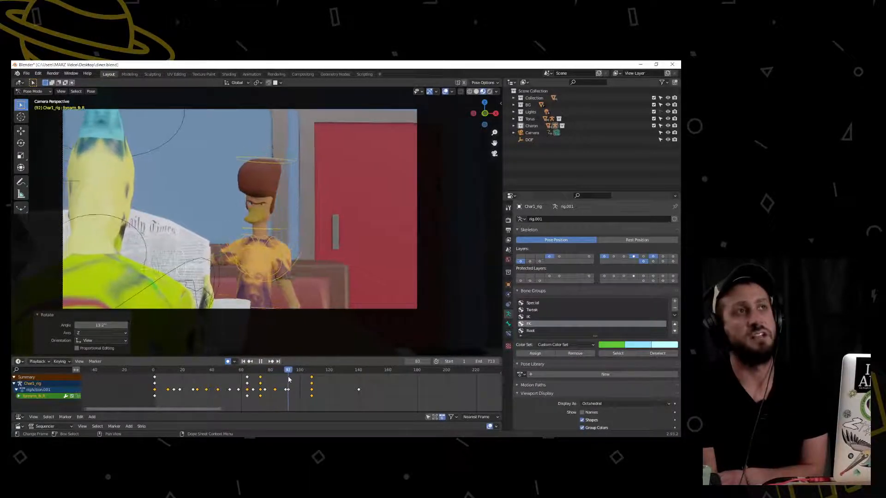
{"action": "key", "text": "space"}
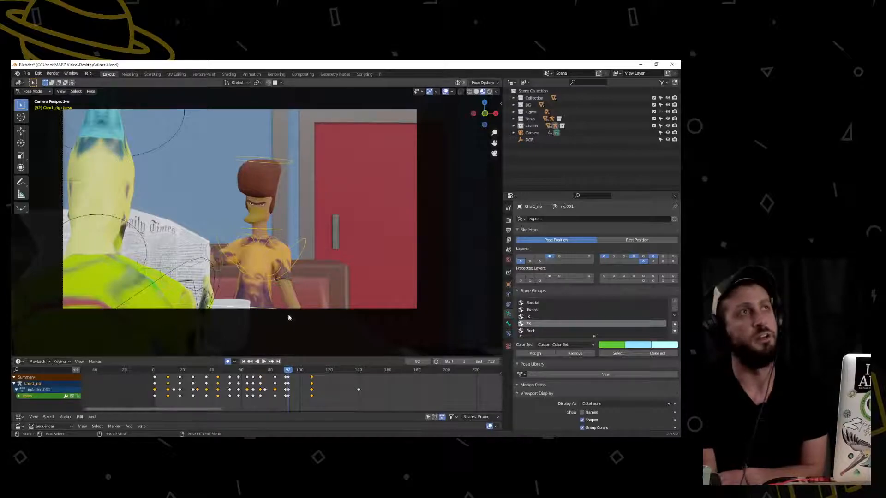
{"action": "key", "text": "g"}
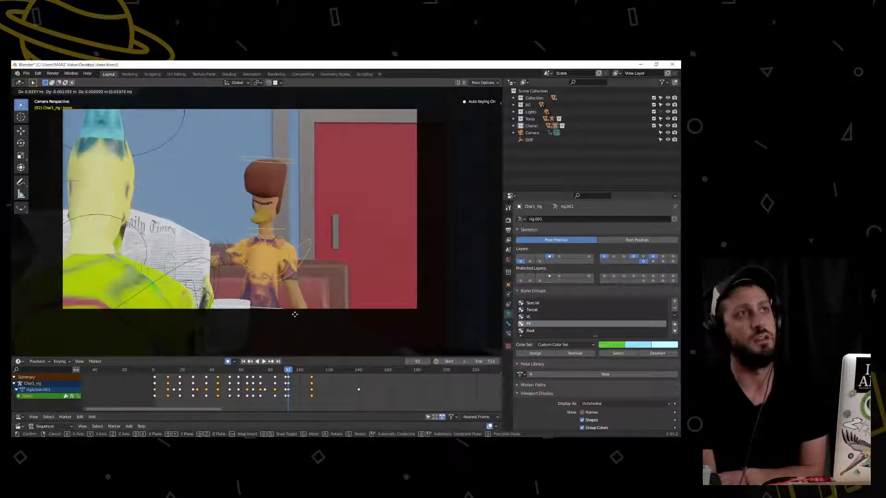
{"action": "left_click", "coordinate": [296, 314]}
{"action": "key", "text": "space"}
{"action": "left_click_drag", "start_coordinate": [292, 370], "coordinate": [275, 369]}
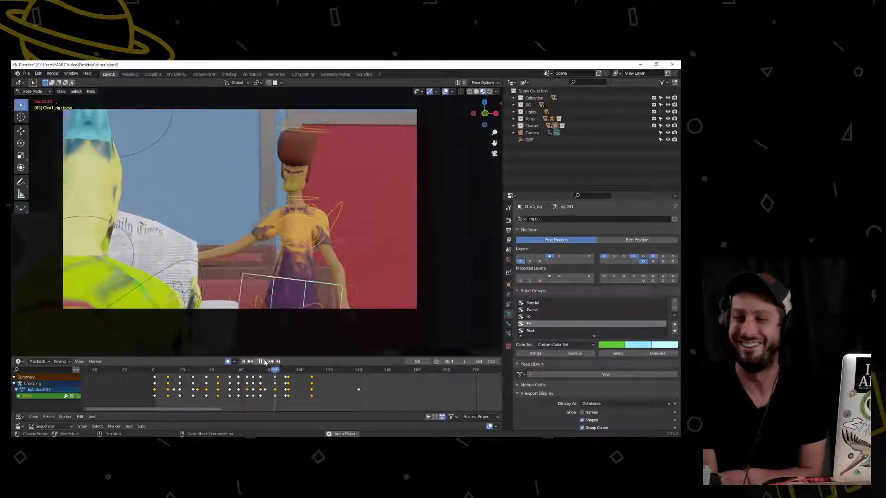
Delete the torso keyframe at about frame 90, just before the one at frame 92, and replay that stretch
{"action": "key", "text": "space"}
{"action": "left_click", "coordinate": [285, 377]}
{"action": "key", "text": "x"}
{"action": "left_click", "coordinate": [285, 376]}
{"action": "left_click_drag", "start_coordinate": [283, 370], "coordinate": [274, 370]}
{"action": "key", "text": "space"}
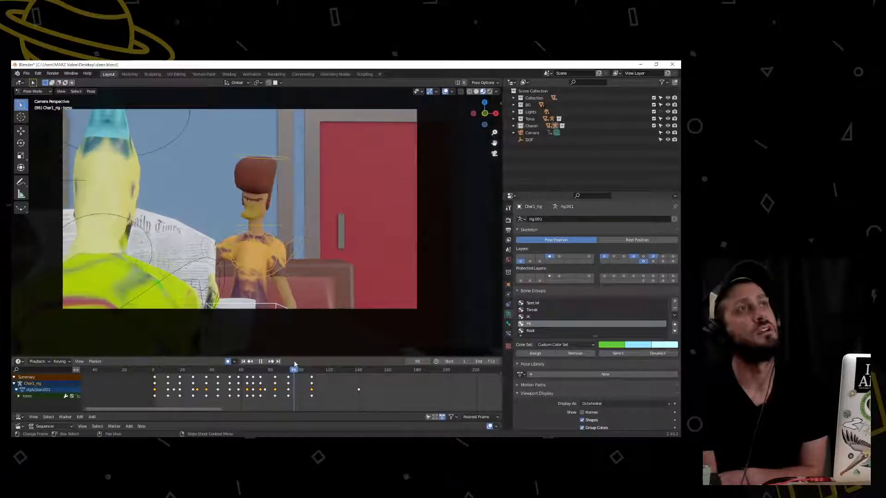
At frame 96, nudge the torso control slightly upward and toward the door
{"action": "left_click_drag", "start_coordinate": [294, 363], "coordinate": [288, 369]}
{"action": "key", "text": "space"}
{"action": "key", "text": "Right"}
{"action": "key", "text": "Right"}
{"action": "key", "text": "Right"}
{"action": "key", "text": "Right"}
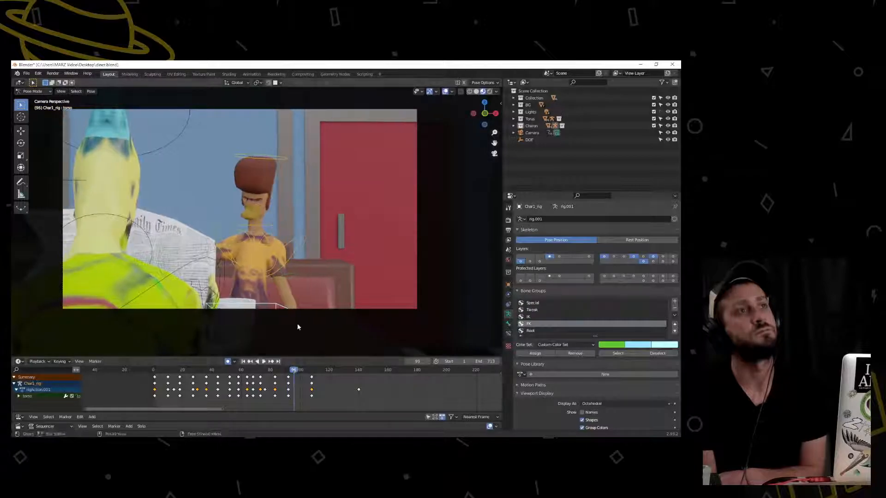
{"action": "key", "text": "g"}
{"action": "left_click", "coordinate": [304, 316]}
Nudge the torso control at frames 99 and 102 to refine how the body settles into the seat
{"action": "mouse_move", "coordinate": [290, 369]}
{"action": "left_mouse_down"}
{"action": "mouse_move", "coordinate": [282, 375]}
{"action": "mouse_move", "coordinate": [299, 372]}
{"action": "left_mouse_up"}
{"action": "key", "text": "g"}
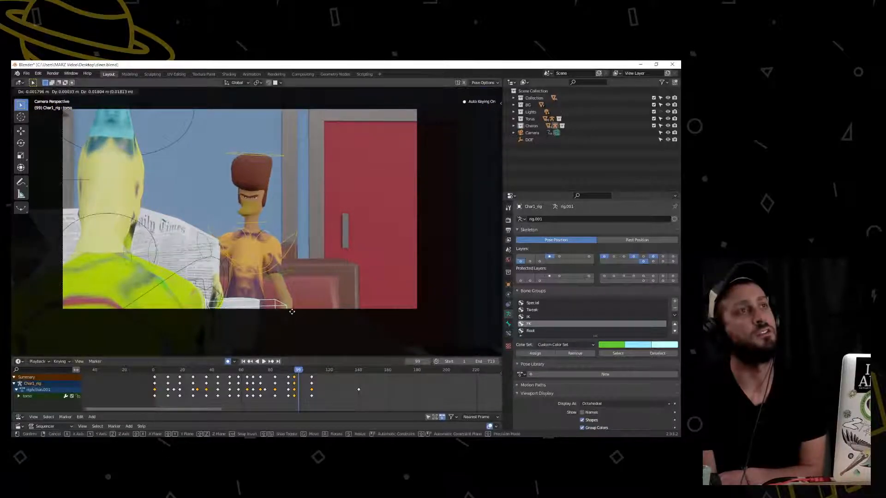
{"action": "left_click", "coordinate": [292, 321]}
{"action": "mouse_move", "coordinate": [297, 372]}
{"action": "left_mouse_down"}
{"action": "mouse_move", "coordinate": [284, 372]}
{"action": "mouse_move", "coordinate": [304, 372]}
{"action": "left_mouse_up"}
{"action": "key", "text": "g"}
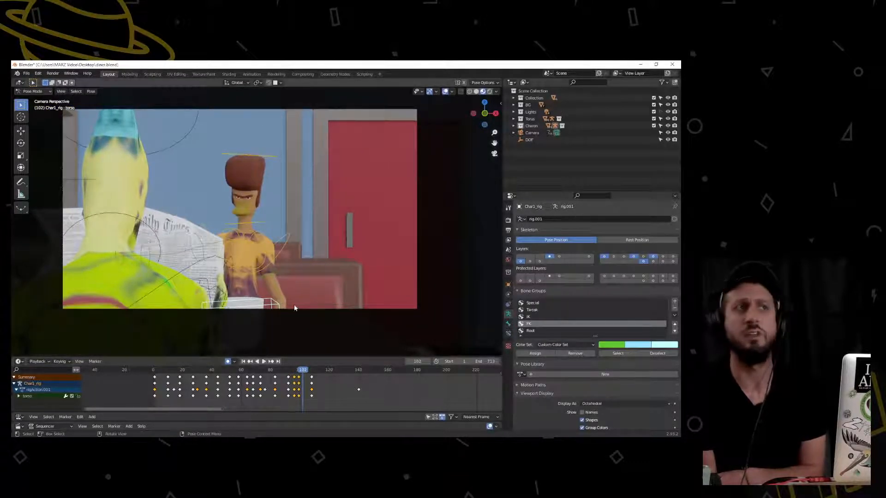
{"action": "left_click", "coordinate": [295, 307]}
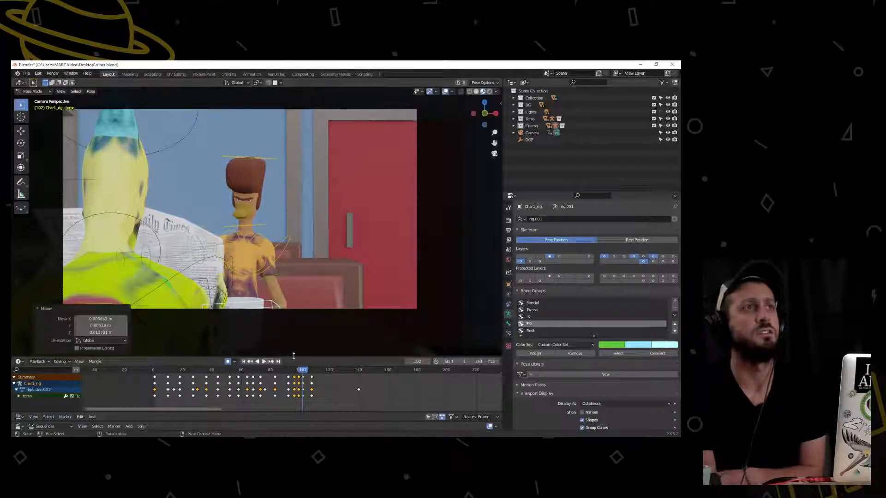
Replay the sit-down several times to examine how the torso settles into the booth
{"action": "left_click", "coordinate": [257, 361]}
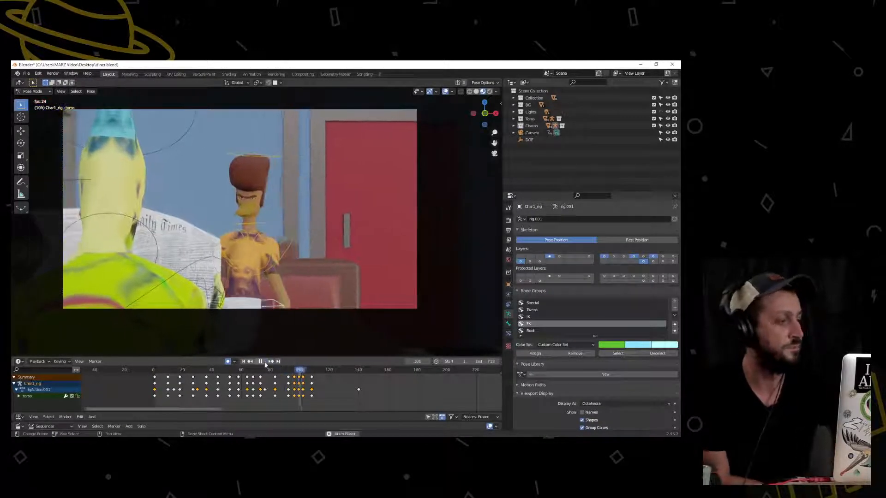
{"action": "key", "text": "space"}
{"action": "left_click_drag", "start_coordinate": [300, 372], "coordinate": [257, 369]}
{"action": "left_click", "coordinate": [264, 361]}
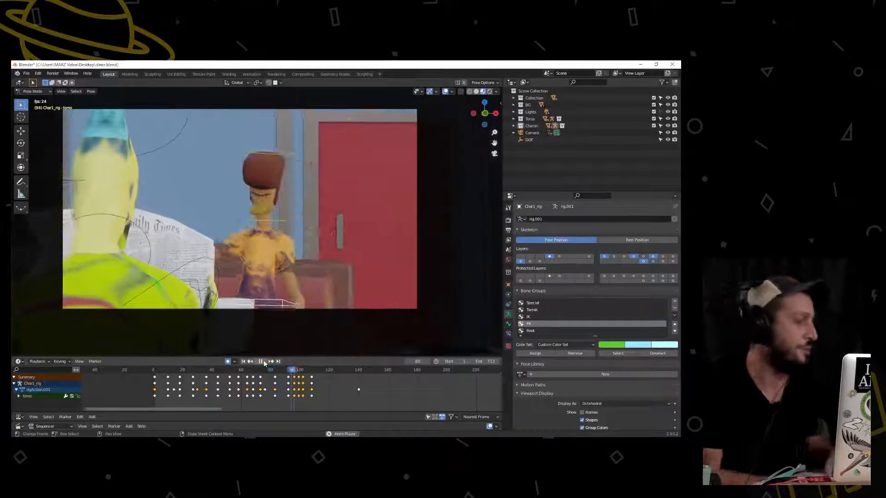
{"action": "key", "text": "space"}
{"action": "left_click_drag", "start_coordinate": [297, 371], "coordinate": [262, 370]}
{"action": "left_click", "coordinate": [264, 361]}
{"action": "left_click", "coordinate": [266, 363]}
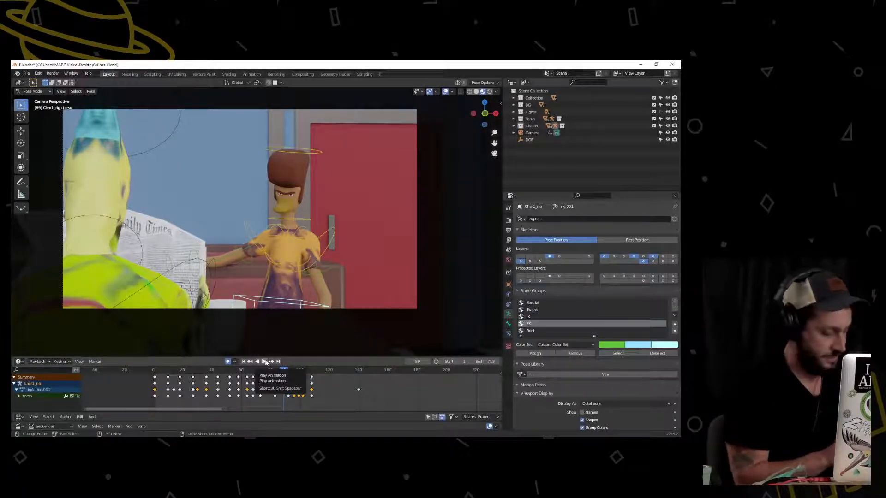
{"action": "left_click", "coordinate": [265, 362]}
{"action": "mouse_move", "coordinate": [301, 372]}
{"action": "left_mouse_down"}
{"action": "mouse_move", "coordinate": [283, 373]}
{"action": "mouse_move", "coordinate": [311, 375]}
{"action": "left_mouse_up"}
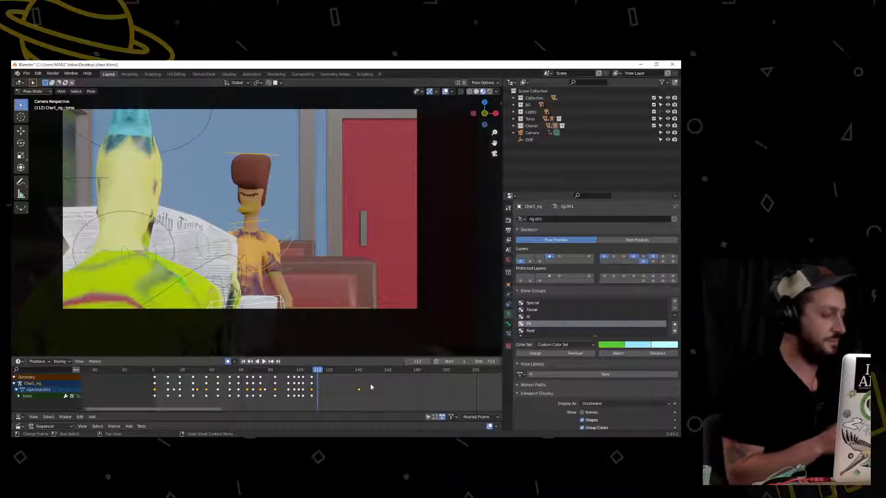
Select all of the character rig's controls and delete their keyframes at frame 140
{"action": "scroll", "coordinate": [371, 385], "scroll_direction": "down", "scroll_amount": 4}
{"action": "left_click_drag", "start_coordinate": [313, 372], "coordinate": [334, 375]}
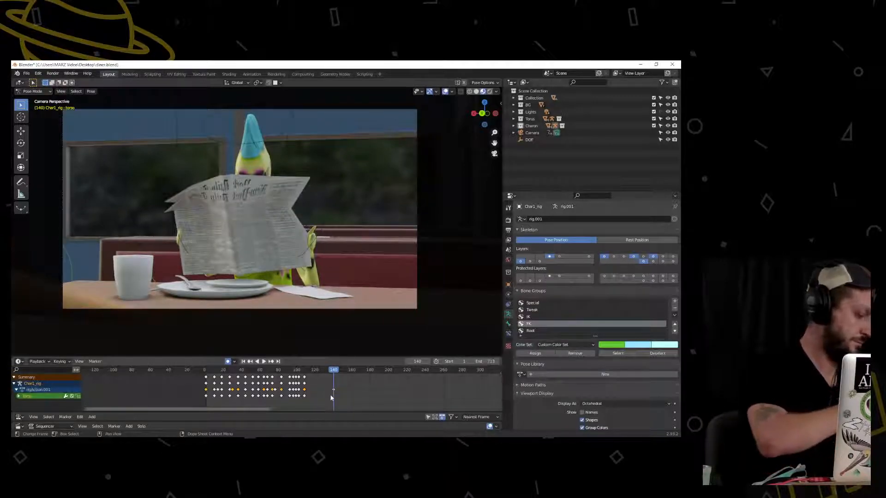
{"action": "key", "text": "x"}
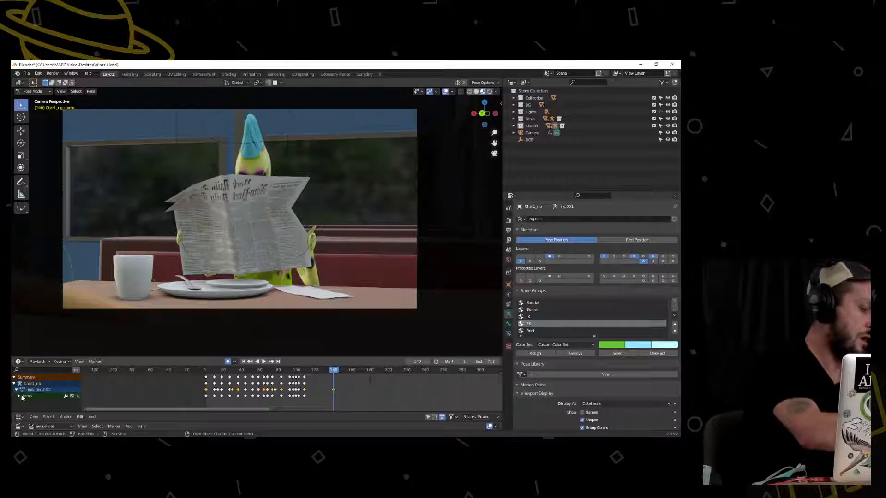
{"action": "scroll", "coordinate": [29, 397], "scroll_direction": "down", "scroll_amount": 3}
{"action": "scroll", "coordinate": [202, 398], "scroll_direction": "down", "scroll_amount": 8}
{"action": "mouse_move", "coordinate": [220, 393]}
{"action": "middle_mouse_down"}
{"action": "mouse_move", "coordinate": [210, 401]}
{"action": "mouse_move", "coordinate": [197, 382]}
{"action": "mouse_move", "coordinate": [219, 406]}
{"action": "middle_mouse_up"}
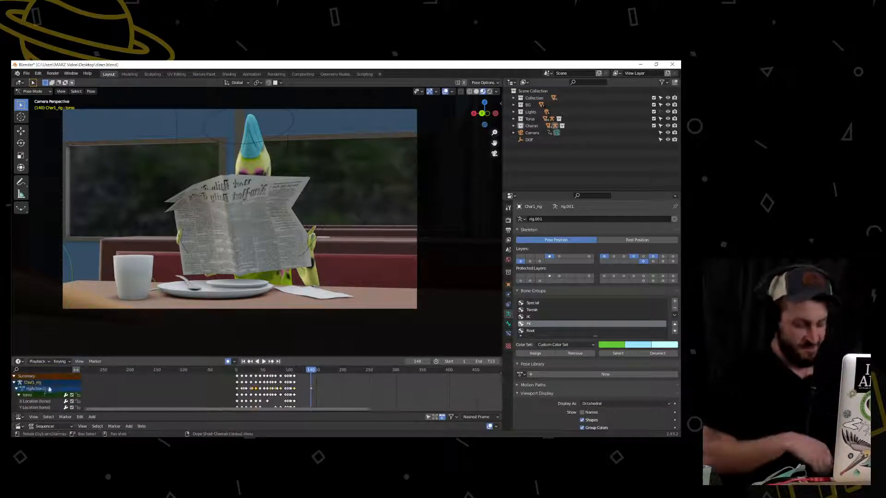
{"action": "left_click", "coordinate": [18, 394]}
{"action": "key", "text": "a"}
{"action": "scroll", "coordinate": [300, 383], "scroll_direction": "down", "scroll_amount": 7}
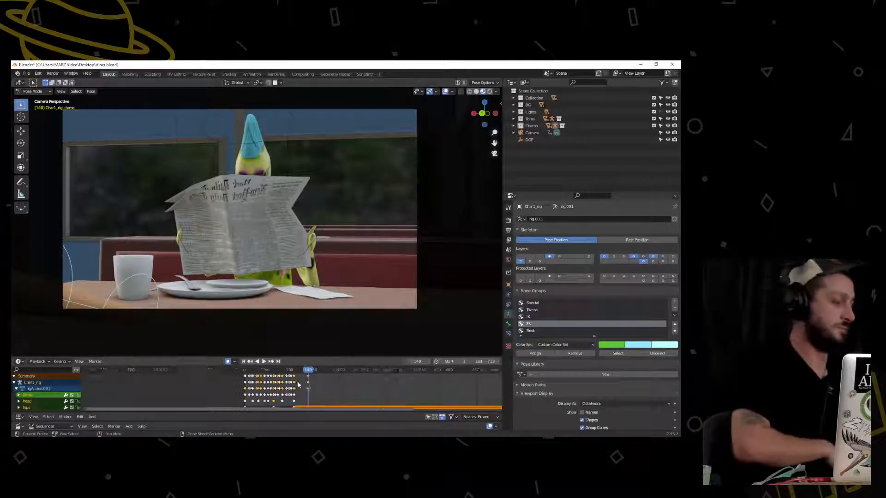
{"action": "scroll", "coordinate": [301, 385], "scroll_direction": "down", "scroll_amount": 5}
{"action": "middle_click_drag", "start_coordinate": [301, 398], "coordinate": [282, 408]}
{"action": "key", "text": "x"}
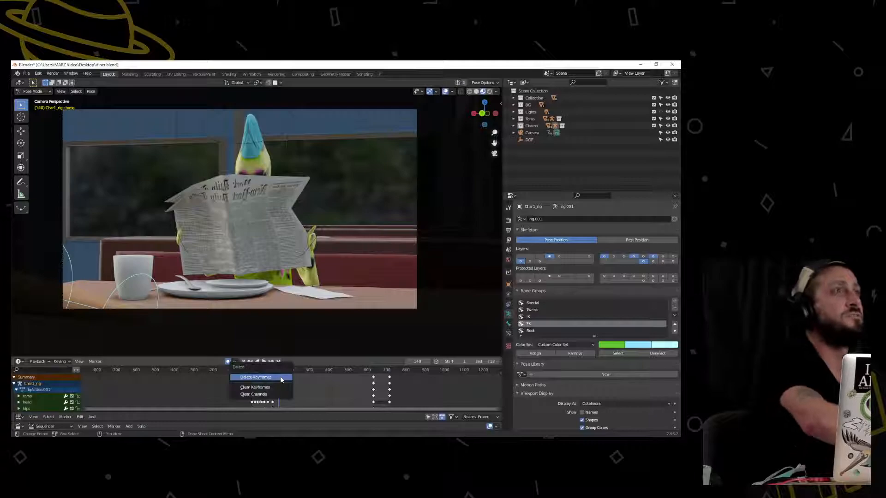
{"action": "left_click", "coordinate": [280, 377]}
Play the walk-in from the first frame and examine the character's pose around frame 63
{"action": "scroll", "coordinate": [283, 391], "scroll_direction": "down", "scroll_amount": 1}
{"action": "middle_click_drag", "start_coordinate": [284, 391], "coordinate": [262, 409]}
{"action": "left_click_drag", "start_coordinate": [260, 375], "coordinate": [245, 375]}
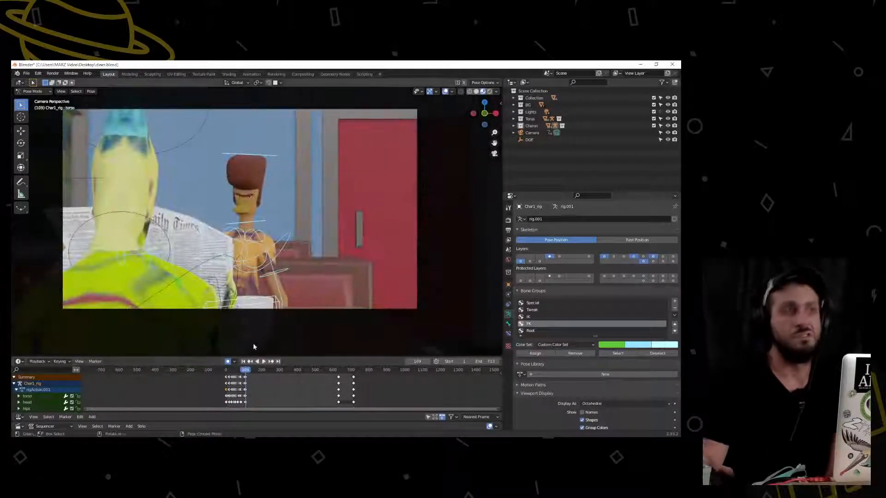
{"action": "left_click", "coordinate": [243, 362]}
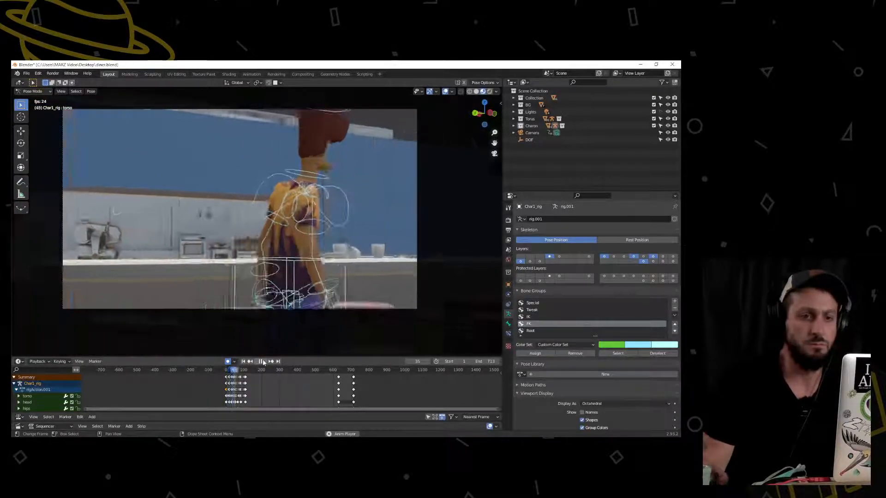
{"action": "left_click", "coordinate": [261, 362]}
{"action": "left_click", "coordinate": [236, 371]}
{"action": "left_click_drag", "start_coordinate": [235, 375], "coordinate": [237, 372]}
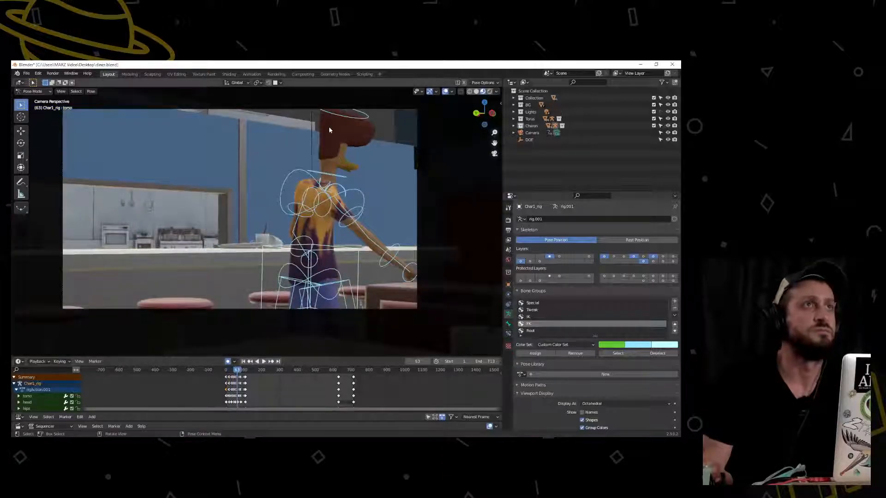
Select the head control, shift its keyframe after frame 63 to about frame 73, and check the head turn during the sit-down
{"action": "left_click", "coordinate": [329, 110]}
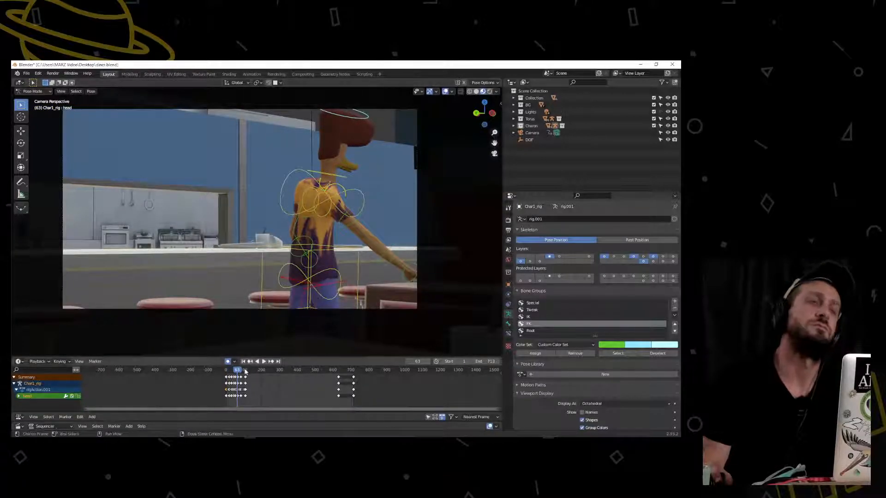
{"action": "scroll", "coordinate": [236, 399], "scroll_direction": "up", "scroll_amount": 6}
{"action": "scroll", "coordinate": [236, 400], "scroll_direction": "up", "scroll_amount": 4}
{"action": "middle_click_drag", "start_coordinate": [233, 400], "coordinate": [270, 394]}
{"action": "mouse_move", "coordinate": [211, 374]}
{"action": "left_mouse_down"}
{"action": "mouse_move", "coordinate": [184, 372]}
{"action": "mouse_move", "coordinate": [212, 377]}
{"action": "left_mouse_up"}
{"action": "key", "text": "g"}
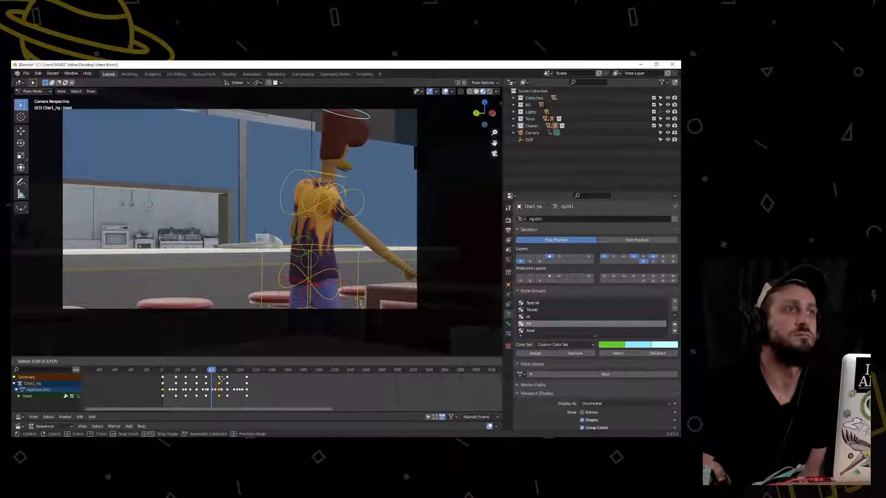
{"action": "left_click", "coordinate": [221, 378]}
{"action": "left_click", "coordinate": [220, 372]}
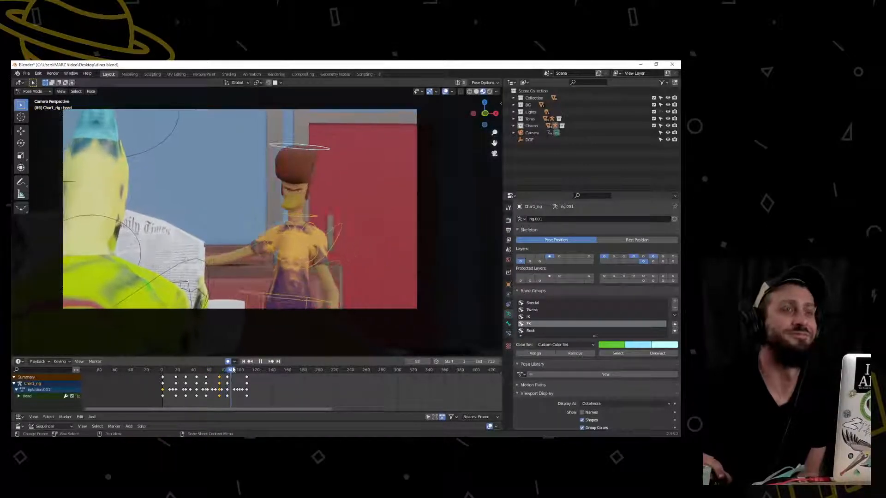
{"action": "mouse_move", "coordinate": [241, 370]}
{"action": "left_mouse_down"}
{"action": "mouse_move", "coordinate": [222, 371]}
{"action": "mouse_move", "coordinate": [234, 371]}
{"action": "left_mouse_up"}
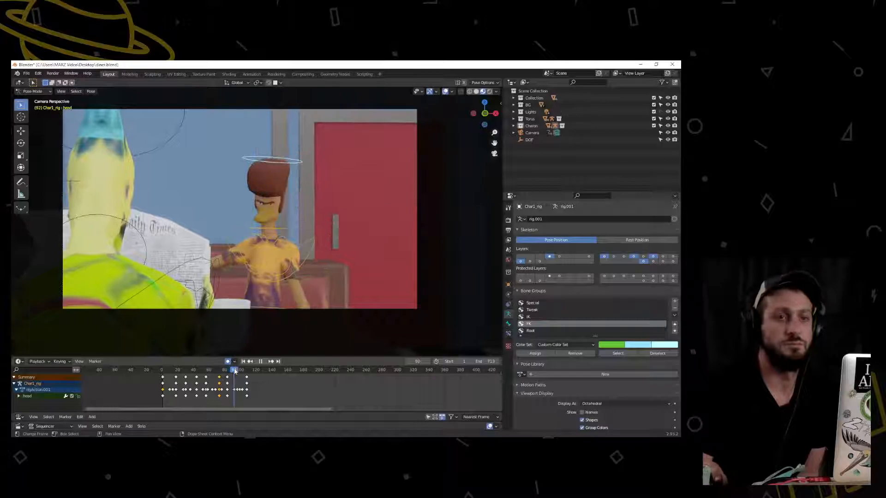
Leave the camera view, select the character's root control, and reposition it at frame 90
{"action": "middle_click_drag", "start_coordinate": [303, 322], "coordinate": [245, 238], "text": "shift"}
{"action": "middle_click_drag", "start_coordinate": [339, 211], "coordinate": [336, 207], "text": "shift"}
{"action": "left_click", "coordinate": [350, 238]}
{"action": "middle_click_drag", "start_coordinate": [351, 238], "coordinate": [372, 239]}
{"action": "left_click_drag", "start_coordinate": [231, 372], "coordinate": [233, 372]}
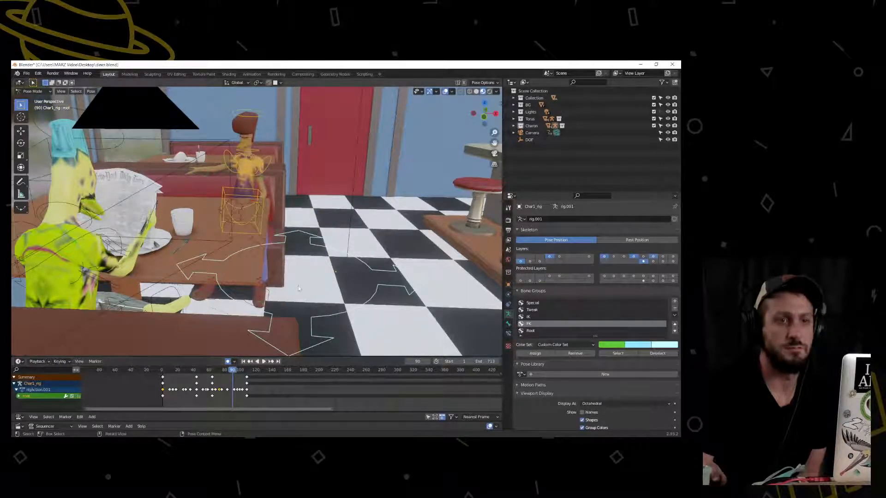
{"action": "key", "text": "g"}
{"action": "left_click", "coordinate": [294, 328]}
Reposition the root control at about frame 94 and replay the walk-in and sit-down from outside the camera
{"action": "mouse_move", "coordinate": [231, 371]}
{"action": "left_mouse_down"}
{"action": "mouse_move", "coordinate": [221, 371]}
{"action": "mouse_move", "coordinate": [243, 369]}
{"action": "mouse_move", "coordinate": [232, 373]}
{"action": "left_mouse_up"}
{"action": "key", "text": "g"}
{"action": "left_click", "coordinate": [291, 300]}
{"action": "left_click", "coordinate": [264, 362]}
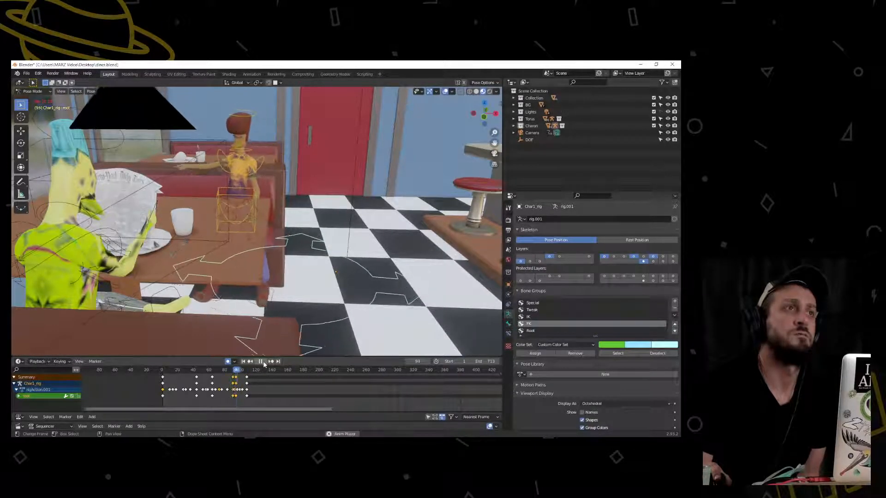
{"action": "left_click", "coordinate": [264, 362]}
{"action": "left_click_drag", "start_coordinate": [245, 372], "coordinate": [164, 377]}
{"action": "left_click", "coordinate": [263, 361]}
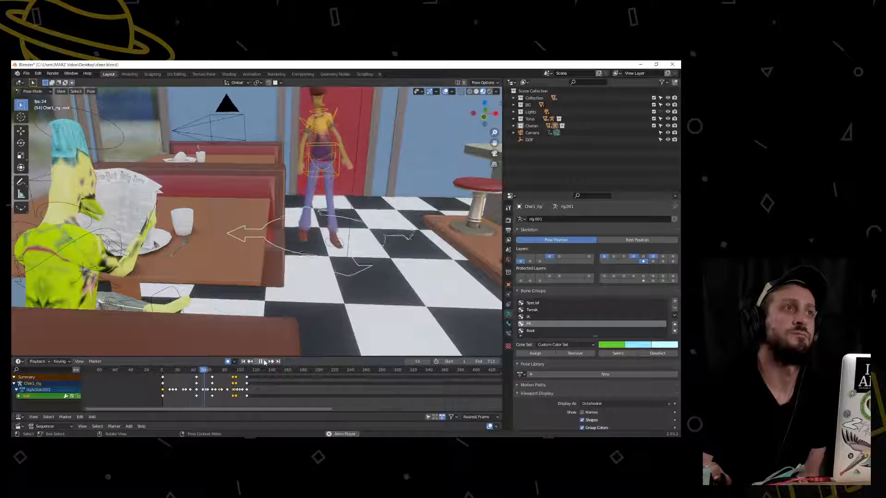
{"action": "left_click", "coordinate": [264, 362]}
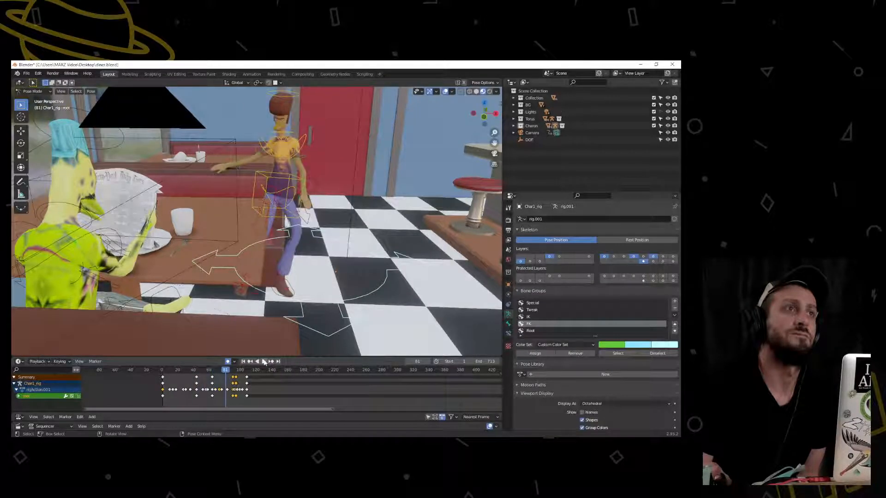